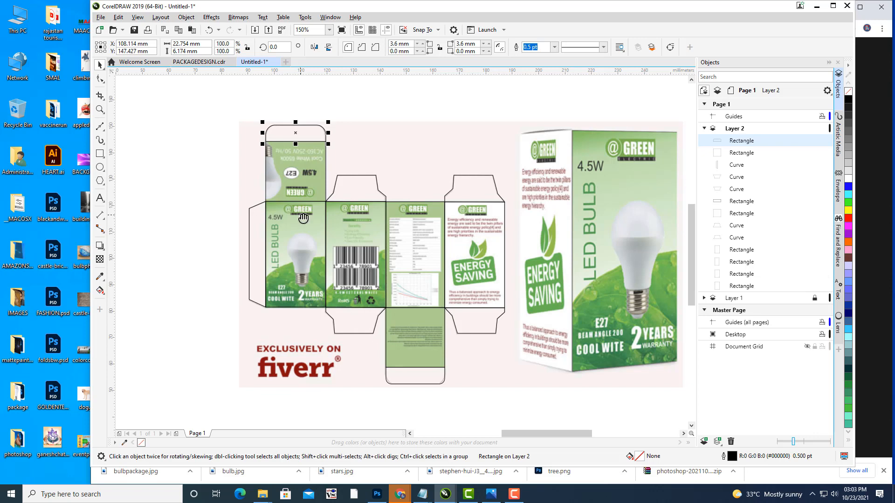
Step: Select the top flap rectangle and hide, then show, the Layer 1 reference artwork to compare
{"action": "left_click_drag", "start_coordinate": [440, 90], "coordinate": [520, 131]}
{"action": "left_click", "coordinate": [520, 135]}
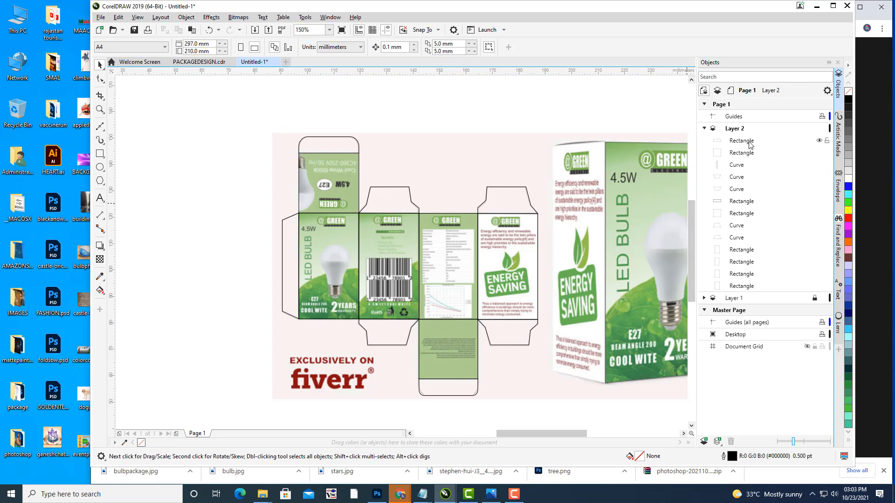
{"action": "left_click", "coordinate": [750, 142]}
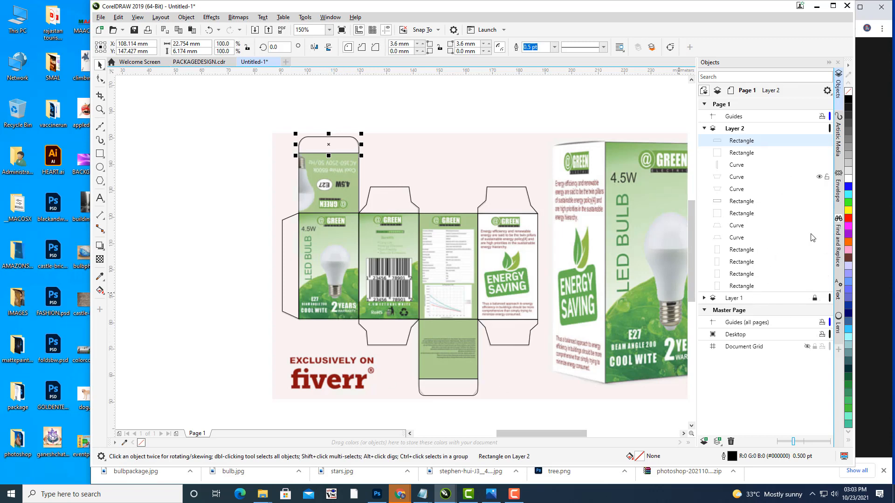
{"action": "left_click", "coordinate": [807, 299]}
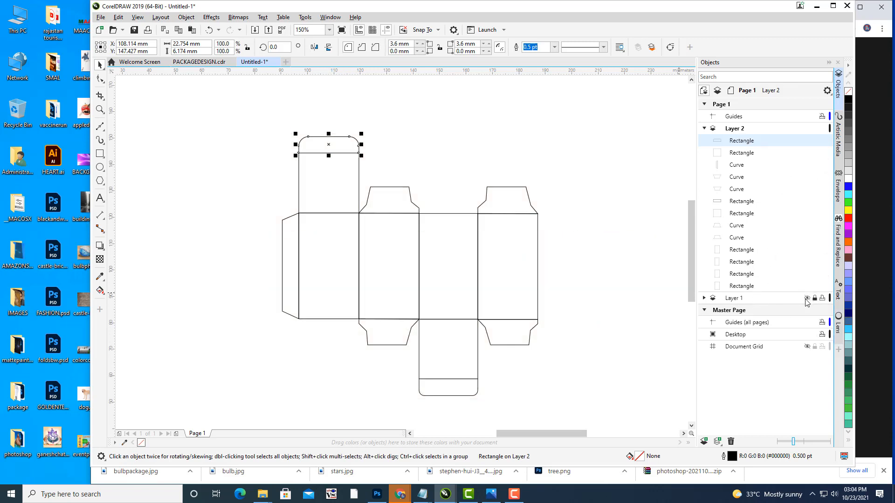
{"action": "left_click", "coordinate": [513, 128]}
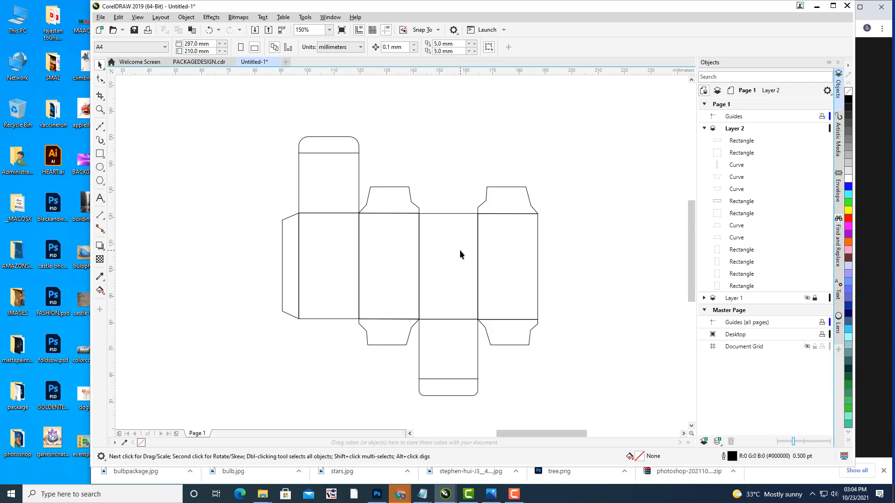
{"action": "left_click", "coordinate": [807, 299]}
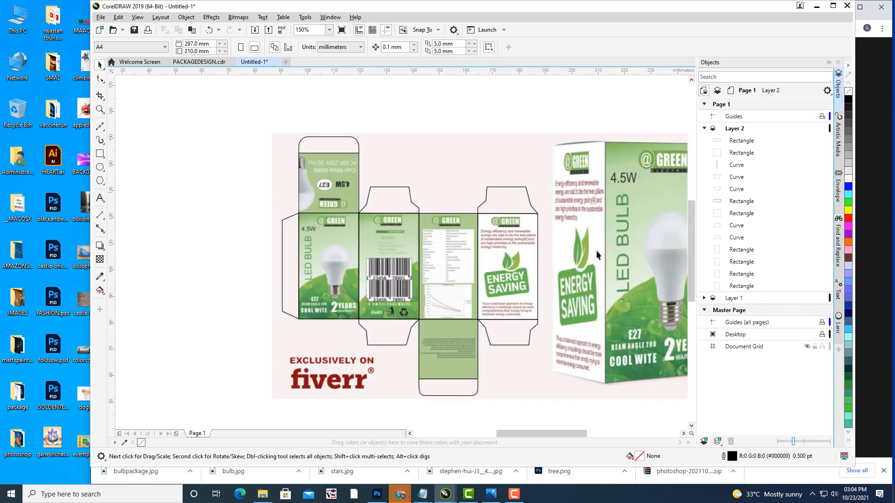
Step: Recheck the whole box with Layer 1 hidden and shown, then add a blank Page 2
{"action": "left_click_drag", "start_coordinate": [556, 249], "coordinate": [404, 247]}
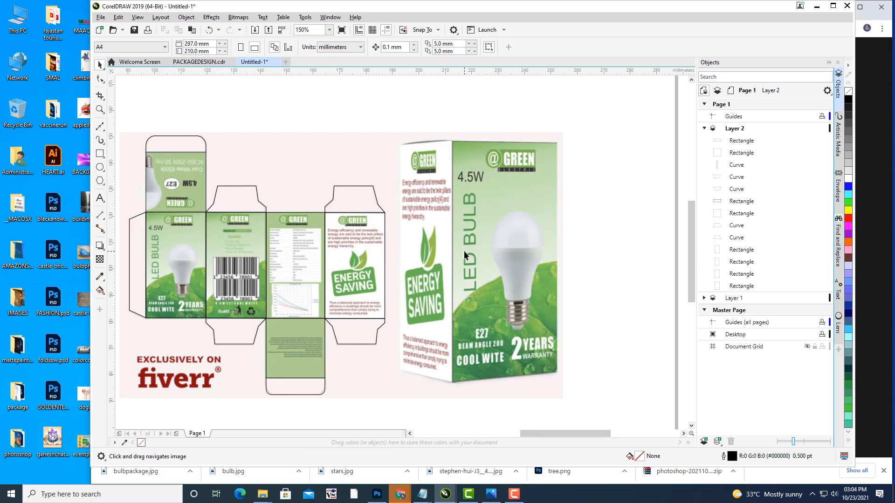
{"action": "scroll", "coordinate": [407, 177], "scroll_direction": "down", "scroll_amount": 2}
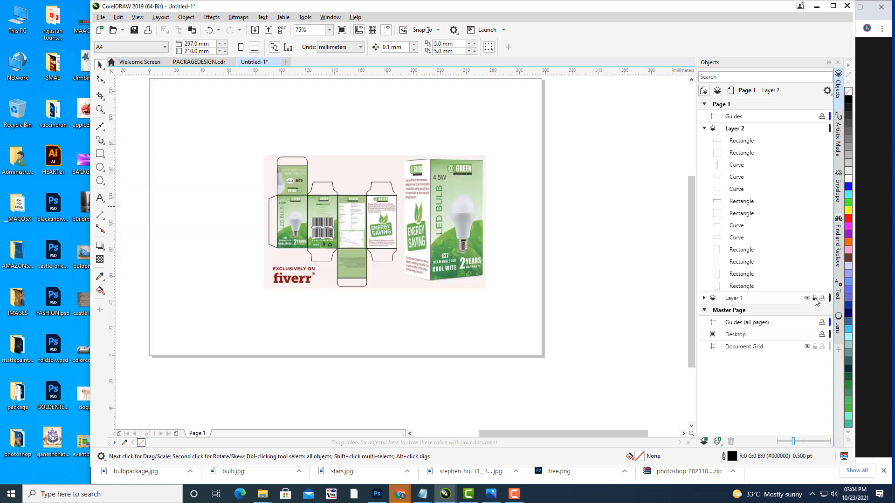
{"action": "left_click", "coordinate": [807, 298]}
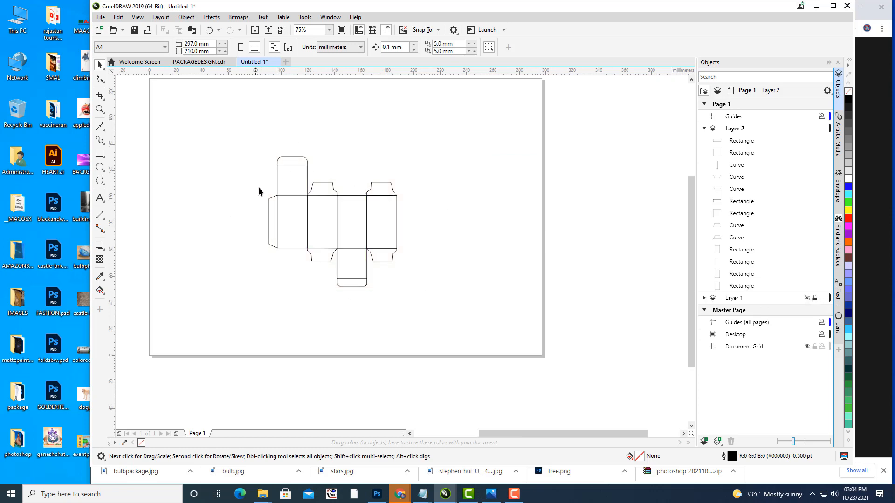
{"action": "scroll", "coordinate": [428, 159], "scroll_direction": "up", "scroll_amount": 2}
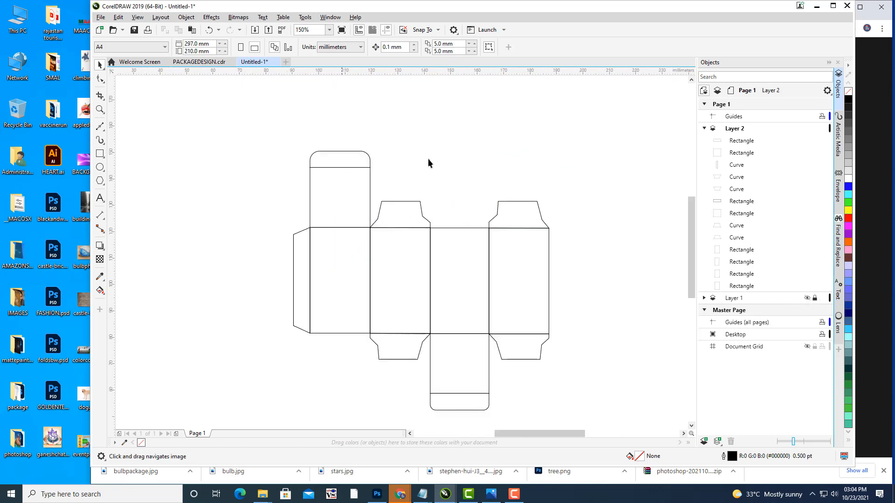
{"action": "left_click", "coordinate": [806, 298]}
{"action": "left_click_drag", "start_coordinate": [543, 237], "coordinate": [372, 230]}
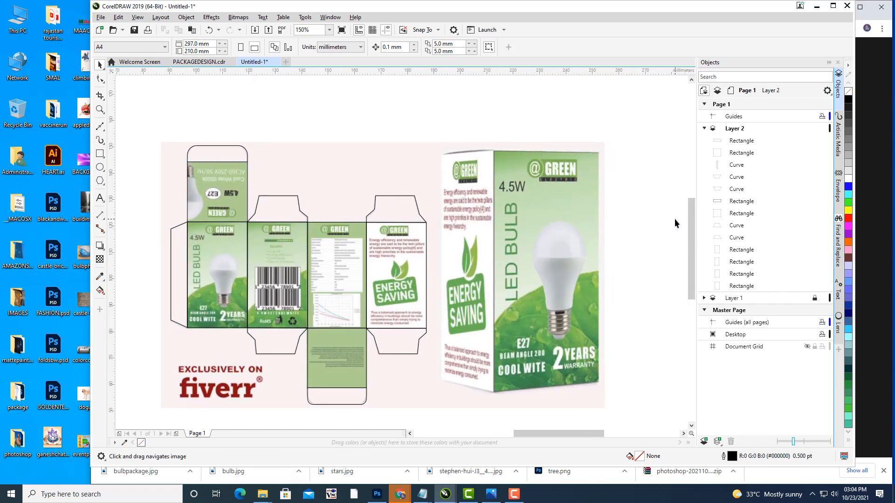
{"action": "left_click", "coordinate": [176, 434]}
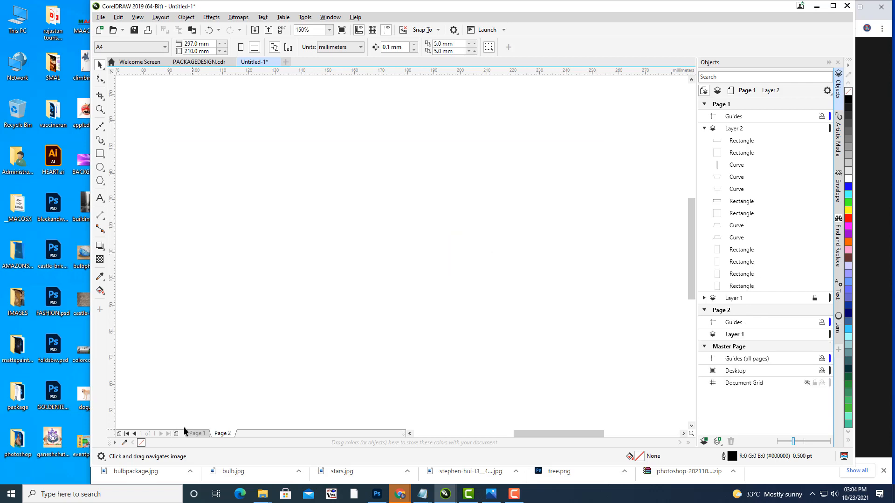
{"action": "scroll", "coordinate": [451, 208], "scroll_direction": "down", "scroll_amount": 1}
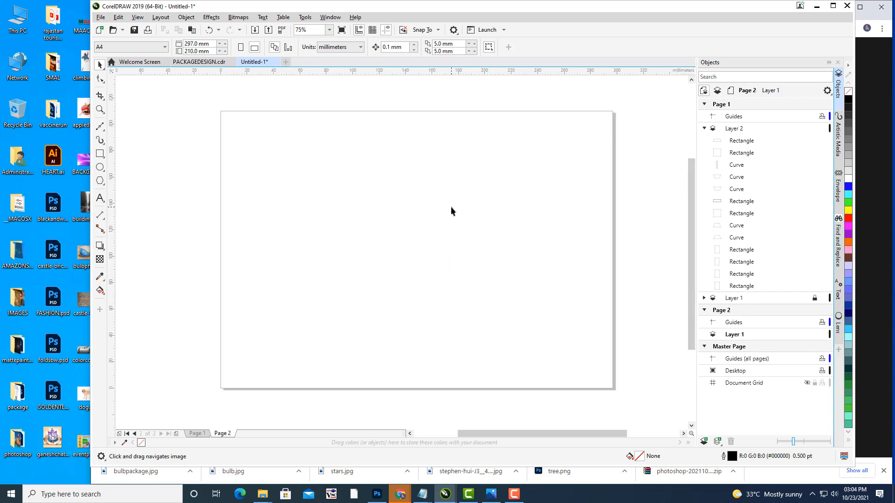
{"action": "left_click_drag", "start_coordinate": [451, 206], "coordinate": [437, 222]}
{"action": "left_click_drag", "start_coordinate": [298, 225], "coordinate": [315, 231]}
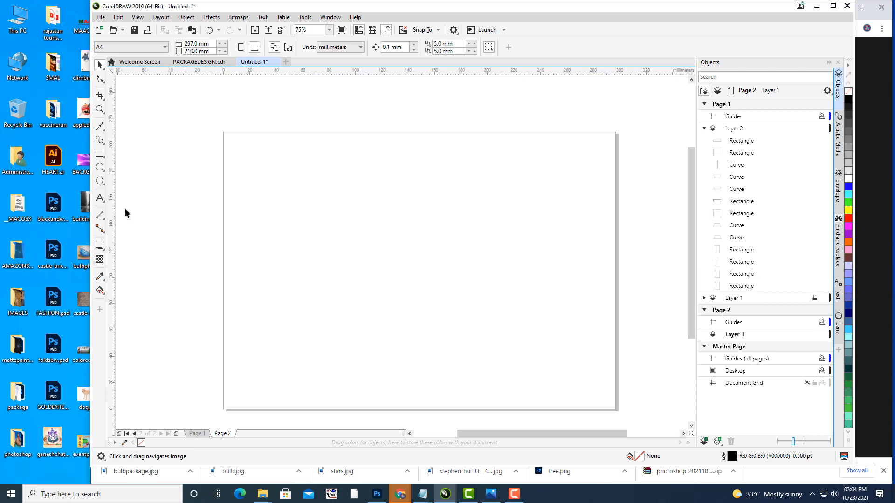
{"action": "left_click", "coordinate": [99, 200]}
{"action": "left_click", "coordinate": [338, 244]}
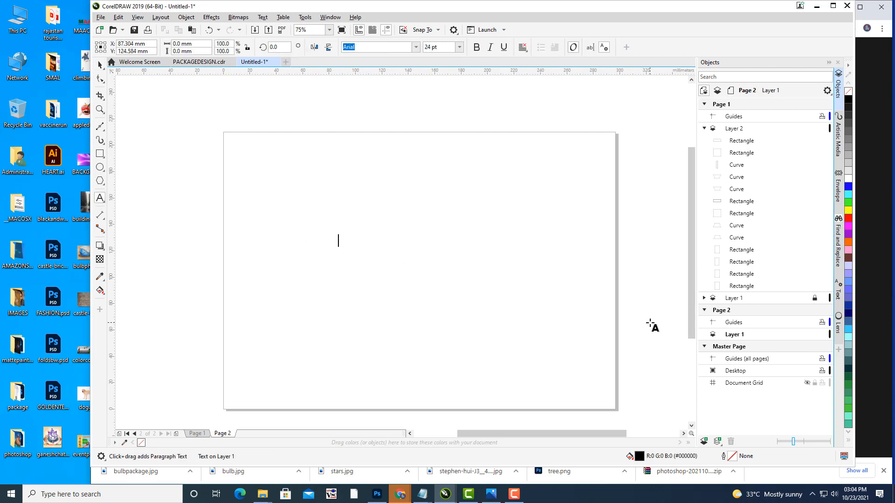
{"action": "type", "text": "mic"}
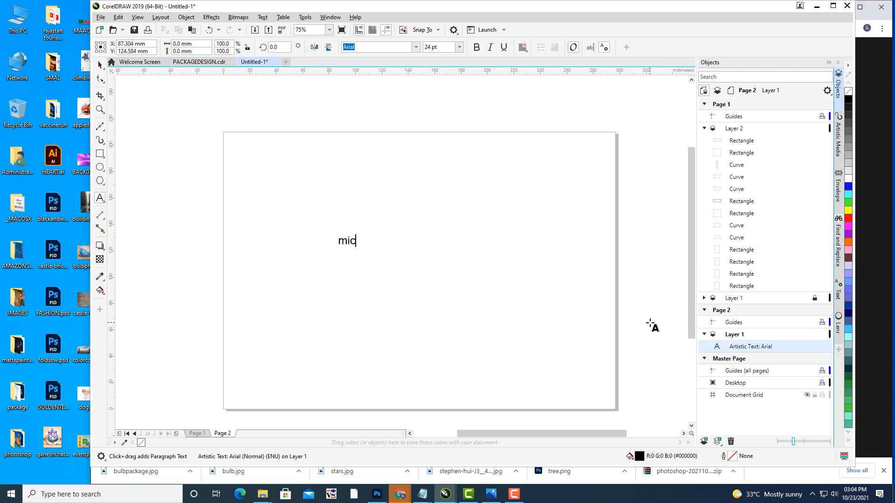
{"action": "type", "text": "rosun"}
{"action": "left_click", "coordinate": [101, 66]}
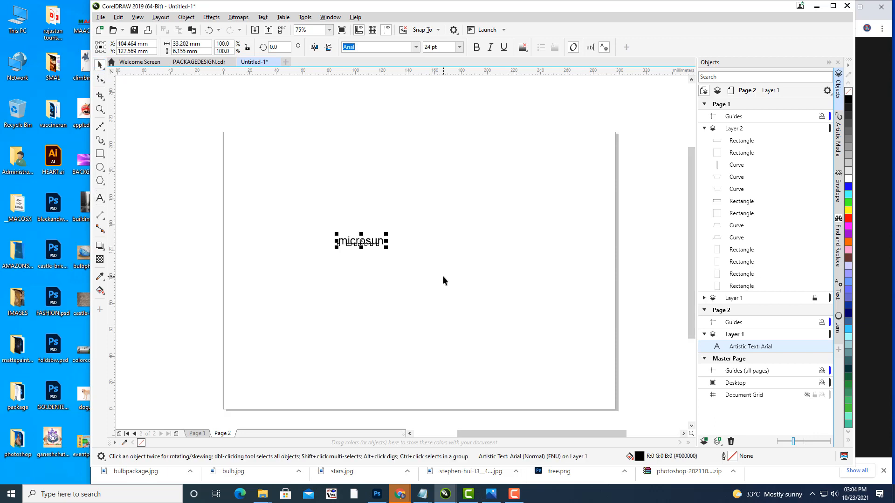
{"action": "key", "text": "Delete"}
{"action": "left_click_drag", "start_coordinate": [438, 207], "coordinate": [400, 203]}
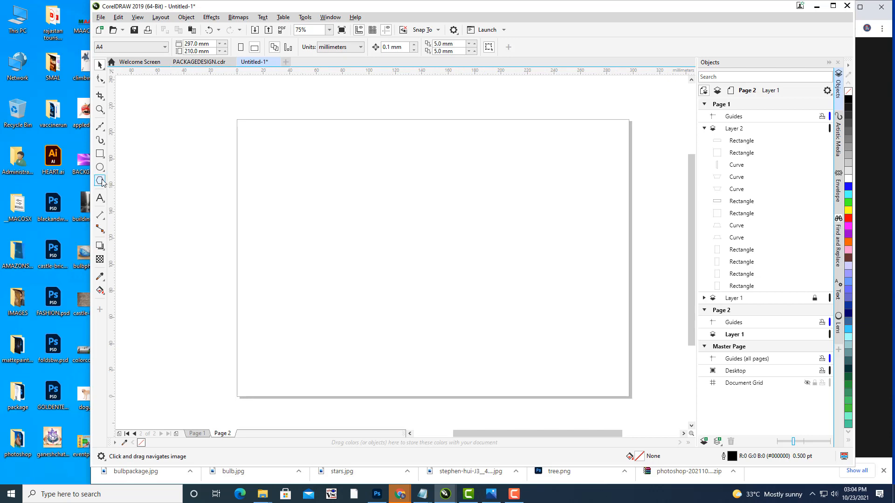
Step: Draw a star near the page centre and move it up slightly
{"action": "left_click", "coordinate": [102, 183]}
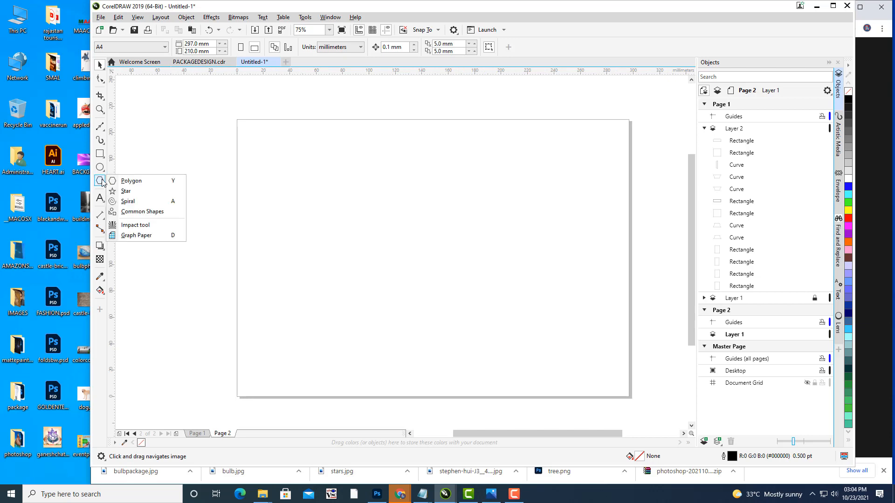
{"action": "left_click", "coordinate": [124, 191]}
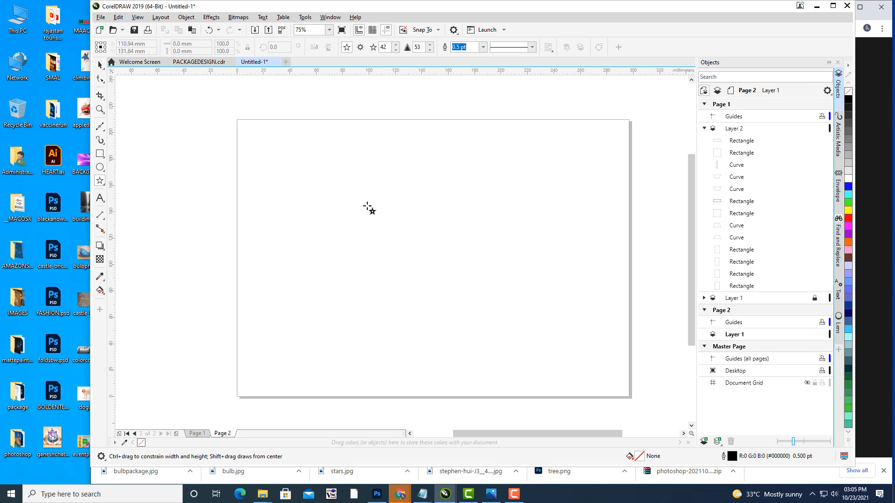
{"action": "left_click_drag", "start_coordinate": [363, 201], "coordinate": [516, 347]}
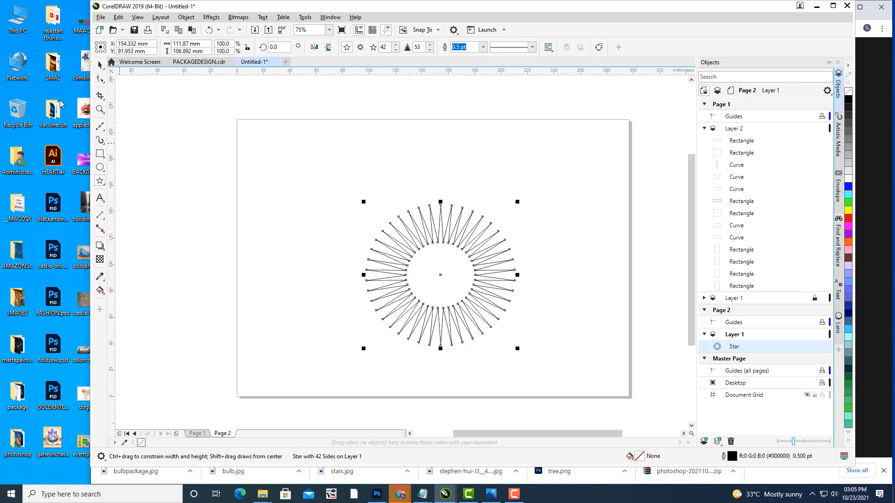
{"action": "left_click", "coordinate": [100, 65]}
{"action": "left_click", "coordinate": [270, 202]}
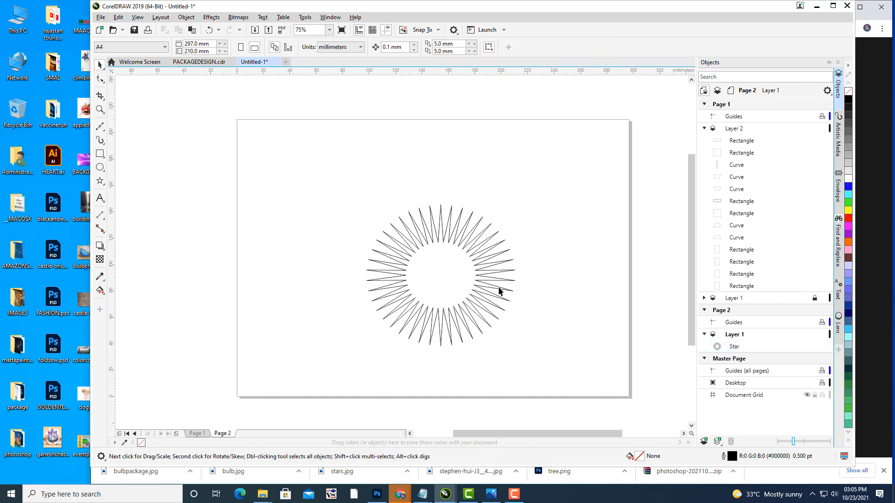
{"action": "left_click", "coordinate": [483, 257]}
{"action": "left_click_drag", "start_coordinate": [472, 247], "coordinate": [472, 230]}
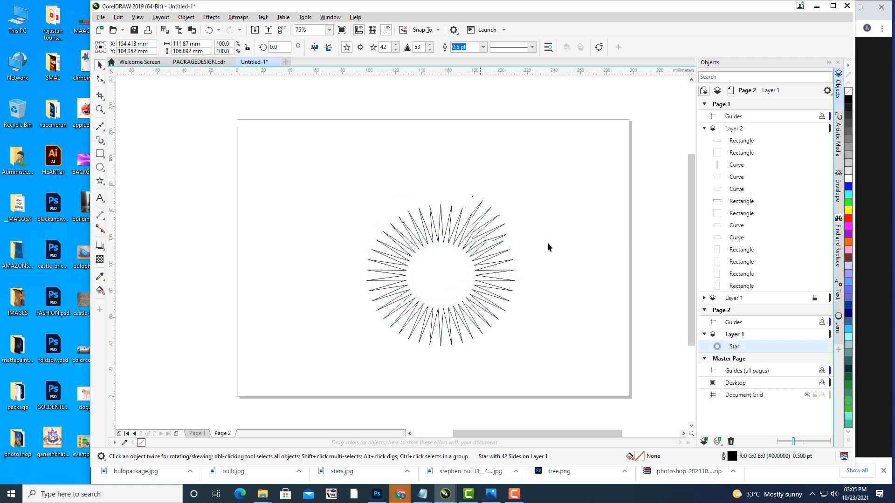
Step: Set the star's point count to 50
{"action": "left_click", "coordinate": [395, 46]}
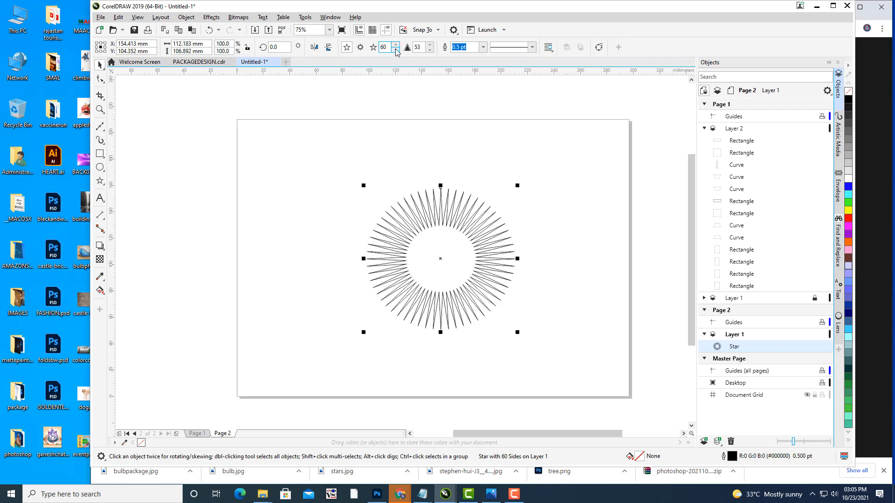
{"action": "double_click", "coordinate": [384, 47]}
{"action": "type", "text": "5"}
{"action": "key", "text": "Return"}
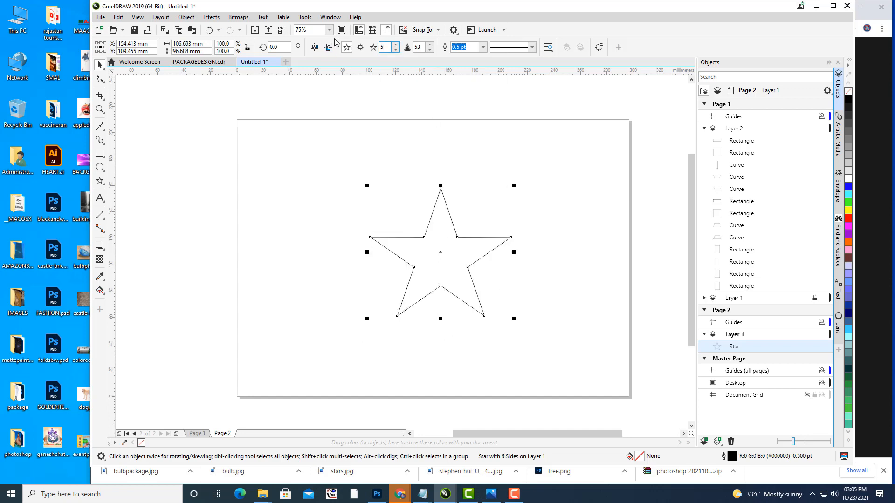
{"action": "type", "text": "50"}
{"action": "key", "text": "Return"}
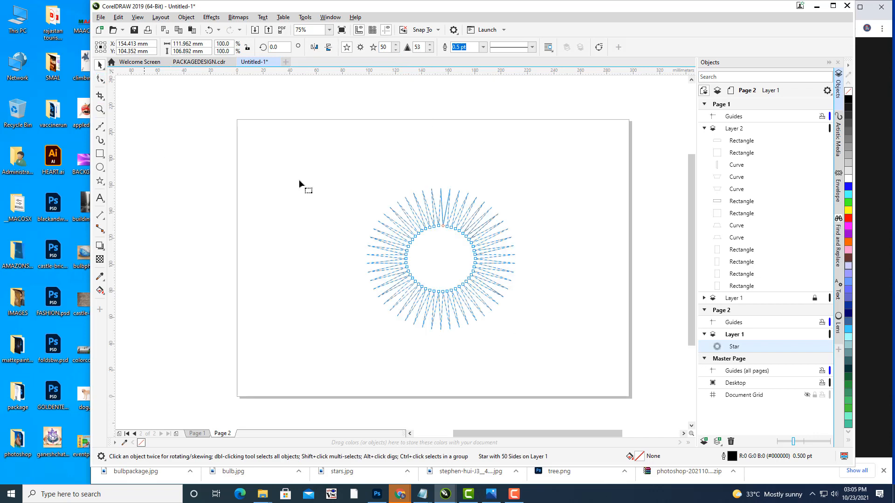
Step: Drag the star's inner nodes to reshape it into a sunburst
{"action": "key", "text": "F10"}
{"action": "scroll", "coordinate": [440, 226], "scroll_direction": "up", "scroll_amount": 2}
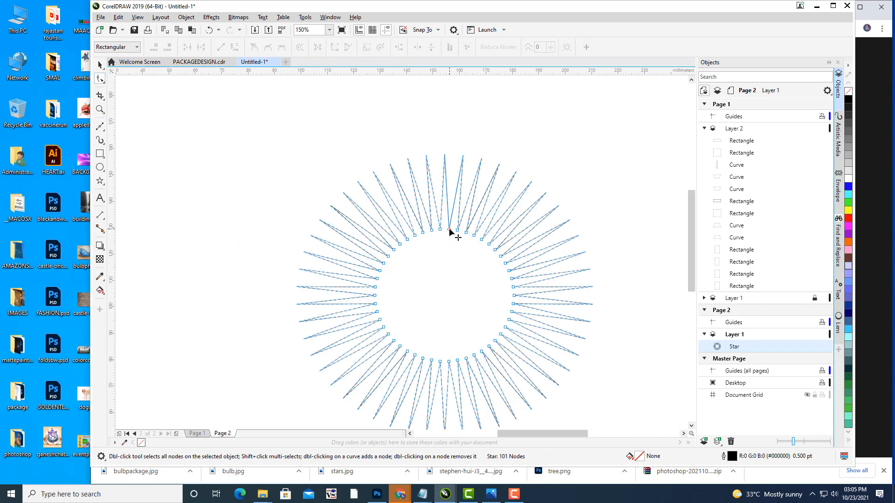
{"action": "left_click_drag", "start_coordinate": [449, 230], "coordinate": [451, 208]}
{"action": "scroll", "coordinate": [471, 223], "scroll_direction": "down", "scroll_amount": 1}
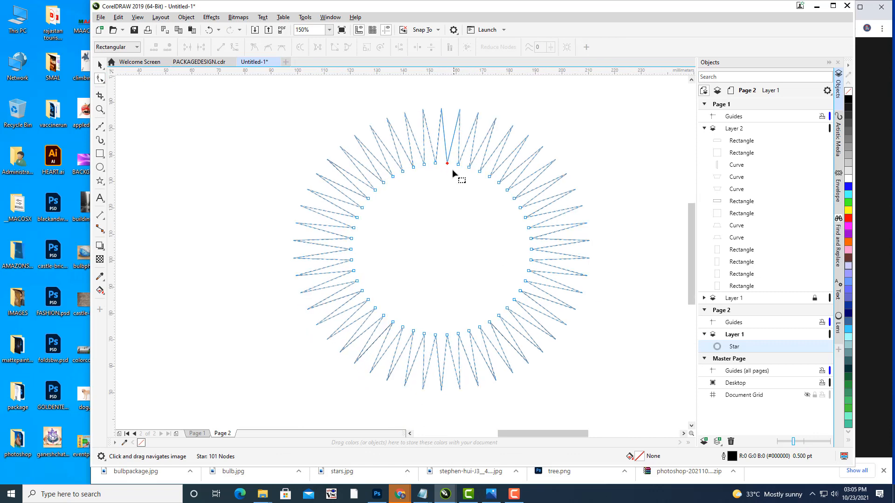
{"action": "left_click_drag", "start_coordinate": [446, 164], "coordinate": [443, 189]}
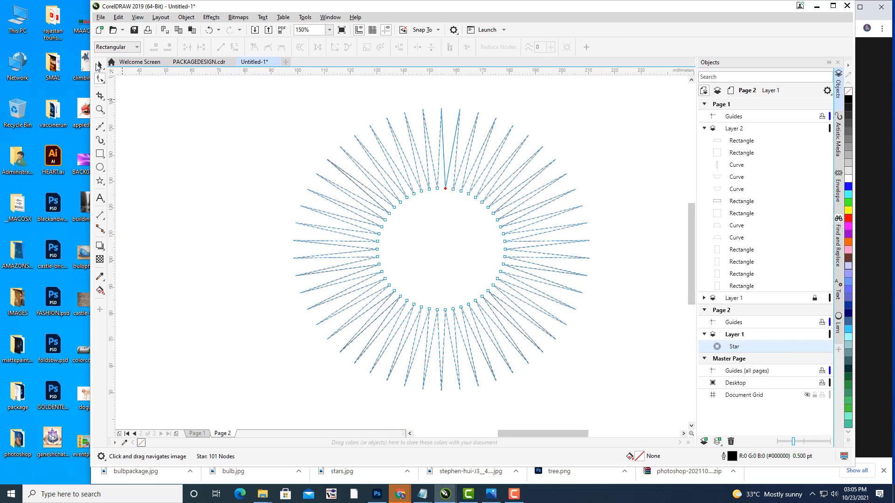
{"action": "left_click", "coordinate": [100, 64]}
{"action": "left_click", "coordinate": [443, 170]}
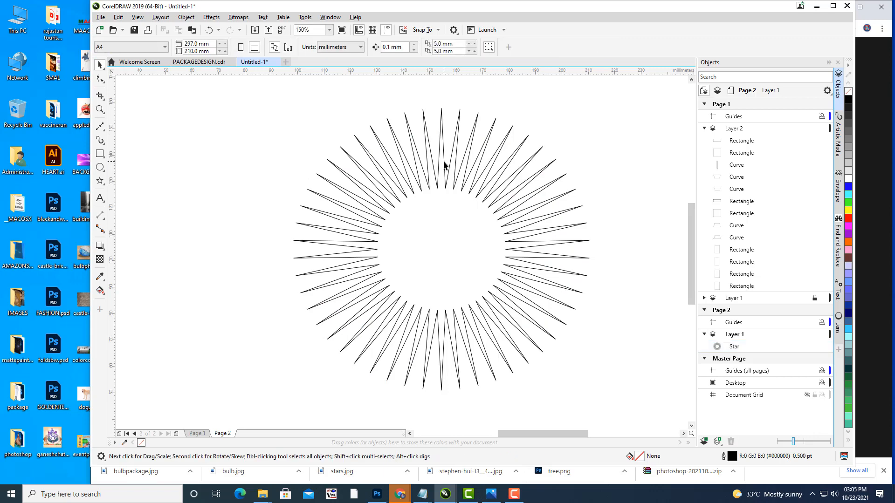
{"action": "left_click", "coordinate": [460, 160]}
Step: Fill the sunburst orange and set its outline width to None
{"action": "left_click", "coordinate": [848, 243]}
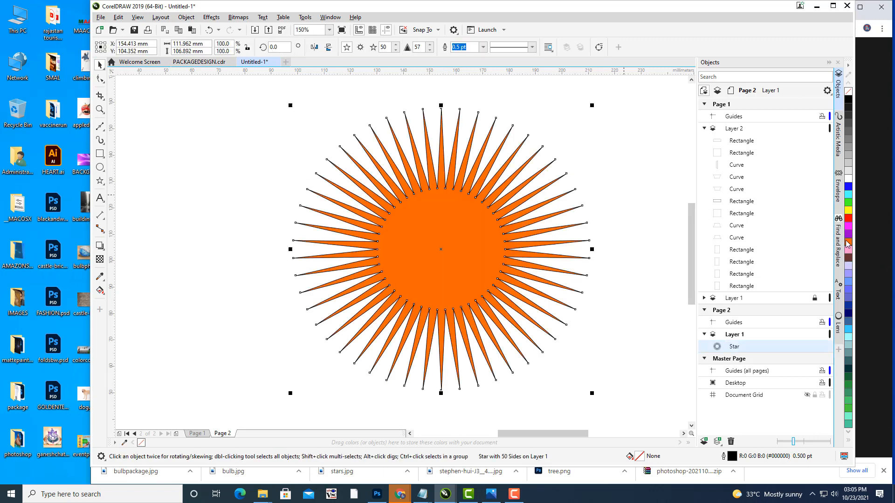
{"action": "left_click", "coordinate": [578, 149]}
{"action": "left_click", "coordinate": [456, 178]}
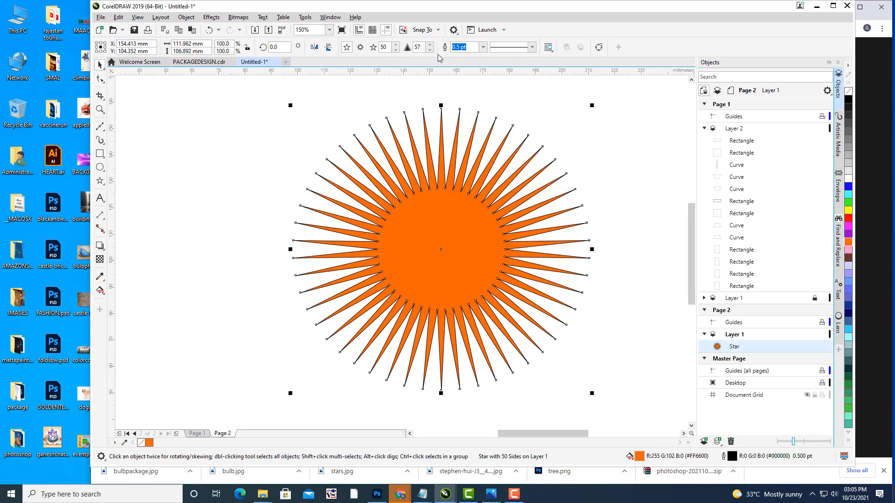
{"action": "left_click", "coordinate": [483, 47]}
{"action": "left_click", "coordinate": [459, 56]}
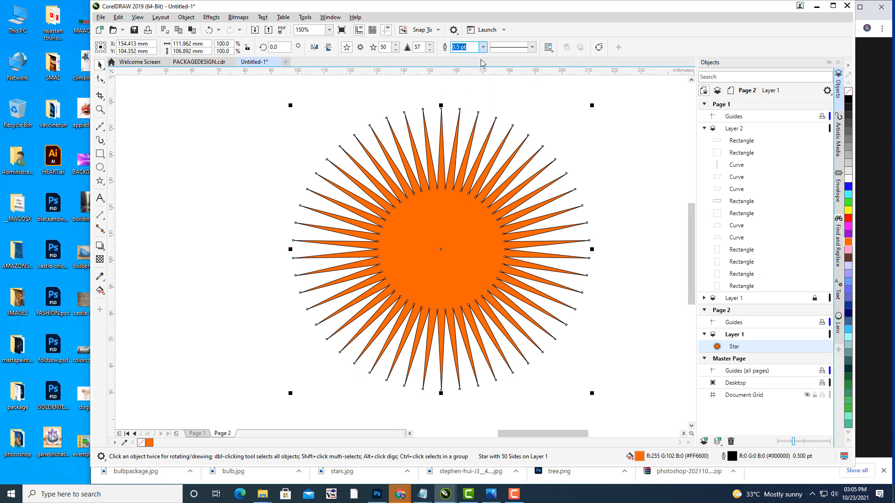
{"action": "left_click", "coordinate": [611, 139]}
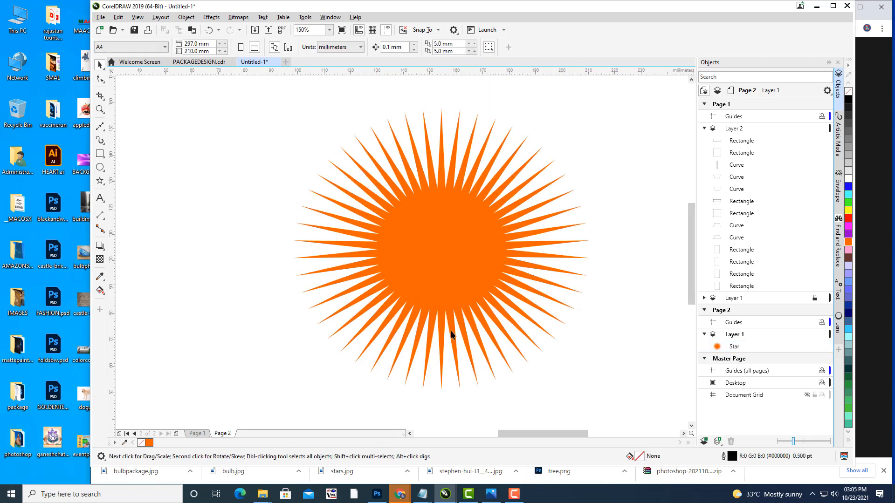
{"action": "mouse_move", "coordinate": [433, 265]}
{"action": "left_mouse_down"}
{"action": "mouse_move", "coordinate": [453, 255]}
{"action": "mouse_move", "coordinate": [439, 255]}
{"action": "left_mouse_up"}
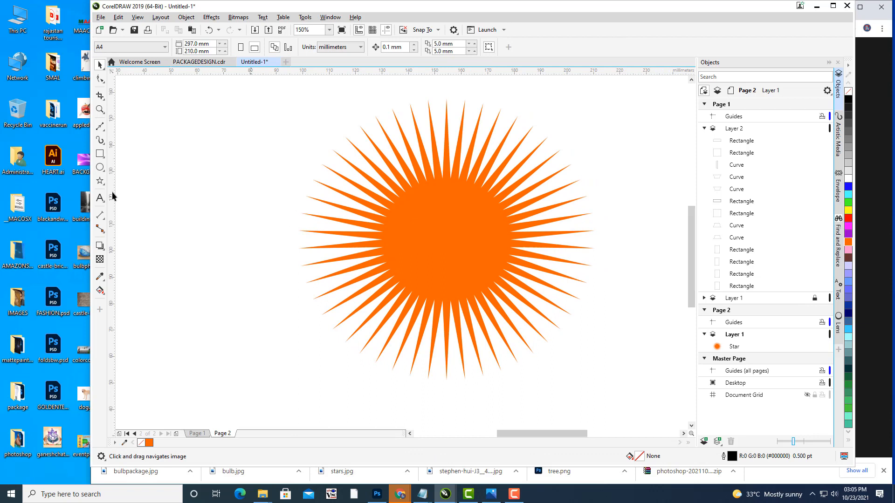
Step: Draw a red, outline-free rectangle covering the star's lower half
{"action": "left_click", "coordinate": [100, 153]}
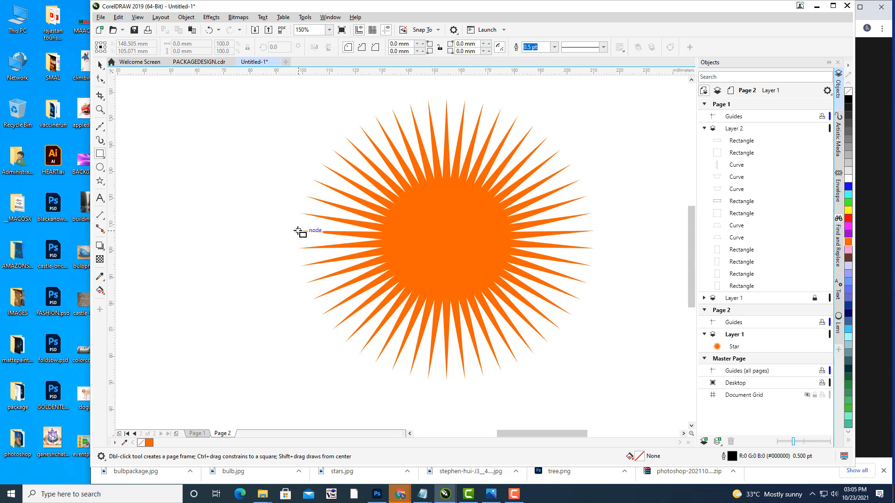
{"action": "left_click_drag", "start_coordinate": [300, 232], "coordinate": [608, 412]}
{"action": "left_click", "coordinate": [100, 65]}
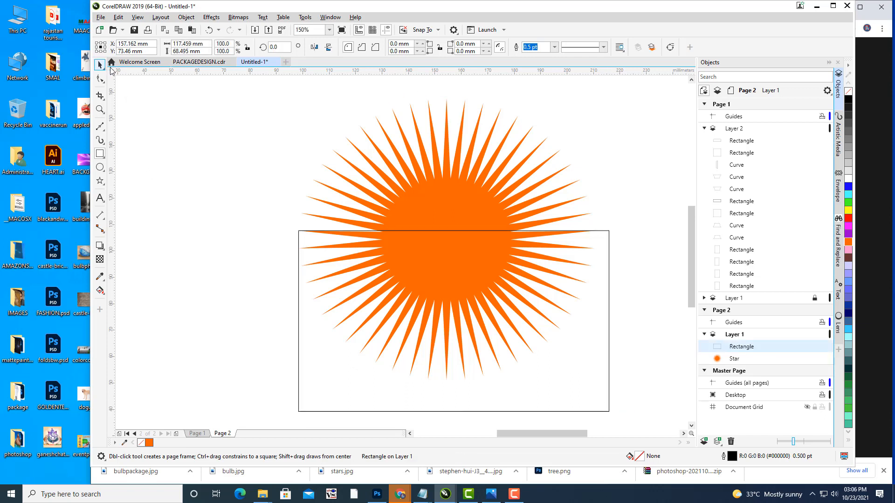
{"action": "left_click_drag", "start_coordinate": [610, 228], "coordinate": [612, 225]}
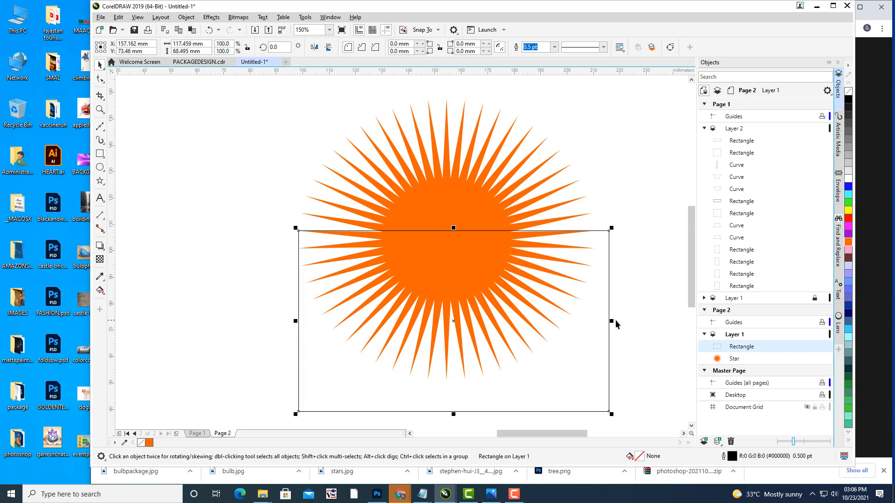
{"action": "left_click_drag", "start_coordinate": [609, 320], "coordinate": [607, 320]}
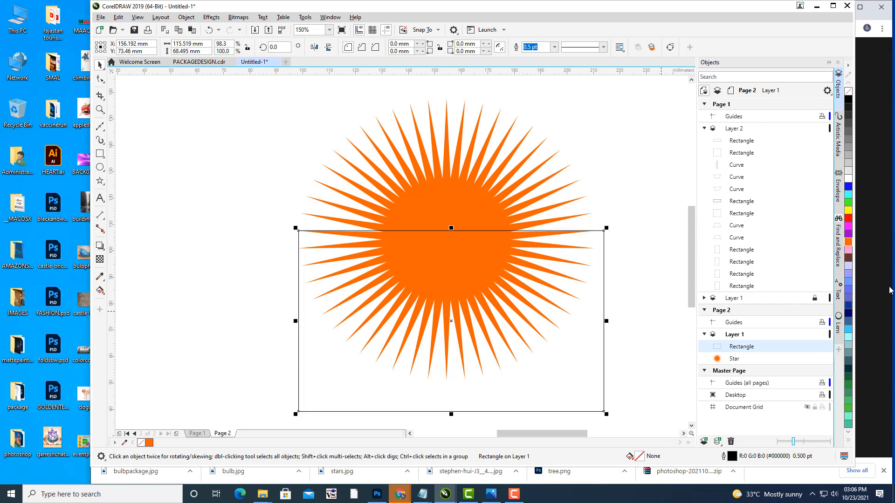
{"action": "left_click", "coordinate": [848, 221]}
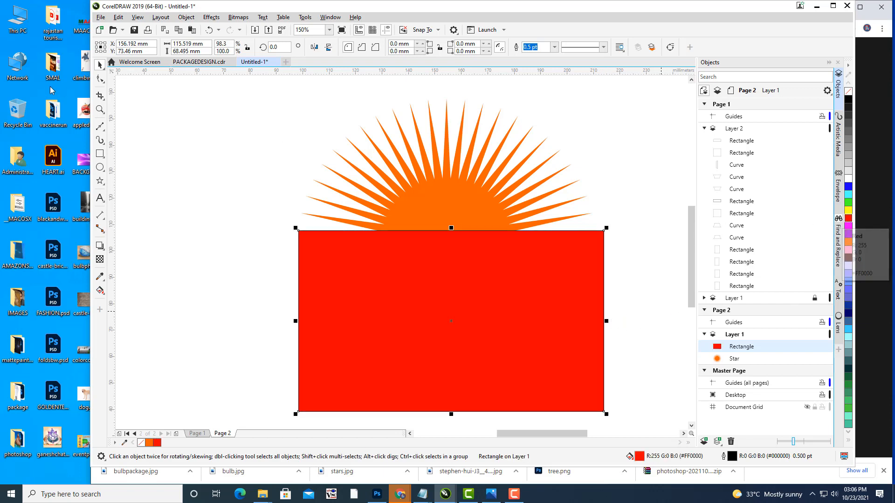
{"action": "left_click", "coordinate": [142, 133]}
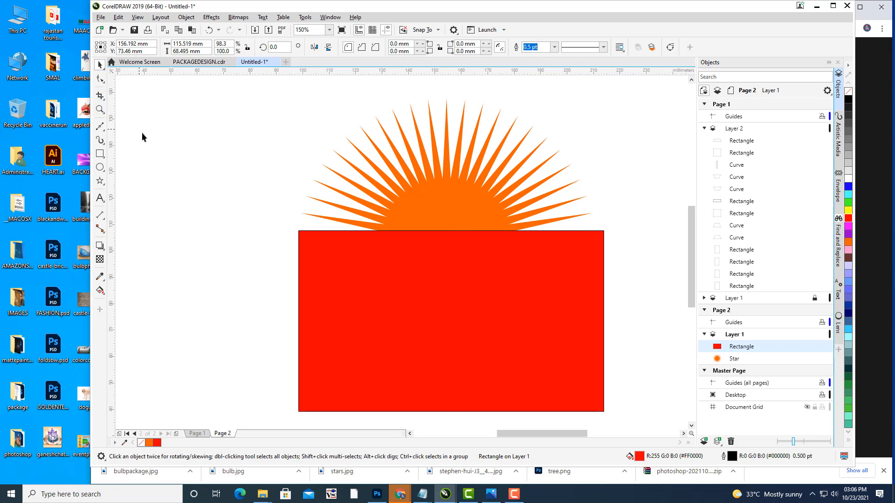
{"action": "left_click", "coordinate": [488, 301]}
{"action": "left_click", "coordinate": [554, 46]}
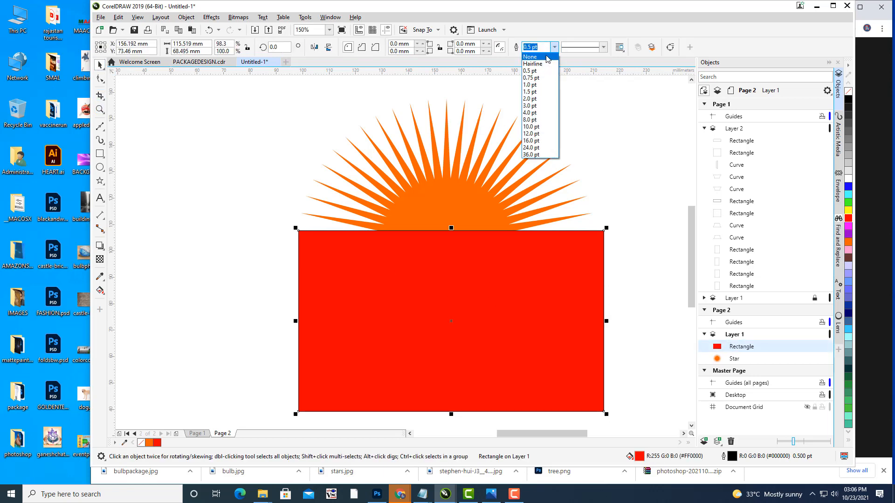
{"action": "left_click", "coordinate": [532, 63]}
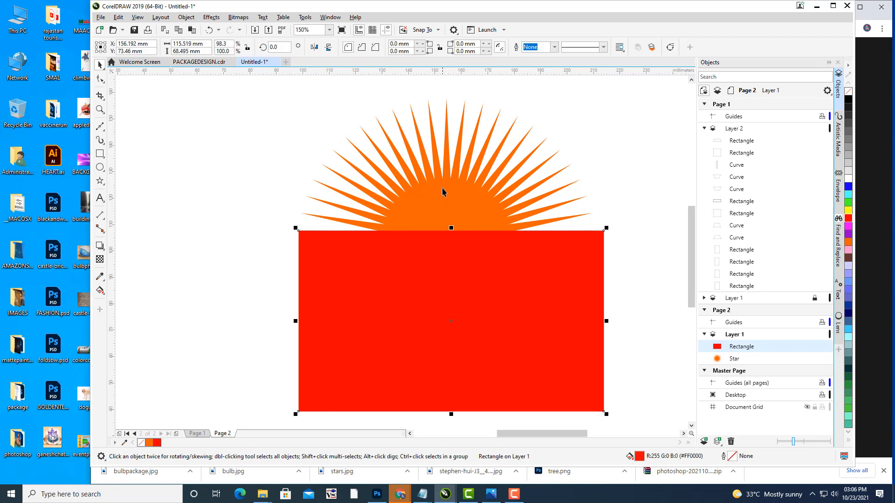
Step: Trim the star with the rectangle using Back Minus Front, then move the half sun lower
{"action": "left_click", "coordinate": [444, 191], "text": "shift"}
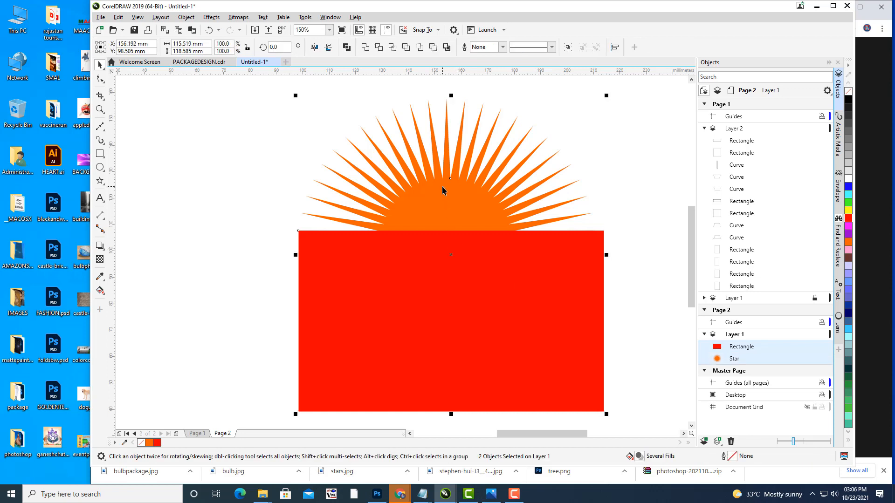
{"action": "left_click", "coordinate": [432, 49]}
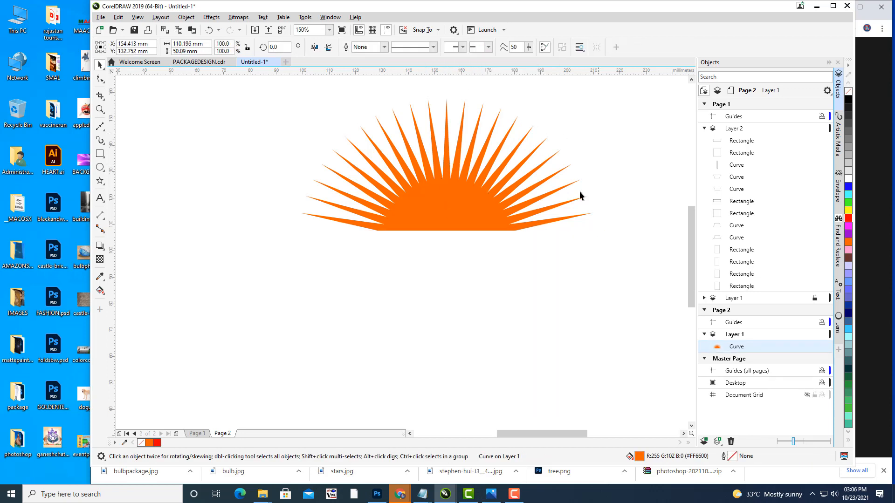
{"action": "left_click", "coordinate": [467, 192]}
{"action": "left_click_drag", "start_coordinate": [462, 191], "coordinate": [475, 241]}
{"action": "left_click", "coordinate": [526, 311]}
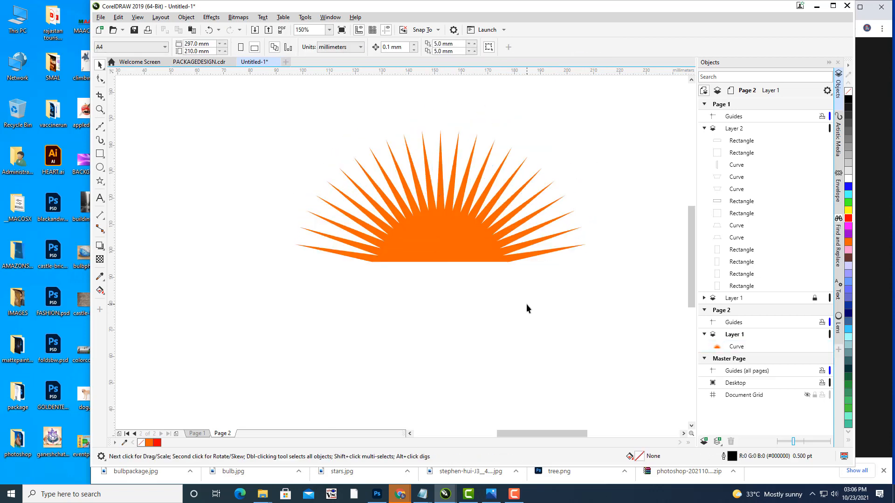
Step: Type the text MICROSUN below the sun
{"action": "left_click", "coordinate": [99, 198]}
{"action": "left_click", "coordinate": [373, 286]}
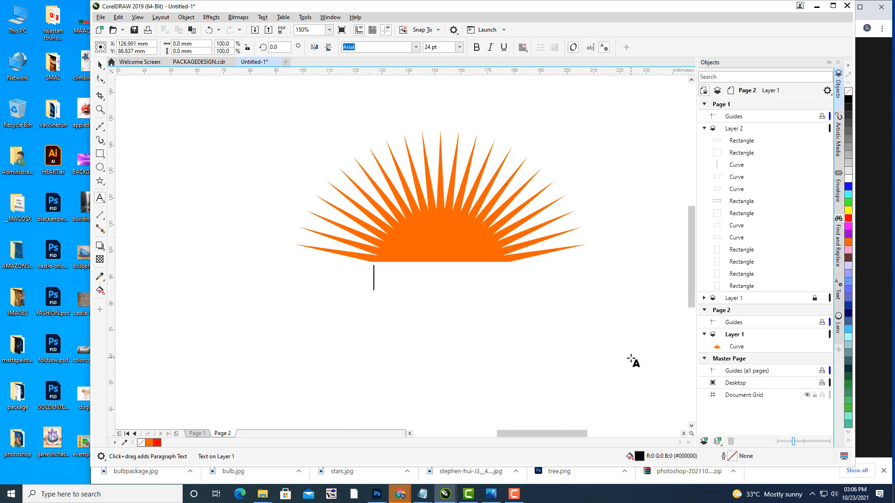
{"action": "type", "text": "m"}
{"action": "key", "text": "BackSpace"}
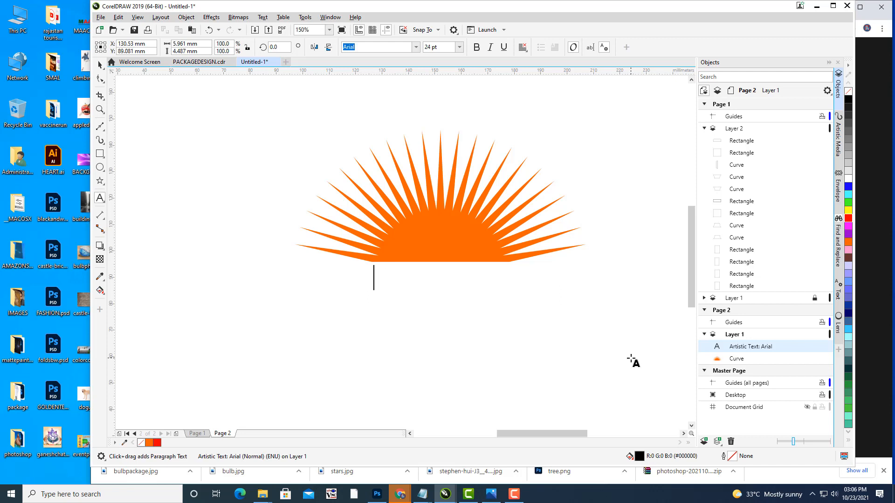
{"action": "type", "text": "MICROSUN"}
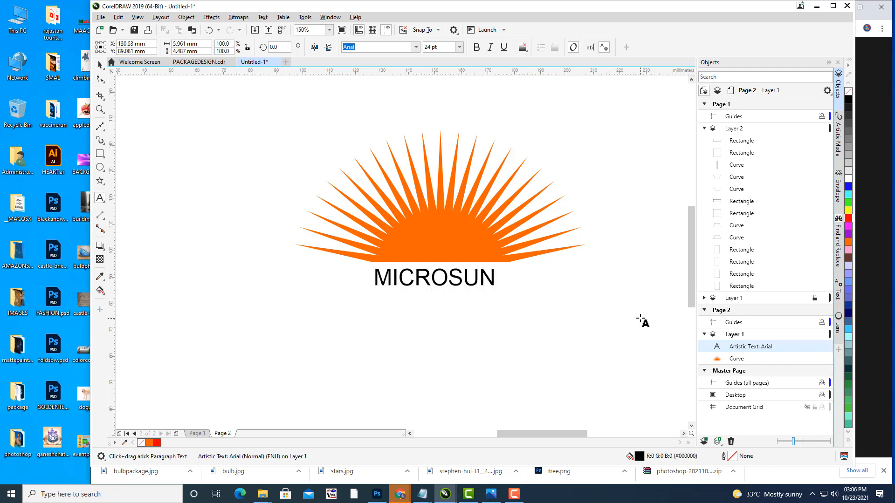
{"action": "key", "text": "ctrl+space"}
Step: Stretch MICROSUN slightly wider and centre it under the sun
{"action": "left_click_drag", "start_coordinate": [486, 202], "coordinate": [470, 196]}
{"action": "scroll", "coordinate": [471, 196], "scroll_direction": "up", "scroll_amount": 2}
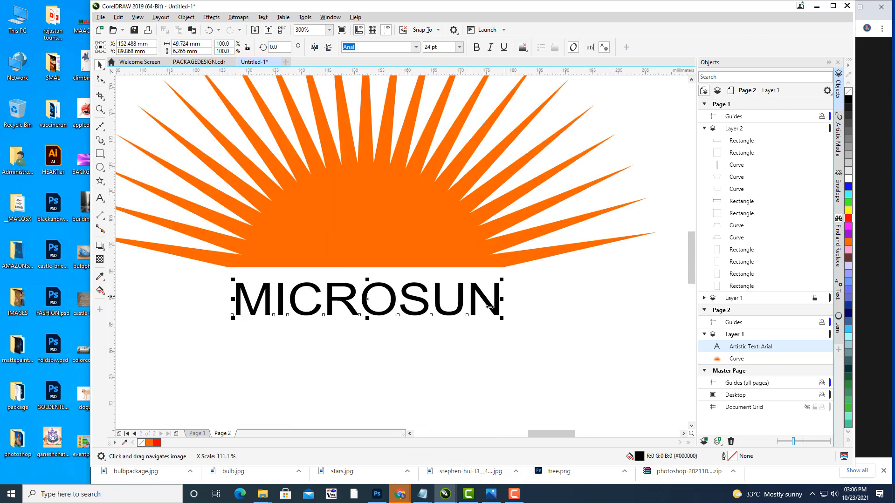
{"action": "left_click_drag", "start_coordinate": [231, 298], "coordinate": [225, 297]}
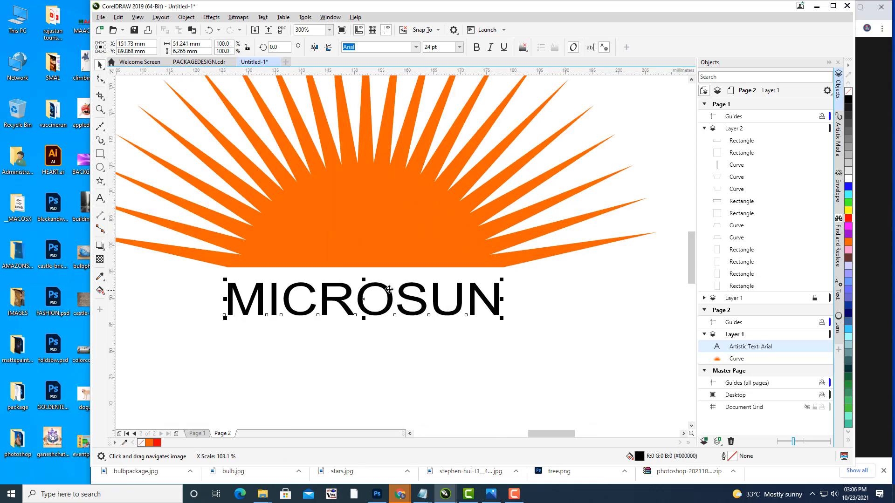
{"action": "left_click_drag", "start_coordinate": [389, 289], "coordinate": [389, 292]}
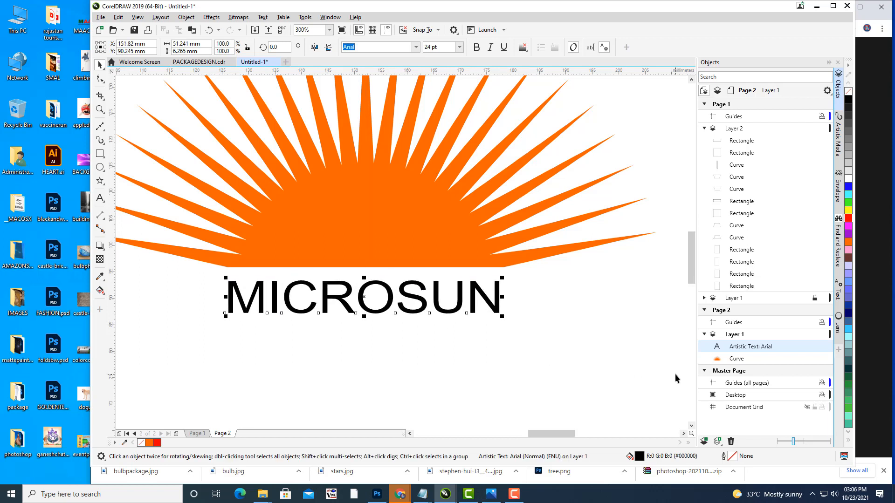
{"action": "key", "text": "Up"}
{"action": "key", "text": "Up"}
{"action": "key", "text": "Up"}
{"action": "key", "text": "Up"}
{"action": "key", "text": "Up"}
{"action": "key", "text": "Up"}
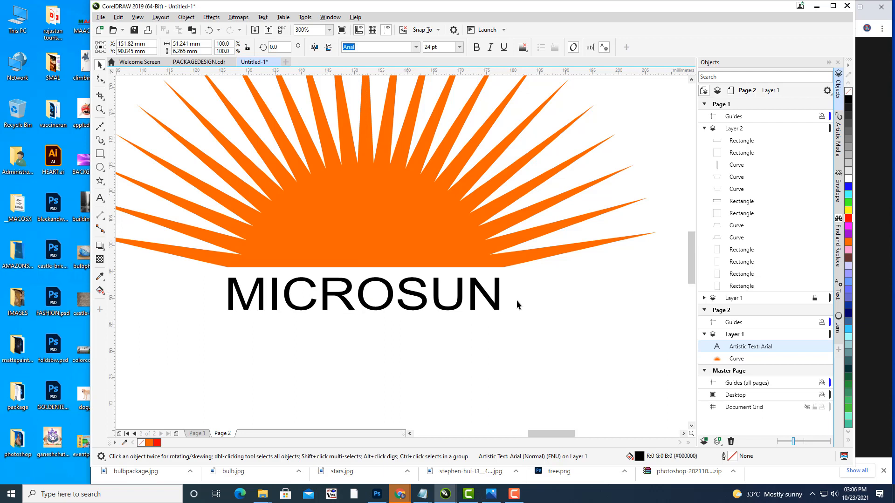
{"action": "left_click", "coordinate": [516, 301]}
{"action": "left_click", "coordinate": [483, 293]}
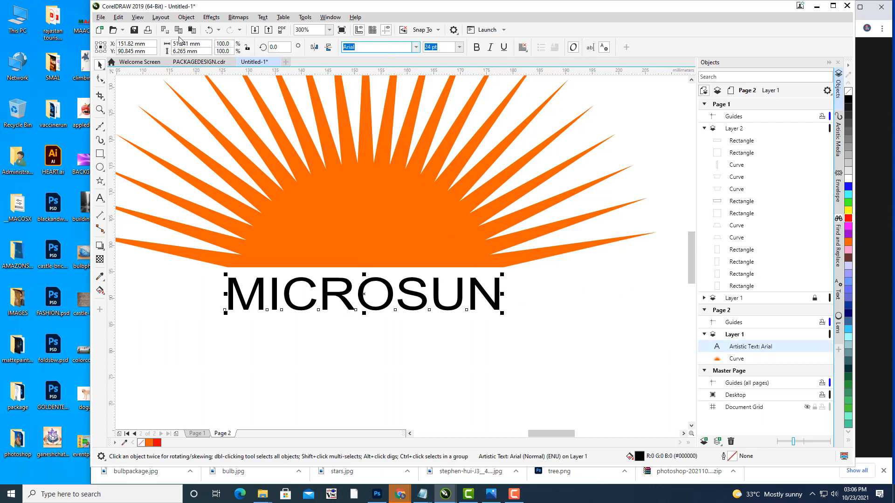
Step: Set MICROSUN in Impact and enlarge it to match the sun's width
{"action": "type", "text": "Impact"}
{"action": "key", "text": "Return"}
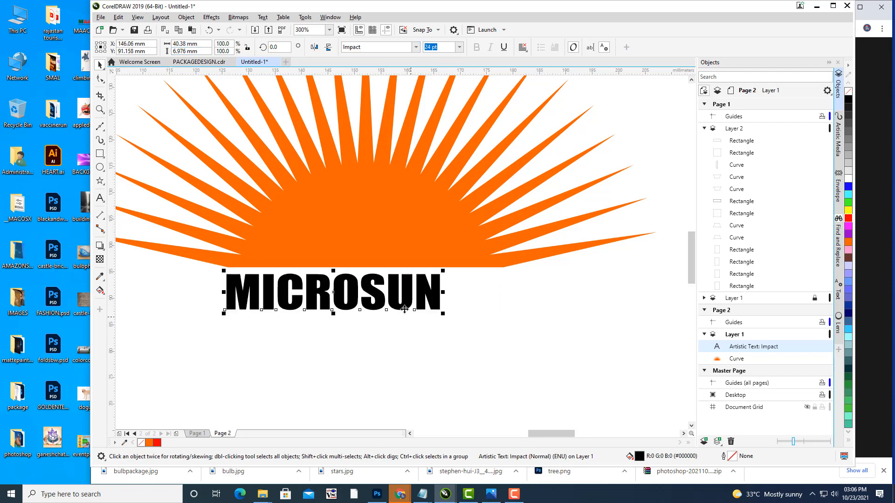
{"action": "left_click_drag", "start_coordinate": [405, 309], "coordinate": [500, 327]}
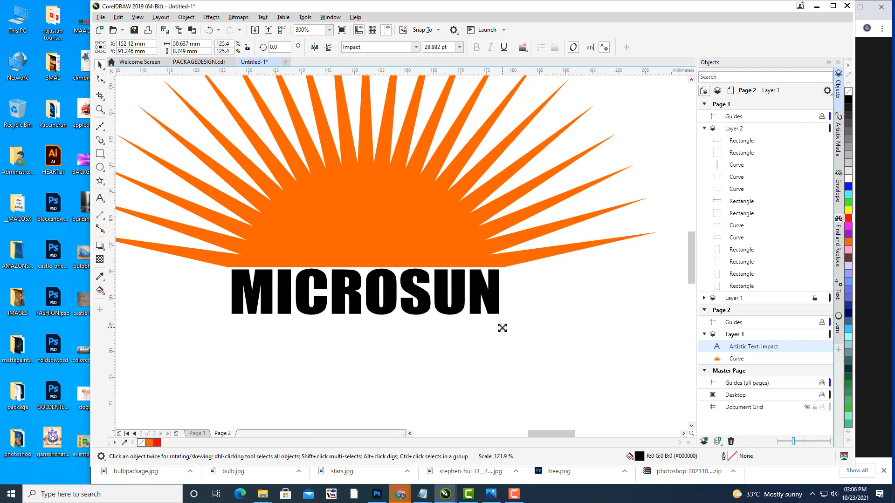
Step: Fine-tune MICROSUN's position with arrow-key nudges and recentre the view on the logo
{"action": "left_click", "coordinate": [414, 289]}
{"action": "key", "text": "Left"}
{"action": "key", "text": "Left"}
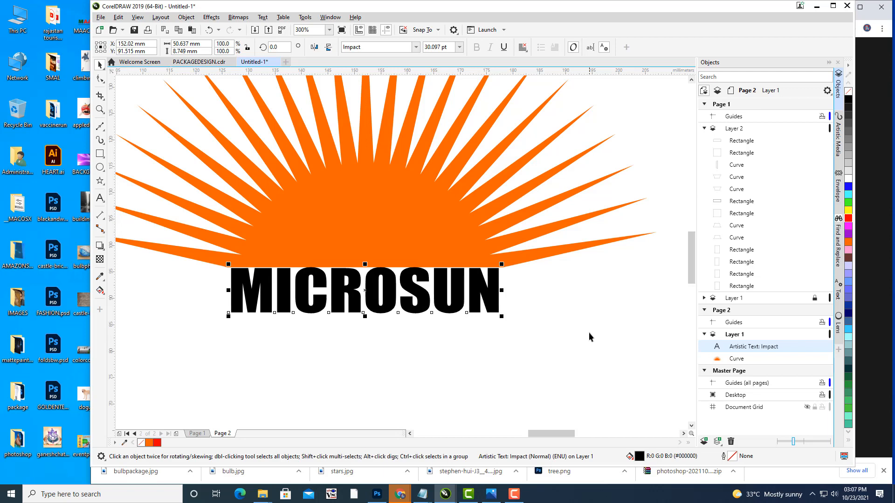
{"action": "key", "text": "Down"}
{"action": "key", "text": "Down"}
{"action": "key", "text": "Down"}
{"action": "key", "text": "Right"}
{"action": "key", "text": "Right"}
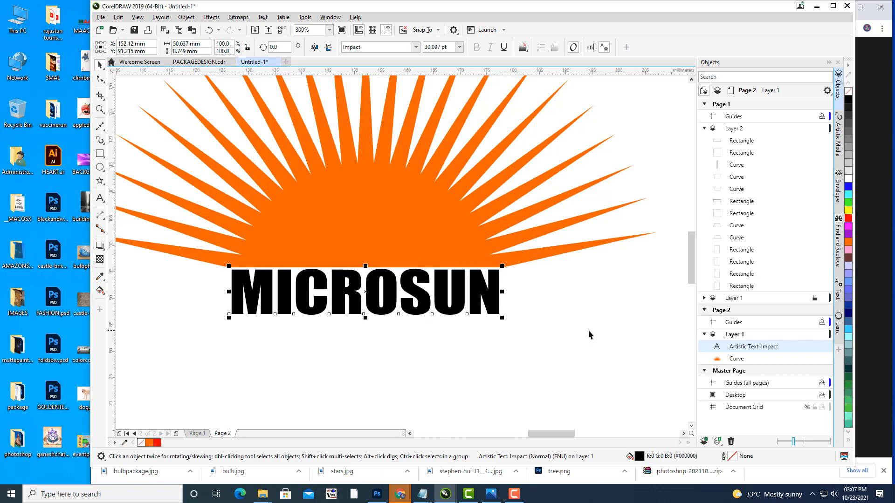
{"action": "key", "text": "Up"}
{"action": "left_click", "coordinate": [576, 304]}
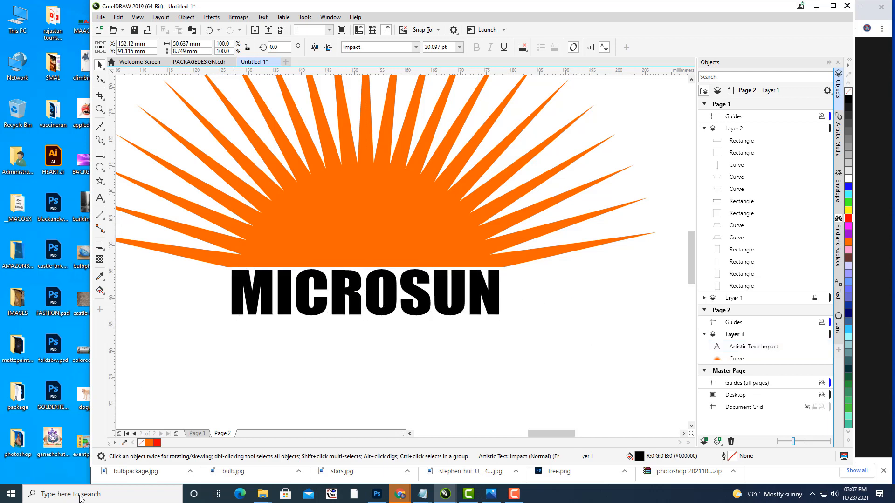
{"action": "scroll", "coordinate": [463, 167], "scroll_direction": "down", "scroll_amount": 2}
{"action": "left_click_drag", "start_coordinate": [515, 157], "coordinate": [528, 181]}
{"action": "left_click_drag", "start_coordinate": [505, 229], "coordinate": [522, 234]}
{"action": "left_click", "coordinate": [100, 198]}
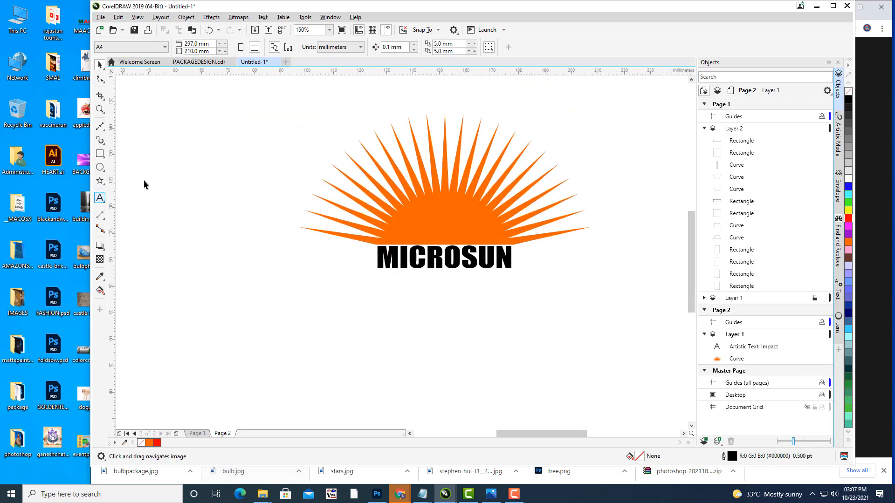
Step: Draw a 2-point horizontal line under MICROSUN spanning the text width
{"action": "left_click", "coordinate": [100, 127]}
{"action": "left_click", "coordinate": [103, 130]}
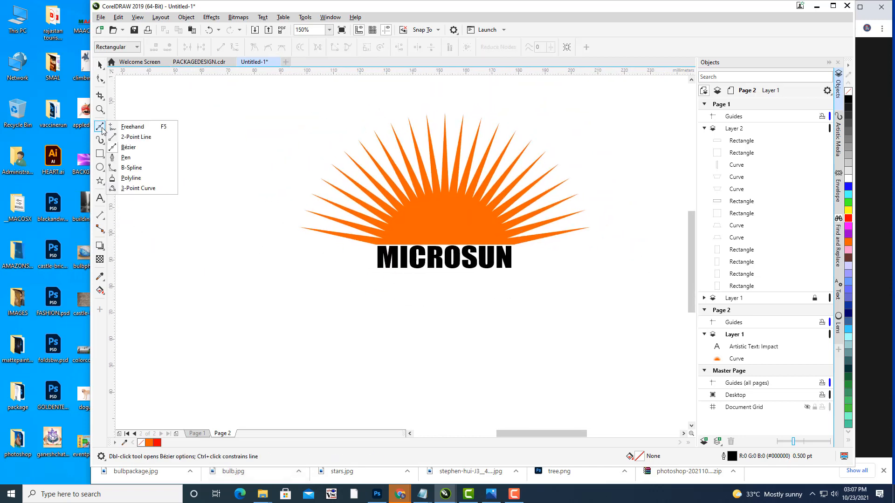
{"action": "left_click", "coordinate": [123, 140]}
{"action": "scroll", "coordinate": [426, 247], "scroll_direction": "up", "scroll_amount": 4}
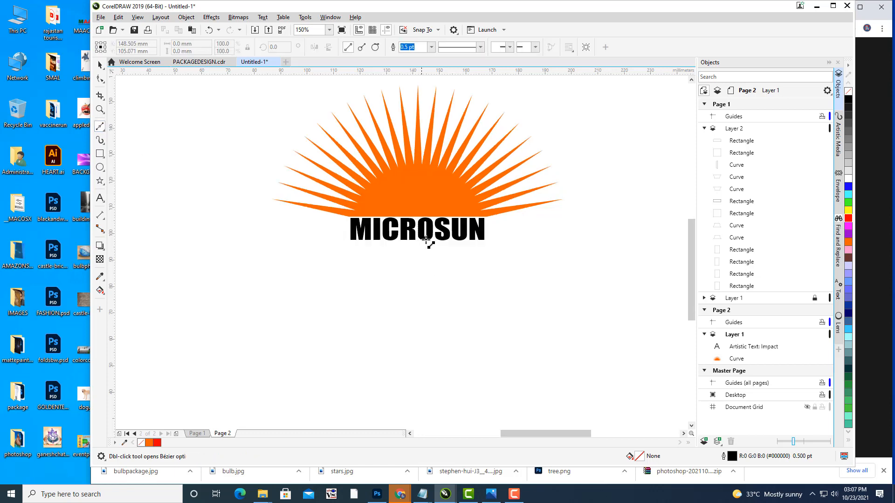
{"action": "left_click_drag", "start_coordinate": [425, 236], "coordinate": [434, 261]}
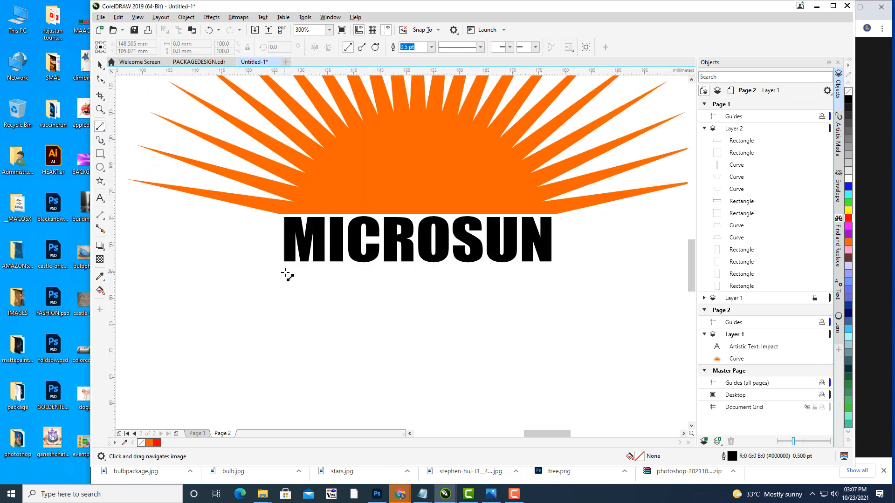
{"action": "mouse_move", "coordinate": [290, 275]}
{"action": "left_mouse_down"}
{"action": "mouse_move", "coordinate": [505, 292]}
{"action": "mouse_move", "coordinate": [553, 285]}
{"action": "left_mouse_up"}
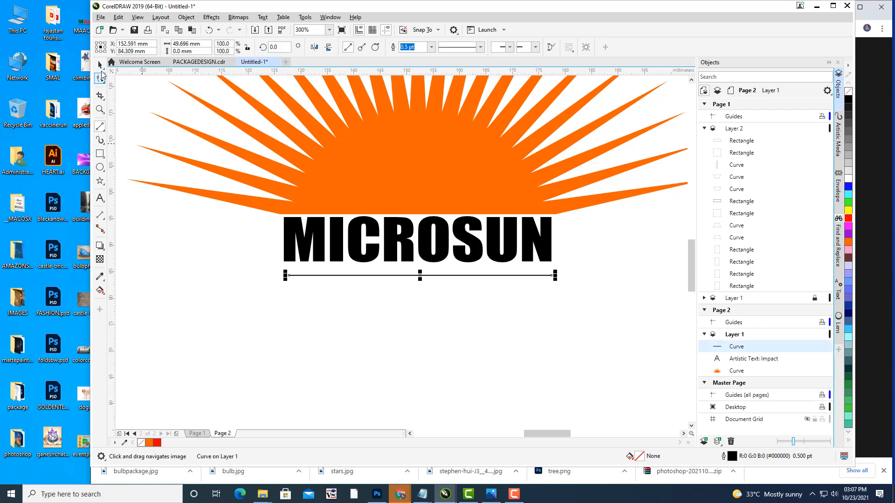
{"action": "left_click", "coordinate": [100, 66]}
{"action": "left_click_drag", "start_coordinate": [420, 275], "coordinate": [412, 273]}
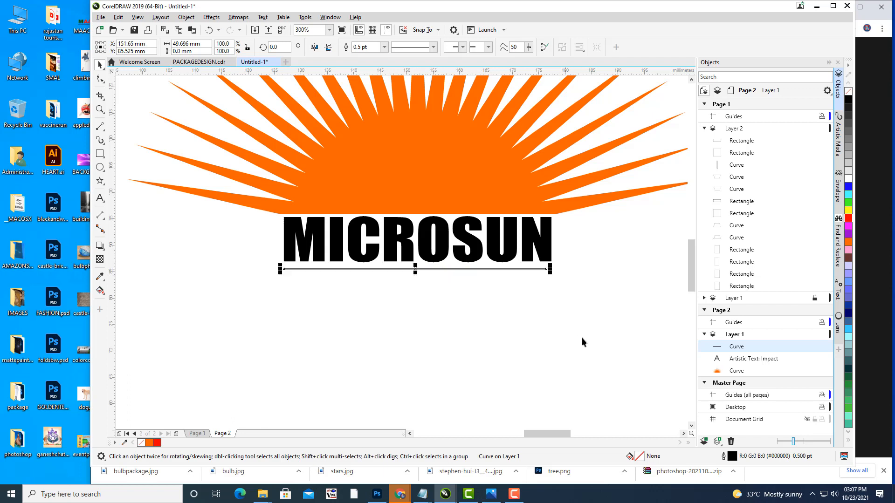
{"action": "key", "text": "Right"}
{"action": "key", "text": "Right"}
{"action": "key", "text": "Right"}
{"action": "key", "text": "Right"}
{"action": "key", "text": "Right"}
{"action": "key", "text": "Right"}
{"action": "scroll", "coordinate": [569, 276], "scroll_direction": "up", "scroll_amount": 2}
{"action": "mouse_move", "coordinate": [529, 266]}
{"action": "left_mouse_down"}
{"action": "mouse_move", "coordinate": [542, 265]}
{"action": "mouse_move", "coordinate": [533, 265]}
{"action": "left_mouse_up"}
{"action": "left_click", "coordinate": [427, 287]}
Step: Duplicate the underline with Ctrl+D, place it below, and shorten it from the left
{"action": "scroll", "coordinate": [426, 285], "scroll_direction": "down", "scroll_amount": 2}
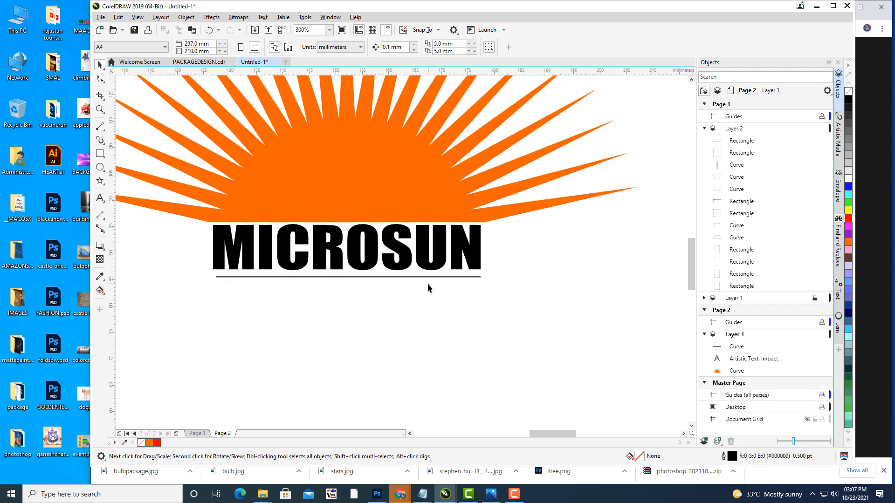
{"action": "scroll", "coordinate": [431, 301], "scroll_direction": "up", "scroll_amount": 2}
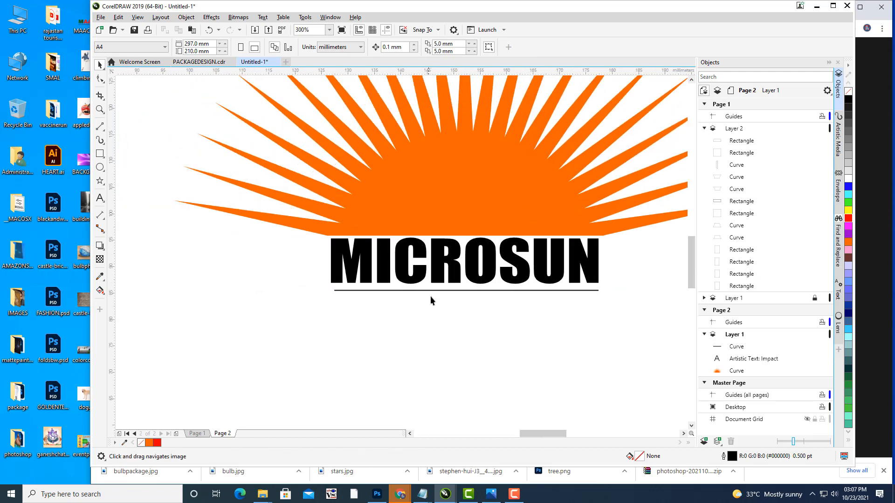
{"action": "left_click", "coordinate": [456, 291]}
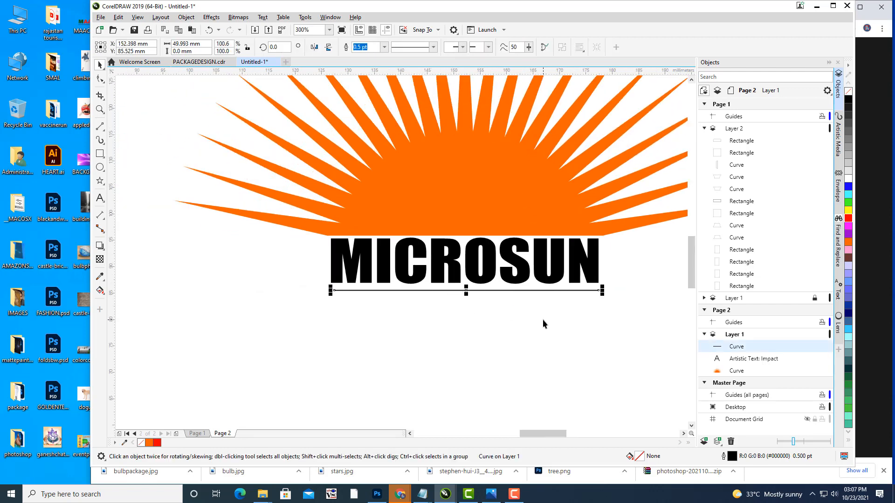
{"action": "key", "text": "ctrl+d"}
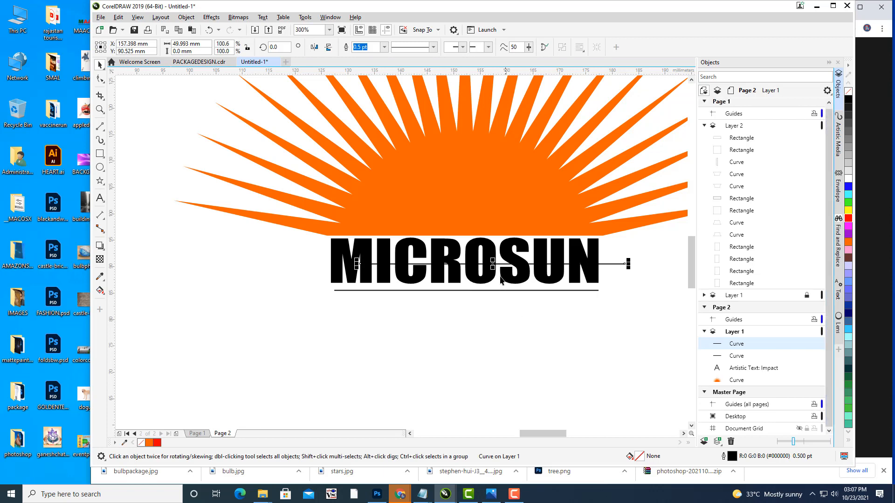
{"action": "left_click_drag", "start_coordinate": [490, 272], "coordinate": [468, 300]}
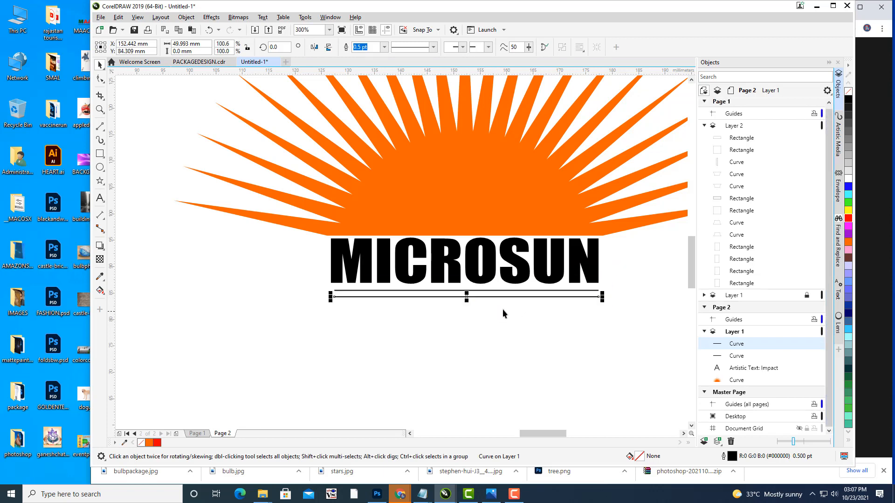
{"action": "scroll", "coordinate": [513, 294], "scroll_direction": "up", "scroll_amount": 2}
{"action": "scroll", "coordinate": [529, 295], "scroll_direction": "down", "scroll_amount": 2}
{"action": "left_click_drag", "start_coordinate": [584, 298], "coordinate": [588, 319]}
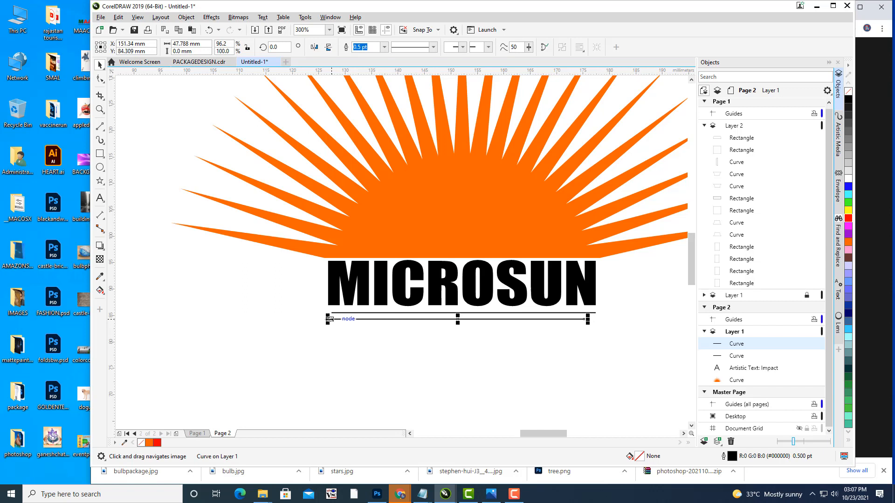
{"action": "left_click_drag", "start_coordinate": [329, 319], "coordinate": [342, 319]}
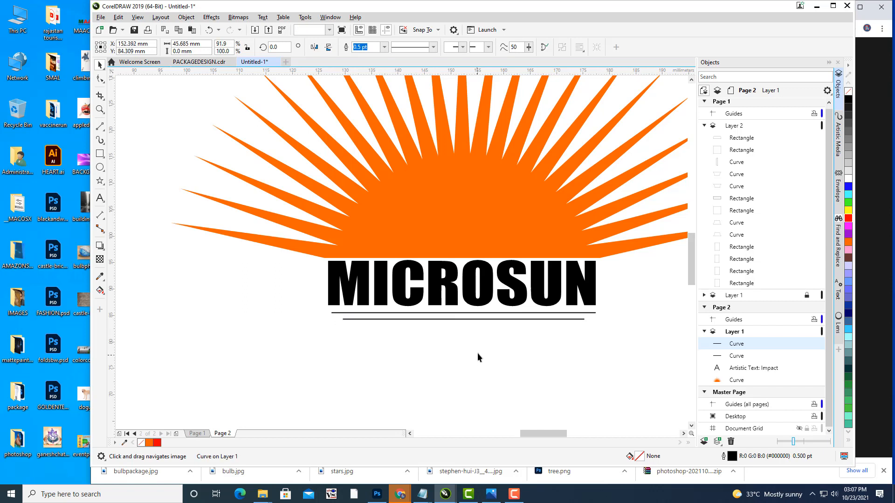
Step: Duplicate the second line, place it lowest, and shorten it from both ends
{"action": "left_click", "coordinate": [462, 320]}
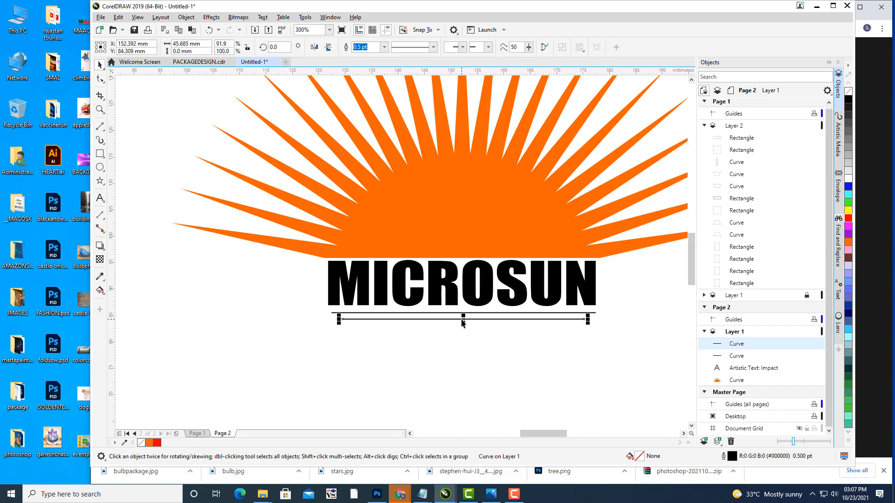
{"action": "key", "text": "ctrl+d"}
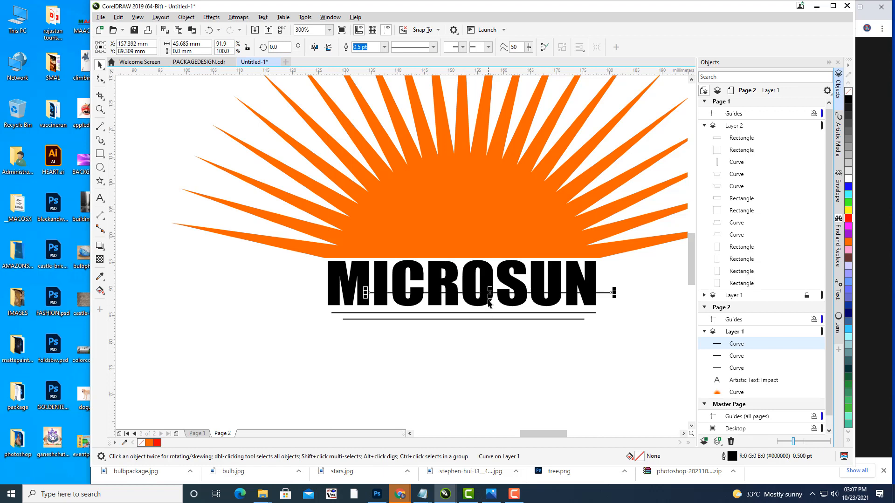
{"action": "left_click_drag", "start_coordinate": [489, 292], "coordinate": [464, 330]}
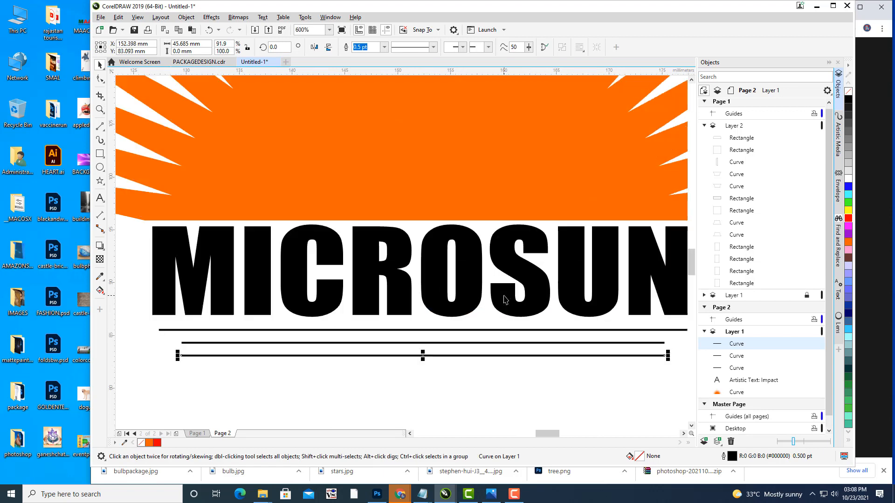
{"action": "scroll", "coordinate": [505, 301], "scroll_direction": "up", "scroll_amount": 1}
{"action": "left_click_drag", "start_coordinate": [179, 356], "coordinate": [195, 356]}
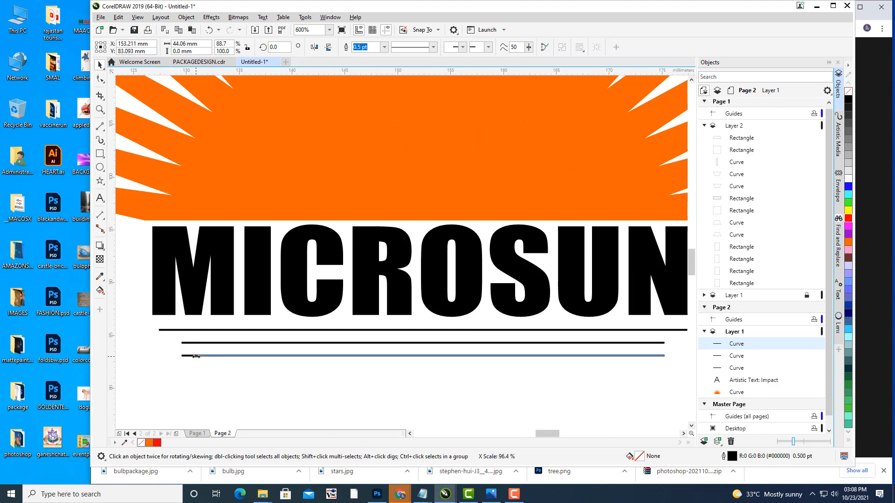
{"action": "left_click_drag", "start_coordinate": [668, 356], "coordinate": [652, 358]}
Step: Inspect the three underlines' alignment beneath MICROSUN
{"action": "left_click", "coordinate": [495, 392]}
{"action": "scroll", "coordinate": [523, 305], "scroll_direction": "down", "scroll_amount": 2}
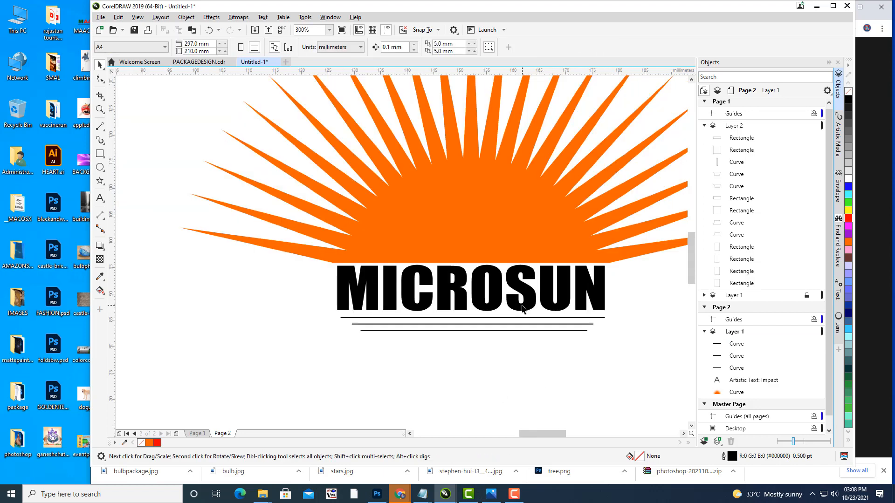
{"action": "left_click_drag", "start_coordinate": [507, 332], "coordinate": [495, 341]}
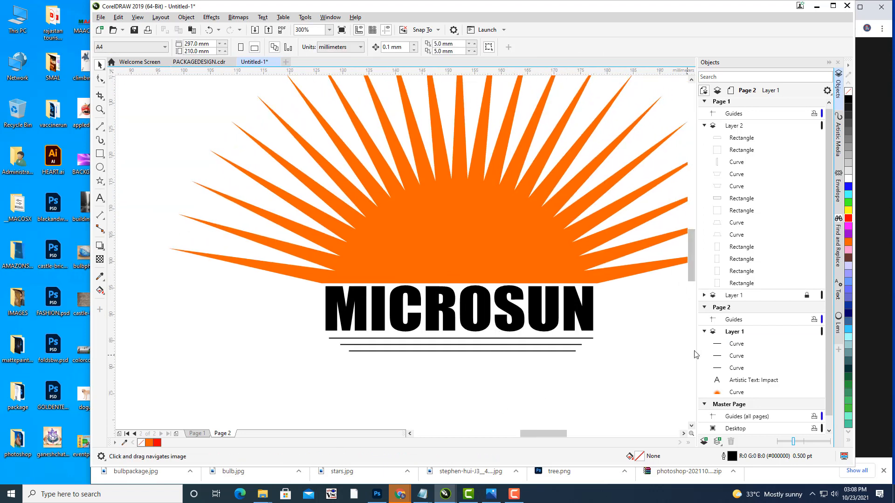
{"action": "left_click", "coordinate": [555, 347]}
{"action": "scroll", "coordinate": [568, 311], "scroll_direction": "down", "scroll_amount": 1}
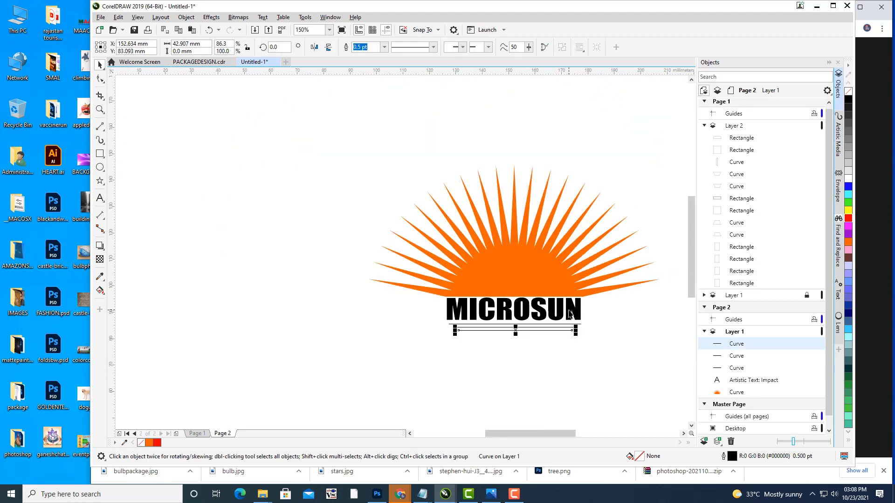
{"action": "scroll", "coordinate": [578, 361], "scroll_direction": "up", "scroll_amount": 3}
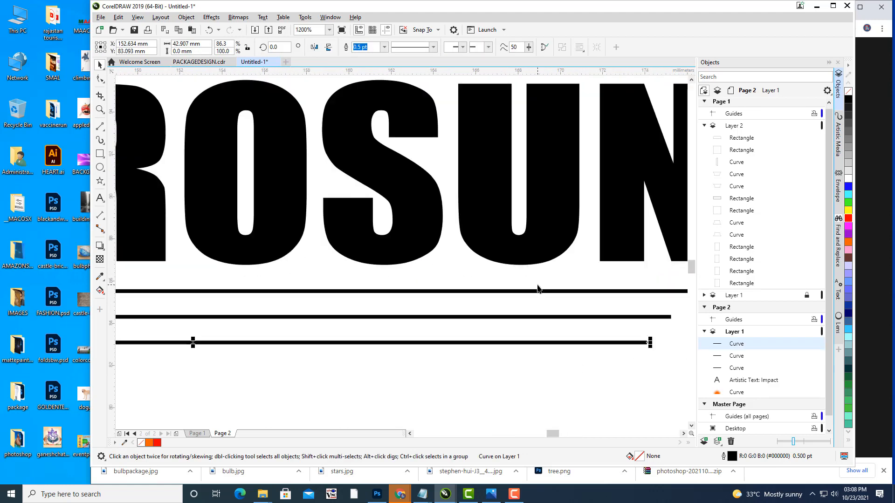
{"action": "left_click", "coordinate": [558, 377]}
{"action": "scroll", "coordinate": [531, 280], "scroll_direction": "down", "scroll_amount": 2}
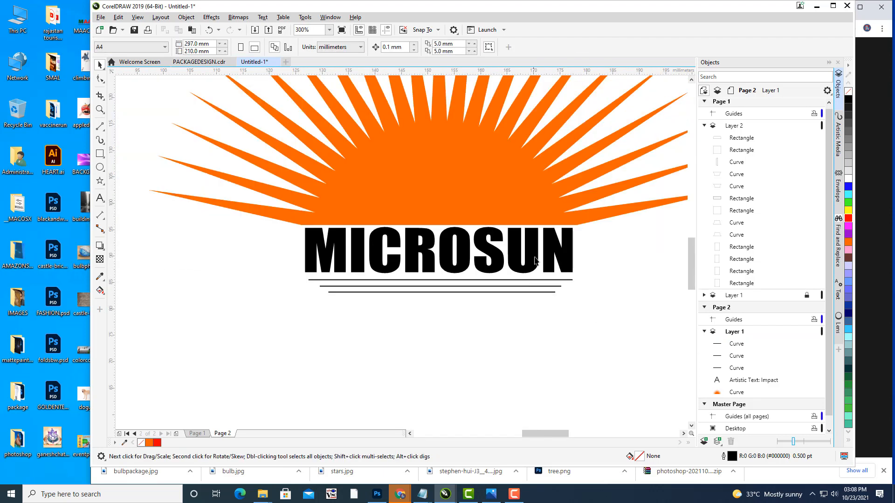
{"action": "left_click", "coordinate": [475, 319]}
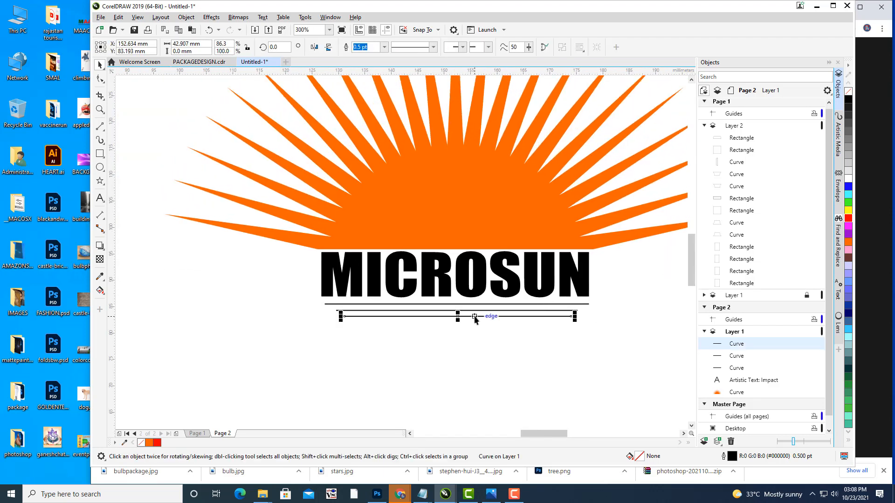
{"action": "left_click", "coordinate": [540, 338]}
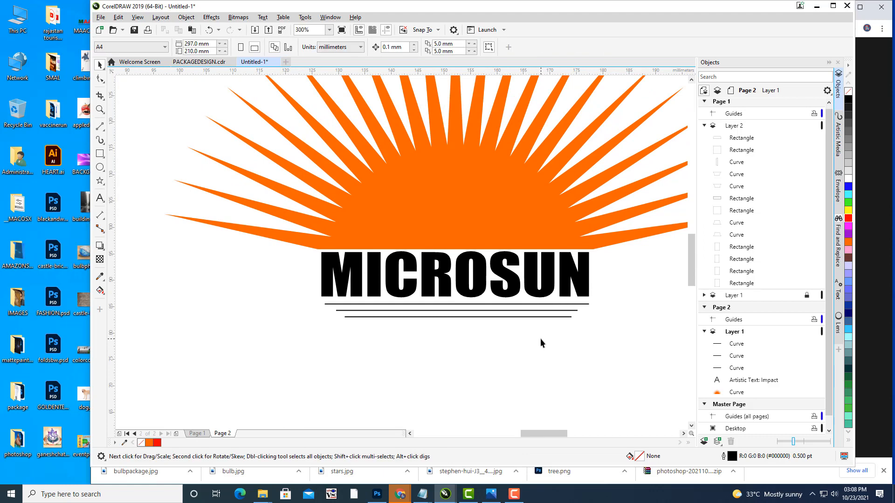
{"action": "scroll", "coordinate": [481, 153], "scroll_direction": "down", "scroll_amount": 4}
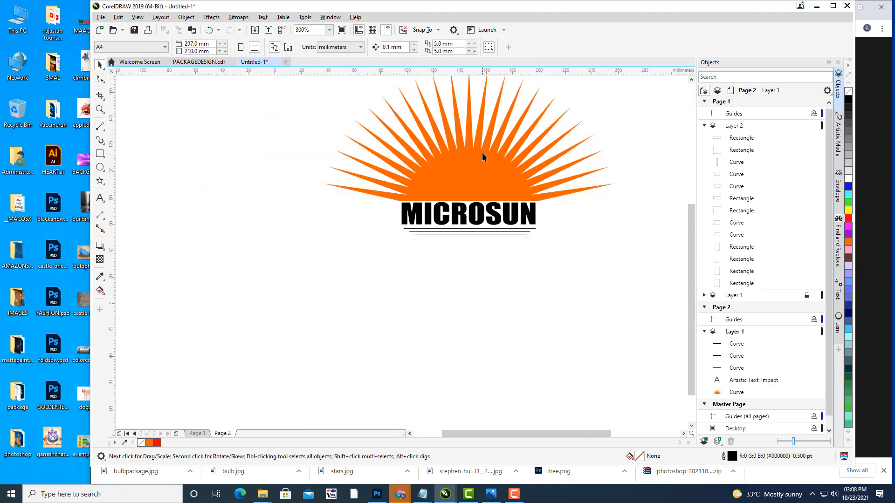
{"action": "left_click_drag", "start_coordinate": [547, 202], "coordinate": [591, 284]}
{"action": "scroll", "coordinate": [561, 271], "scroll_direction": "up", "scroll_amount": 2}
{"action": "scroll", "coordinate": [561, 271], "scroll_direction": "up", "scroll_amount": 2}
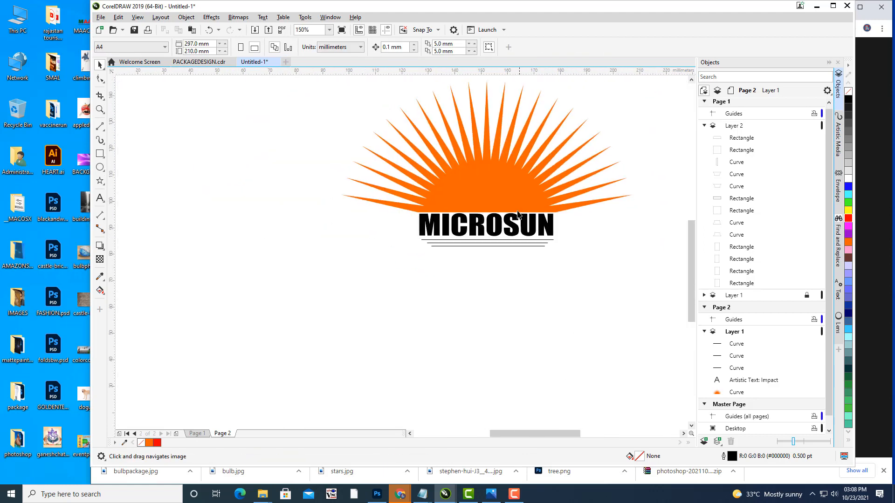
Step: Nudge MICROSUN down slightly, then jump to the bulb box on Page 1
{"action": "left_click", "coordinate": [503, 229]}
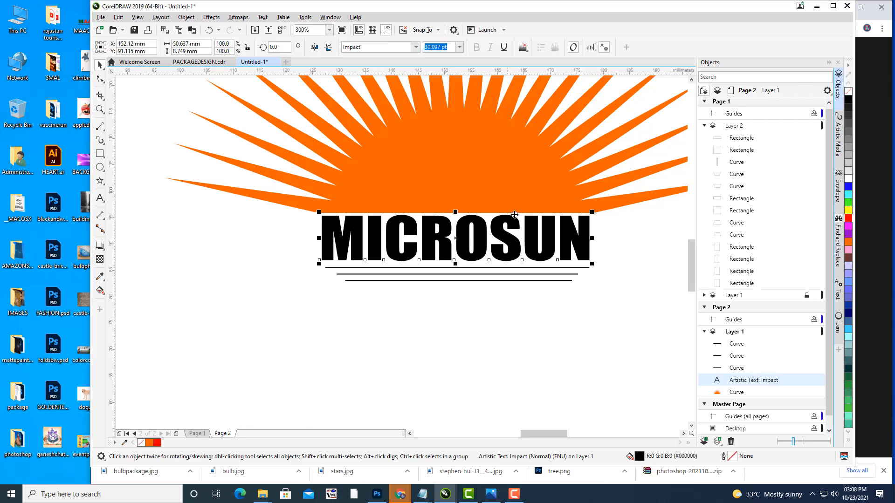
{"action": "key", "text": "Down"}
{"action": "key", "text": "Down"}
{"action": "key", "text": "Down"}
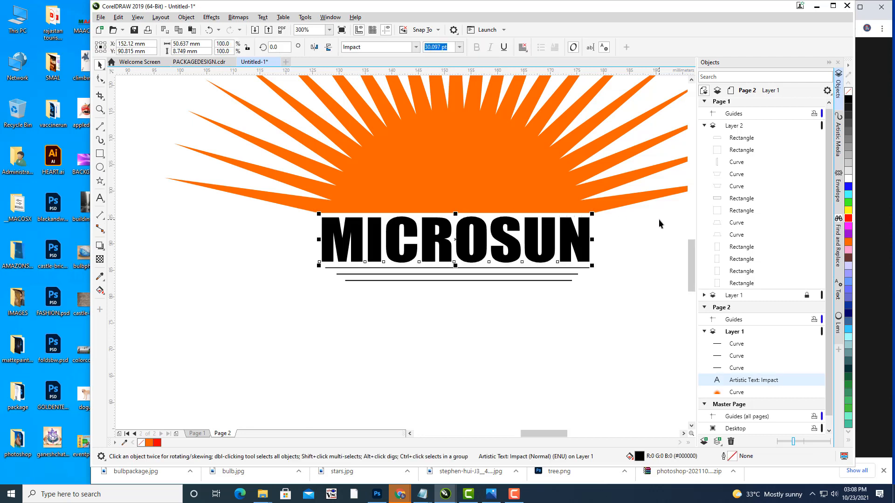
{"action": "left_click", "coordinate": [641, 261]}
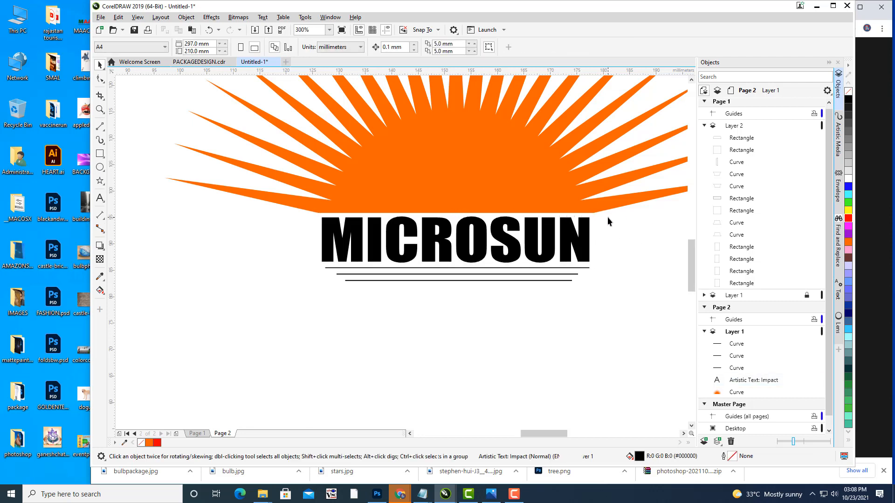
{"action": "scroll", "coordinate": [607, 217], "scroll_direction": "down", "scroll_amount": 3}
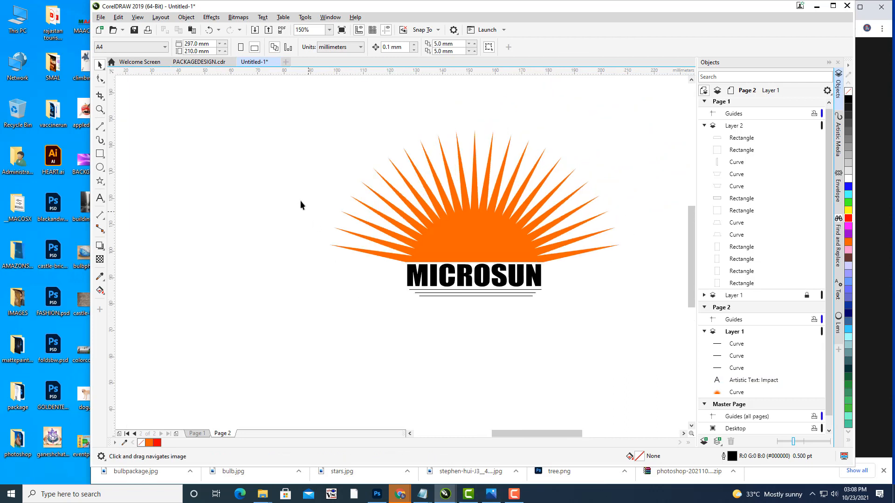
{"action": "left_click_drag", "start_coordinate": [542, 280], "coordinate": [516, 265]}
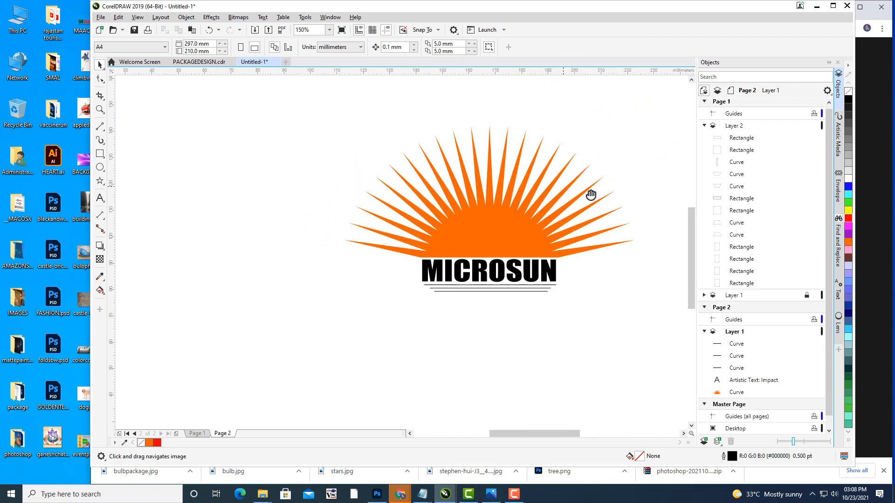
{"action": "left_click", "coordinate": [704, 235]}
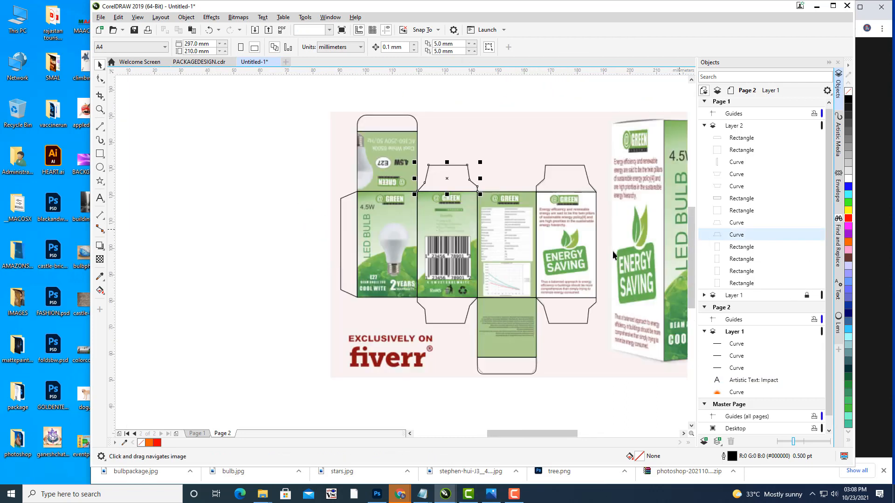
Step: Glance at PACKAGEDESIGN.cdr, return to Untitled-1 Page 2, centre the logo, and select MICROSUN
{"action": "left_click", "coordinate": [210, 63]}
{"action": "left_click", "coordinate": [256, 63]}
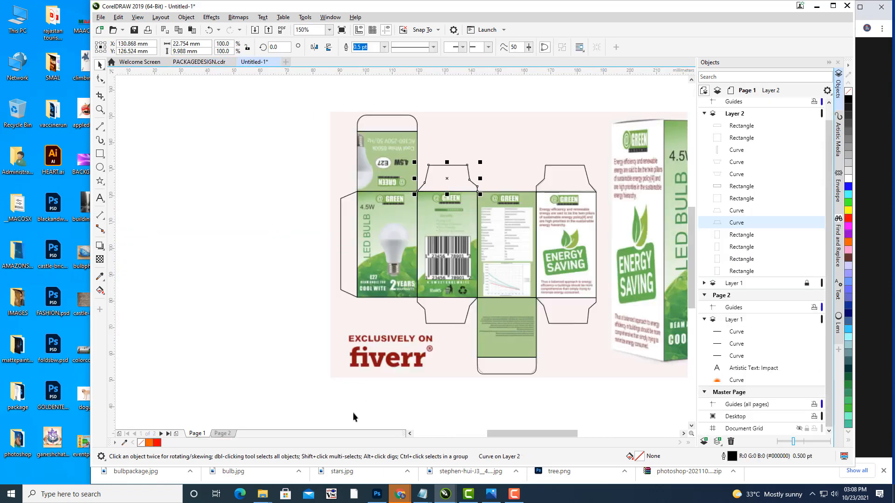
{"action": "left_click", "coordinate": [222, 434]}
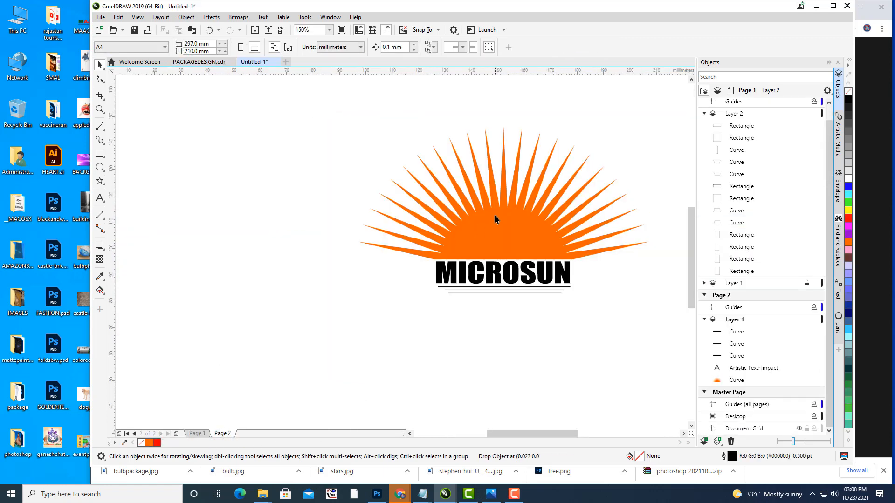
{"action": "left_click_drag", "start_coordinate": [495, 217], "coordinate": [445, 246]}
{"action": "left_click_drag", "start_coordinate": [463, 306], "coordinate": [482, 302]}
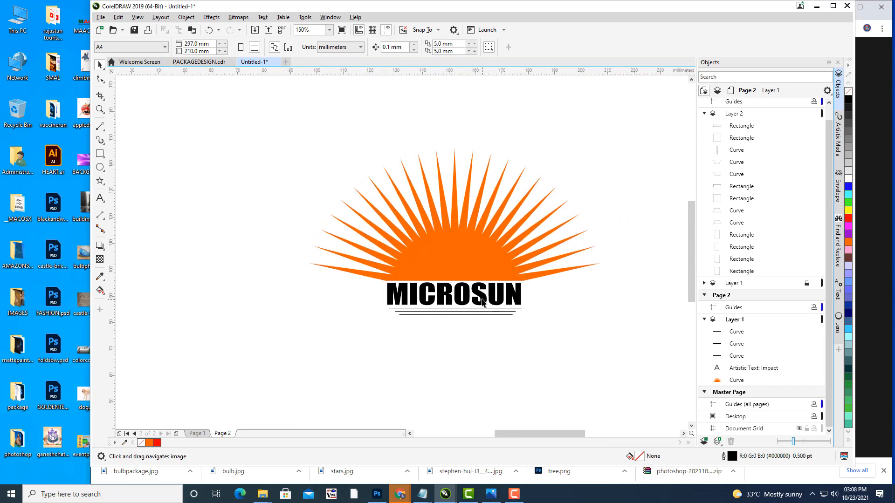
{"action": "key", "text": "space"}
{"action": "left_click", "coordinate": [484, 302]}
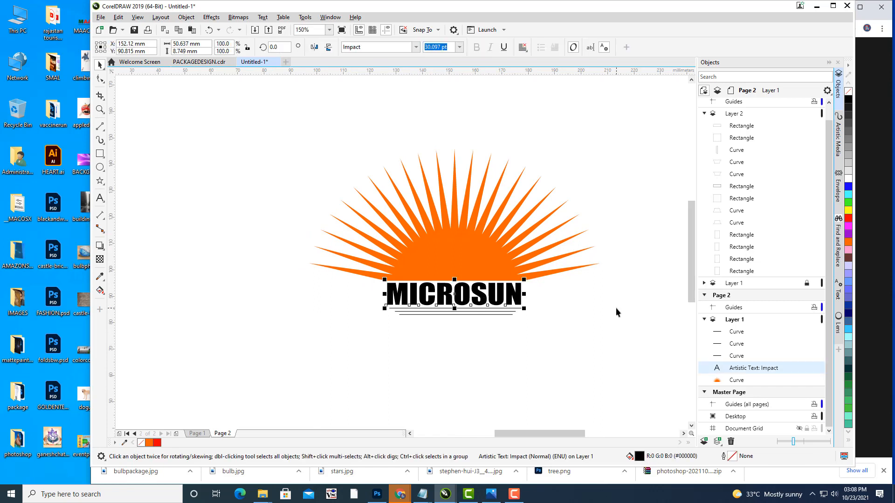
Step: Set the MICROSUN fountain fill's start stop to yellow #EBF213 and its end stop to orange
{"action": "key", "text": "F11"}
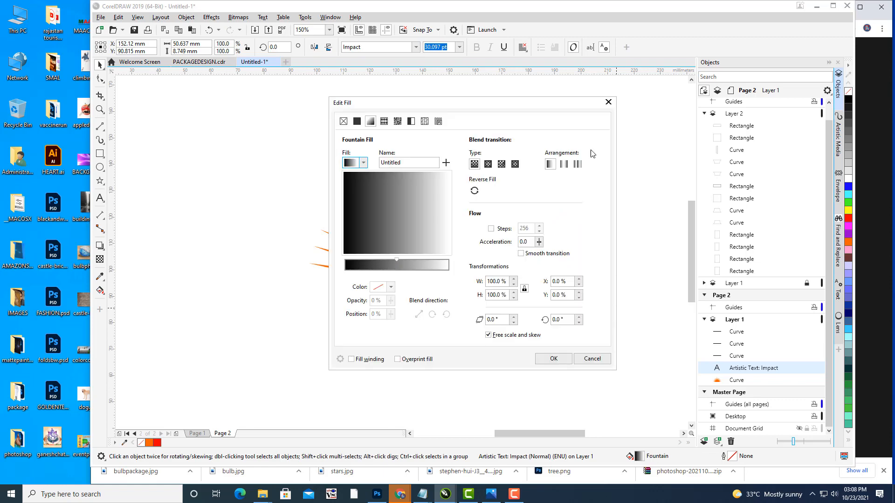
{"action": "left_click_drag", "start_coordinate": [426, 107], "coordinate": [623, 57]}
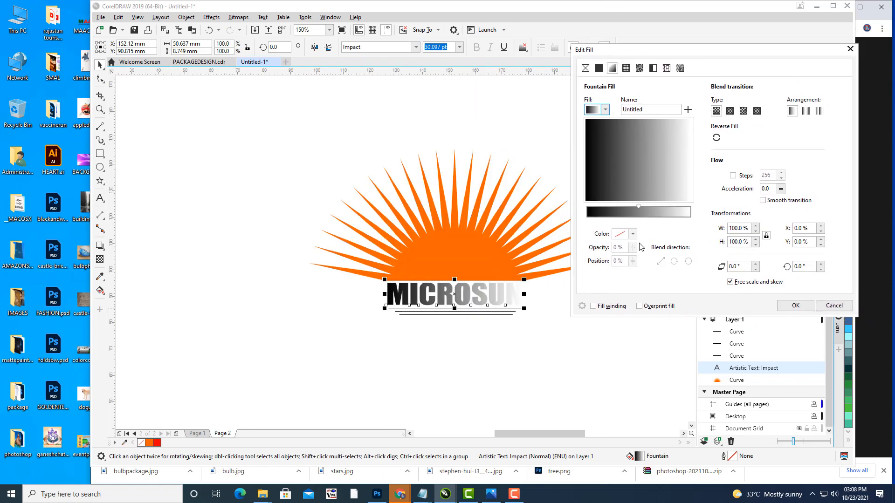
{"action": "left_click", "coordinate": [587, 220]}
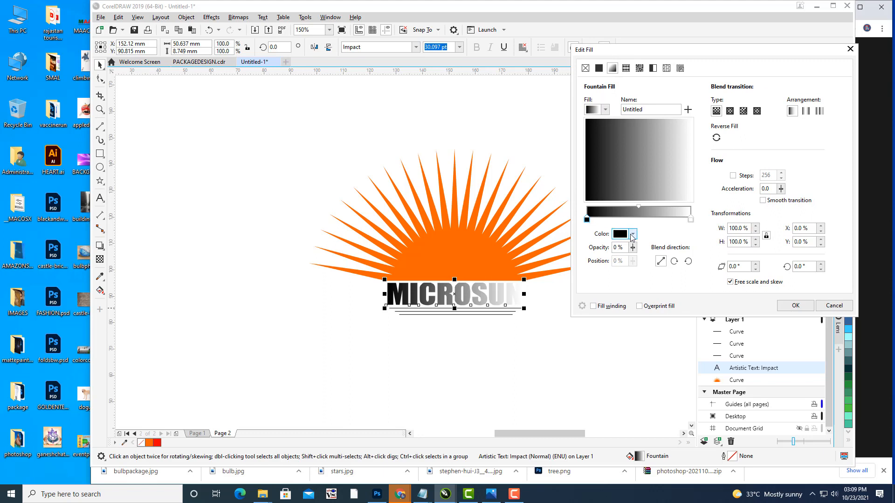
{"action": "left_click", "coordinate": [632, 234]}
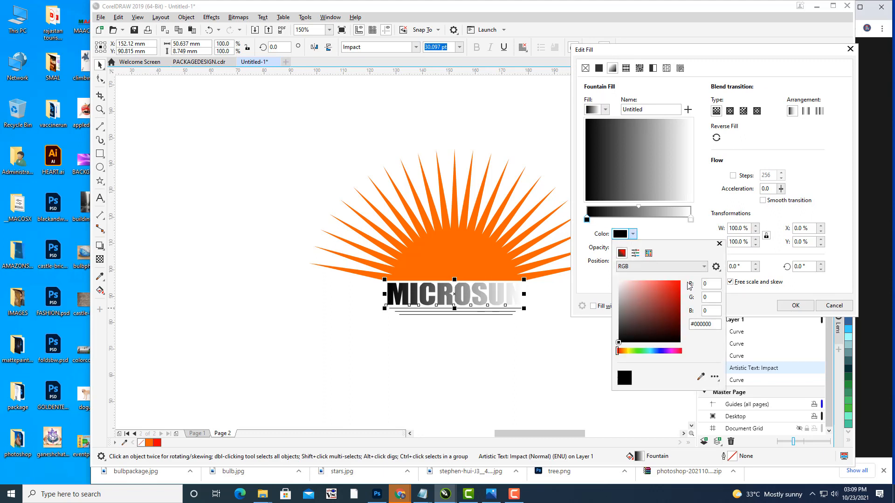
{"action": "left_click", "coordinate": [628, 352]}
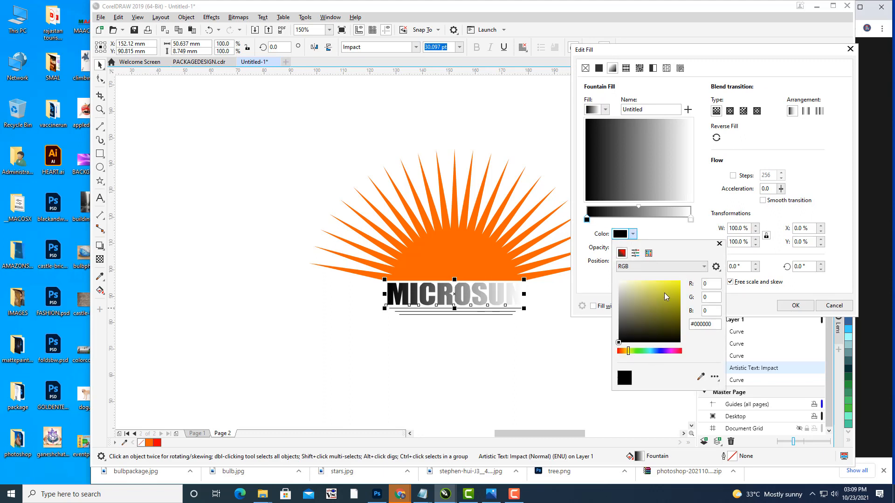
{"action": "left_click", "coordinate": [676, 284]}
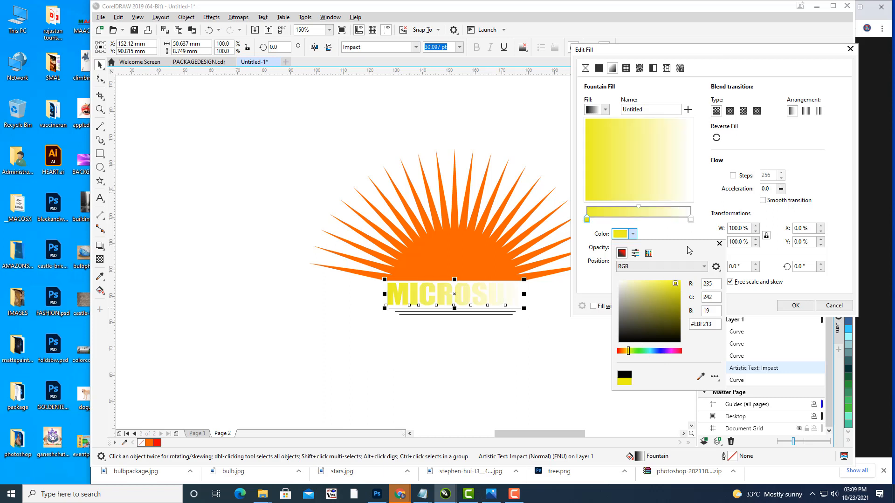
{"action": "left_click", "coordinate": [692, 221]}
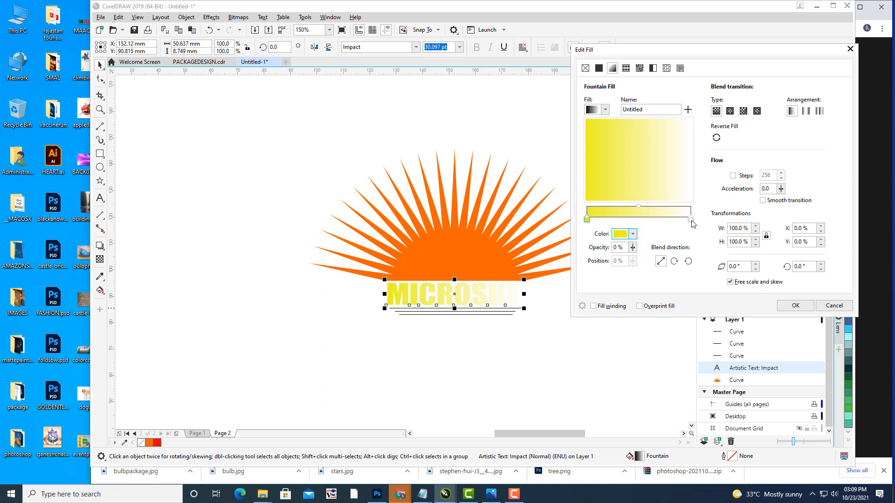
{"action": "left_click", "coordinate": [691, 219]}
{"action": "left_click", "coordinate": [632, 235]}
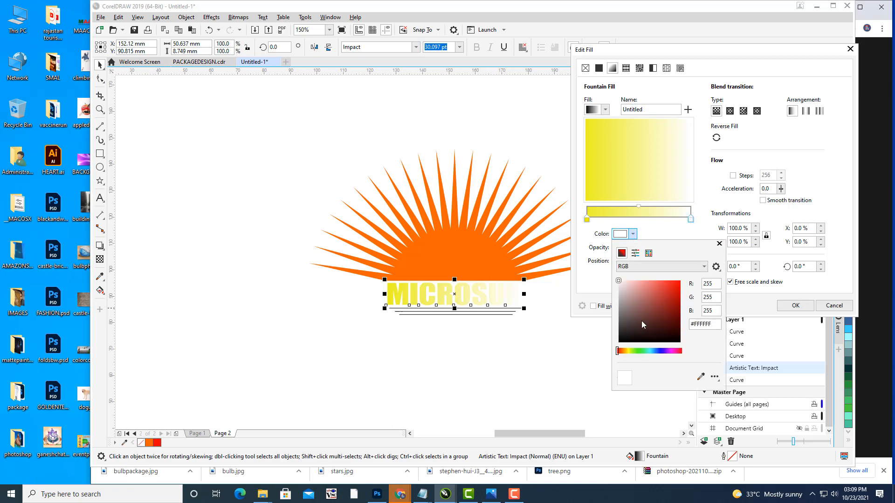
{"action": "left_click_drag", "start_coordinate": [629, 353], "coordinate": [624, 352]}
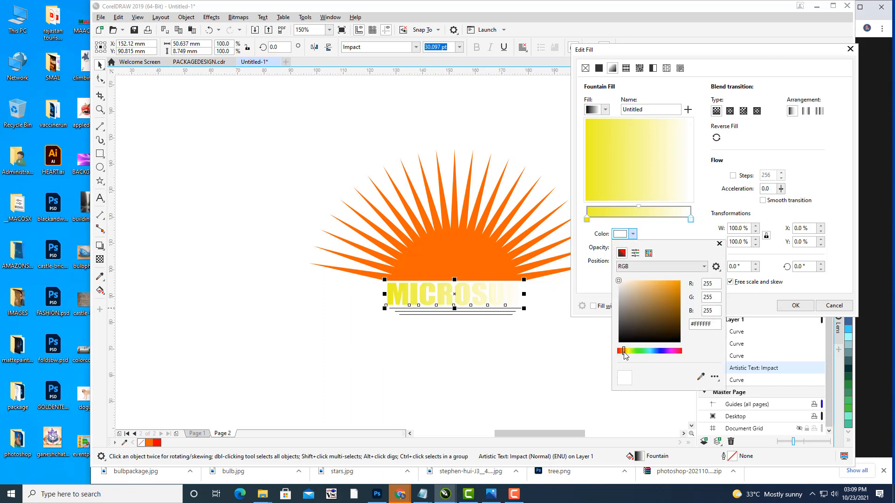
{"action": "left_click", "coordinate": [669, 283]}
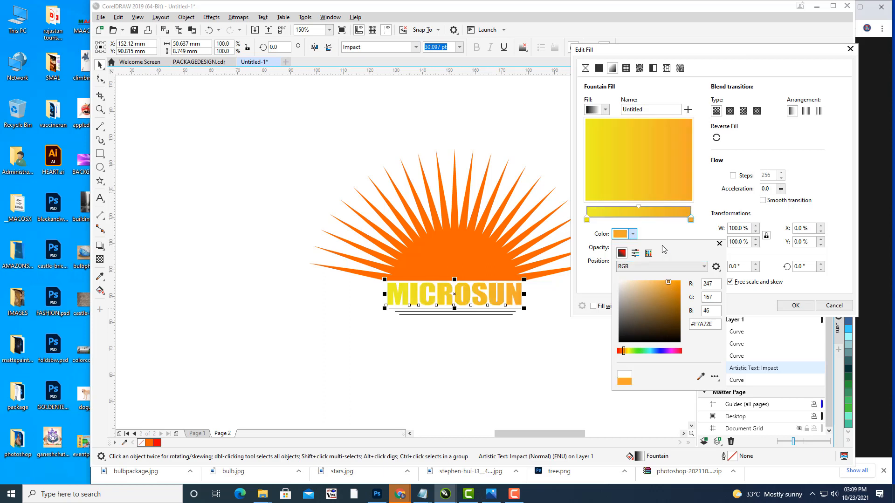
Step: Make the gradient elliptical and reversed so yellow sits at the centre, then apply it
{"action": "left_click", "coordinate": [730, 111]}
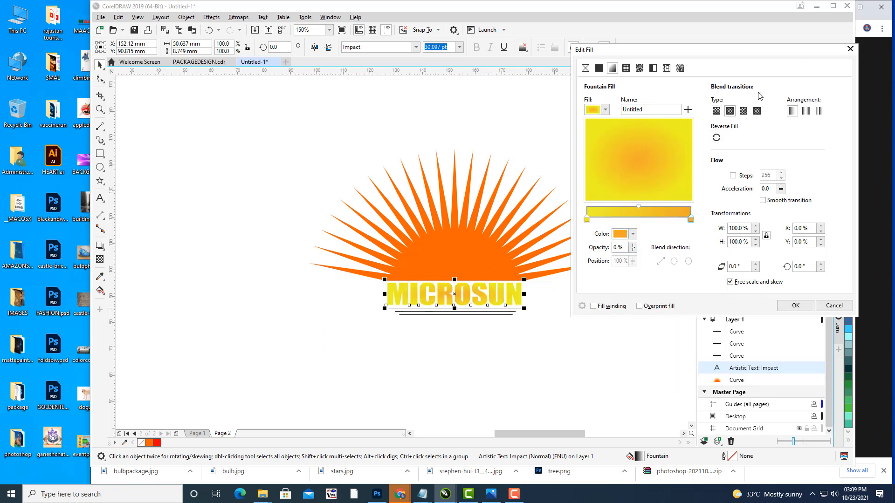
{"action": "left_click", "coordinate": [716, 139]}
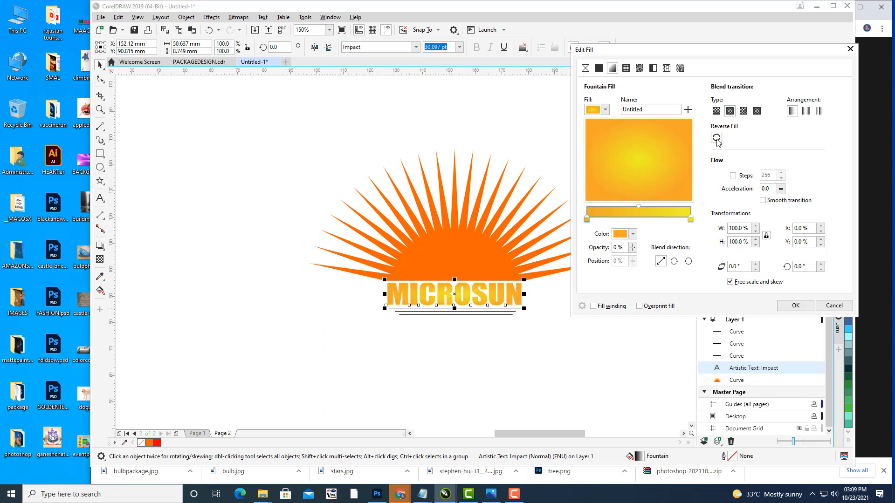
{"action": "left_click", "coordinate": [634, 206]}
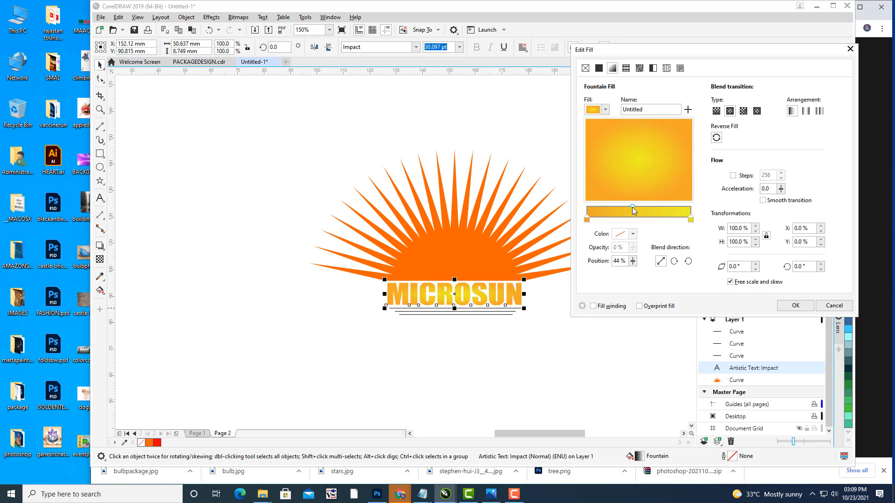
{"action": "left_click", "coordinate": [795, 306]}
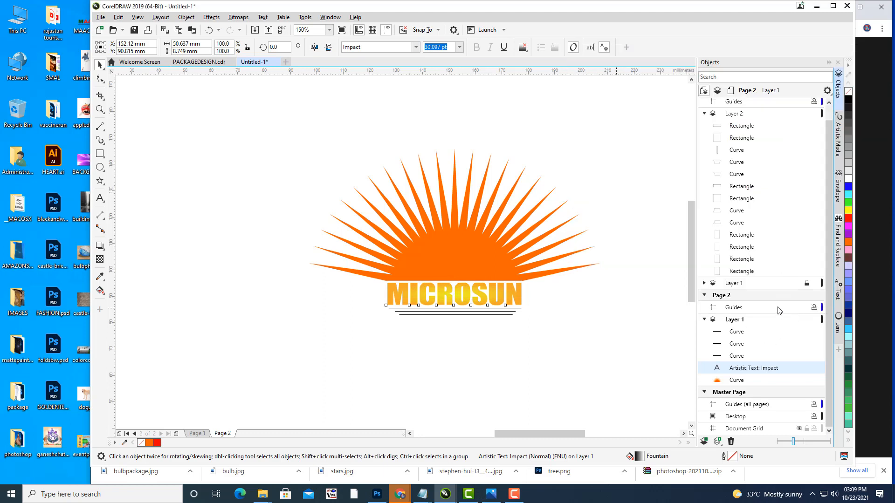
Step: Select the sunburst shape and set its fountain fill's end colour to golden yellow
{"action": "left_click", "coordinate": [579, 322]}
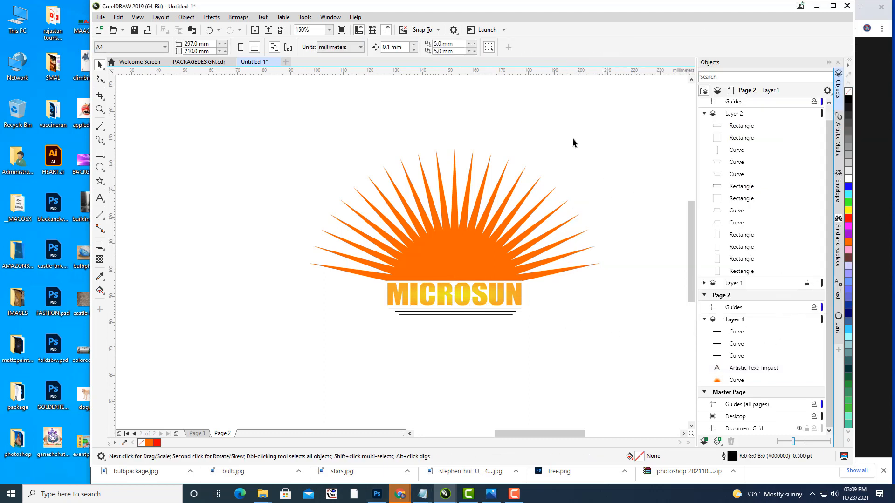
{"action": "left_click", "coordinate": [438, 262]}
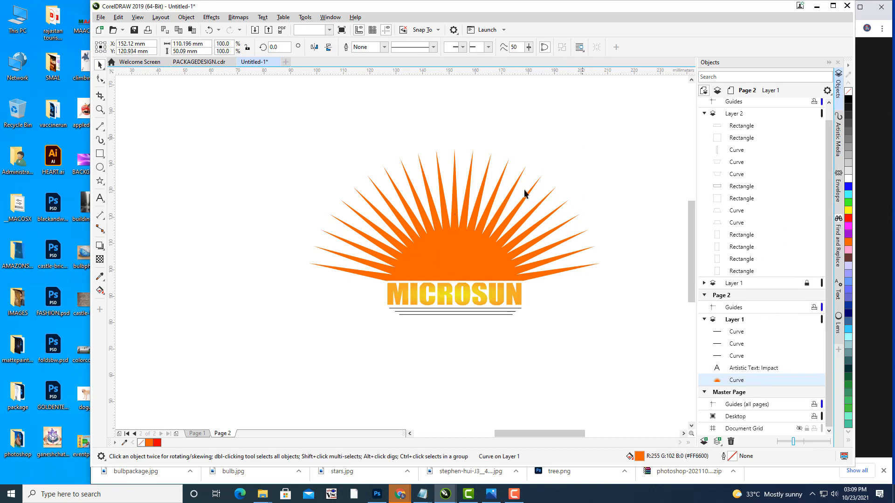
{"action": "key", "text": "F10"}
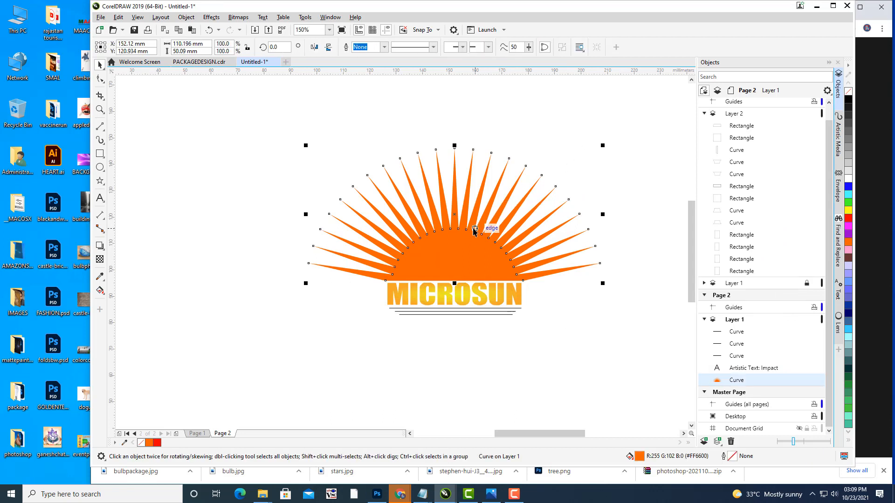
{"action": "key", "text": "F11"}
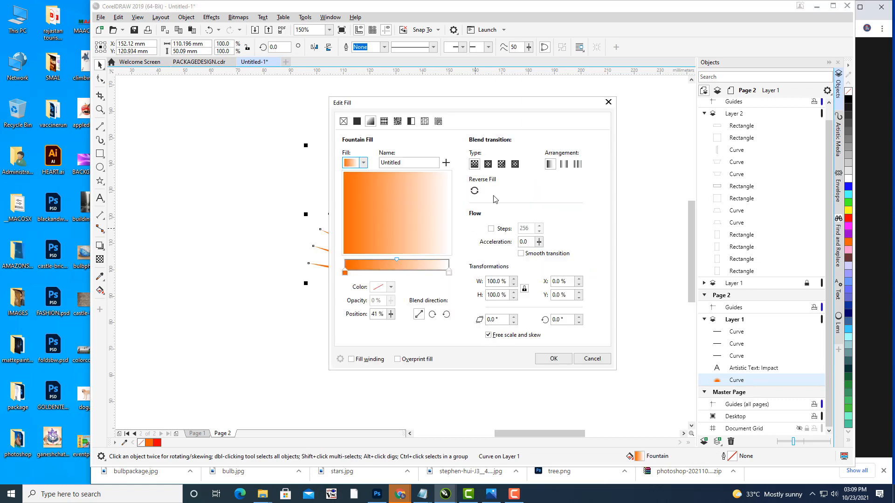
{"action": "left_click_drag", "start_coordinate": [442, 110], "coordinate": [650, 74]}
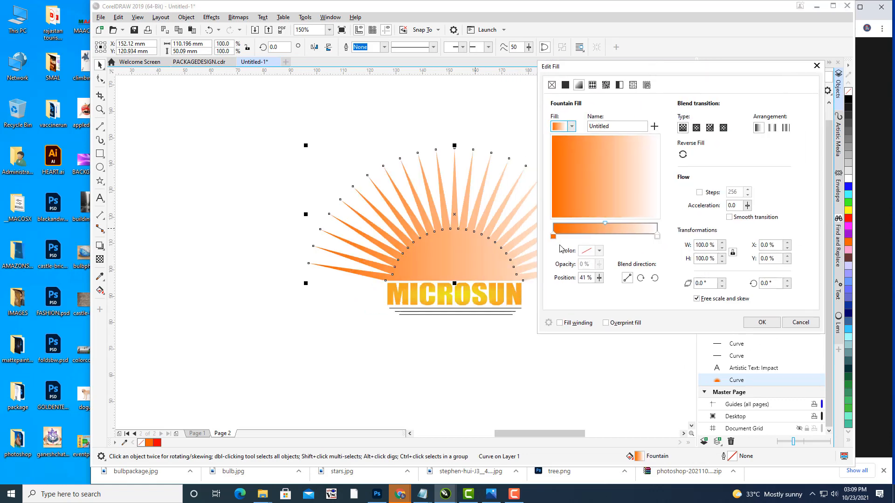
{"action": "left_click", "coordinate": [657, 236]}
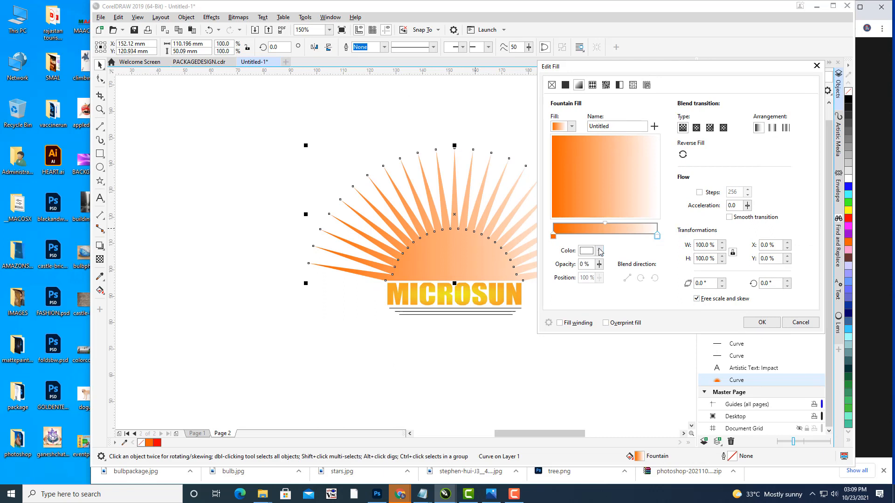
{"action": "left_click", "coordinate": [600, 251]}
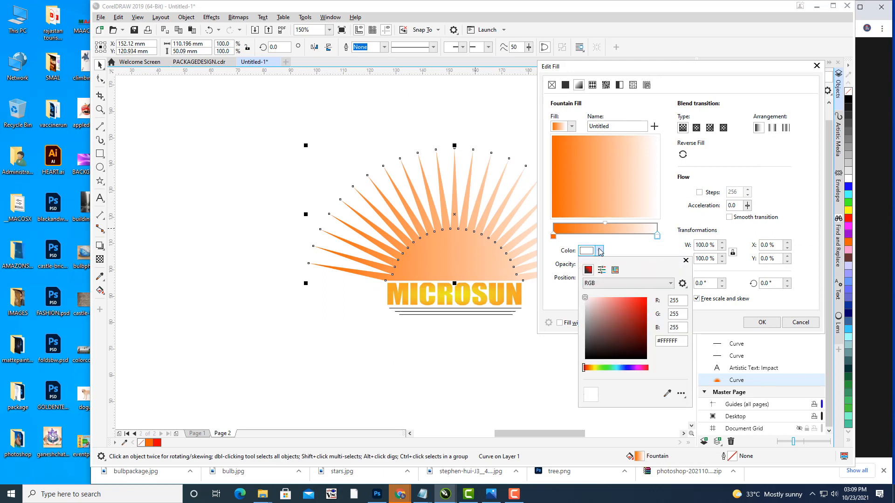
{"action": "left_click", "coordinate": [592, 367]}
{"action": "left_click", "coordinate": [633, 302]}
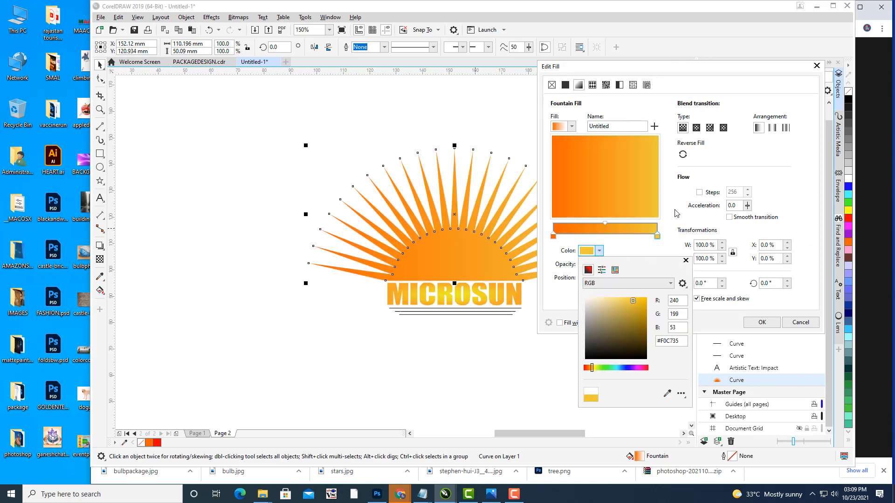
{"action": "left_click", "coordinate": [703, 139]}
Step: Make the sun gradient radial with orange outside, add a colour stop at 43%, and apply it
{"action": "left_click", "coordinate": [696, 127]}
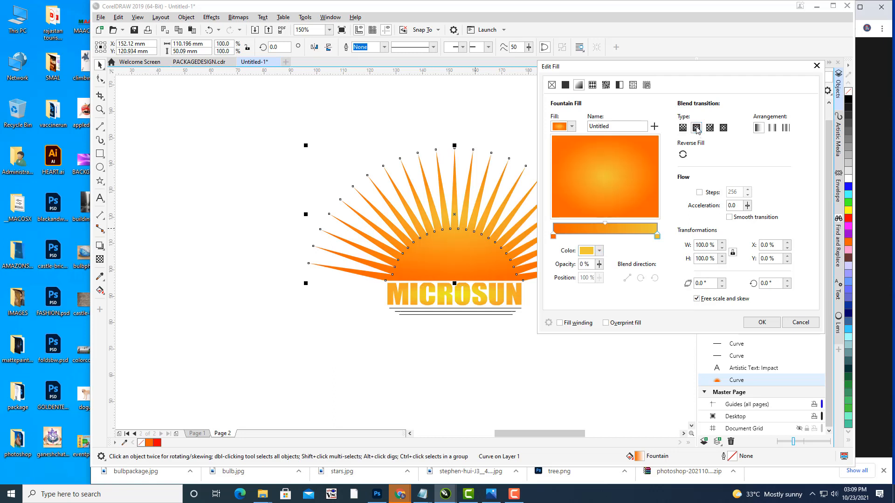
{"action": "left_click", "coordinate": [682, 155]}
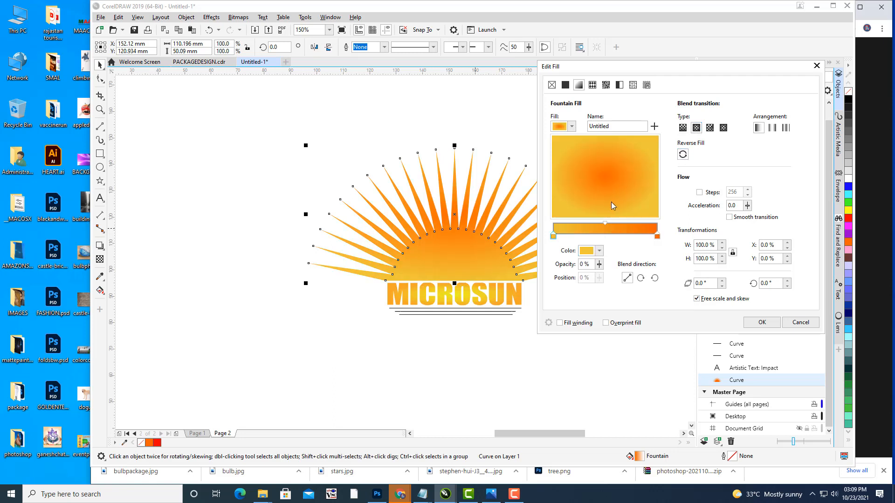
{"action": "left_click", "coordinate": [683, 155]}
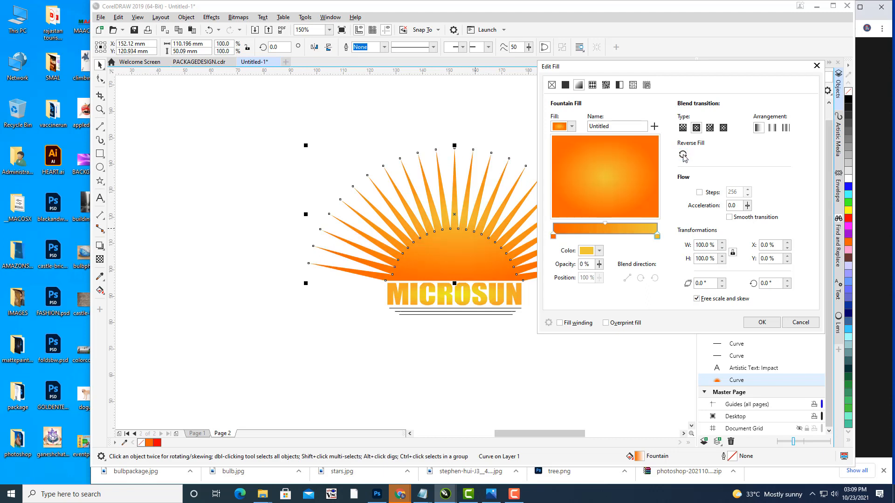
{"action": "double_click", "coordinate": [606, 222]}
{"action": "left_click_drag", "start_coordinate": [605, 222], "coordinate": [570, 226]}
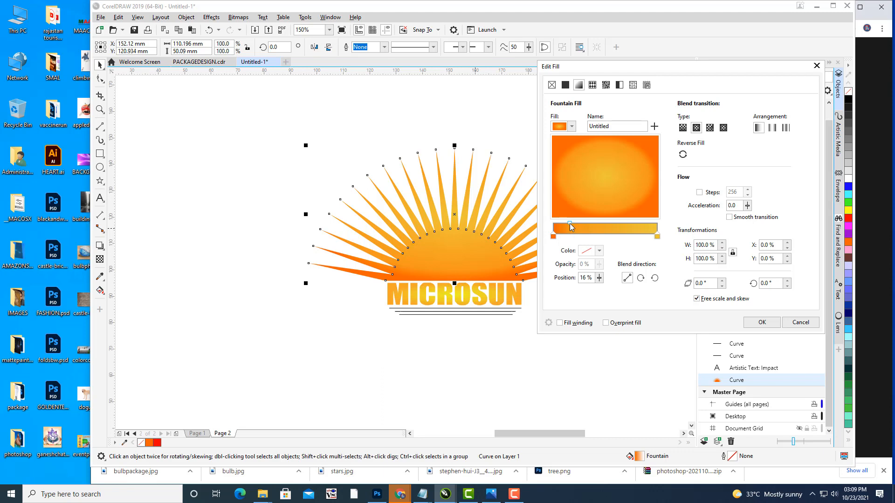
{"action": "left_click_drag", "start_coordinate": [598, 222], "coordinate": [600, 222]}
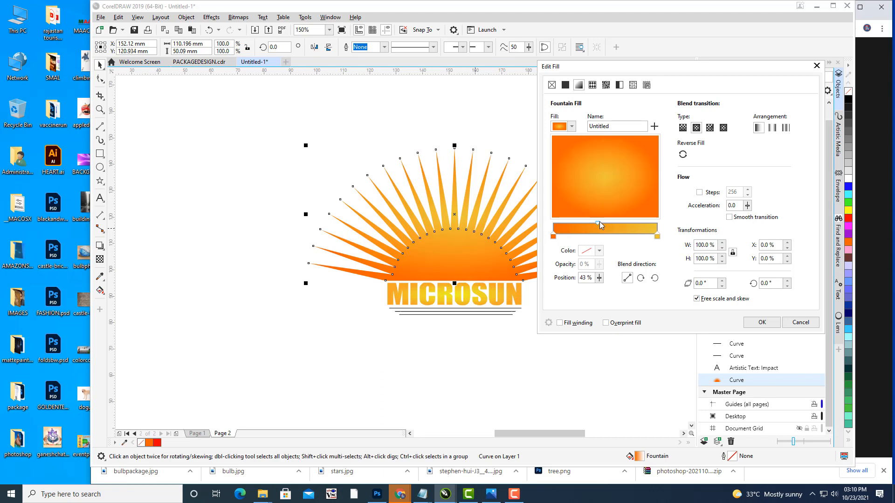
{"action": "left_click", "coordinate": [761, 321]}
Step: Convert the top, middle and bottom lines under MICROSUN from outlines into filled objects
{"action": "left_click", "coordinate": [595, 337]}
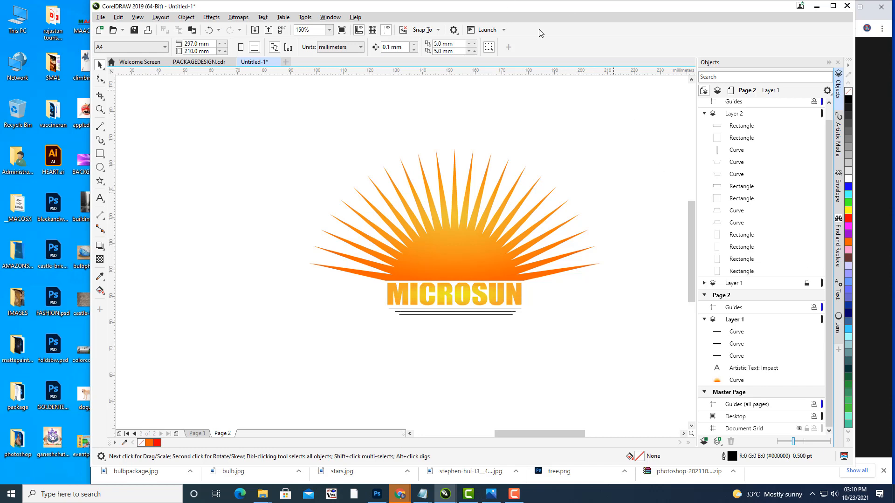
{"action": "scroll", "coordinate": [476, 258], "scroll_direction": "up", "scroll_amount": 4}
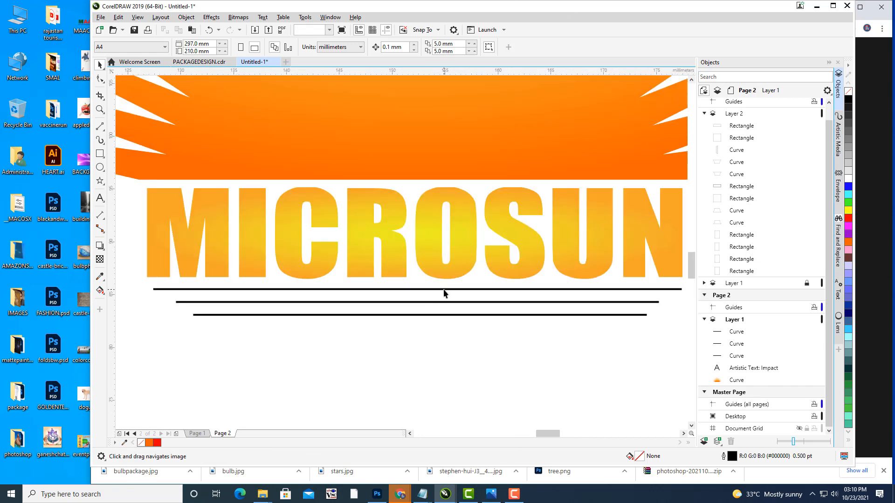
{"action": "left_click", "coordinate": [443, 290]}
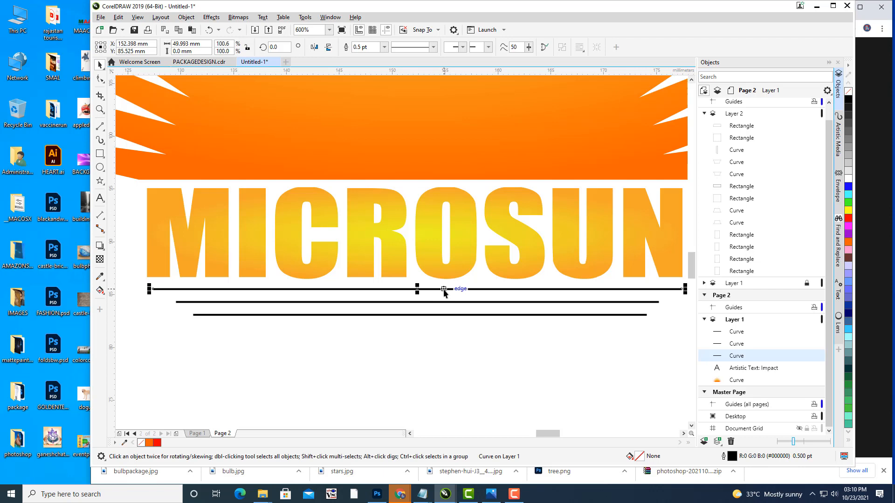
{"action": "left_click", "coordinate": [185, 18]}
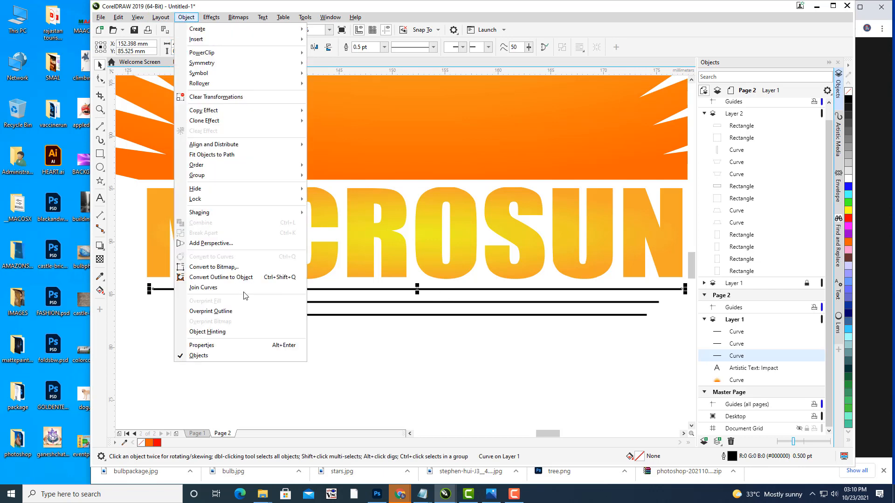
{"action": "left_click", "coordinate": [221, 277]}
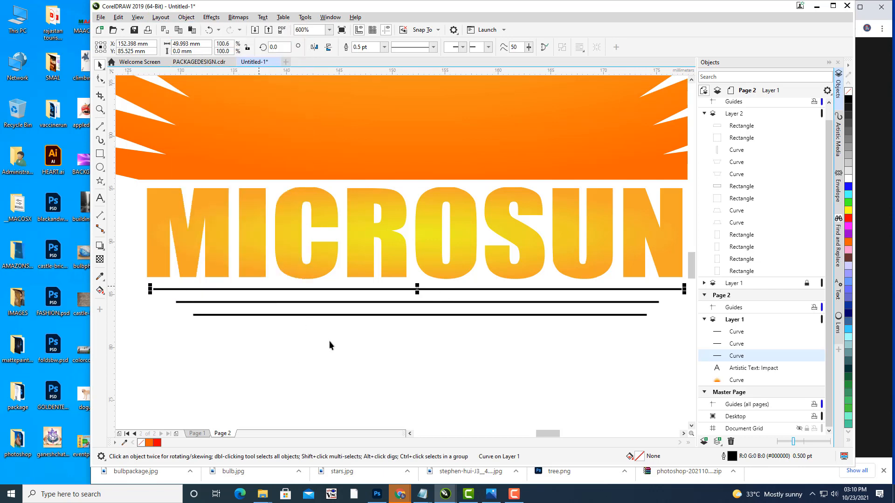
{"action": "left_click", "coordinate": [315, 302]}
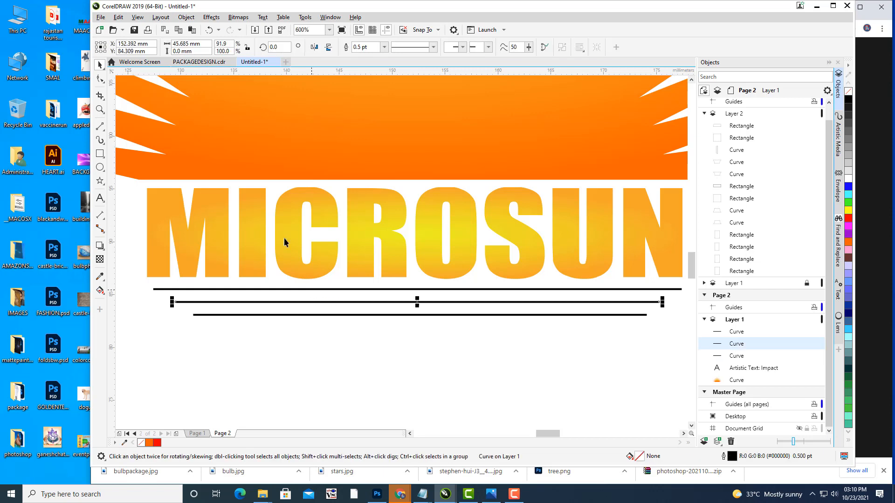
{"action": "left_click", "coordinate": [188, 17]}
{"action": "left_click", "coordinate": [221, 276]}
{"action": "left_click", "coordinate": [303, 315]}
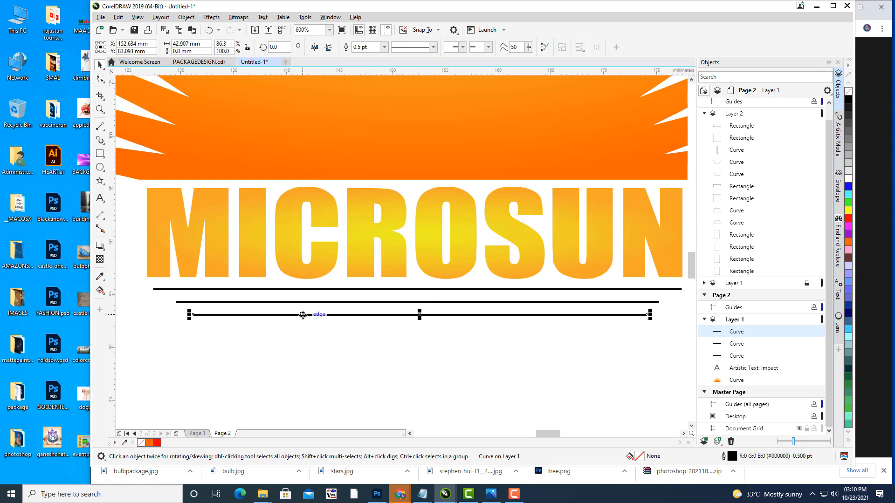
{"action": "left_click", "coordinate": [188, 17]}
{"action": "left_click", "coordinate": [242, 276]}
{"action": "left_click", "coordinate": [440, 376]}
{"action": "scroll", "coordinate": [468, 260], "scroll_direction": "down", "scroll_amount": 2}
{"action": "scroll", "coordinate": [510, 315], "scroll_direction": "up", "scroll_amount": 3}
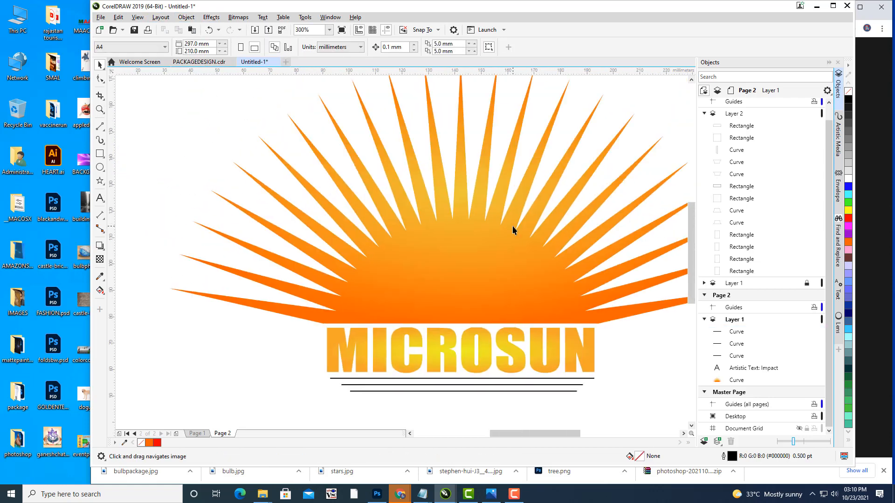
{"action": "scroll", "coordinate": [512, 225], "scroll_direction": "down", "scroll_amount": 2}
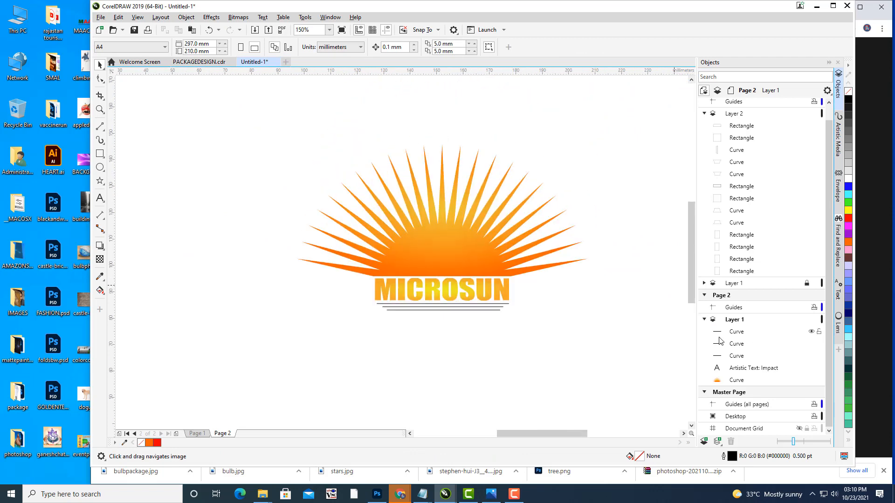
Step: Give the MICROSUN text a thin bright red outline in the Outline Pen dialog
{"action": "left_click", "coordinate": [473, 297]}
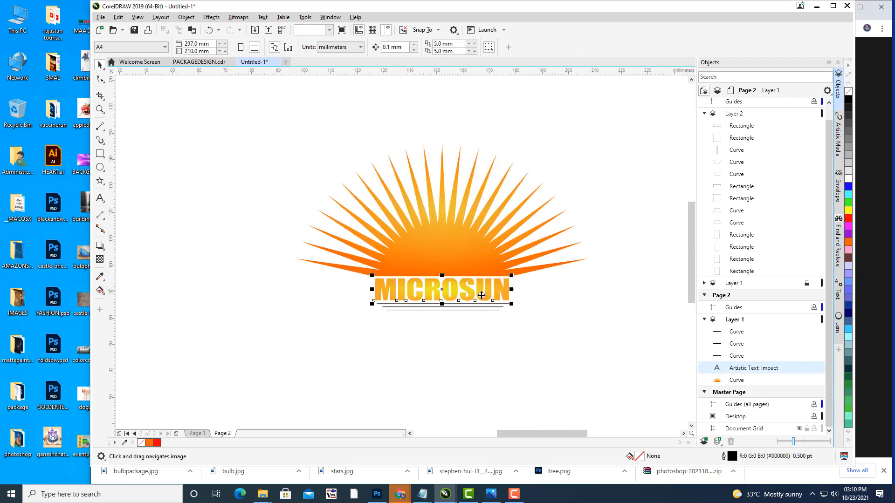
{"action": "double_click", "coordinate": [730, 458]}
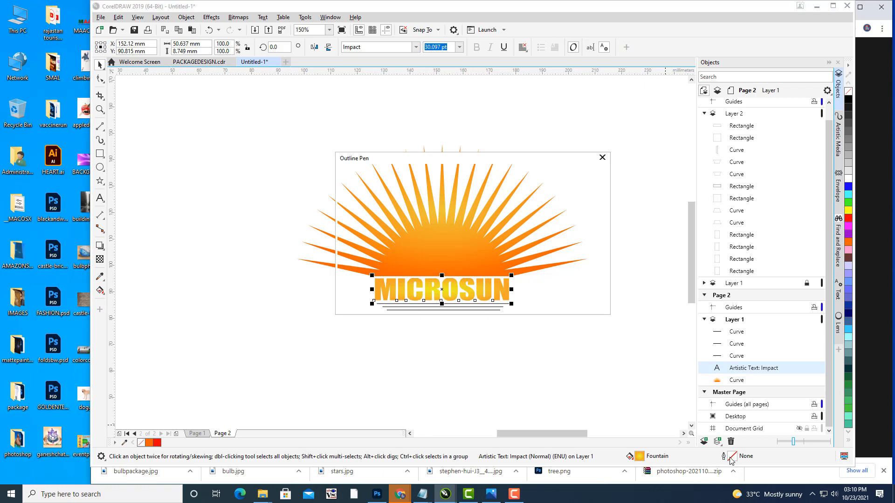
{"action": "left_click_drag", "start_coordinate": [401, 161], "coordinate": [621, 139]}
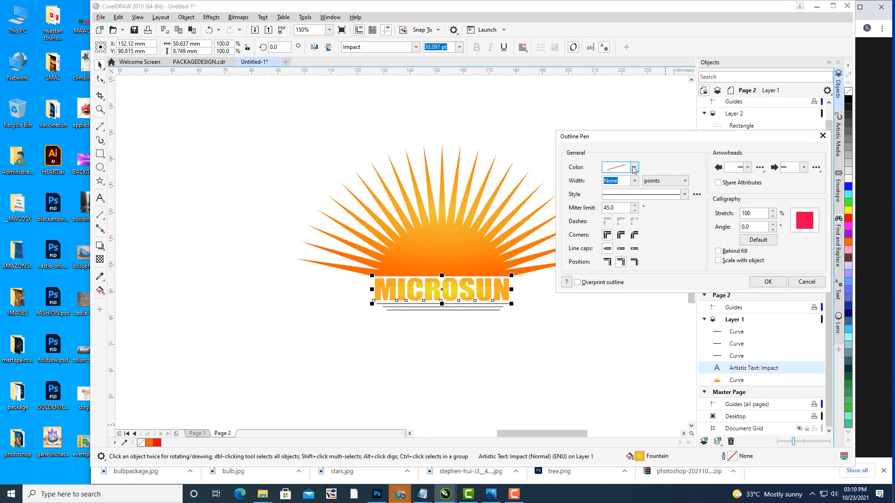
{"action": "left_click", "coordinate": [633, 167]}
{"action": "left_click", "coordinate": [589, 246]}
{"action": "left_click", "coordinate": [634, 181]}
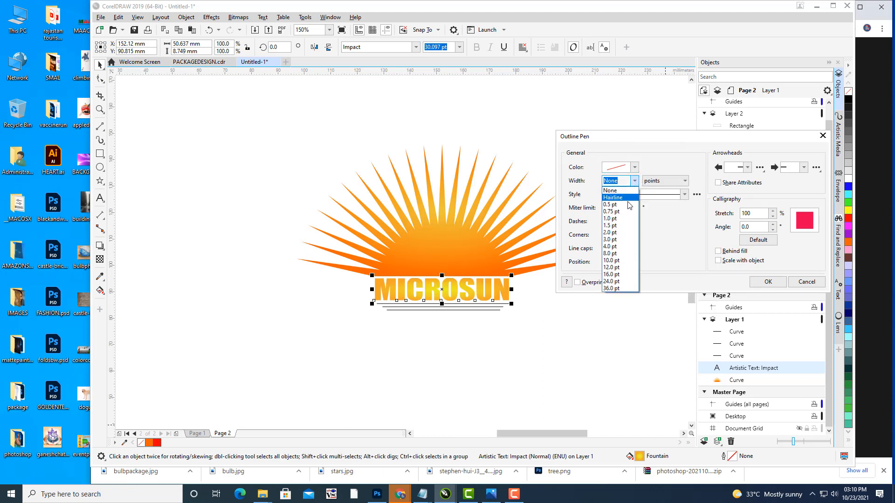
{"action": "left_click", "coordinate": [622, 198]}
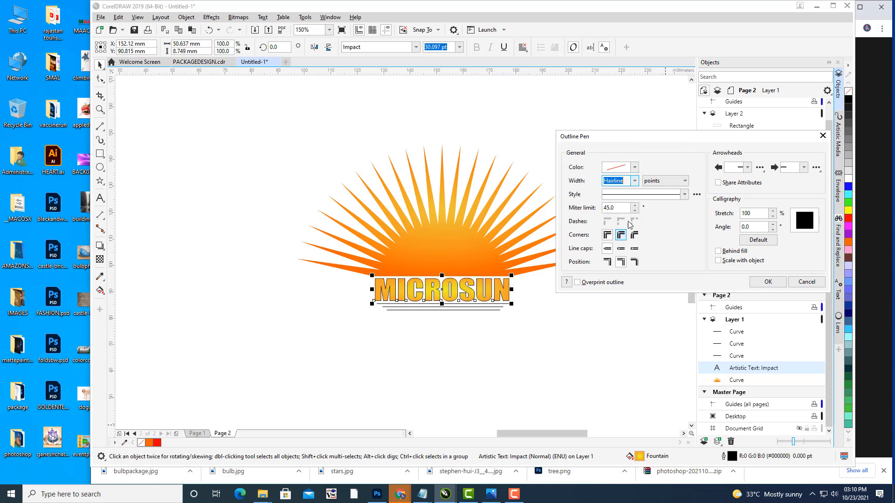
{"action": "left_click", "coordinate": [634, 167]}
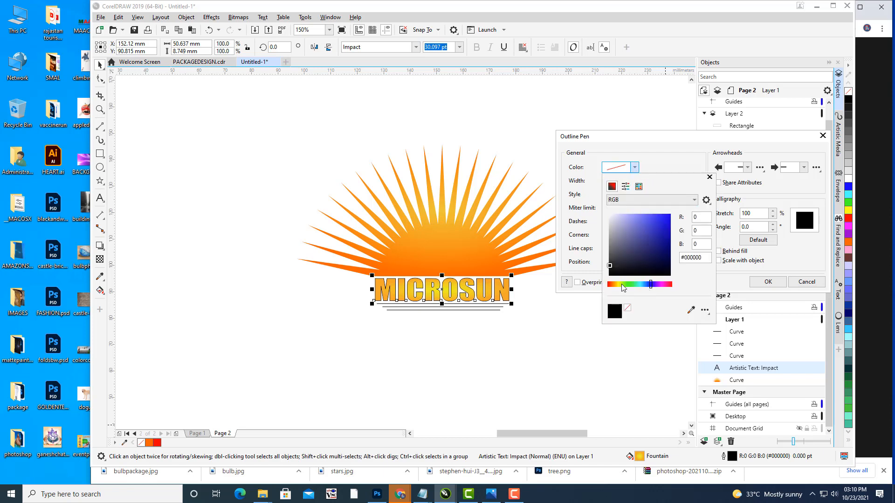
{"action": "left_click", "coordinate": [613, 285]}
{"action": "left_click", "coordinate": [643, 222]}
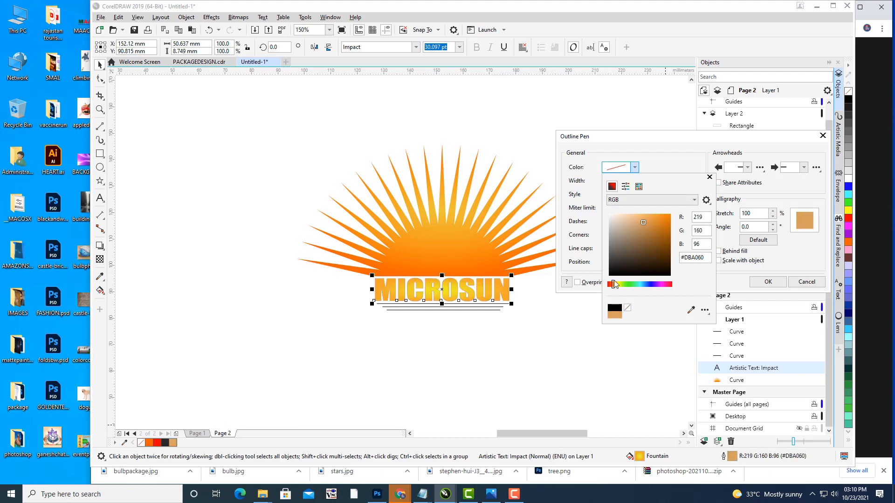
{"action": "left_click", "coordinate": [607, 284]}
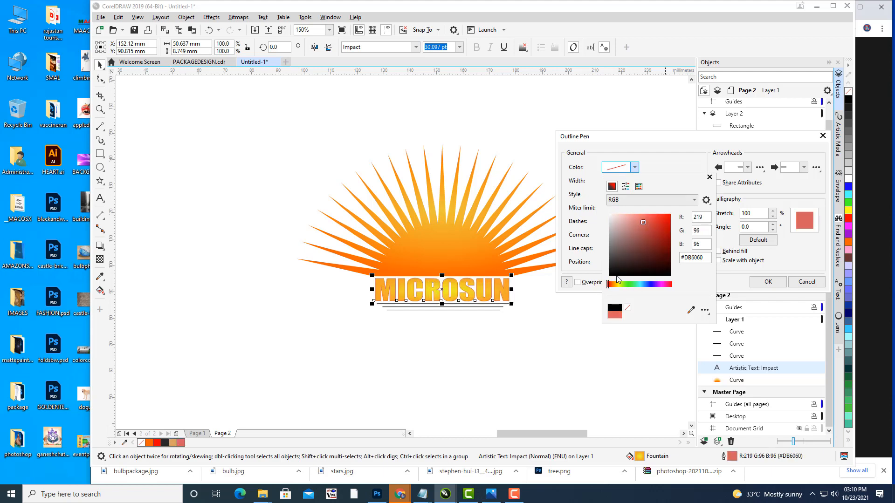
{"action": "left_click", "coordinate": [661, 216]}
{"action": "left_click", "coordinate": [588, 202]}
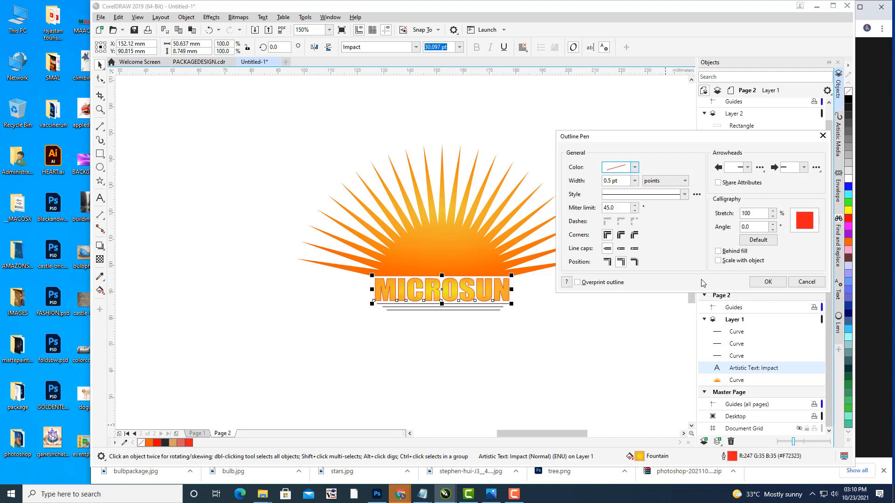
{"action": "left_click", "coordinate": [767, 281]}
{"action": "left_click", "coordinate": [659, 304]}
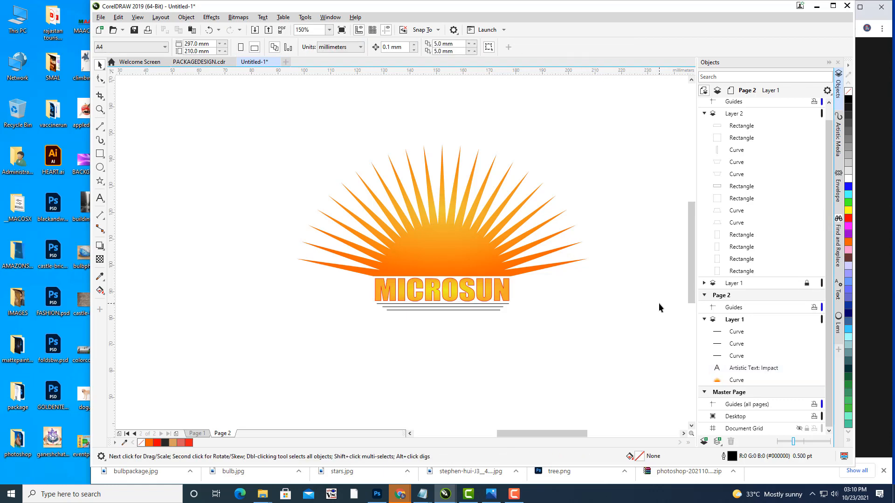
Step: Reselect MICROSUN and convert it to curves with Ctrl+Q
{"action": "scroll", "coordinate": [455, 323], "scroll_direction": "up", "scroll_amount": 2}
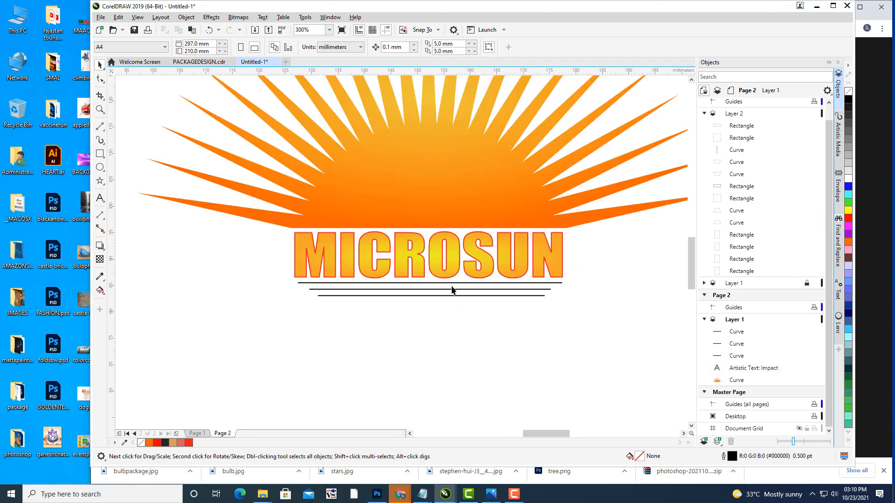
{"action": "left_click", "coordinate": [469, 266]}
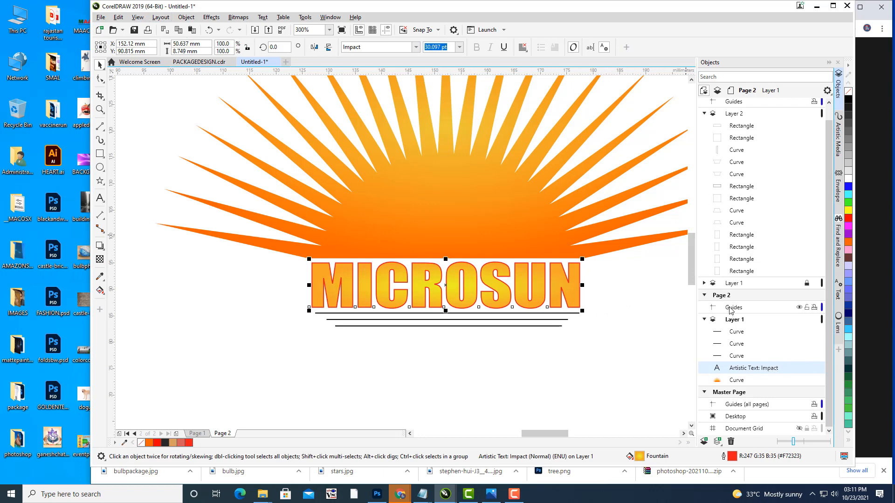
{"action": "key", "text": "ctrl+q"}
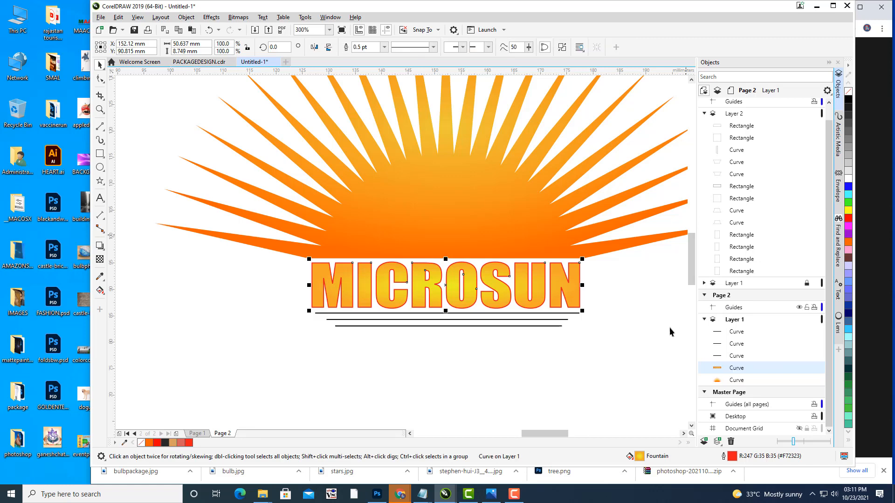
Step: Split the lettering's red outline into its own object and group both lettering curves
{"action": "left_click", "coordinate": [360, 47]}
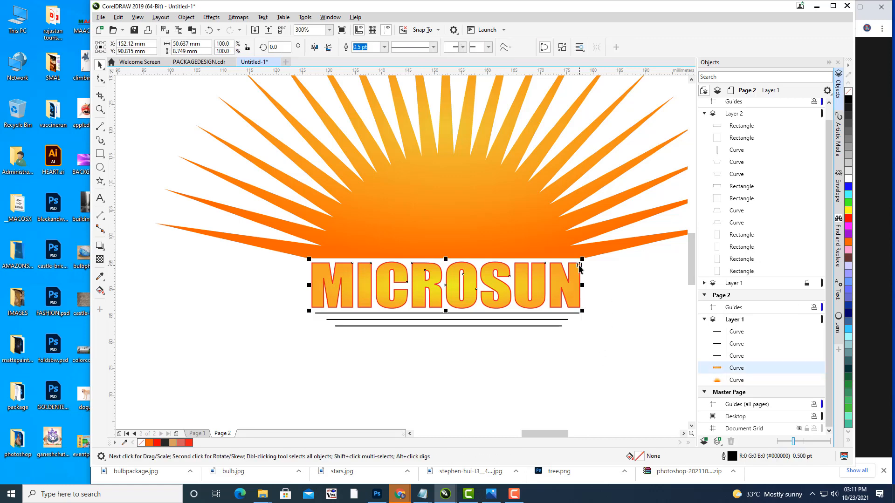
{"action": "left_click", "coordinate": [186, 17]}
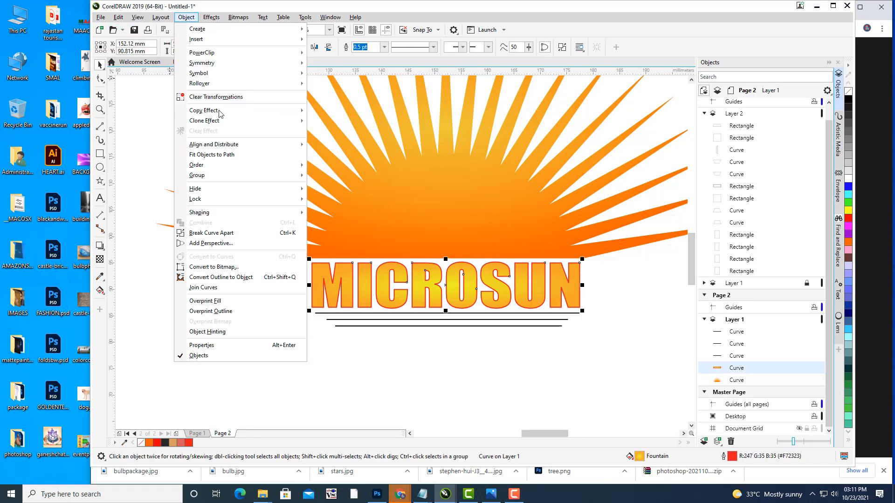
{"action": "left_click", "coordinate": [244, 278]}
{"action": "left_click", "coordinate": [220, 347]}
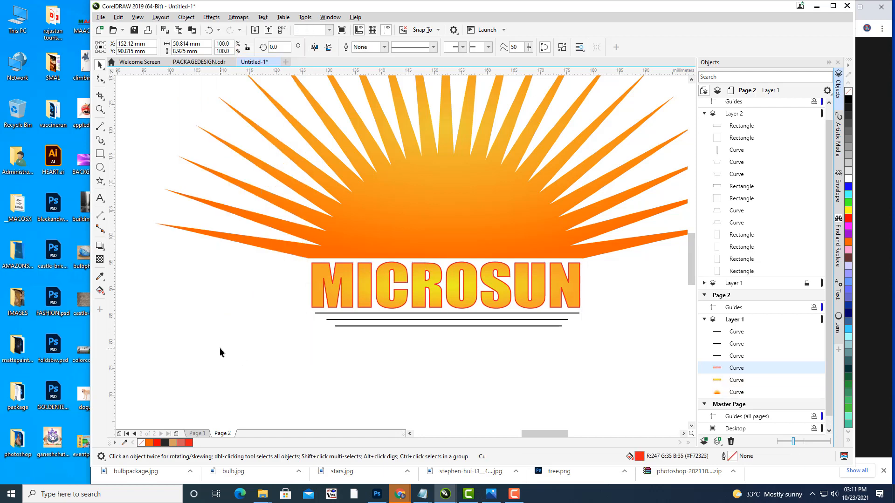
{"action": "left_click", "coordinate": [736, 368]}
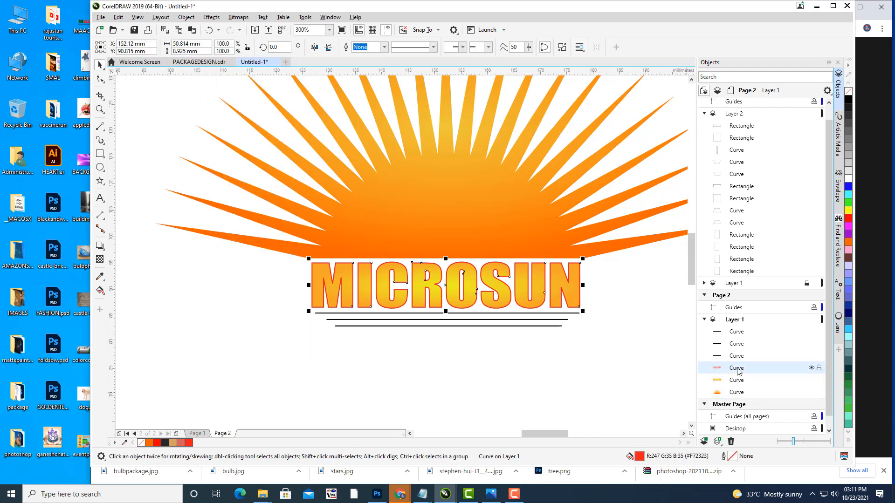
{"action": "left_click_drag", "start_coordinate": [446, 285], "coordinate": [571, 357]}
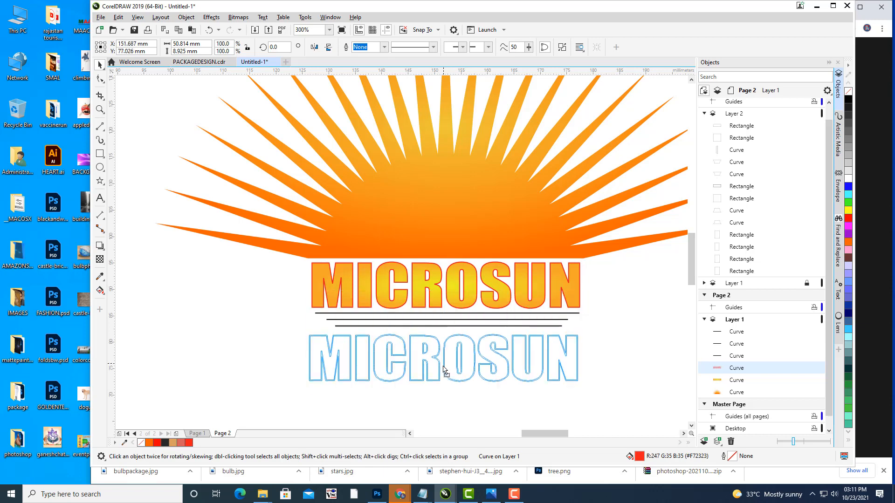
{"action": "key", "text": "ctrl+z"}
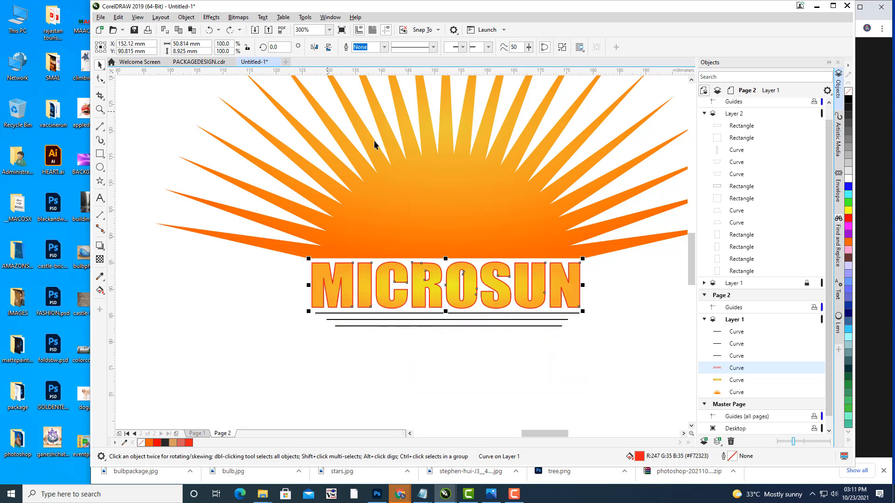
{"action": "left_click", "coordinate": [746, 380], "text": "ctrl"}
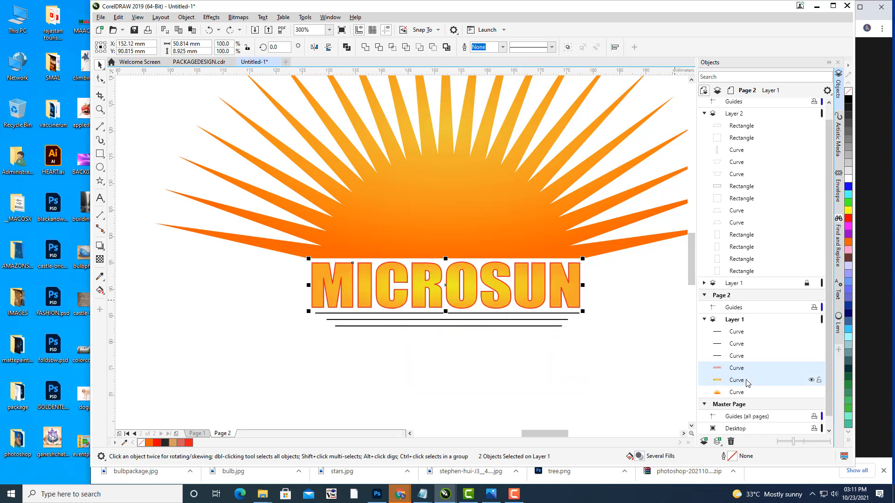
{"action": "key", "text": "ctrl+g"}
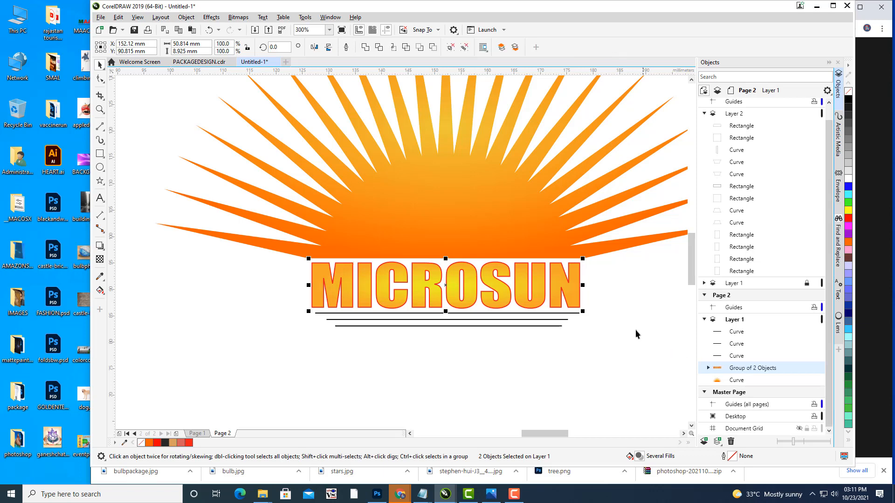
{"action": "left_click", "coordinate": [634, 326]}
Step: Check the three underlines beneath MICROSUN by selecting each in turn
{"action": "scroll", "coordinate": [535, 159], "scroll_direction": "down", "scroll_amount": 3}
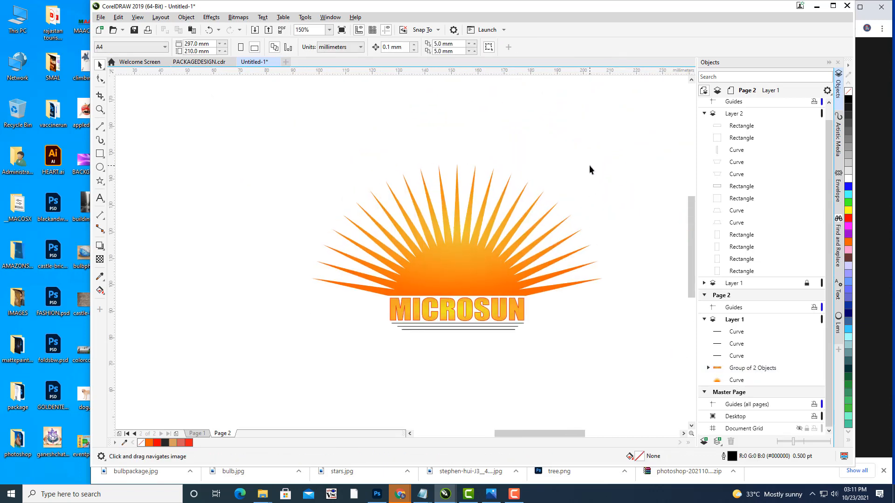
{"action": "scroll", "coordinate": [473, 323], "scroll_direction": "up", "scroll_amount": 2}
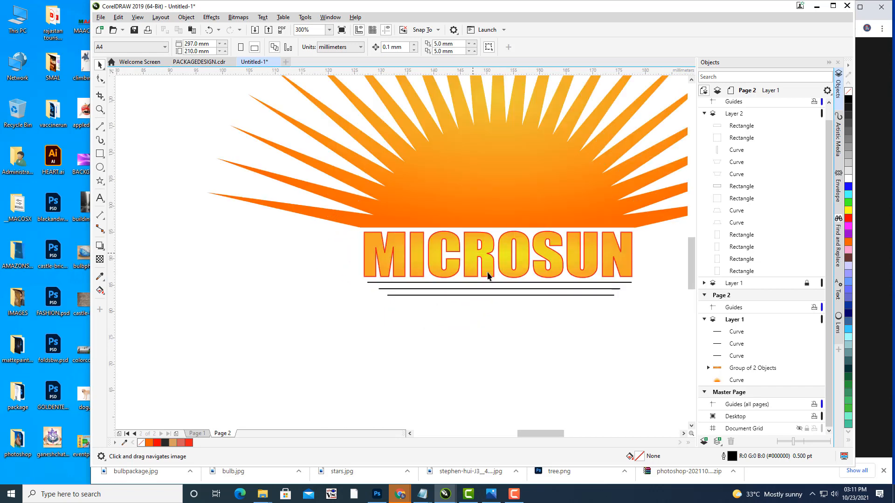
{"action": "left_click", "coordinate": [501, 282]}
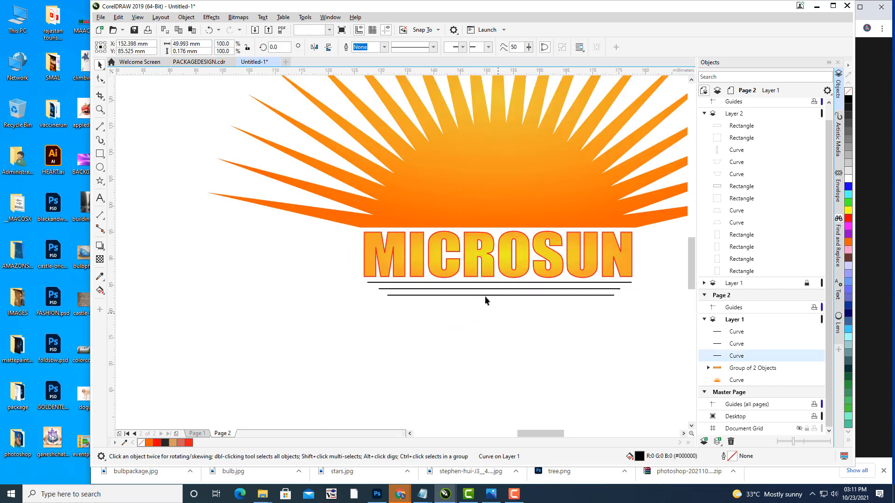
{"action": "left_click", "coordinate": [484, 292]}
{"action": "left_click", "coordinate": [485, 293]}
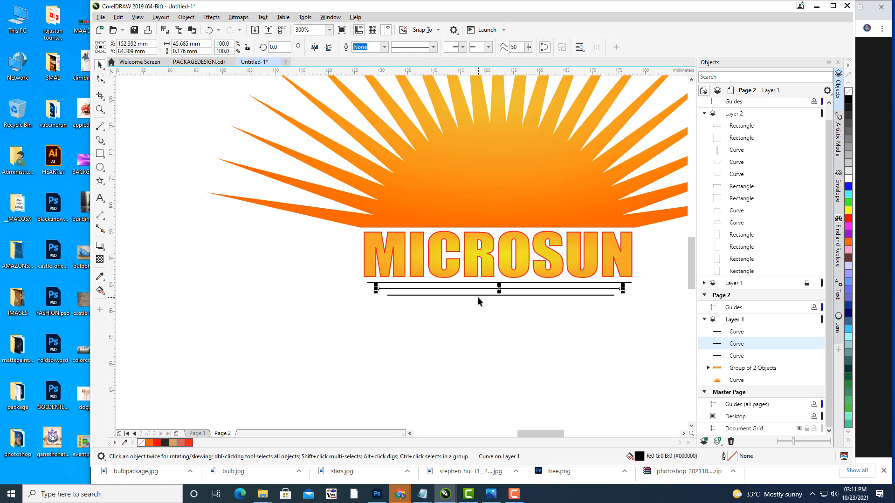
{"action": "left_click", "coordinate": [477, 295]}
{"action": "left_click", "coordinate": [491, 311]}
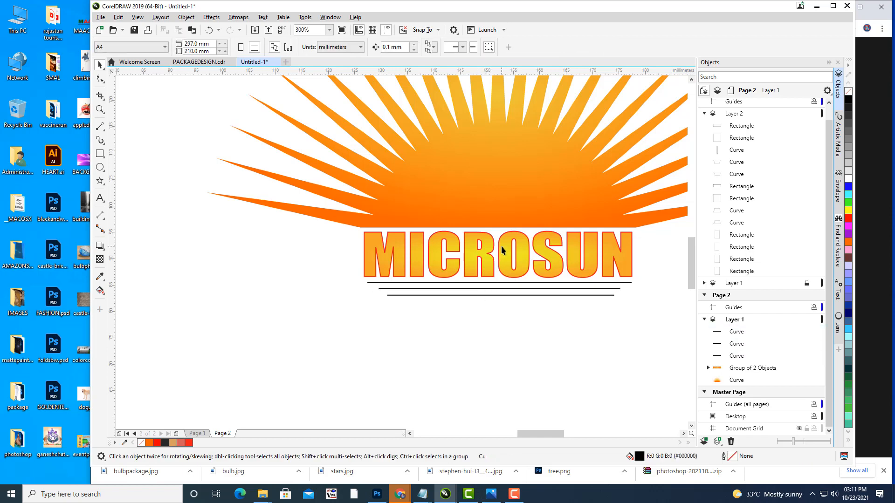
{"action": "scroll", "coordinate": [512, 196], "scroll_direction": "down", "scroll_amount": 5}
{"action": "scroll", "coordinate": [485, 214], "scroll_direction": "up", "scroll_amount": 3}
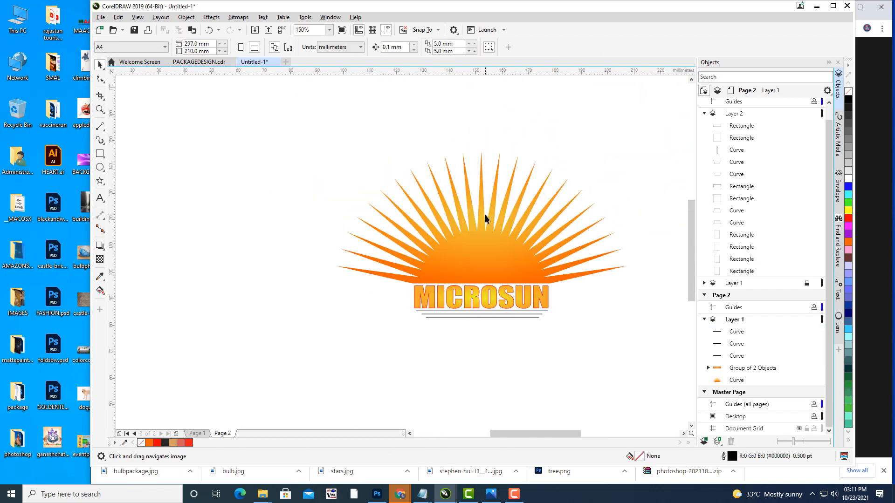
Step: Group all five sun logo pieces and rename the group LOGO
{"action": "left_click_drag", "start_coordinate": [651, 371], "coordinate": [652, 371]}
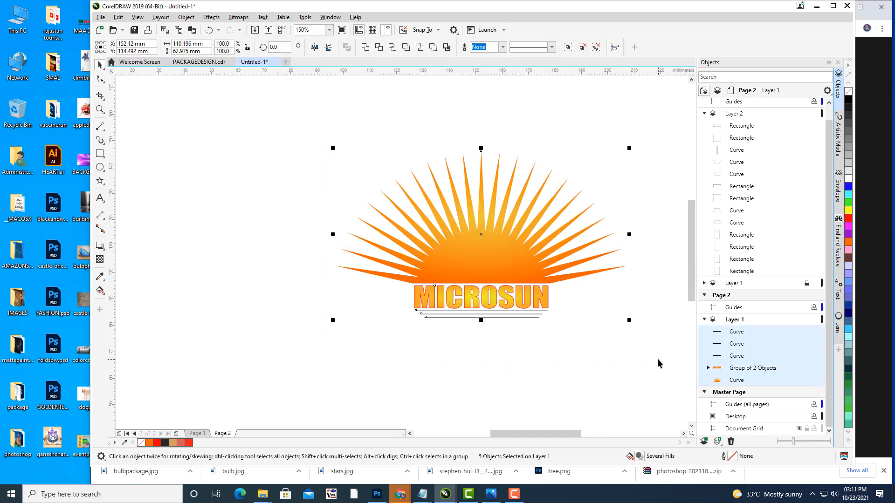
{"action": "key", "text": "ctrl+g"}
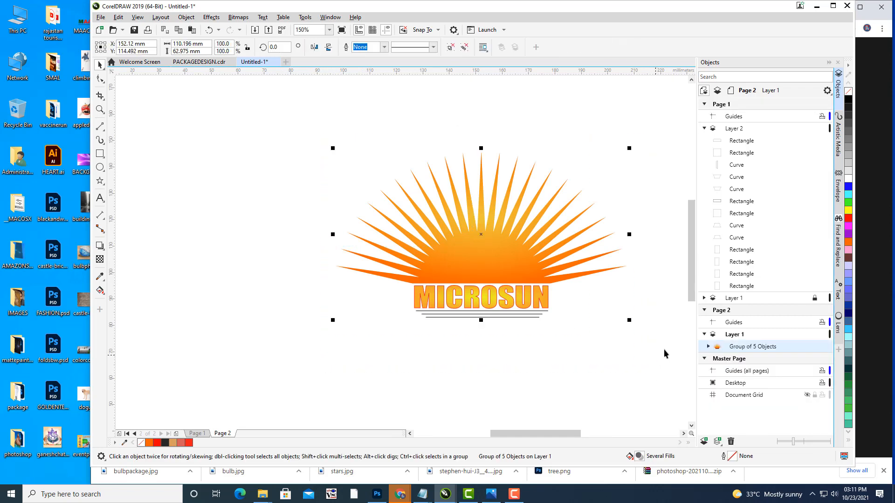
{"action": "right_click", "coordinate": [749, 347]}
{"action": "left_click", "coordinate": [802, 136]}
{"action": "type", "text": "LOGO"}
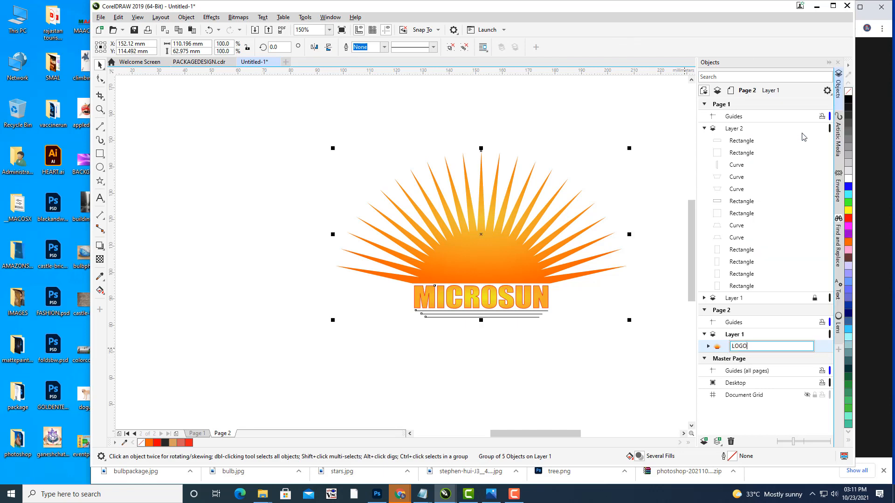
{"action": "key", "text": "Return"}
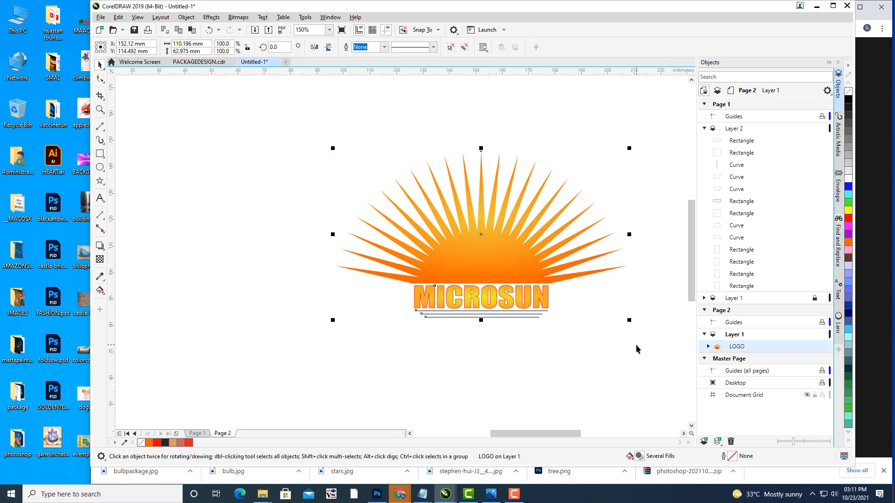
Step: Cut the LOGO from Page 2 and paste it onto a new Layer 3 on Page 1
{"action": "key", "text": "Delete"}
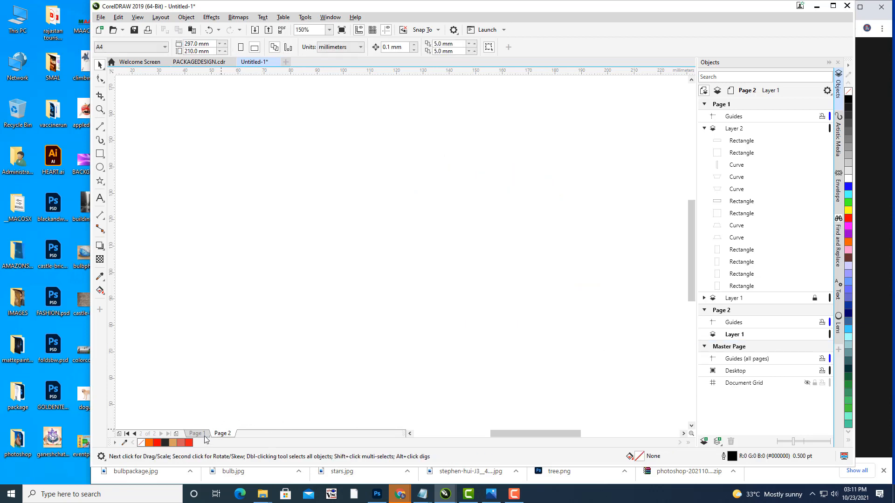
{"action": "left_click", "coordinate": [197, 434]}
{"action": "left_click_drag", "start_coordinate": [384, 304], "coordinate": [366, 305]}
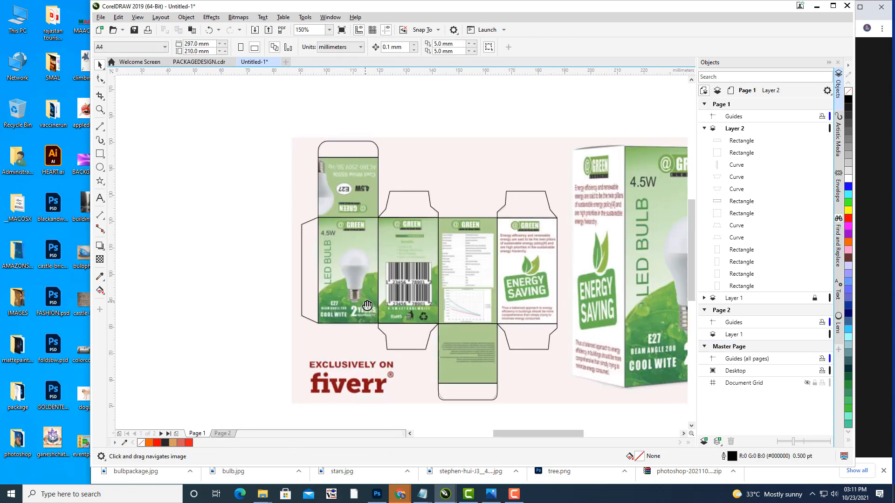
{"action": "left_click", "coordinate": [740, 132]}
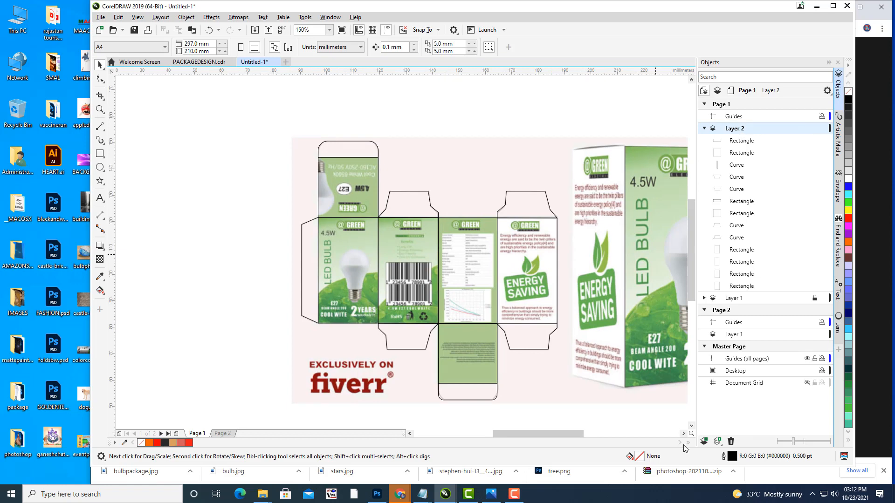
{"action": "left_click", "coordinate": [703, 441]}
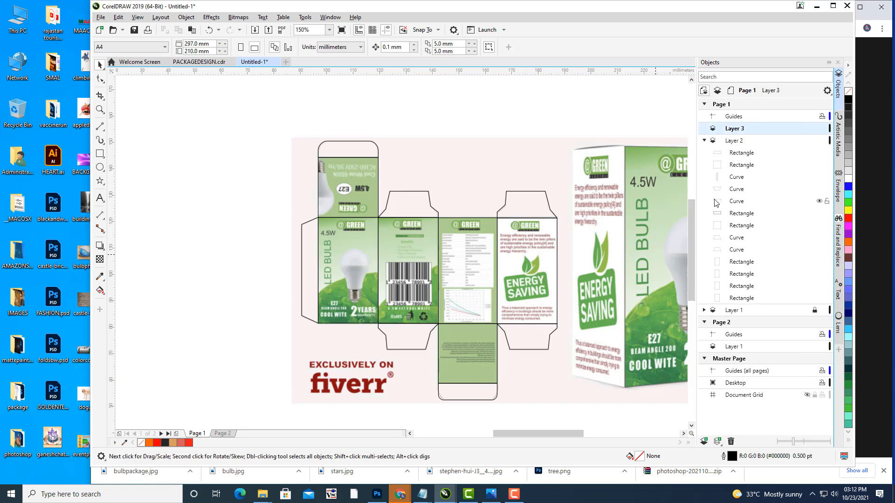
{"action": "key", "text": "ctrl+v"}
Step: Move the LOGO left of the dieline, scale it to 36.6%, and hide Layer 1's reference artwork
{"action": "left_click_drag", "start_coordinate": [475, 264], "coordinate": [258, 259]}
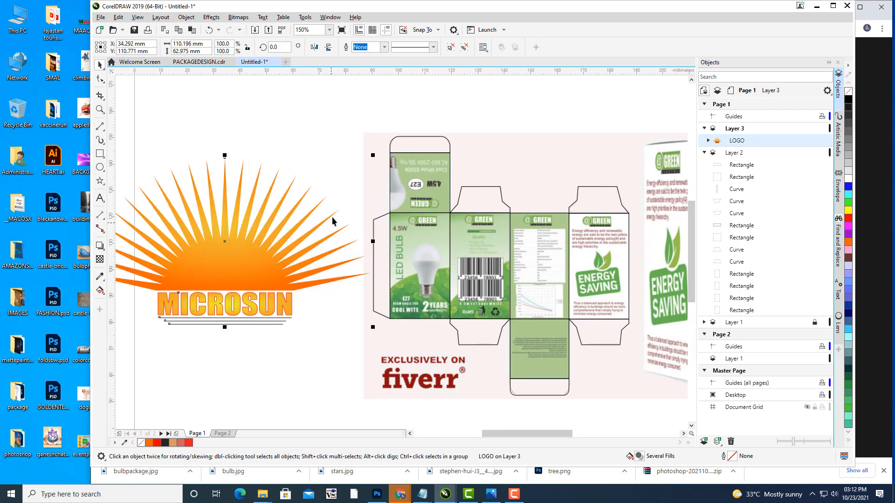
{"action": "left_click_drag", "start_coordinate": [373, 156], "coordinate": [292, 208]}
{"action": "left_click", "coordinate": [290, 290]}
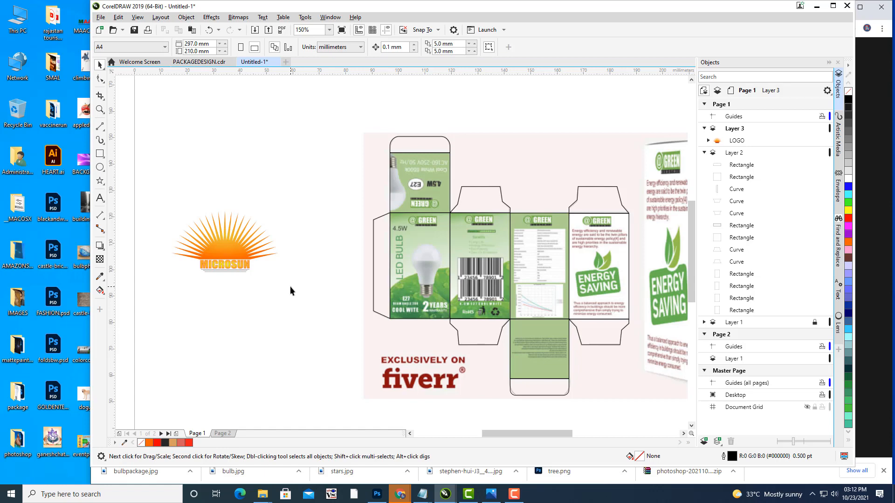
{"action": "left_click", "coordinate": [219, 262]}
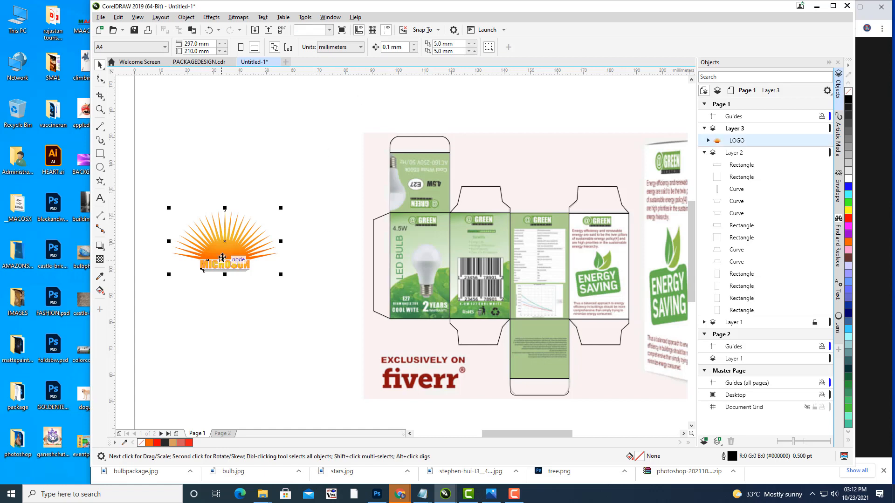
{"action": "left_click", "coordinate": [277, 175]}
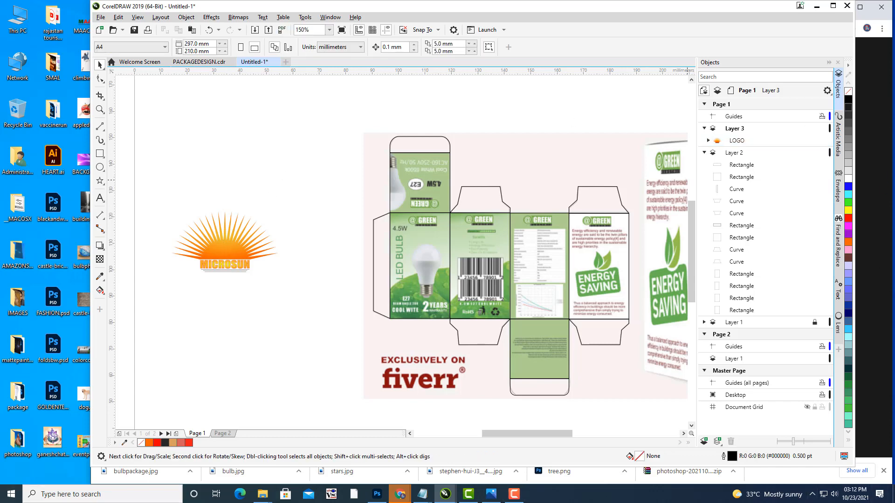
{"action": "left_click", "coordinate": [741, 156]}
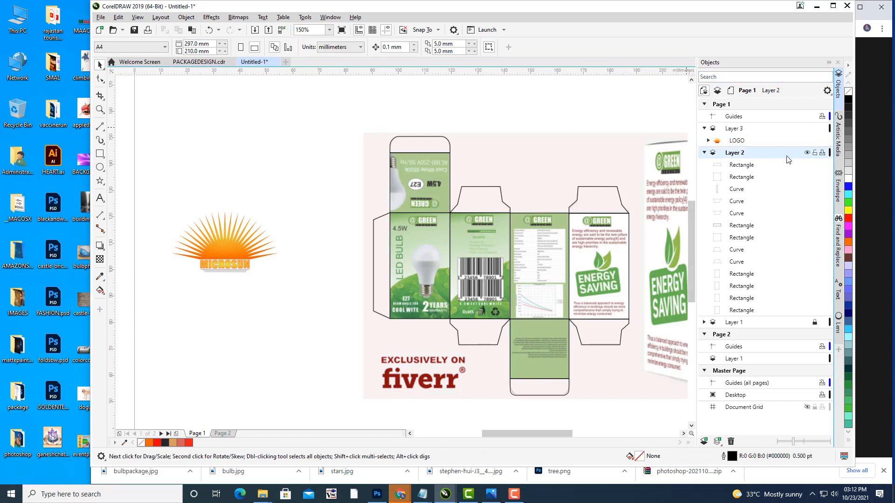
{"action": "left_click_drag", "start_coordinate": [511, 290], "coordinate": [443, 284]}
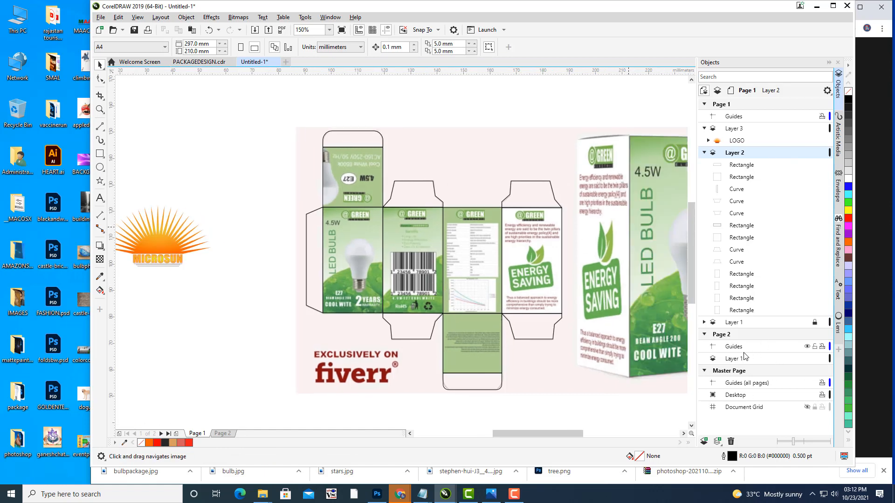
{"action": "scroll", "coordinate": [530, 236], "scroll_direction": "up", "scroll_amount": 2}
{"action": "scroll", "coordinate": [596, 193], "scroll_direction": "down", "scroll_amount": 2}
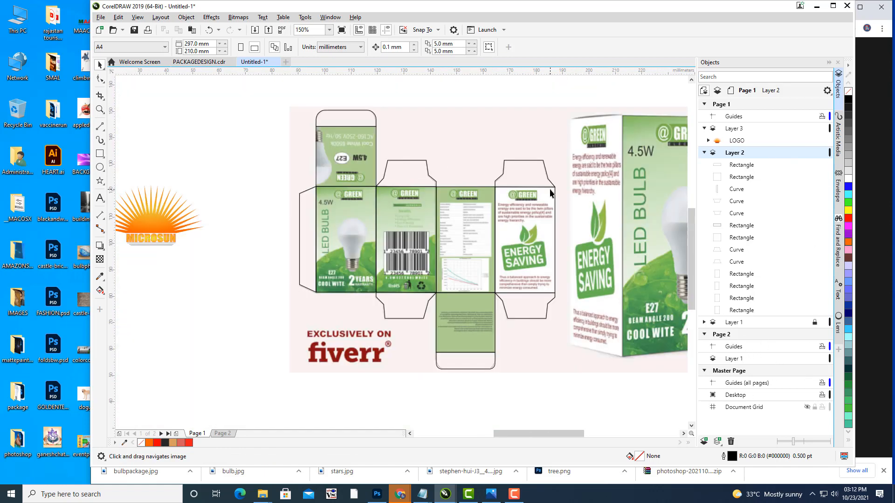
{"action": "left_click", "coordinate": [806, 322]}
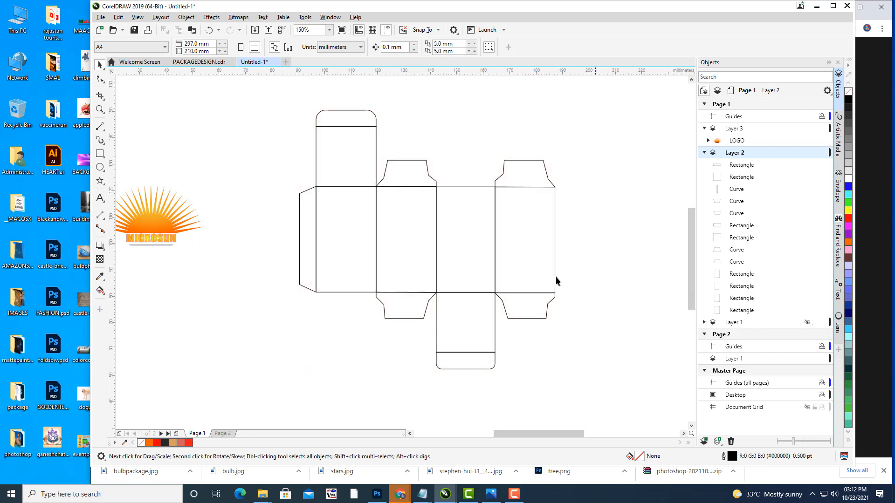
Step: Place the LOGO on the box's left main panel and shrink it to 16.6%
{"action": "scroll", "coordinate": [555, 214], "scroll_direction": "down", "scroll_amount": 2}
{"action": "scroll", "coordinate": [377, 252], "scroll_direction": "up", "scroll_amount": 2}
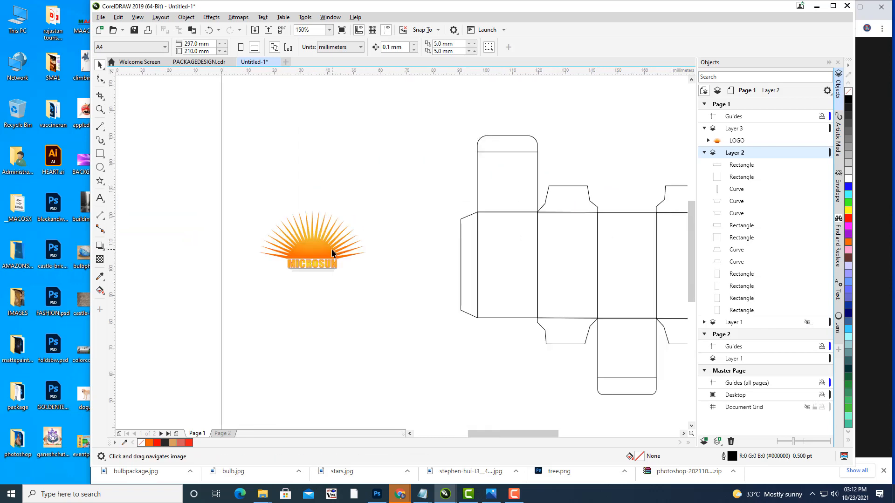
{"action": "left_click", "coordinate": [281, 255]}
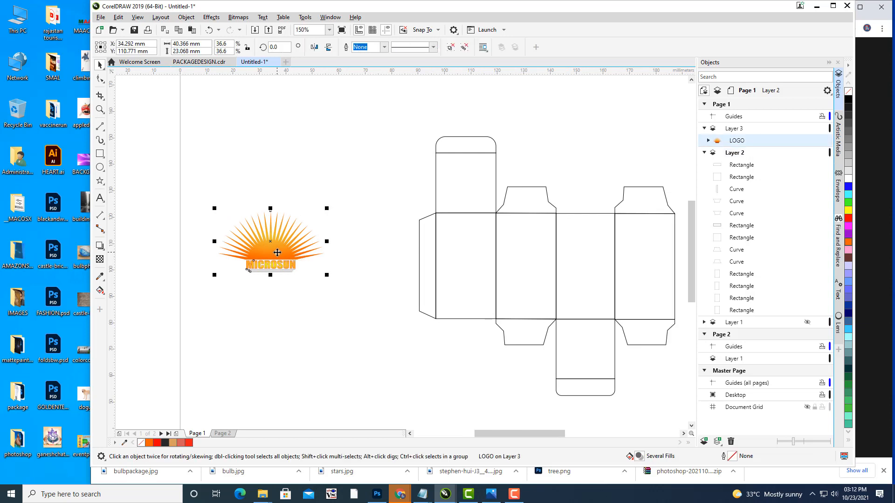
{"action": "left_click_drag", "start_coordinate": [281, 256], "coordinate": [441, 250]}
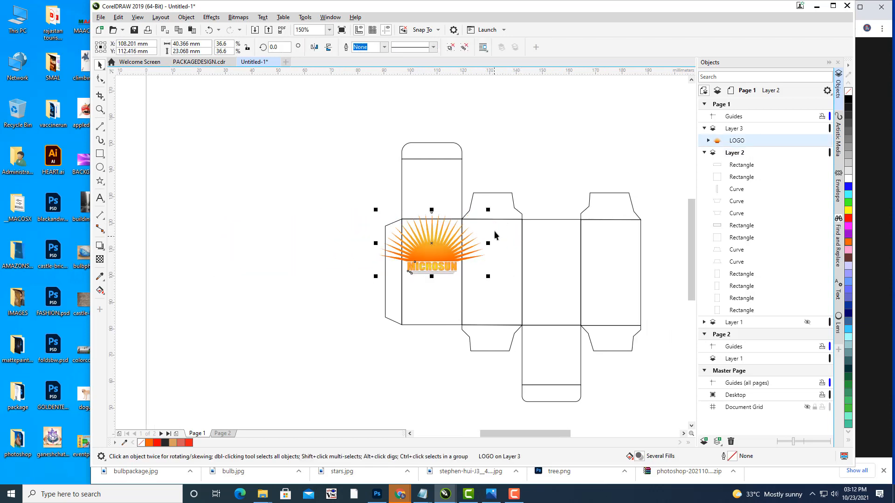
{"action": "left_click_drag", "start_coordinate": [489, 211], "coordinate": [415, 242]}
{"action": "left_click", "coordinate": [303, 221]}
{"action": "scroll", "coordinate": [458, 257], "scroll_direction": "up", "scroll_amount": 1}
{"action": "left_click", "coordinate": [417, 256]}
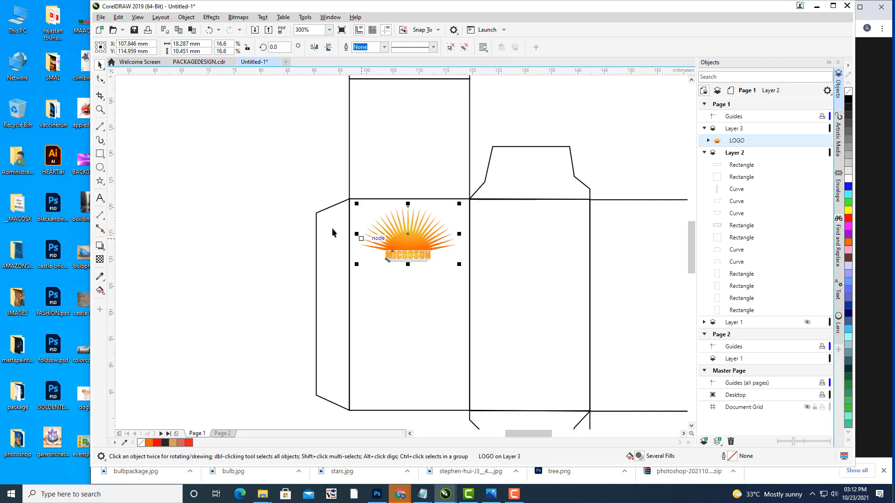
{"action": "left_click", "coordinate": [295, 203]}
Step: Duplicate the LOGO and place the copy on the right main panel
{"action": "left_click_drag", "start_coordinate": [392, 169], "coordinate": [262, 172]}
{"action": "scroll", "coordinate": [443, 210], "scroll_direction": "down", "scroll_amount": 1}
{"action": "left_click_drag", "start_coordinate": [446, 212], "coordinate": [404, 226]}
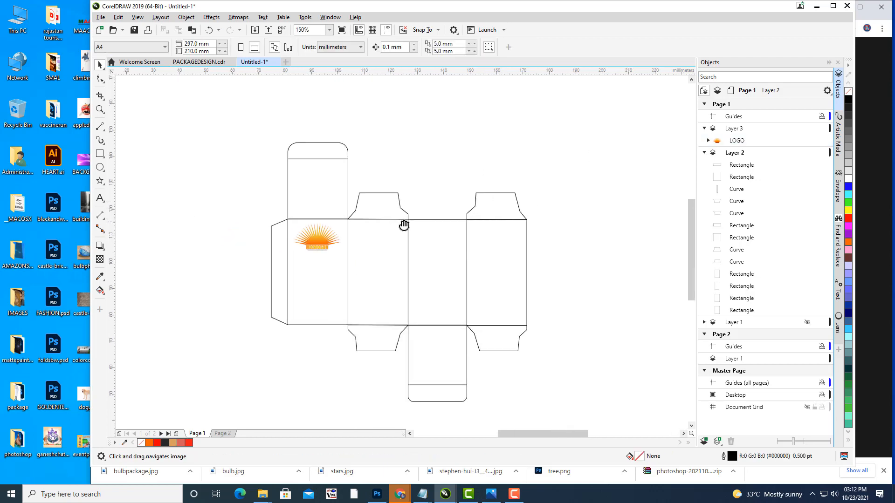
{"action": "left_click", "coordinate": [321, 236]}
{"action": "left_click_drag", "start_coordinate": [555, 243], "coordinate": [603, 242]}
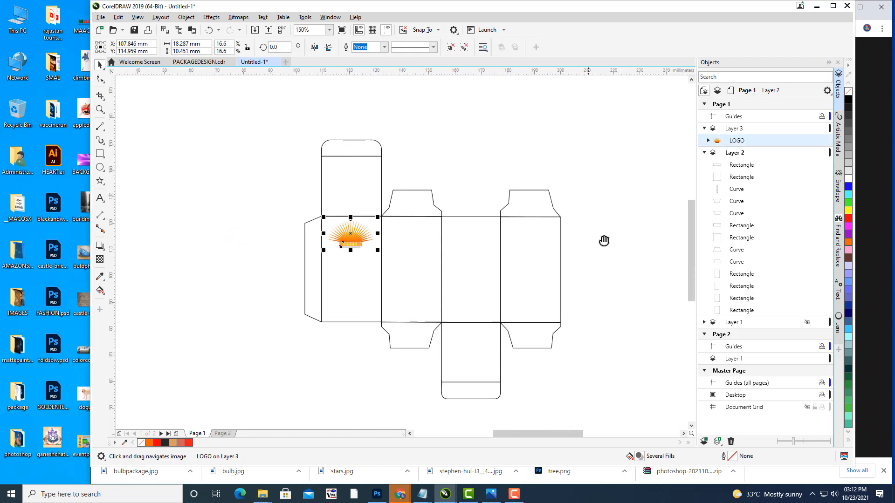
{"action": "scroll", "coordinate": [511, 209], "scroll_direction": "up", "scroll_amount": 1}
{"action": "left_click_drag", "start_coordinate": [517, 210], "coordinate": [521, 172]}
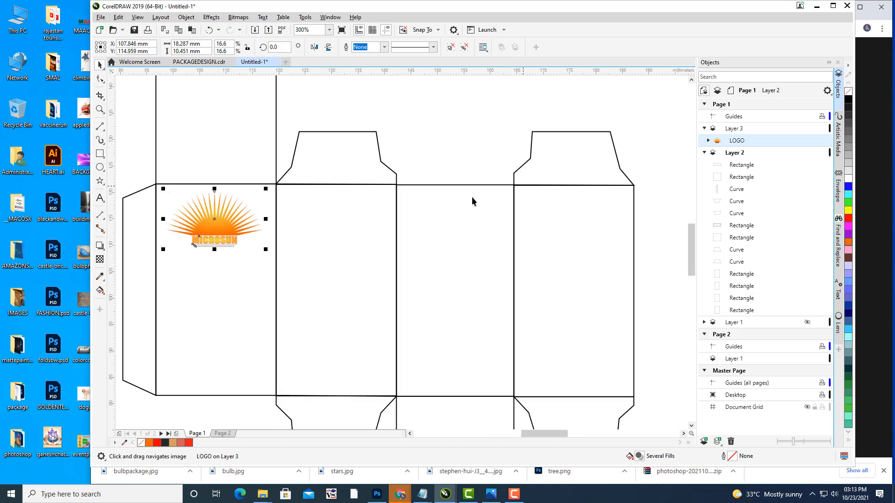
{"action": "key", "text": "ctrl+d"}
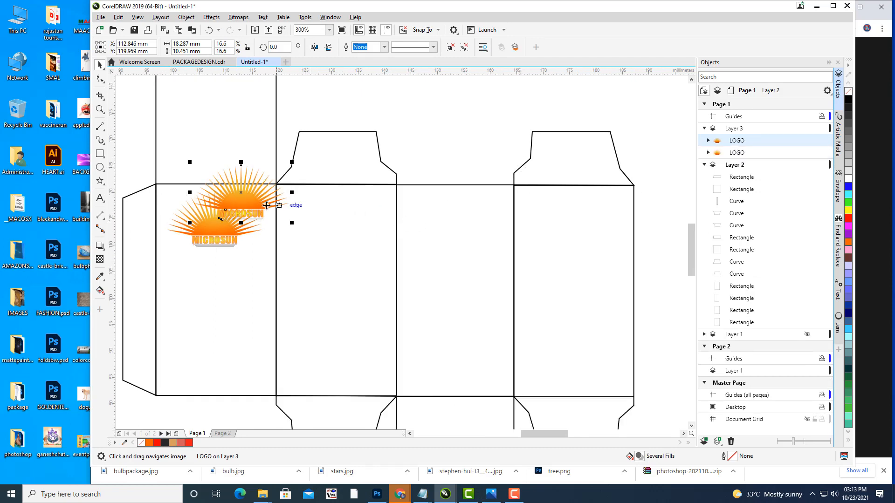
{"action": "left_click_drag", "start_coordinate": [241, 192], "coordinate": [544, 199]}
{"action": "left_click", "coordinate": [653, 152]}
{"action": "scroll", "coordinate": [595, 173], "scroll_direction": "down", "scroll_amount": 1}
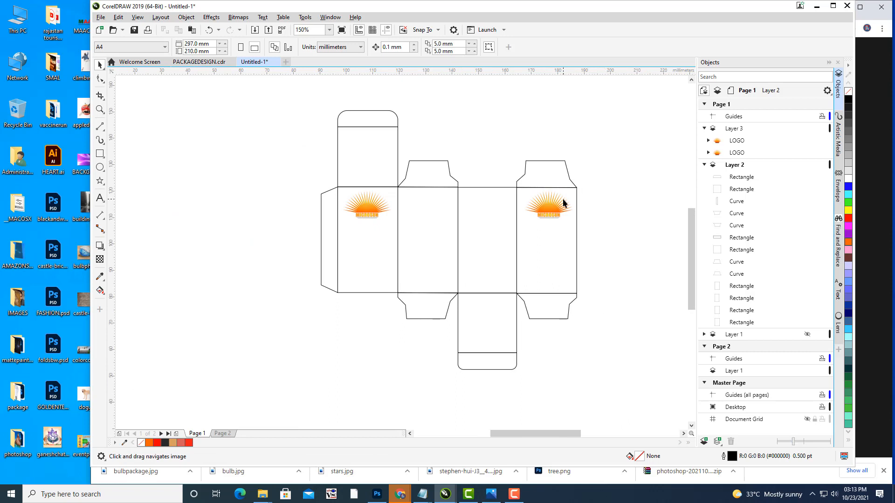
{"action": "scroll", "coordinate": [563, 198], "scroll_direction": "up", "scroll_amount": 2}
{"action": "scroll", "coordinate": [560, 187], "scroll_direction": "down", "scroll_amount": 2}
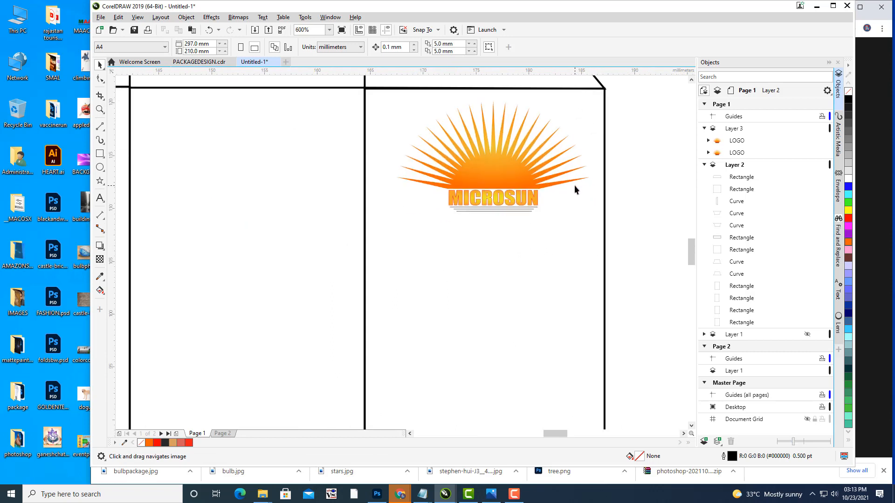
Step: Make the hidden Layer 1 visible and drag its reference packaging bitmap left of the dieline
{"action": "scroll", "coordinate": [574, 186], "scroll_direction": "down", "scroll_amount": 1}
{"action": "left_click_drag", "start_coordinate": [575, 209], "coordinate": [629, 220]}
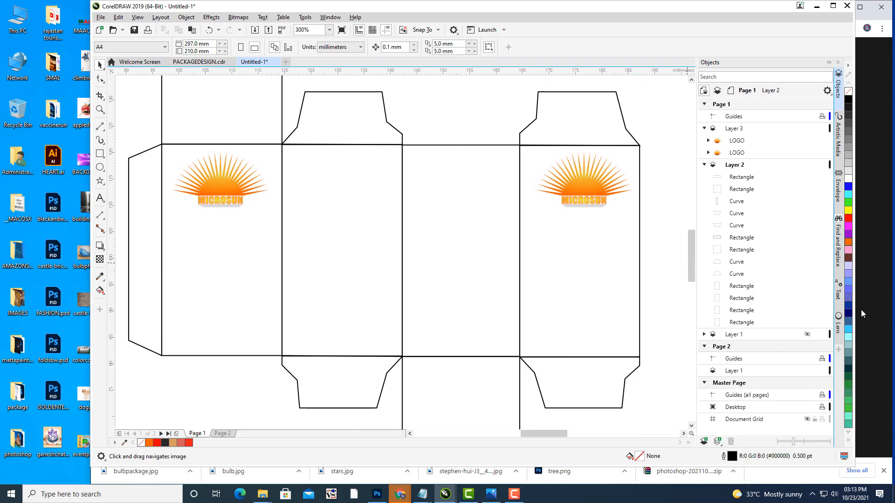
{"action": "mouse_move", "coordinate": [823, 336]}
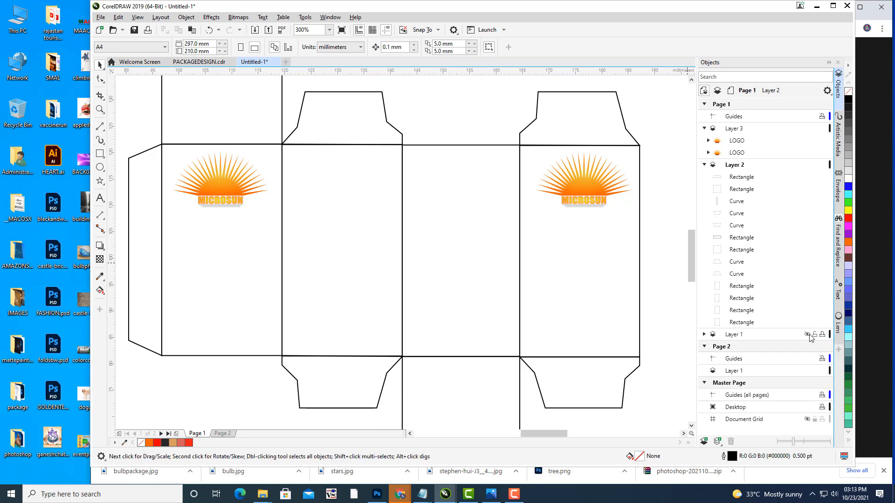
{"action": "left_click", "coordinate": [807, 334]}
{"action": "scroll", "coordinate": [440, 214], "scroll_direction": "down", "scroll_amount": 3}
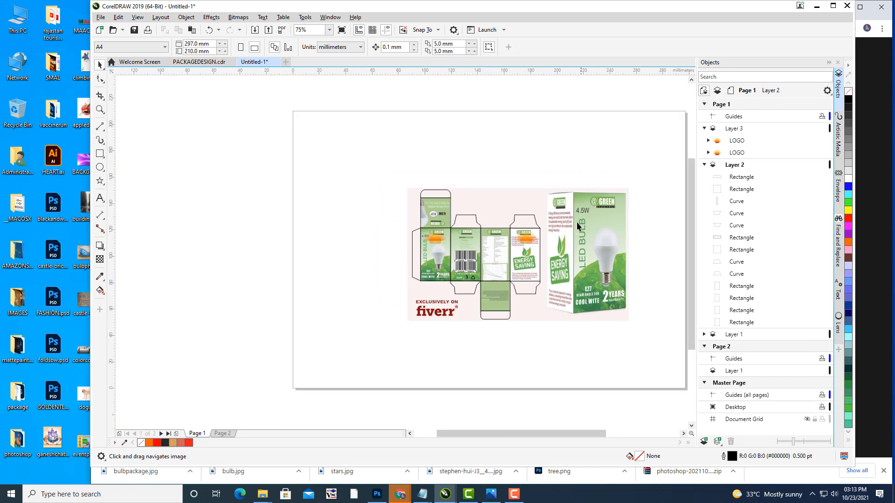
{"action": "left_click_drag", "start_coordinate": [573, 222], "coordinate": [317, 328]}
Step: Deselect the image and pan and zoom to frame the dieline and the reference image
{"action": "left_click", "coordinate": [488, 281]}
{"action": "left_click_drag", "start_coordinate": [516, 271], "coordinate": [609, 259]}
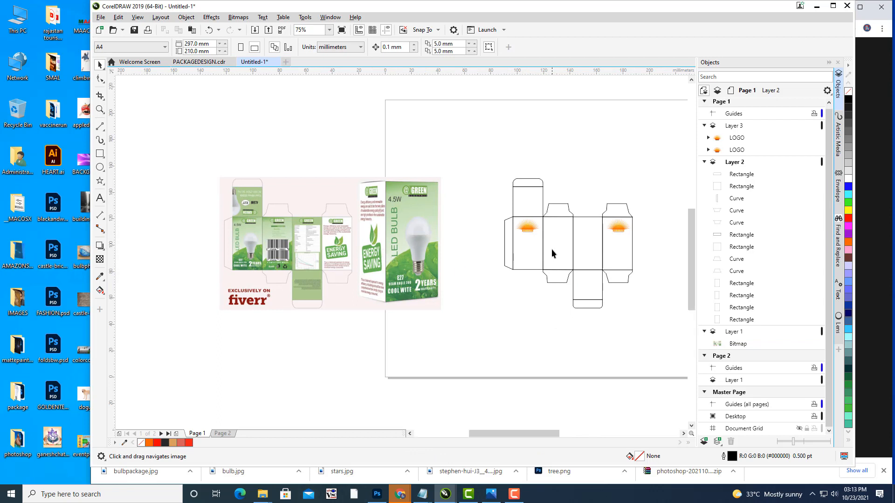
{"action": "scroll", "coordinate": [552, 249], "scroll_direction": "up", "scroll_amount": 2}
{"action": "left_click_drag", "start_coordinate": [561, 232], "coordinate": [548, 247]}
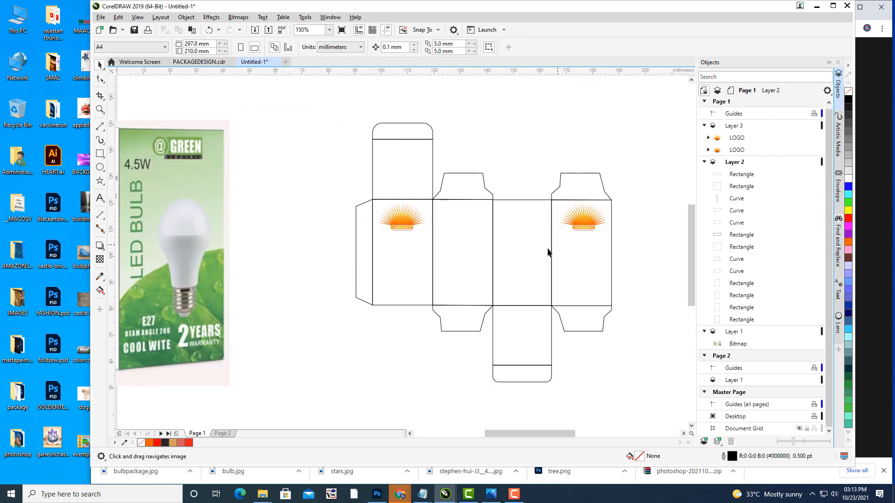
{"action": "left_click_drag", "start_coordinate": [482, 278], "coordinate": [543, 280]}
{"action": "left_click_drag", "start_coordinate": [525, 250], "coordinate": [511, 262]}
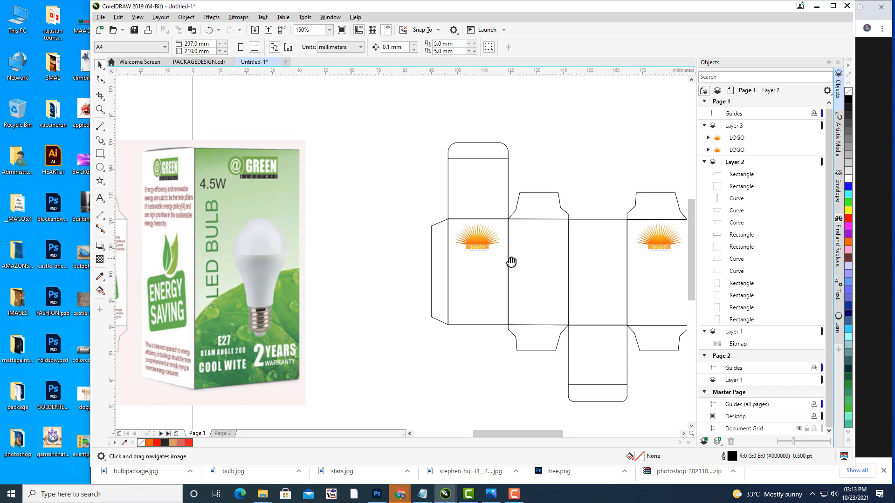
{"action": "scroll", "coordinate": [508, 247], "scroll_direction": "up", "scroll_amount": 2}
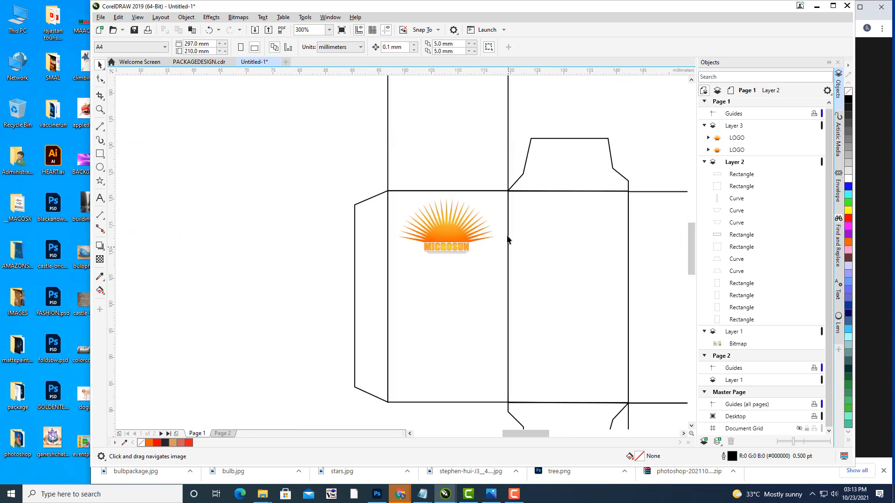
Step: Pick the left main dieline panel rectangle beneath the MICROSUN logo
{"action": "left_click", "coordinate": [496, 196]}
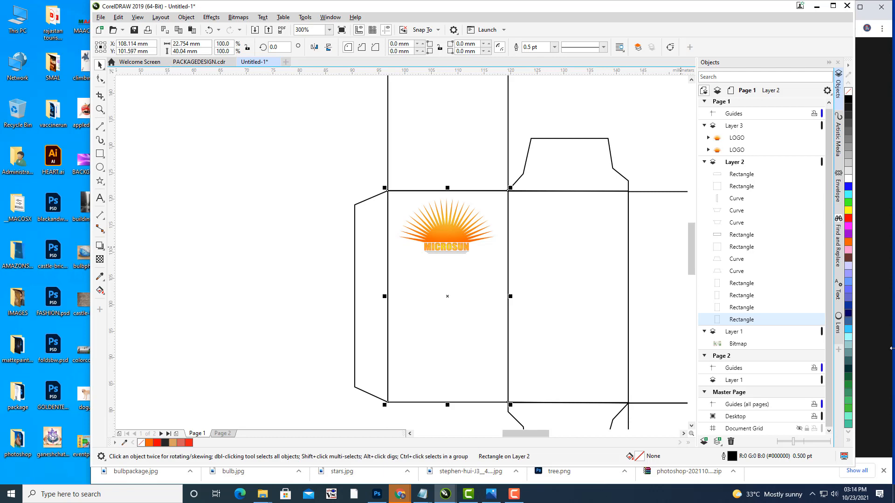
Step: In the F11 fountain fill editor, set the gradient's start colour stop to deep blue
{"action": "key", "text": "F11"}
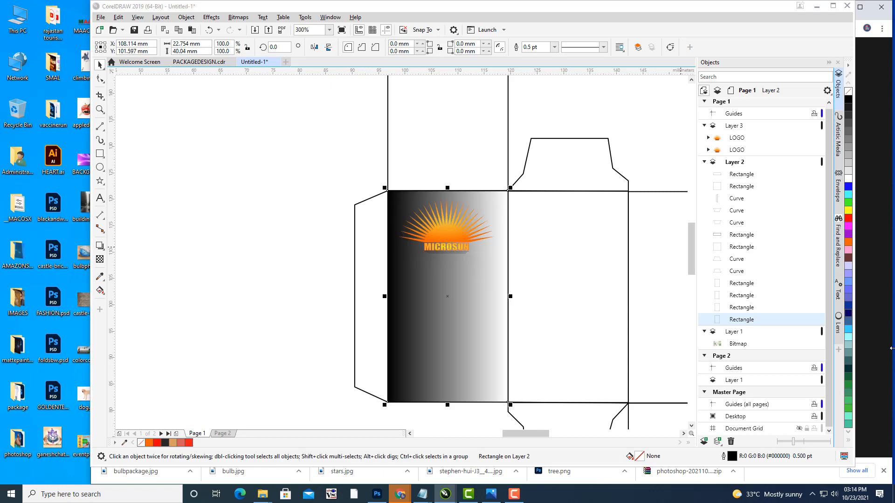
{"action": "left_click_drag", "start_coordinate": [409, 104], "coordinate": [666, 22]}
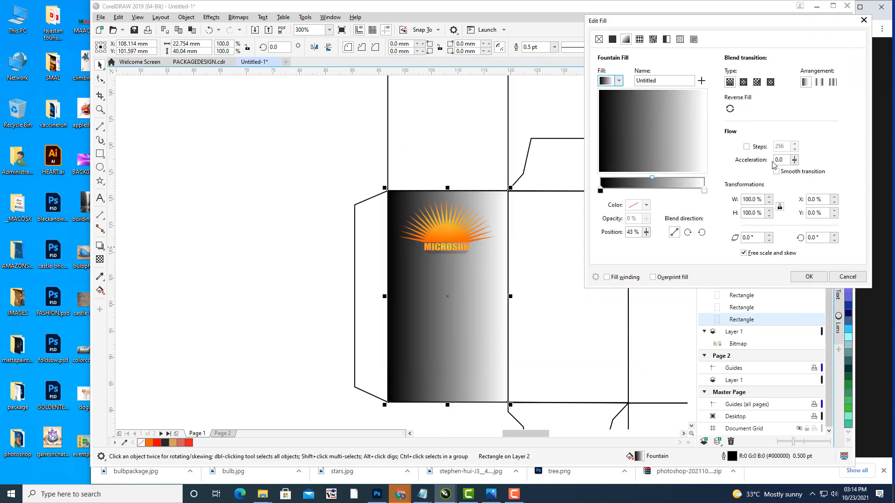
{"action": "left_click", "coordinate": [601, 191]}
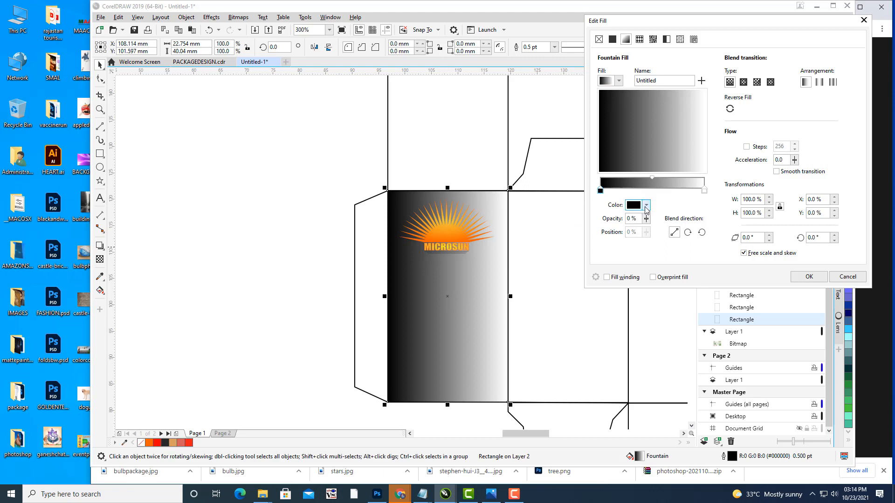
{"action": "left_click", "coordinate": [645, 205]}
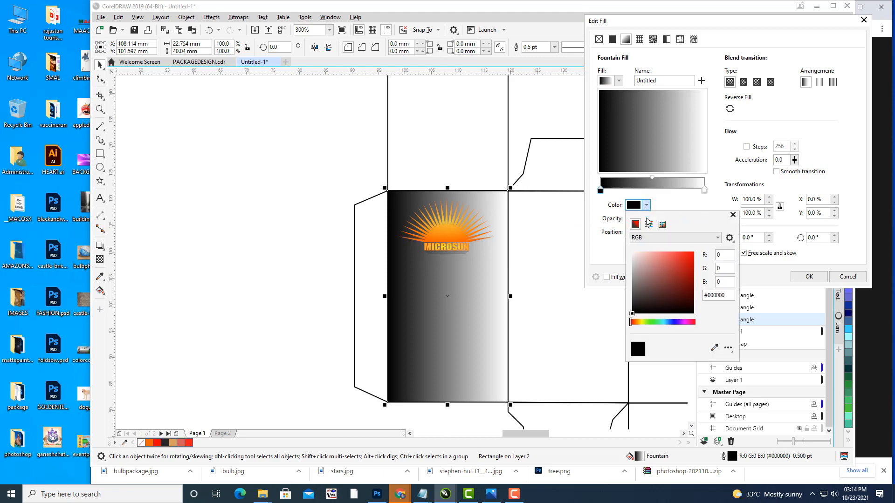
{"action": "left_click", "coordinate": [669, 322]}
{"action": "left_click", "coordinate": [668, 256]}
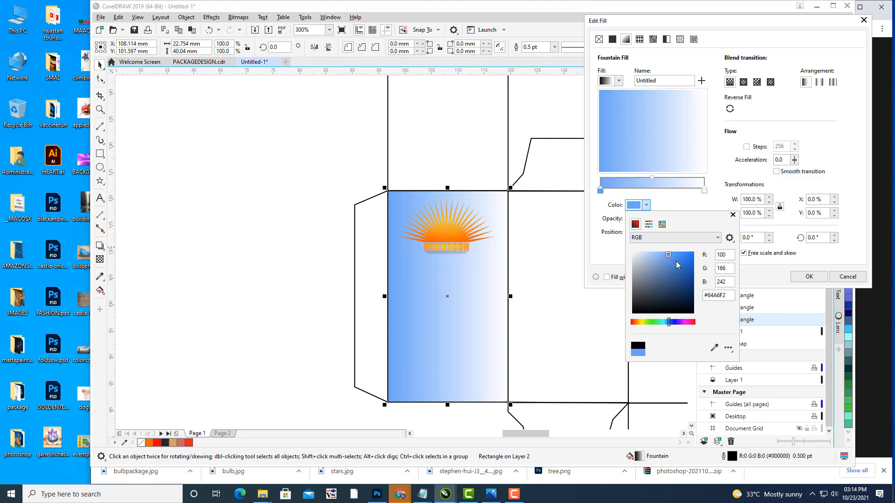
{"action": "left_click", "coordinate": [704, 193]}
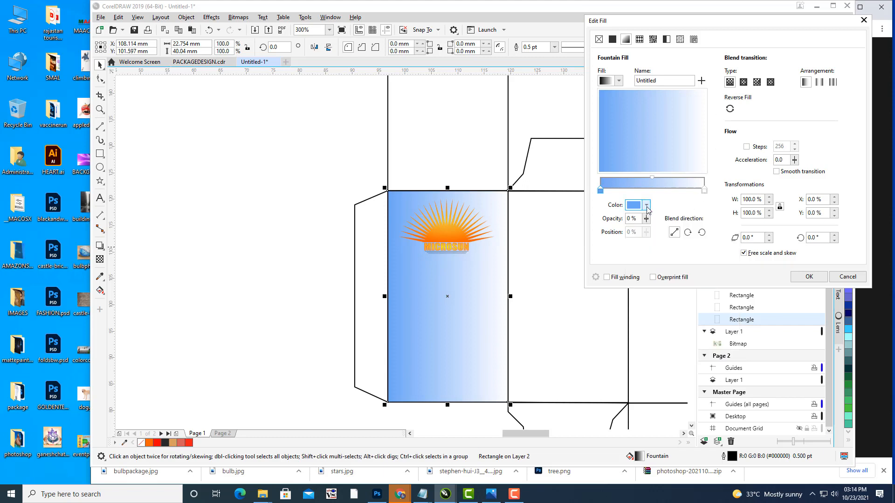
{"action": "left_click", "coordinate": [646, 206]}
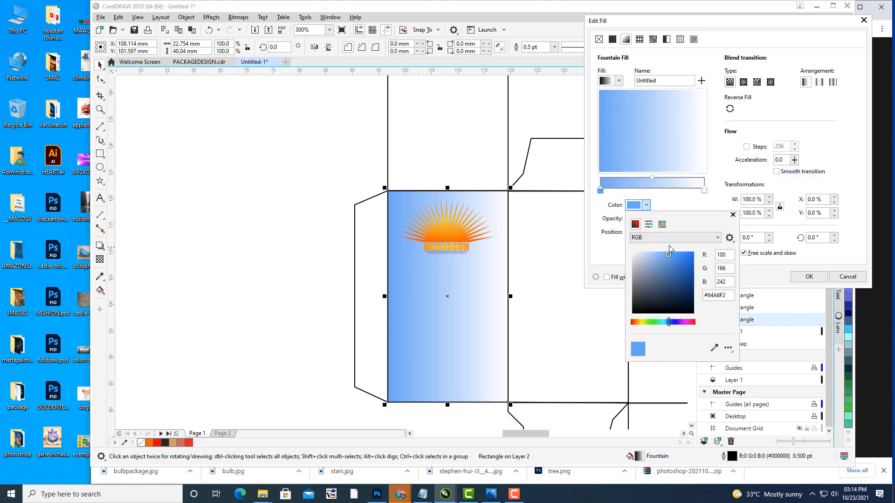
{"action": "left_click", "coordinate": [643, 258]}
{"action": "left_click", "coordinate": [690, 273]}
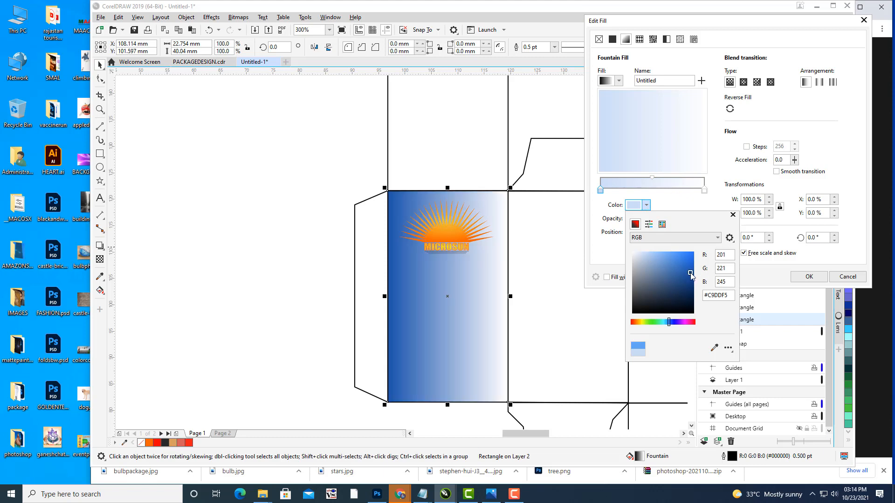
{"action": "left_click", "coordinate": [706, 196]}
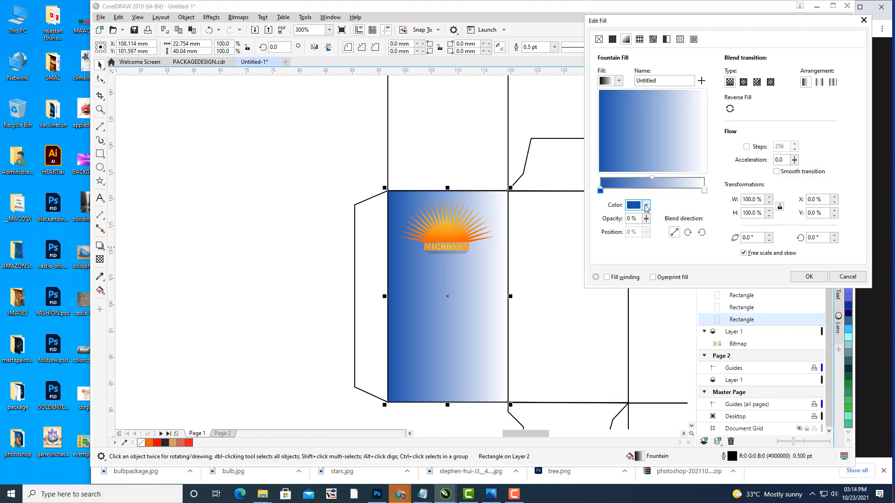
{"action": "left_click", "coordinate": [646, 207]}
{"action": "left_click", "coordinate": [705, 190]}
Step: Set the end stop to #38AEF2, make the fill elliptical with a 45% midpoint, and apply it
{"action": "left_click", "coordinate": [704, 189]}
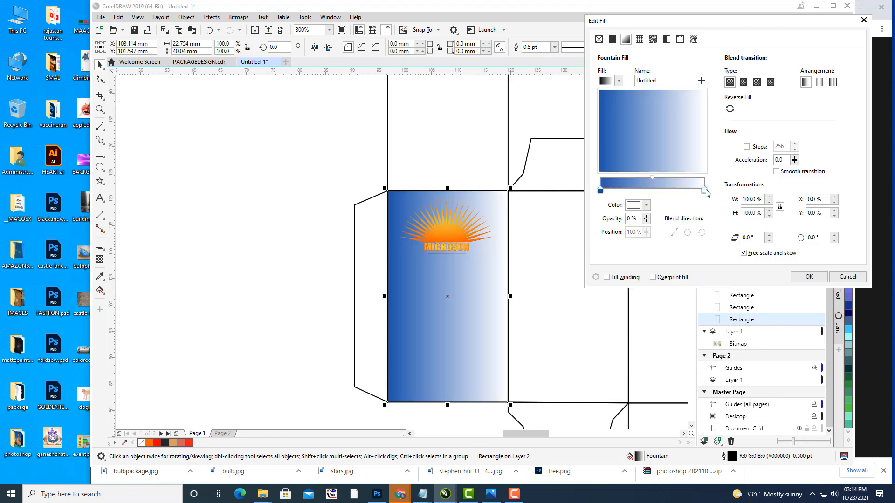
{"action": "left_click", "coordinate": [646, 206]}
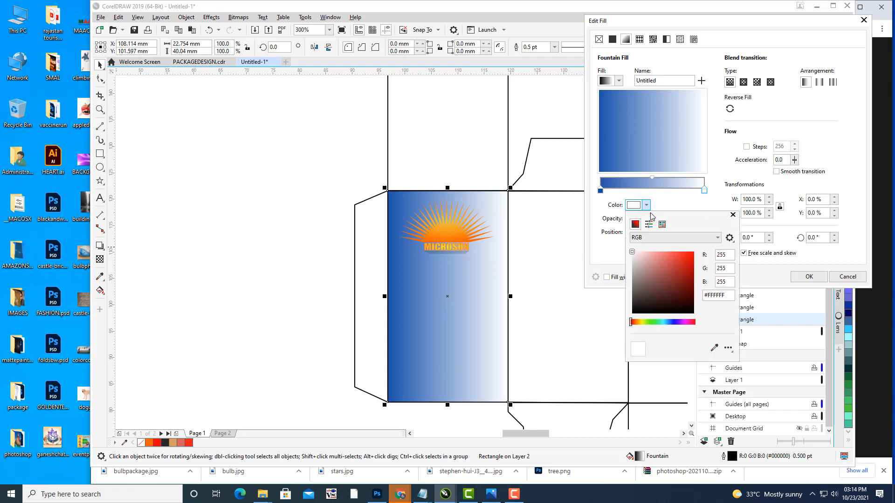
{"action": "left_click", "coordinate": [637, 322]}
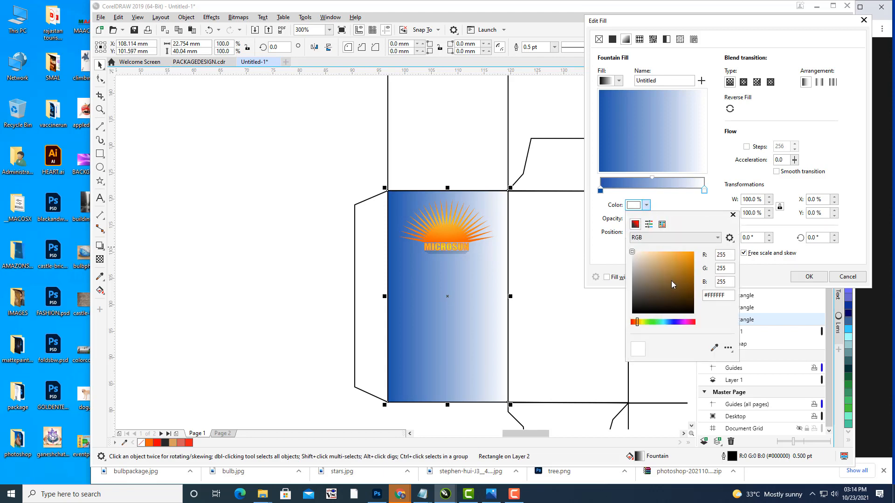
{"action": "left_click", "coordinate": [667, 322]}
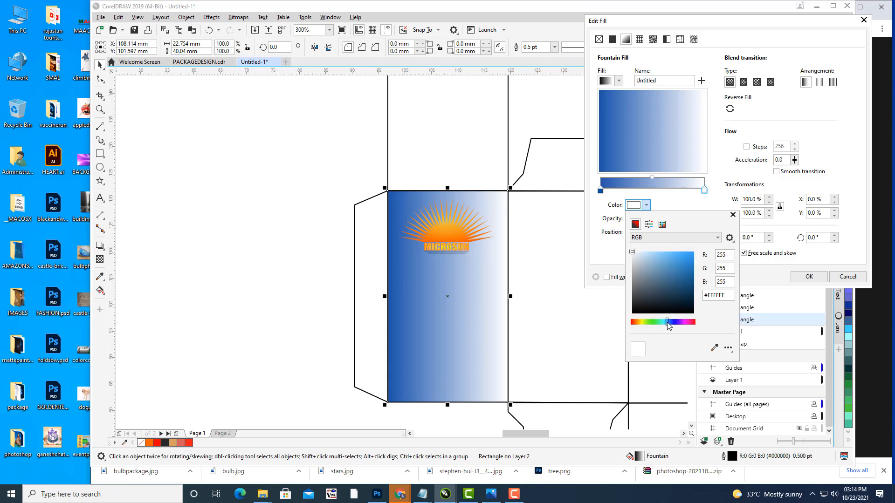
{"action": "left_click", "coordinate": [680, 255]}
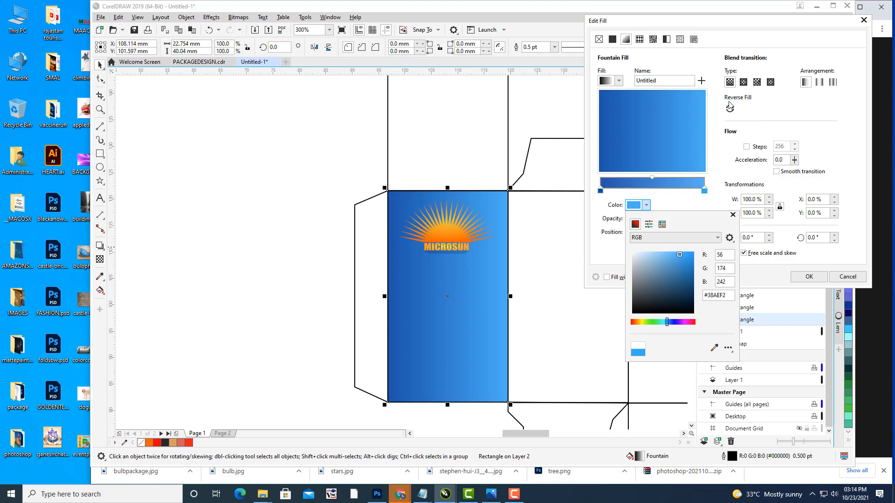
{"action": "left_click", "coordinate": [743, 84]}
{"action": "left_click", "coordinate": [743, 82]}
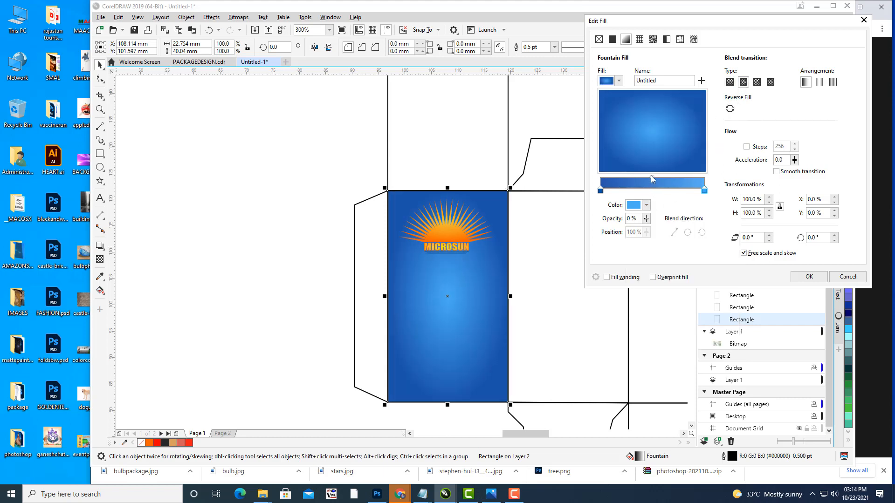
{"action": "left_click_drag", "start_coordinate": [651, 175], "coordinate": [645, 177]}
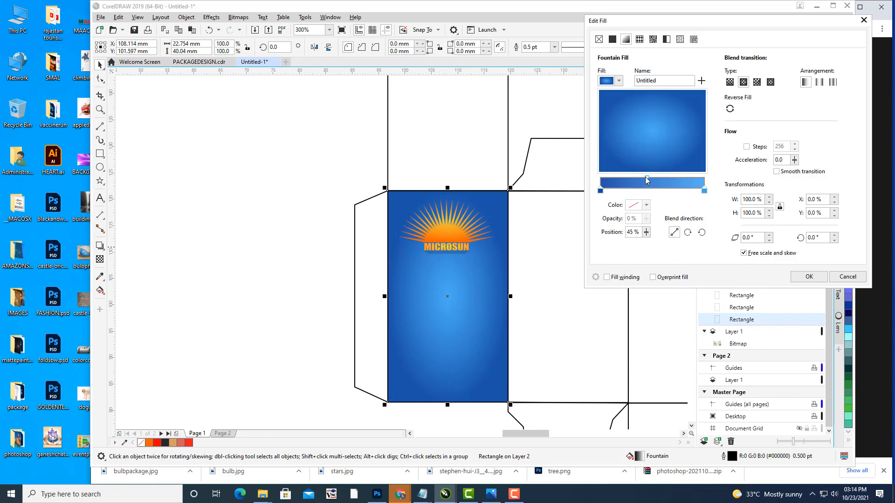
{"action": "left_click", "coordinate": [809, 276]}
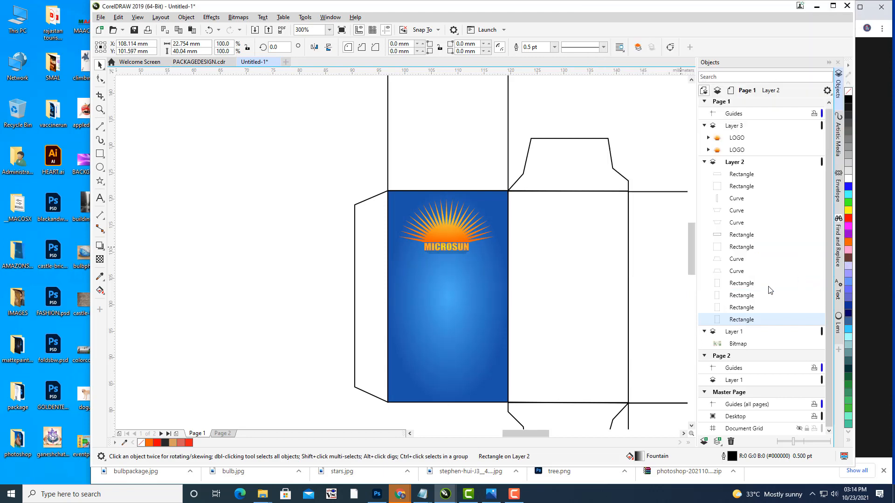
Step: Drag the radial gradient handles outward so the ellipse grows taller and extends past the panel edges
{"action": "left_click", "coordinate": [467, 340]}
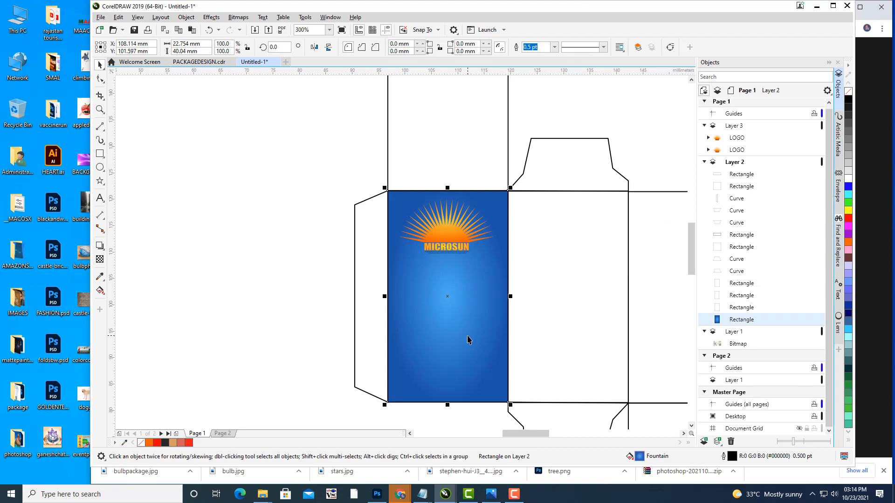
{"action": "key", "text": "g"}
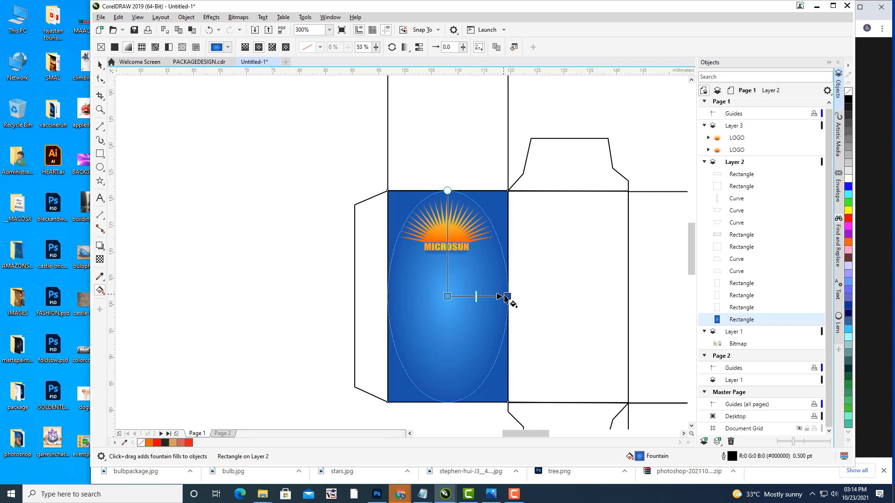
{"action": "left_click_drag", "start_coordinate": [507, 296], "coordinate": [530, 297]}
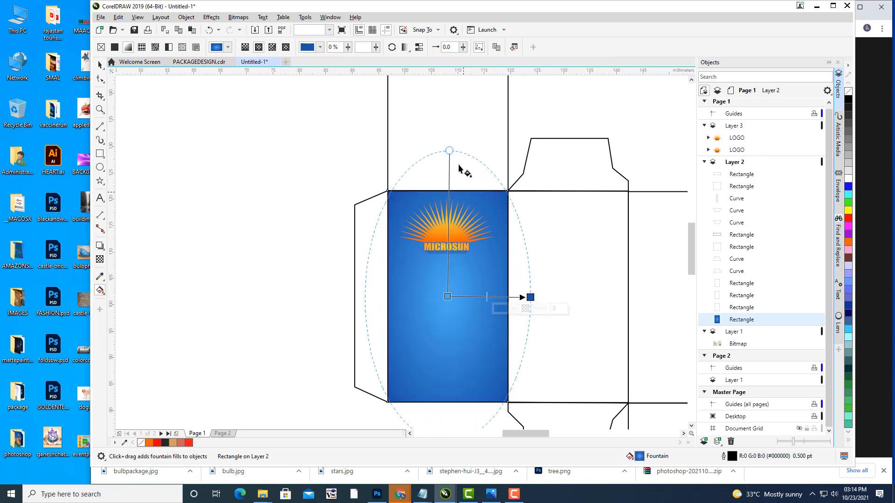
{"action": "left_click_drag", "start_coordinate": [449, 151], "coordinate": [447, 169]}
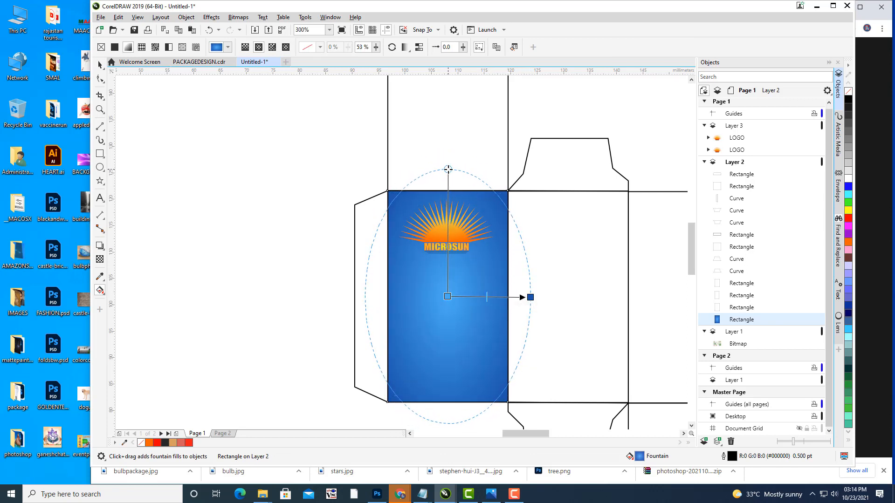
{"action": "left_click_drag", "start_coordinate": [531, 297], "coordinate": [555, 297]}
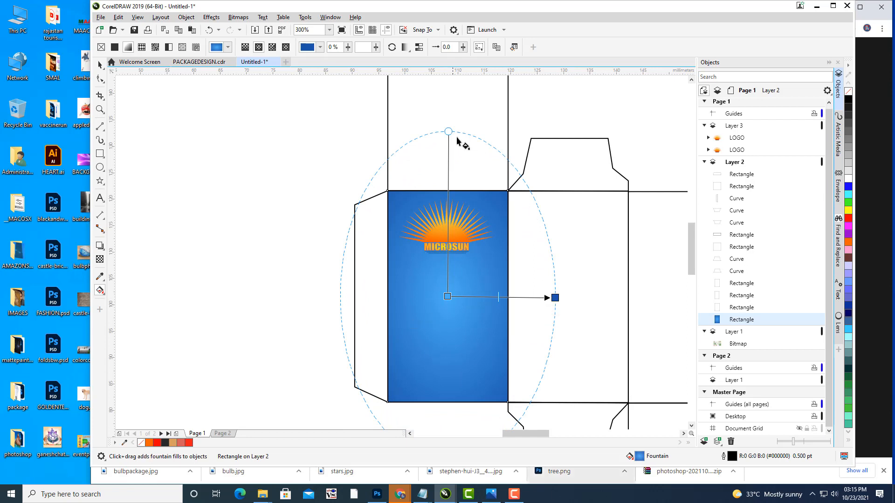
{"action": "left_click_drag", "start_coordinate": [555, 297], "coordinate": [566, 300]}
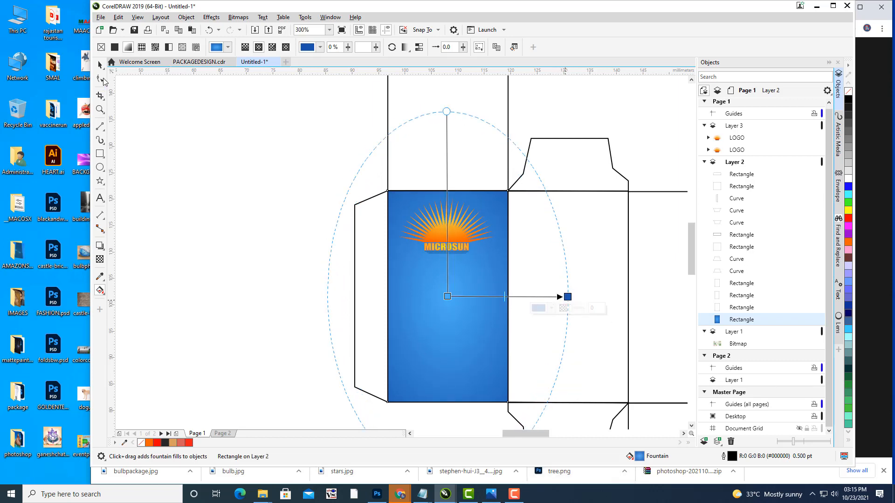
{"action": "left_click", "coordinate": [100, 64]}
Step: Give the right-hand panel rectangle the same radial blue gradient with Ctrl+R (repeat)
{"action": "left_click", "coordinate": [178, 217]}
{"action": "scroll", "coordinate": [357, 292], "scroll_direction": "down", "scroll_amount": 2}
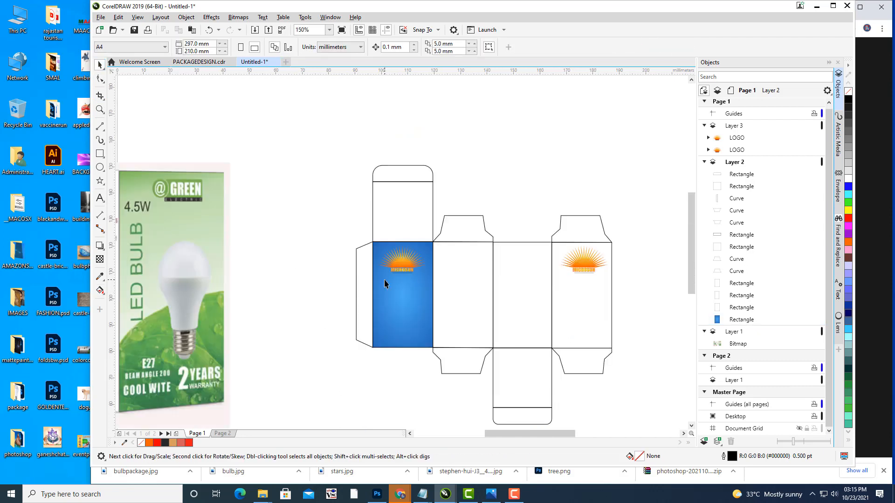
{"action": "scroll", "coordinate": [384, 280], "scroll_direction": "right", "scroll_amount": 1}
{"action": "scroll", "coordinate": [585, 206], "scroll_direction": "up", "scroll_amount": 2}
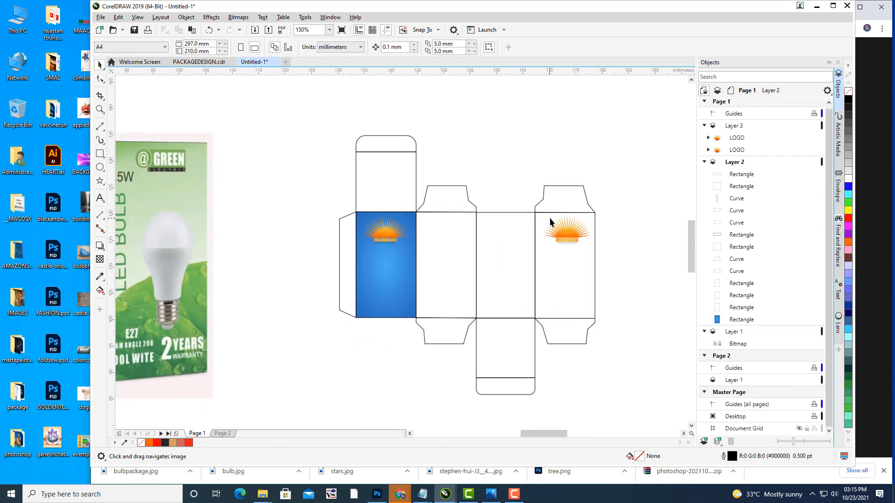
{"action": "left_click", "coordinate": [636, 265]}
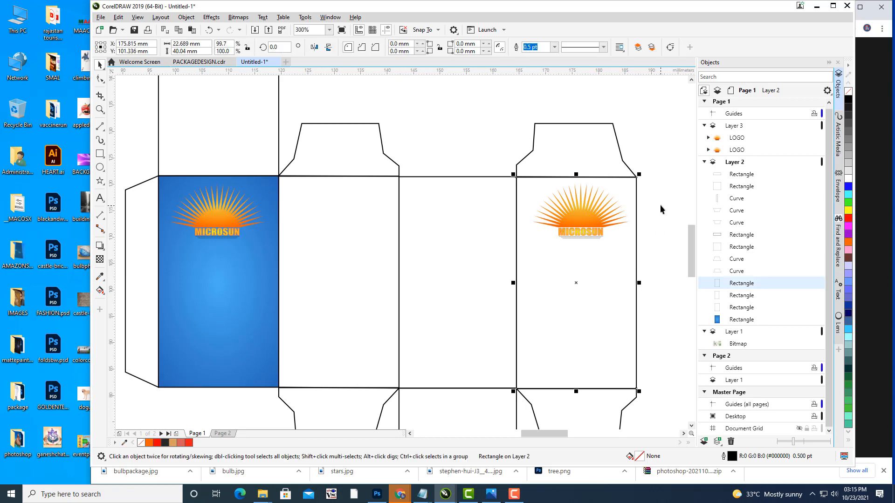
{"action": "key", "text": "ctrl+r"}
{"action": "left_click", "coordinate": [666, 167]}
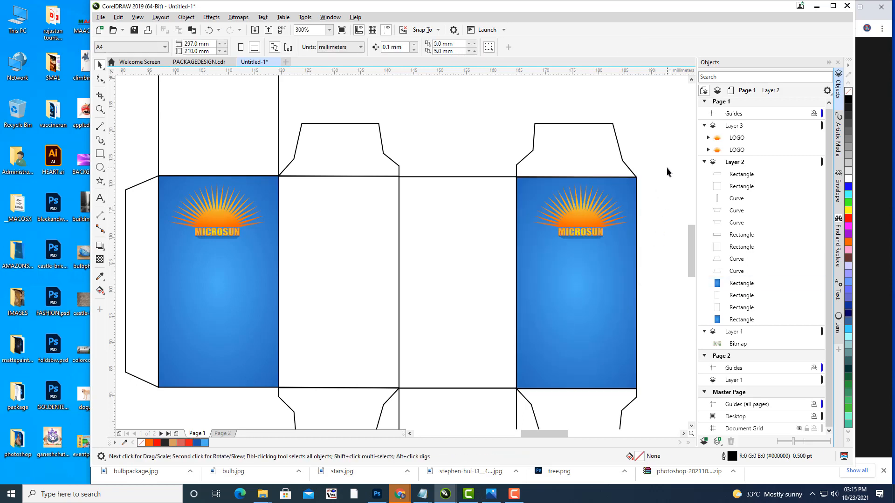
Step: Pan and zoom across the box to compare both blue panels, recentring on the left one
{"action": "scroll", "coordinate": [666, 167], "scroll_direction": "down", "scroll_amount": 2}
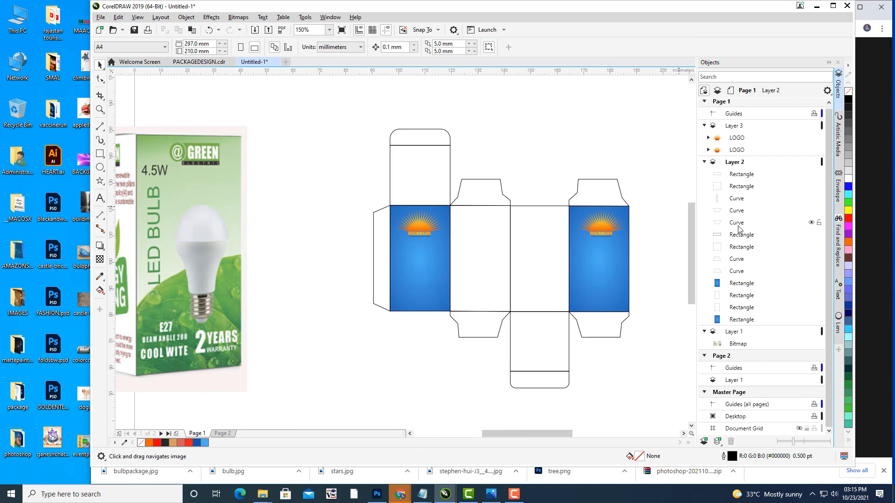
{"action": "left_click_drag", "start_coordinate": [641, 259], "coordinate": [623, 263]}
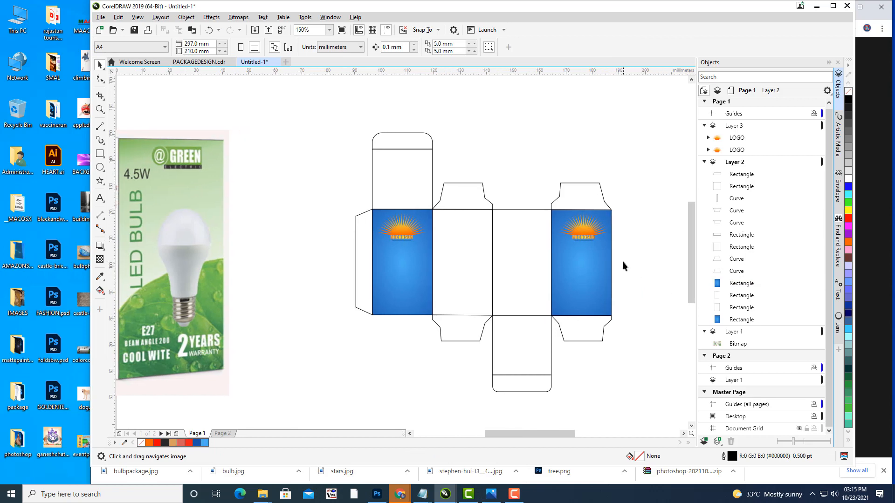
{"action": "left_click_drag", "start_coordinate": [480, 229], "coordinate": [515, 221]}
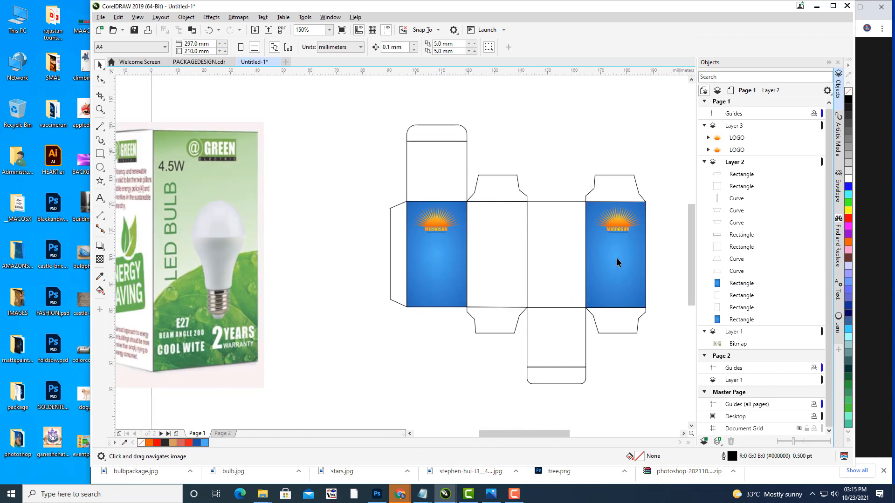
{"action": "left_click_drag", "start_coordinate": [616, 242], "coordinate": [601, 248]}
{"action": "scroll", "coordinate": [451, 243], "scroll_direction": "up", "scroll_amount": 1}
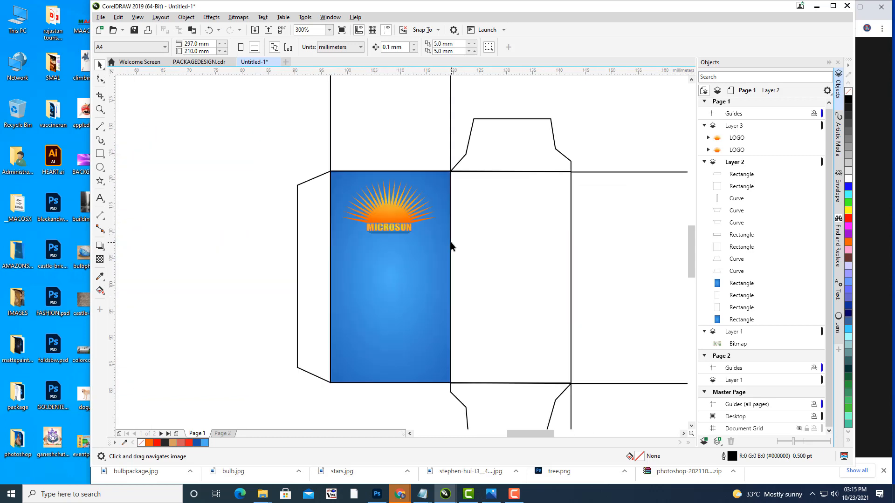
{"action": "left_click_drag", "start_coordinate": [402, 240], "coordinate": [418, 258]}
{"action": "left_click", "coordinate": [399, 225]}
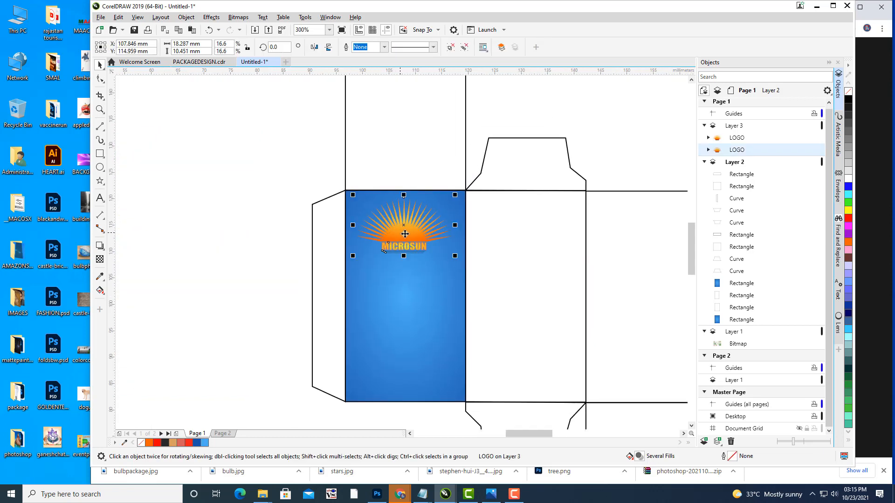
{"action": "left_click", "coordinate": [275, 194]}
{"action": "scroll", "coordinate": [312, 176], "scroll_direction": "down", "scroll_amount": 1}
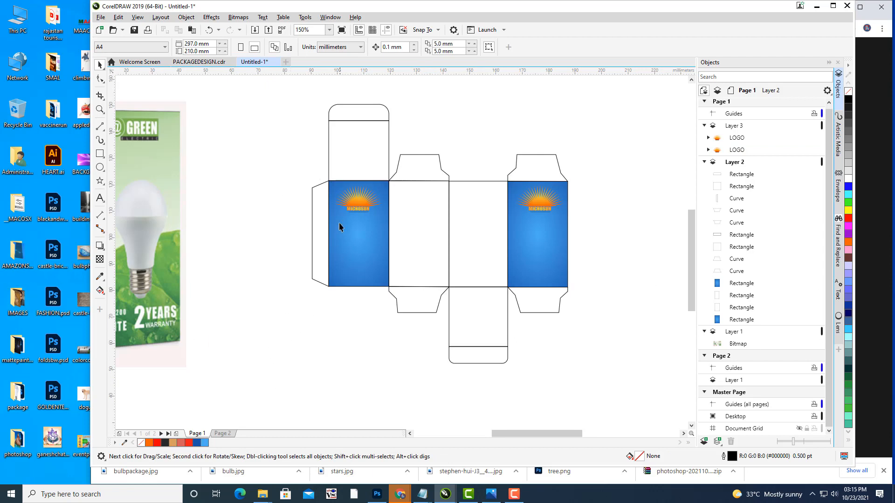
{"action": "scroll", "coordinate": [455, 263], "scroll_direction": "up", "scroll_amount": 1}
{"action": "left_click_drag", "start_coordinate": [455, 263], "coordinate": [453, 244]}
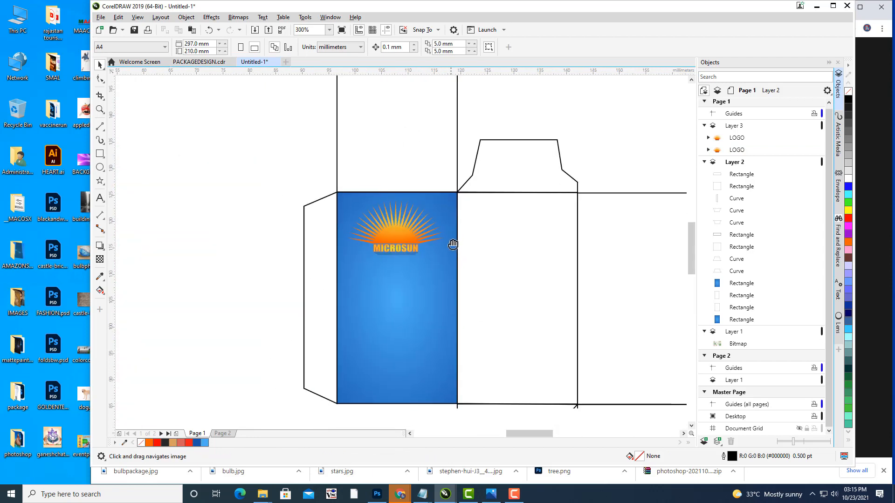
{"action": "mouse_move", "coordinate": [457, 284]}
{"action": "left_mouse_down"}
{"action": "mouse_move", "coordinate": [471, 246]}
{"action": "mouse_move", "coordinate": [460, 246]}
{"action": "mouse_move", "coordinate": [590, 273]}
{"action": "mouse_move", "coordinate": [504, 250]}
{"action": "mouse_move", "coordinate": [481, 233]}
{"action": "mouse_move", "coordinate": [510, 231]}
{"action": "left_mouse_up"}
{"action": "scroll", "coordinate": [458, 245], "scroll_direction": "down", "scroll_amount": 1}
{"action": "scroll", "coordinate": [506, 233], "scroll_direction": "up", "scroll_amount": 1}
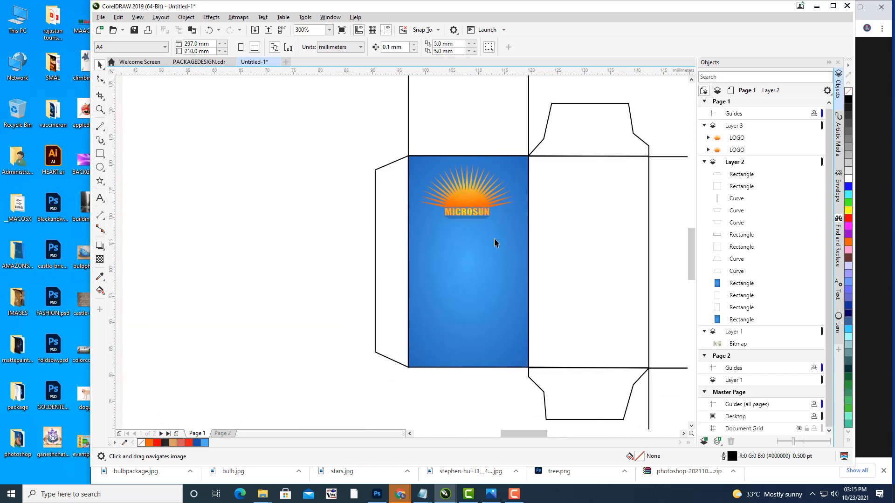
{"action": "mouse_move", "coordinate": [475, 254]}
{"action": "left_mouse_down"}
{"action": "mouse_move", "coordinate": [483, 258]}
{"action": "mouse_move", "coordinate": [449, 290]}
{"action": "left_mouse_up"}
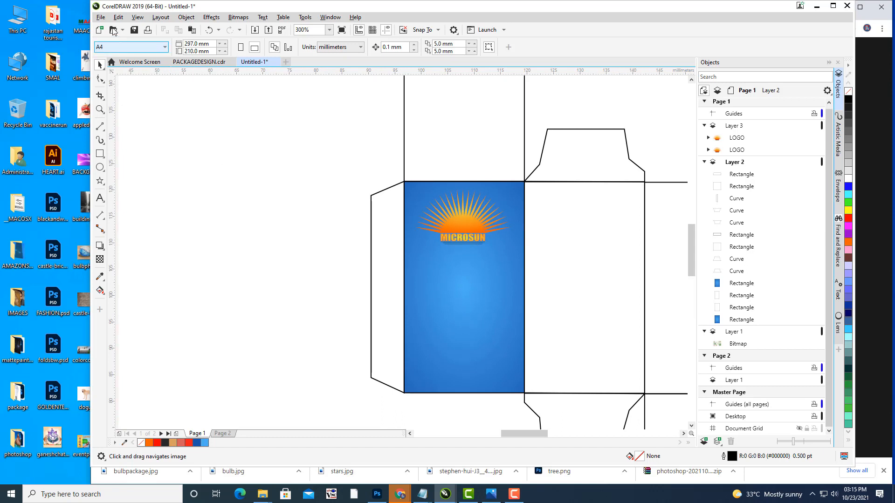
Step: Import bulb.jpg from the package folder on the Desktop
{"action": "left_click", "coordinate": [101, 17]}
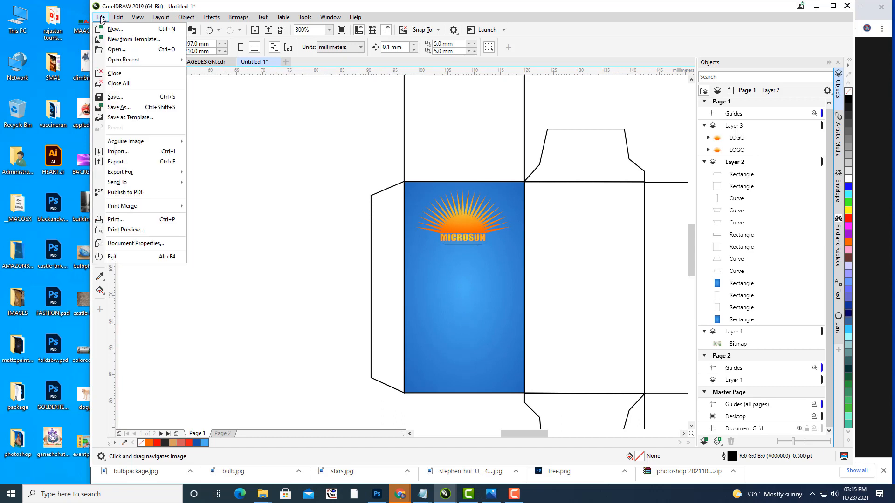
{"action": "left_click", "coordinate": [133, 153]}
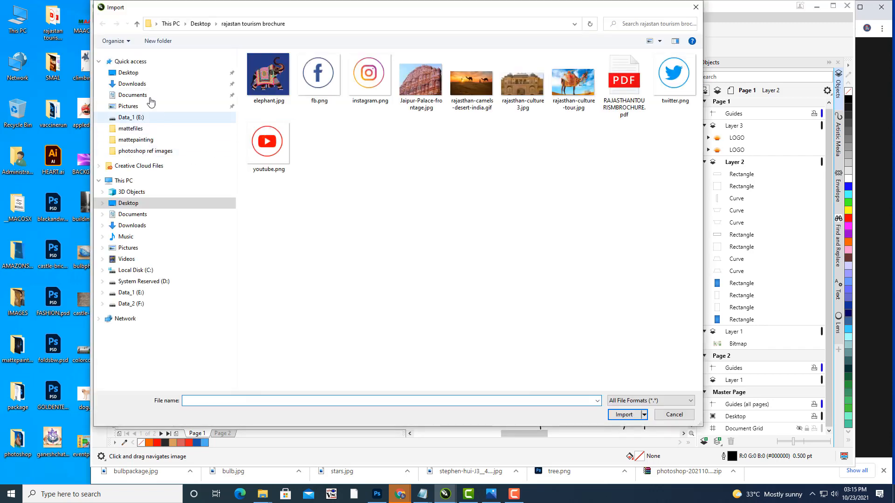
{"action": "left_click", "coordinate": [126, 73]}
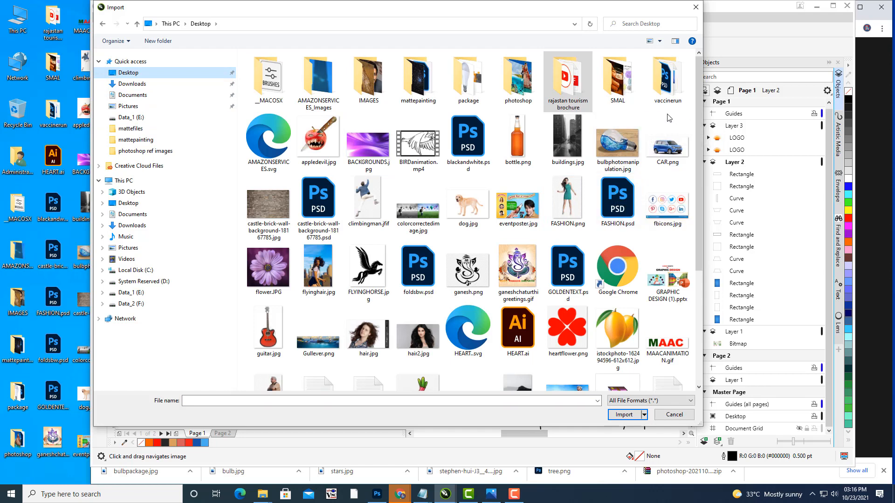
{"action": "double_click", "coordinate": [469, 84]}
{"action": "left_click", "coordinate": [281, 87]}
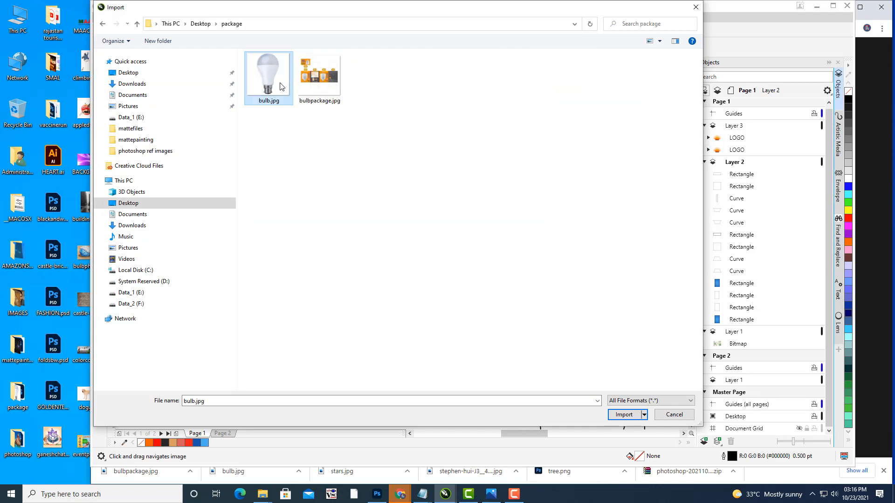
{"action": "left_click", "coordinate": [610, 419]}
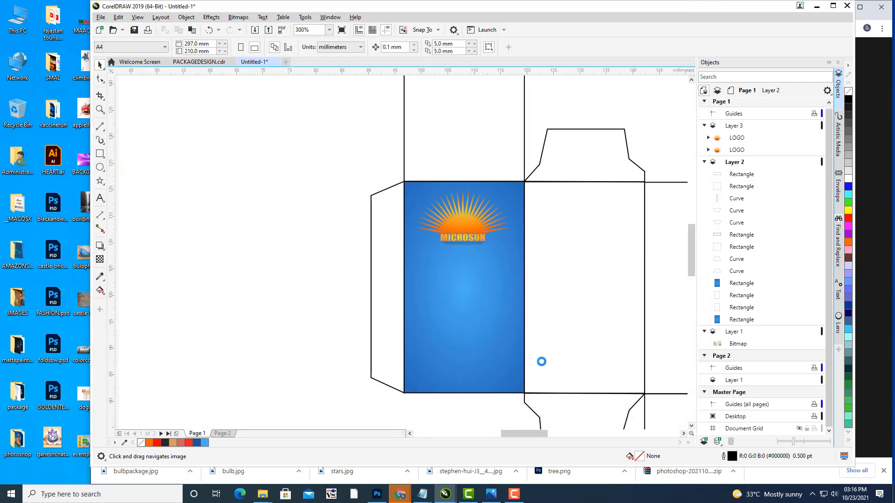
{"action": "left_click", "coordinate": [300, 261]}
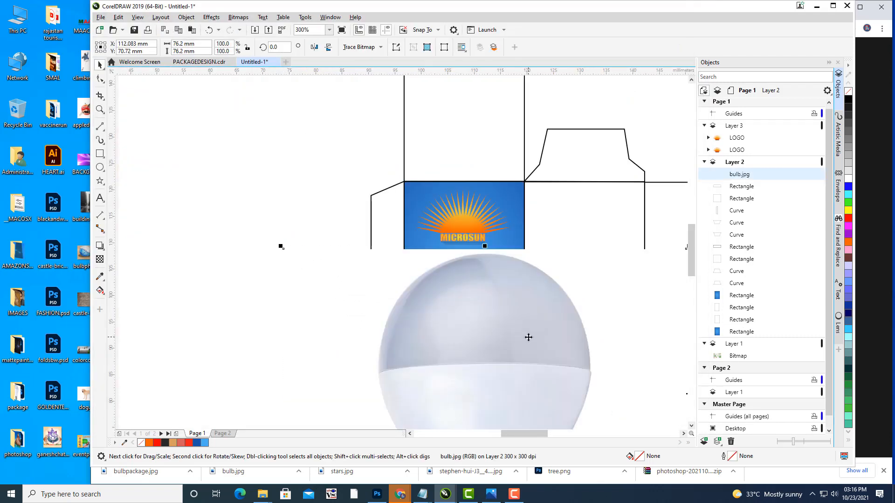
{"action": "left_click_drag", "start_coordinate": [528, 336], "coordinate": [478, 269]}
{"action": "scroll", "coordinate": [287, 258], "scroll_direction": "down", "scroll_amount": 2}
{"action": "left_click_drag", "start_coordinate": [532, 207], "coordinate": [375, 272]}
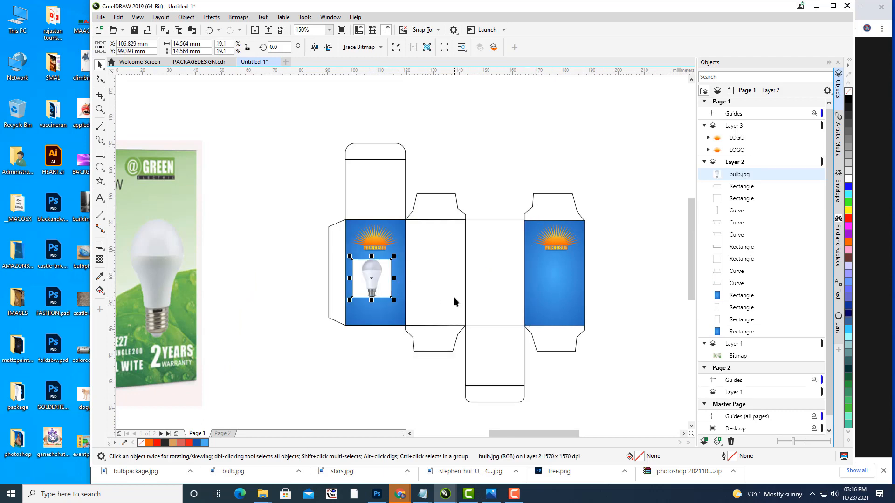
{"action": "key", "text": "Delete"}
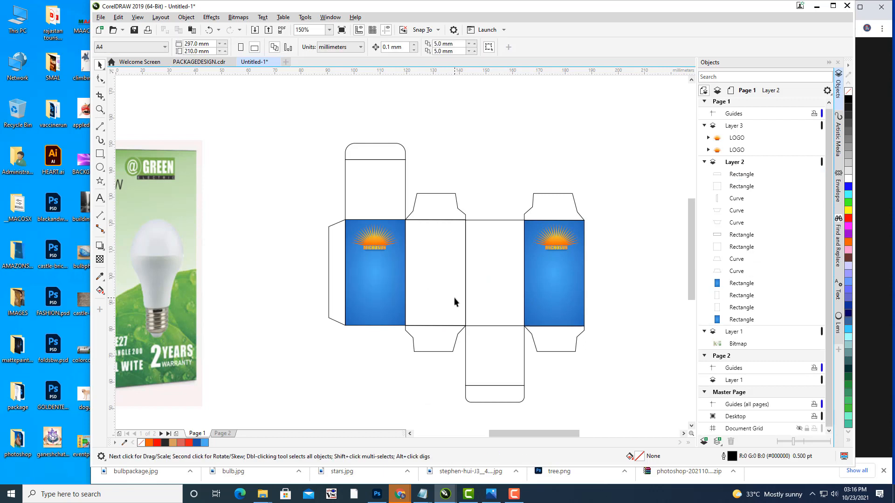
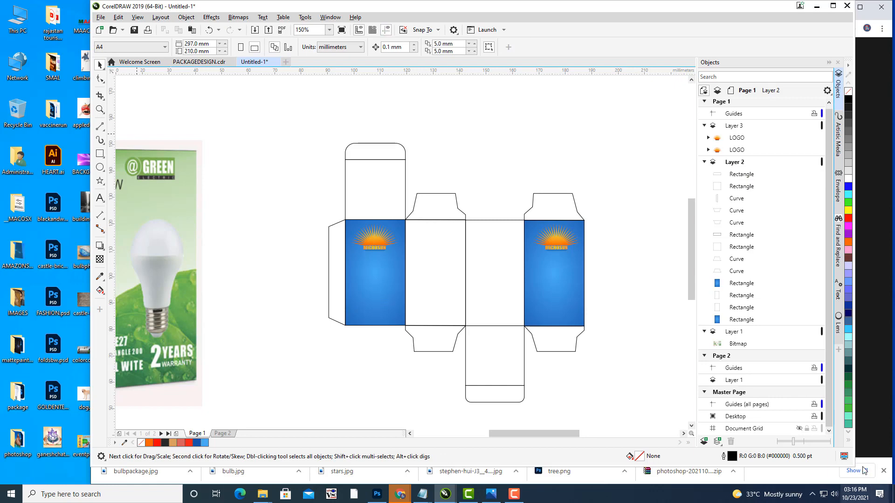
Step: Minimize CorelDRAW, the browser and the other folder windows to clear the desktop
{"action": "left_click", "coordinate": [818, 10]}
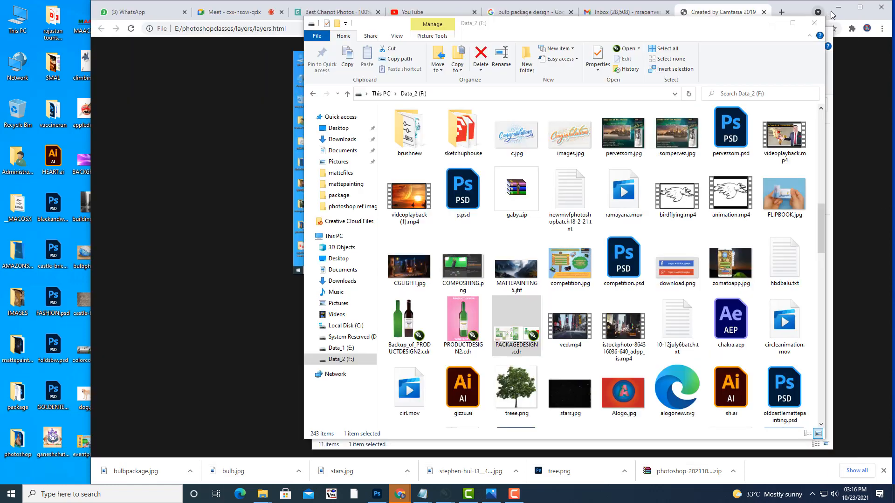
{"action": "left_click", "coordinate": [770, 21]}
{"action": "left_click", "coordinate": [834, 13]}
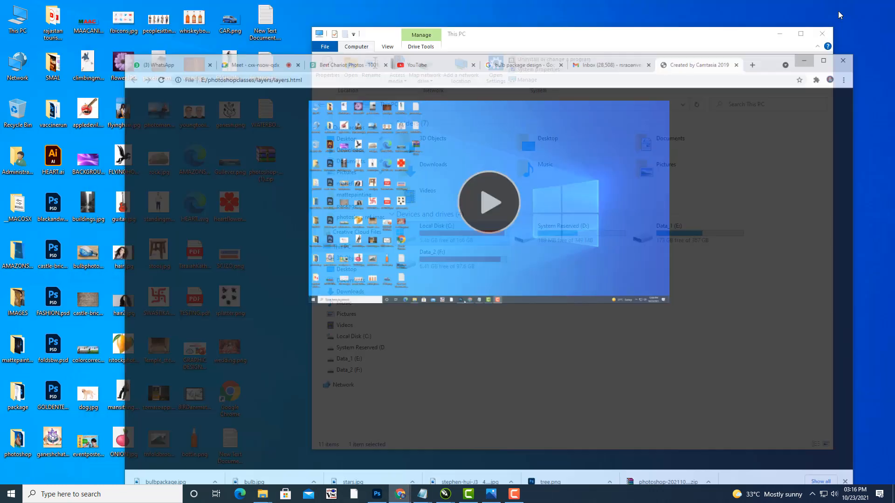
{"action": "left_click_drag", "start_coordinate": [592, 38], "coordinate": [599, 37]}
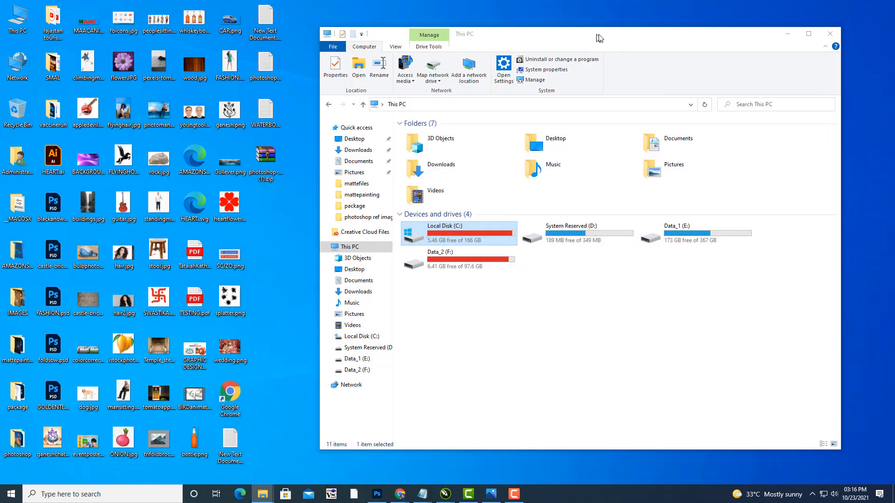
{"action": "left_click", "coordinate": [792, 34]}
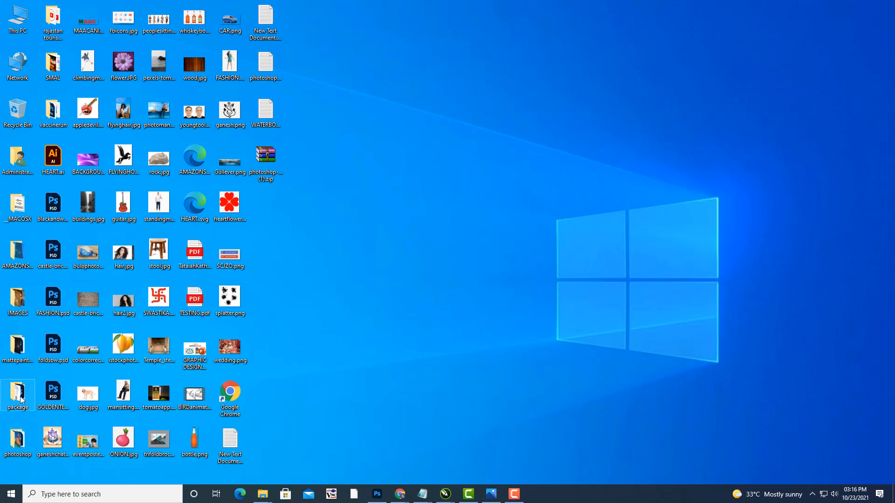
Step: Open bulb.jpg from the package folder in Adobe Photoshop 2021 via Open with
{"action": "key", "text": "Return"}
{"action": "left_click", "coordinate": [438, 161]}
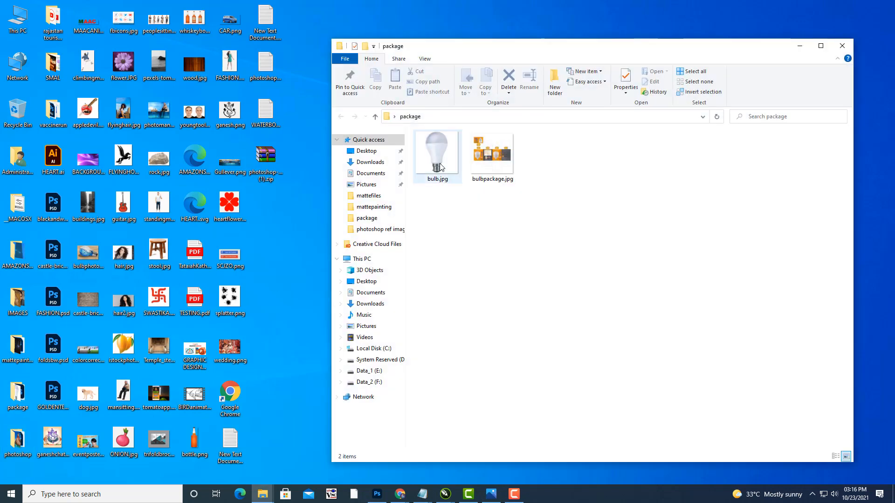
{"action": "right_click", "coordinate": [441, 167]}
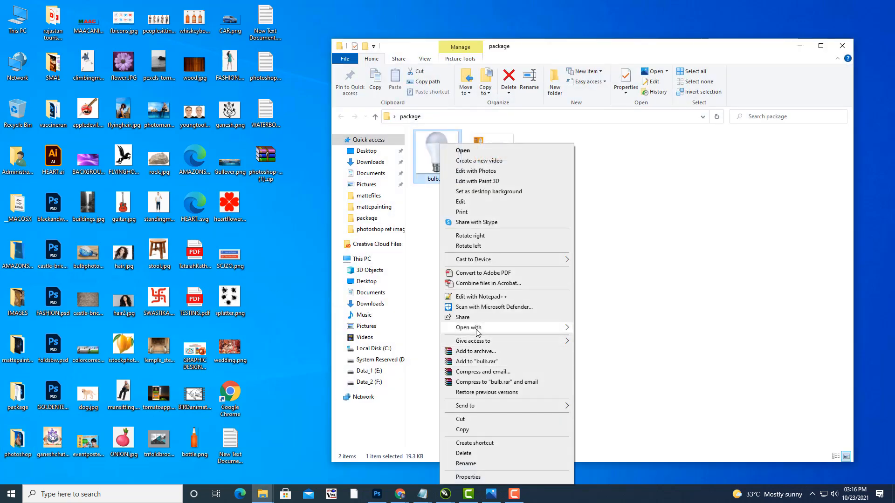
{"action": "mouse_move", "coordinate": [483, 329]}
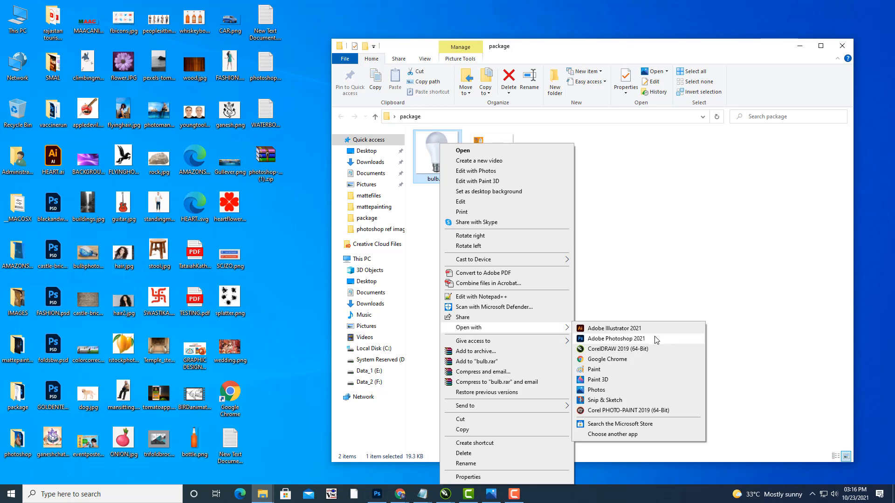
{"action": "left_click", "coordinate": [615, 338]}
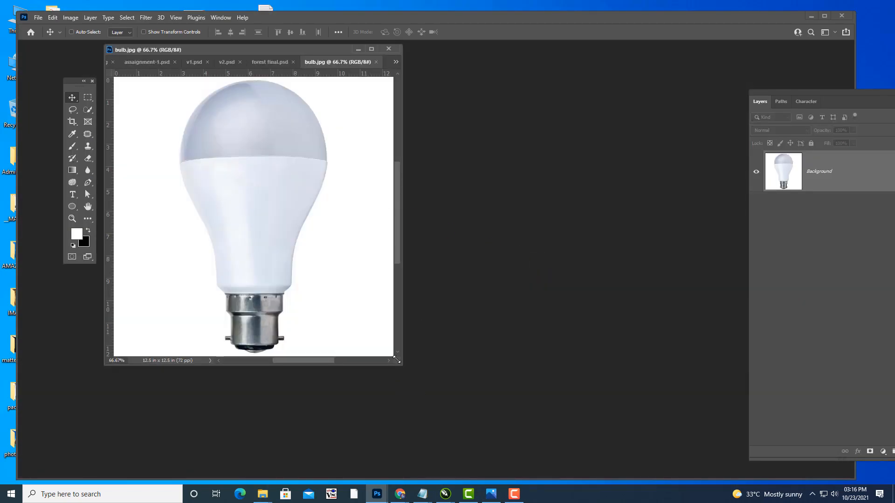
Step: Convert Background to Layer 0 and erase the white background with the Magic Eraser
{"action": "left_click_drag", "start_coordinate": [396, 360], "coordinate": [537, 424]}
{"action": "left_click_drag", "start_coordinate": [805, 91], "coordinate": [705, 80]}
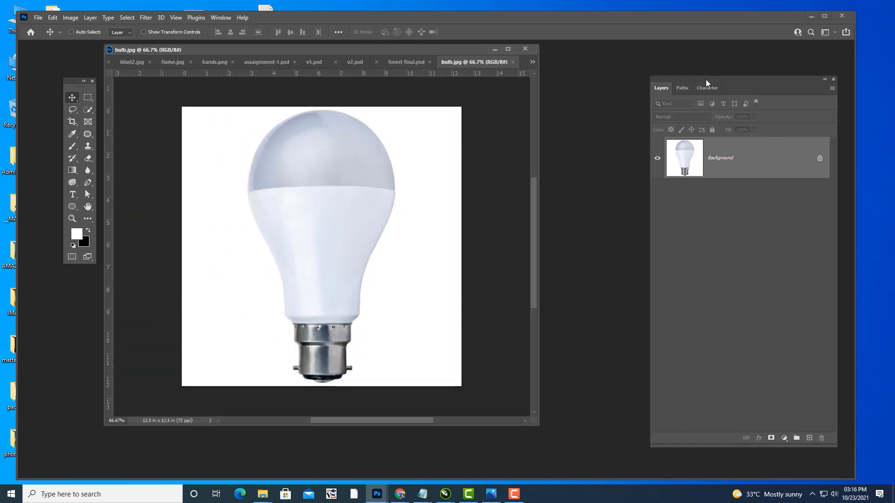
{"action": "double_click", "coordinate": [766, 152]}
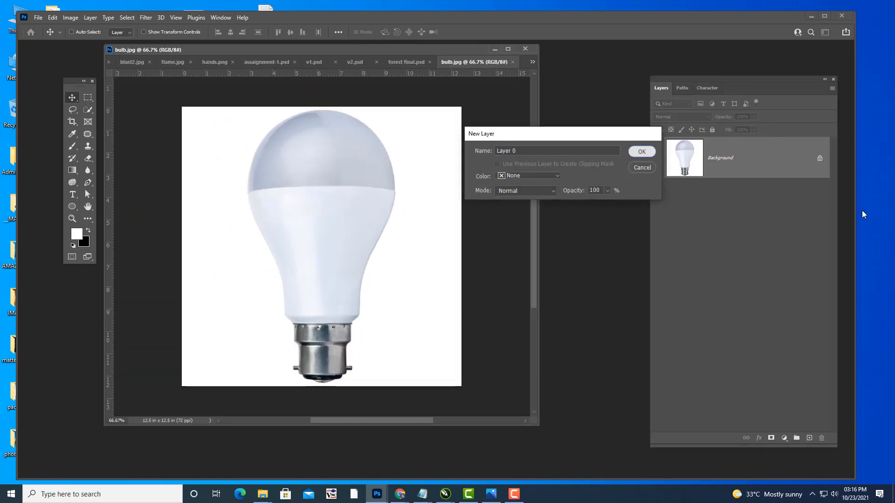
{"action": "left_click", "coordinate": [640, 151]}
{"action": "right_click", "coordinate": [87, 158]}
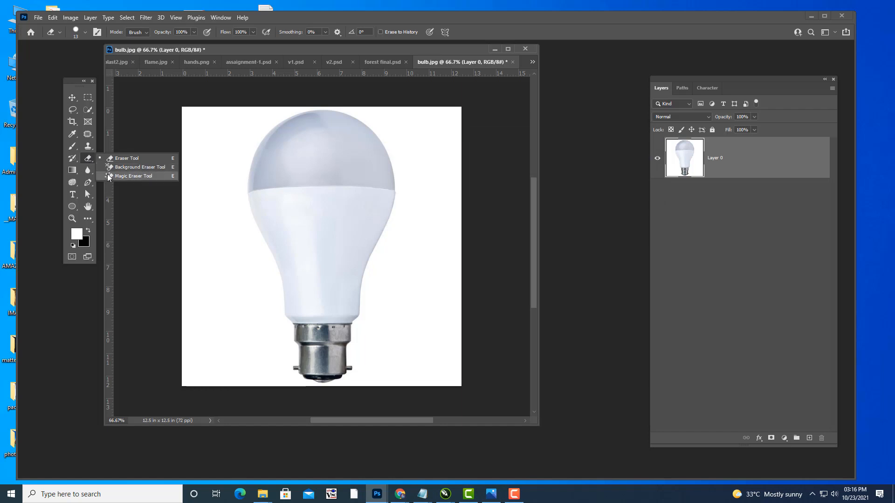
{"action": "left_click", "coordinate": [135, 176]}
{"action": "left_click", "coordinate": [194, 162]}
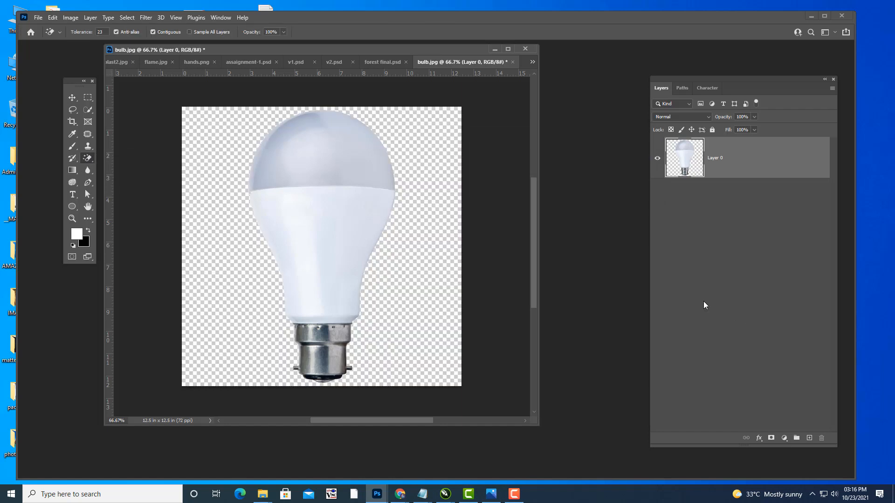
Step: Marquee a tall band around the bulb and crop the canvas to 7.903 × 12.5 in
{"action": "left_click", "coordinate": [88, 97]}
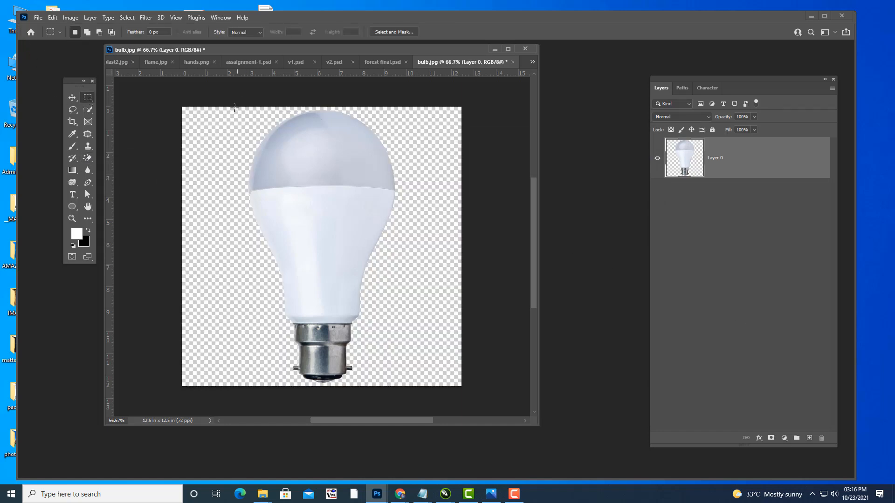
{"action": "left_click_drag", "start_coordinate": [235, 107], "coordinate": [409, 408]}
{"action": "left_click", "coordinate": [71, 18]}
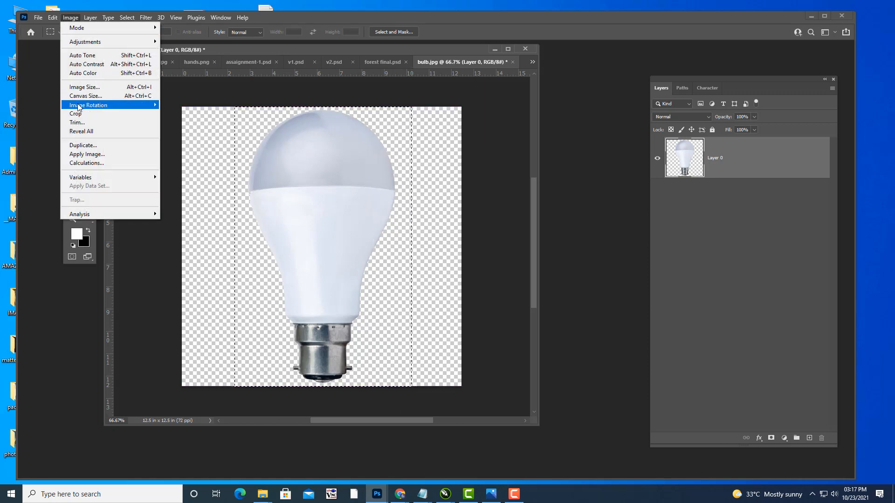
{"action": "left_click", "coordinate": [76, 114]}
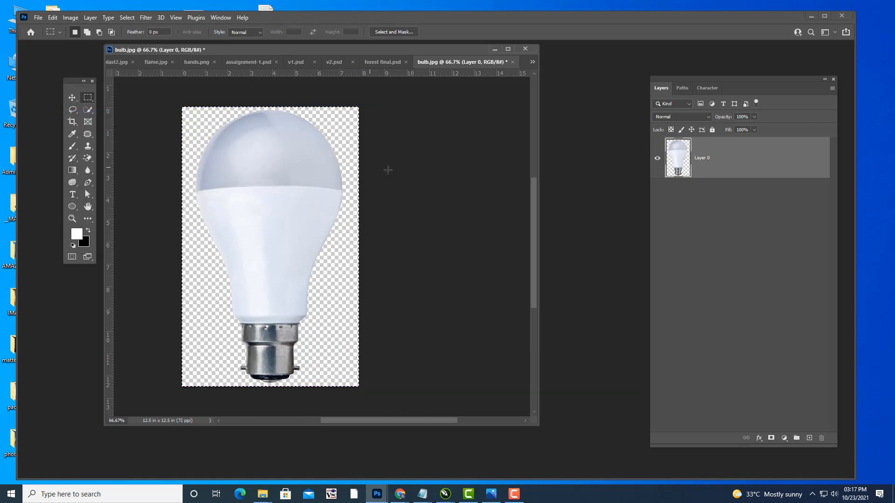
{"action": "left_click", "coordinate": [39, 19]}
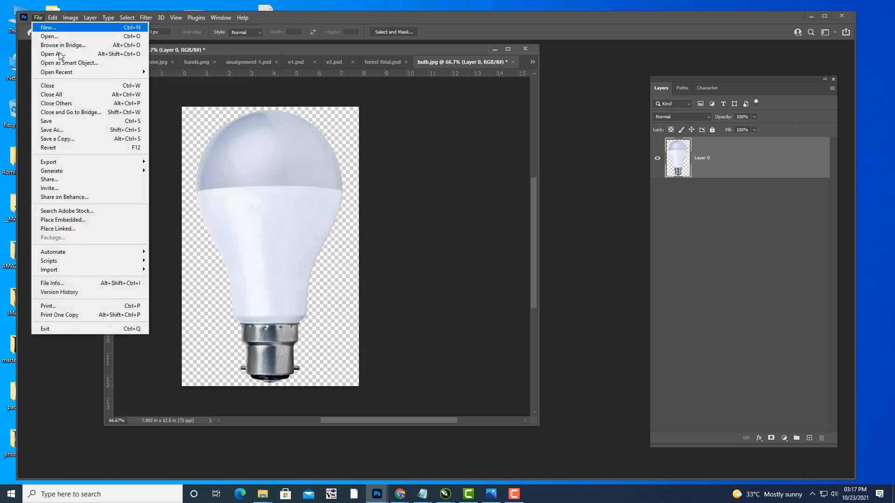
Step: Save a copy on this computer as Photoshop PSD named BULB in the package folder
{"action": "left_click", "coordinate": [78, 139]}
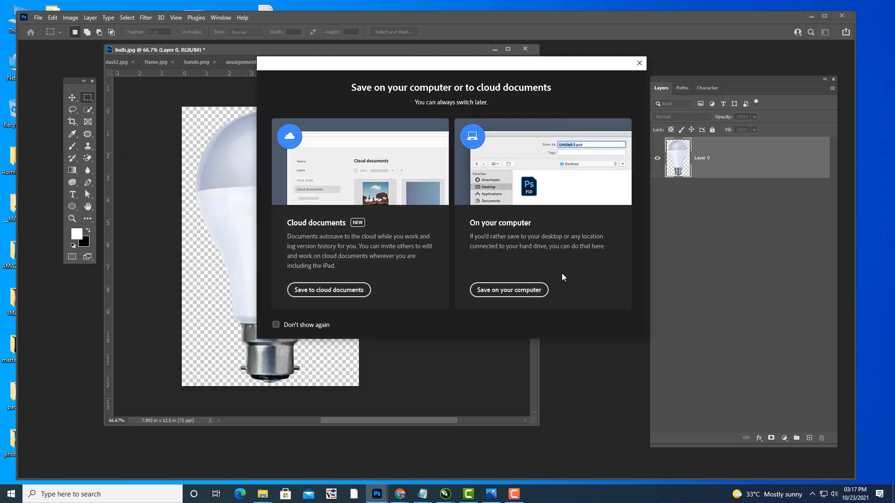
{"action": "left_click", "coordinate": [512, 290]}
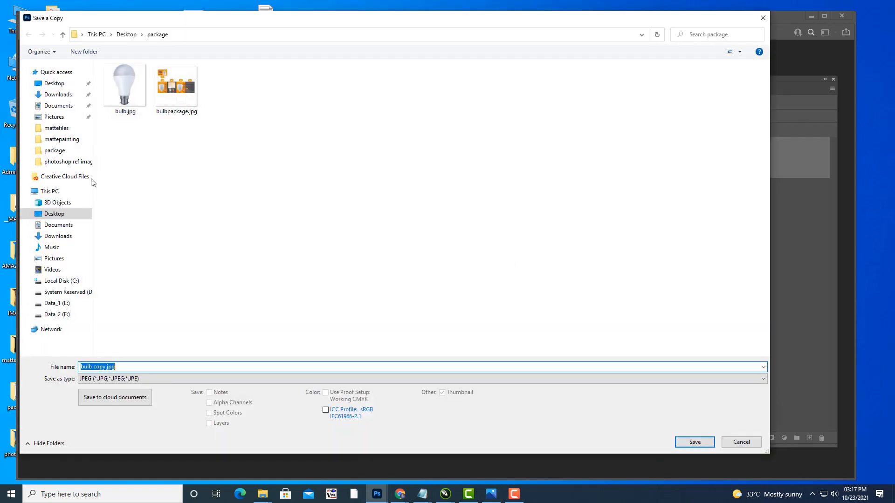
{"action": "left_click", "coordinate": [110, 380]}
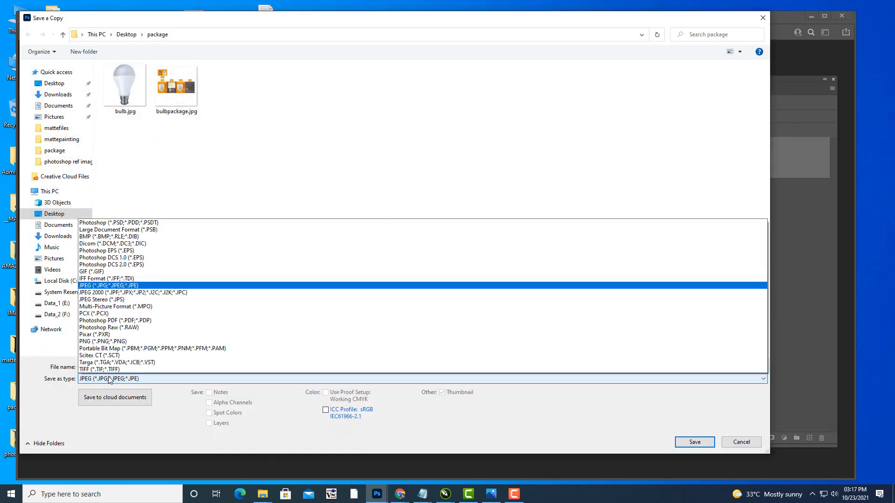
{"action": "left_click", "coordinate": [115, 226]}
{"action": "left_click", "coordinate": [135, 366]}
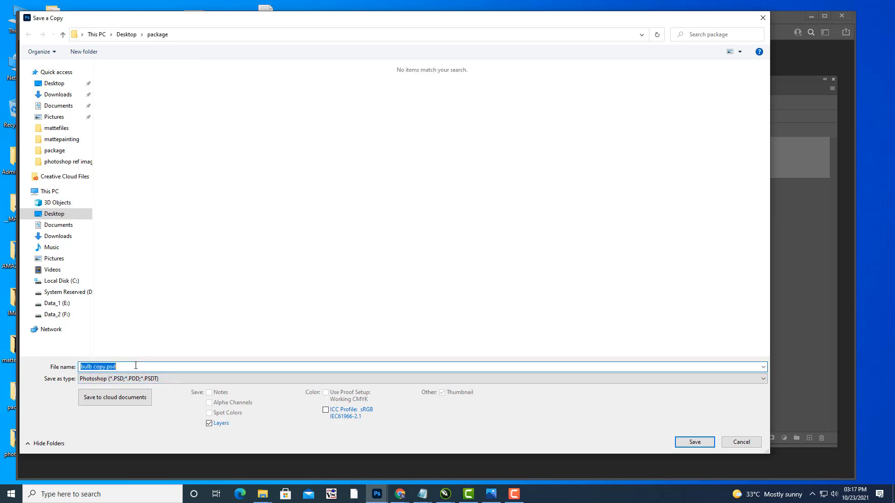
{"action": "type", "text": "V"}
{"action": "type", "text": "BU"}
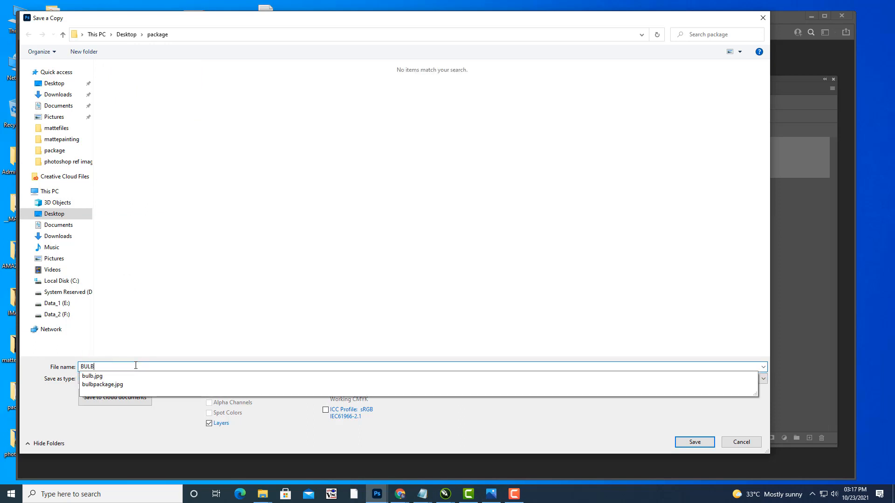
{"action": "type", "text": "LB"}
{"action": "left_click", "coordinate": [52, 376]}
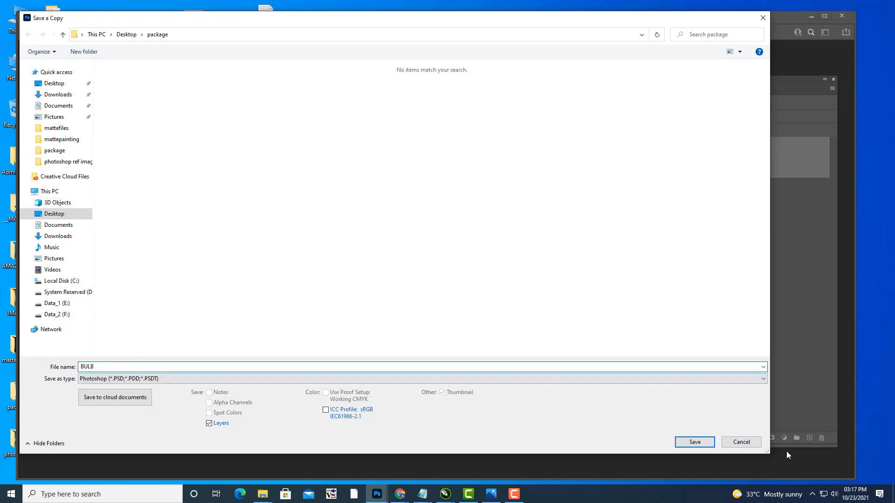
{"action": "left_click", "coordinate": [695, 442]}
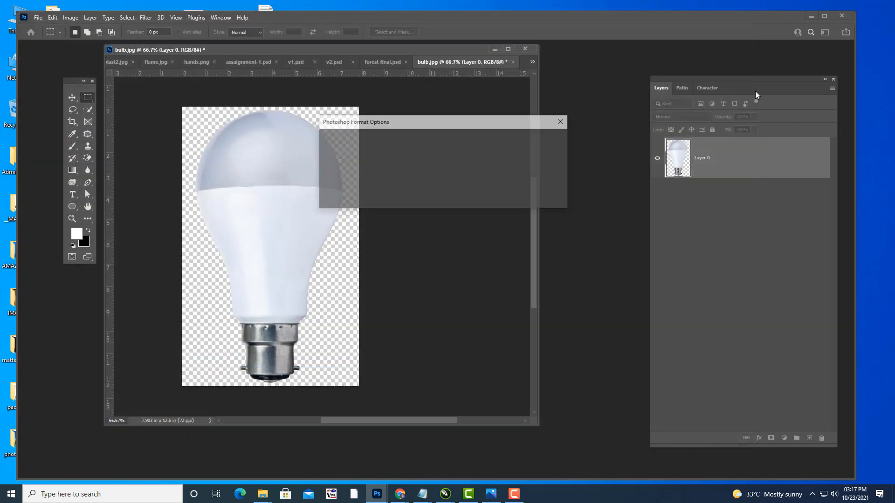
{"action": "left_click", "coordinate": [549, 138]}
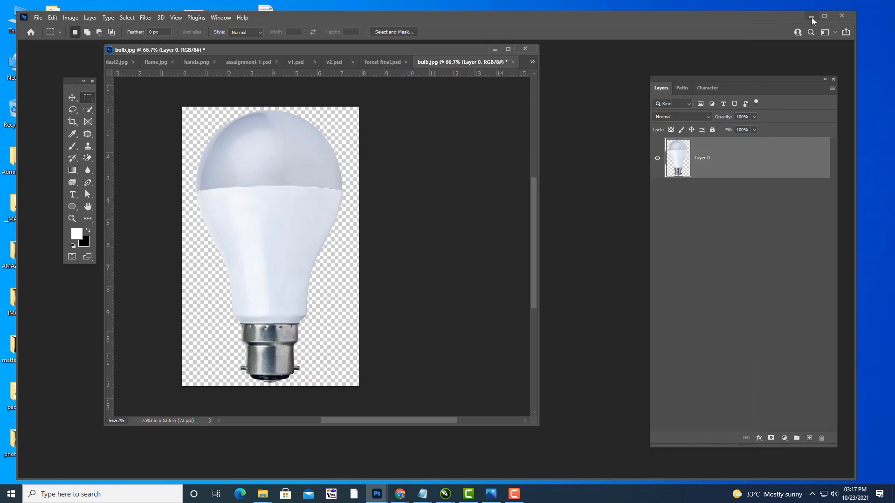
Step: Minimize Photoshop and the folder, returning to the Untitled-1 box dieline in CorelDRAW
{"action": "left_click", "coordinate": [811, 17]}
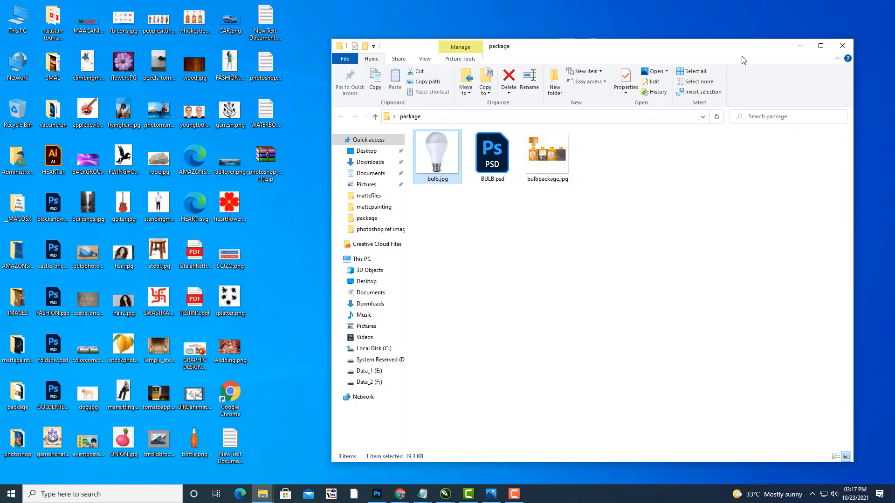
{"action": "left_click", "coordinate": [800, 46]}
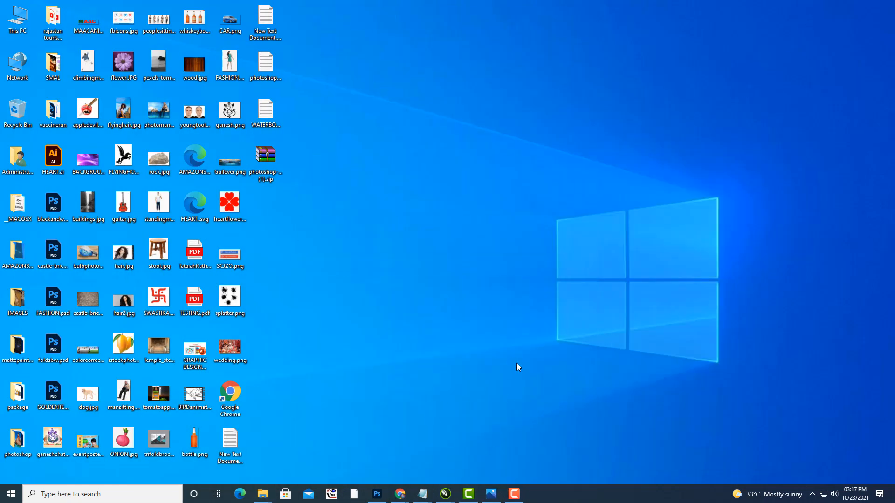
{"action": "mouse_move", "coordinate": [446, 494]}
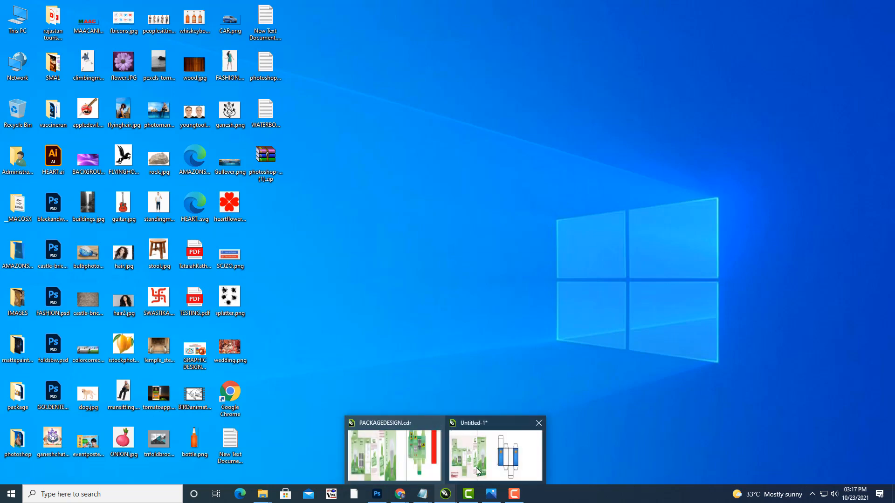
{"action": "left_click", "coordinate": [506, 454]}
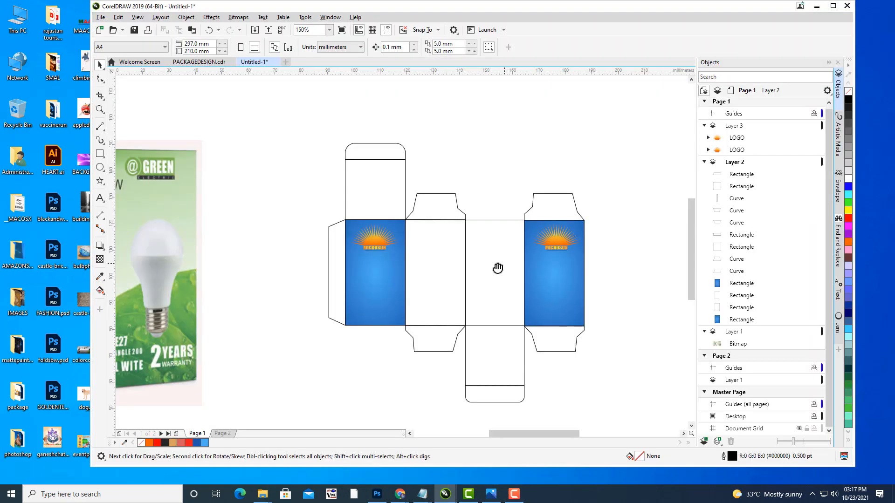
{"action": "left_click_drag", "start_coordinate": [498, 267], "coordinate": [472, 274]}
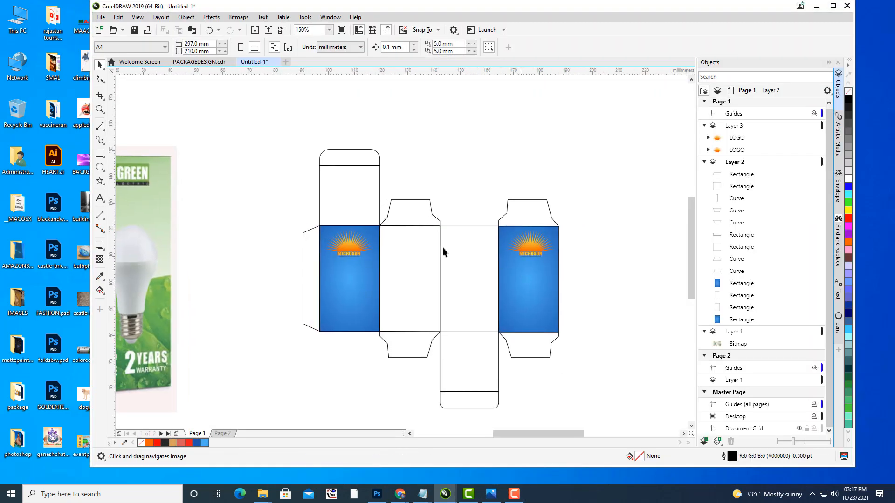
{"action": "left_click_drag", "start_coordinate": [442, 247], "coordinate": [534, 237]}
Step: Import BULB.psd from the package folder instead of bulb.jpg
{"action": "left_click", "coordinate": [102, 19]}
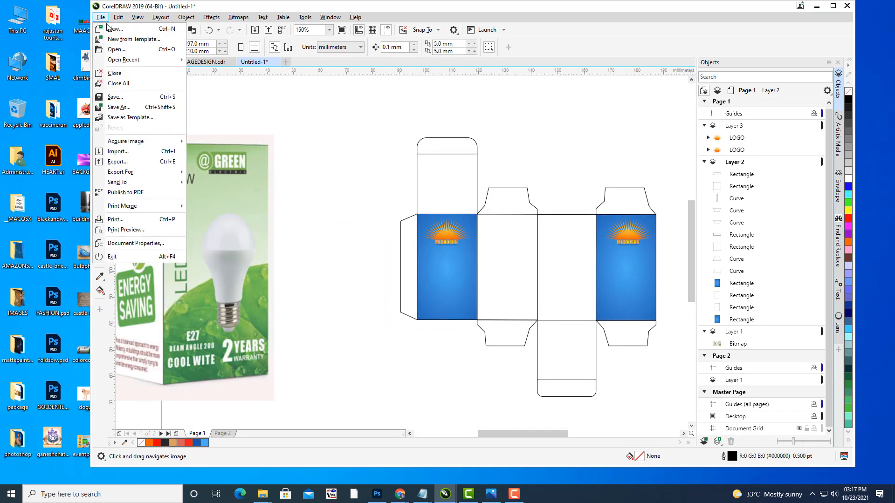
{"action": "left_click", "coordinate": [128, 154]}
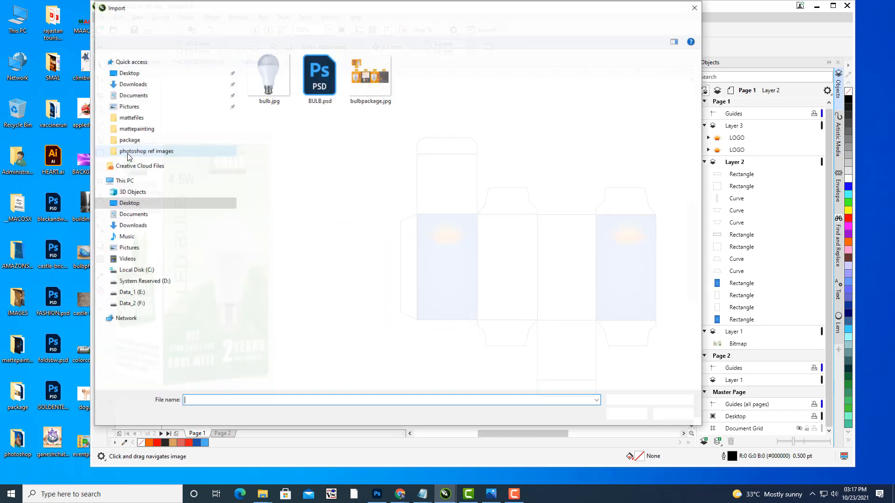
{"action": "left_click", "coordinate": [265, 62]}
{"action": "left_click", "coordinate": [326, 91]}
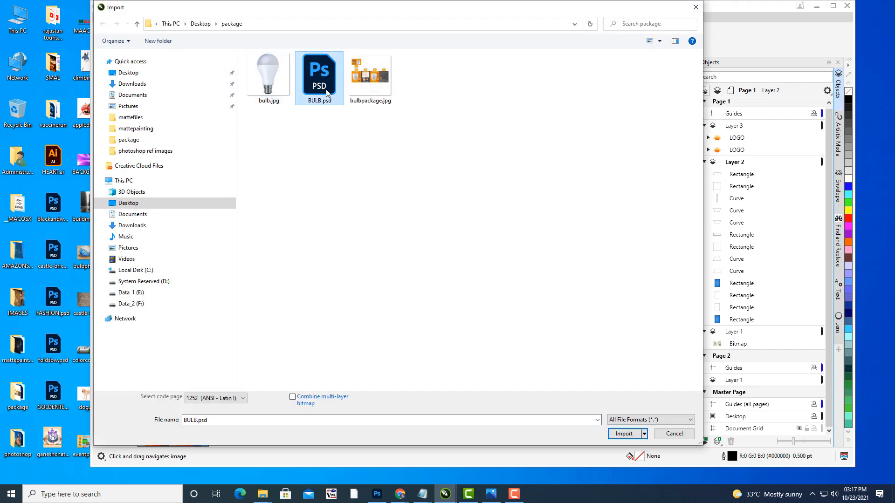
{"action": "left_click", "coordinate": [624, 433]}
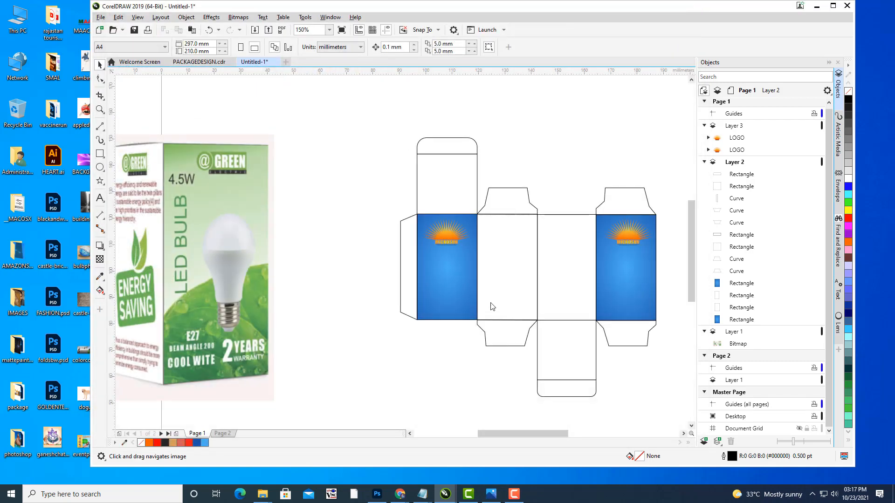
Step: Place the bulb and scale it to about 6.6%, positioned below the MICROSUN logo
{"action": "left_click", "coordinate": [451, 271]}
{"action": "left_click_drag", "start_coordinate": [645, 341], "coordinate": [464, 189]}
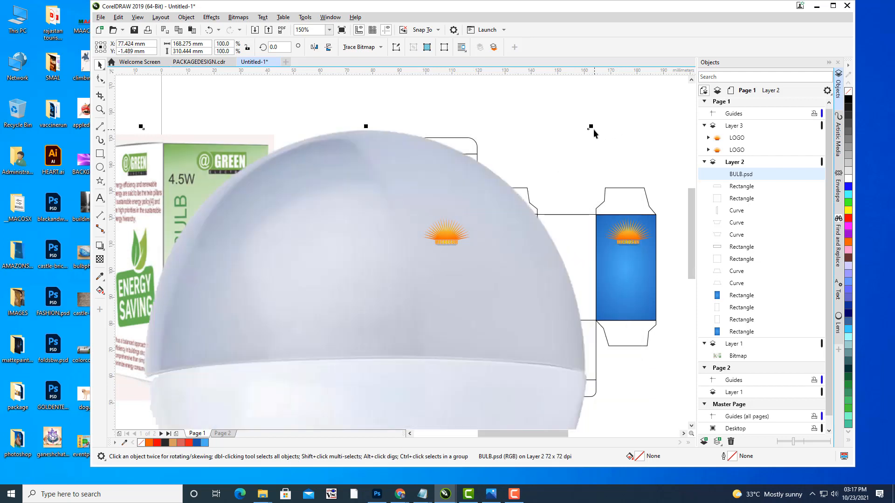
{"action": "left_click_drag", "start_coordinate": [592, 126], "coordinate": [434, 414]}
{"action": "left_click_drag", "start_coordinate": [371, 418], "coordinate": [492, 116]}
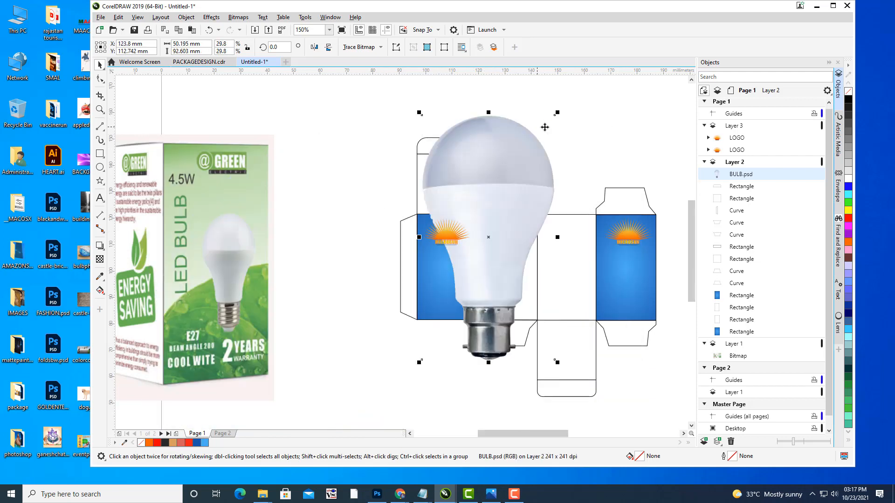
{"action": "left_click_drag", "start_coordinate": [558, 111], "coordinate": [515, 197]}
{"action": "left_click_drag", "start_coordinate": [481, 225], "coordinate": [446, 263]}
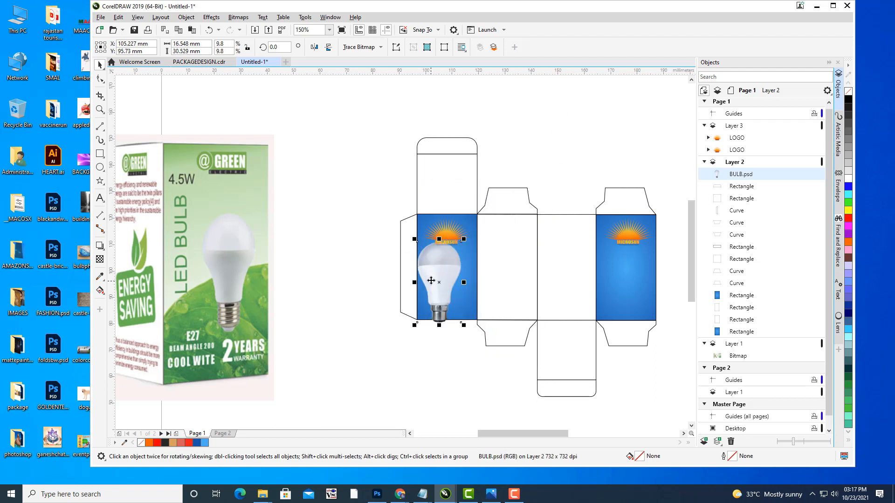
{"action": "scroll", "coordinate": [437, 276], "scroll_direction": "up", "scroll_amount": 1}
{"action": "left_click_drag", "start_coordinate": [488, 206], "coordinate": [465, 242]}
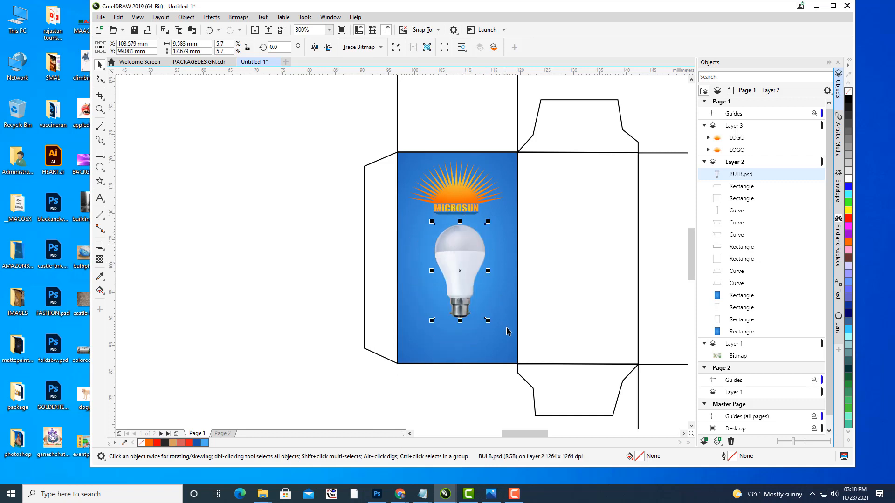
{"action": "left_click_drag", "start_coordinate": [487, 320], "coordinate": [498, 335]}
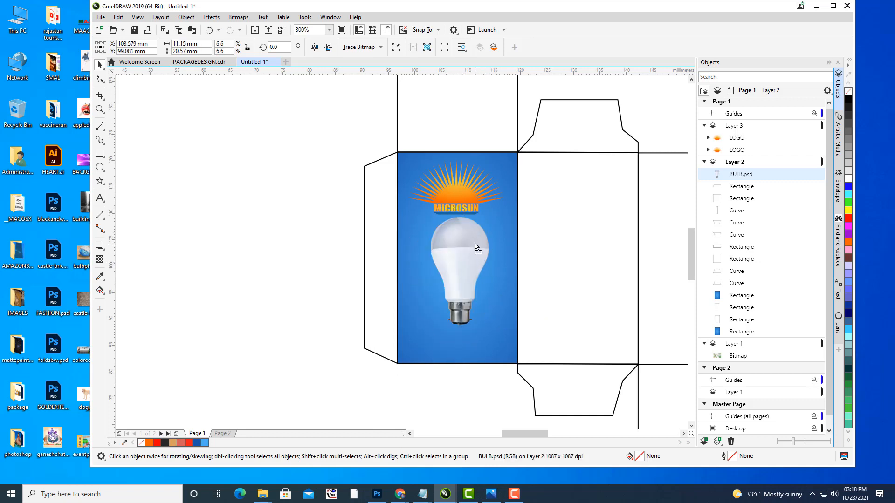
{"action": "left_click_drag", "start_coordinate": [475, 246], "coordinate": [487, 225]}
Step: Nudge the bulb slightly further right on the blue front panel
{"action": "left_click", "coordinate": [290, 173]}
{"action": "left_click_drag", "start_coordinate": [415, 180], "coordinate": [248, 153]}
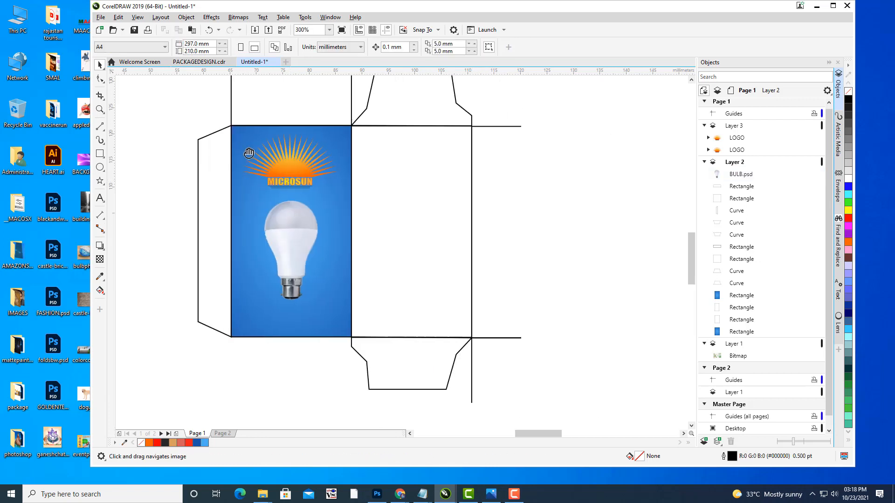
{"action": "scroll", "coordinate": [428, 175], "scroll_direction": "down", "scroll_amount": 5}
{"action": "left_click", "coordinate": [318, 249]}
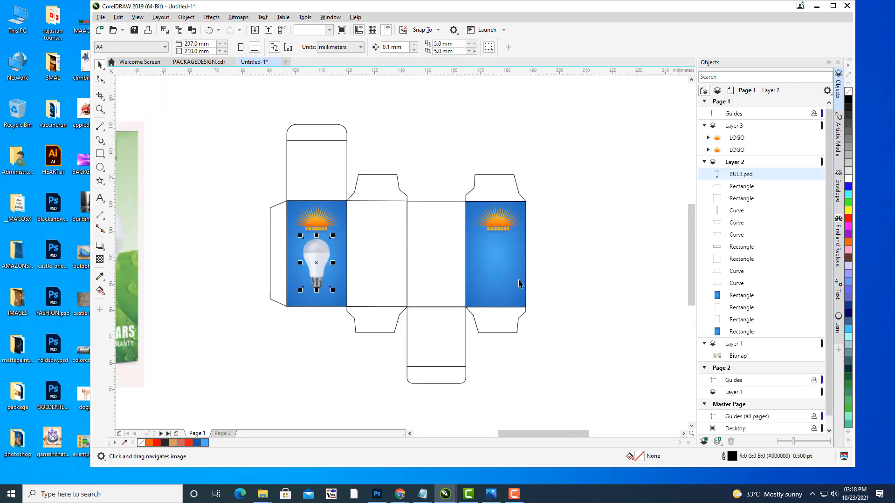
{"action": "scroll", "coordinate": [552, 249], "scroll_direction": "down", "scroll_amount": 4}
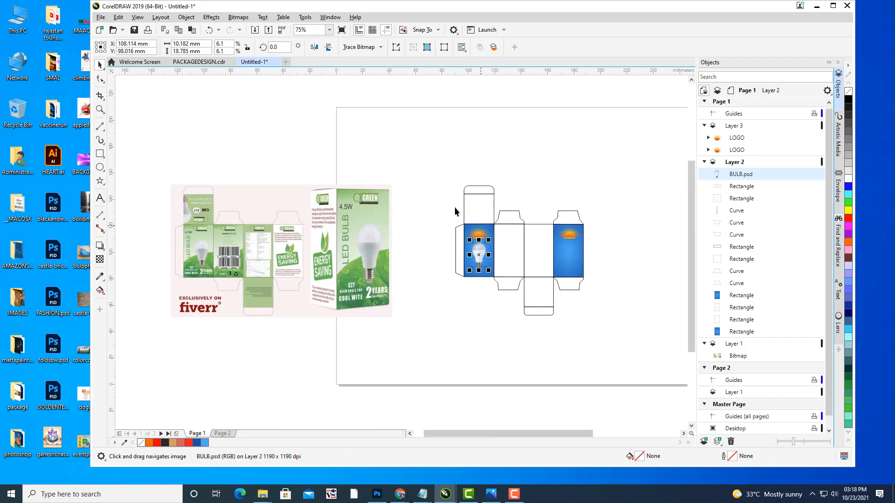
{"action": "left_click", "coordinate": [421, 225]}
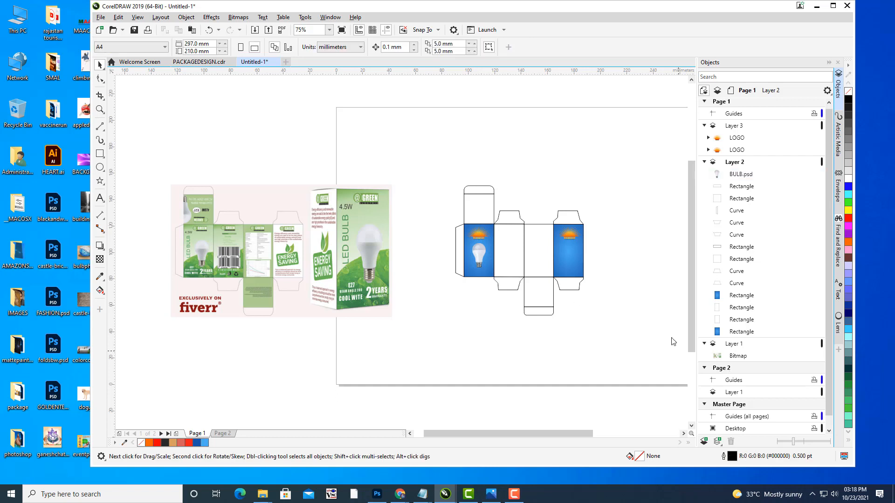
{"action": "scroll", "coordinate": [560, 243], "scroll_direction": "up", "scroll_amount": 2}
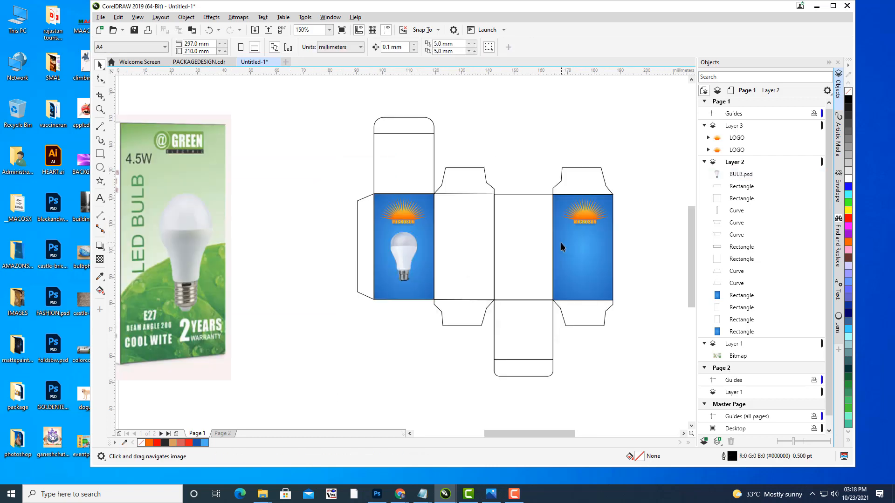
{"action": "scroll", "coordinate": [406, 241], "scroll_direction": "up", "scroll_amount": 2}
{"action": "left_click", "coordinate": [406, 242]}
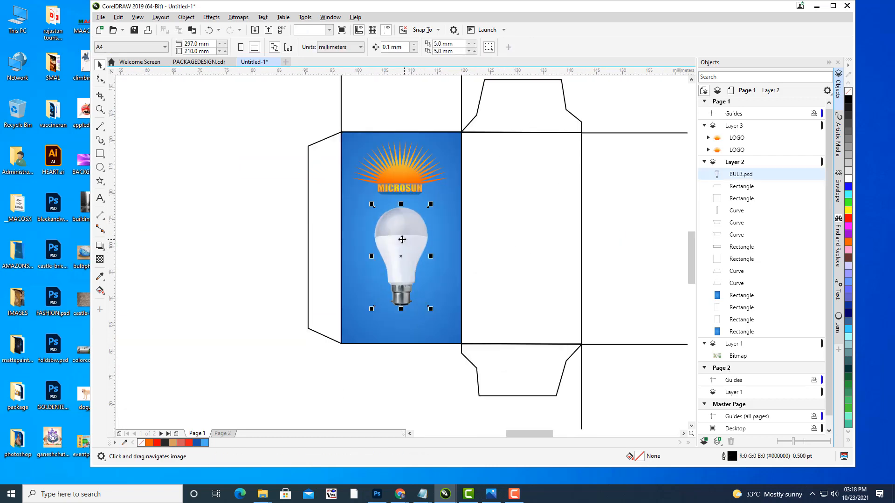
{"action": "mouse_move", "coordinate": [423, 238]}
{"action": "left_mouse_down"}
{"action": "mouse_move", "coordinate": [408, 235]}
{"action": "mouse_move", "coordinate": [437, 237]}
{"action": "mouse_move", "coordinate": [428, 237]}
{"action": "left_mouse_up"}
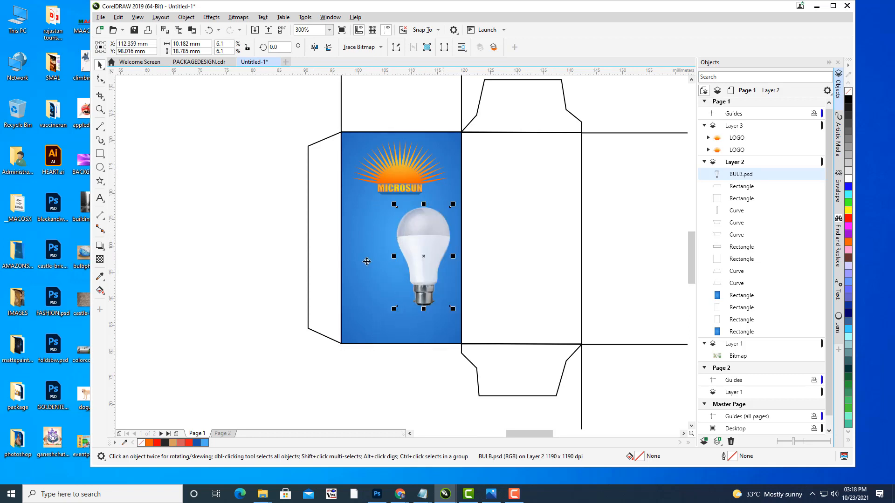
{"action": "left_click", "coordinate": [251, 219]}
Step: Pan and zoom to recentre the view on the blue front panel
{"action": "left_click_drag", "start_coordinate": [338, 181], "coordinate": [381, 208]}
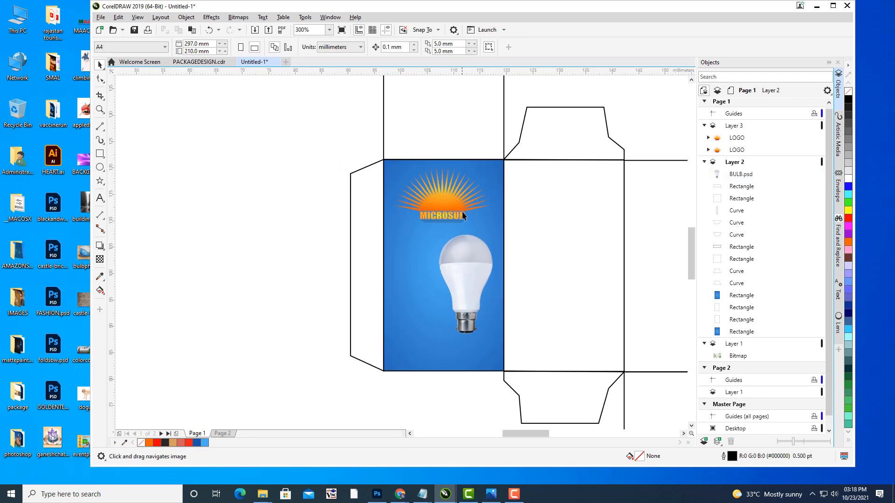
{"action": "scroll", "coordinate": [463, 215], "scroll_direction": "down", "scroll_amount": 3}
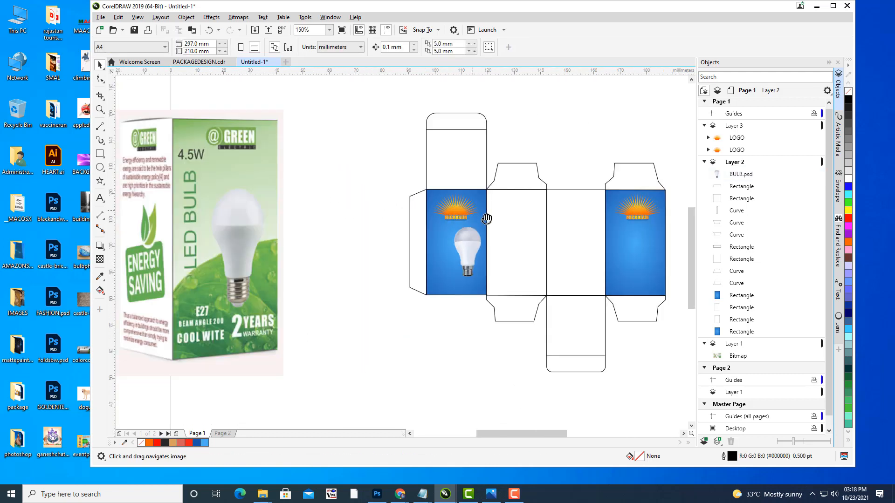
{"action": "left_click_drag", "start_coordinate": [486, 218], "coordinate": [559, 229]}
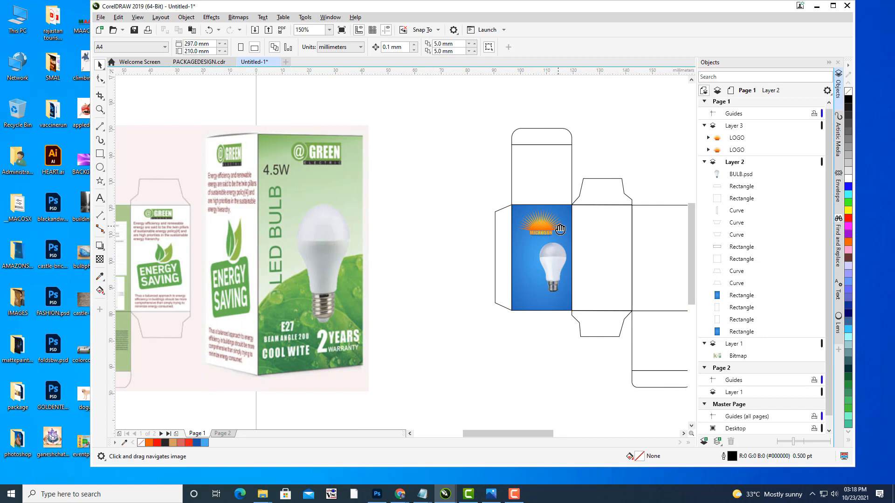
{"action": "left_click_drag", "start_coordinate": [559, 229], "coordinate": [368, 180]}
{"action": "scroll", "coordinate": [368, 180], "scroll_direction": "up", "scroll_amount": 3}
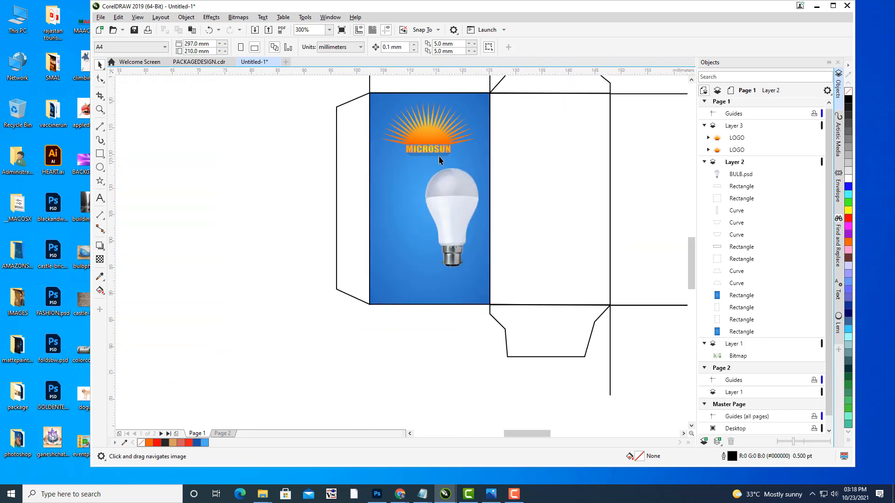
{"action": "left_click_drag", "start_coordinate": [455, 166], "coordinate": [458, 186]}
{"action": "left_click_drag", "start_coordinate": [550, 209], "coordinate": [568, 223]}
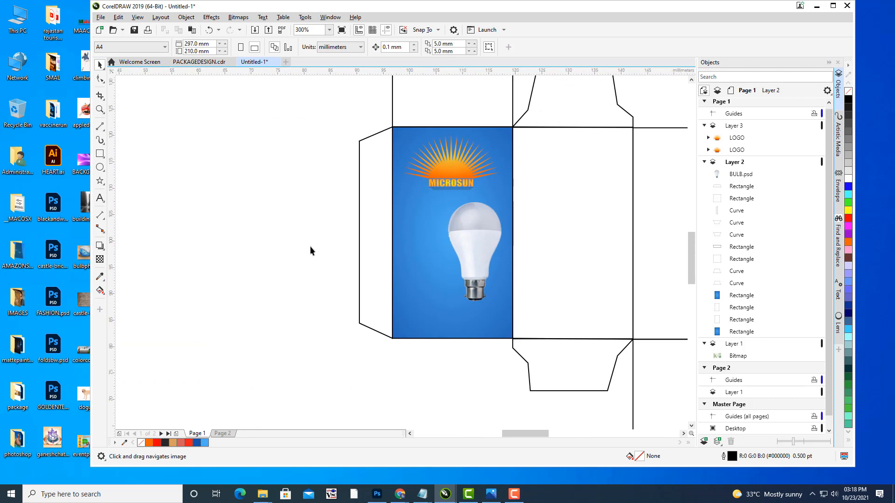
{"action": "left_click", "coordinate": [100, 199]}
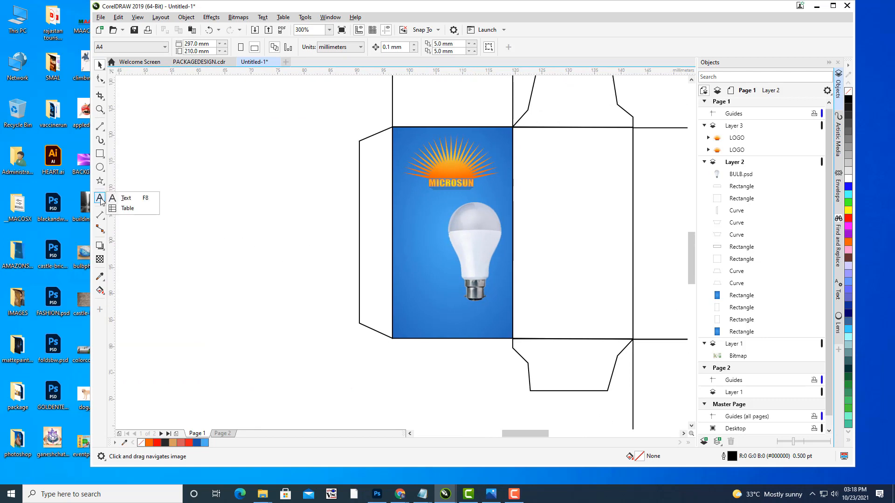
Step: Start text on the blue front panel, typing L, E, D one per line
{"action": "left_click", "coordinate": [125, 198]}
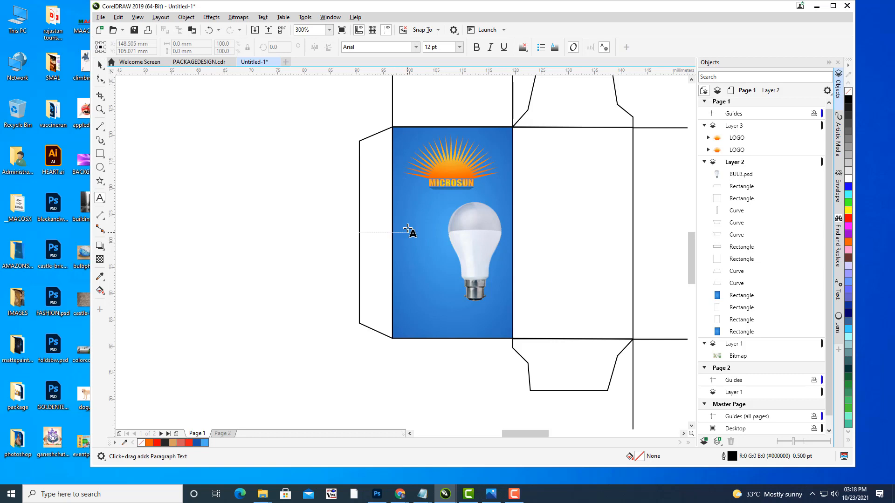
{"action": "left_click", "coordinate": [408, 229]}
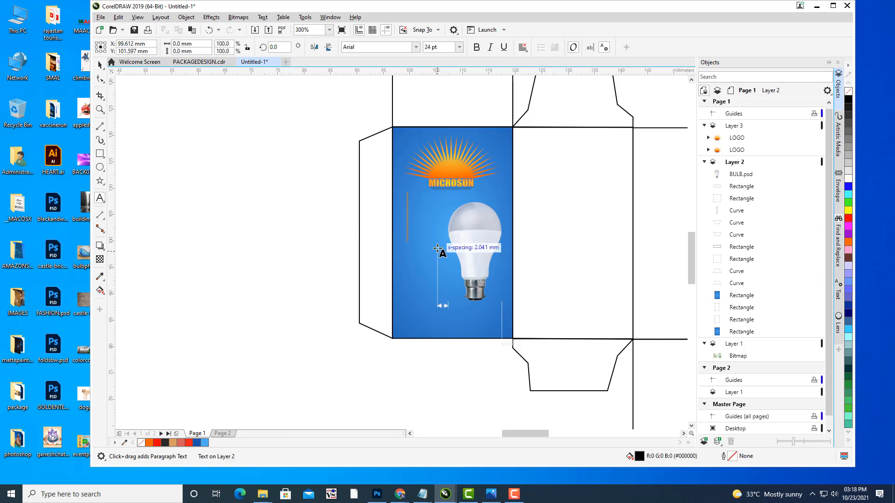
{"action": "type", "text": "L "}
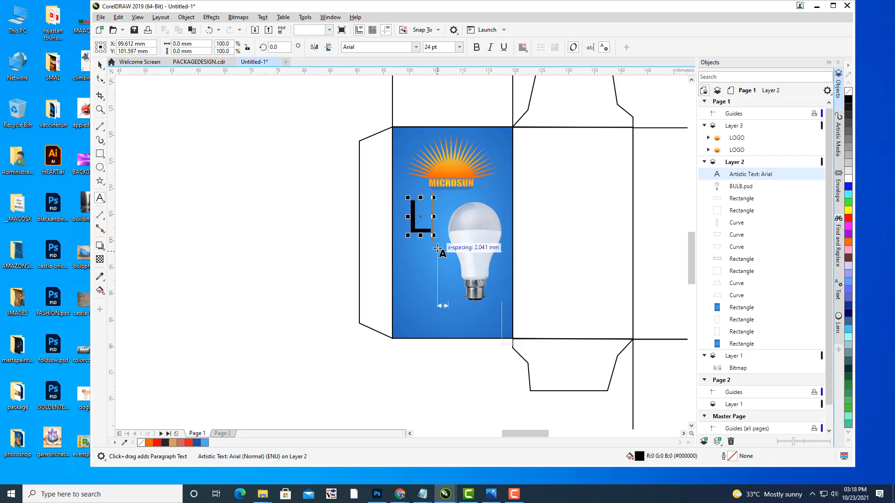
{"action": "type", "text": "E "}
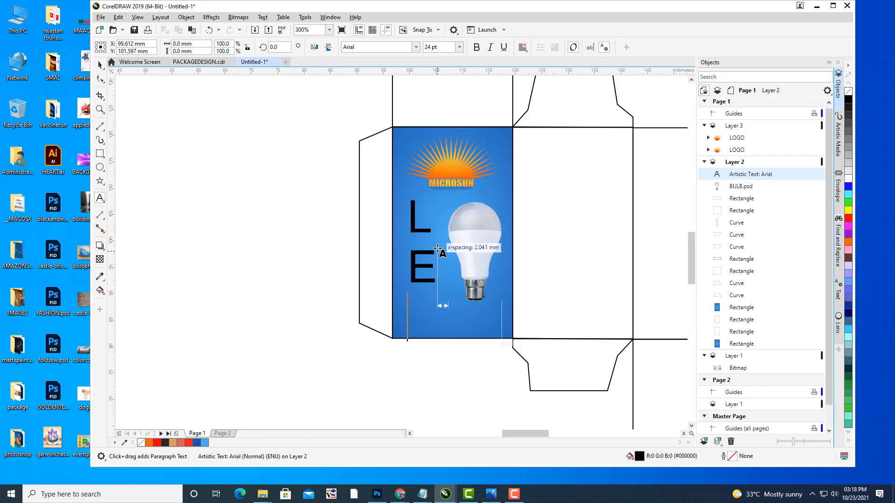
{"action": "type", "text": "D"}
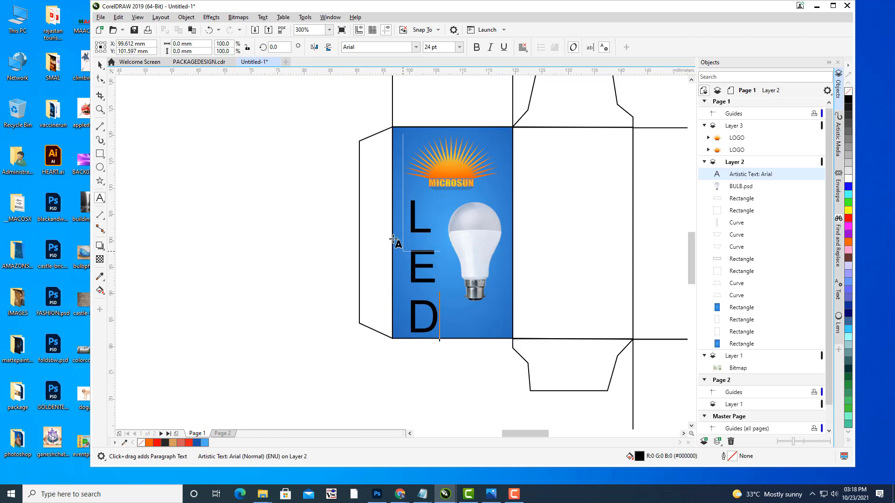
{"action": "scroll", "coordinate": [394, 244], "scroll_direction": "down", "scroll_amount": 2}
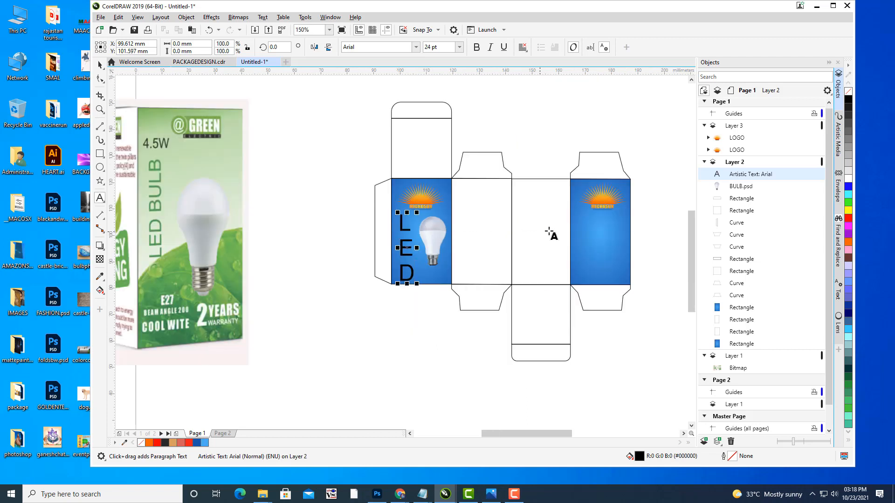
{"action": "scroll", "coordinate": [431, 222], "scroll_direction": "up", "scroll_amount": 2}
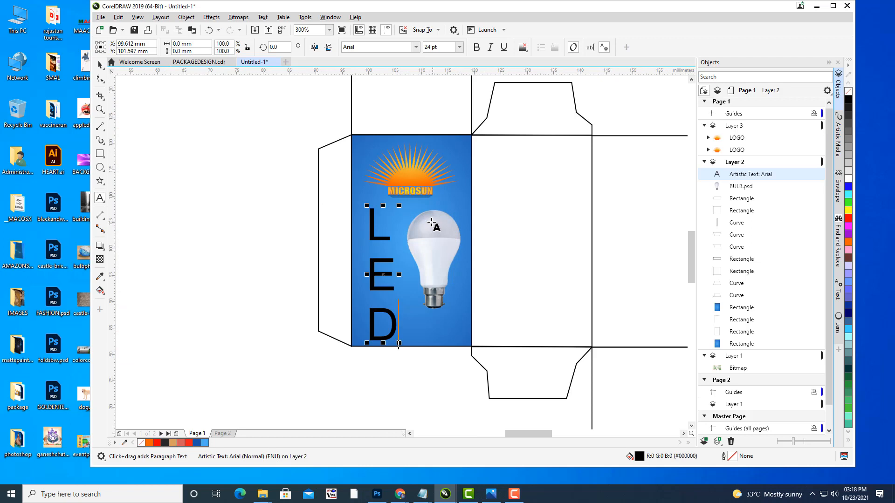
Step: Add B, U, L, B on new lines to complete the vertical LEDBULB text
{"action": "key", "text": "Return"}
{"action": "type", "text": "B"}
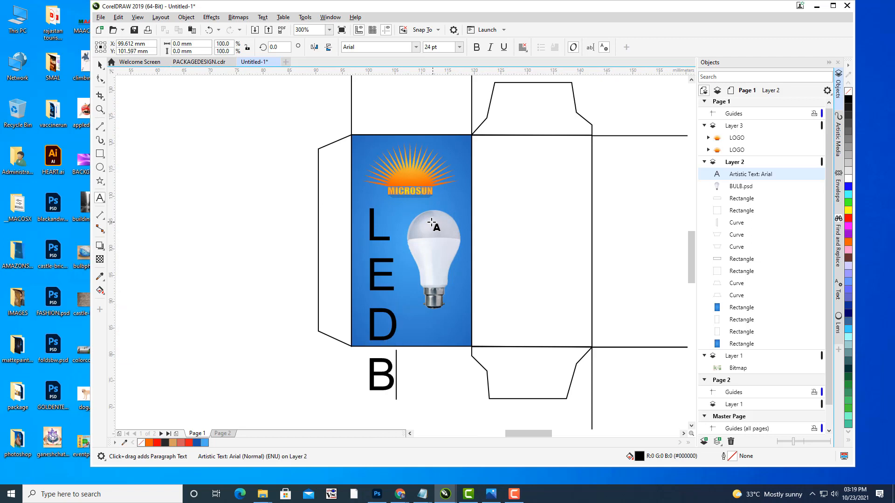
{"action": "key", "text": "Return"}
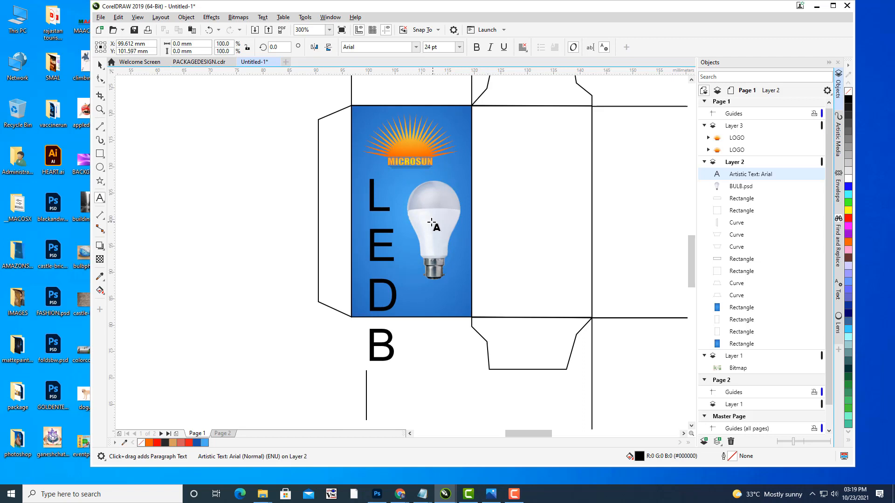
{"action": "scroll", "coordinate": [425, 114], "scroll_direction": "down", "scroll_amount": 2}
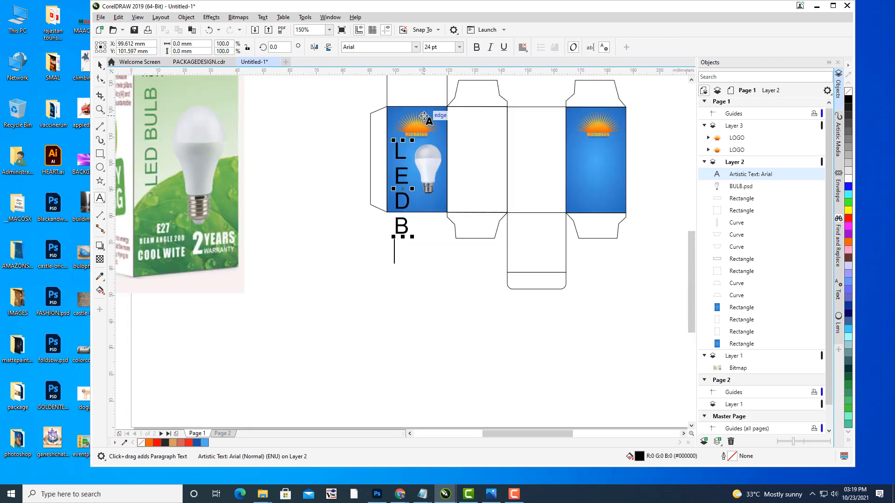
{"action": "scroll", "coordinate": [423, 116], "scroll_direction": "up", "scroll_amount": 2}
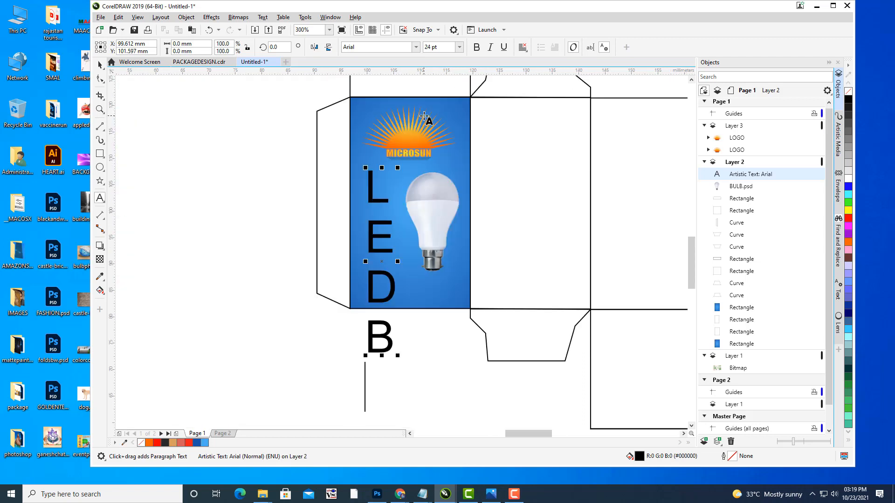
{"action": "type", "text": "U"}
{"action": "key", "text": "Return"}
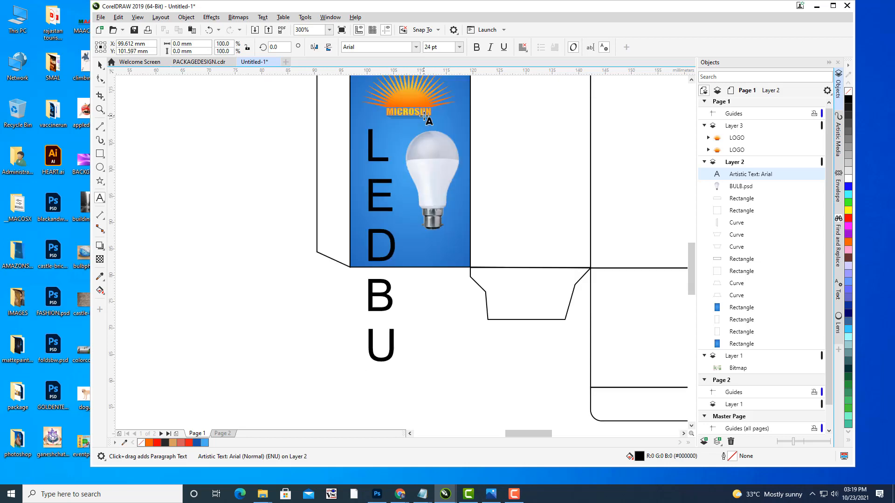
{"action": "type", "text": "L"}
{"action": "key", "text": "Return"}
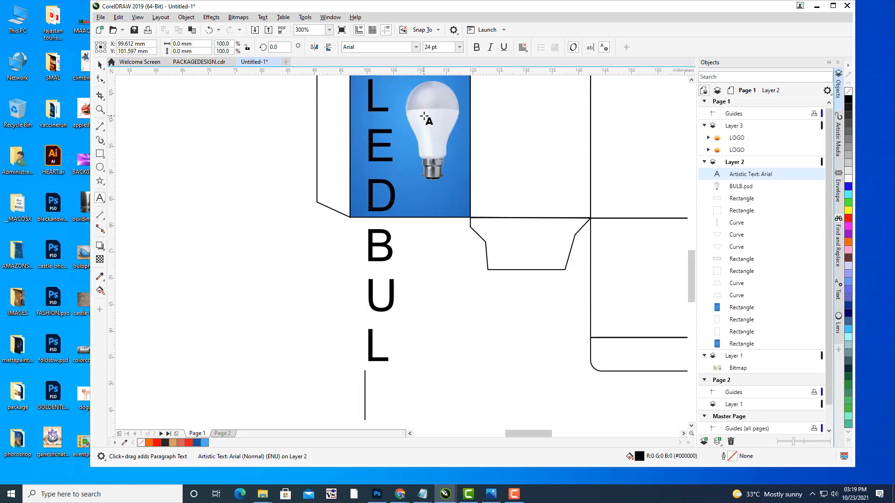
{"action": "type", "text": "B"}
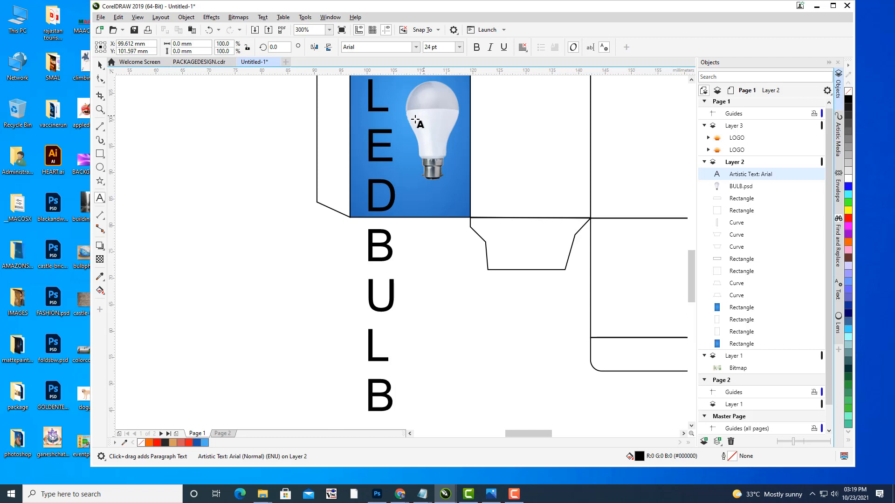
{"action": "scroll", "coordinate": [389, 119], "scroll_direction": "down", "scroll_amount": 2}
{"action": "left_click_drag", "start_coordinate": [452, 126], "coordinate": [462, 220]}
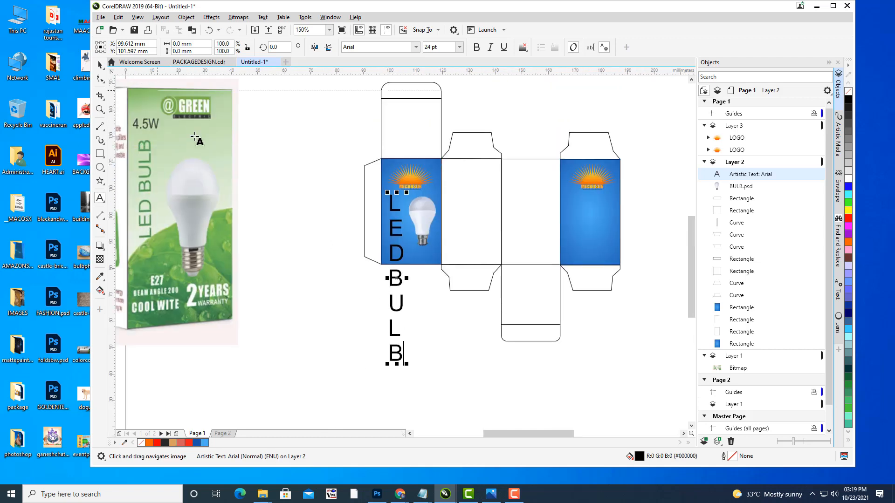
Step: Shrink and move the LEDBULB text onto the panel and set it in Impact
{"action": "left_click", "coordinate": [101, 65]}
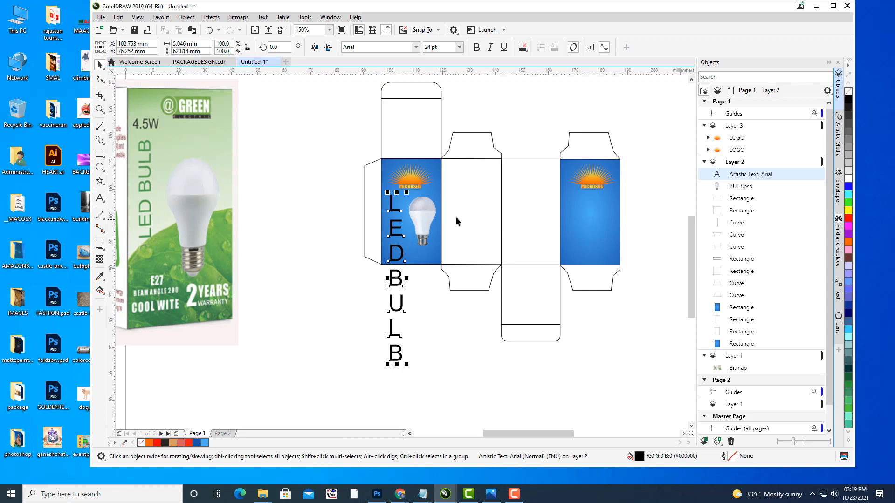
{"action": "left_click_drag", "start_coordinate": [408, 190], "coordinate": [404, 222]}
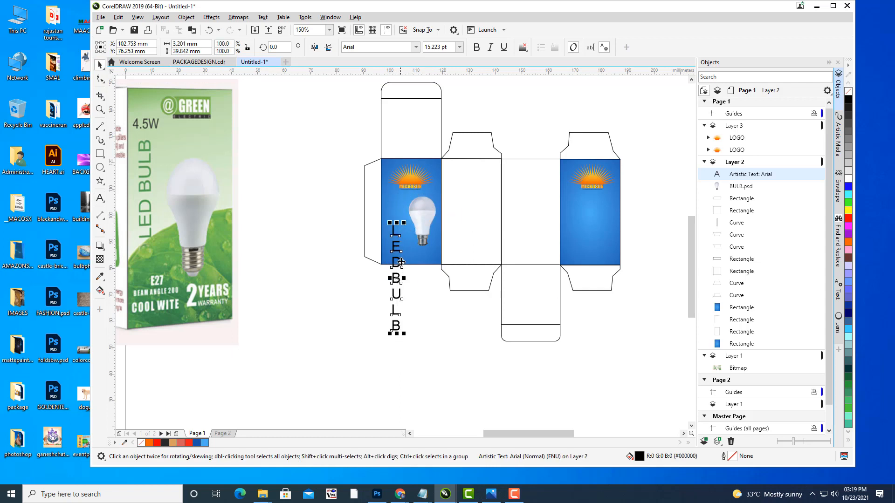
{"action": "left_click_drag", "start_coordinate": [401, 263], "coordinate": [402, 198]}
{"action": "scroll", "coordinate": [417, 160], "scroll_direction": "up", "scroll_amount": 2}
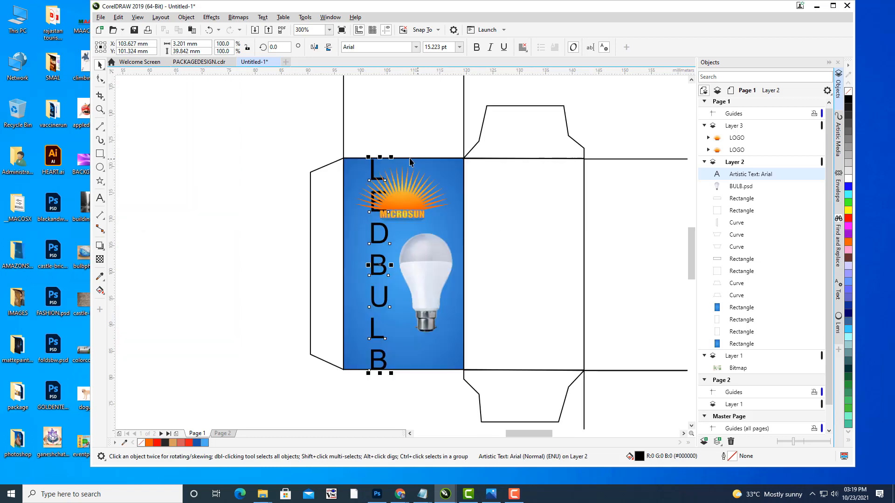
{"action": "left_click_drag", "start_coordinate": [393, 155], "coordinate": [382, 242]}
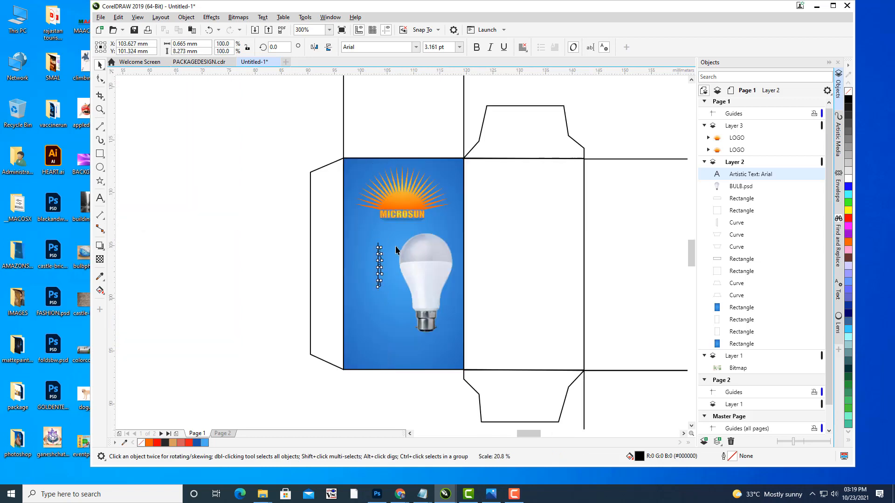
{"action": "scroll", "coordinate": [396, 246], "scroll_direction": "up", "scroll_amount": 2}
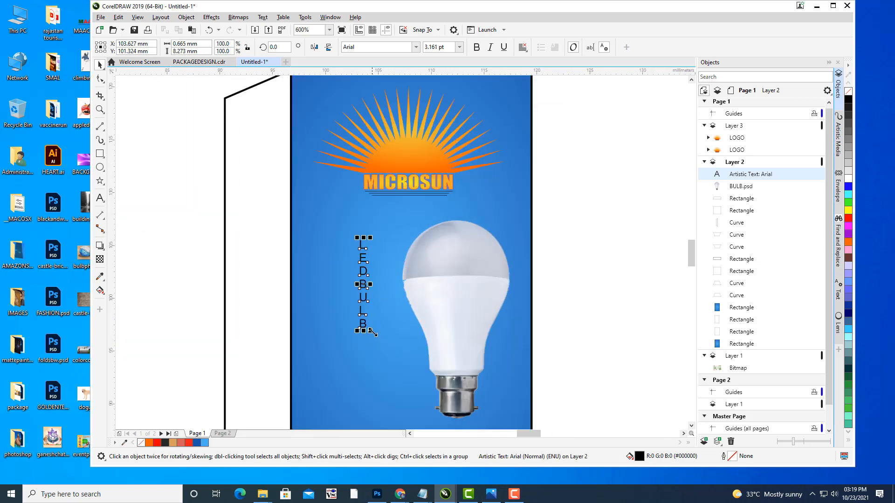
{"action": "left_click", "coordinate": [362, 47]}
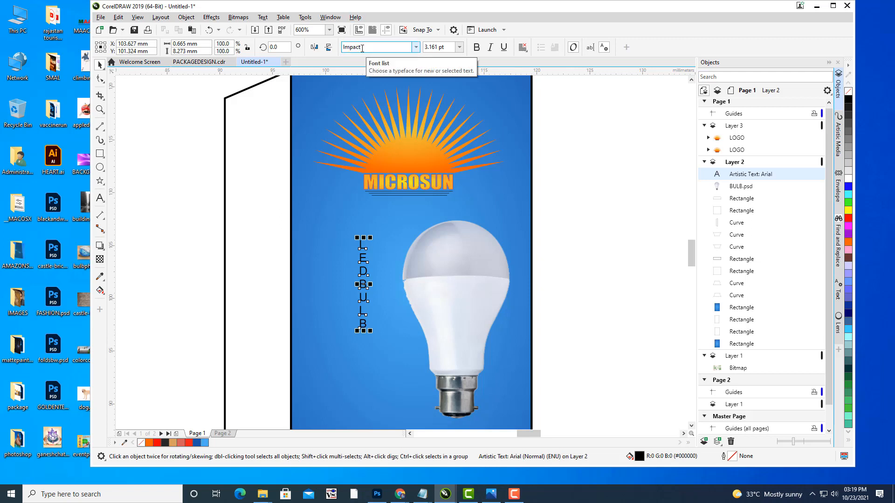
{"action": "type", "text": "Impact"}
{"action": "key", "text": "Return"}
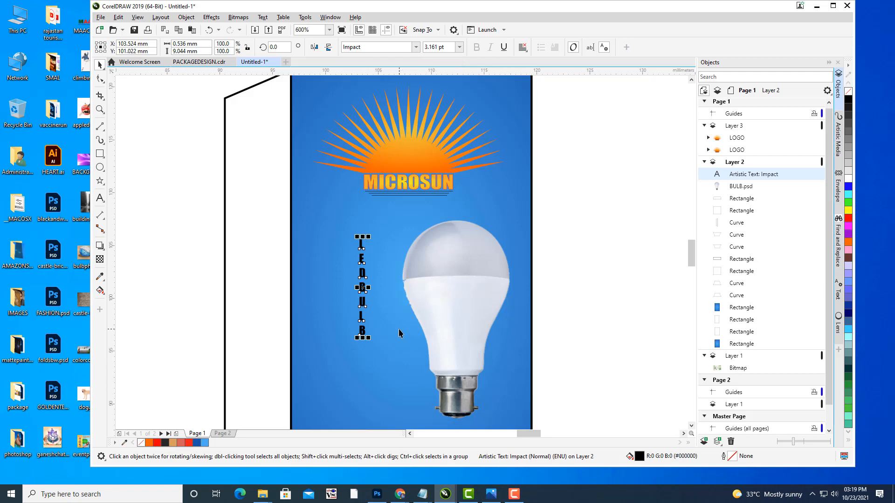
Step: Resize and nudge the Impact text to about 8.2 pt so it fits beside the bulb
{"action": "left_click_drag", "start_coordinate": [398, 329], "coordinate": [452, 388]}
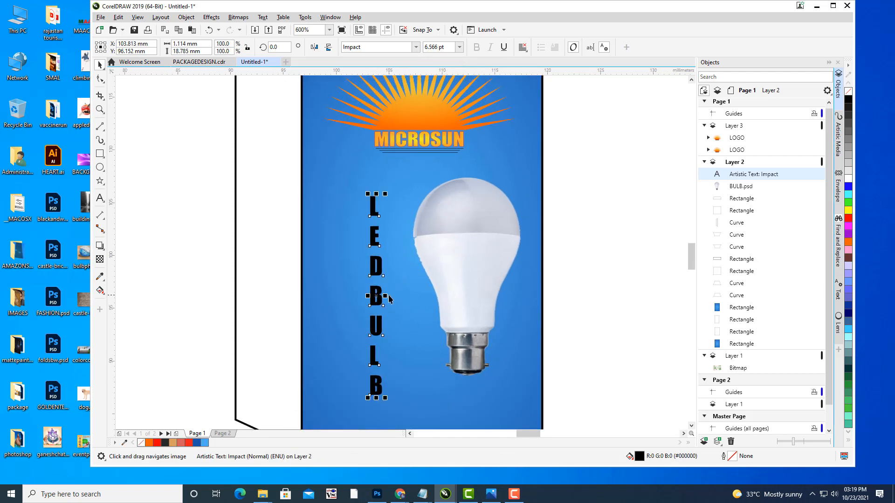
{"action": "left_click_drag", "start_coordinate": [387, 295], "coordinate": [396, 295]}
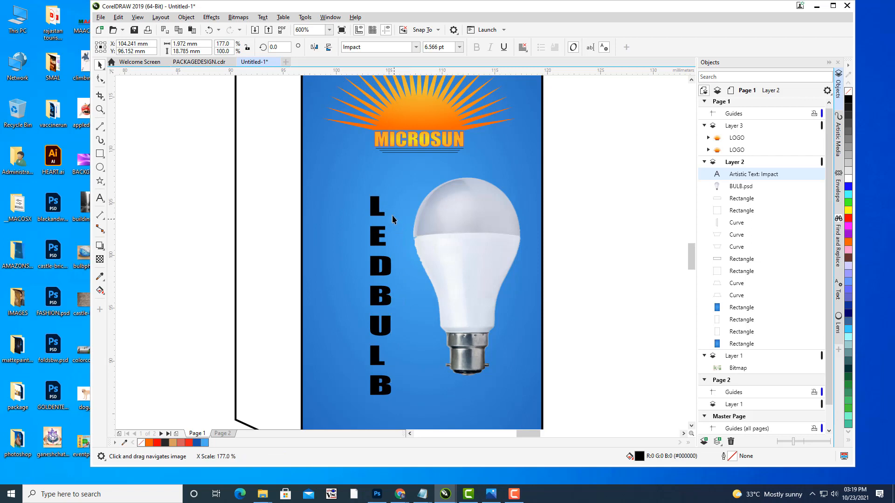
{"action": "left_click_drag", "start_coordinate": [395, 194], "coordinate": [380, 169]}
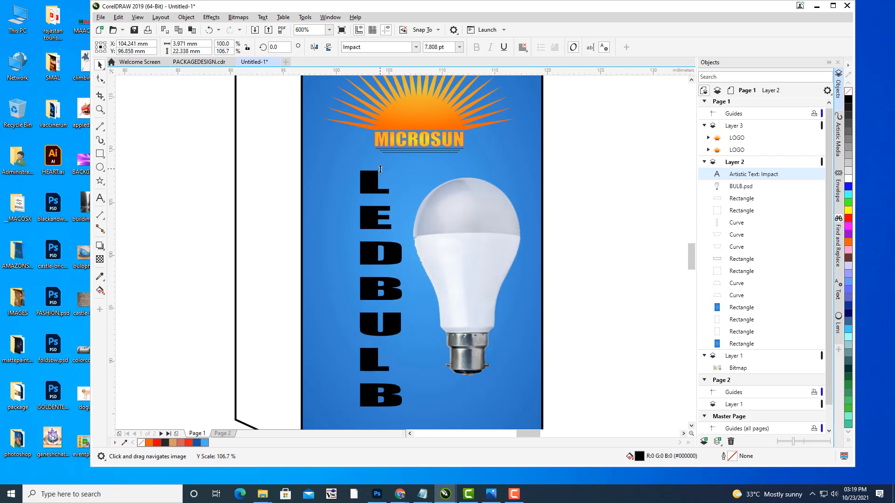
{"action": "left_click", "coordinate": [378, 247]}
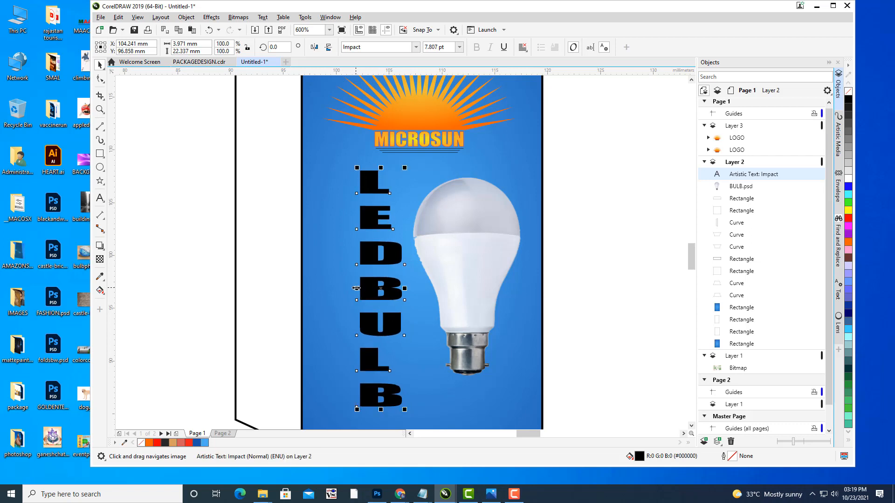
{"action": "left_click_drag", "start_coordinate": [355, 288], "coordinate": [352, 291]}
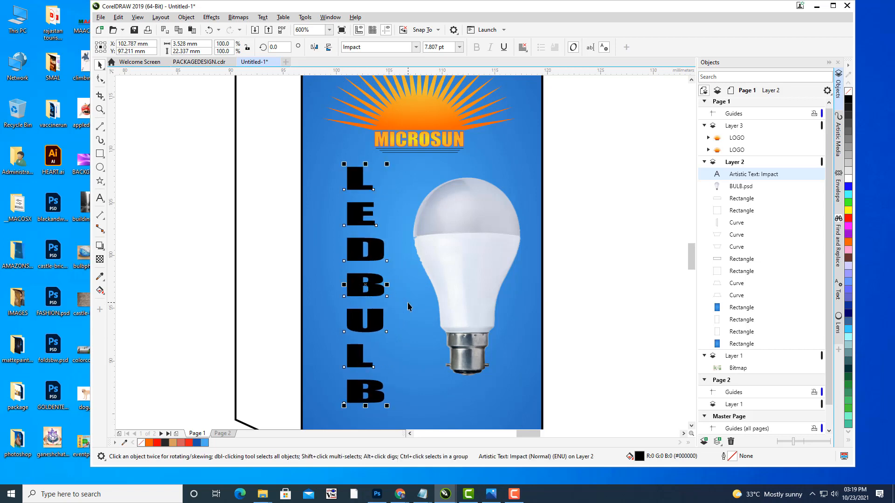
{"action": "scroll", "coordinate": [408, 306], "scroll_direction": "down", "scroll_amount": 3}
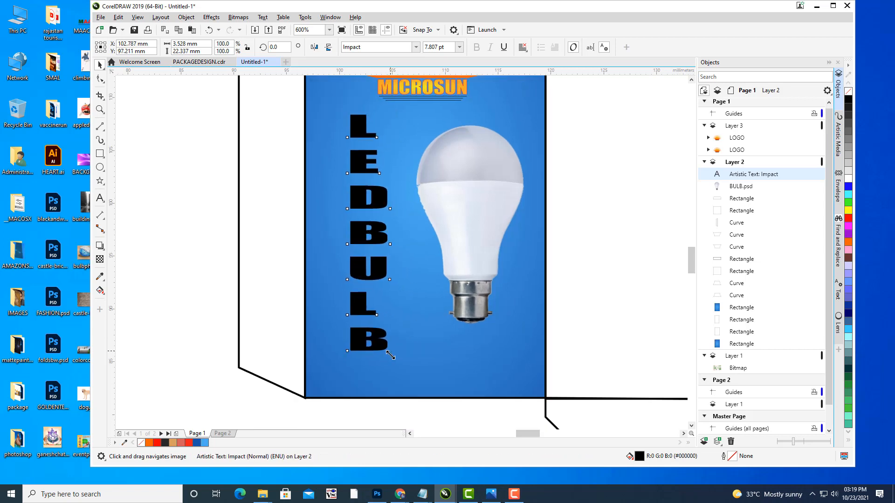
{"action": "left_click_drag", "start_coordinate": [390, 356], "coordinate": [402, 367]}
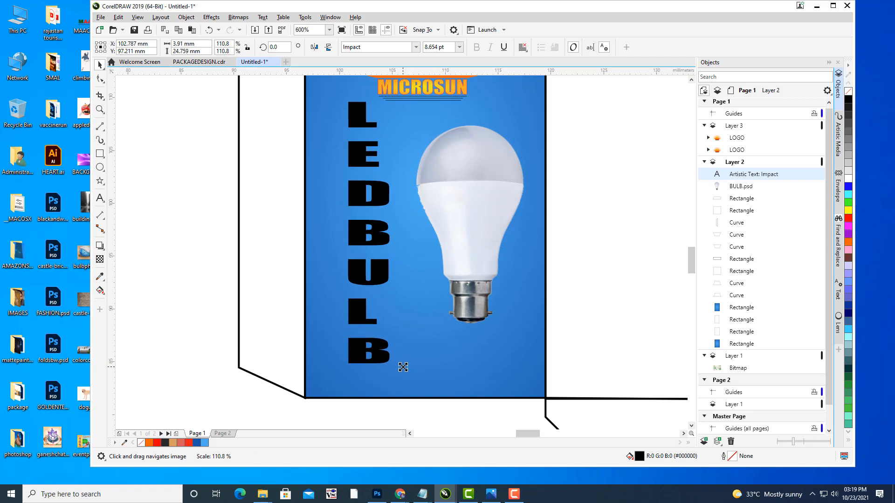
{"action": "left_click", "coordinate": [383, 199]}
{"action": "left_click_drag", "start_coordinate": [381, 204], "coordinate": [381, 211]}
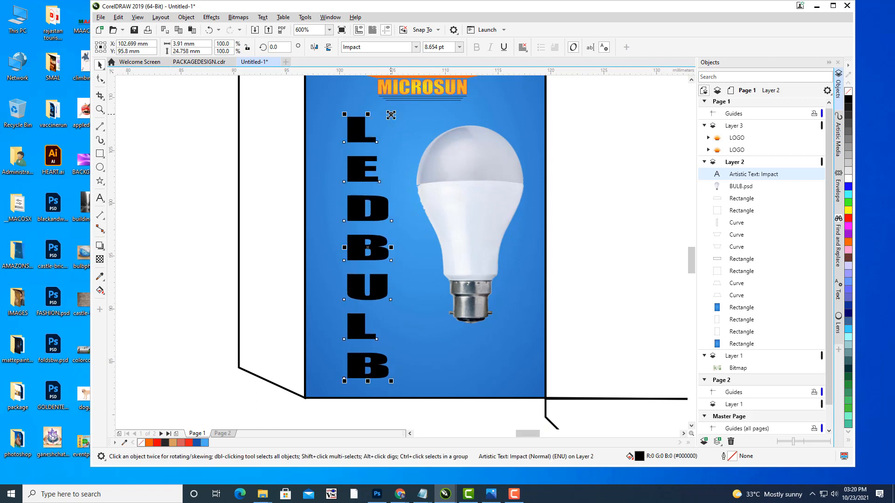
{"action": "left_click_drag", "start_coordinate": [390, 115], "coordinate": [390, 119]}
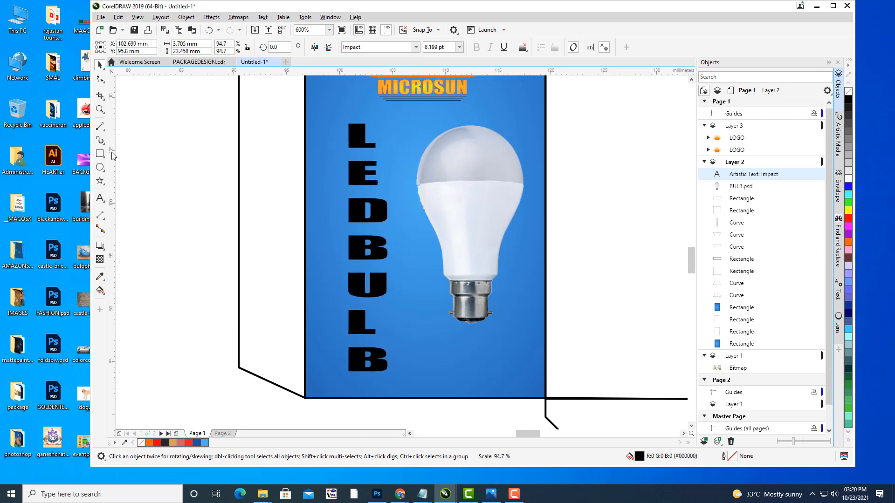
{"action": "left_click", "coordinate": [295, 211]}
{"action": "scroll", "coordinate": [296, 211], "scroll_direction": "down", "scroll_amount": 1}
{"action": "left_click_drag", "start_coordinate": [390, 197], "coordinate": [572, 340]}
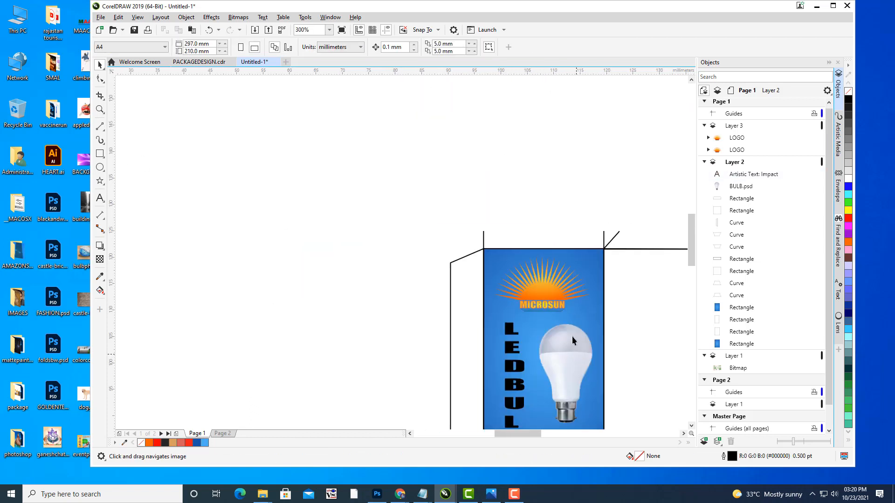
{"action": "scroll", "coordinate": [524, 241], "scroll_direction": "down", "scroll_amount": 1}
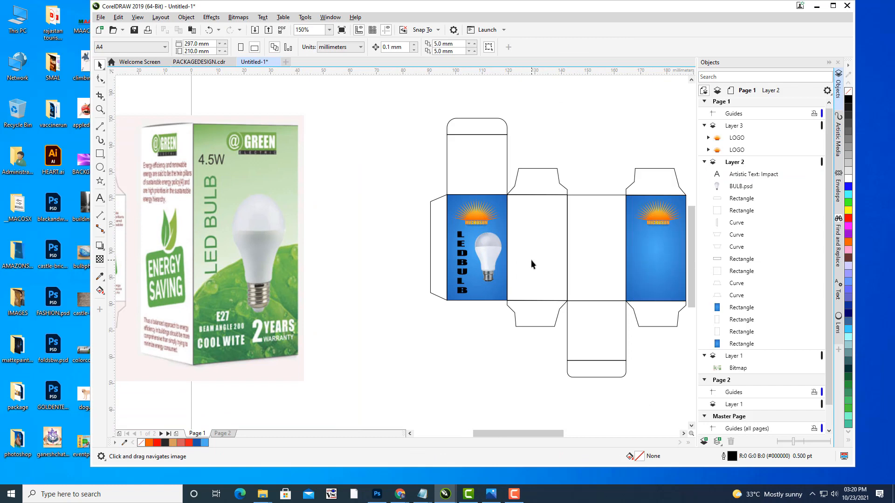
{"action": "scroll", "coordinate": [531, 259], "scroll_direction": "up", "scroll_amount": 1}
{"action": "left_click", "coordinate": [416, 253]}
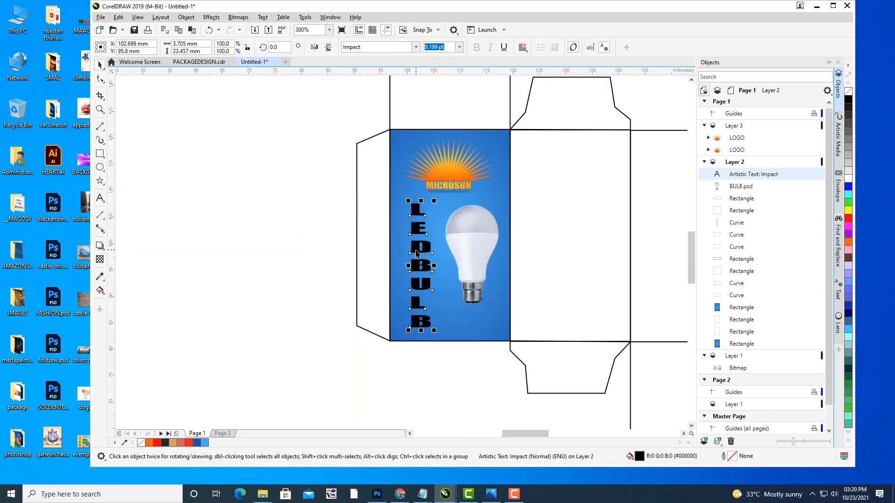
{"action": "left_click", "coordinate": [847, 179]}
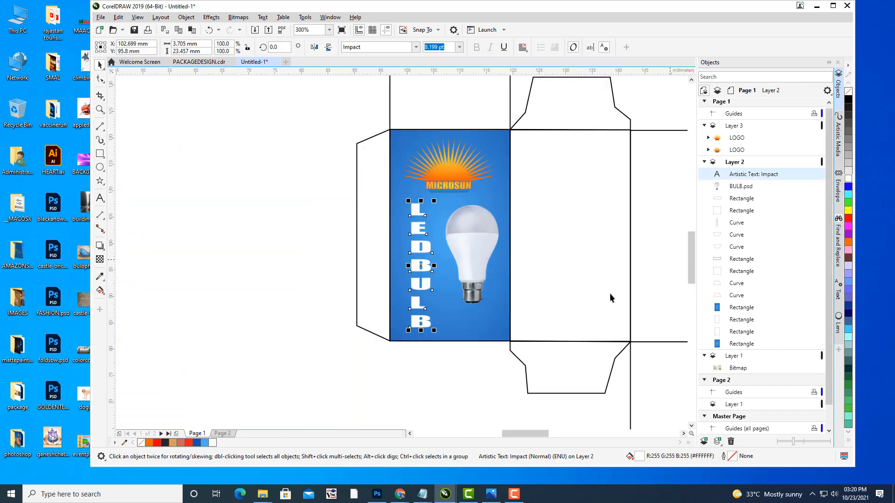
{"action": "left_click", "coordinate": [394, 379]}
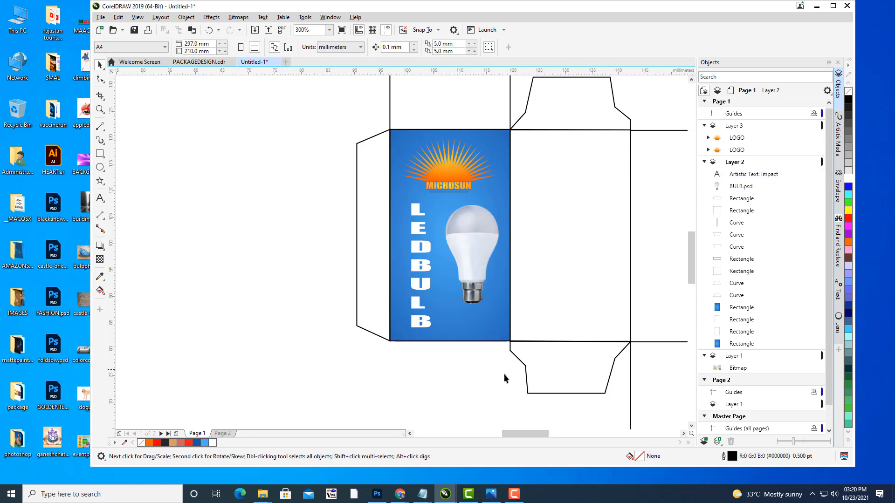
{"action": "scroll", "coordinate": [373, 248], "scroll_direction": "up", "scroll_amount": 3}
Step: Give the LEDBULB text a dark drop shadow with the Drop Shadow tool
{"action": "left_click_drag", "start_coordinate": [367, 259], "coordinate": [382, 231]}
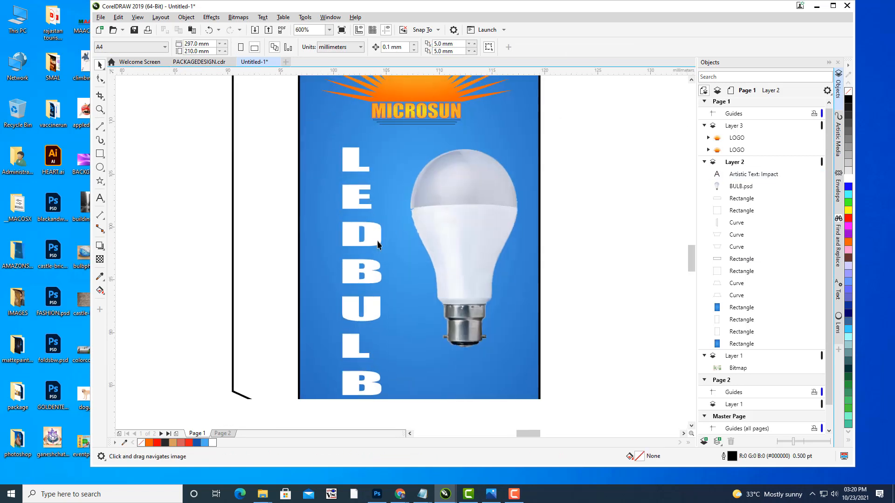
{"action": "left_click", "coordinate": [376, 240]}
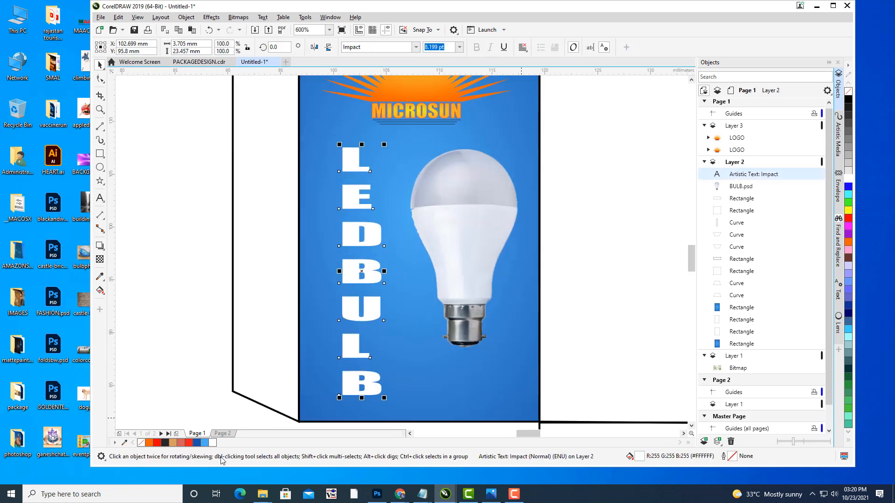
{"action": "left_click", "coordinate": [100, 249]}
{"action": "left_click", "coordinate": [114, 247]}
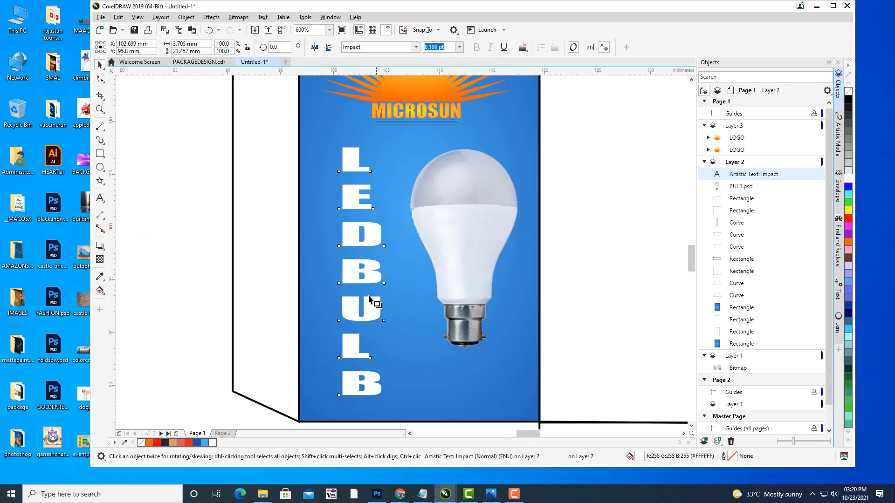
{"action": "left_click_drag", "start_coordinate": [350, 305], "coordinate": [382, 274]}
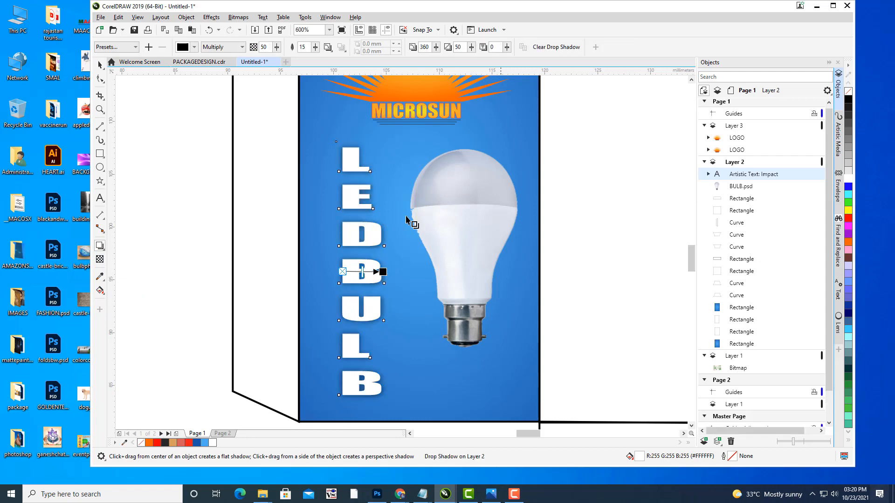
{"action": "left_click", "coordinate": [98, 66]}
Step: Pan and zoom to inspect the shadowed LEDBULB text and bulb on the front panel
{"action": "left_click", "coordinate": [167, 186]}
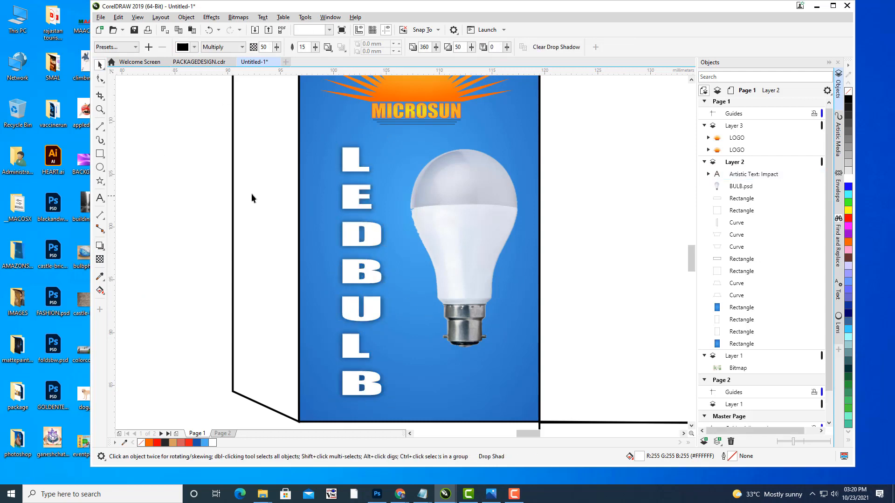
{"action": "scroll", "coordinate": [251, 193], "scroll_direction": "down", "scroll_amount": 1}
{"action": "left_click_drag", "start_coordinate": [289, 207], "coordinate": [367, 246]}
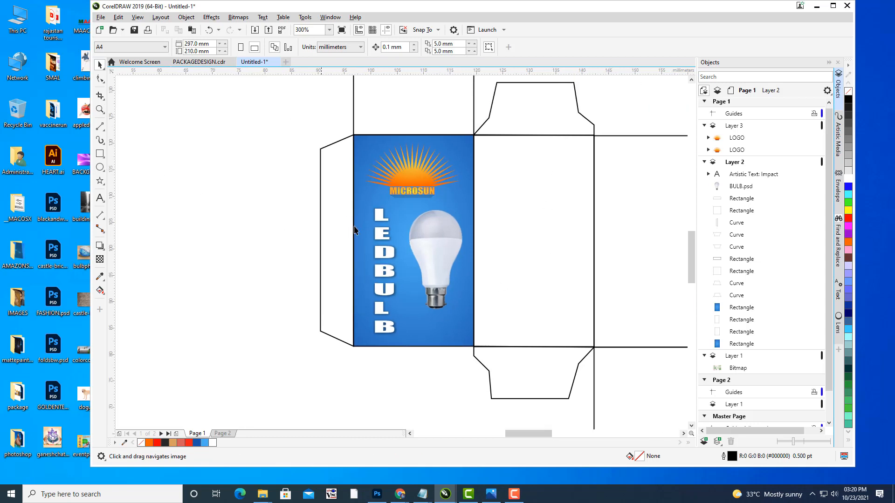
{"action": "scroll", "coordinate": [429, 188], "scroll_direction": "up", "scroll_amount": 1}
{"action": "left_click_drag", "start_coordinate": [413, 210], "coordinate": [426, 151]}
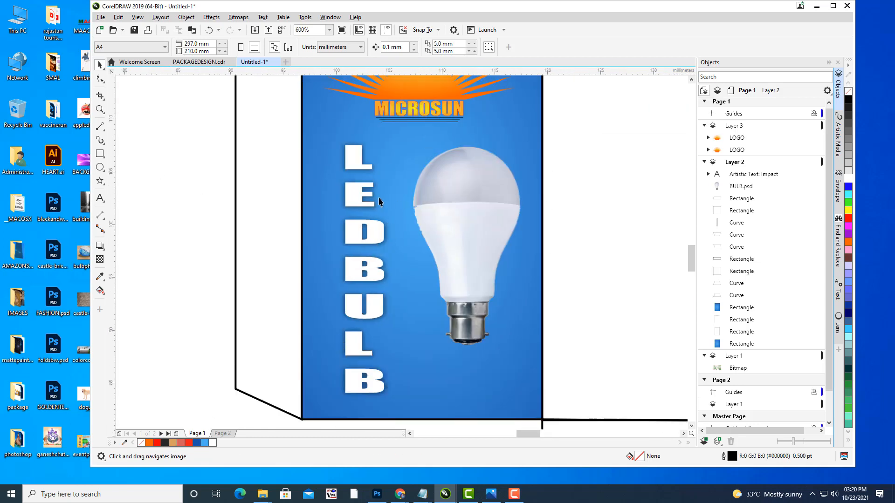
{"action": "scroll", "coordinate": [473, 250], "scroll_direction": "down", "scroll_amount": 1}
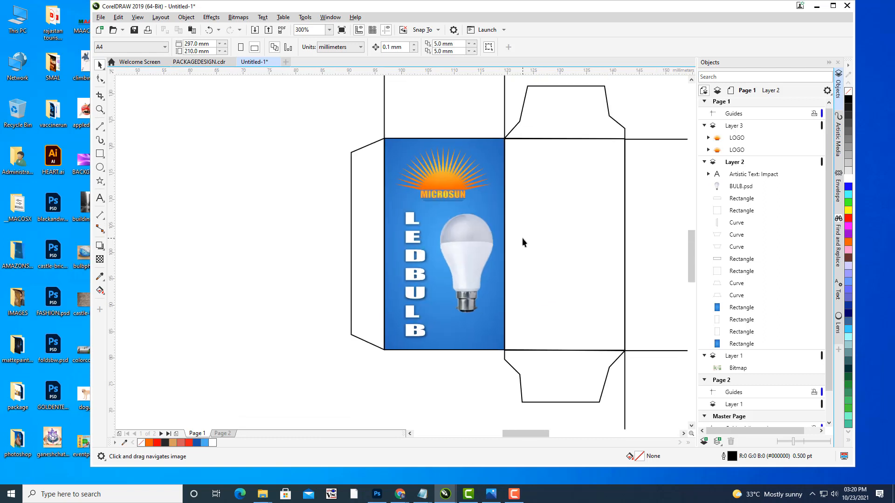
{"action": "scroll", "coordinate": [519, 197], "scroll_direction": "down", "scroll_amount": 1}
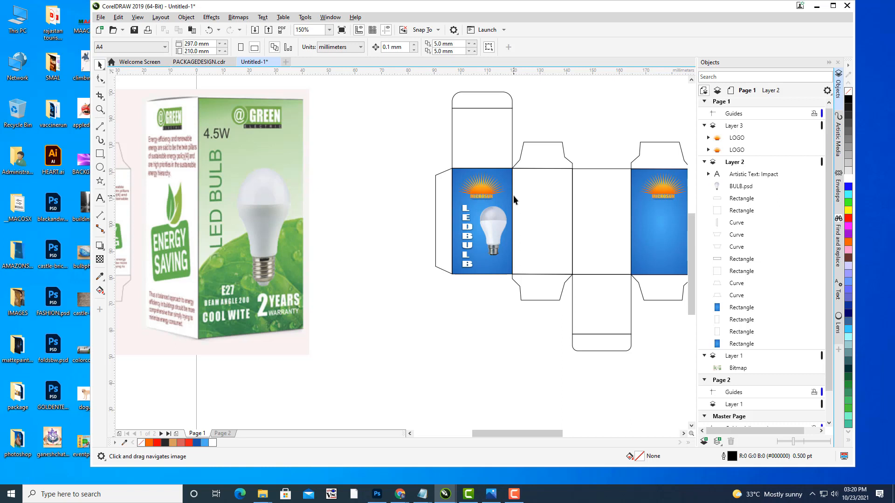
{"action": "scroll", "coordinate": [517, 205], "scroll_direction": "up", "scroll_amount": 2}
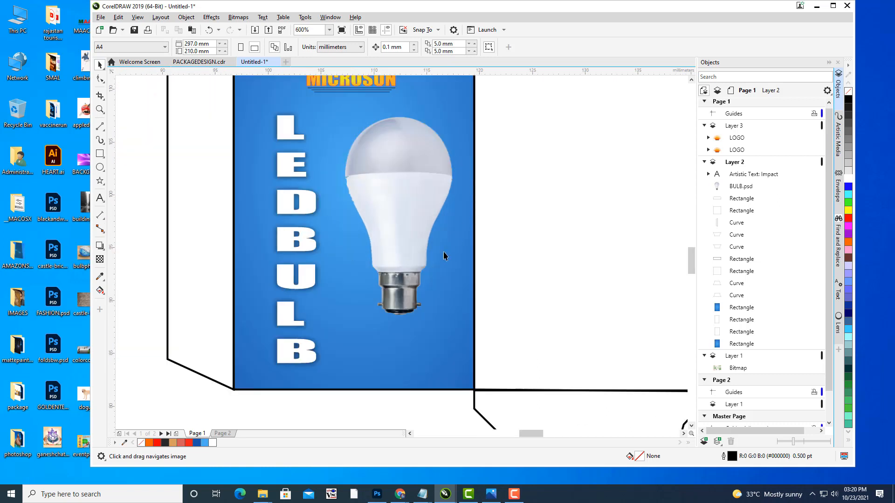
Step: Type '2 YEARS' and 'WARRANTY' on two lines of text
{"action": "left_click", "coordinate": [100, 198]}
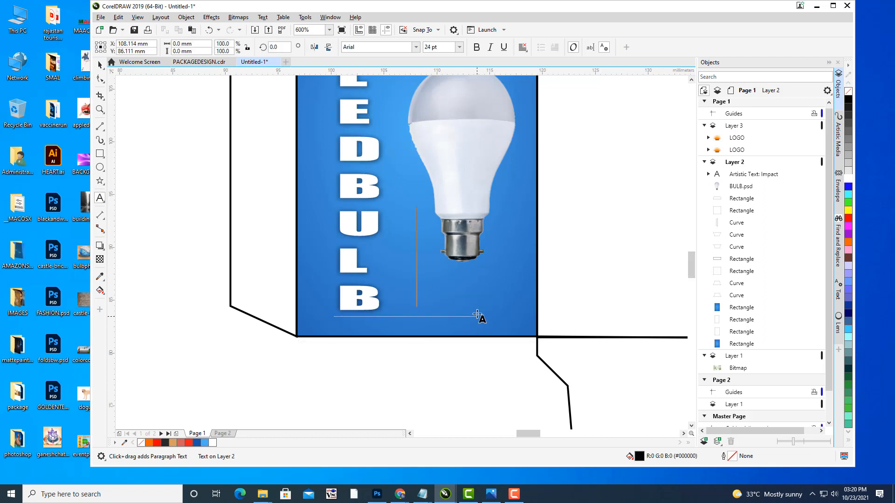
{"action": "type", "text": "2"}
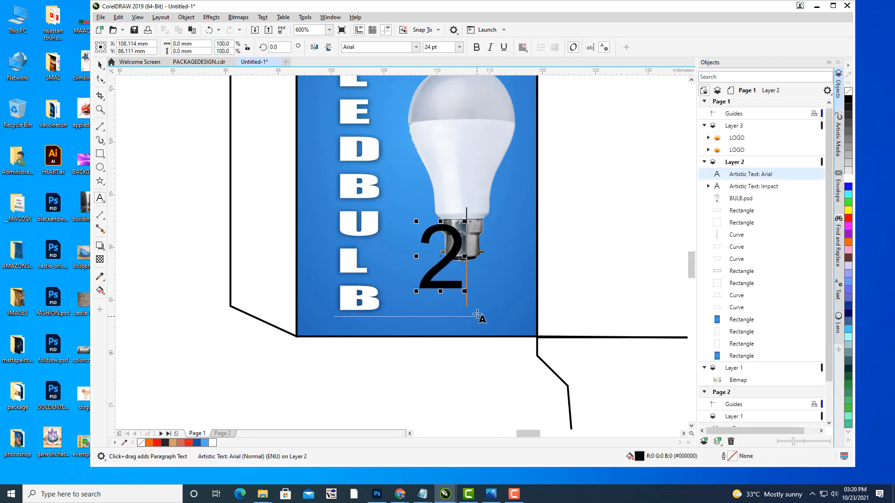
{"action": "type", "text": " YEARS"}
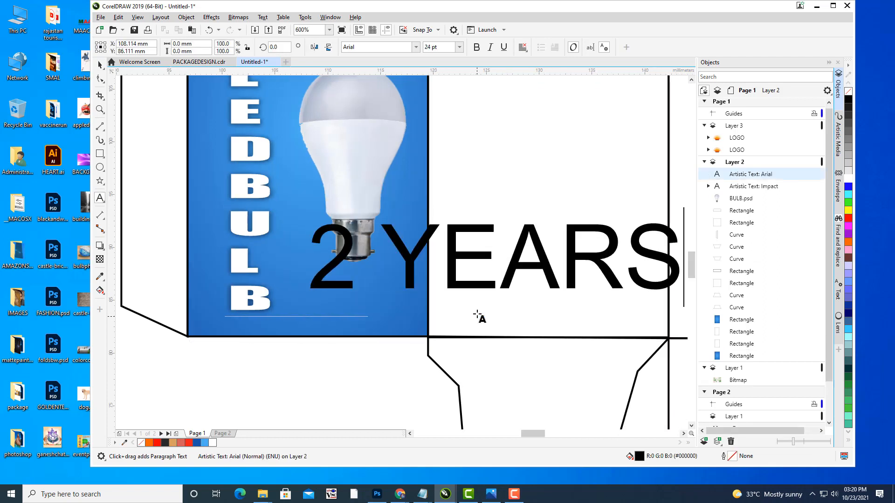
{"action": "key", "text": "Return"}
{"action": "type", "text": "WARRANTY"}
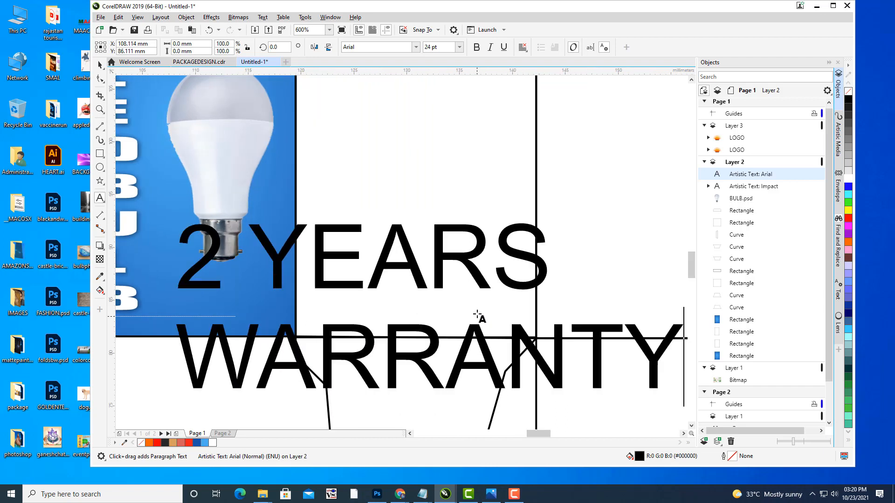
Step: Center-align the warranty text and scale it down beneath the bulb
{"action": "left_click", "coordinate": [99, 65]}
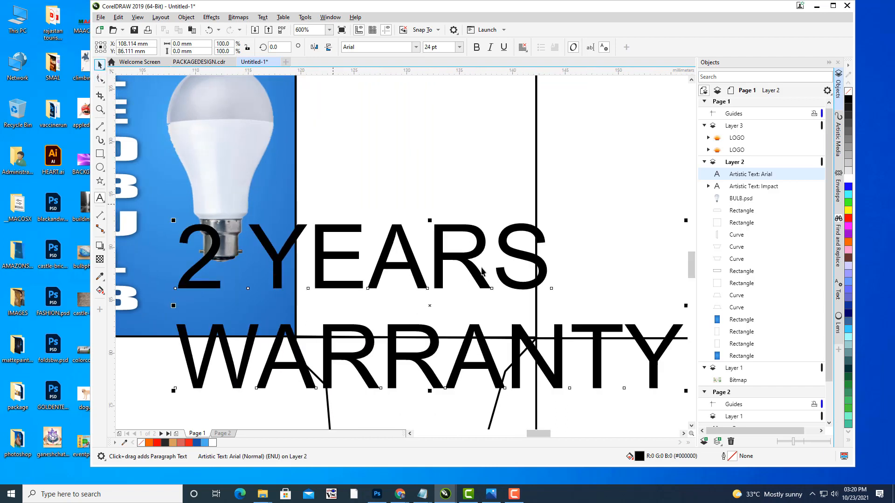
{"action": "left_click", "coordinate": [523, 48]}
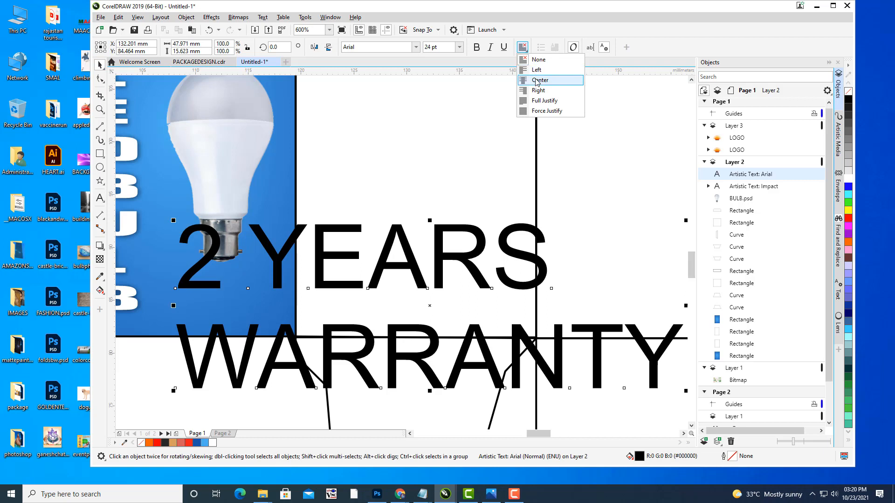
{"action": "left_click", "coordinate": [541, 82]}
{"action": "scroll", "coordinate": [469, 187], "scroll_direction": "down", "scroll_amount": 2}
{"action": "left_click_drag", "start_coordinate": [474, 187], "coordinate": [517, 232]}
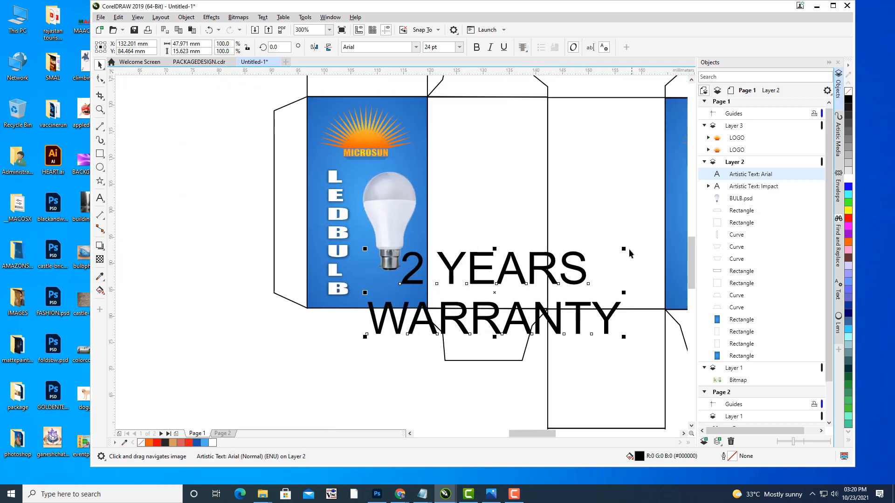
{"action": "left_click_drag", "start_coordinate": [624, 249], "coordinate": [428, 278]}
{"action": "scroll", "coordinate": [534, 283], "scroll_direction": "left", "scroll_amount": 1}
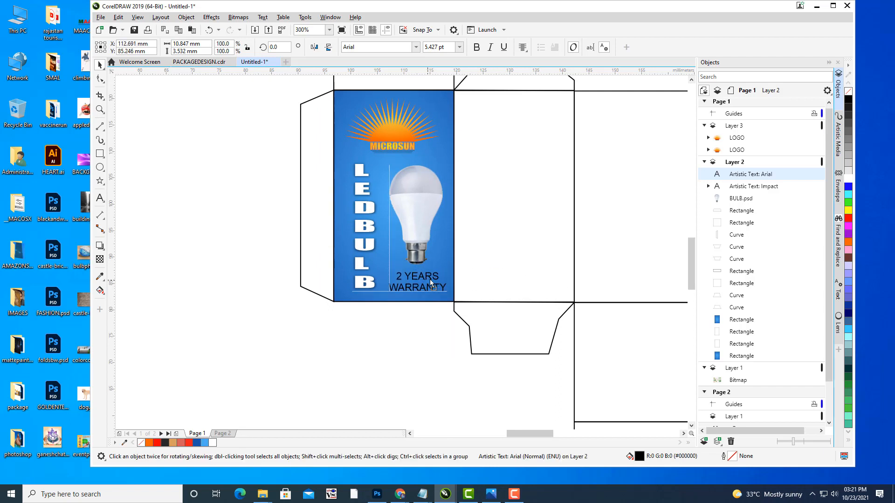
{"action": "left_click", "coordinate": [414, 319]}
{"action": "scroll", "coordinate": [417, 274], "scroll_direction": "up", "scroll_amount": 1}
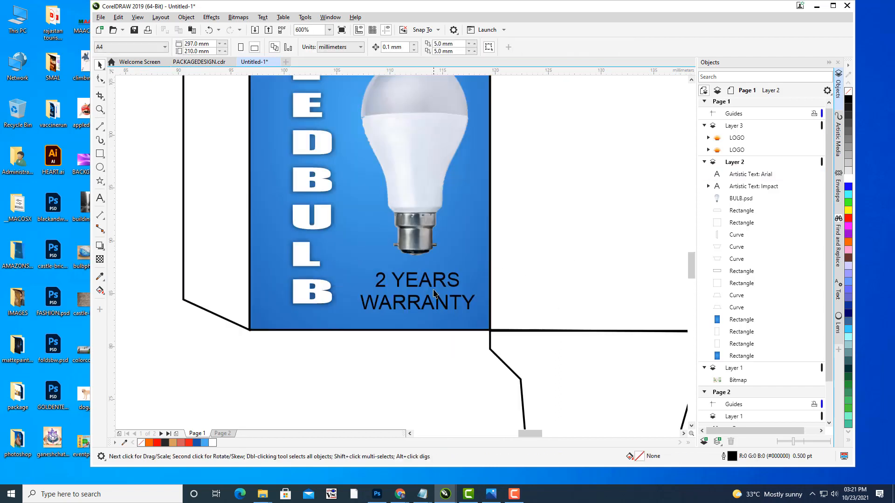
Step: Make the 2 YEARS WARRANTY text bold and set it in Impact
{"action": "left_click", "coordinate": [431, 288]}
{"action": "left_click", "coordinate": [474, 49]}
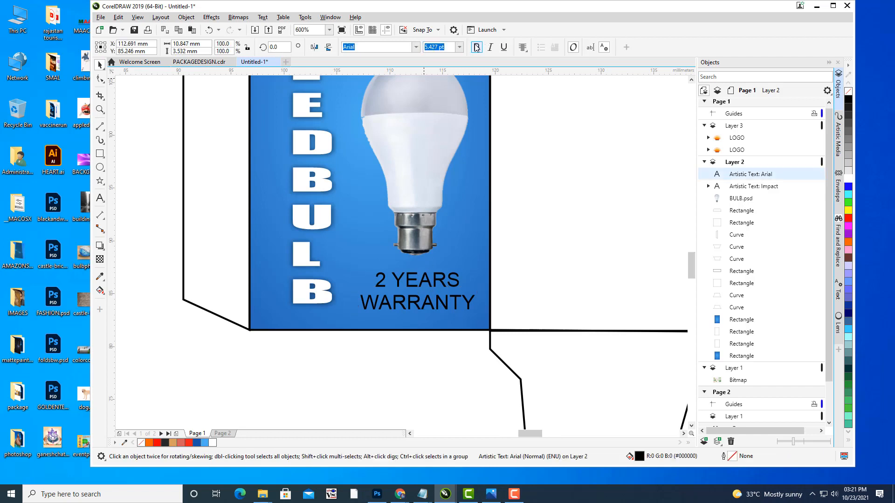
{"action": "left_click_drag", "start_coordinate": [402, 158], "coordinate": [429, 171]}
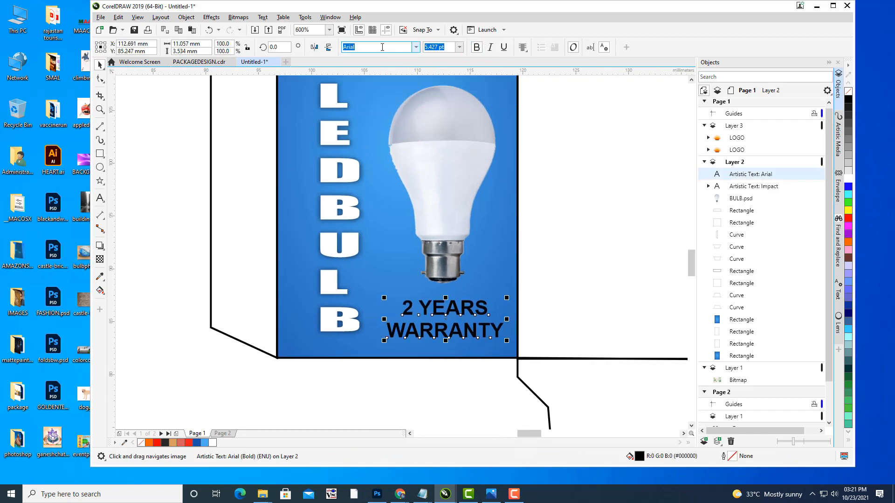
{"action": "left_click_drag", "start_coordinate": [382, 45], "coordinate": [285, 44]}
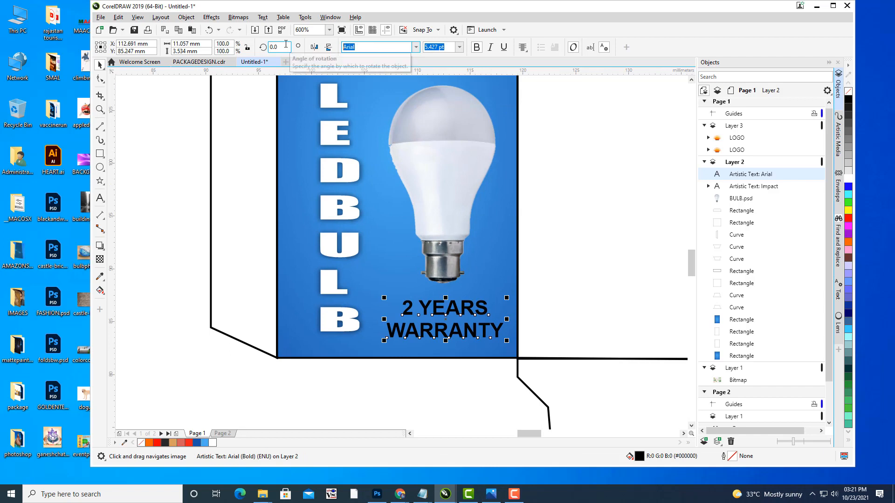
{"action": "type", "text": "Impact"}
{"action": "key", "text": "Return"}
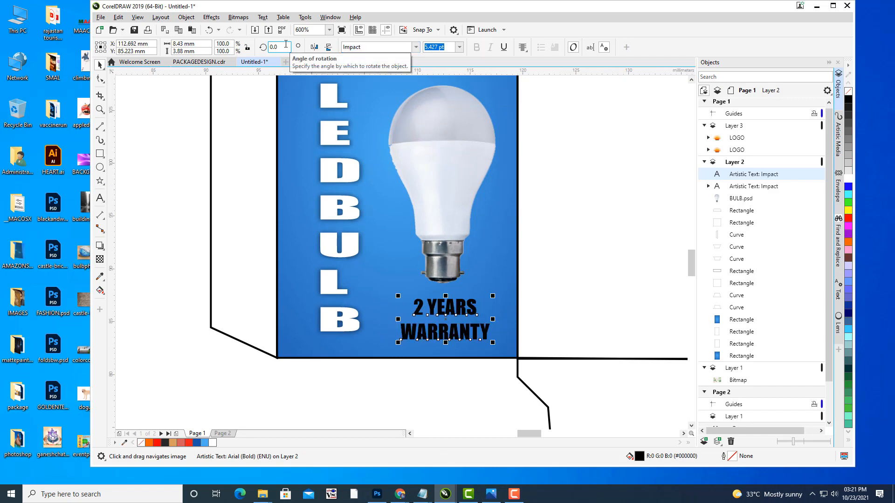
Step: Colour the warranty text white, then bring the top of the front panel into view
{"action": "left_click", "coordinate": [848, 179]}
{"action": "left_click", "coordinate": [639, 112]}
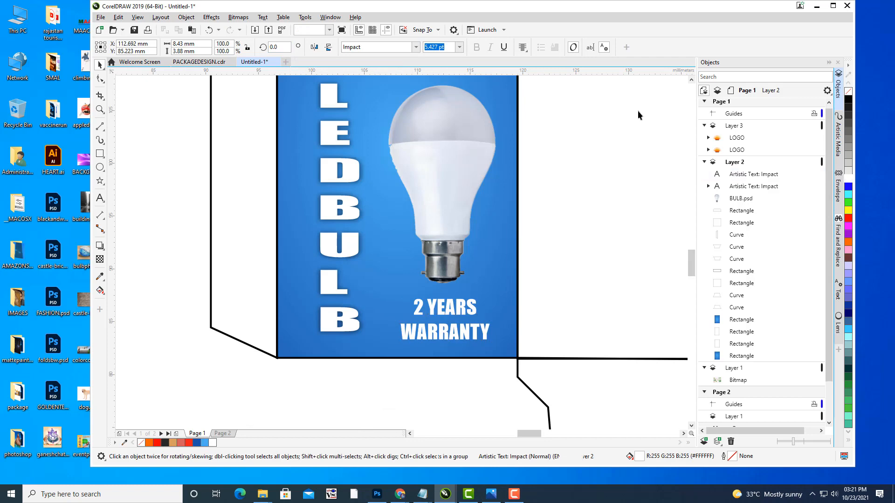
{"action": "scroll", "coordinate": [549, 197], "scroll_direction": "down", "scroll_amount": 1}
{"action": "scroll", "coordinate": [496, 195], "scroll_direction": "up", "scroll_amount": 2}
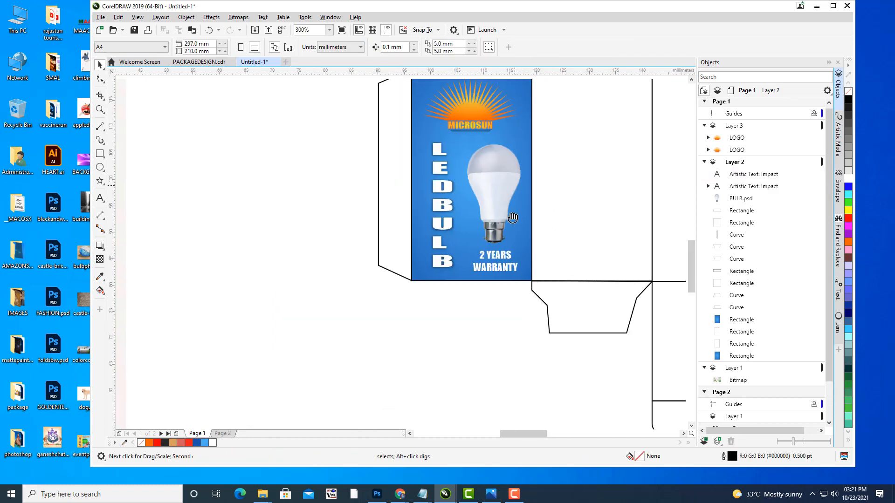
{"action": "scroll", "coordinate": [518, 181], "scroll_direction": "down", "scroll_amount": 1}
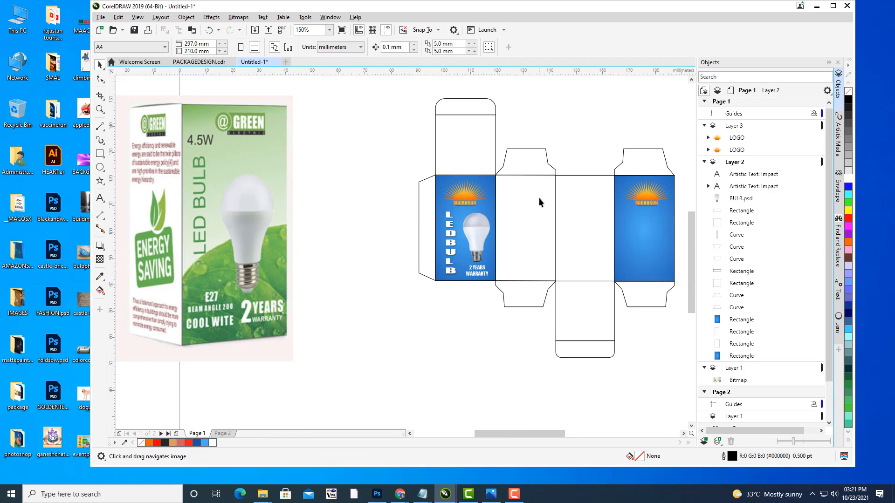
{"action": "scroll", "coordinate": [496, 186], "scroll_direction": "up", "scroll_amount": 1}
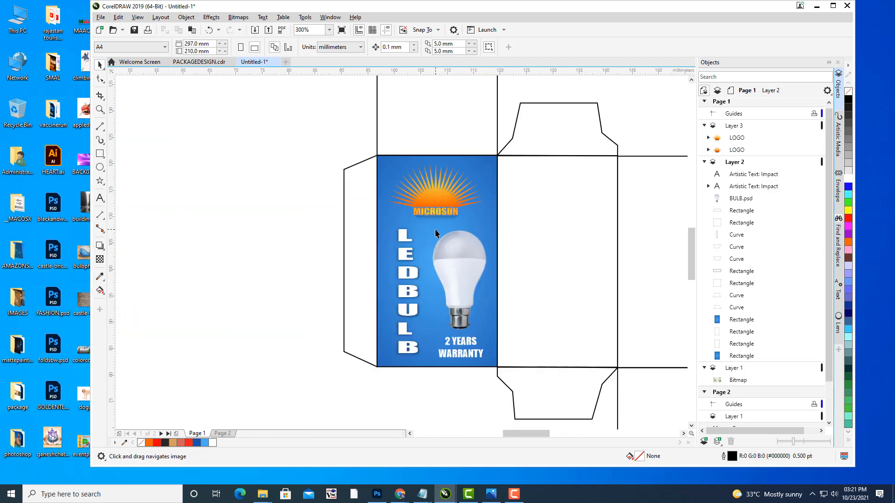
{"action": "scroll", "coordinate": [435, 233], "scroll_direction": "up", "scroll_amount": 1}
{"action": "left_click_drag", "start_coordinate": [435, 233], "coordinate": [464, 254]}
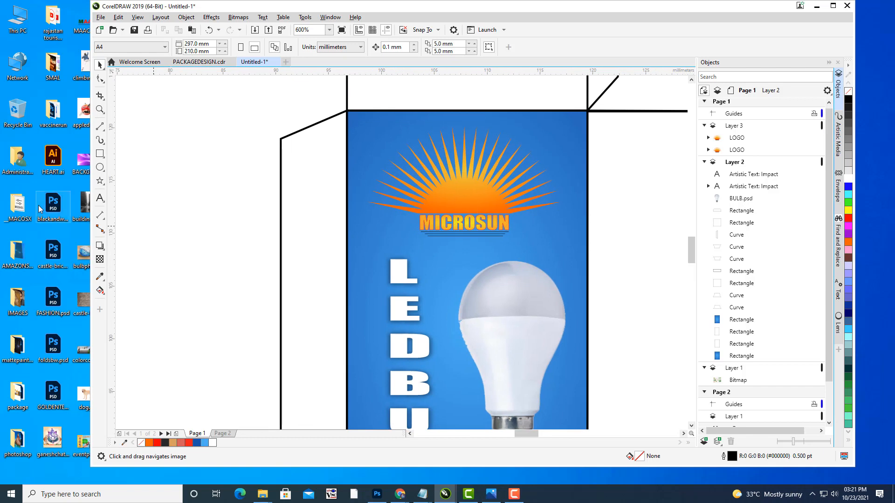
Step: Add a new text line reading '4.5 WATS' on the front panel
{"action": "left_click", "coordinate": [100, 198]}
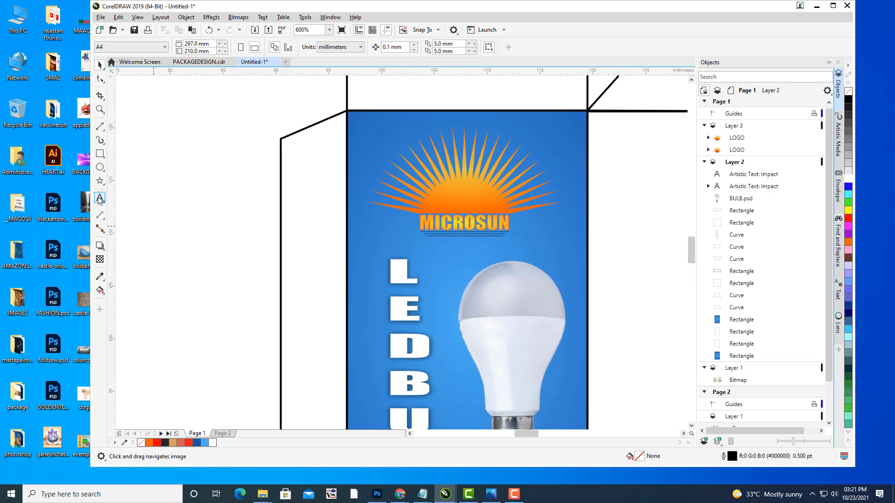
{"action": "left_click", "coordinate": [429, 260]}
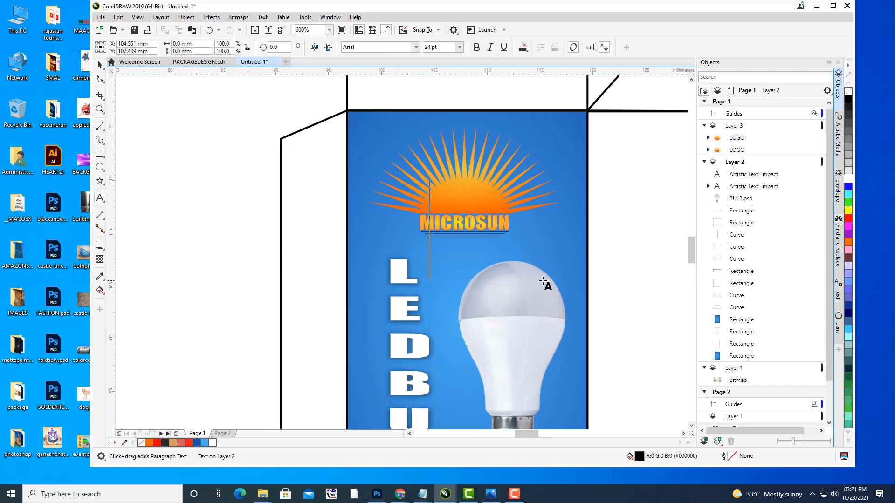
{"action": "type", "text": "4"}
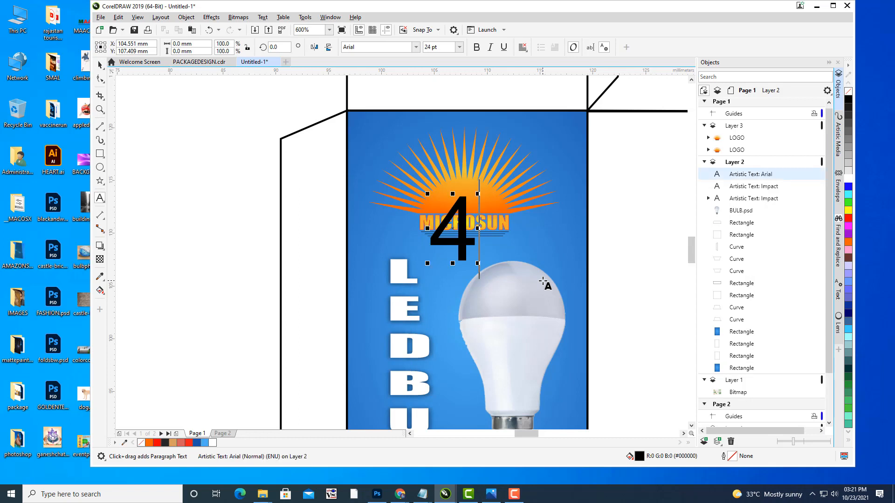
{"action": "type", "text": ".5 WATS"}
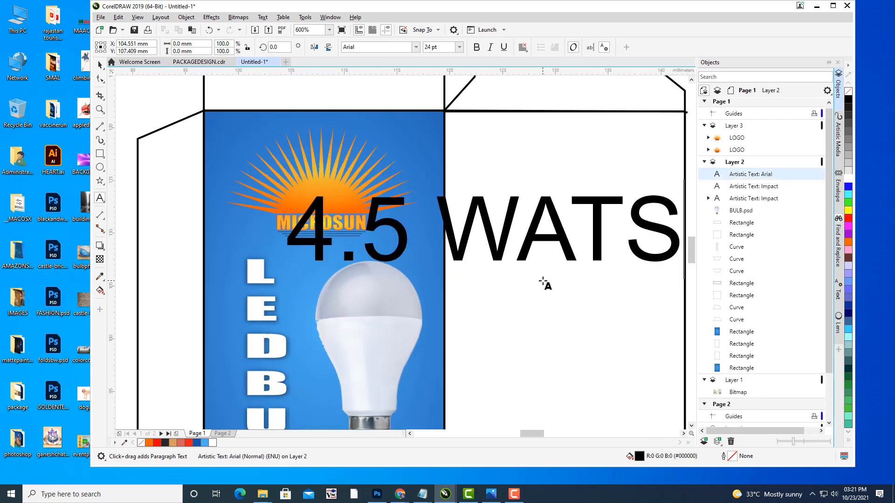
Step: Shrink the 4.5 WATS text and place it in the panel's top-left corner
{"action": "left_click", "coordinate": [100, 65]}
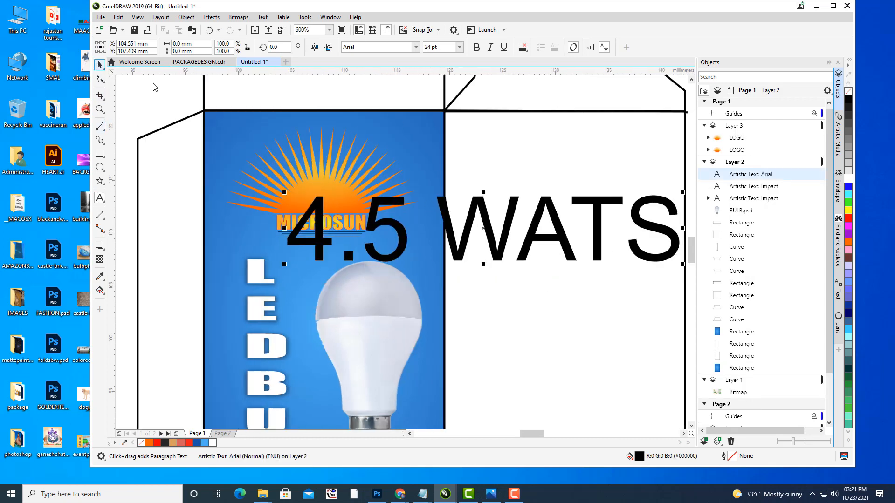
{"action": "left_click_drag", "start_coordinate": [543, 219], "coordinate": [393, 159]}
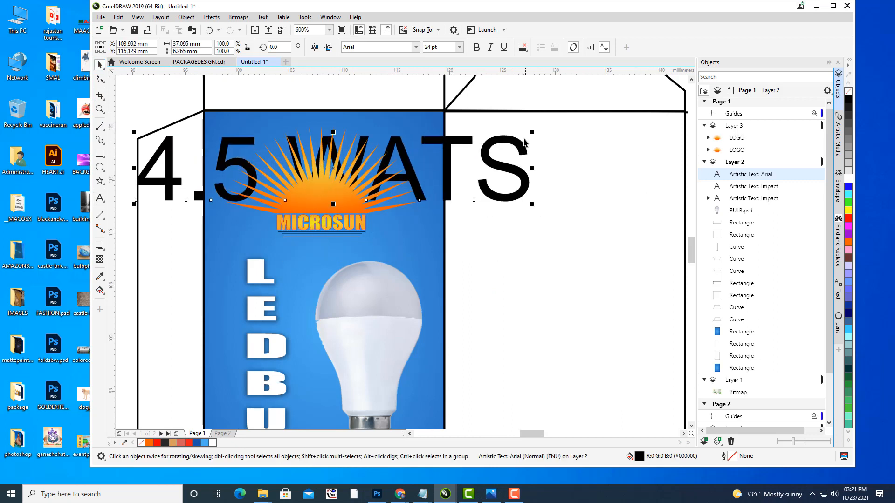
{"action": "left_click_drag", "start_coordinate": [530, 131], "coordinate": [402, 171]}
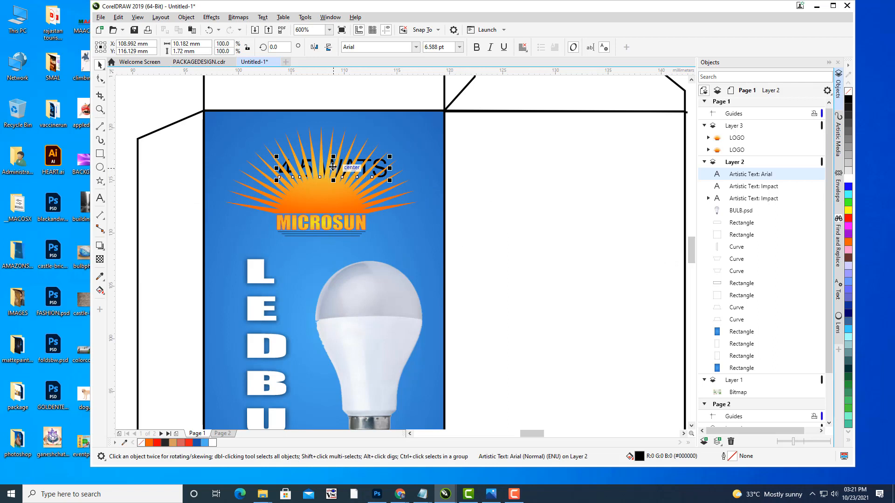
{"action": "left_click_drag", "start_coordinate": [332, 168], "coordinate": [267, 125]}
{"action": "left_click_drag", "start_coordinate": [324, 139], "coordinate": [248, 125]}
{"action": "key", "text": "Up"}
{"action": "key", "text": "Up"}
{"action": "key", "text": "Up"}
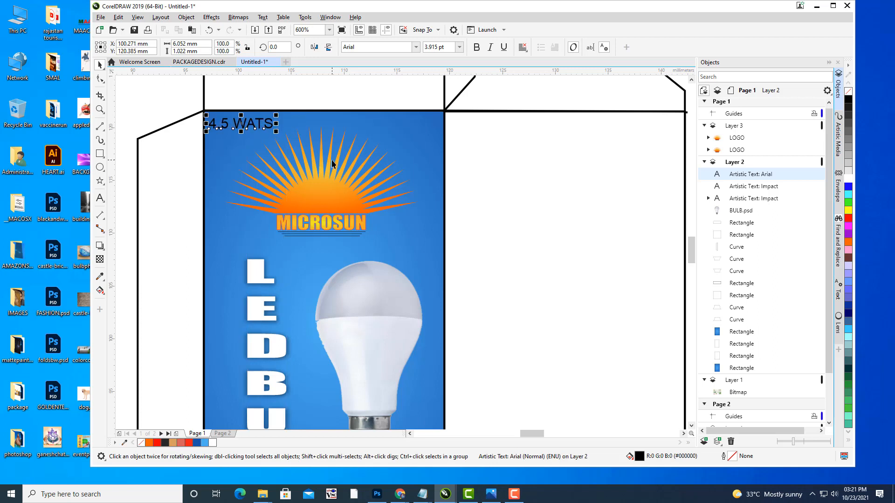
{"action": "key", "text": "Right"}
{"action": "key", "text": "Right"}
{"action": "key", "text": "Right"}
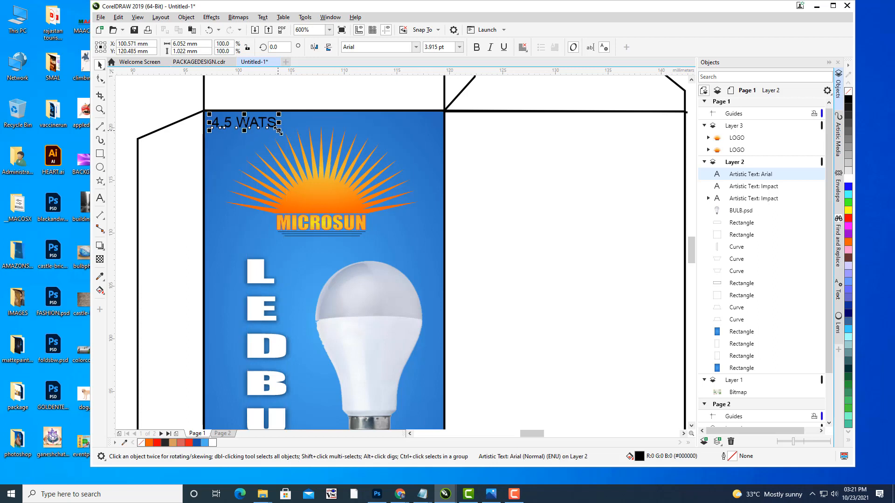
{"action": "left_click_drag", "start_coordinate": [279, 130], "coordinate": [254, 126]}
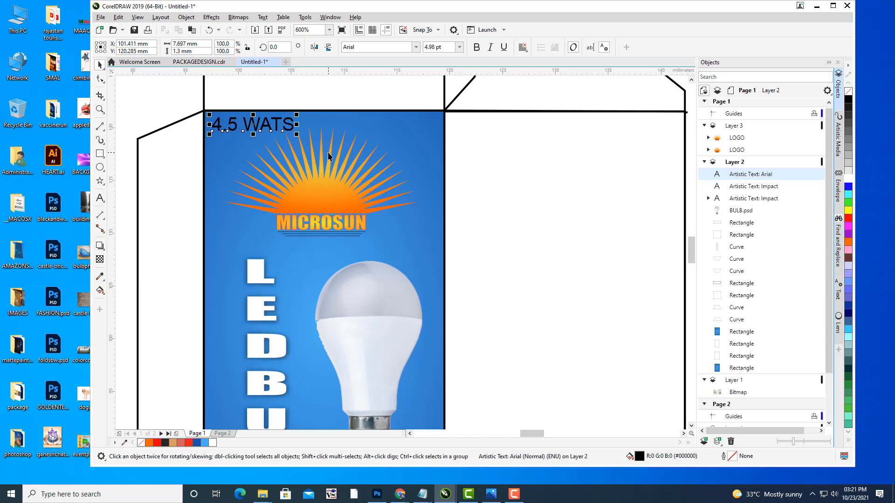
{"action": "left_click", "coordinate": [152, 113]}
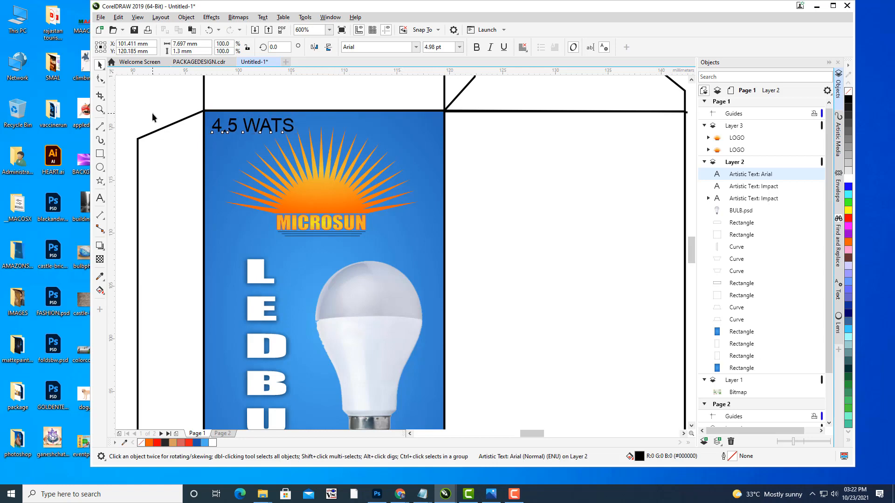
Step: Change the 4.5 WATS label's font from Arial to Impact
{"action": "scroll", "coordinate": [181, 128], "scroll_direction": "down", "scroll_amount": 2}
{"action": "scroll", "coordinate": [468, 215], "scroll_direction": "up", "scroll_amount": 1}
{"action": "scroll", "coordinate": [471, 221], "scroll_direction": "up", "scroll_amount": 1}
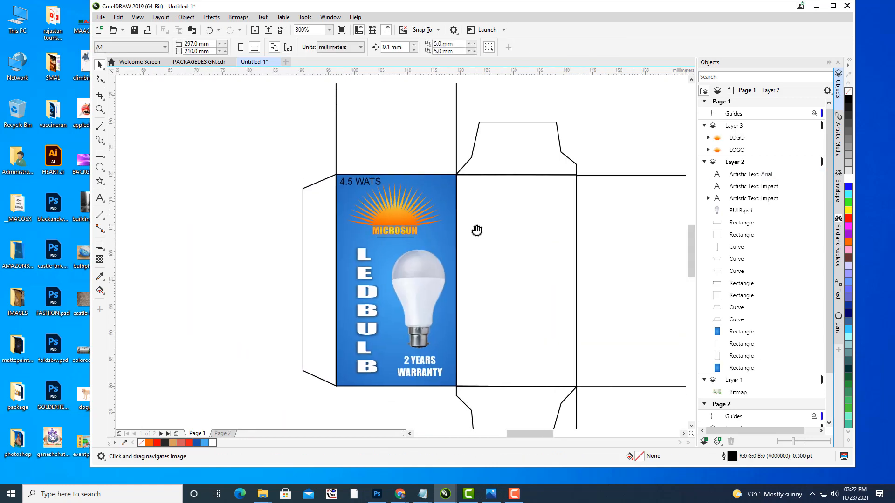
{"action": "left_click", "coordinate": [371, 200]}
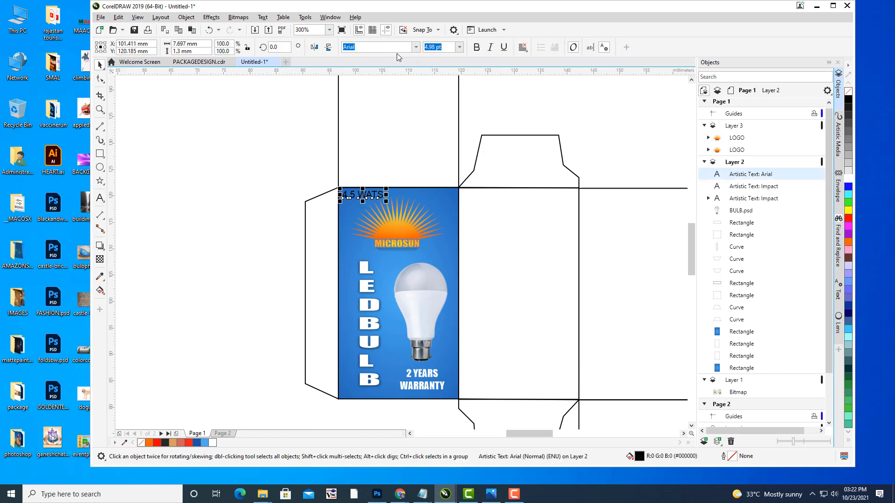
{"action": "left_click", "coordinate": [387, 47]}
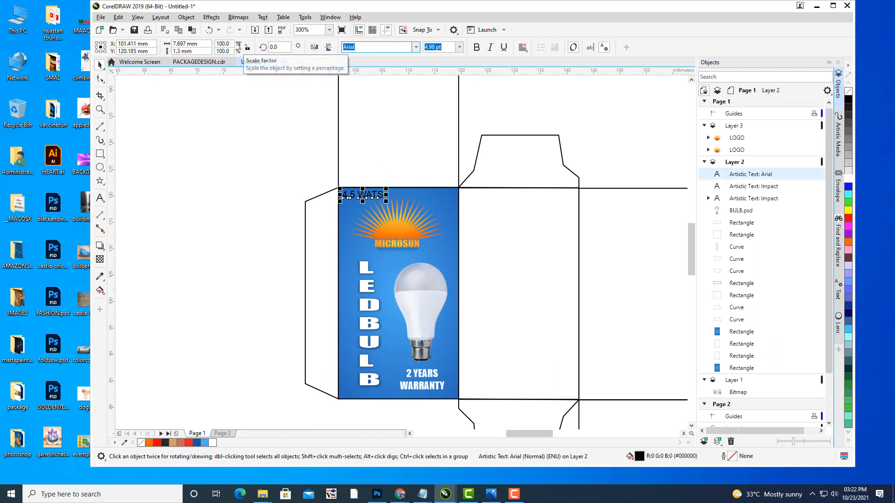
{"action": "type", "text": "i"}
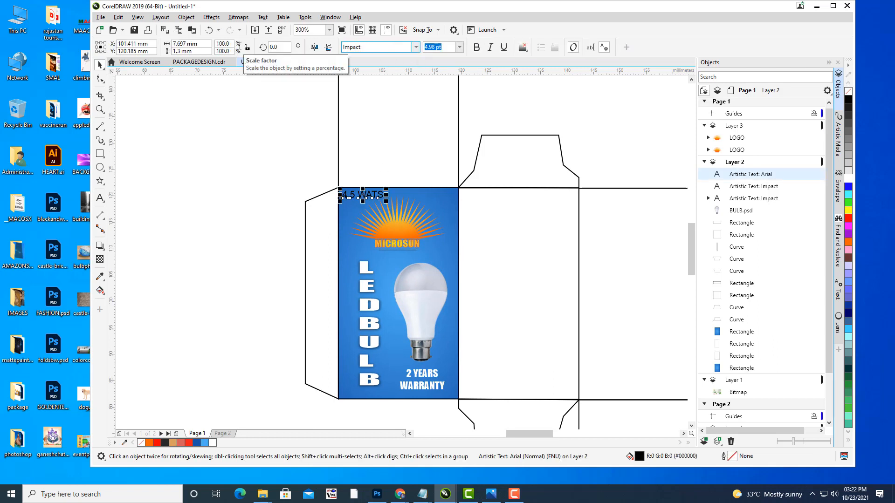
{"action": "key", "text": "Return"}
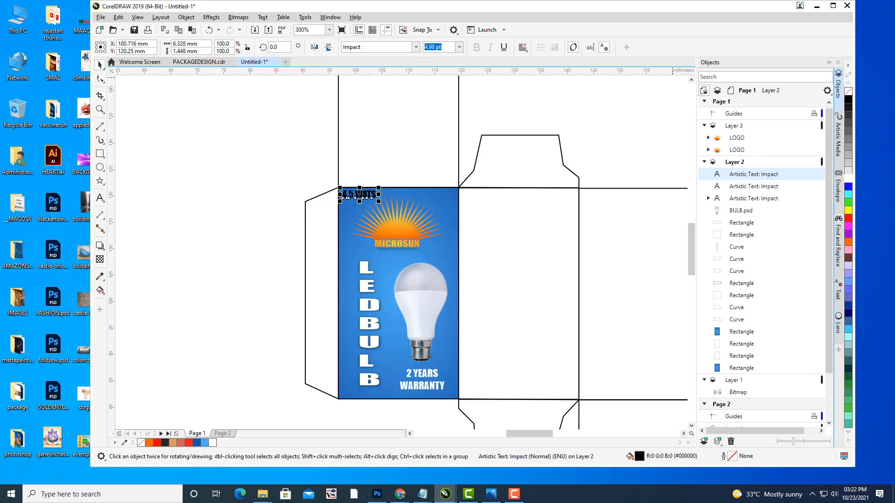
Step: Colour the 4.5 WATS label white
{"action": "left_click", "coordinate": [847, 180]}
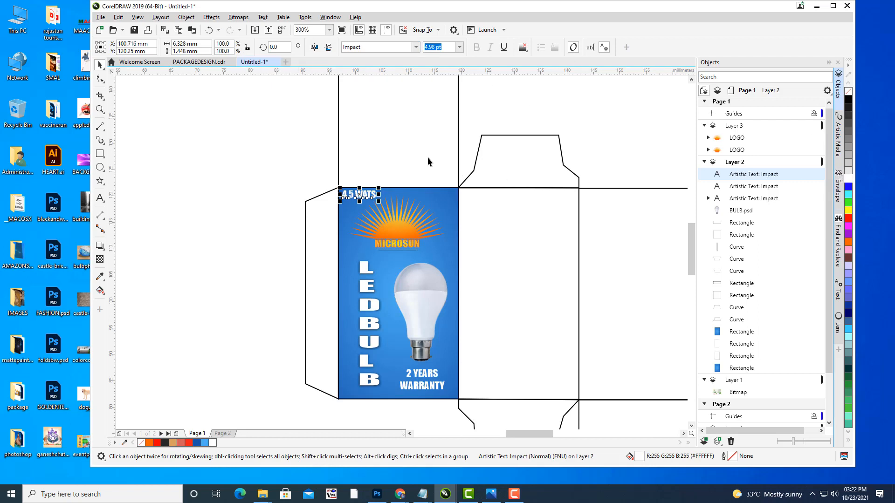
{"action": "left_click", "coordinate": [401, 151]}
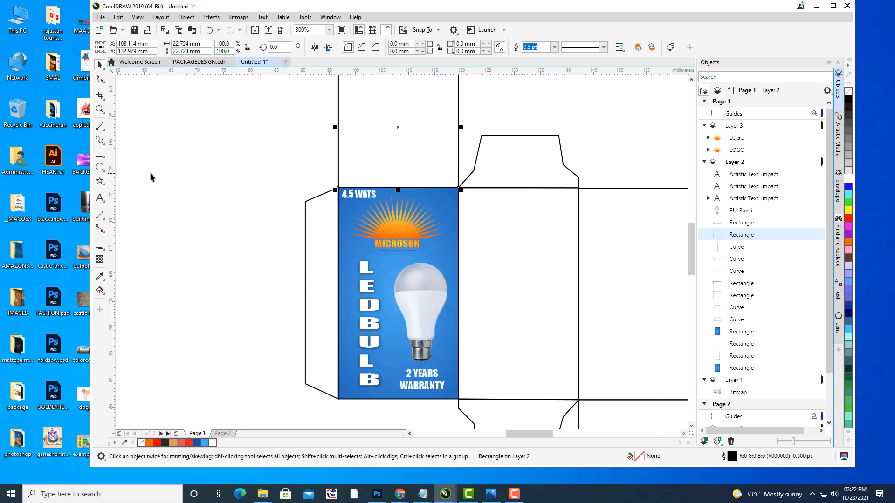
{"action": "left_click", "coordinate": [171, 169]}
Step: Pan across the layout to compare with the green reference box, ending on the blue back panel
{"action": "left_click_drag", "start_coordinate": [551, 229], "coordinate": [380, 165]}
{"action": "left_click_drag", "start_coordinate": [499, 189], "coordinate": [568, 208]}
{"action": "scroll", "coordinate": [546, 186], "scroll_direction": "down", "scroll_amount": 1}
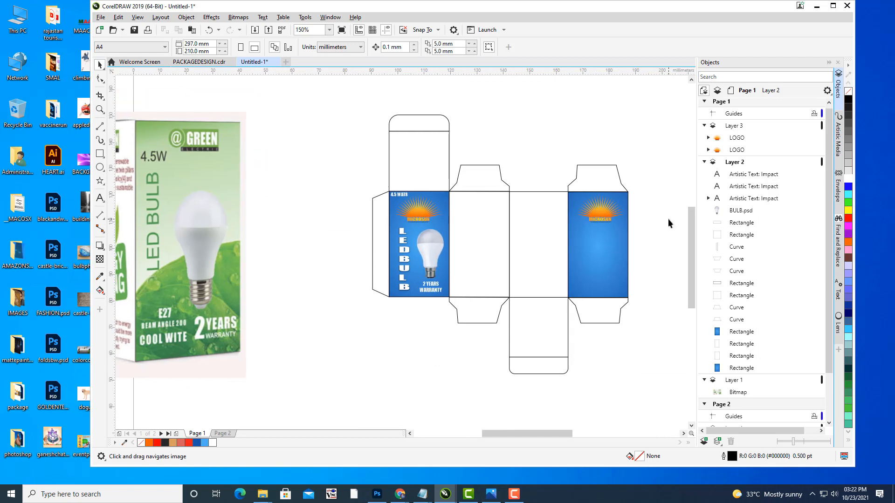
{"action": "left_click_drag", "start_coordinate": [466, 252], "coordinate": [577, 186]}
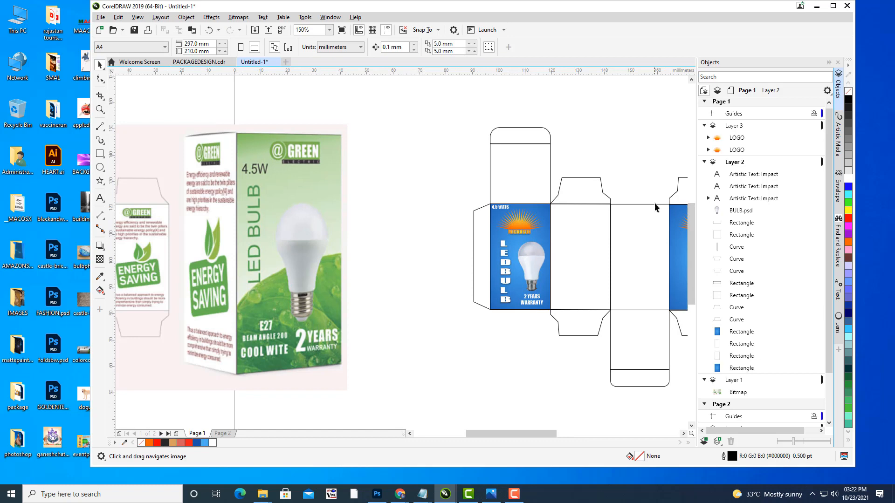
{"action": "left_click_drag", "start_coordinate": [662, 206], "coordinate": [560, 203]}
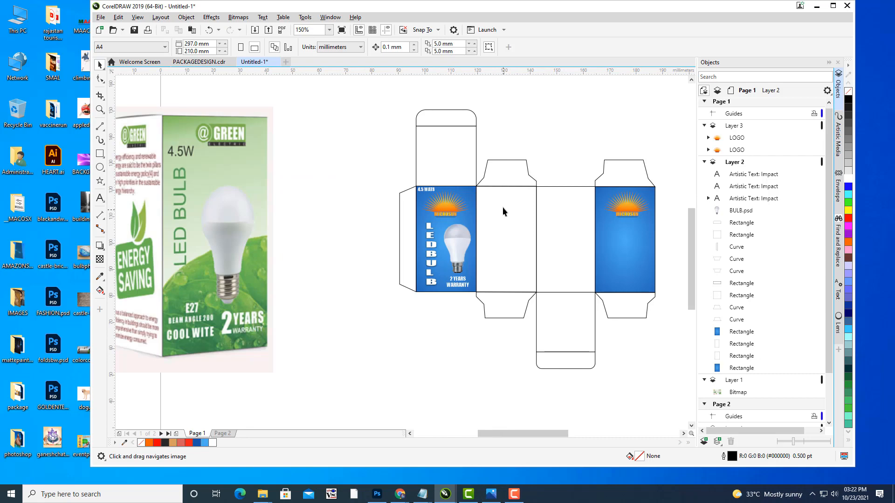
{"action": "left_click_drag", "start_coordinate": [435, 202], "coordinate": [630, 216]}
{"action": "left_click_drag", "start_coordinate": [495, 219], "coordinate": [568, 211]}
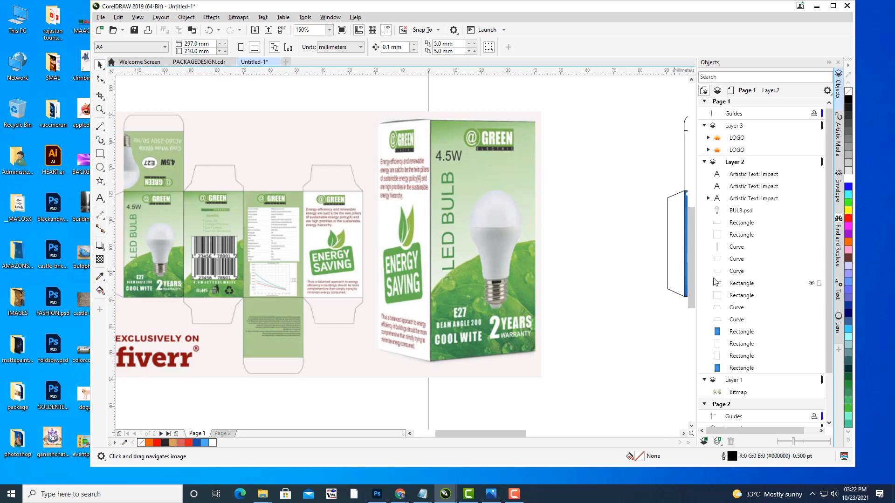
{"action": "left_click_drag", "start_coordinate": [685, 226], "coordinate": [224, 188]}
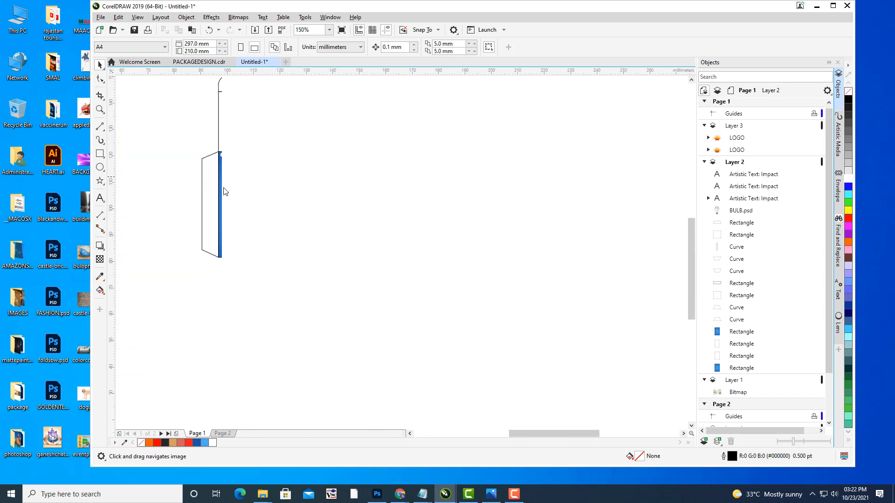
{"action": "left_click_drag", "start_coordinate": [412, 200], "coordinate": [390, 229]}
{"action": "scroll", "coordinate": [362, 206], "scroll_direction": "up", "scroll_amount": 2}
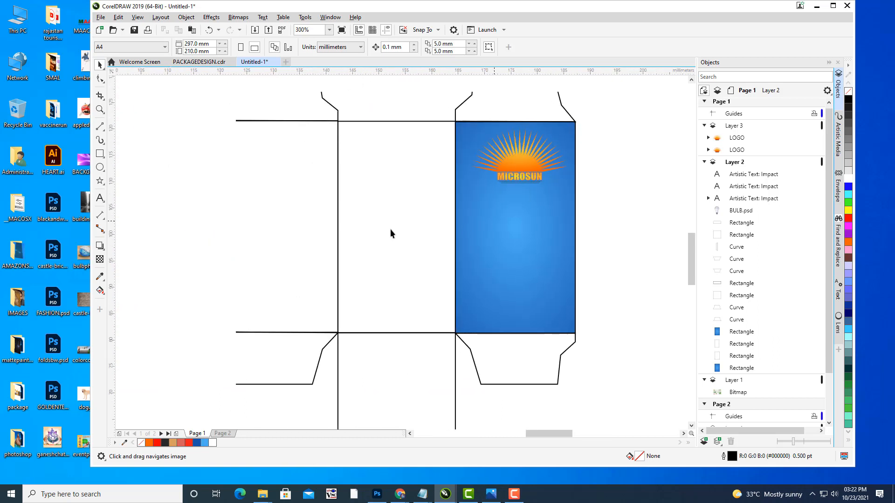
Step: Type 'ENERGY' and 'SAVER' on two lines on the blue back panel
{"action": "left_click", "coordinate": [100, 198]}
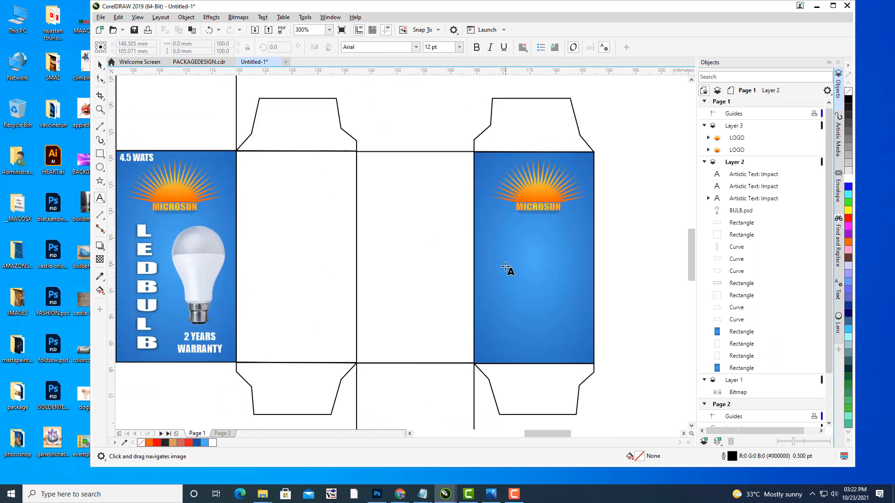
{"action": "left_click", "coordinate": [505, 265]}
{"action": "type", "text": "E"}
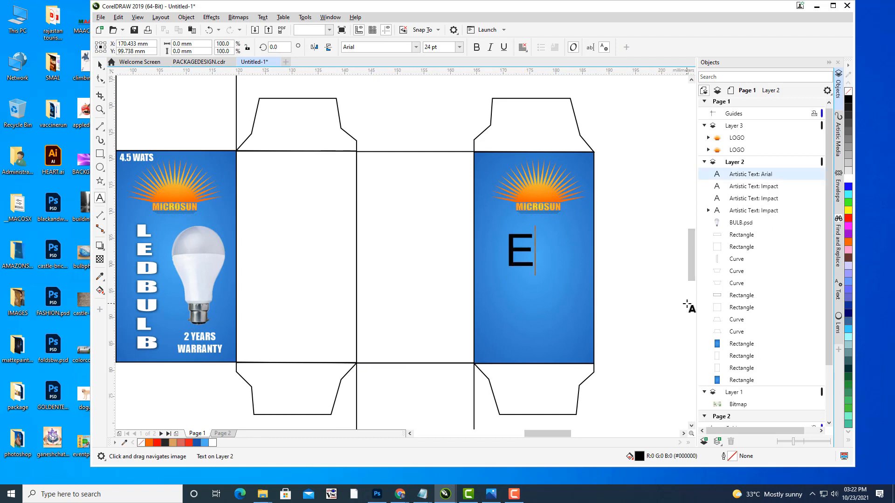
{"action": "type", "text": "NERGY"}
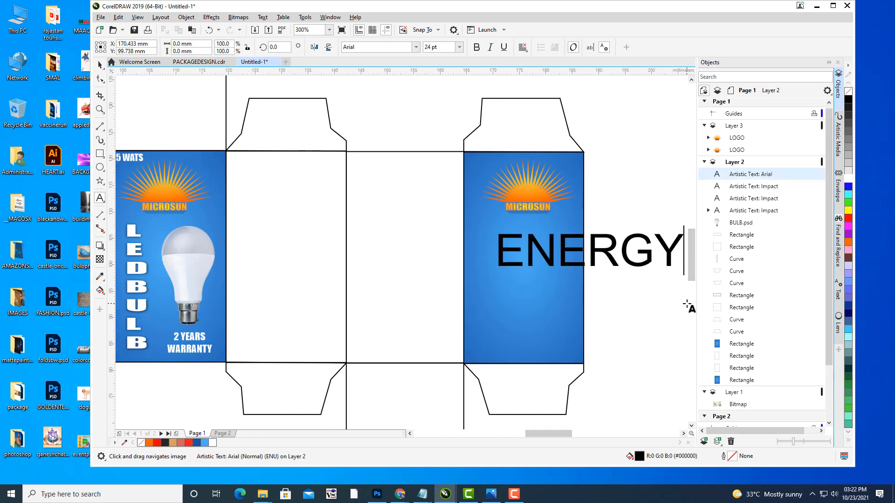
{"action": "key", "text": "Return"}
{"action": "type", "text": "SAVER"}
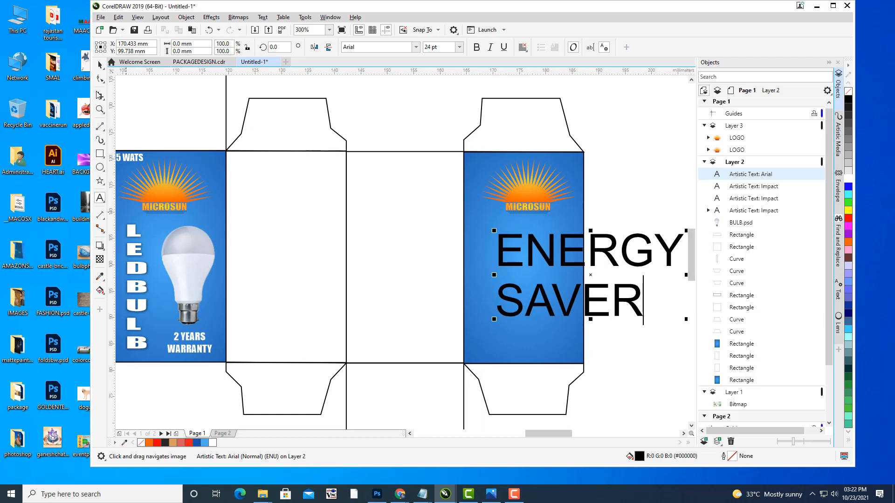
Step: Centre-align the ENERGY SAVER text, set it in Impact, and size it below the MICROSUN logo
{"action": "left_click", "coordinate": [100, 64]}
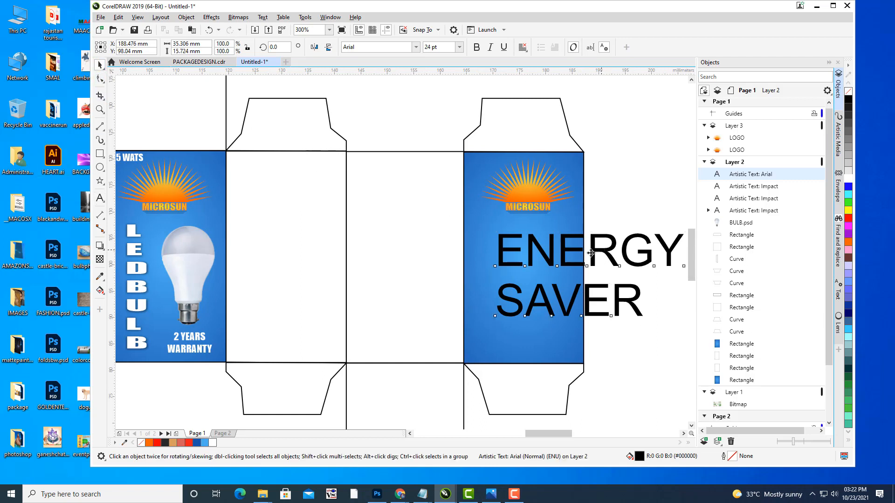
{"action": "left_click_drag", "start_coordinate": [601, 254], "coordinate": [560, 266]}
{"action": "left_click", "coordinate": [523, 48]}
{"action": "left_click", "coordinate": [536, 80]}
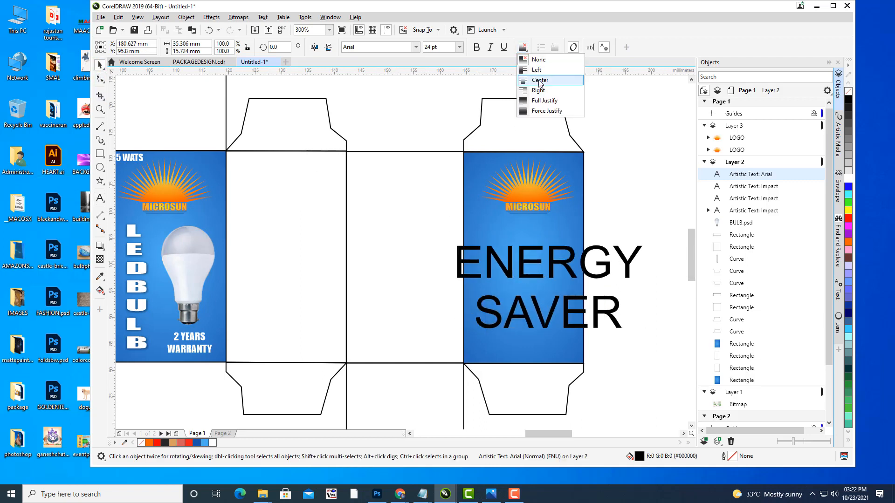
{"action": "left_click_drag", "start_coordinate": [643, 240], "coordinate": [532, 259]}
{"action": "left_click_drag", "start_coordinate": [569, 282], "coordinate": [573, 279]}
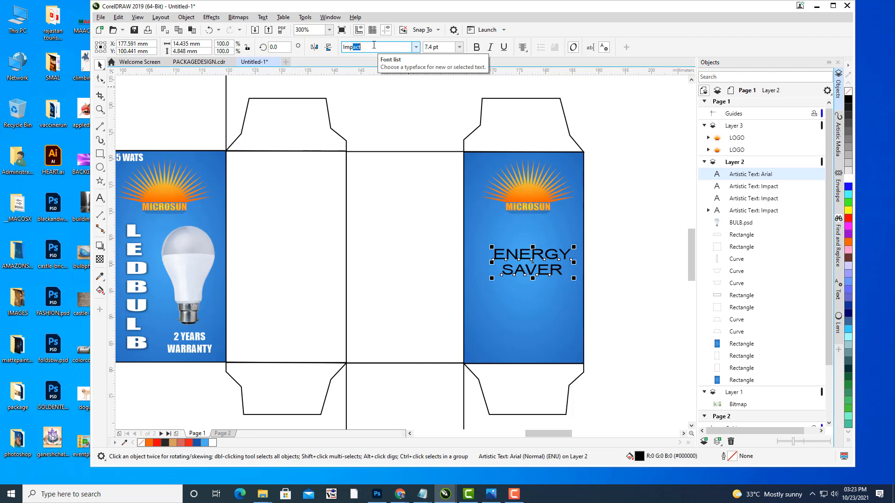
{"action": "key", "text": "Return"}
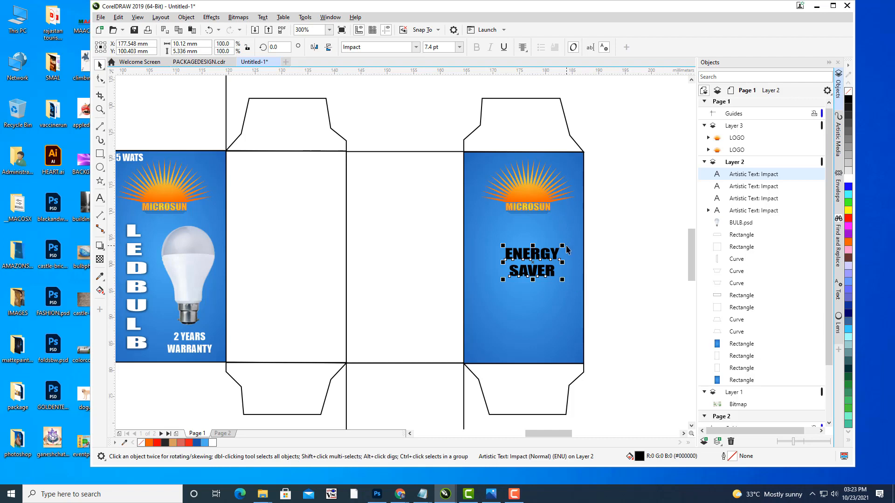
{"action": "left_click_drag", "start_coordinate": [565, 246], "coordinate": [572, 238]}
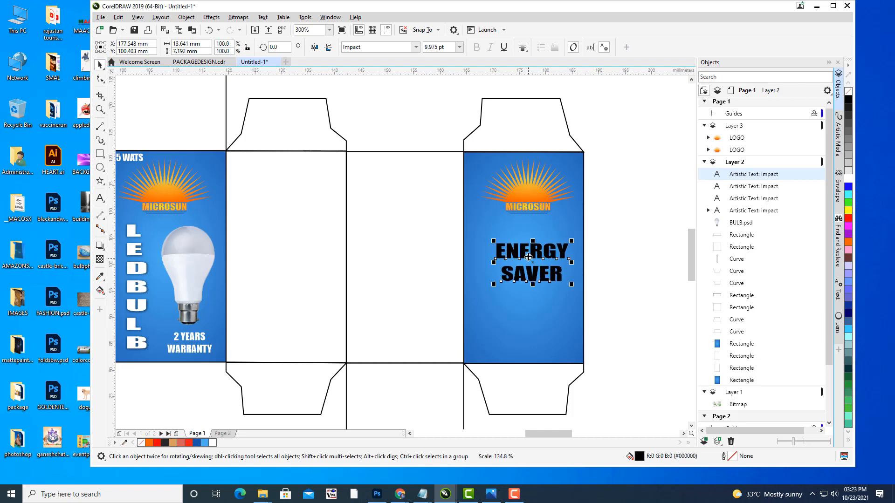
{"action": "left_click_drag", "start_coordinate": [528, 257], "coordinate": [529, 254]}
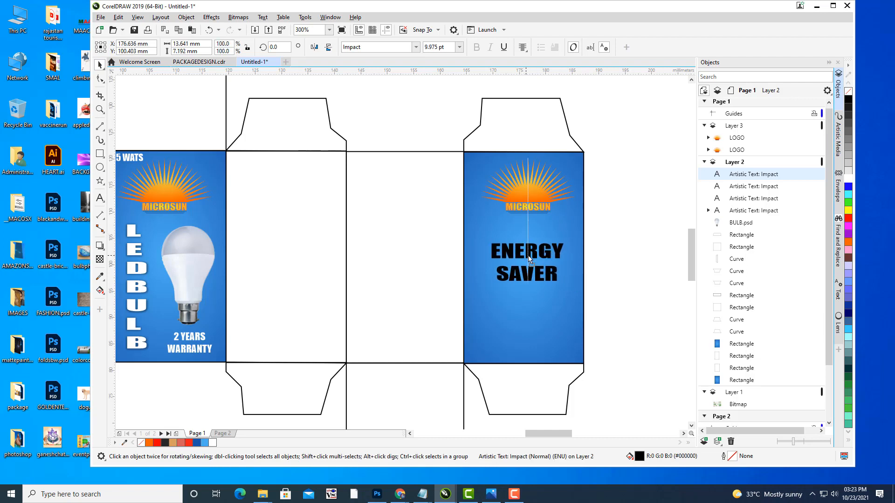
{"action": "key", "text": "Up"}
{"action": "key", "text": "Up"}
{"action": "key", "text": "Up"}
{"action": "key", "text": "Up"}
{"action": "key", "text": "Up"}
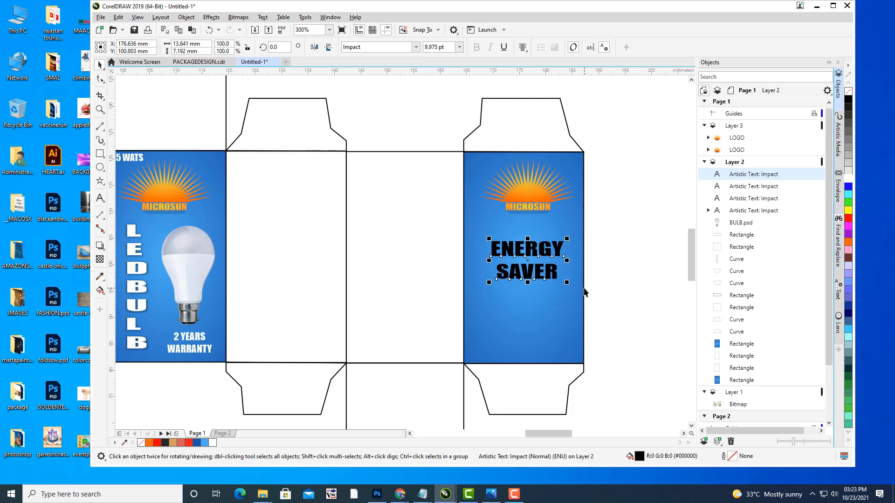
{"action": "key", "text": "Down"}
Step: Colour the ENERGY SAVER text white and zoom out to the whole box dieline
{"action": "left_click", "coordinate": [851, 178]}
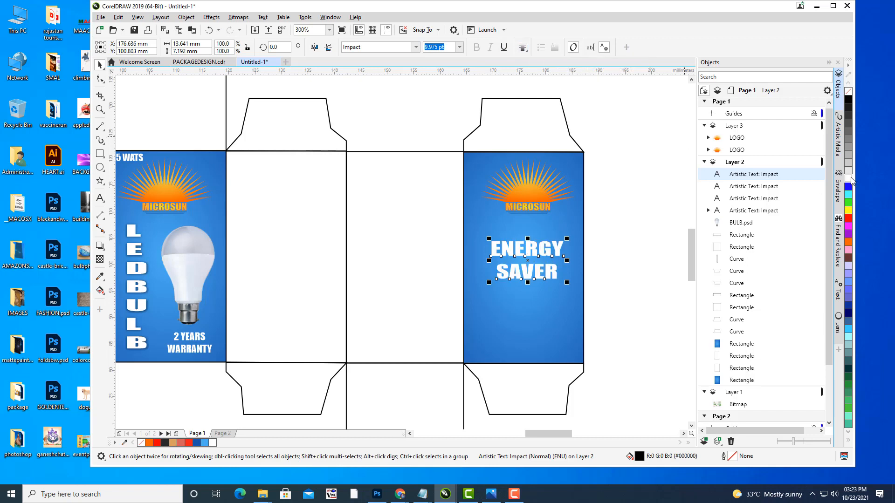
{"action": "left_click", "coordinate": [647, 191]}
{"action": "key", "text": "h"}
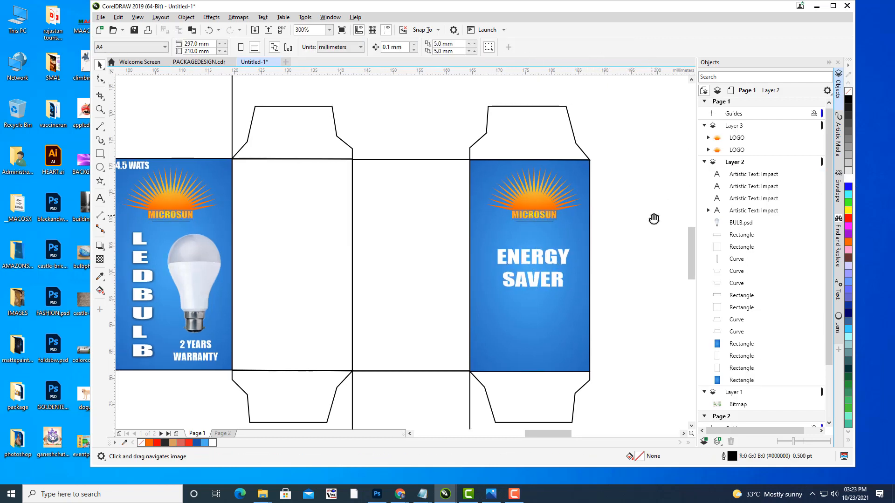
{"action": "scroll", "coordinate": [652, 214], "scroll_direction": "down", "scroll_amount": 2}
{"action": "left_click_drag", "start_coordinate": [652, 214], "coordinate": [639, 221]}
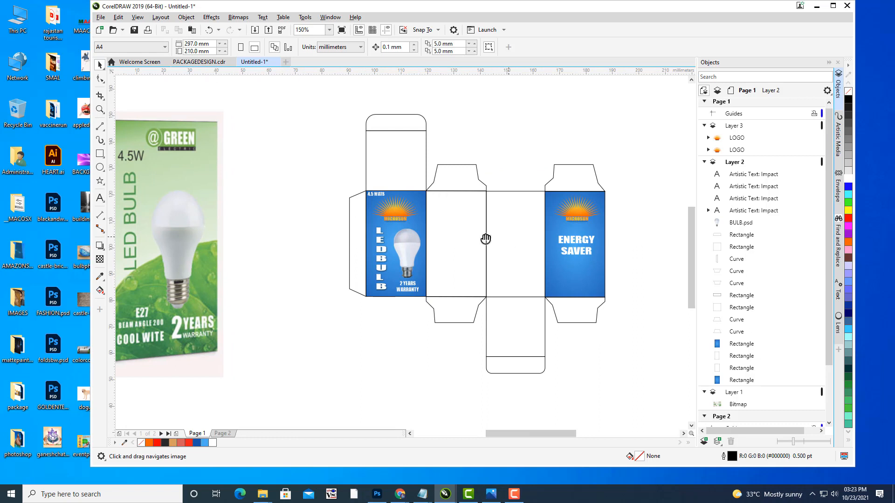
{"action": "left_click_drag", "start_coordinate": [485, 239], "coordinate": [413, 228]}
{"action": "mouse_move", "coordinate": [407, 495]}
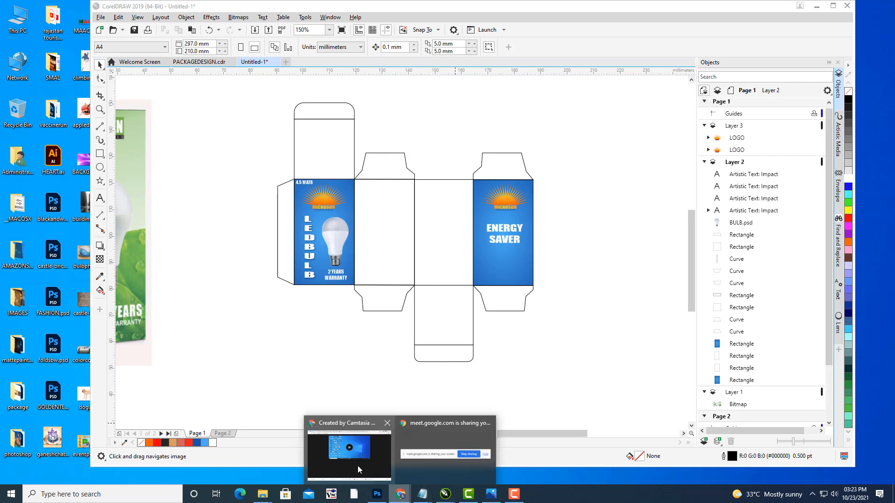
{"action": "left_click", "coordinate": [357, 466]}
Step: Go to iconfinder.com in a new browser tab
{"action": "left_click", "coordinate": [782, 14]}
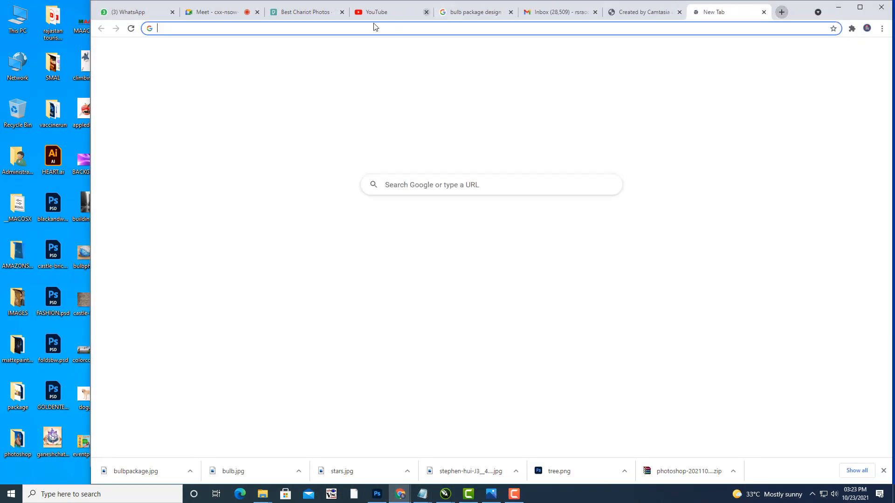
{"action": "left_click", "coordinate": [246, 32]}
{"action": "type", "text": "ICON"}
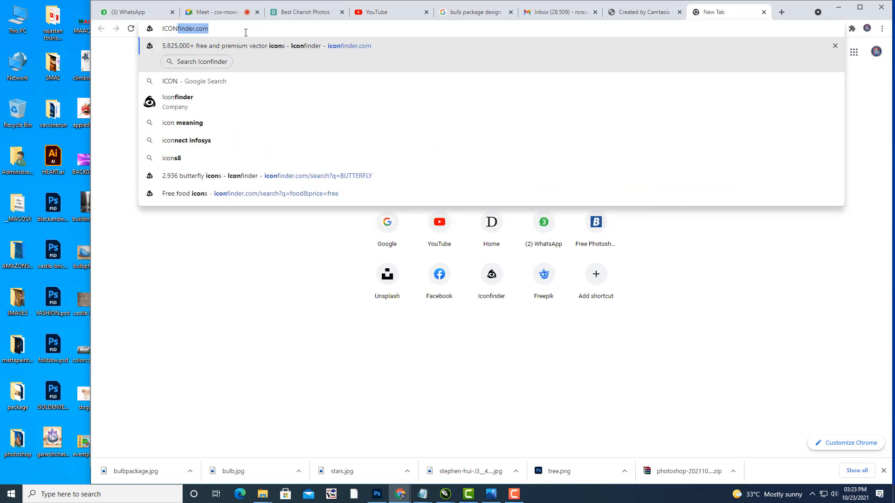
{"action": "key", "text": "Right"}
{"action": "key", "text": "Return"}
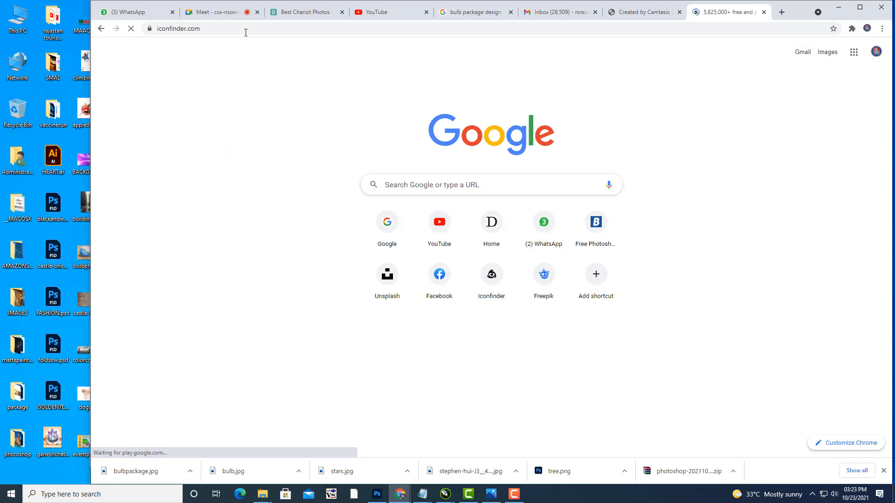
Step: Search free icons for ELECTIC, then change the search term to CURRENT
{"action": "left_click", "coordinate": [352, 221]}
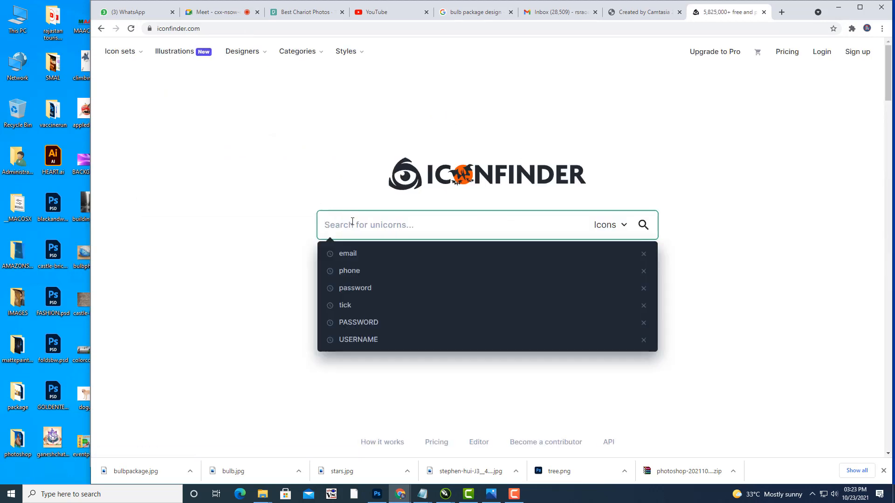
{"action": "type", "text": "ELEC"}
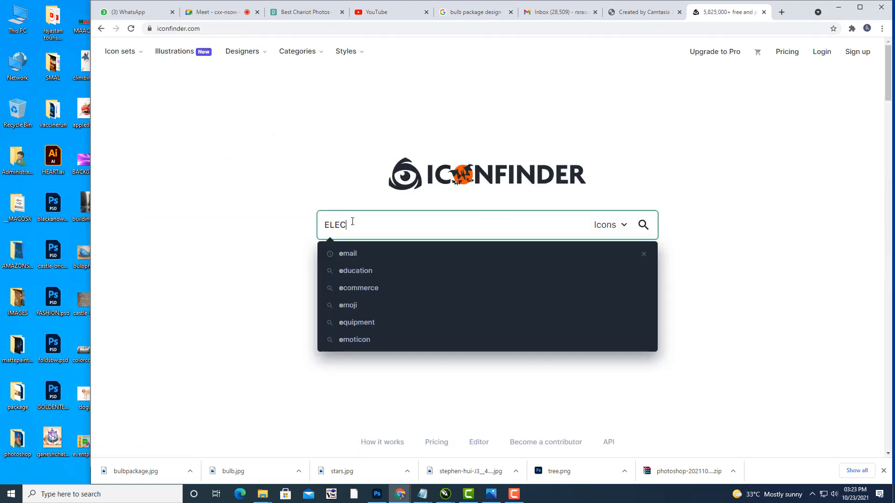
{"action": "type", "text": "TICITY"}
{"action": "key", "text": "Return"}
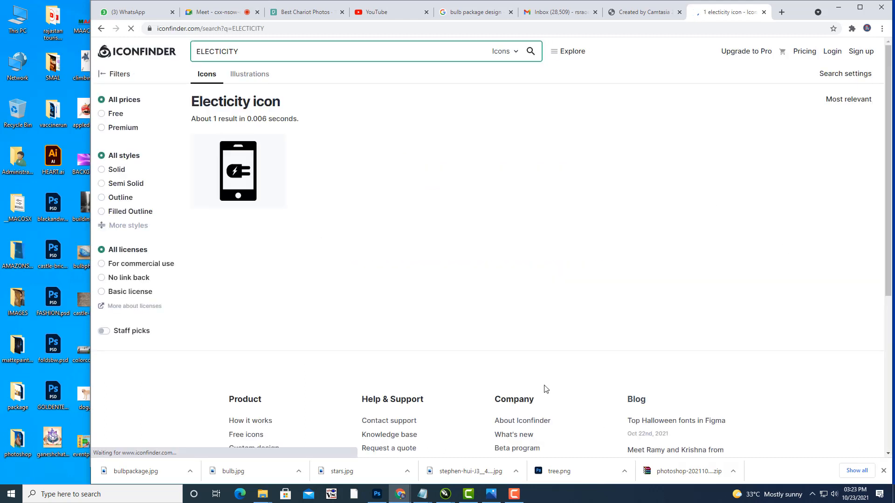
{"action": "left_click", "coordinate": [103, 116]}
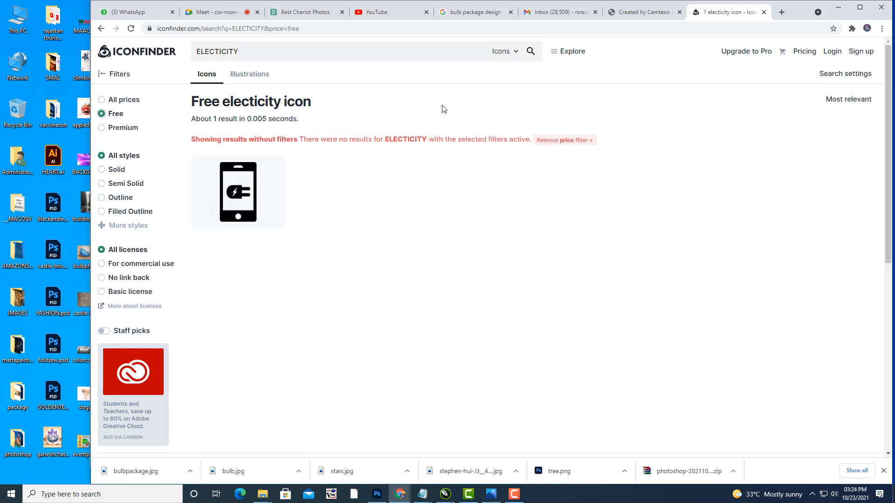
{"action": "double_click", "coordinate": [326, 51]}
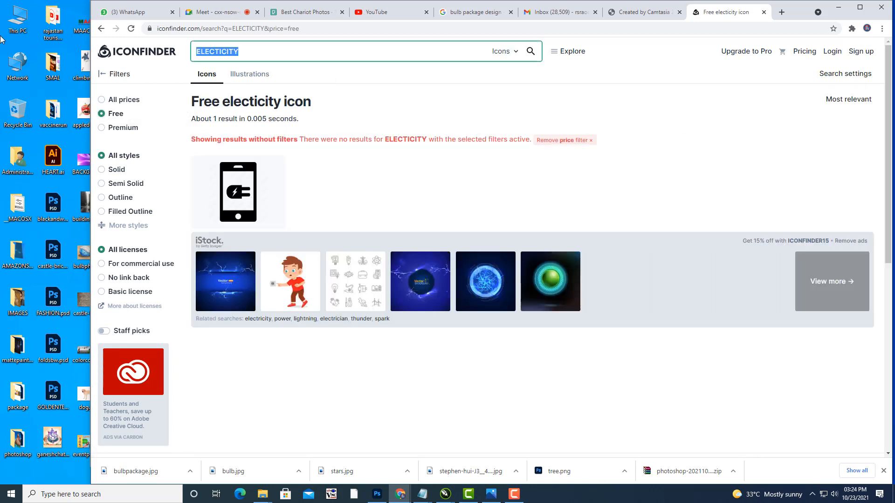
{"action": "type", "text": "CUR"}
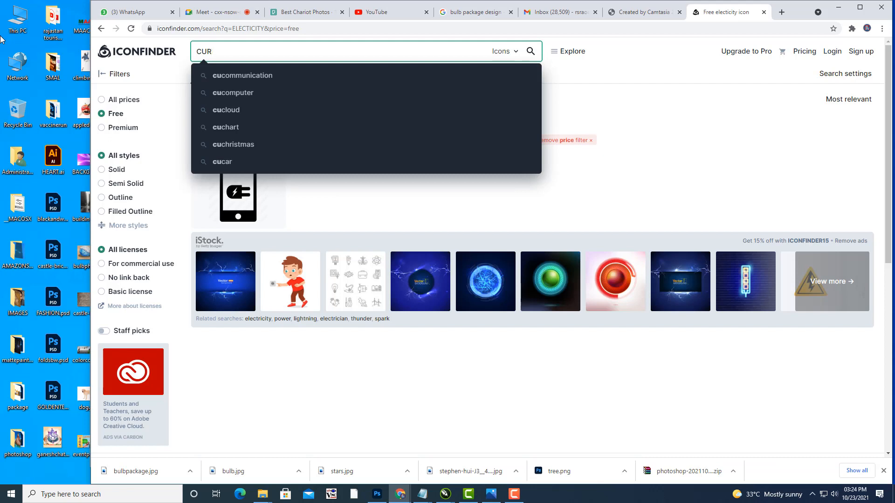
{"action": "type", "text": "RENT"}
{"action": "key", "text": "Return"}
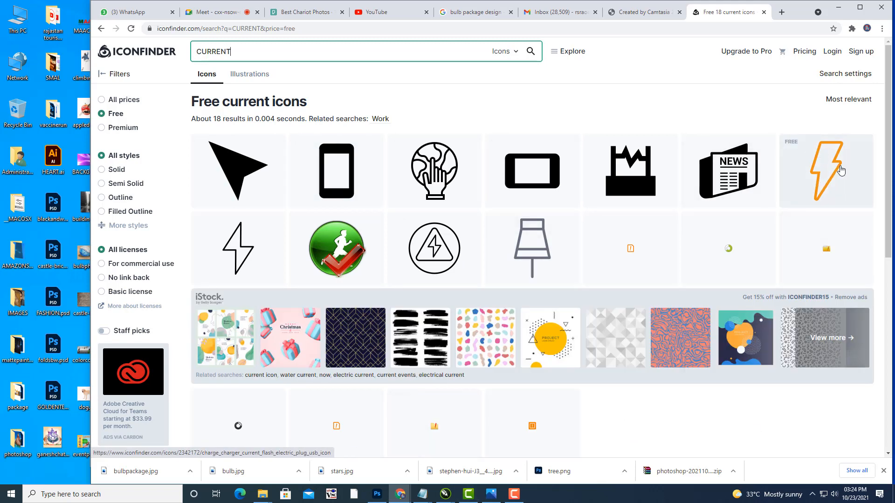
{"action": "scroll", "coordinate": [822, 233], "scroll_direction": "down", "scroll_amount": 2}
{"action": "scroll", "coordinate": [825, 227], "scroll_direction": "up", "scroll_amount": 2}
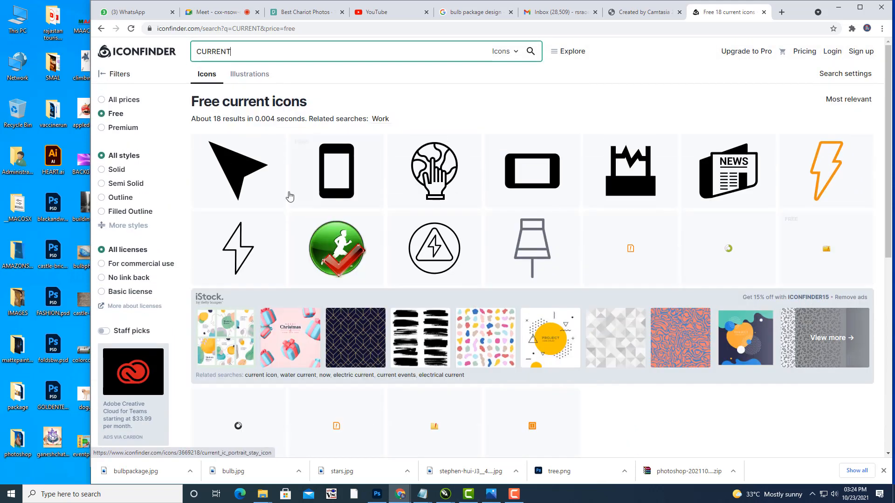
Step: Download the orange lightning-bolt icon as SVG and show it in its folder
{"action": "left_click", "coordinate": [826, 171]}
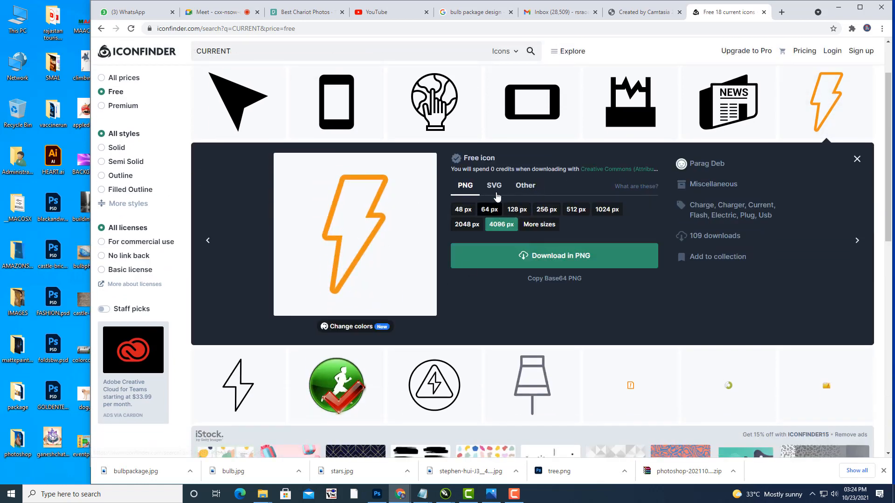
{"action": "left_click", "coordinate": [495, 189]}
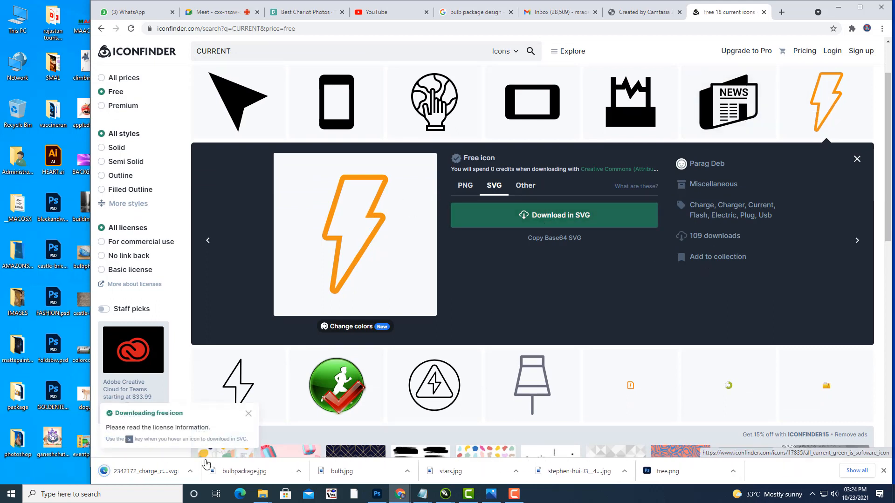
{"action": "left_click", "coordinate": [190, 471]}
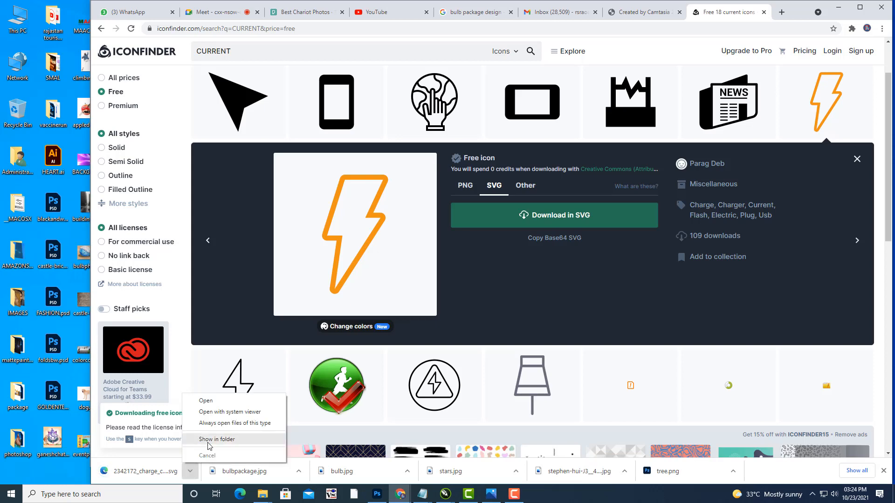
{"action": "left_click", "coordinate": [217, 439]}
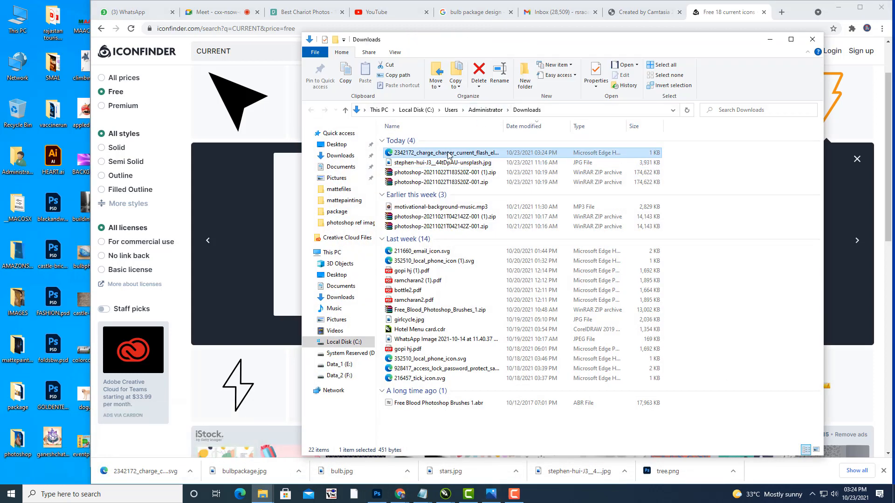
Step: Open the downloaded bolt SVG with CorelDRAW 2019 (64-Bit)
{"action": "right_click", "coordinate": [447, 155]}
{"action": "mouse_move", "coordinate": [507, 241]}
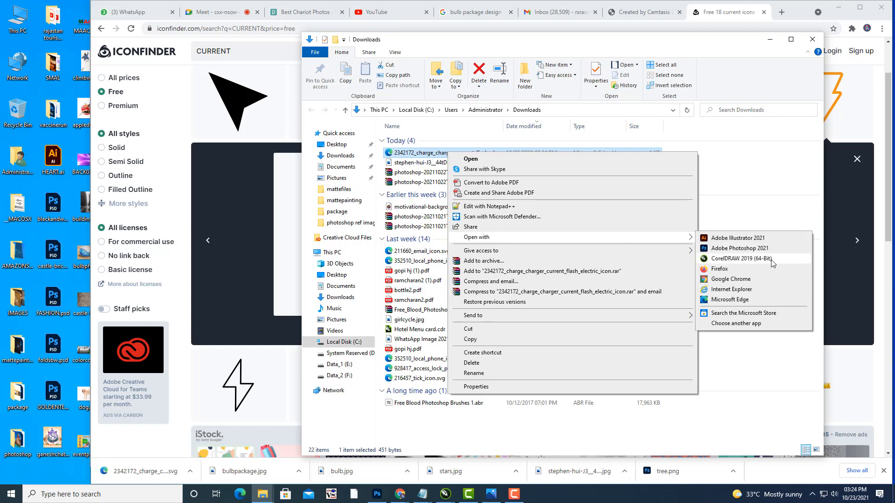
{"action": "left_click", "coordinate": [734, 259]}
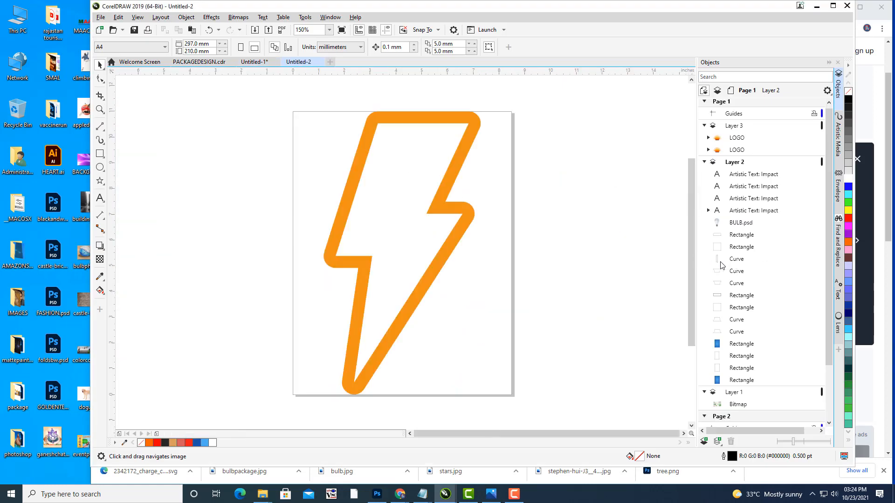
Step: Take the bolt out of Untitled-2 and paste it into the Untitled-1 box document
{"action": "left_click", "coordinate": [458, 214]}
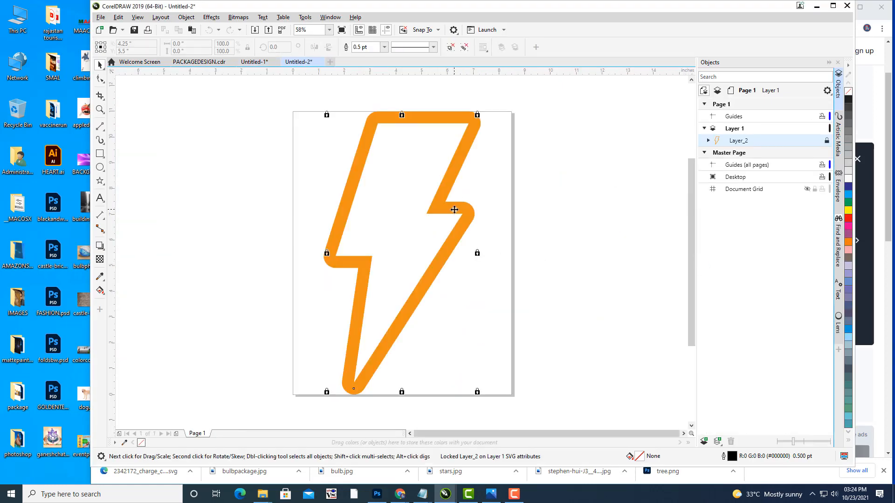
{"action": "left_click", "coordinate": [826, 141]}
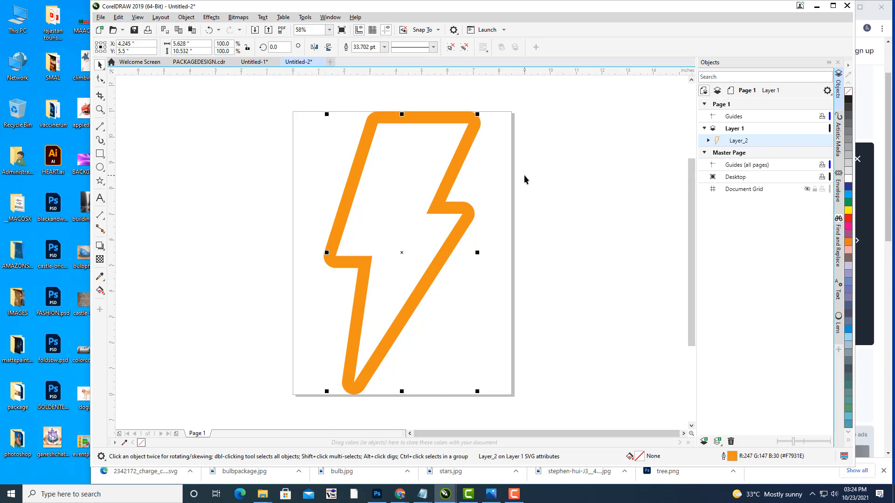
{"action": "key", "text": "Delete"}
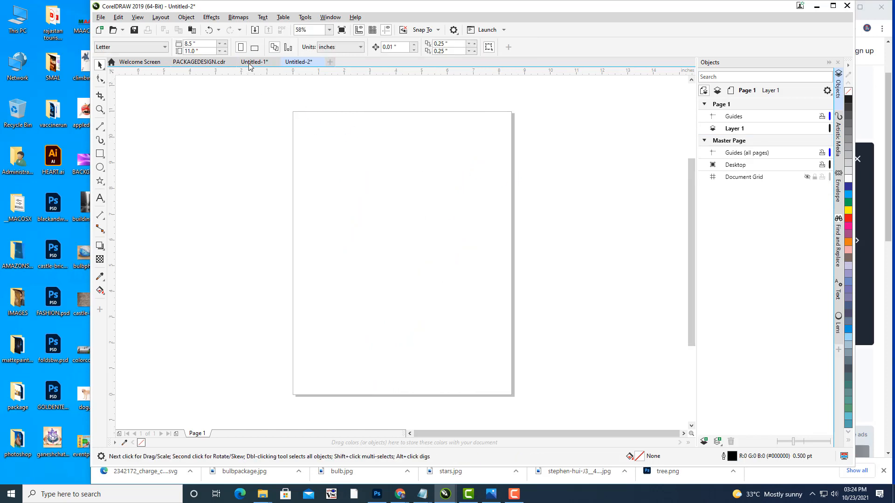
{"action": "left_click", "coordinate": [248, 62]}
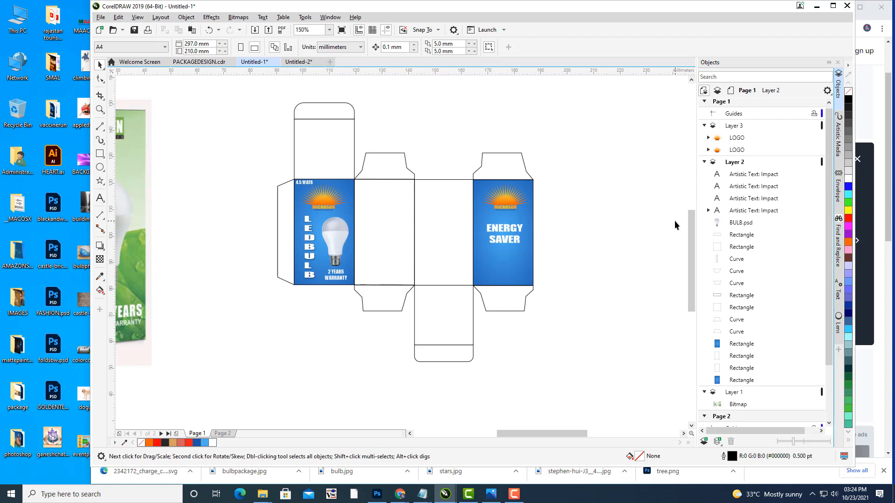
{"action": "key", "text": "ctrl+v"}
Step: Move the pasted bolt over the box, undoing a trial resize to keep it full size
{"action": "left_click_drag", "start_coordinate": [584, 112], "coordinate": [477, 229]}
{"action": "scroll", "coordinate": [477, 228], "scroll_direction": "down", "scroll_amount": 2}
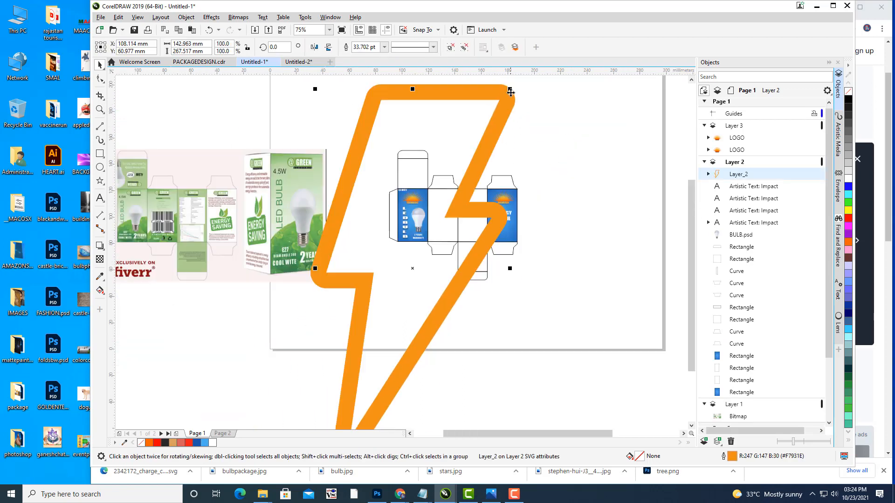
{"action": "left_click_drag", "start_coordinate": [511, 89], "coordinate": [430, 238]}
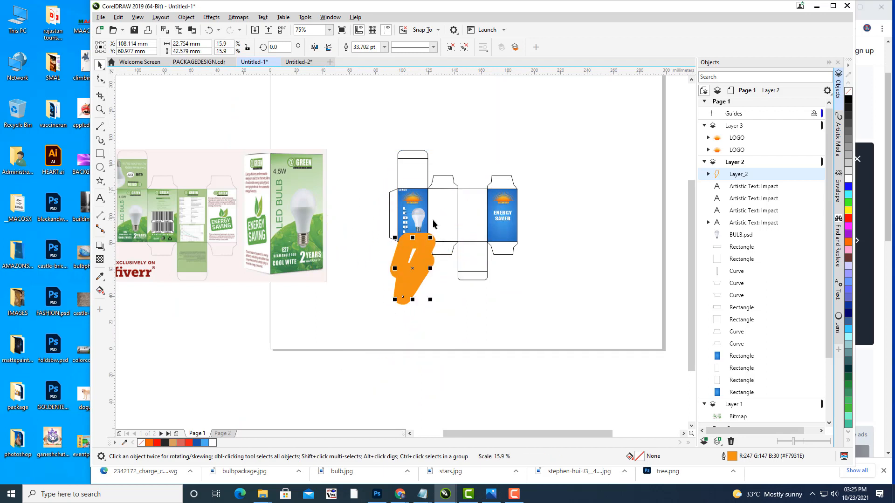
{"action": "scroll", "coordinate": [461, 232], "scroll_direction": "up", "scroll_amount": 3}
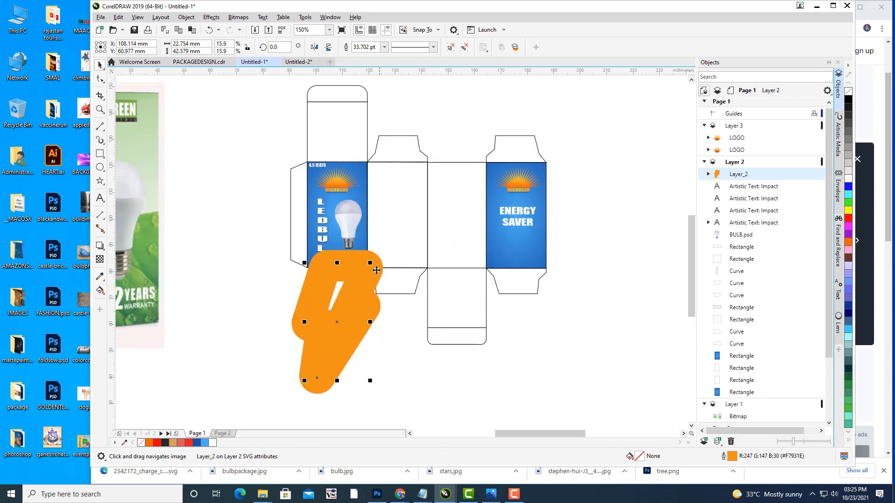
{"action": "key", "text": "ctrl+z"}
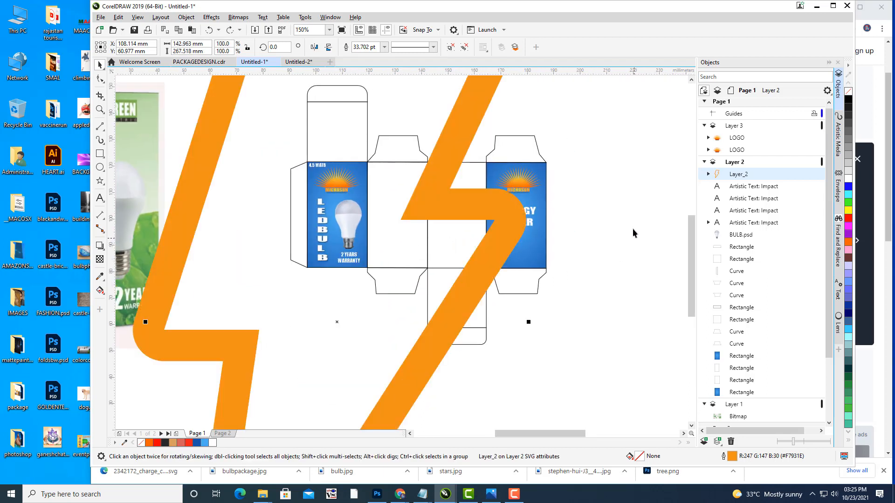
{"action": "scroll", "coordinate": [633, 221], "scroll_direction": "down", "scroll_amount": 2}
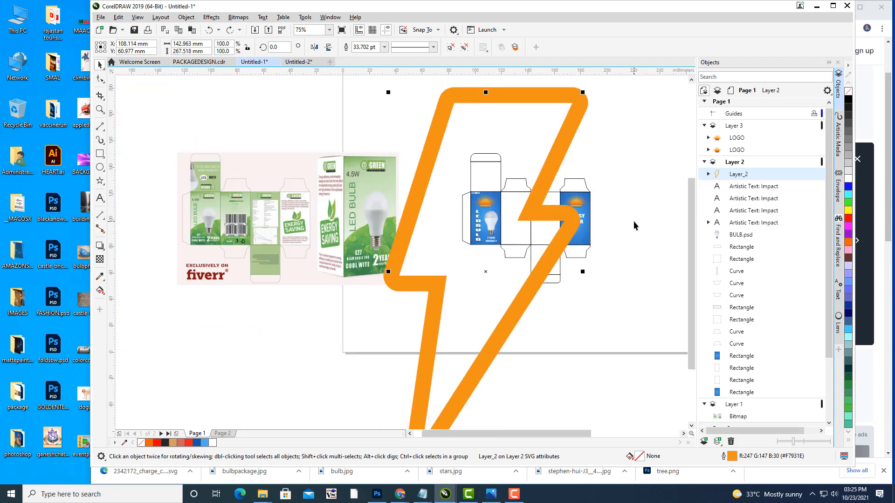
Step: Expand Layer_2 and Layer_1-2 in the Objects docker and select the bolt's Curve
{"action": "left_click", "coordinate": [708, 173]}
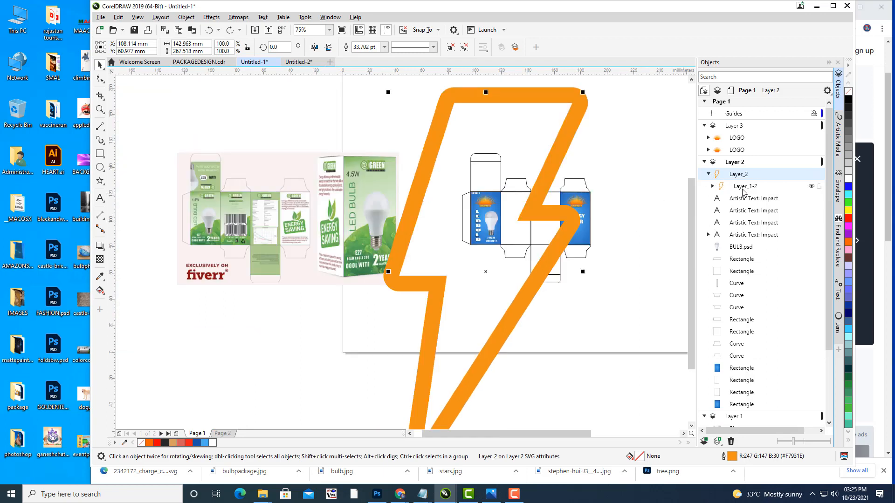
{"action": "left_click", "coordinate": [712, 187]}
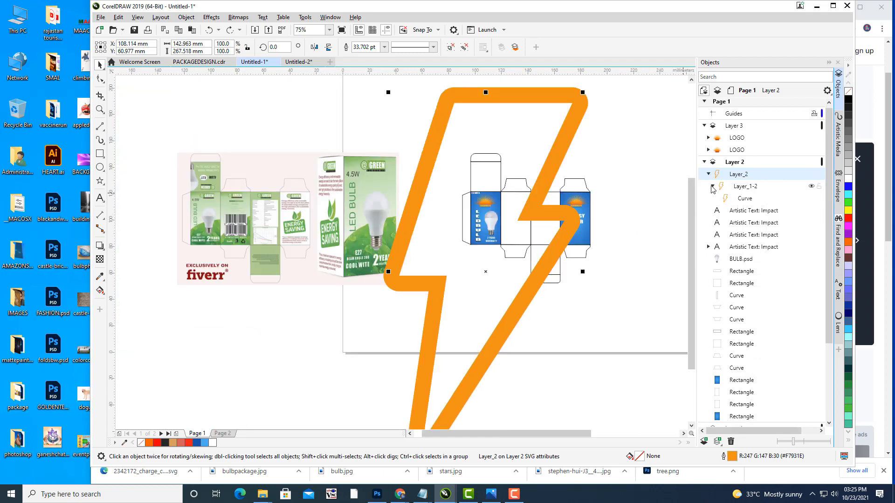
{"action": "left_click", "coordinate": [742, 200]}
{"action": "left_click_drag", "start_coordinate": [538, 151], "coordinate": [474, 222]}
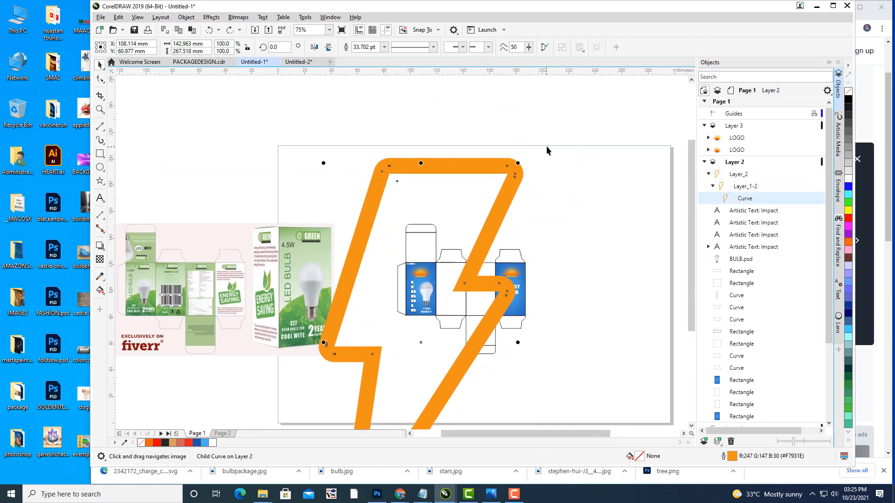
{"action": "left_click", "coordinate": [187, 18]}
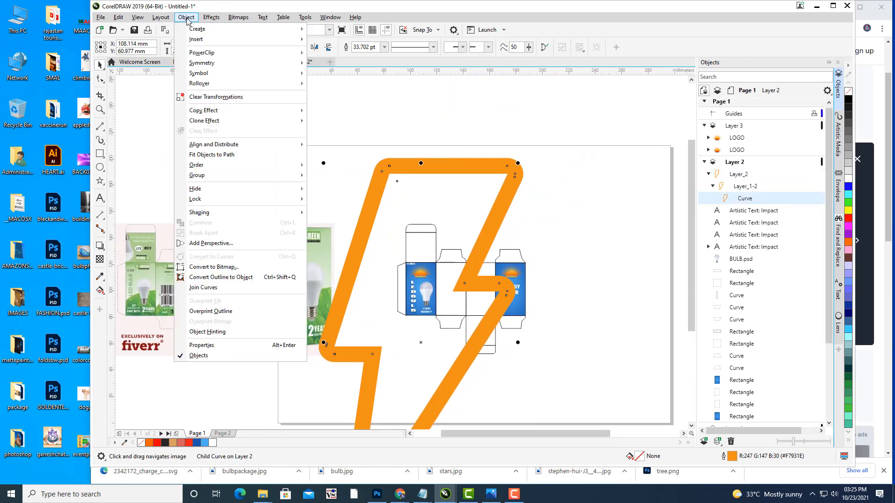
Step: Convert the bolt's outline to an object and move it to the right of the page
{"action": "left_click", "coordinate": [259, 278]}
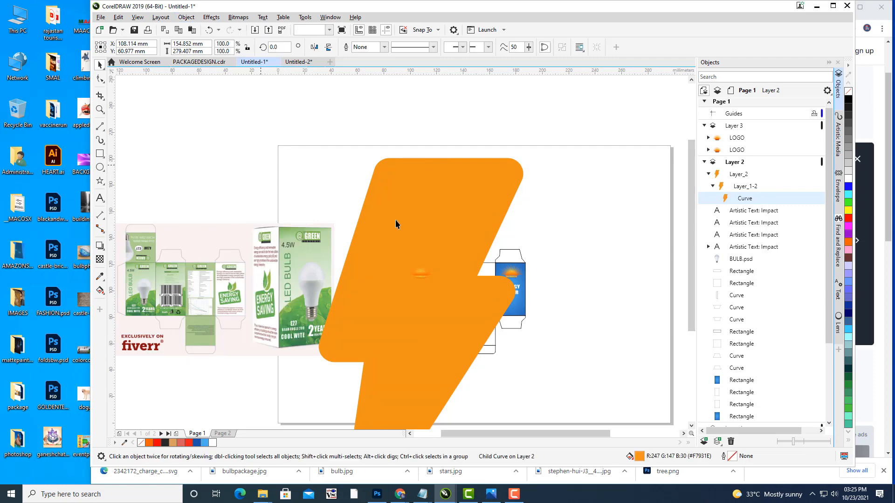
{"action": "key", "text": "Escape"}
{"action": "left_click", "coordinate": [485, 230]}
{"action": "scroll", "coordinate": [331, 222], "scroll_direction": "right", "scroll_amount": 3}
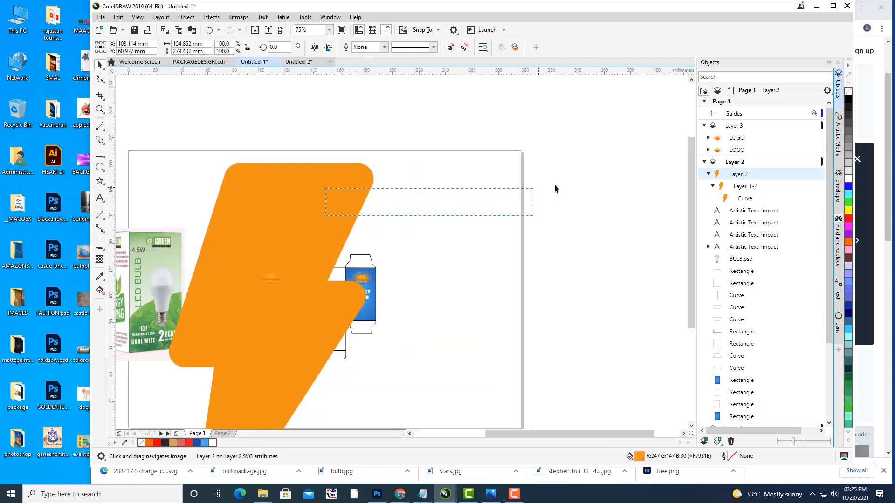
{"action": "left_click", "coordinate": [316, 182]}
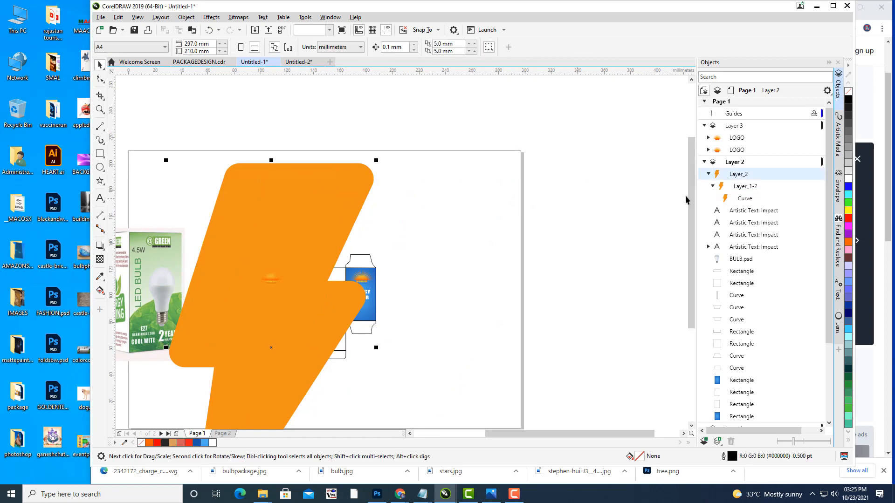
{"action": "left_click", "coordinate": [741, 187]}
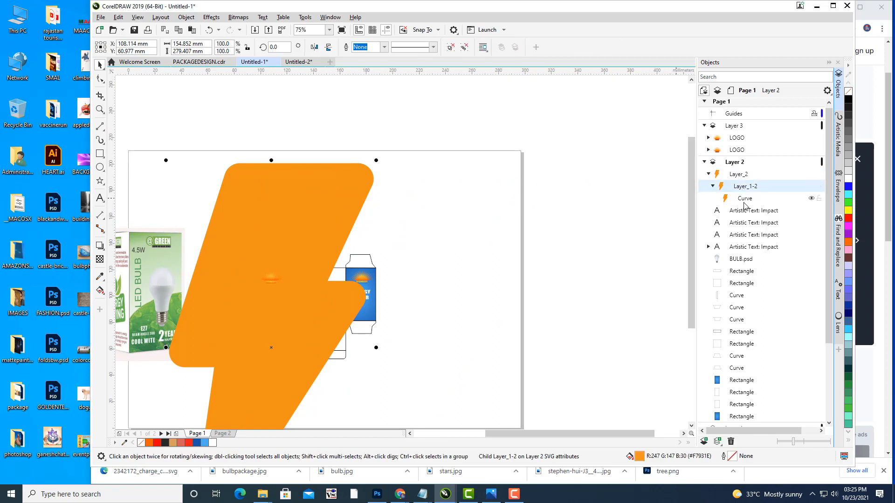
{"action": "left_click", "coordinate": [744, 199]}
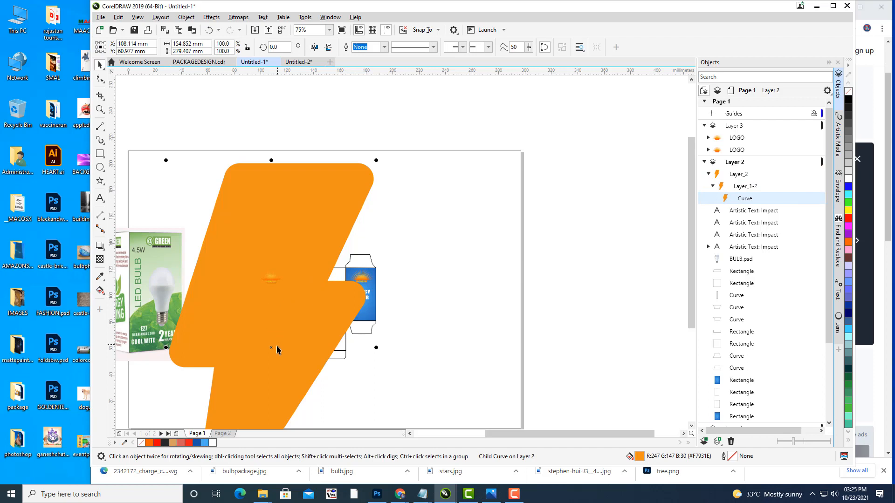
{"action": "scroll", "coordinate": [293, 313], "scroll_direction": "down", "scroll_amount": 4}
{"action": "left_click_drag", "start_coordinate": [291, 322], "coordinate": [491, 307]}
Step: Replace the bolt's orange colouring with a solid red fill
{"action": "left_click", "coordinate": [538, 323]}
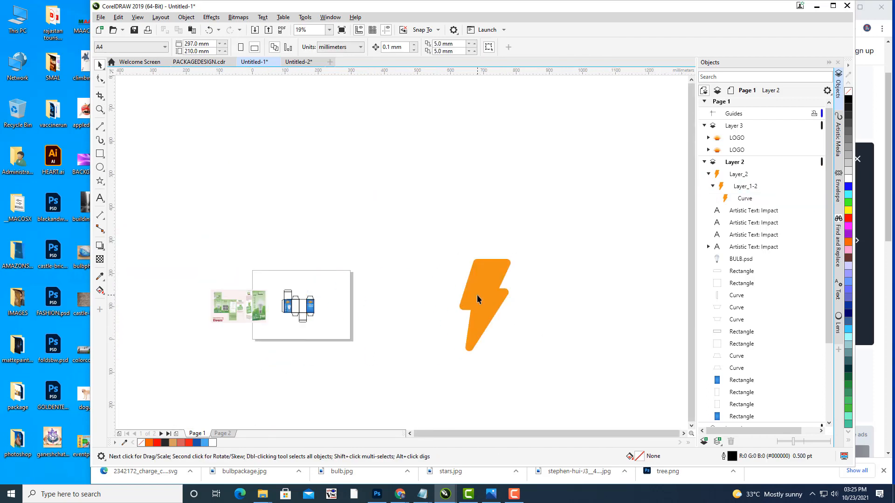
{"action": "left_click", "coordinate": [498, 294]}
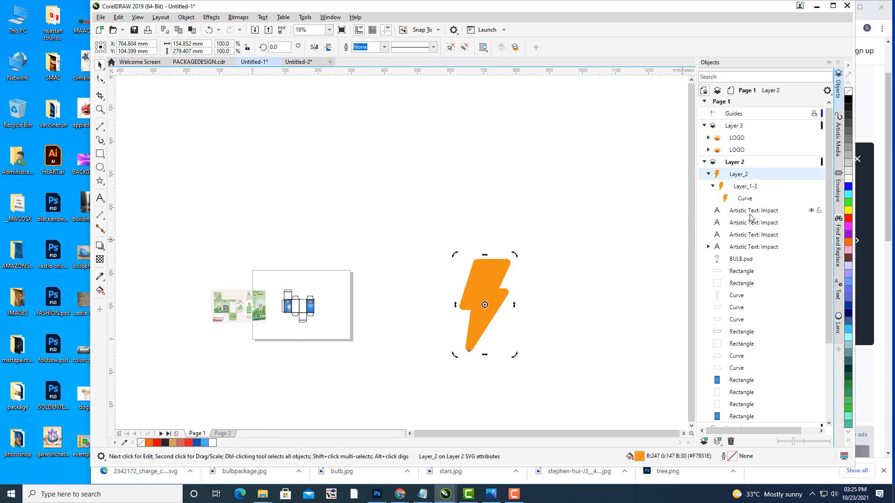
{"action": "left_click", "coordinate": [745, 199]}
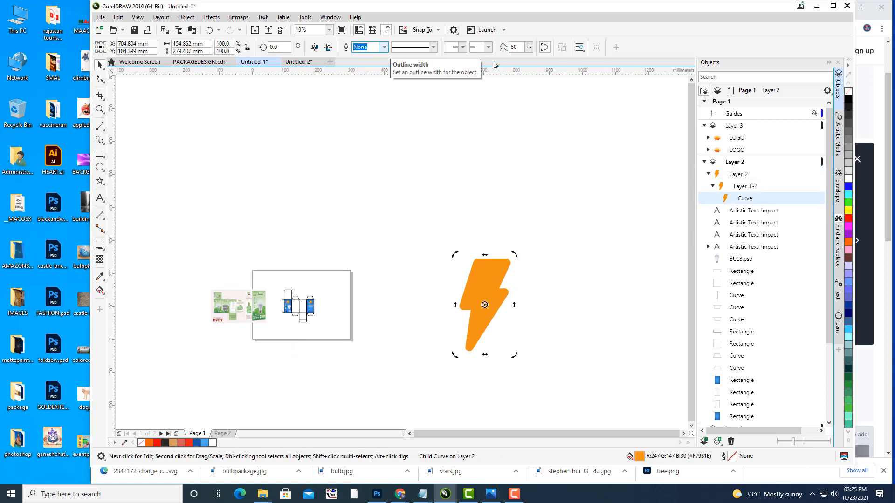
{"action": "left_click", "coordinate": [849, 92]}
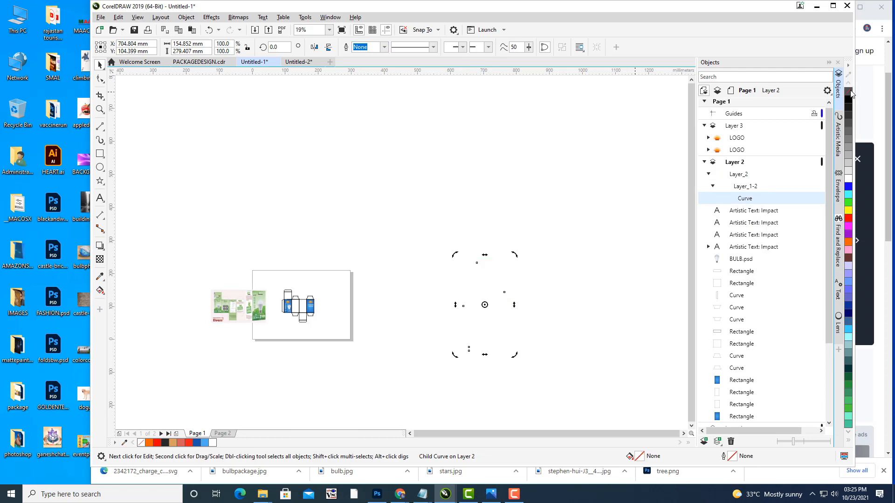
{"action": "left_click", "coordinate": [849, 219]}
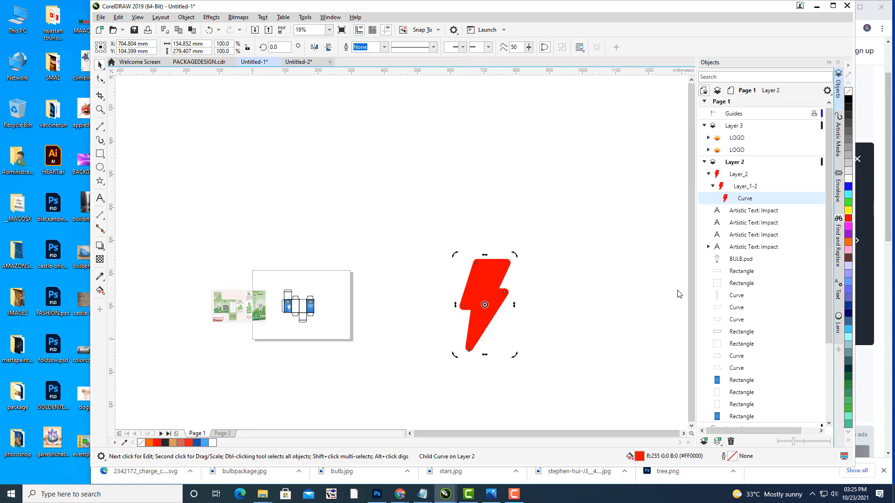
{"action": "scroll", "coordinate": [511, 304], "scroll_direction": "up", "scroll_amount": 2}
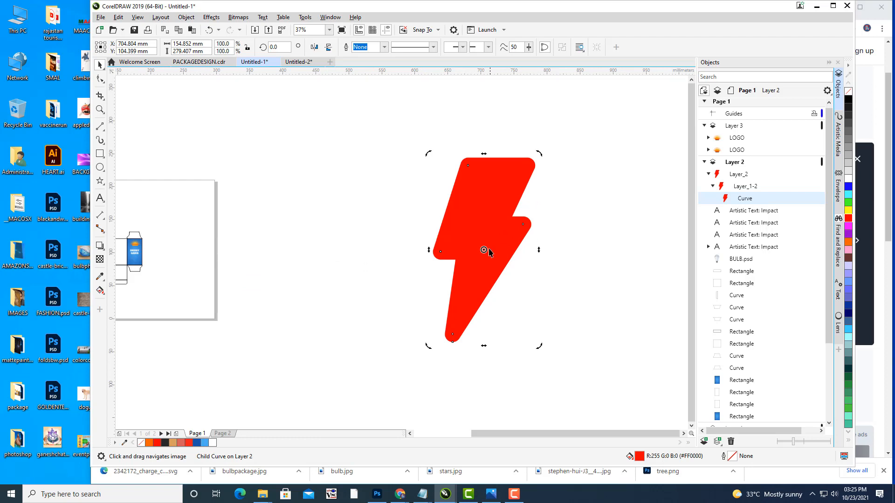
Step: Move the red bolt left toward the box page and bring the artwork back into view
{"action": "left_click", "coordinate": [541, 184]}
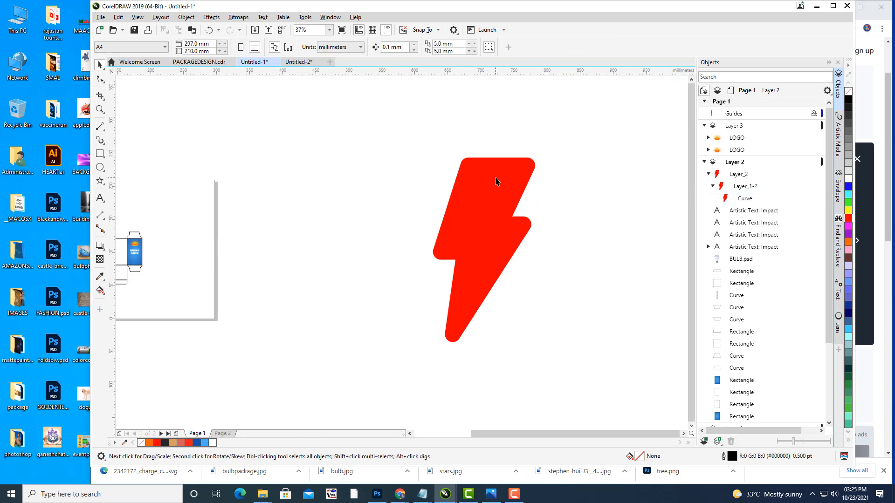
{"action": "left_click", "coordinate": [753, 199]}
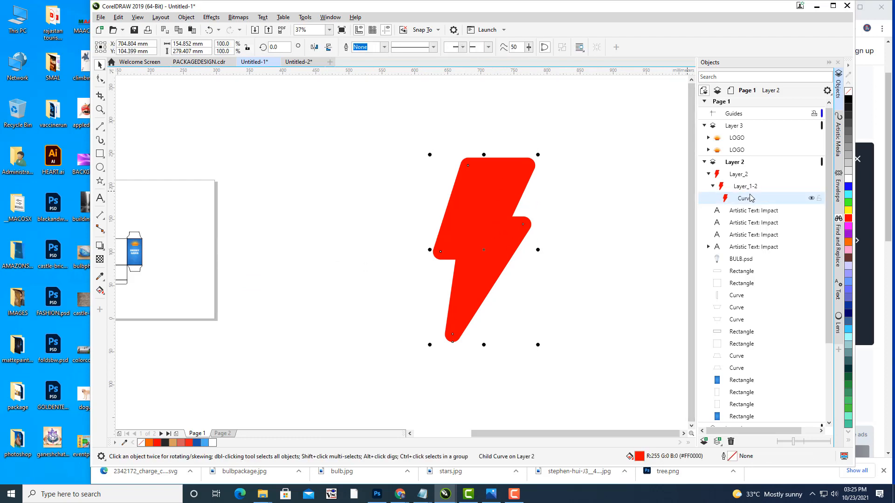
{"action": "left_click_drag", "start_coordinate": [489, 251], "coordinate": [475, 238]}
{"action": "left_click_drag", "start_coordinate": [470, 232], "coordinate": [601, 236]}
{"action": "scroll", "coordinate": [601, 235], "scroll_direction": "up", "scroll_amount": 2}
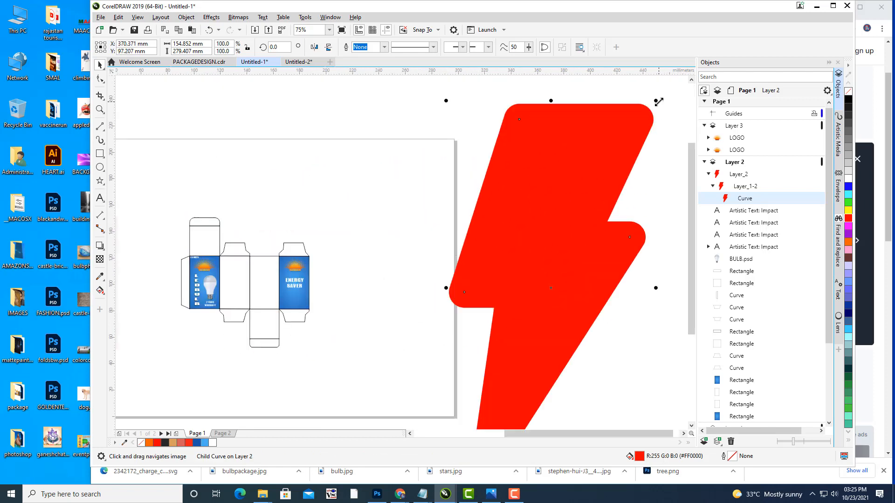
Step: Shrink the red bolt to about 4.5% and move it onto the blue back panel
{"action": "left_click_drag", "start_coordinate": [659, 101], "coordinate": [577, 240]}
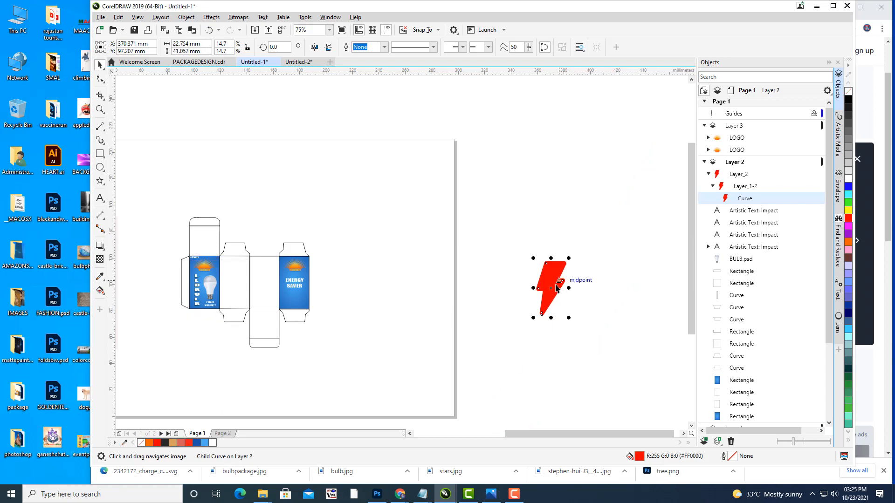
{"action": "left_click_drag", "start_coordinate": [557, 288], "coordinate": [325, 286]}
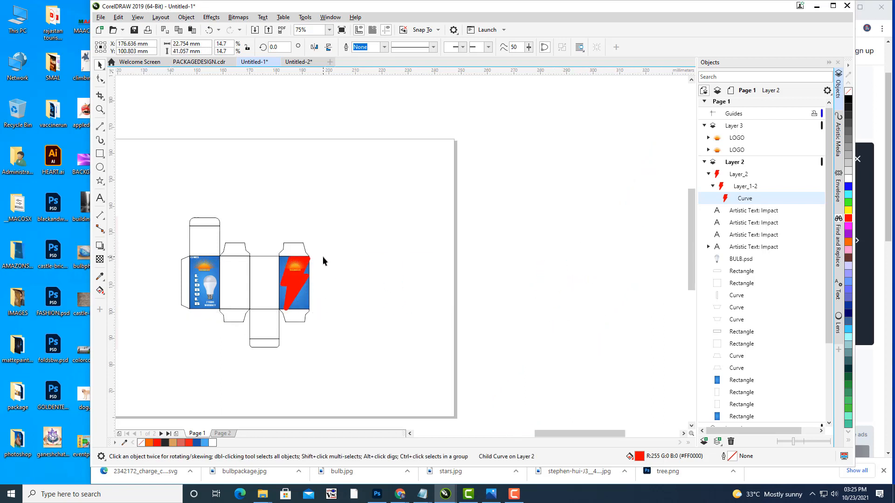
{"action": "scroll", "coordinate": [323, 260], "scroll_direction": "up", "scroll_amount": 4}
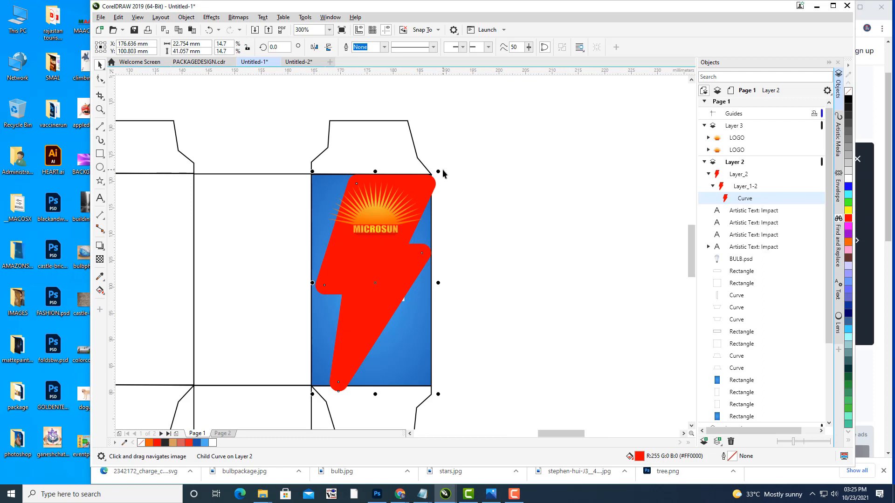
{"action": "left_click_drag", "start_coordinate": [441, 170], "coordinate": [401, 256]}
{"action": "key", "text": "ctrl+z"}
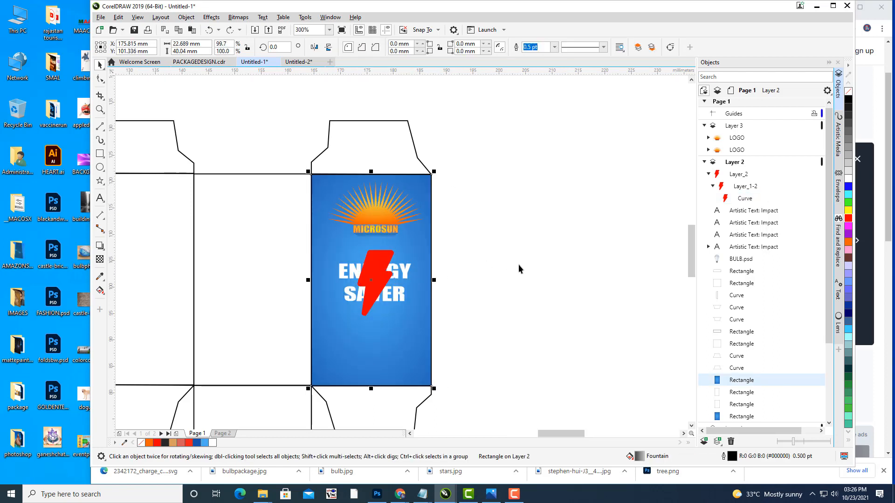
{"action": "left_click", "coordinate": [518, 264]}
Step: Rotate the bolt about 337° so it leans diagonally over the ENERGY SAVER text
{"action": "left_click", "coordinate": [378, 266]}
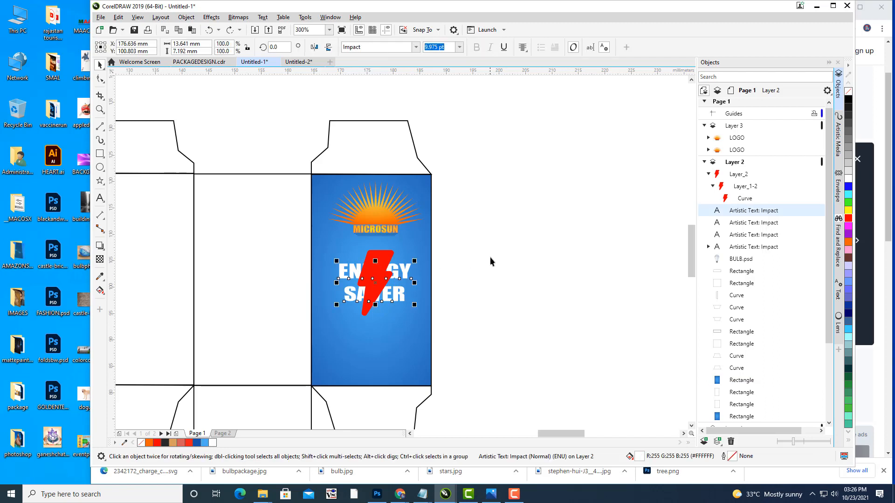
{"action": "left_click", "coordinate": [742, 199]}
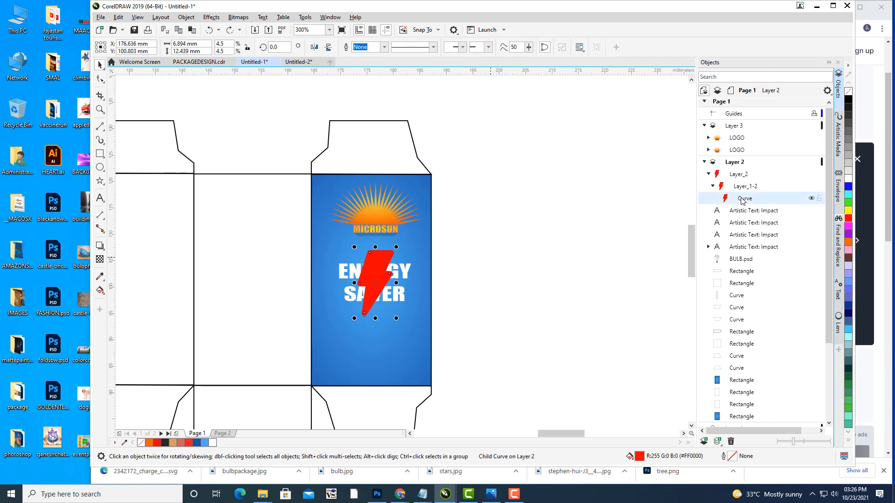
{"action": "left_click", "coordinate": [374, 283]}
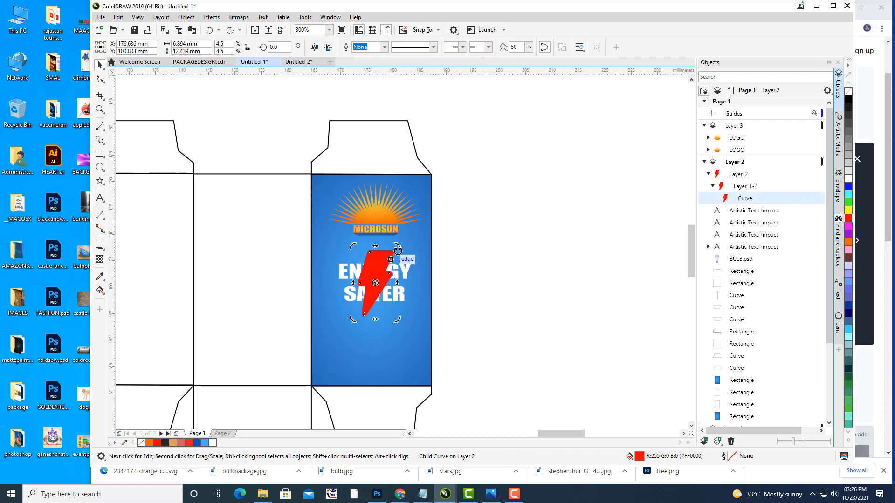
{"action": "left_click_drag", "start_coordinate": [397, 246], "coordinate": [417, 254]}
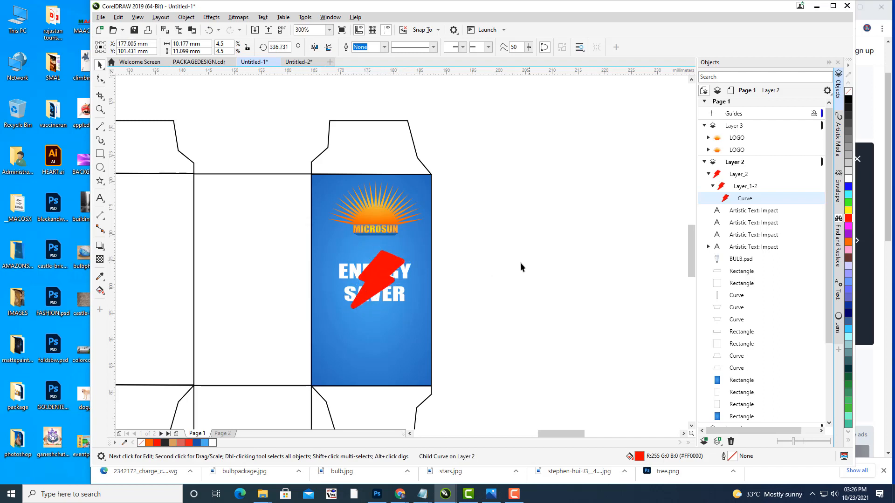
{"action": "left_click", "coordinate": [520, 262]}
{"action": "left_click", "coordinate": [388, 262]}
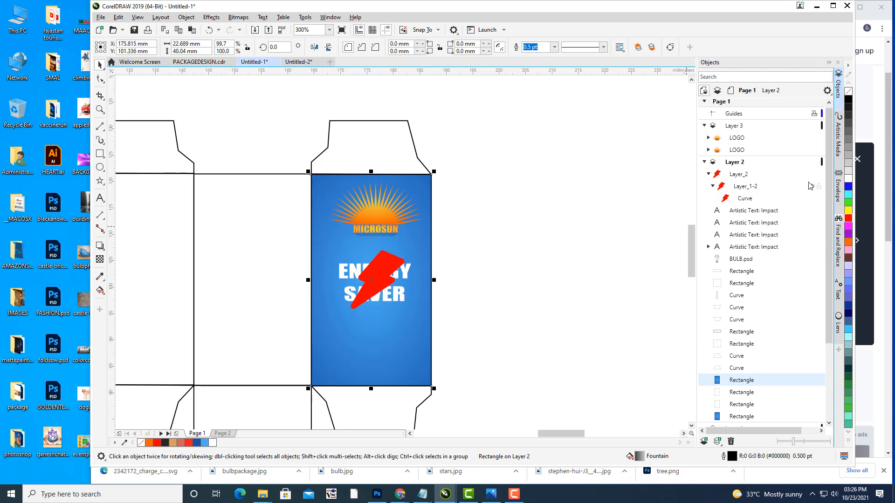
Step: Move the ENERGY SAVER text in front of the red bolt in the object order
{"action": "left_click", "coordinate": [744, 199]}
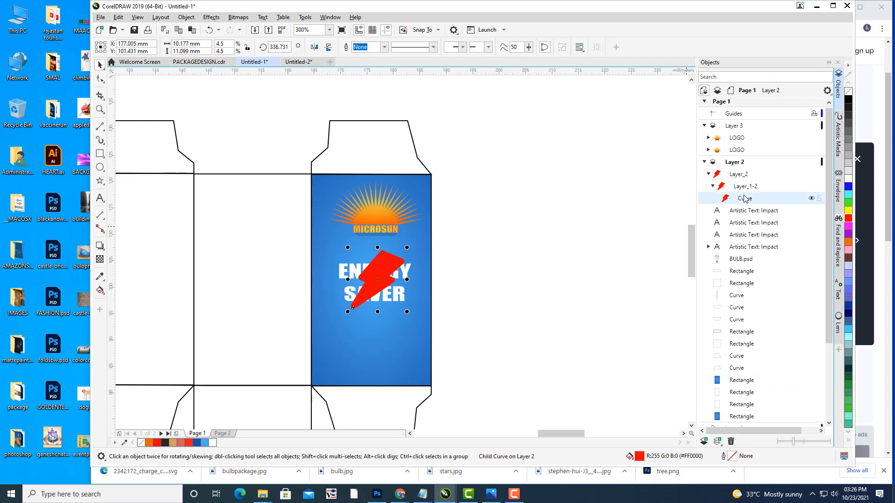
{"action": "left_click", "coordinate": [522, 283]}
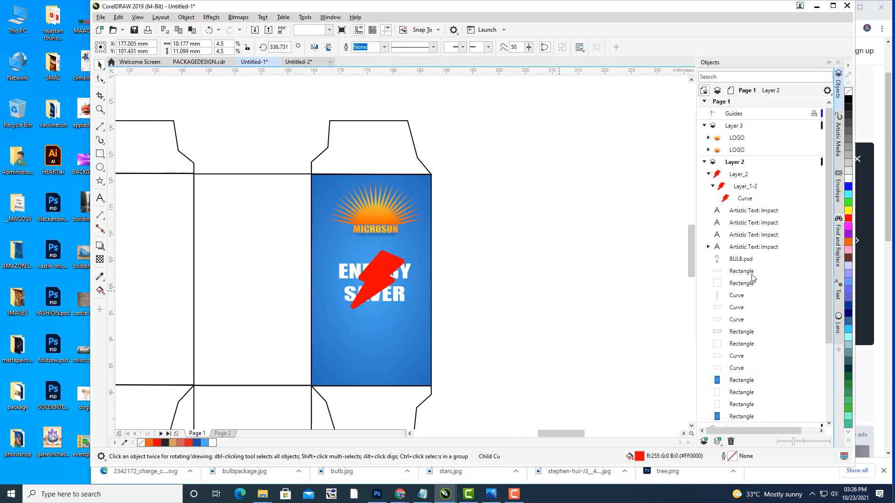
{"action": "left_click", "coordinate": [341, 279]}
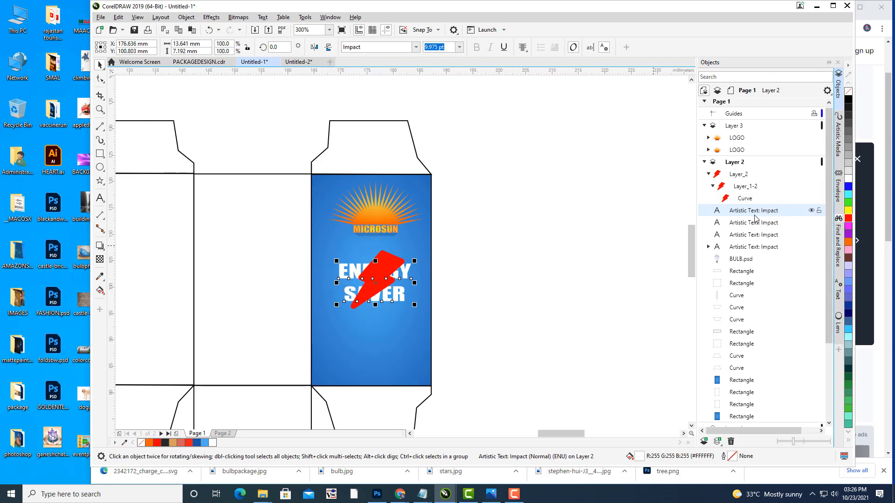
{"action": "left_click_drag", "start_coordinate": [753, 190], "coordinate": [752, 174]}
{"action": "left_click", "coordinate": [552, 233]}
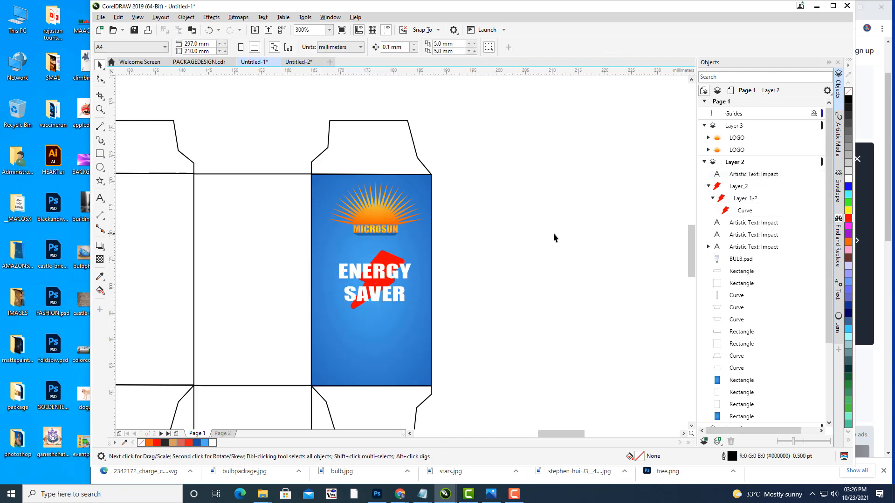
Step: Enlarge the red bolt and move the ENERGY SAVER text below it
{"action": "left_click", "coordinate": [747, 211]}
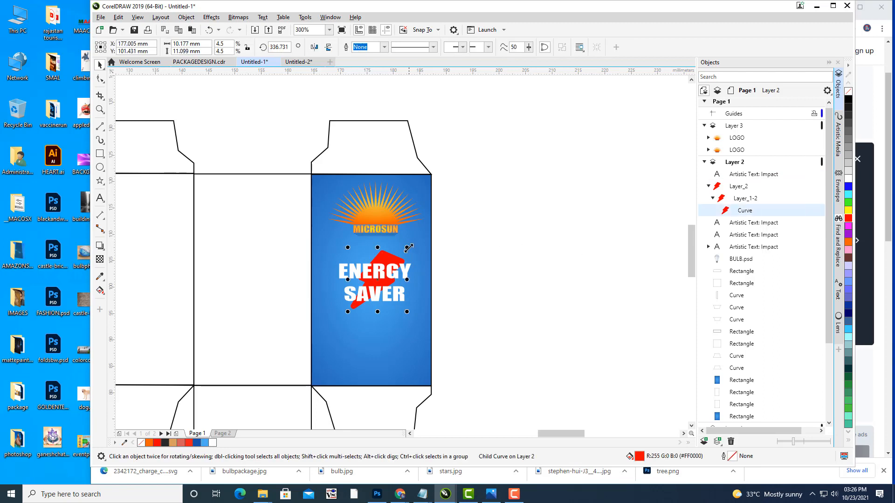
{"action": "mouse_move", "coordinate": [409, 246]}
{"action": "left_mouse_down"}
{"action": "mouse_move", "coordinate": [421, 224]}
{"action": "mouse_move", "coordinate": [421, 234]}
{"action": "left_mouse_up"}
{"action": "left_click", "coordinate": [476, 238]}
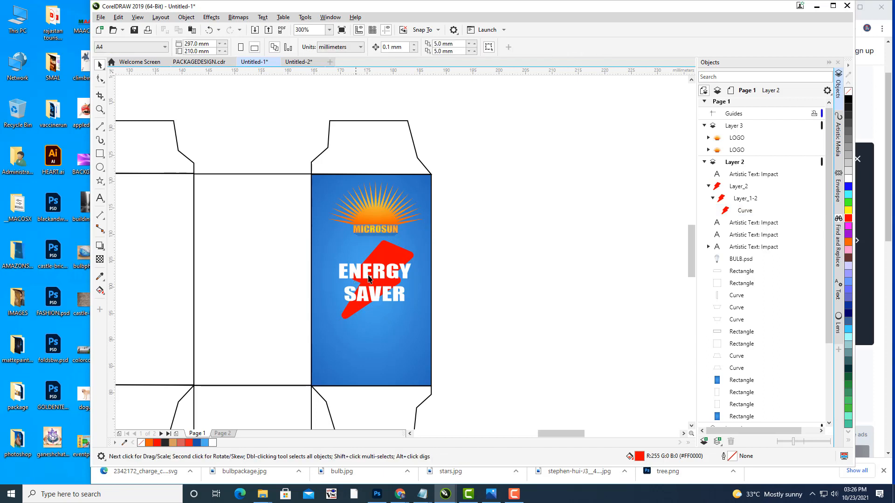
{"action": "left_click", "coordinate": [375, 277]}
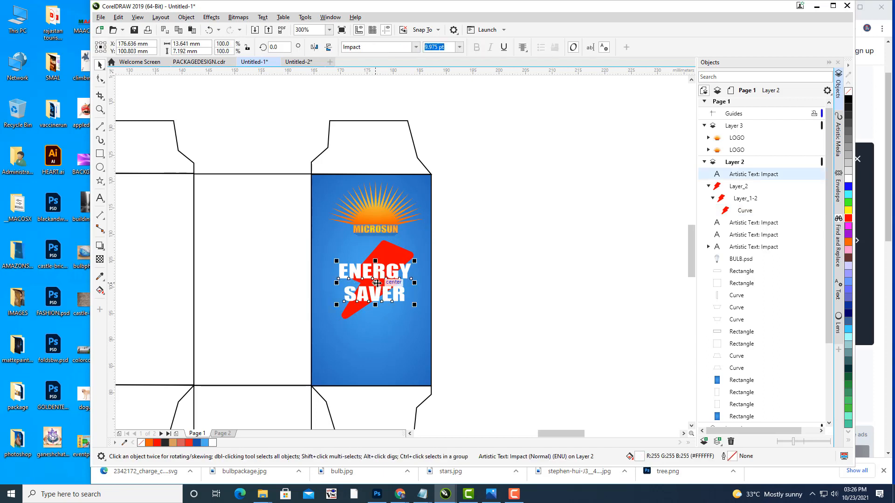
{"action": "left_click_drag", "start_coordinate": [375, 276], "coordinate": [374, 346]}
Step: Shrink the red bolt to about 70 percent and raise it slightly on the panel
{"action": "left_click_drag", "start_coordinate": [571, 297], "coordinate": [598, 296]}
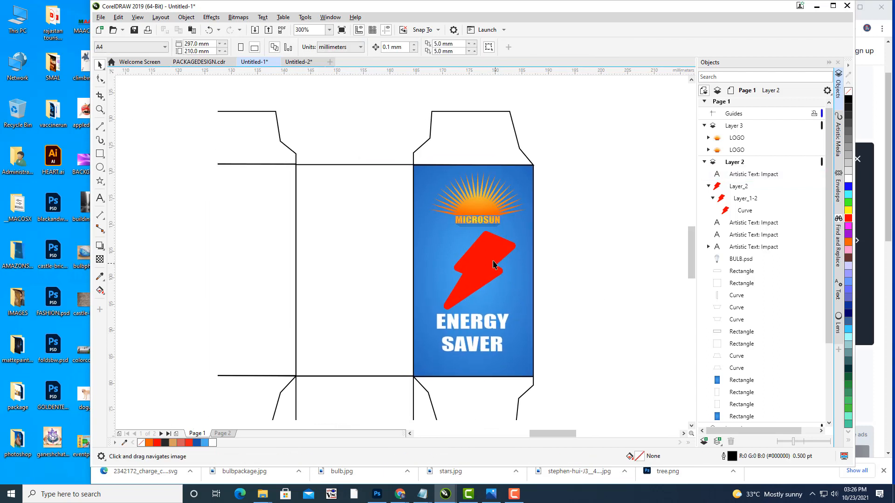
{"action": "scroll", "coordinate": [493, 264], "scroll_direction": "up", "scroll_amount": 1}
{"action": "left_click", "coordinate": [483, 264]}
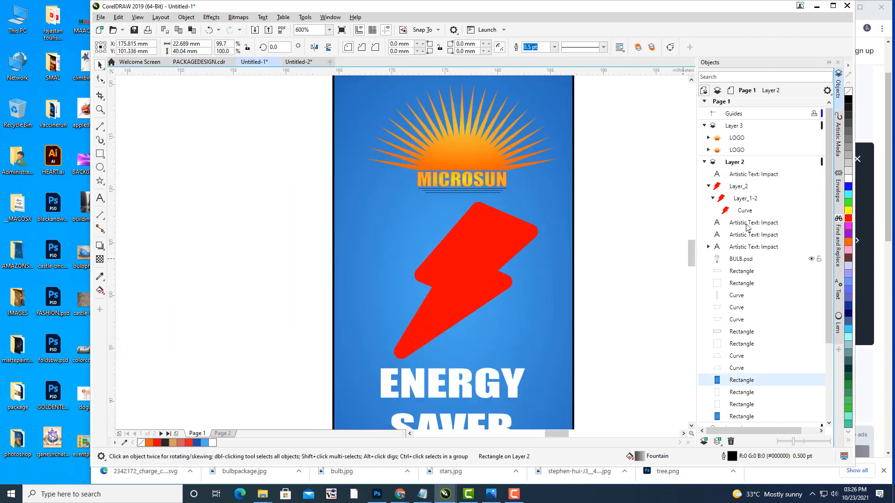
{"action": "left_click", "coordinate": [741, 259]}
{"action": "left_click", "coordinate": [744, 210]}
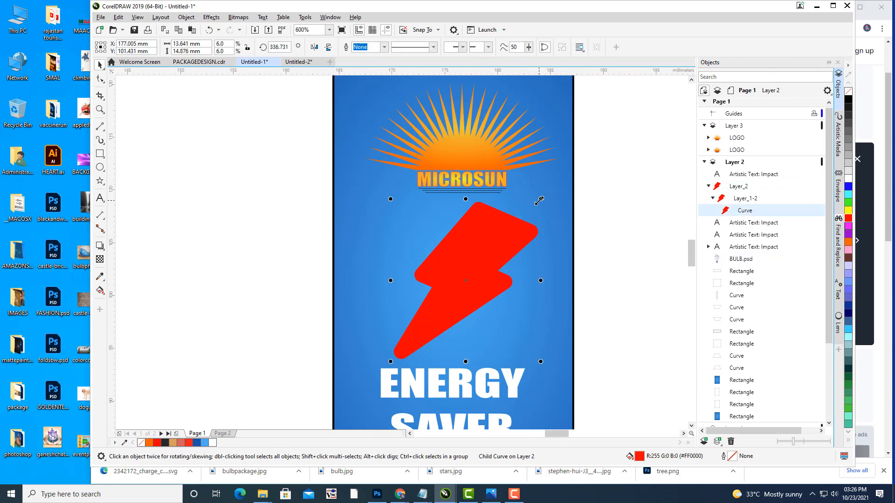
{"action": "left_click_drag", "start_coordinate": [540, 199], "coordinate": [519, 218]}
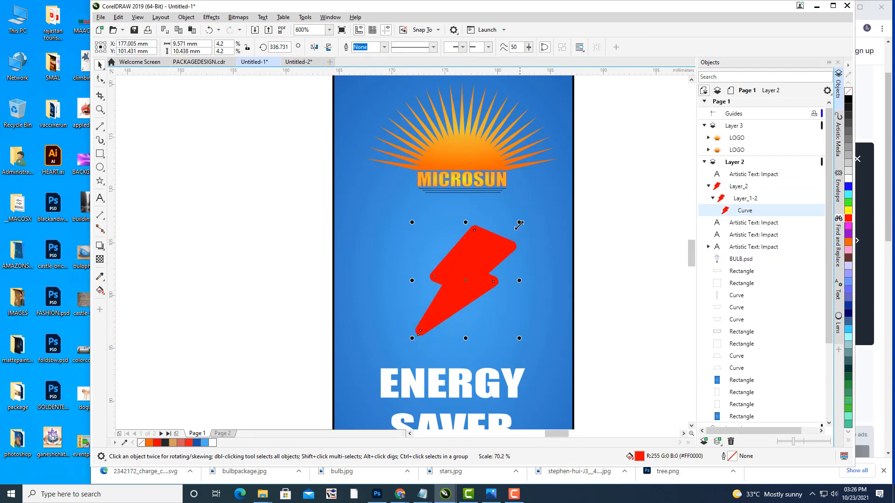
{"action": "left_click_drag", "start_coordinate": [468, 265], "coordinate": [468, 262]}
{"action": "left_click", "coordinate": [608, 252]}
Step: Move ENERGY SAVER up closer to the bolt and slant it to the right
{"action": "left_click", "coordinate": [490, 377]}
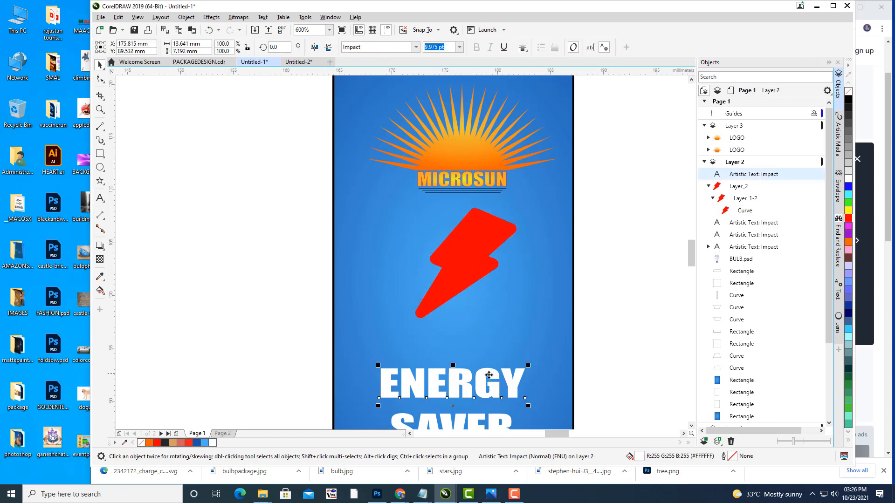
{"action": "left_click_drag", "start_coordinate": [461, 382], "coordinate": [458, 339]}
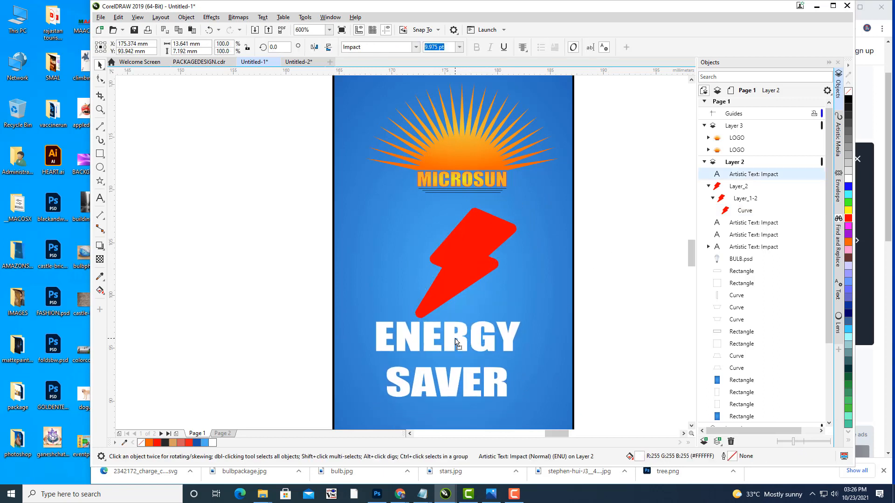
{"action": "left_click", "coordinate": [458, 339]}
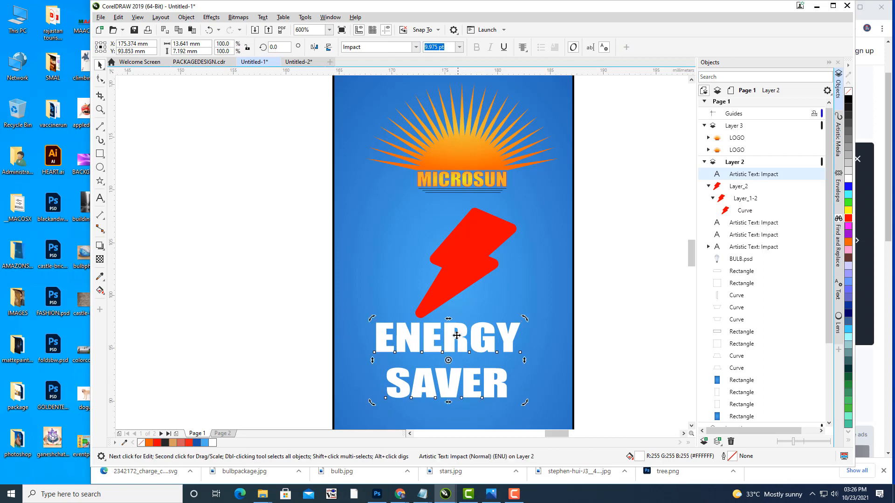
{"action": "left_click_drag", "start_coordinate": [448, 320], "coordinate": [476, 321]}
Step: Centre-align ENERGY SAVER and shrink it to about 7.8 pt beneath the bolt
{"action": "scroll", "coordinate": [613, 287], "scroll_direction": "down", "scroll_amount": 2}
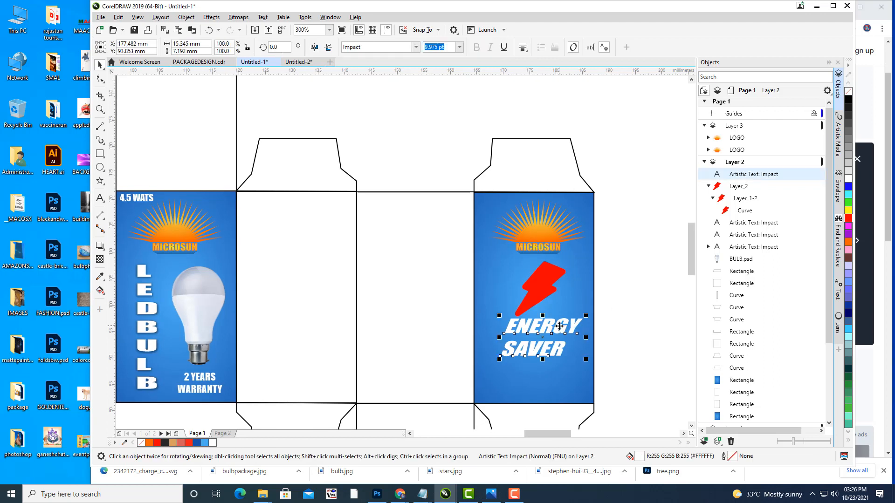
{"action": "left_click", "coordinate": [522, 47]}
{"action": "left_click", "coordinate": [533, 81]}
{"action": "left_click_drag", "start_coordinate": [551, 329], "coordinate": [543, 332]}
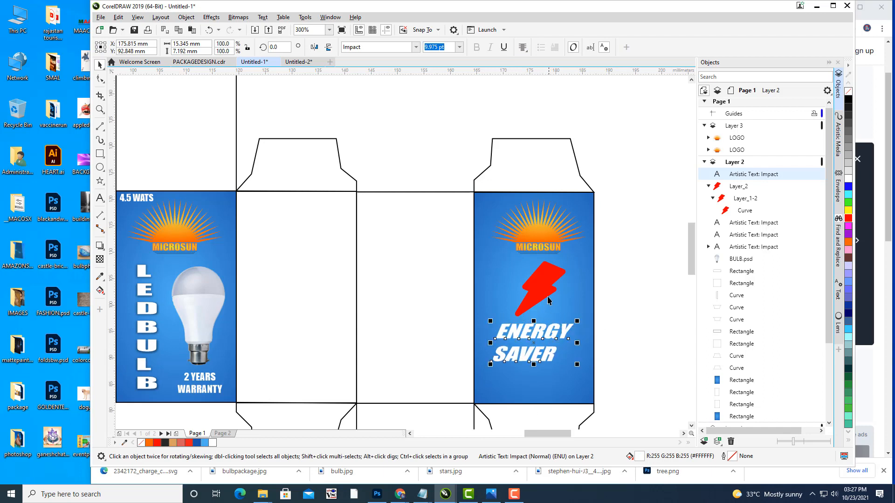
{"action": "left_click_drag", "start_coordinate": [577, 364], "coordinate": [543, 329]}
{"action": "left_click", "coordinate": [638, 297]}
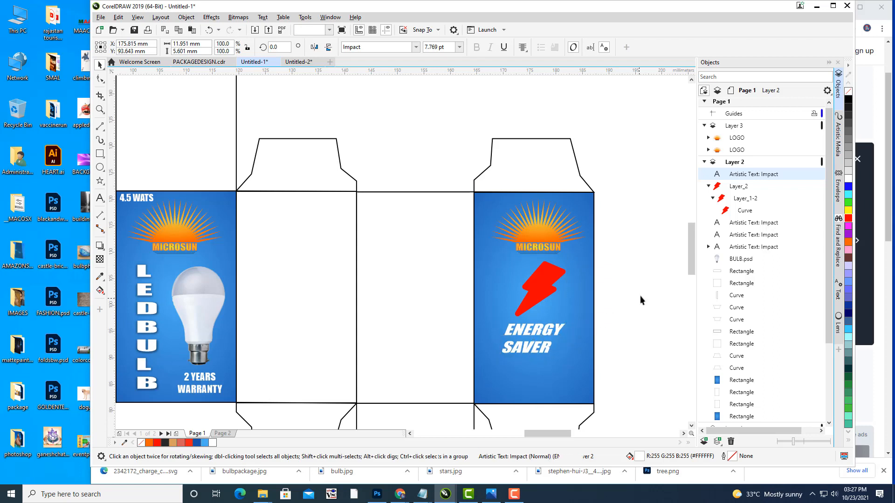
{"action": "scroll", "coordinate": [640, 296], "scroll_direction": "down", "scroll_amount": 2}
{"action": "left_click_drag", "start_coordinate": [643, 285], "coordinate": [579, 253]}
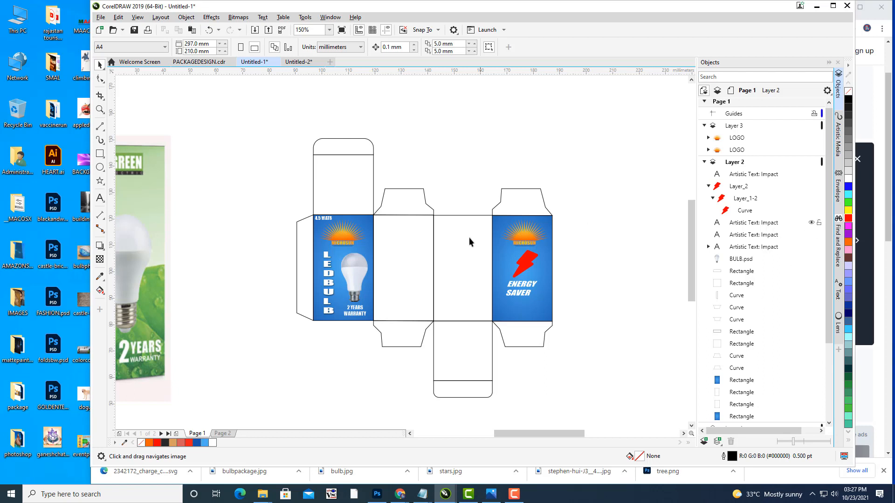
Step: Delete the thin line from the dieline's middle panel
{"action": "left_click_drag", "start_coordinate": [469, 237], "coordinate": [529, 250]}
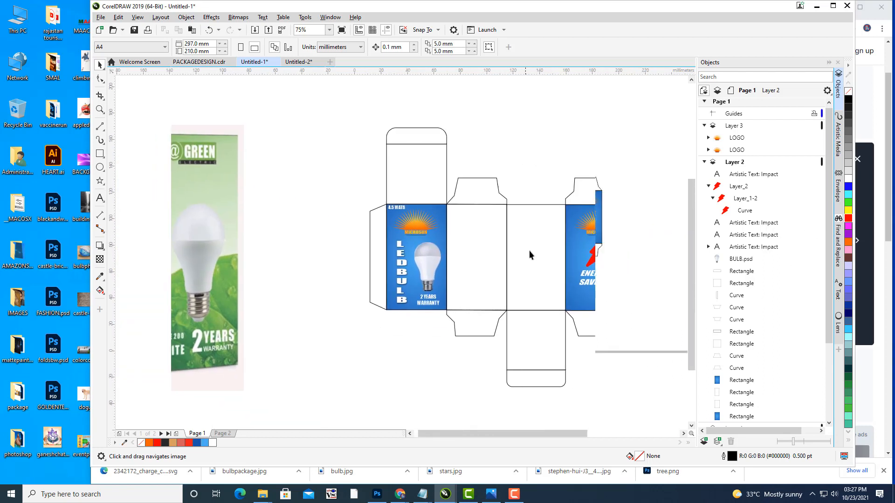
{"action": "left_click", "coordinate": [478, 223]}
{"action": "left_click", "coordinate": [531, 131]}
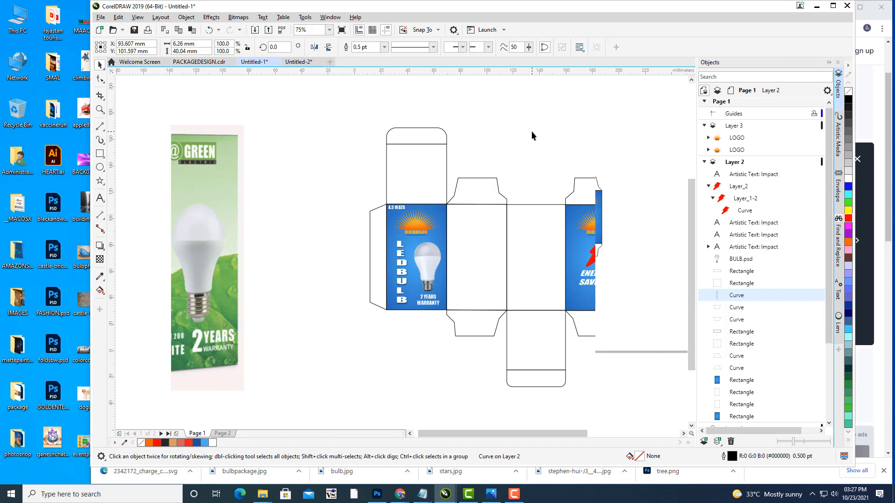
{"action": "left_click", "coordinate": [479, 217]}
{"action": "key", "text": "Delete"}
Step: Zoom in and pan so the back panel artwork is in view
{"action": "scroll", "coordinate": [492, 208], "scroll_direction": "up", "scroll_amount": 1}
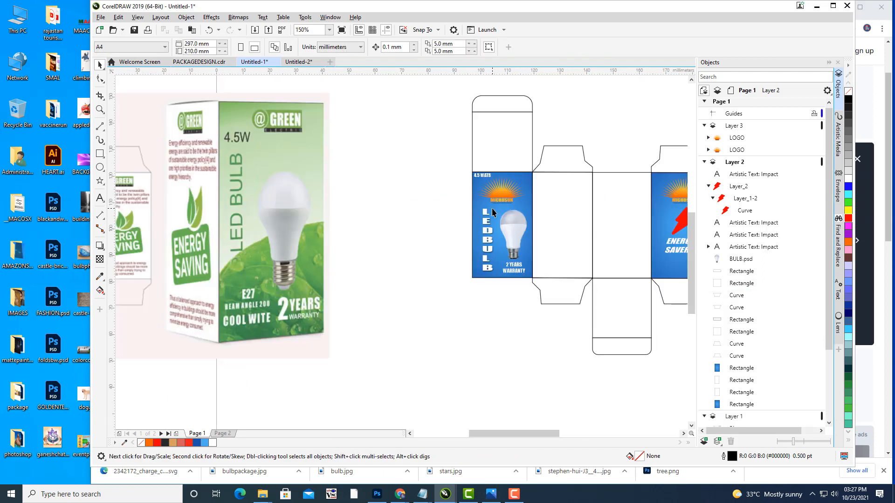
{"action": "left_click_drag", "start_coordinate": [533, 194], "coordinate": [554, 174]}
{"action": "left_click", "coordinate": [477, 213]}
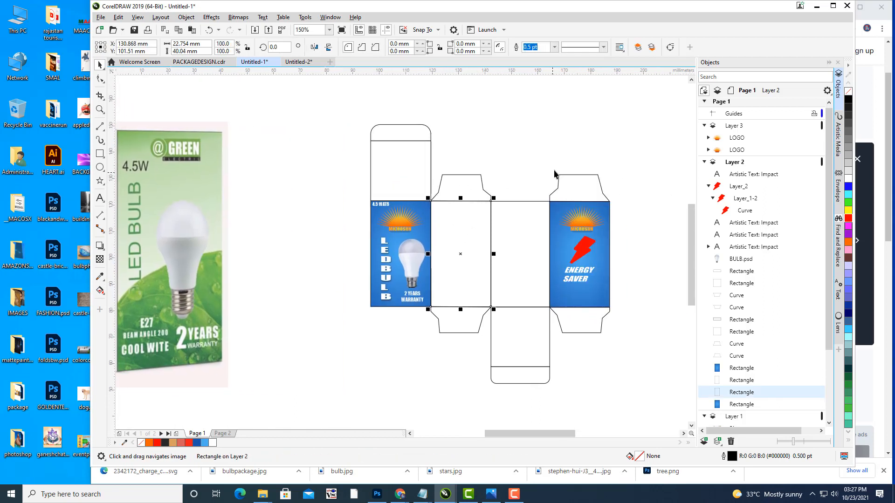
{"action": "left_click_drag", "start_coordinate": [404, 331], "coordinate": [428, 348]}
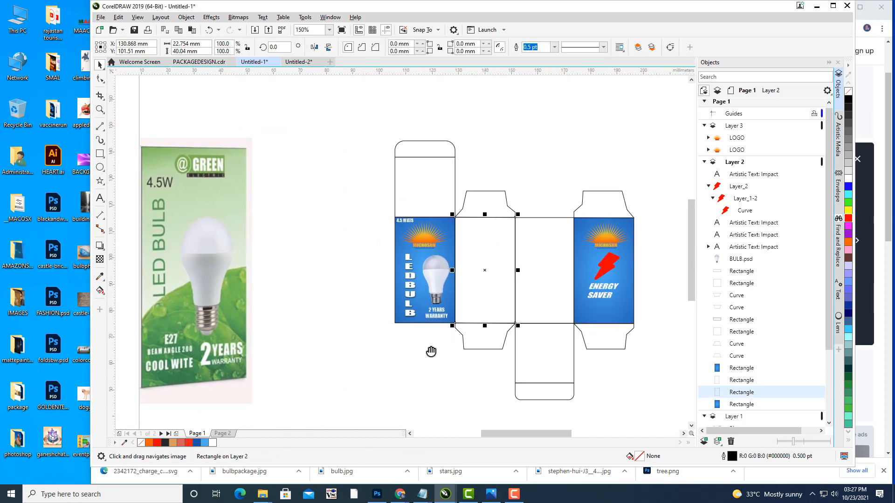
{"action": "left_click", "coordinate": [454, 421]}
{"action": "scroll", "coordinate": [629, 204], "scroll_direction": "up", "scroll_amount": 1}
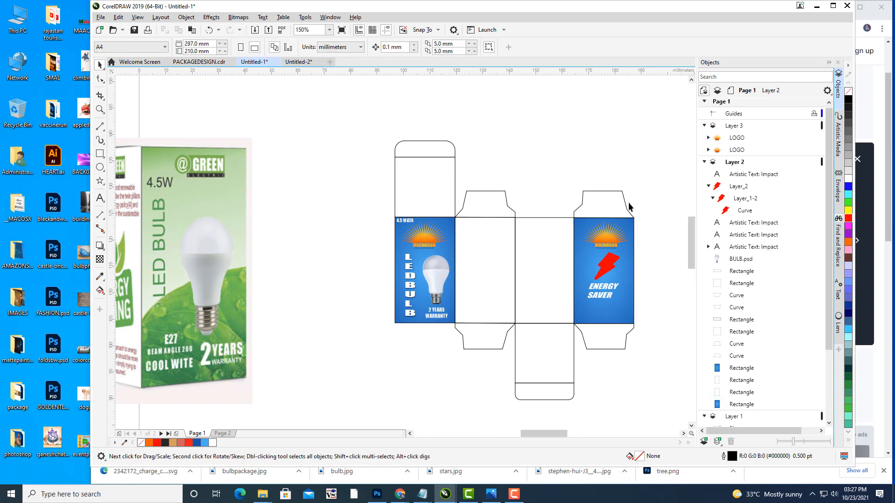
{"action": "left_click_drag", "start_coordinate": [615, 234], "coordinate": [622, 187]}
Step: Move the MICROSUN logo and blue background rectangle together one panel left
{"action": "left_click", "coordinate": [583, 223]}
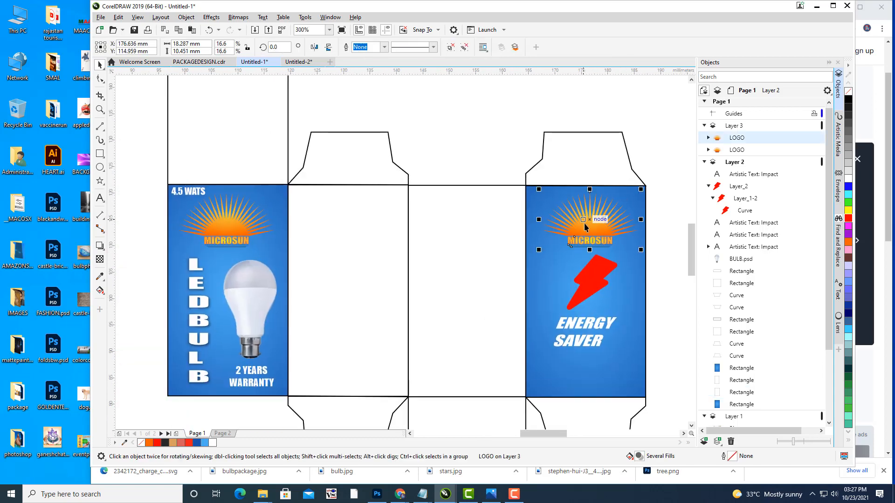
{"action": "left_click", "coordinate": [597, 298], "text": "shift"}
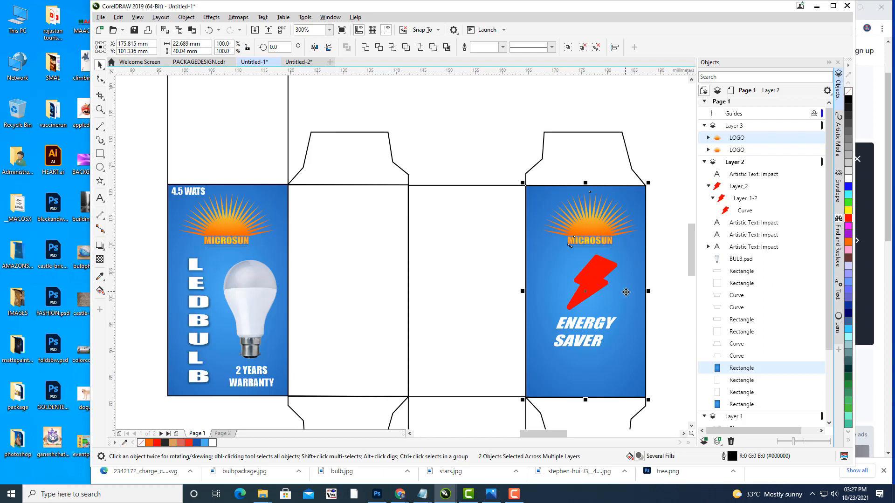
{"action": "left_click_drag", "start_coordinate": [618, 297], "coordinate": [508, 292]}
{"action": "key", "text": "Escape"}
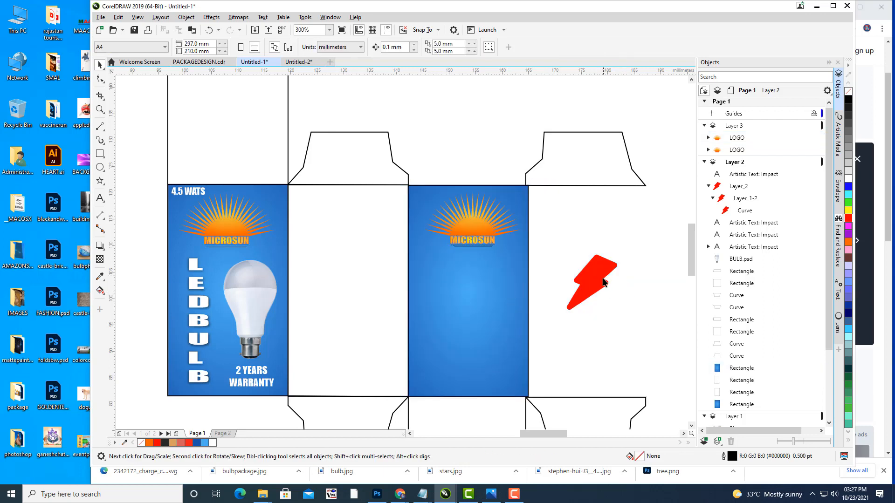
Step: Move the ENERGY SAVER text and red bolt onto the relocated blue panel
{"action": "left_click_drag", "start_coordinate": [600, 321], "coordinate": [474, 339]}
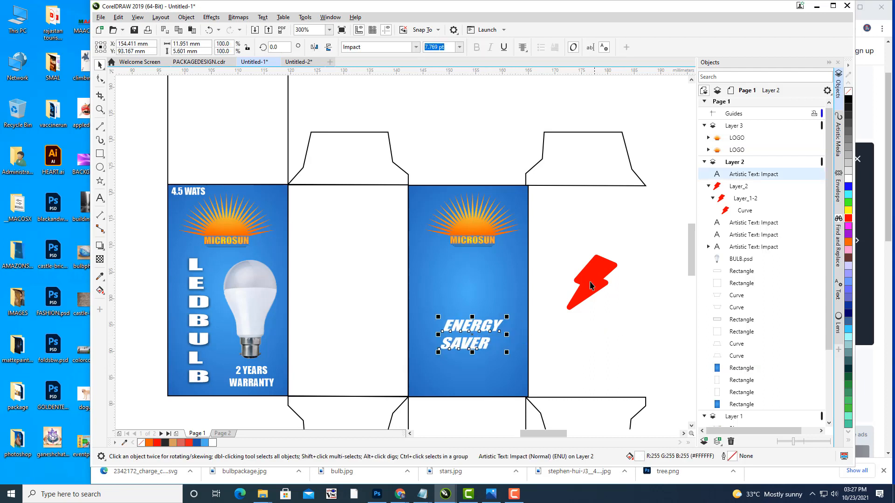
{"action": "key", "text": "Escape"}
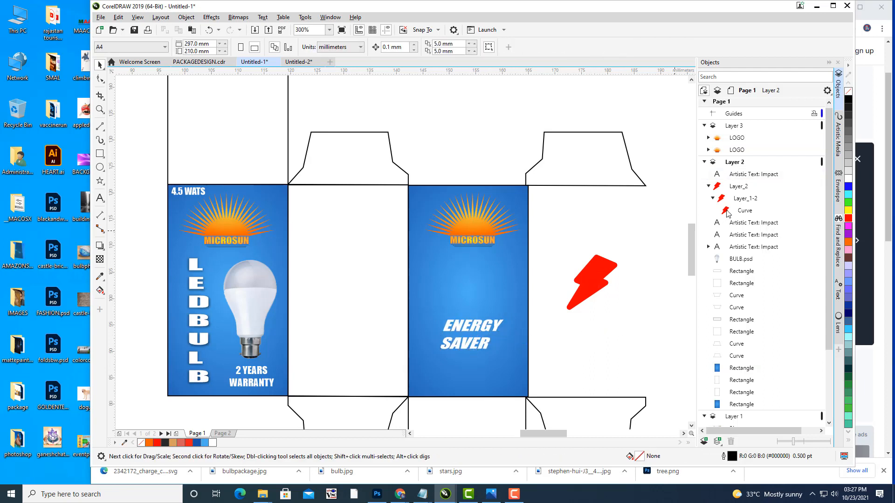
{"action": "left_click", "coordinate": [595, 277], "text": "ctrl"}
{"action": "left_click_drag", "start_coordinate": [591, 275], "coordinate": [473, 279]}
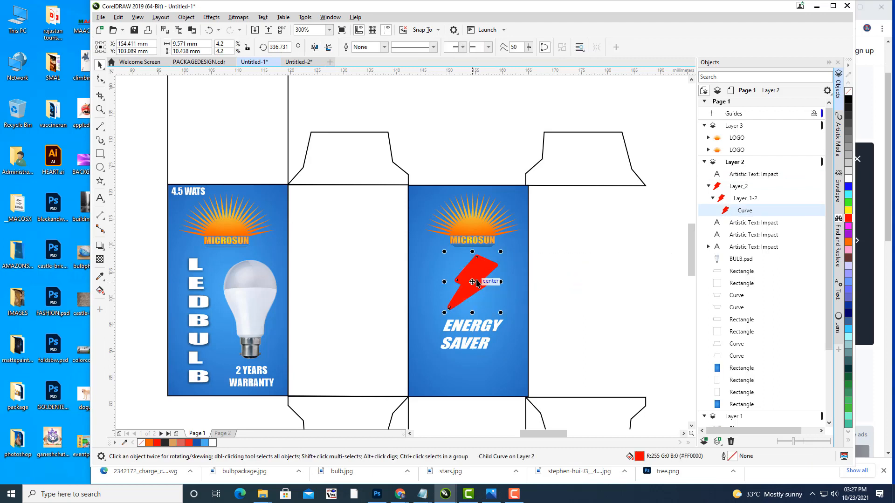
{"action": "key", "text": "Escape"}
{"action": "scroll", "coordinate": [608, 237], "scroll_direction": "down", "scroll_amount": 3}
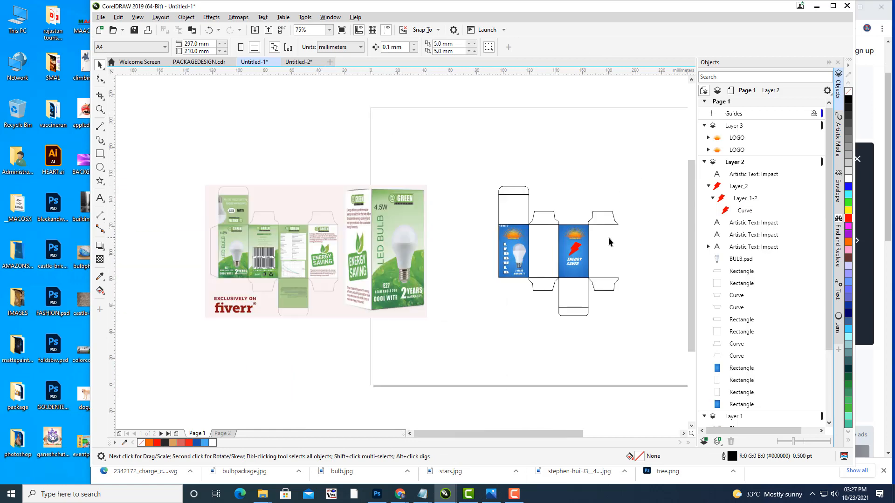
Step: Adjust the blue back panel rectangle's width to fit its slot
{"action": "scroll", "coordinate": [606, 237], "scroll_direction": "up", "scroll_amount": 1}
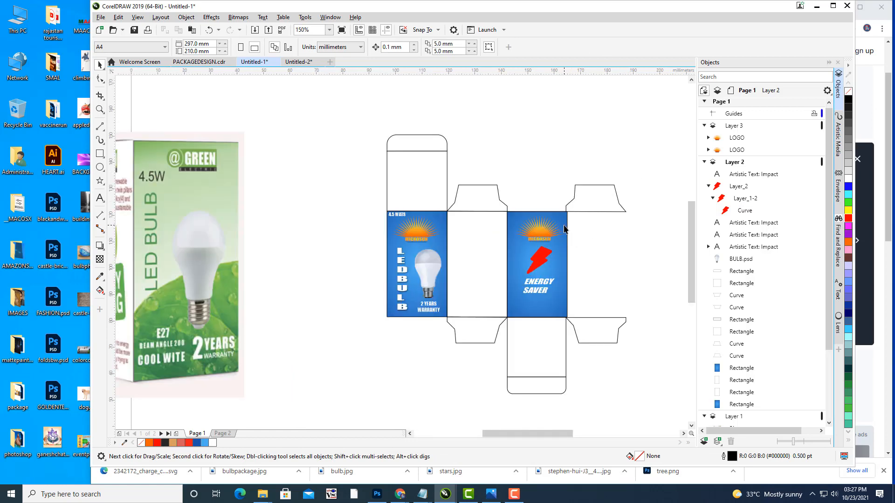
{"action": "left_click", "coordinate": [566, 228]}
{"action": "left_click_drag", "start_coordinate": [567, 265], "coordinate": [566, 265]}
{"action": "left_click", "coordinate": [605, 211]}
{"action": "left_click", "coordinate": [645, 280]}
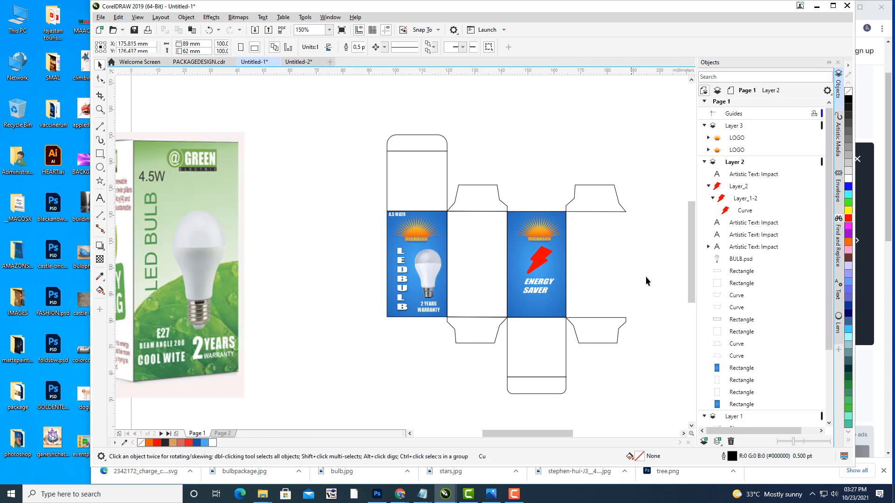
Step: Move the white panel rectangle to the rightmost panel slot
{"action": "scroll", "coordinate": [561, 254], "scroll_direction": "right", "scroll_amount": 2}
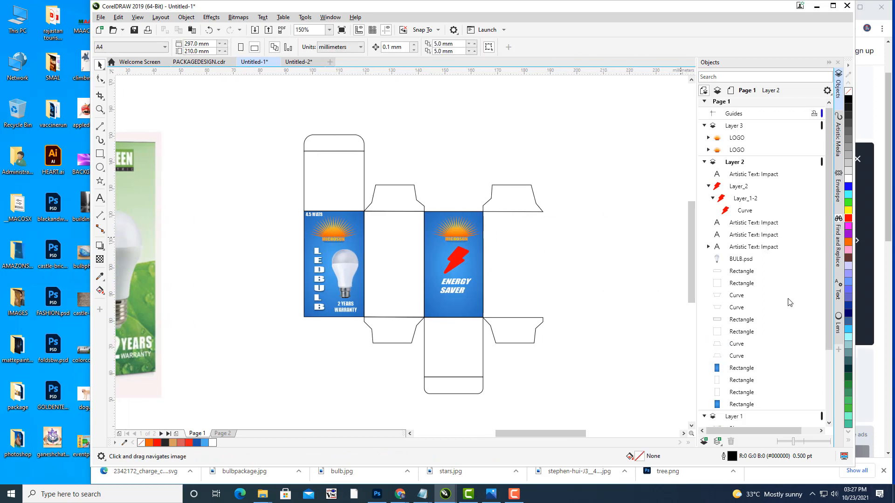
{"action": "scroll", "coordinate": [509, 291], "scroll_direction": "up", "scroll_amount": 2}
{"action": "scroll", "coordinate": [536, 279], "scroll_direction": "left", "scroll_amount": 1}
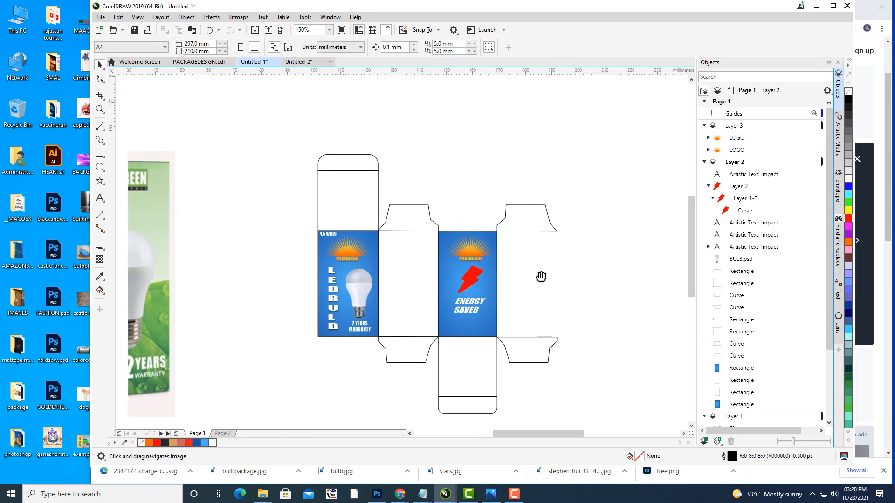
{"action": "left_click", "coordinate": [397, 252]}
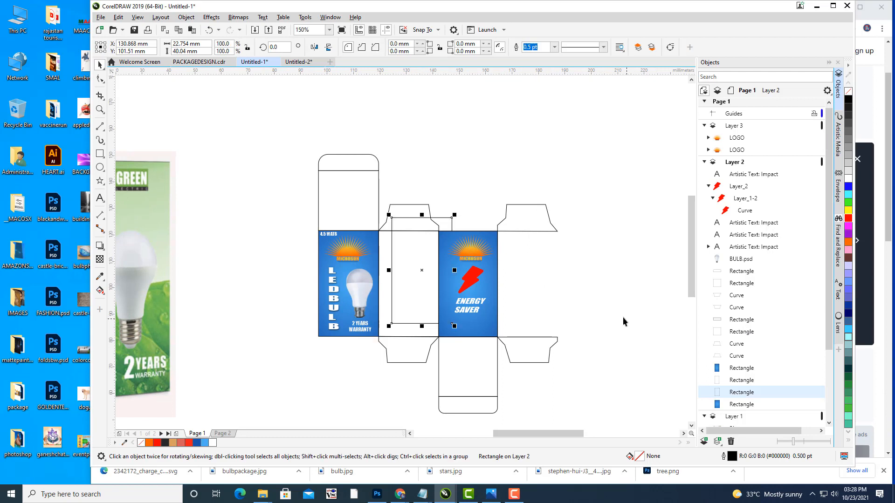
{"action": "left_click_drag", "start_coordinate": [419, 267], "coordinate": [530, 290]}
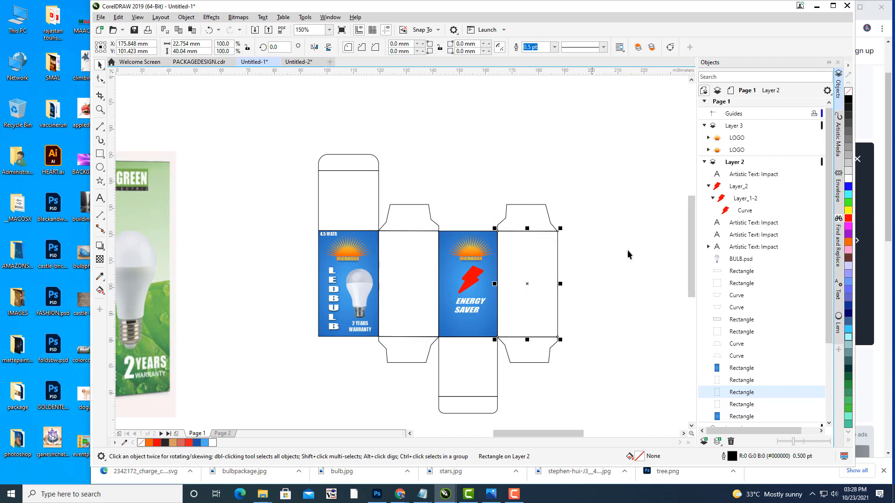
{"action": "left_click", "coordinate": [633, 247]}
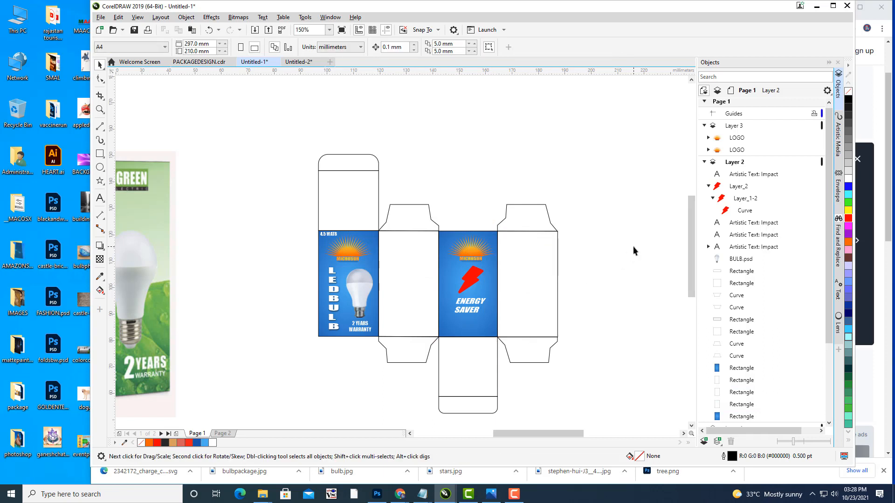
Step: Pan around the canvas to compare the dieline with the green reference package
{"action": "left_click_drag", "start_coordinate": [589, 219], "coordinate": [653, 201]}
{"action": "left_click_drag", "start_coordinate": [531, 166], "coordinate": [633, 175]}
{"action": "scroll", "coordinate": [632, 174], "scroll_direction": "down", "scroll_amount": 2}
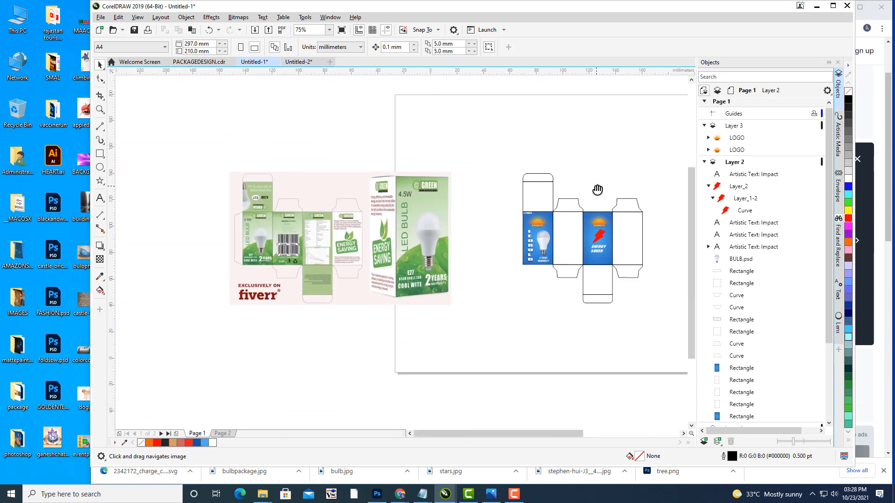
{"action": "scroll", "coordinate": [561, 215], "scroll_direction": "up", "scroll_amount": 4}
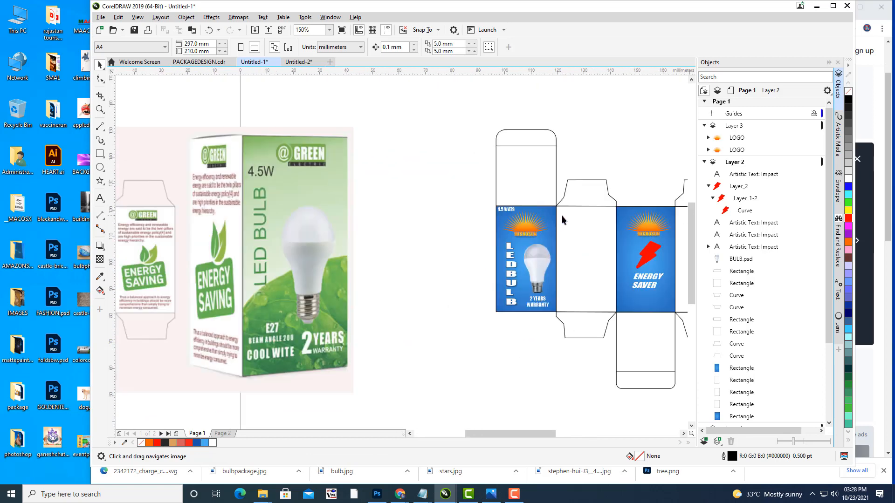
{"action": "scroll", "coordinate": [531, 213], "scroll_direction": "down", "scroll_amount": 1}
{"action": "left_click_drag", "start_coordinate": [470, 200], "coordinate": [351, 168]}
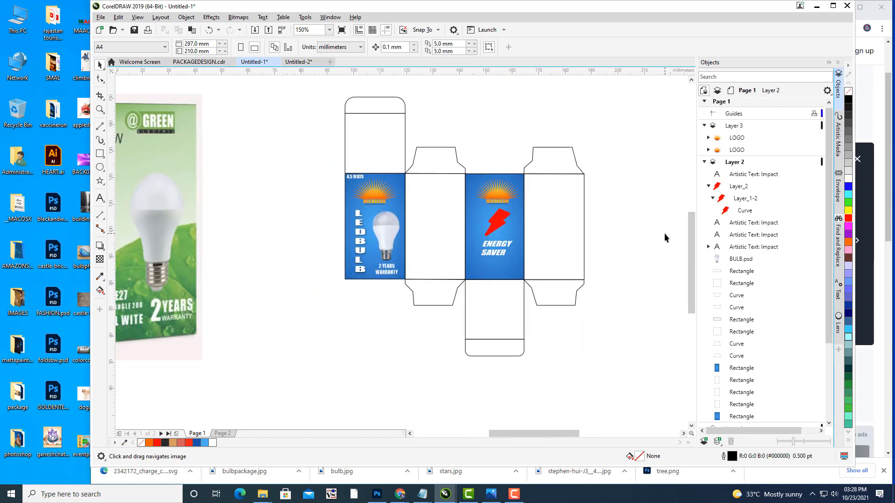
{"action": "left_click_drag", "start_coordinate": [449, 150], "coordinate": [582, 187]}
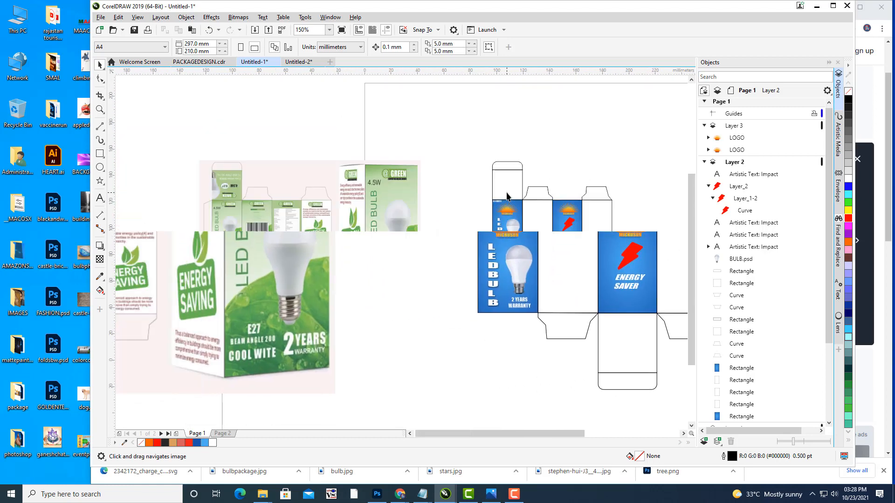
{"action": "scroll", "coordinate": [539, 193], "scroll_direction": "down", "scroll_amount": 2}
{"action": "scroll", "coordinate": [401, 227], "scroll_direction": "up", "scroll_amount": 1}
{"action": "scroll", "coordinate": [401, 227], "scroll_direction": "up", "scroll_amount": 1}
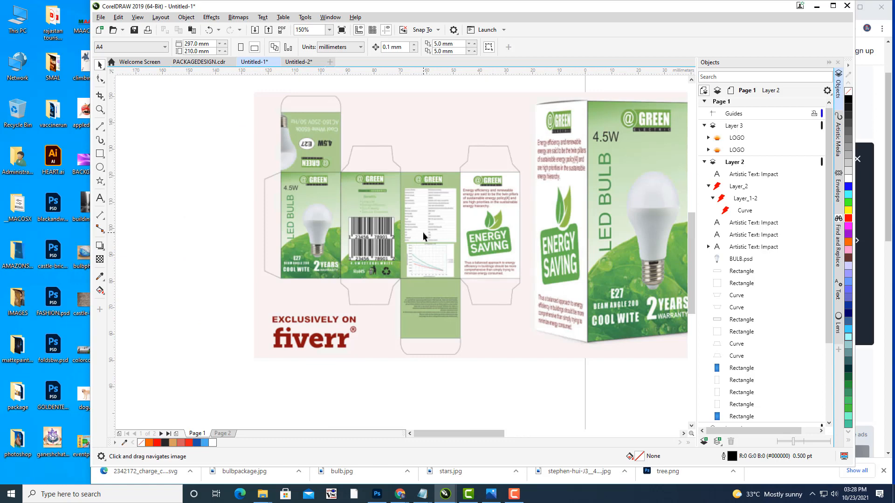
Step: Bring the blue box dieline back and centre it in view
{"action": "left_click_drag", "start_coordinate": [571, 267], "coordinate": [308, 267]}
{"action": "left_click_drag", "start_coordinate": [565, 218], "coordinate": [462, 273]}
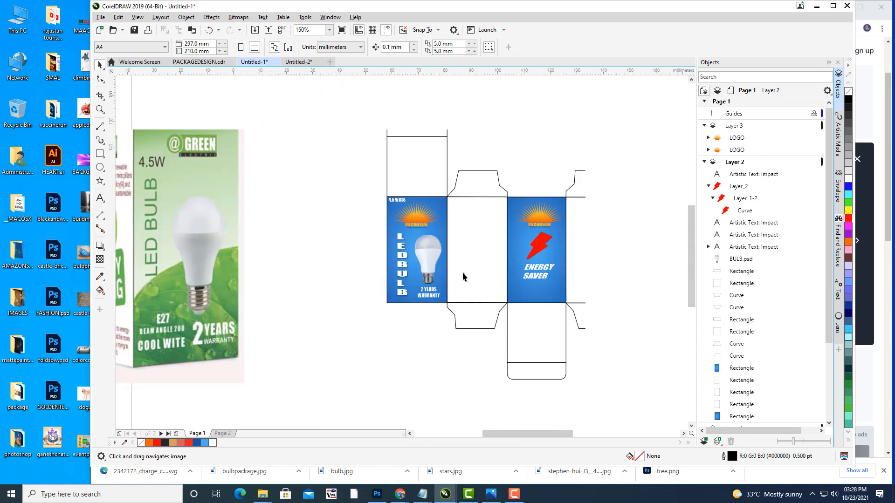
{"action": "left_click_drag", "start_coordinate": [581, 267], "coordinate": [581, 297]}
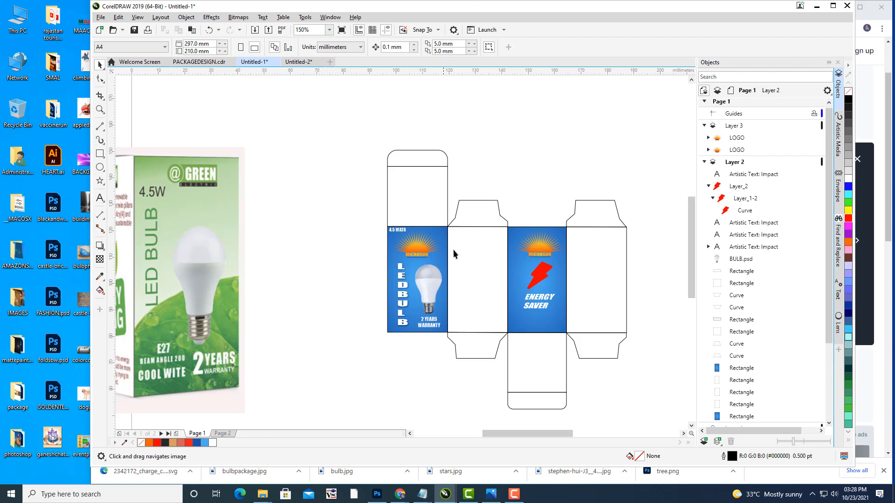
{"action": "left_click_drag", "start_coordinate": [488, 266], "coordinate": [477, 269]}
{"action": "left_click_drag", "start_coordinate": [492, 222], "coordinate": [500, 205]}
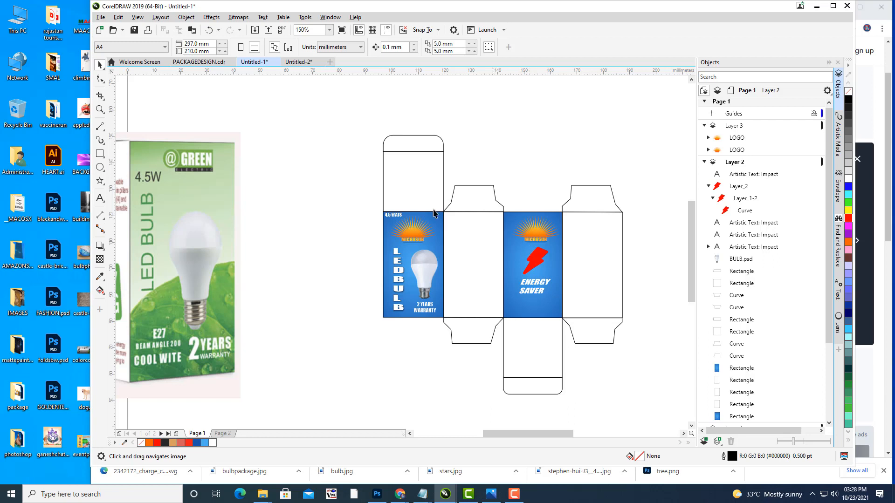
{"action": "mouse_move", "coordinate": [553, 243]}
{"action": "left_mouse_down"}
{"action": "mouse_move", "coordinate": [569, 204]}
{"action": "mouse_move", "coordinate": [553, 201]}
{"action": "mouse_move", "coordinate": [550, 232]}
{"action": "left_mouse_up"}
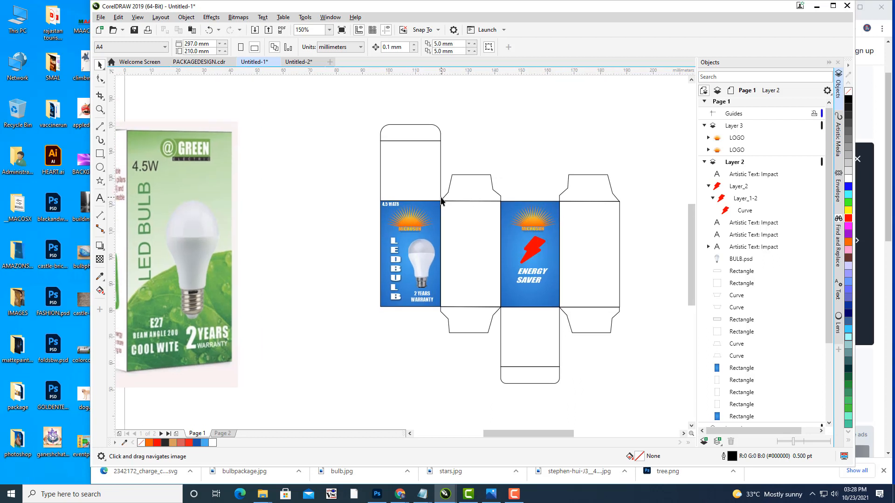
Step: Draw a 22.754 × 40.04 mm rectangle over the blank middle white panel
{"action": "left_click_drag", "start_coordinate": [492, 200], "coordinate": [383, 247]}
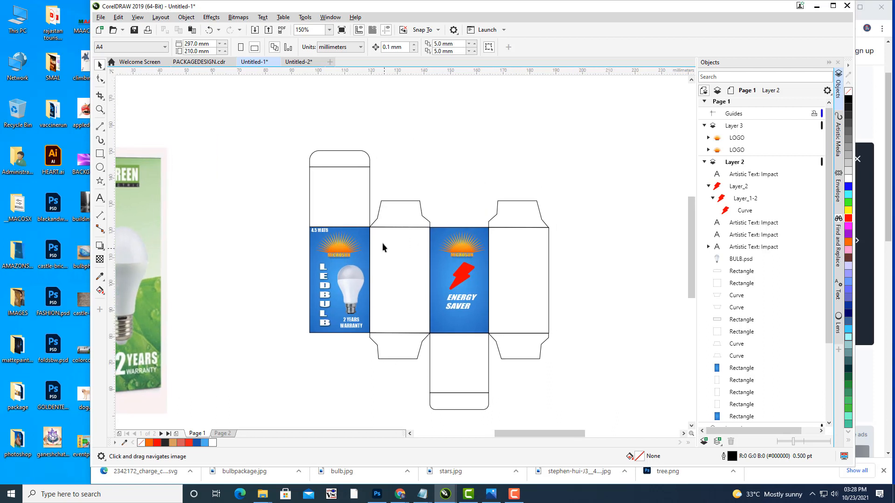
{"action": "left_click", "coordinate": [99, 153]}
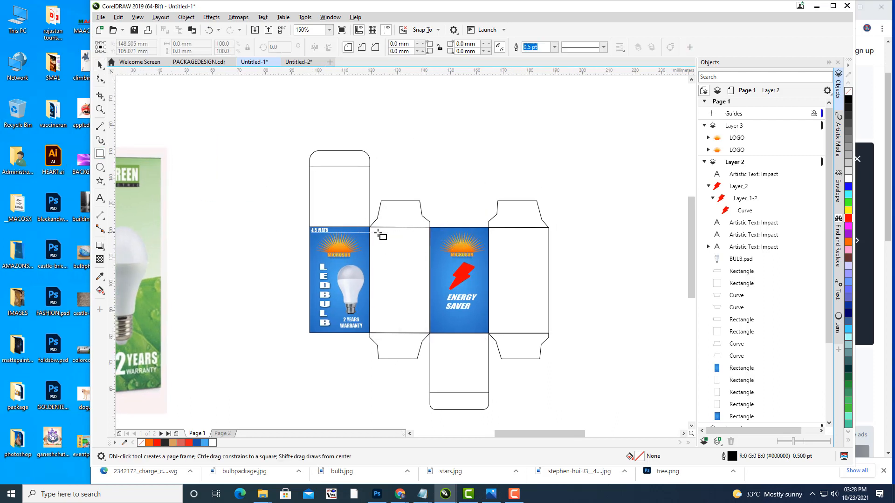
{"action": "left_click_drag", "start_coordinate": [370, 228], "coordinate": [430, 333]}
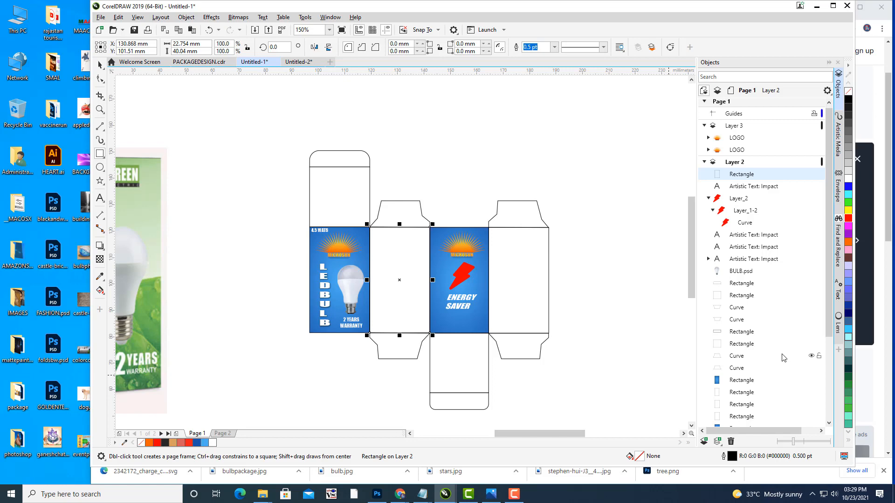
Step: Open the fountain fill editor and set the gradient's start colour to light blue #A6E0F7
{"action": "key", "text": "F11"}
{"action": "left_click_drag", "start_coordinate": [414, 100], "coordinate": [705, 60]}
{"action": "left_click", "coordinate": [636, 235]}
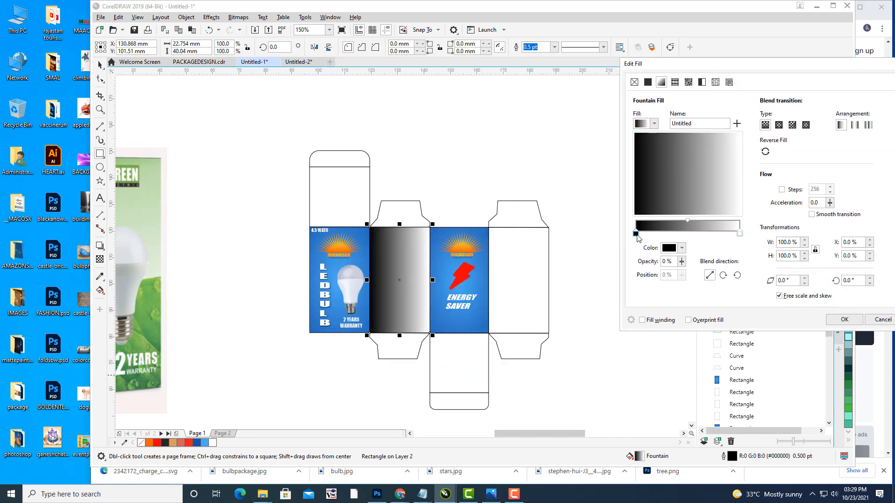
{"action": "left_click", "coordinate": [682, 248]}
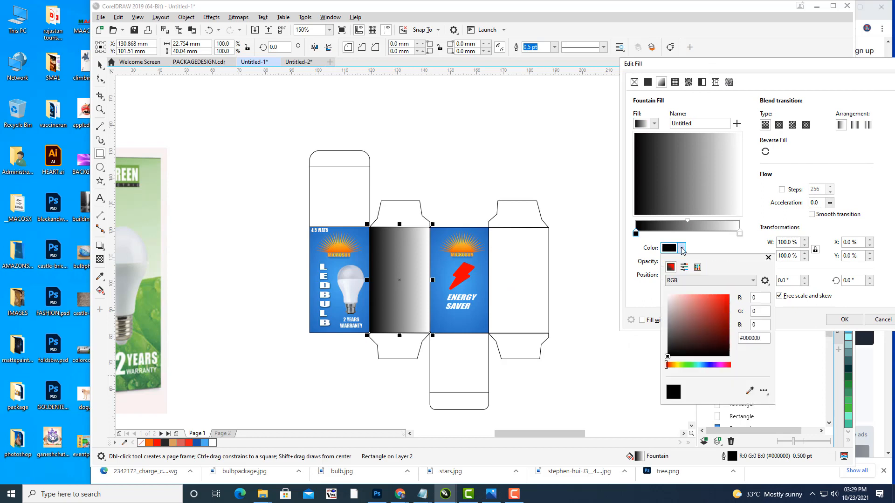
{"action": "left_click", "coordinate": [672, 365]}
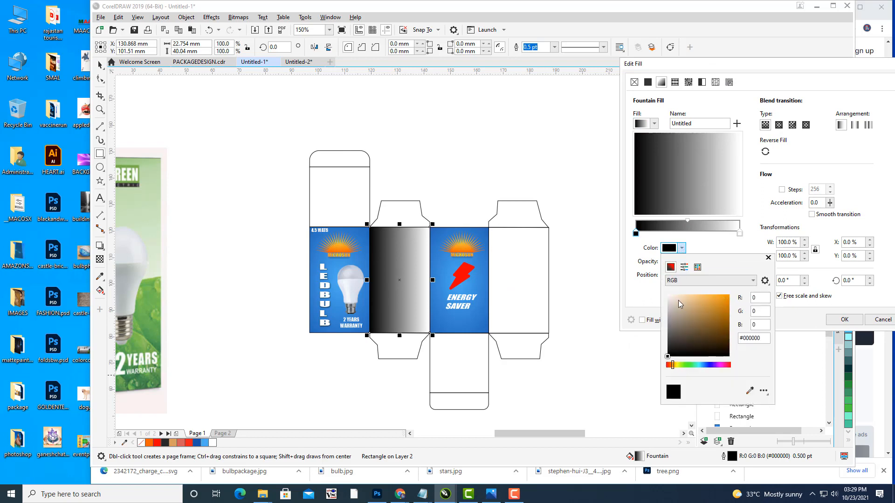
{"action": "left_click", "coordinate": [702, 366]}
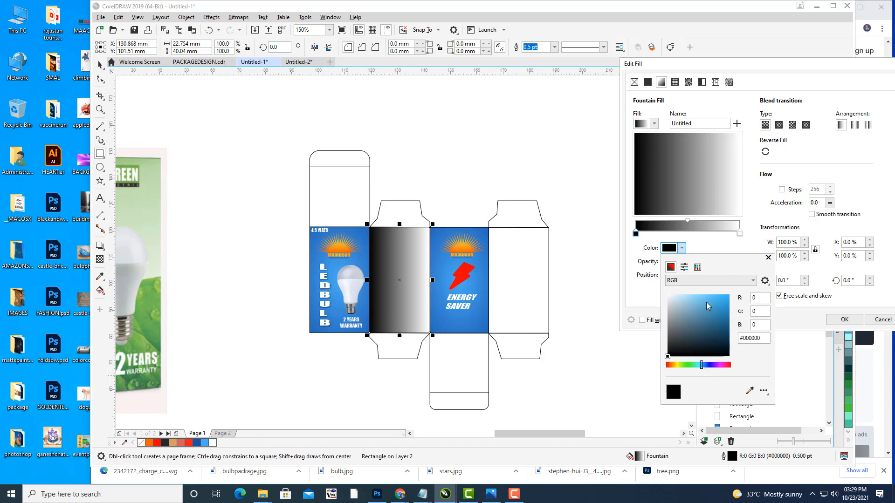
{"action": "left_click", "coordinate": [688, 296]}
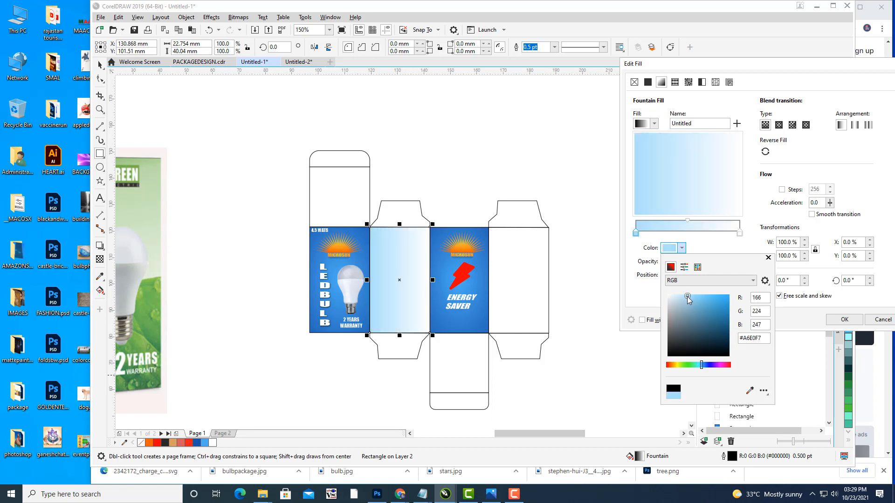
{"action": "left_click", "coordinate": [741, 235]}
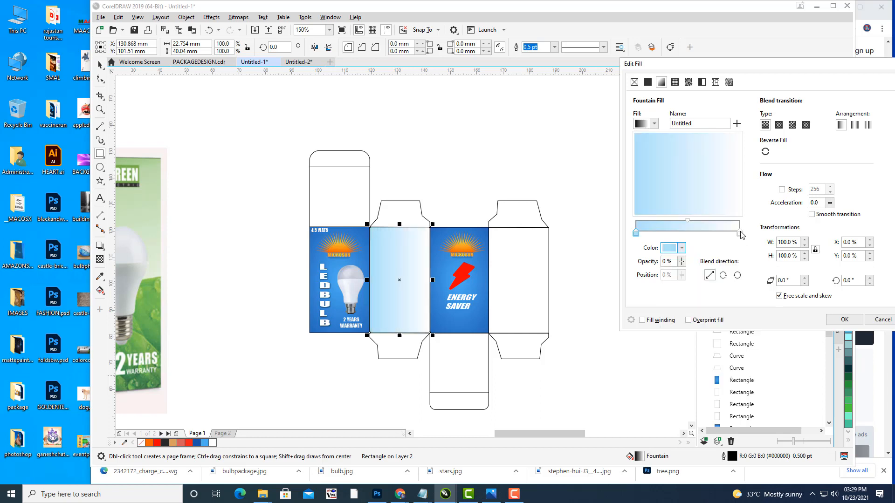
Step: Set the gradient's end colour to medium blue #57ADEB
{"action": "left_click", "coordinate": [740, 234]}
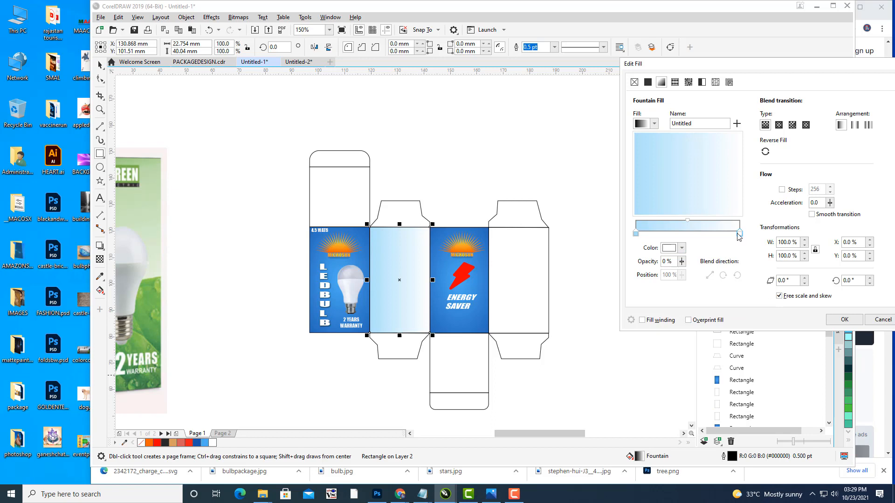
{"action": "left_click", "coordinate": [682, 248]}
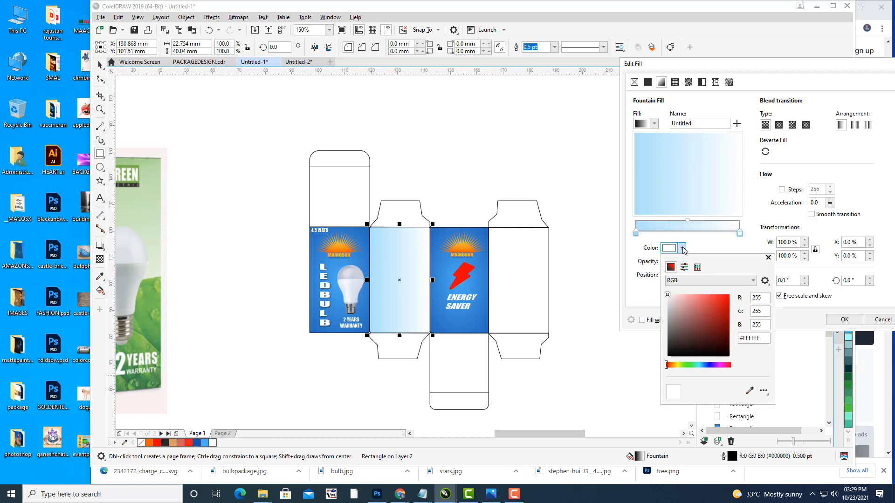
{"action": "left_click", "coordinate": [704, 365]}
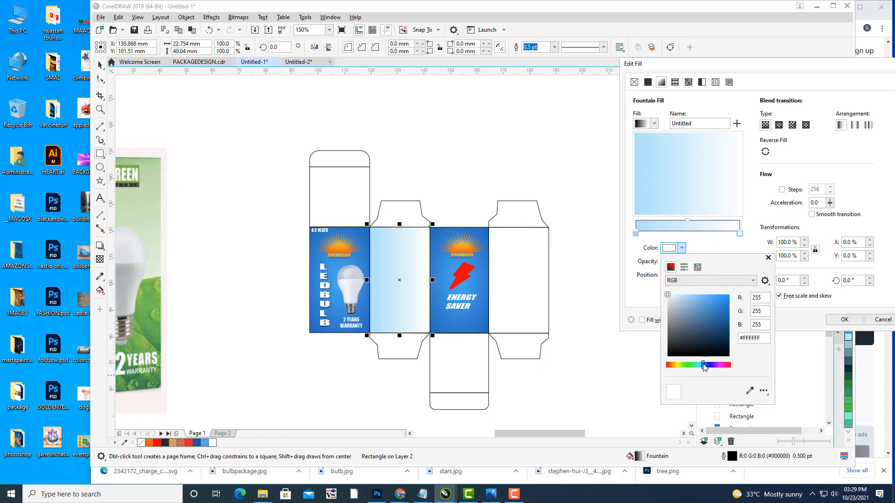
{"action": "left_click", "coordinate": [695, 296]}
{"action": "left_click", "coordinate": [706, 300]}
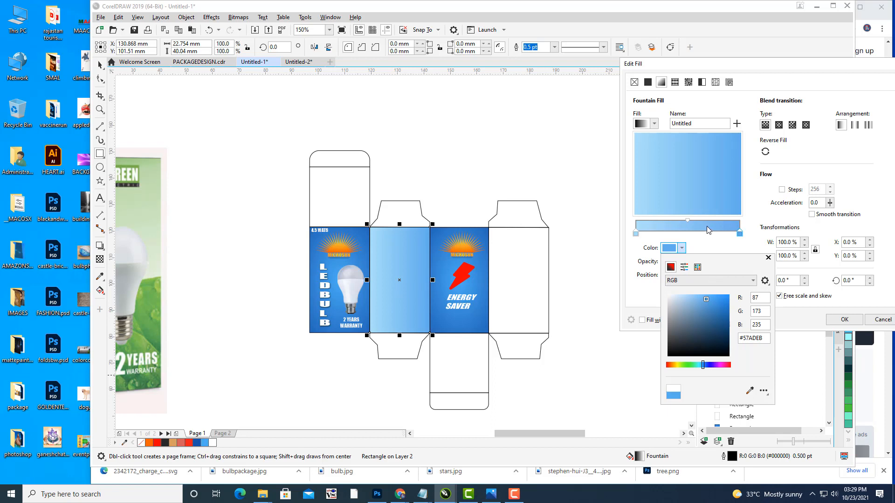
{"action": "left_click", "coordinate": [712, 239]}
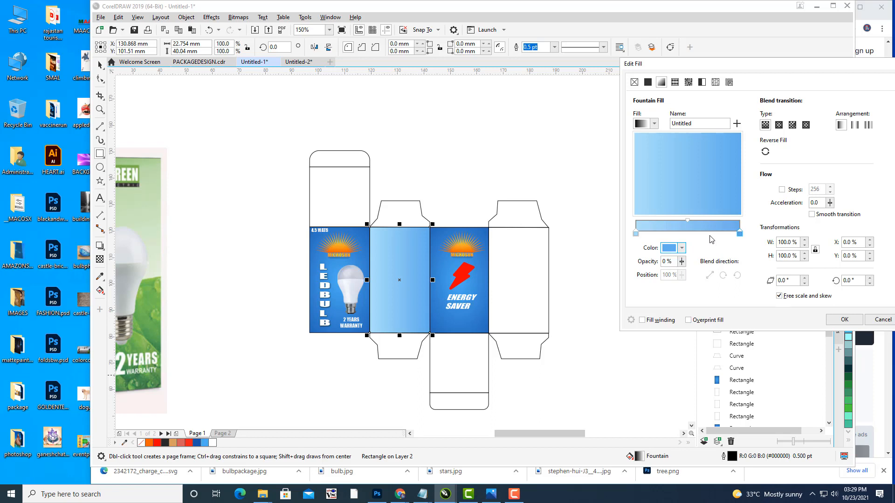
Step: Make the gradient elliptical, reverse it, shift the midpoint slightly, and apply the fill
{"action": "left_click_drag", "start_coordinate": [644, 64], "coordinate": [533, 68]}
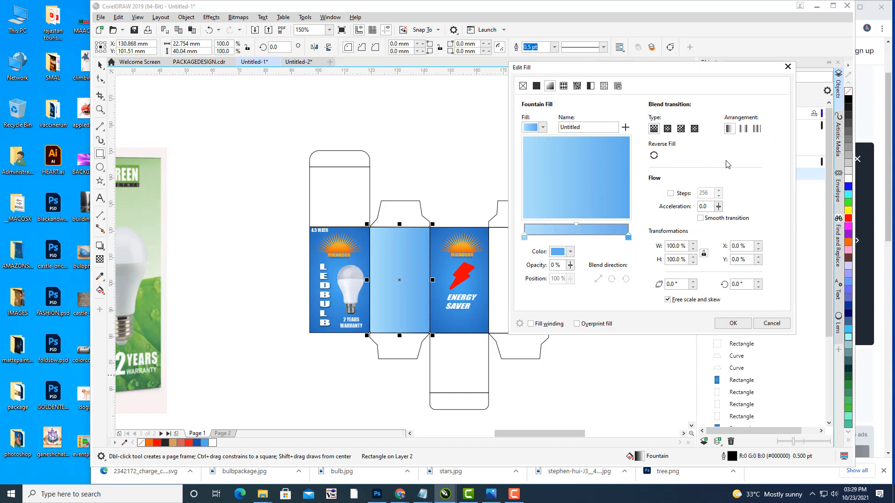
{"action": "left_click", "coordinate": [667, 129]}
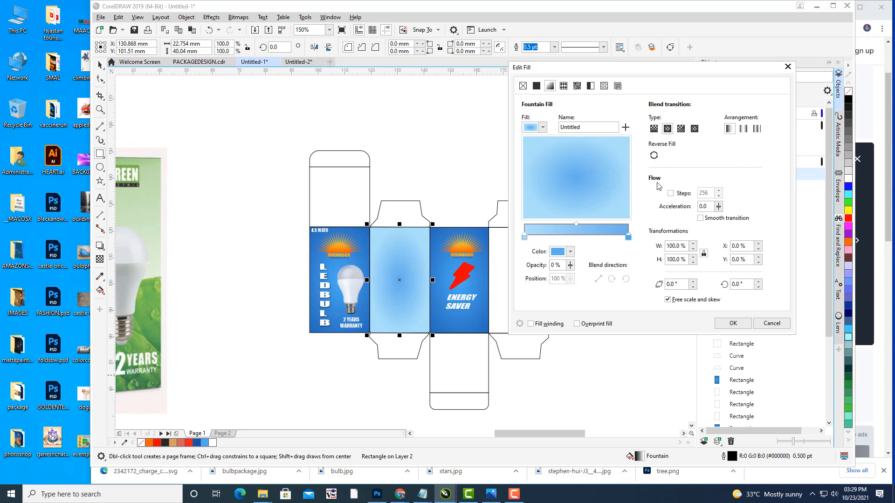
{"action": "left_click", "coordinate": [656, 158]}
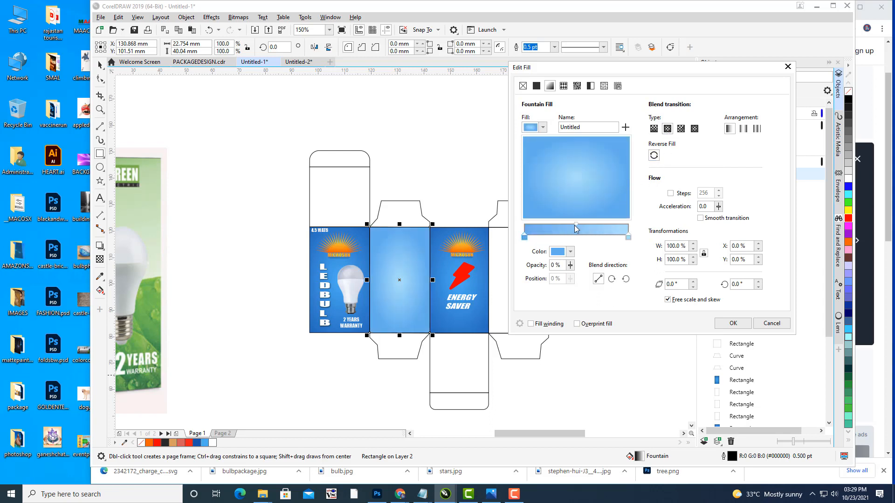
{"action": "mouse_move", "coordinate": [576, 224]}
{"action": "left_mouse_down"}
{"action": "mouse_move", "coordinate": [566, 224]}
{"action": "mouse_move", "coordinate": [578, 224]}
{"action": "left_mouse_up"}
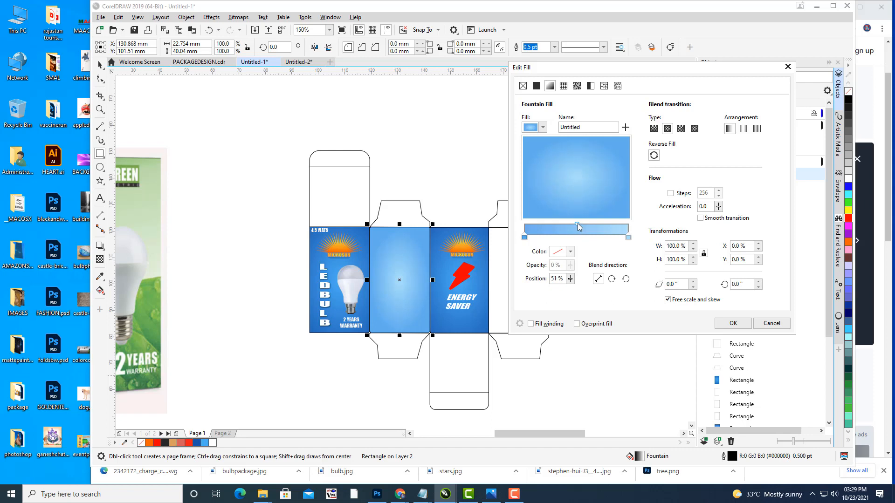
{"action": "left_click", "coordinate": [733, 323]}
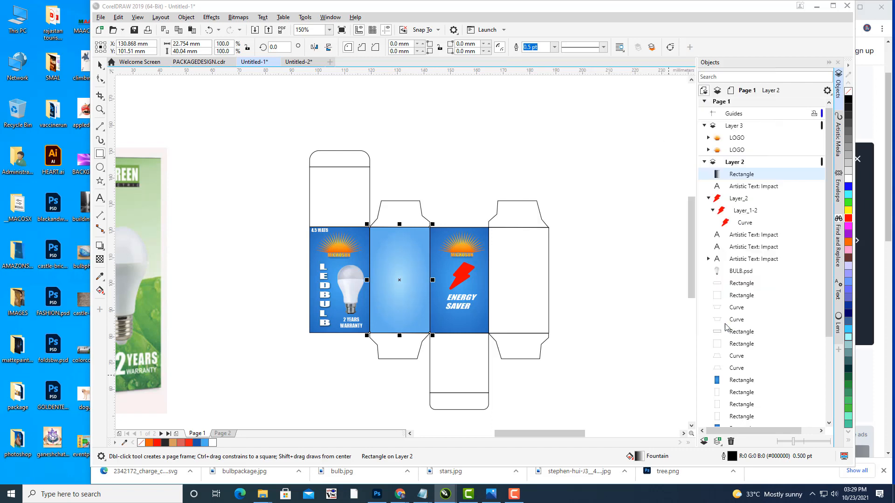
Step: Duplicate the blue gradient panel with Ctrl+D and place the copy over the rightmost white panel
{"action": "key", "text": "Escape"}
{"action": "key", "text": "space"}
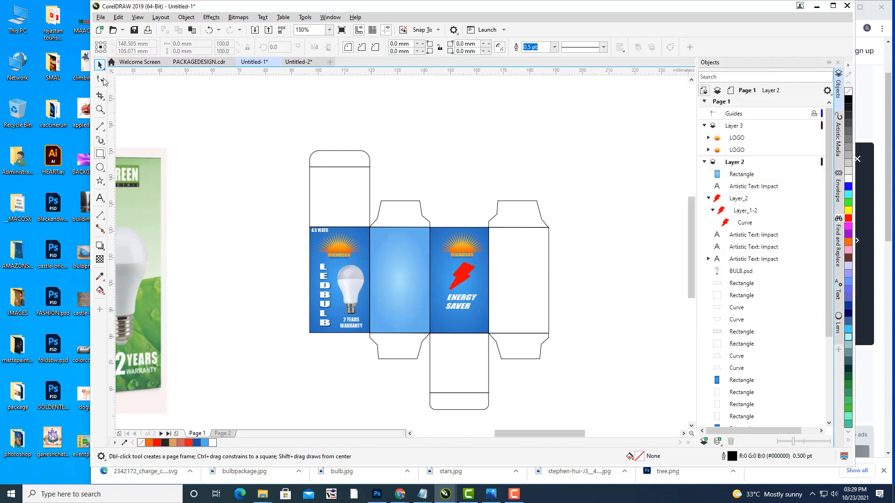
{"action": "left_click", "coordinate": [422, 265]}
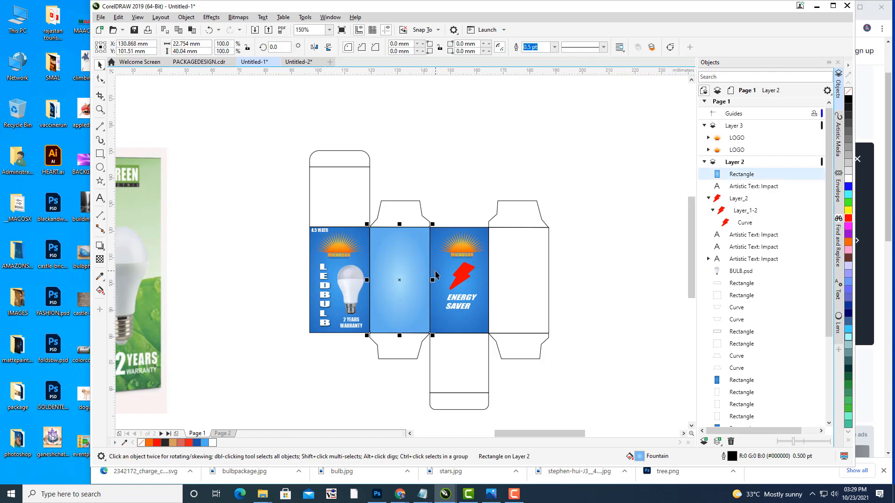
{"action": "key", "text": "ctrl+d"}
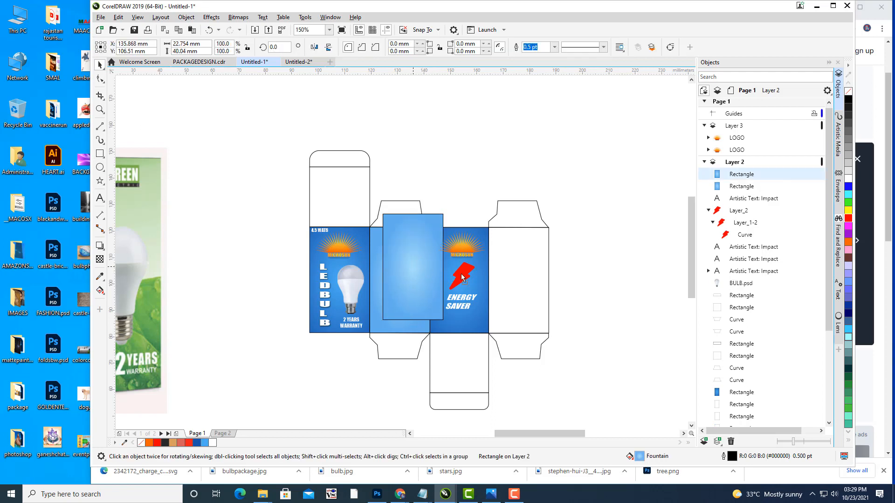
{"action": "left_click_drag", "start_coordinate": [413, 271], "coordinate": [519, 281]}
{"action": "left_click_drag", "start_coordinate": [518, 280], "coordinate": [518, 280]}
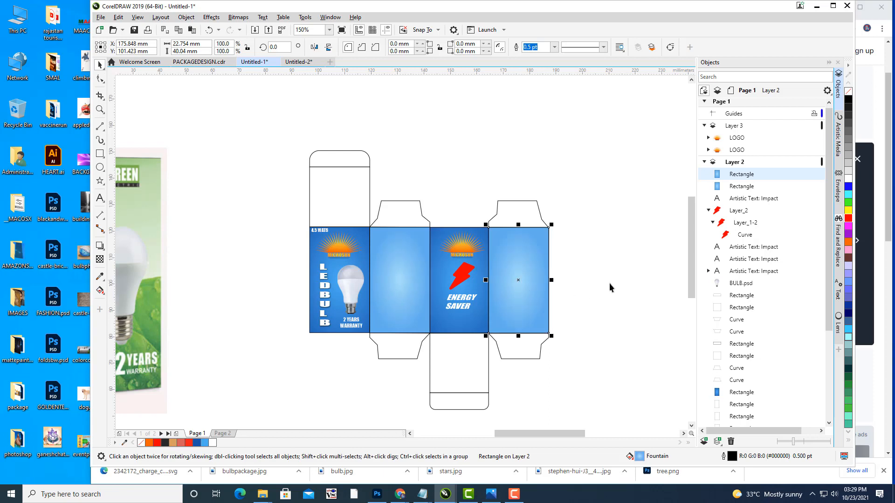
{"action": "left_click", "coordinate": [609, 282]}
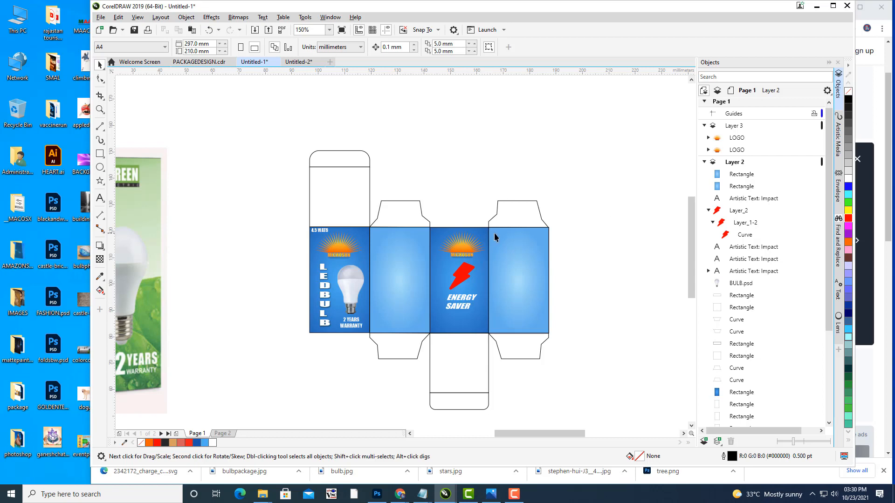
Step: Draw a long new rectangle on the empty canvas beside the box
{"action": "left_click_drag", "start_coordinate": [494, 234], "coordinate": [384, 251]}
{"action": "left_click_drag", "start_coordinate": [419, 195], "coordinate": [241, 190]}
{"action": "left_click_drag", "start_coordinate": [306, 154], "coordinate": [375, 140]}
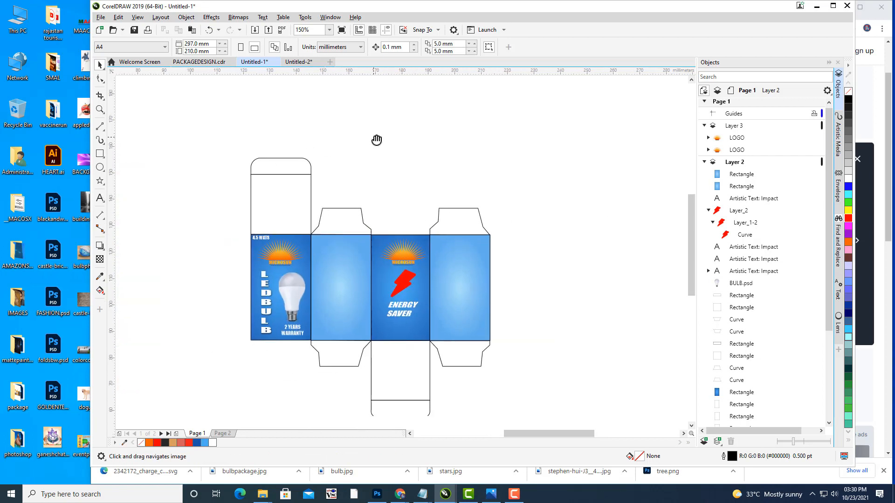
{"action": "left_click", "coordinate": [100, 156]}
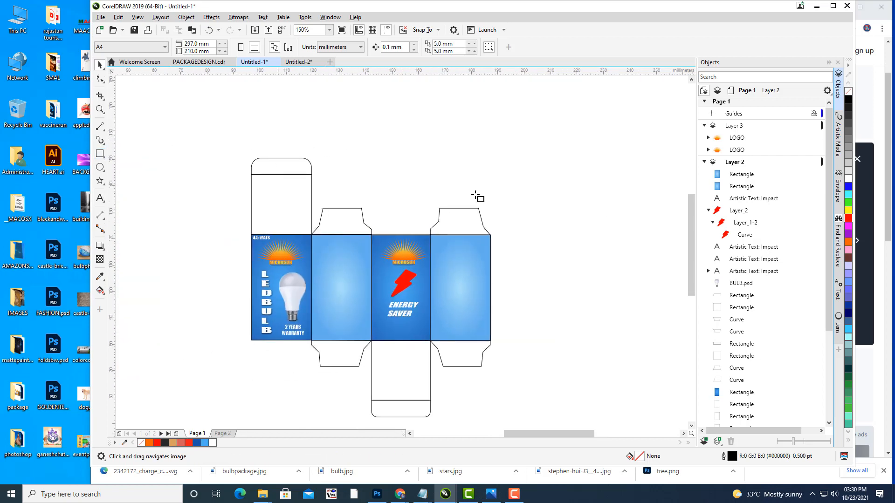
{"action": "left_click_drag", "start_coordinate": [477, 194], "coordinate": [438, 202]}
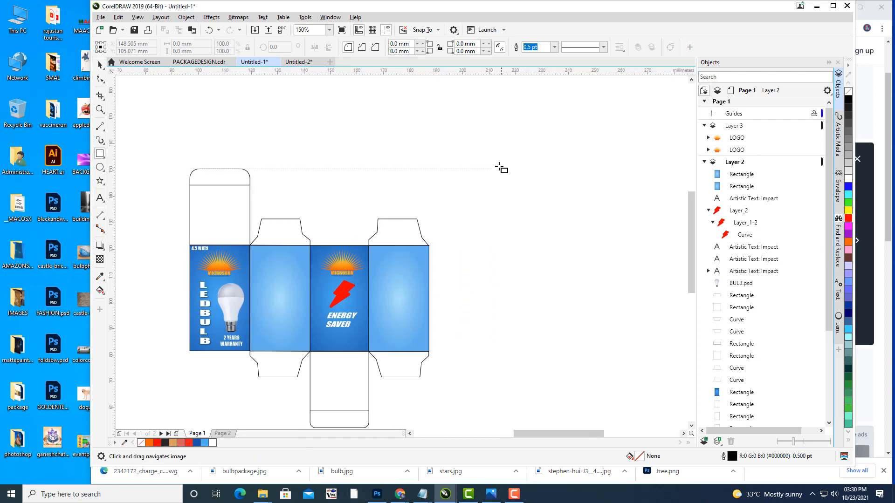
{"action": "mouse_move", "coordinate": [480, 143]}
{"action": "left_mouse_down"}
{"action": "mouse_move", "coordinate": [535, 173]}
{"action": "mouse_move", "coordinate": [632, 177]}
{"action": "left_mouse_up"}
{"action": "left_click_drag", "start_coordinate": [562, 193], "coordinate": [519, 199]}
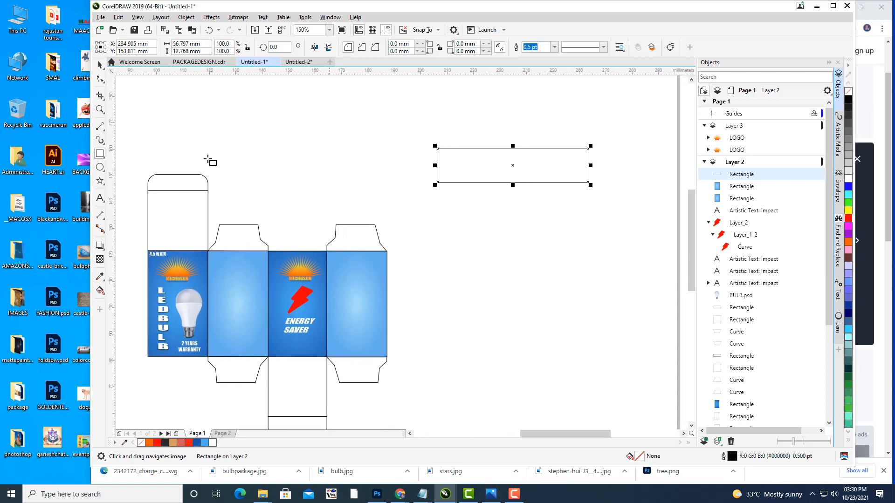
Step: Convert the rectangle to curves and lower its top-right corner to taper the shape
{"action": "left_click", "coordinate": [100, 66]}
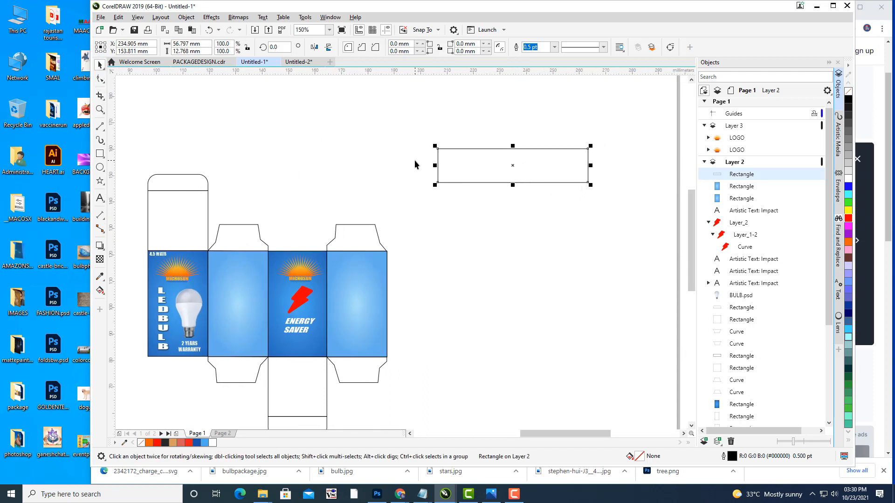
{"action": "key", "text": "ctrl+q"}
{"action": "left_click", "coordinate": [100, 79]}
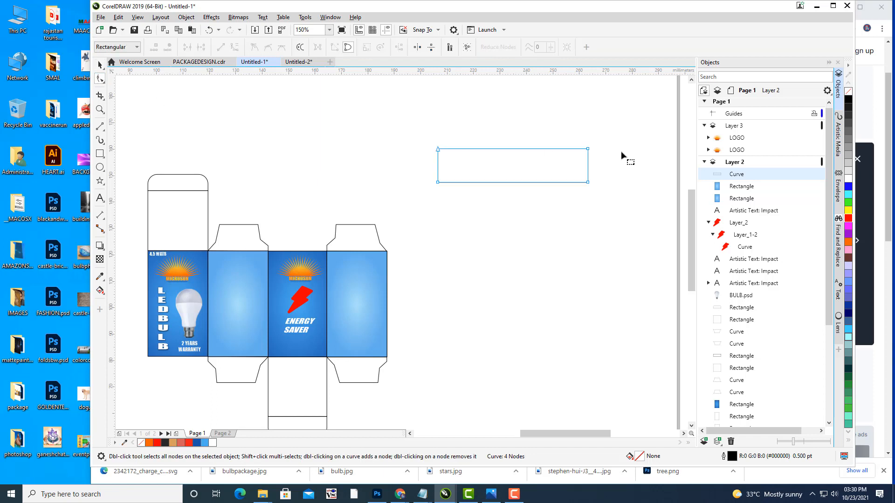
{"action": "left_click_drag", "start_coordinate": [588, 149], "coordinate": [588, 175]}
{"action": "left_click", "coordinate": [101, 65]}
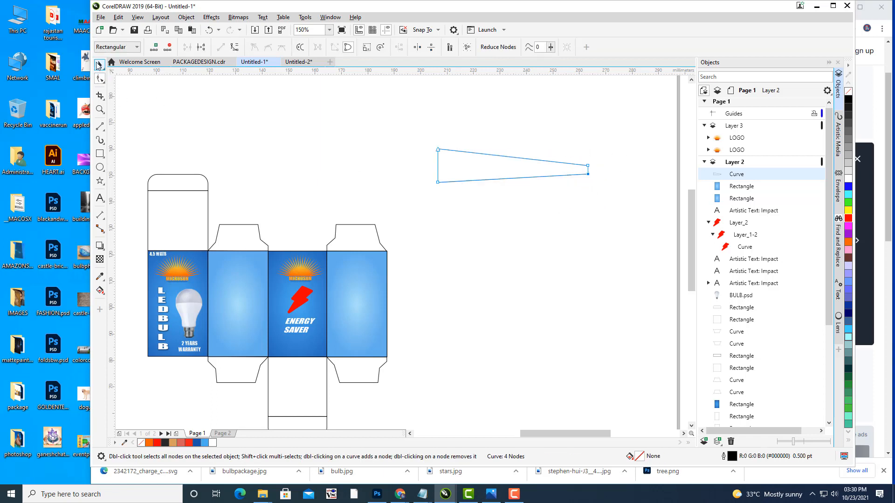
{"action": "left_click", "coordinate": [528, 195]}
{"action": "left_click_drag", "start_coordinate": [531, 194], "coordinate": [444, 237]}
Step: Rotate the tapered curve to stand vertical and move it off the page to the right
{"action": "left_click", "coordinate": [425, 208]}
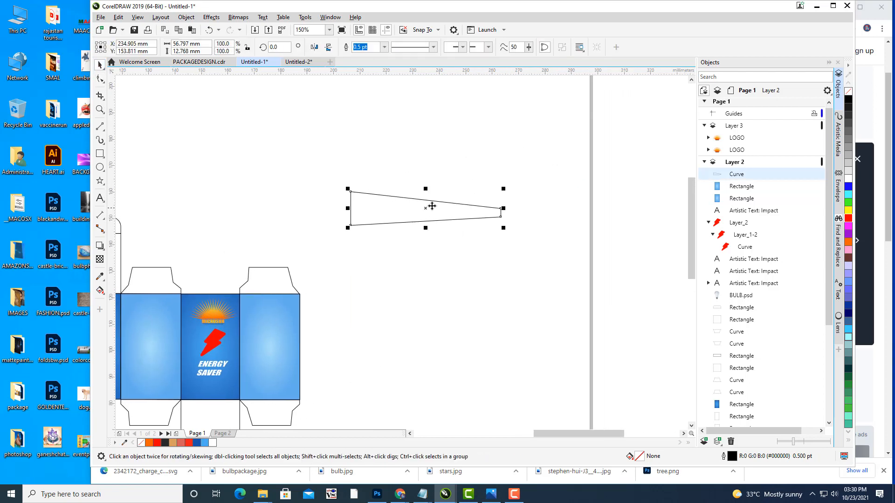
{"action": "left_click", "coordinate": [457, 213]}
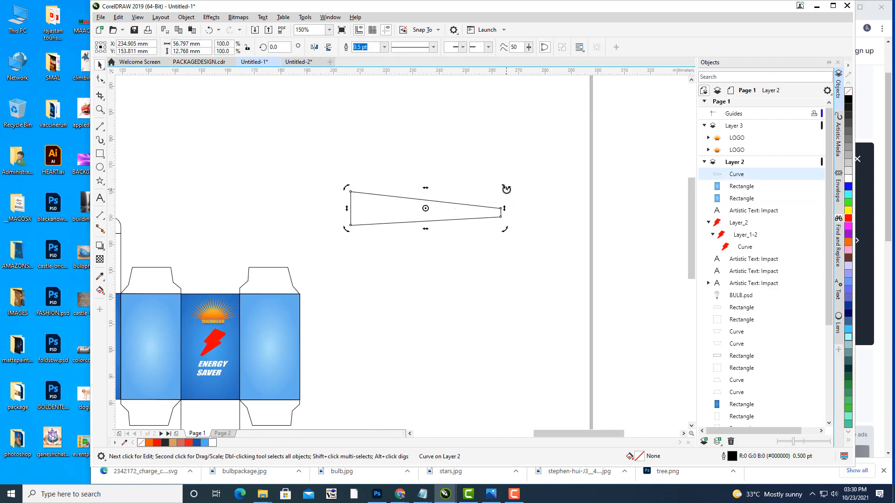
{"action": "left_click_drag", "start_coordinate": [504, 188], "coordinate": [476, 287]}
{"action": "left_click", "coordinate": [476, 287]}
{"action": "scroll", "coordinate": [509, 185], "scroll_direction": "down", "scroll_amount": 4}
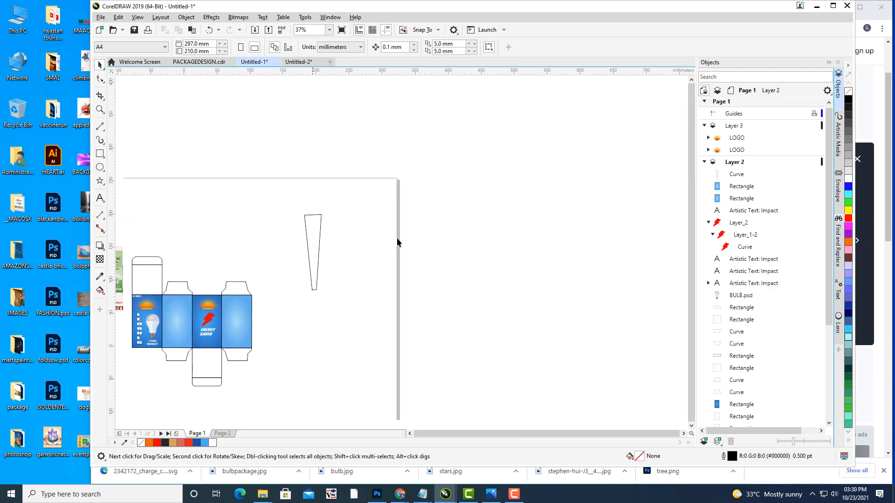
{"action": "left_click_drag", "start_coordinate": [471, 226], "coordinate": [533, 207]}
{"action": "left_click", "coordinate": [730, 174]}
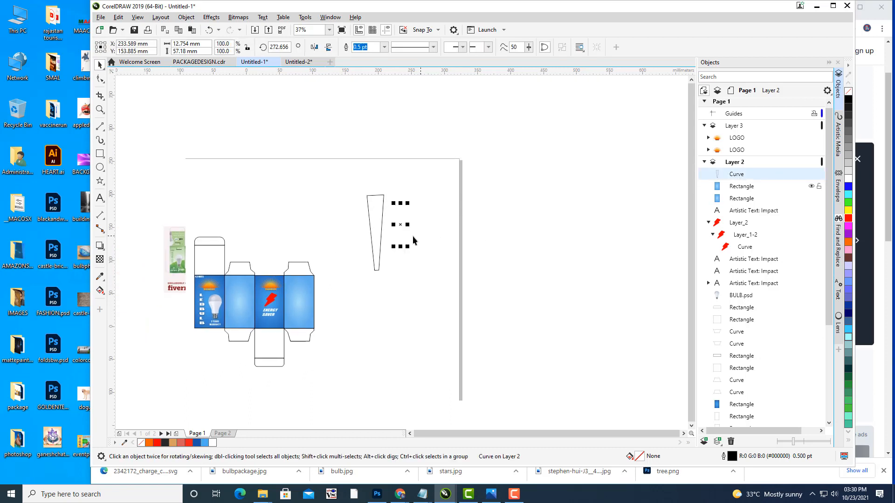
{"action": "left_click_drag", "start_coordinate": [401, 225], "coordinate": [463, 269]}
{"action": "scroll", "coordinate": [509, 254], "scroll_direction": "up", "scroll_amount": 1}
{"action": "scroll", "coordinate": [463, 269], "scroll_direction": "up", "scroll_amount": 1}
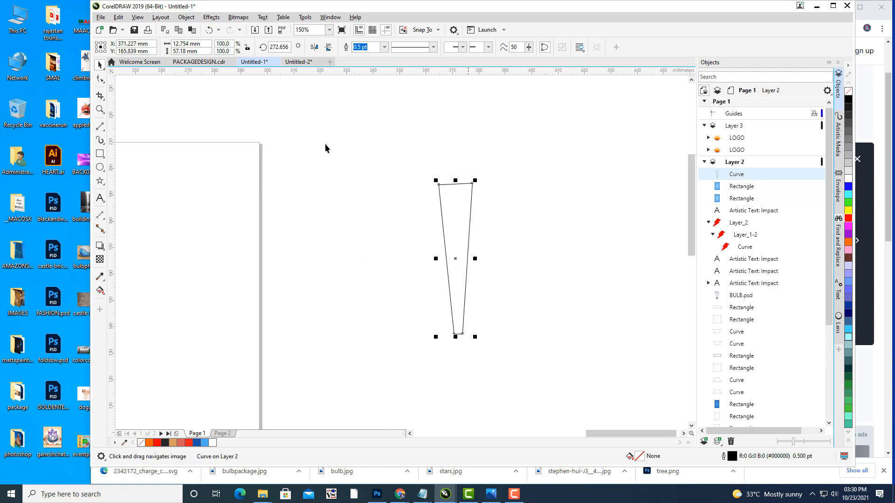
{"action": "left_click", "coordinate": [100, 17]}
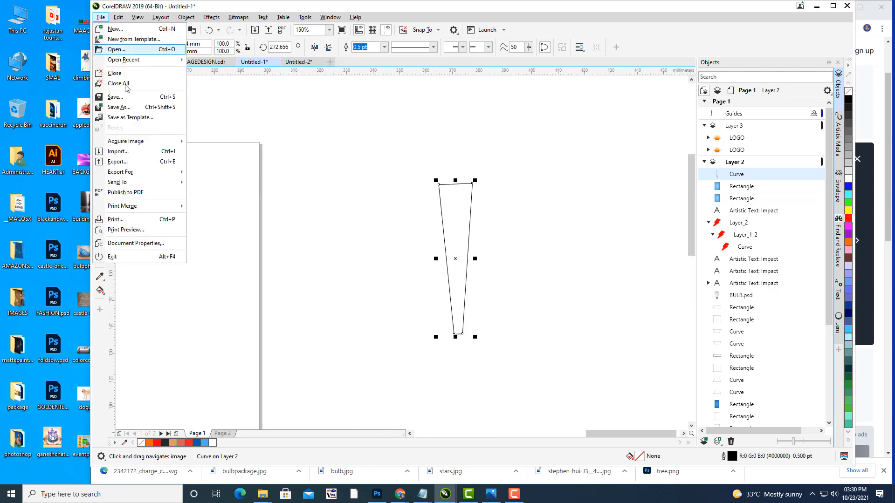
Step: Save As PACKAGE.cdr into the package folder on the Desktop
{"action": "left_click", "coordinate": [117, 107]}
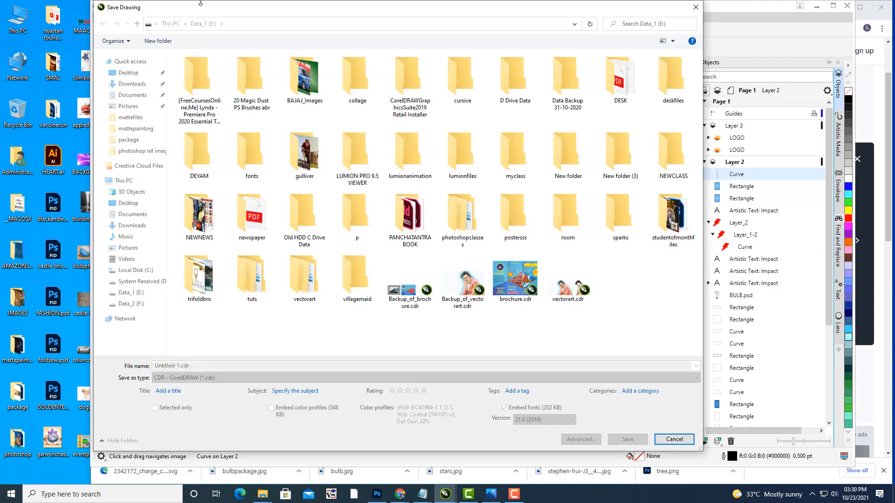
{"action": "left_click_drag", "start_coordinate": [201, 3], "coordinate": [268, 22]}
{"action": "left_click", "coordinate": [199, 91]}
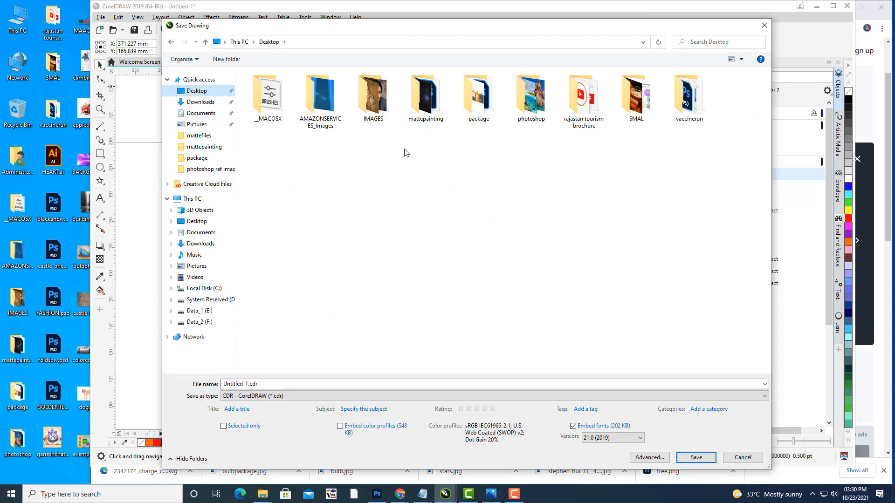
{"action": "double_click", "coordinate": [477, 103]}
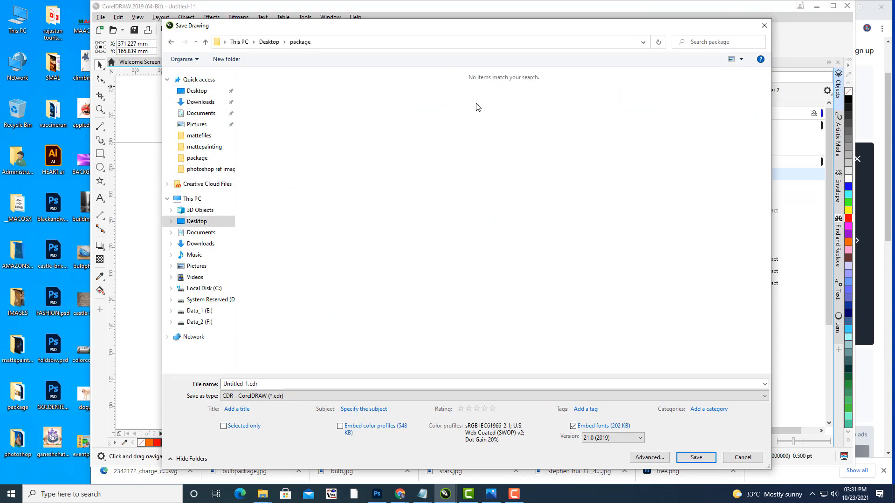
{"action": "left_click", "coordinate": [262, 383]}
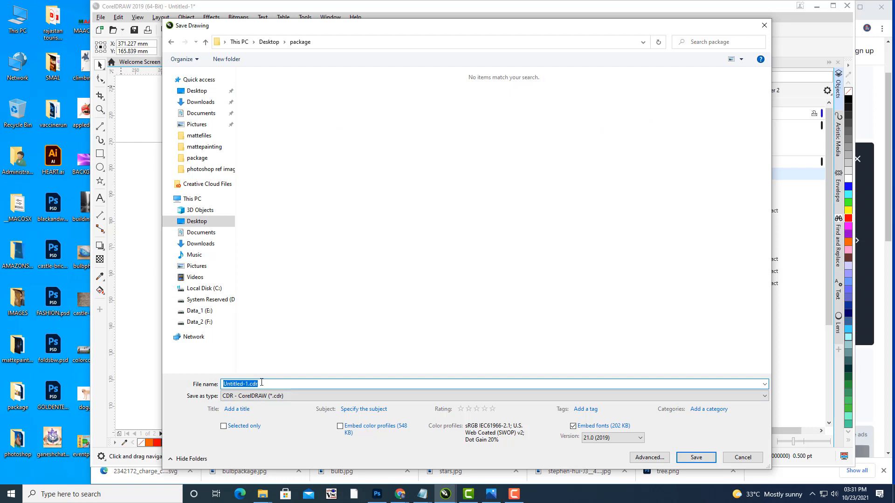
{"action": "type", "text": "PACKAGE"}
{"action": "left_click", "coordinate": [699, 455]}
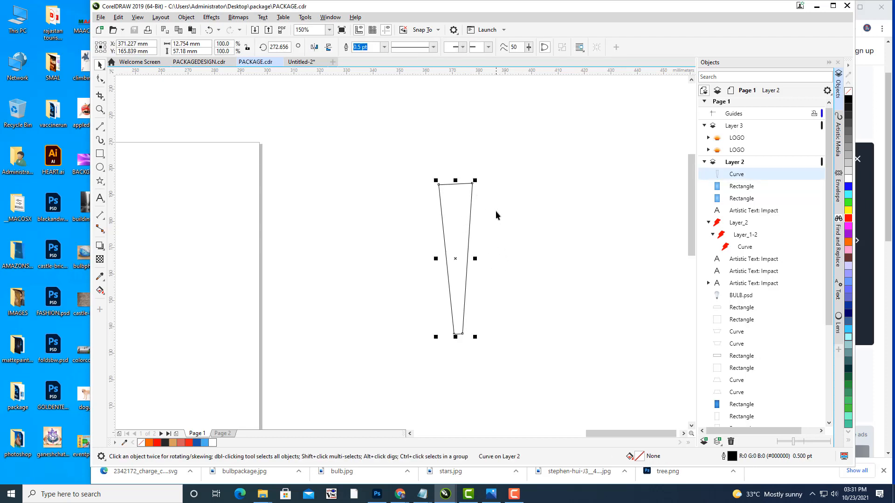
Step: Nudge the curve's top-right node slightly with the Shape tool
{"action": "left_click", "coordinate": [102, 80]}
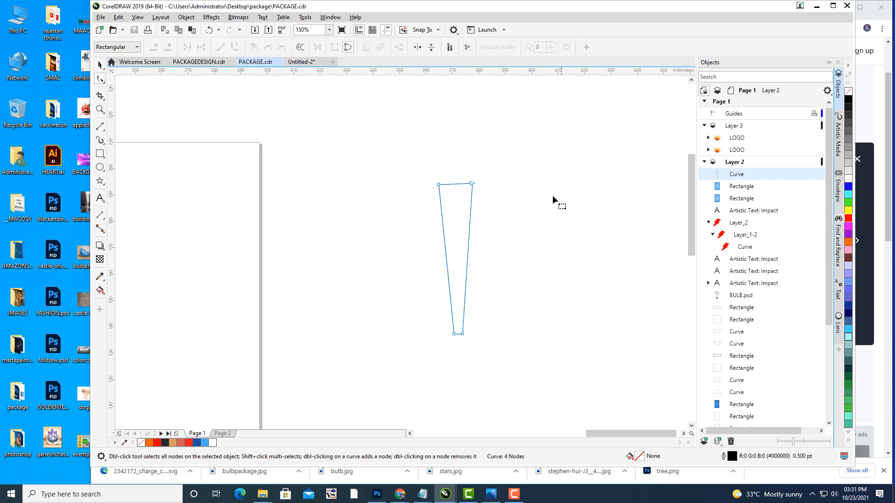
{"action": "left_click_drag", "start_coordinate": [472, 184], "coordinate": [438, 188]}
{"action": "left_click", "coordinate": [100, 63]}
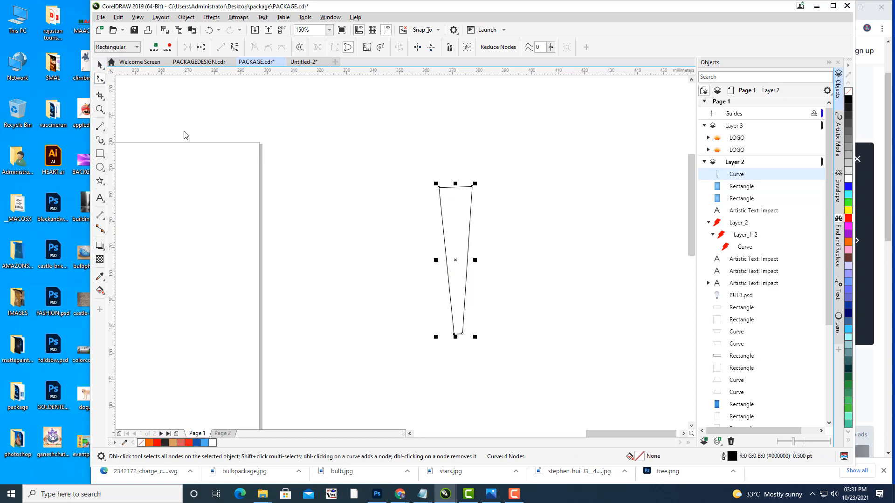
{"action": "left_click", "coordinate": [406, 230]}
{"action": "scroll", "coordinate": [407, 231], "scroll_direction": "down", "scroll_amount": 1}
{"action": "left_click_drag", "start_coordinate": [412, 232], "coordinate": [570, 224]}
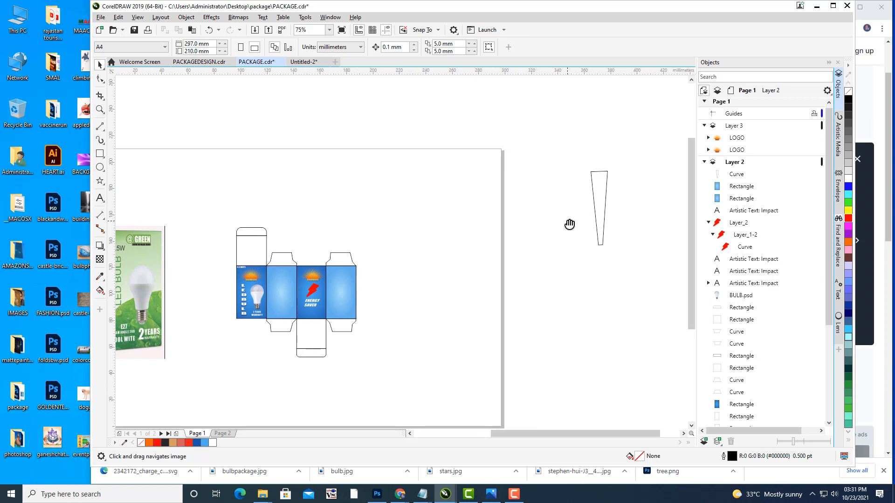
{"action": "left_click_drag", "start_coordinate": [480, 188], "coordinate": [424, 187]}
{"action": "scroll", "coordinate": [546, 191], "scroll_direction": "up", "scroll_amount": 1}
{"action": "key", "text": "space"}
Step: Scale the curve to about 53.6%, fill it red and set its outline to None
{"action": "left_click", "coordinate": [543, 192]}
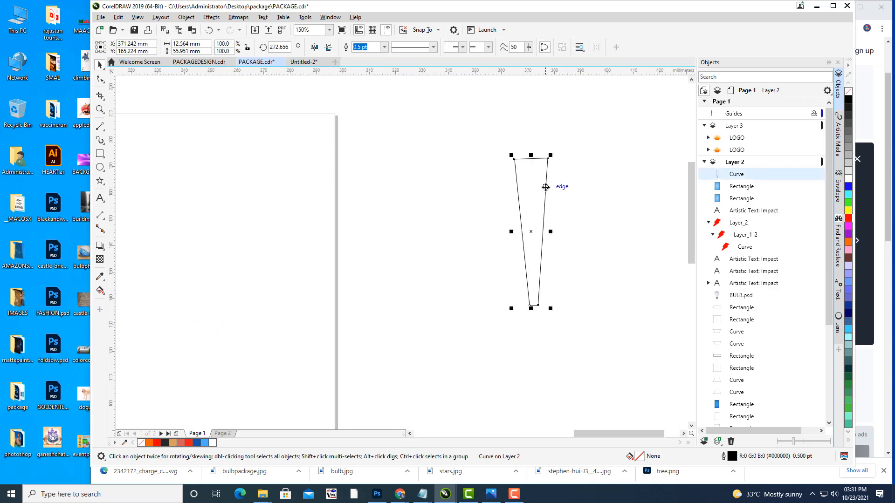
{"action": "left_click_drag", "start_coordinate": [550, 154], "coordinate": [548, 197]}
{"action": "left_click", "coordinate": [549, 212]}
{"action": "left_click", "coordinate": [539, 209]}
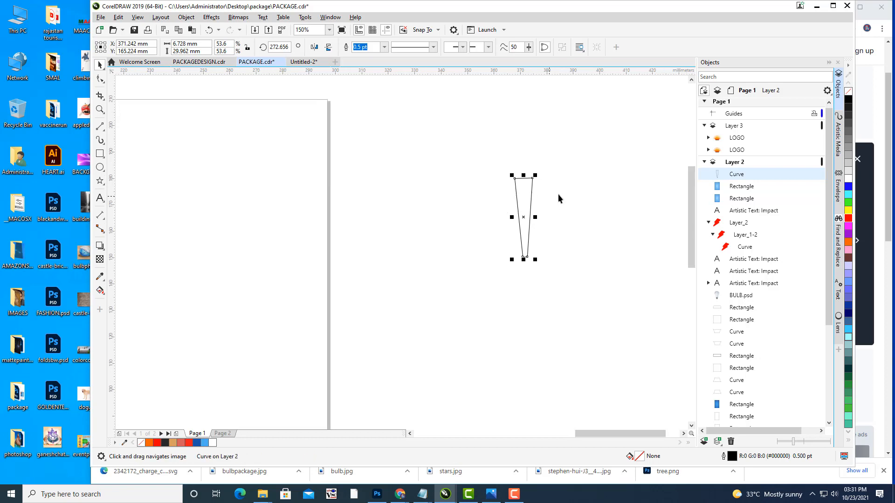
{"action": "left_click", "coordinate": [848, 218]}
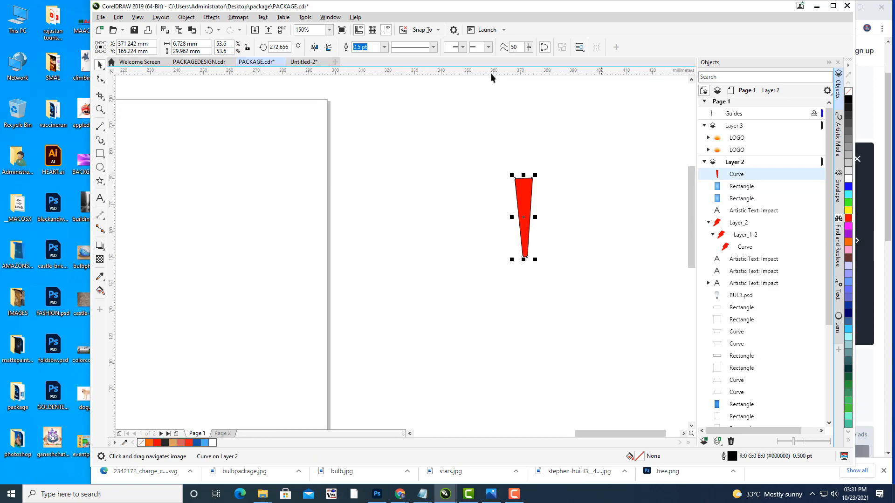
{"action": "left_click", "coordinate": [384, 47]}
{"action": "left_click", "coordinate": [368, 57]}
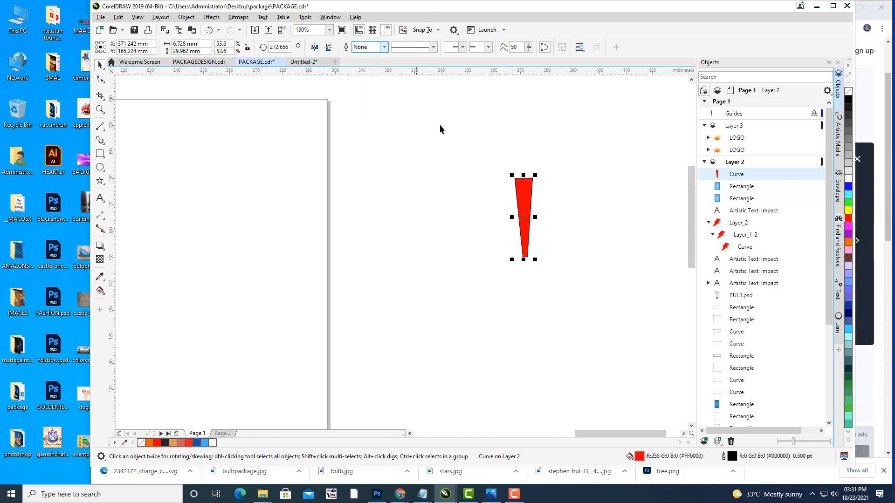
Step: Move the red wedge's rotation centre down below the wedge
{"action": "left_click", "coordinate": [539, 187]}
{"action": "left_click", "coordinate": [537, 233]}
{"action": "left_click", "coordinate": [537, 233]}
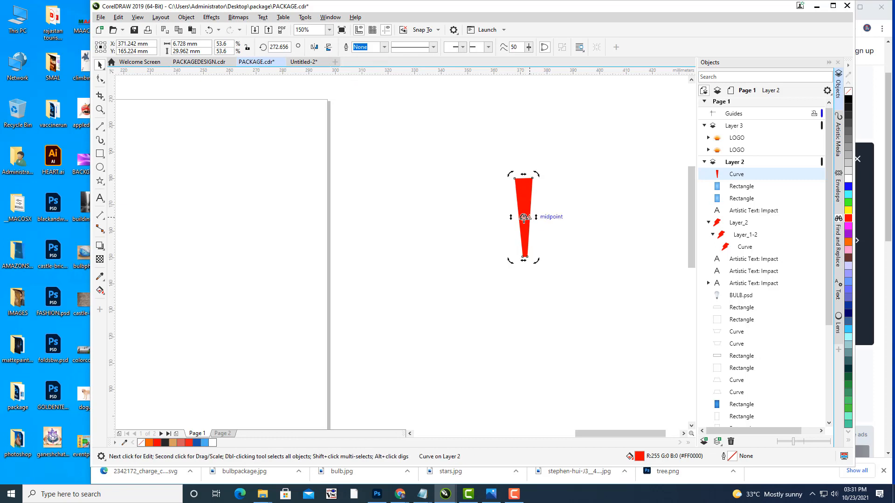
{"action": "mouse_move", "coordinate": [524, 217]}
{"action": "left_mouse_down"}
{"action": "mouse_move", "coordinate": [529, 334]}
{"action": "mouse_move", "coordinate": [527, 321]}
{"action": "left_mouse_up"}
Step: Drop a rotated copy of the wedge and repeat it with Ctrl+R until the ring closes
{"action": "left_click_drag", "start_coordinate": [537, 175], "coordinate": [500, 182]}
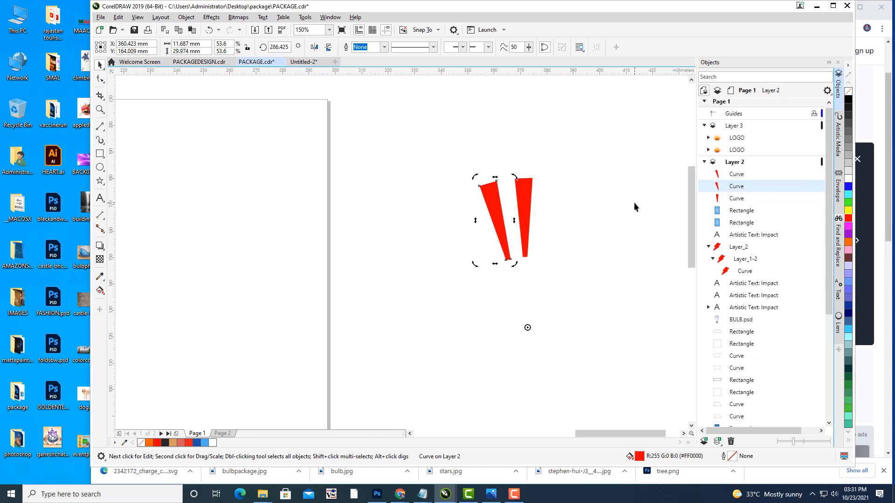
{"action": "key", "text": "ctrl+r"}
{"action": "key", "text": "ctrl+r"}
{"action": "key", "text": "ctrl+r"}
{"action": "key", "text": "ctrl+r"}
{"action": "key", "text": "ctrl+r"}
{"action": "key", "text": "ctrl+r"}
{"action": "key", "text": "ctrl+r"}
{"action": "key", "text": "ctrl+r"}
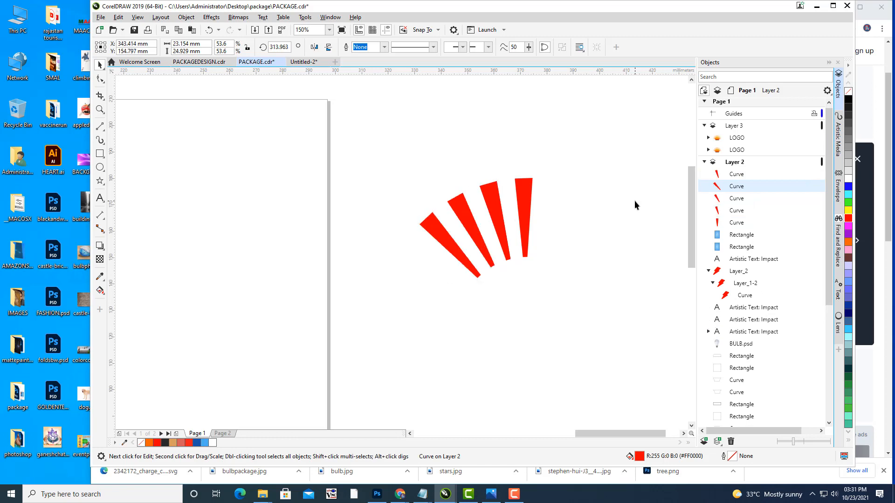
{"action": "key", "text": "ctrl+r"}
{"action": "key", "text": "ctrl+r"}
{"action": "key", "text": "ctrl+r"}
{"action": "key", "text": "ctrl+r"}
{"action": "key", "text": "ctrl+r"}
{"action": "key", "text": "ctrl+r"}
{"action": "key", "text": "ctrl+r"}
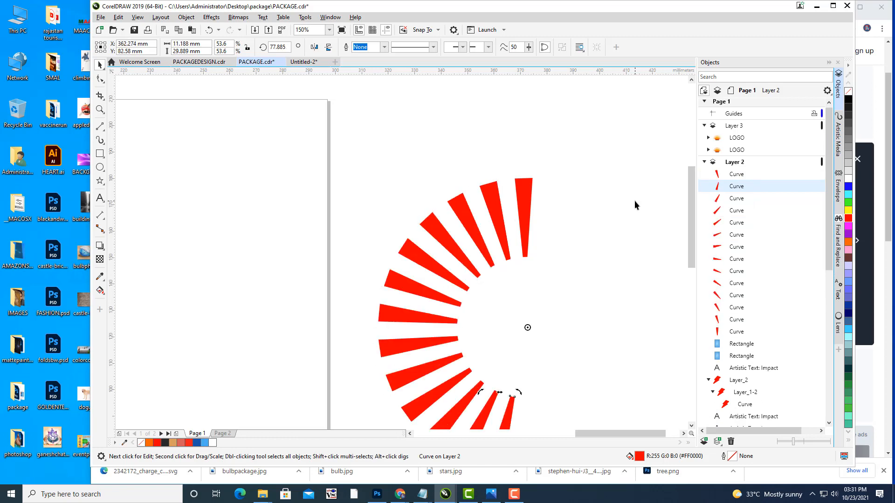
{"action": "key", "text": "ctrl+r"}
{"action": "key", "text": "ctrl+r"}
{"action": "key", "text": "ctrl+r"}
{"action": "key", "text": "ctrl+r"}
{"action": "key", "text": "ctrl+r"}
{"action": "key", "text": "ctrl+r"}
{"action": "key", "text": "ctrl+r"}
{"action": "key", "text": "ctrl+r"}
{"action": "key", "text": "ctrl+r"}
{"action": "key", "text": "ctrl+r"}
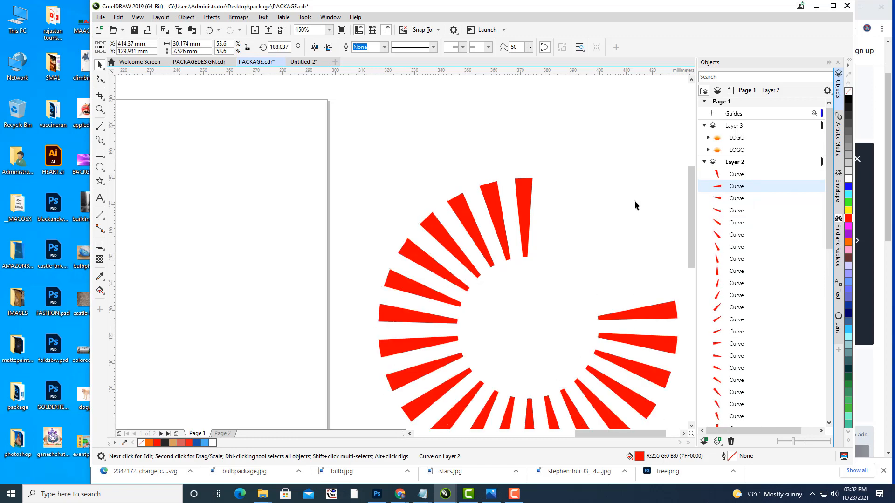
{"action": "left_click", "coordinate": [614, 130]}
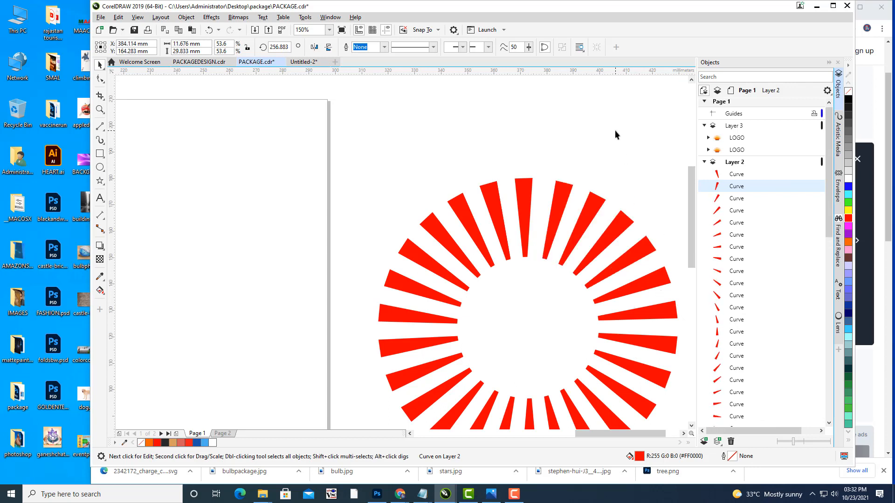
{"action": "scroll", "coordinate": [617, 135], "scroll_direction": "down", "scroll_amount": 2}
{"action": "left_click_drag", "start_coordinate": [642, 133], "coordinate": [617, 134]}
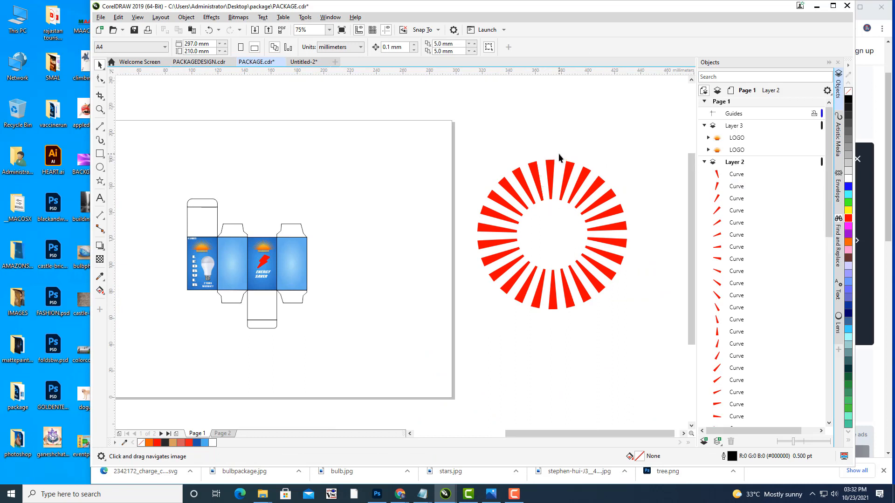
Step: Marquee-select the wedges on the ring's right half and delete them
{"action": "left_click_drag", "start_coordinate": [558, 153], "coordinate": [633, 319]}
{"action": "left_click_drag", "start_coordinate": [649, 365], "coordinate": [648, 365]}
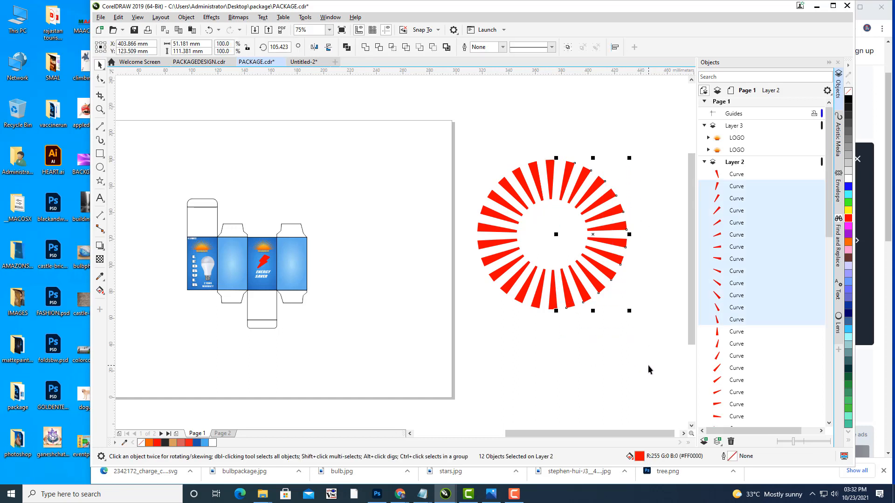
{"action": "key", "text": "Delete"}
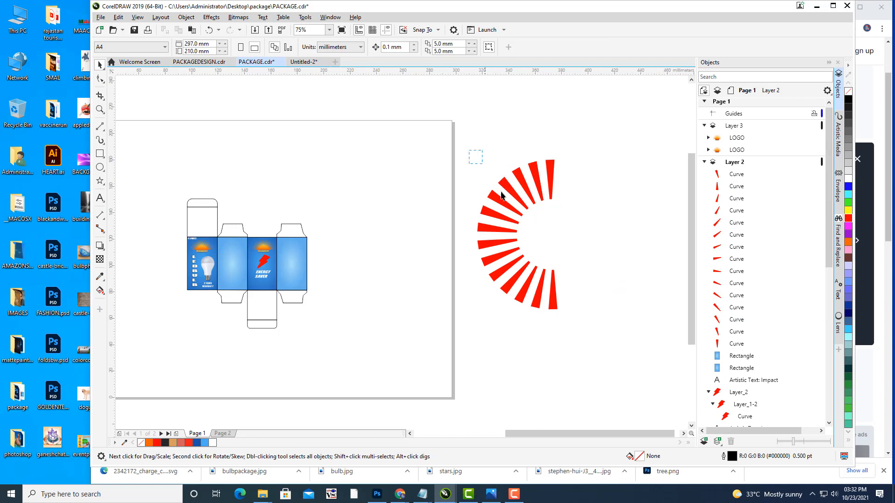
{"action": "left_click_drag", "start_coordinate": [588, 334], "coordinate": [588, 337]}
{"action": "left_click", "coordinate": [590, 185]}
{"action": "left_click_drag", "start_coordinate": [584, 177], "coordinate": [575, 190]}
Step: Recolour the top wedges yellow, blue, light blue and green
{"action": "left_click", "coordinate": [541, 184]}
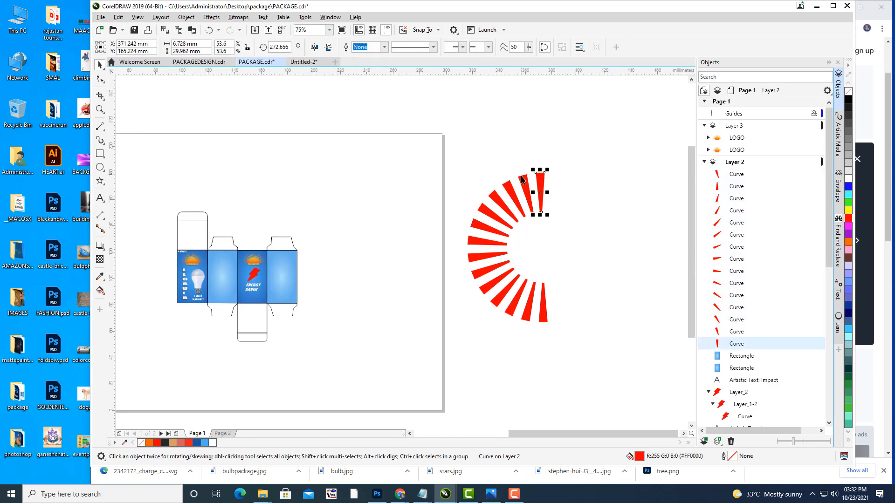
{"action": "left_click", "coordinate": [523, 181]}
{"action": "left_click", "coordinate": [848, 210]}
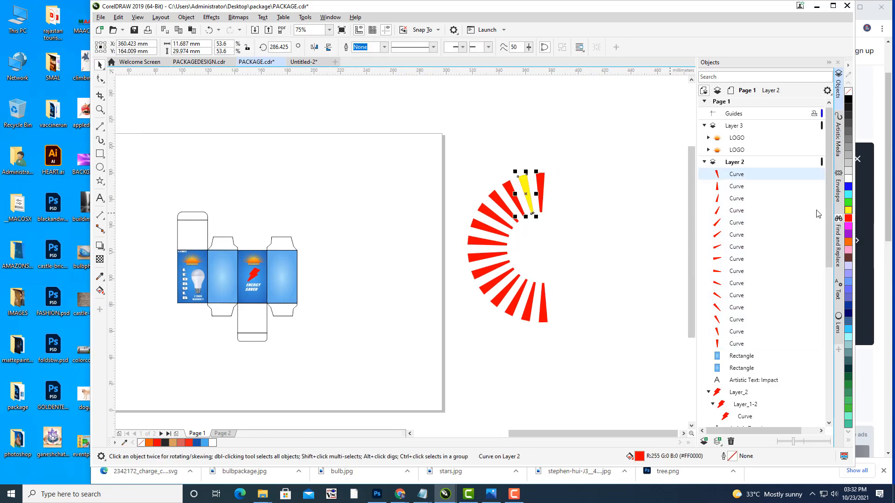
{"action": "left_click", "coordinate": [507, 185]}
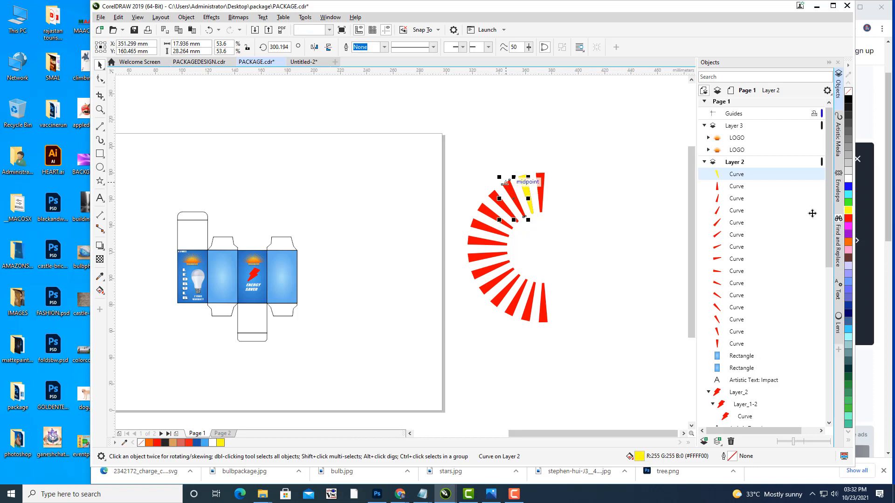
{"action": "left_click", "coordinate": [848, 187]}
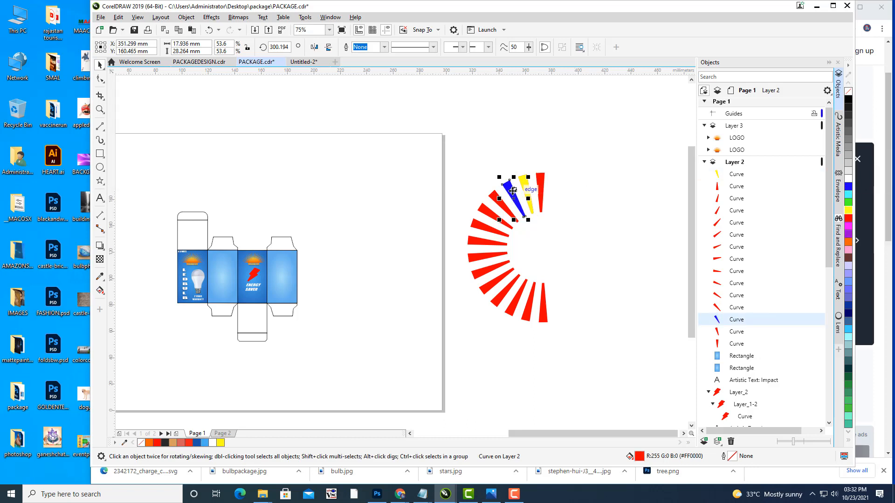
{"action": "left_click", "coordinate": [492, 198]}
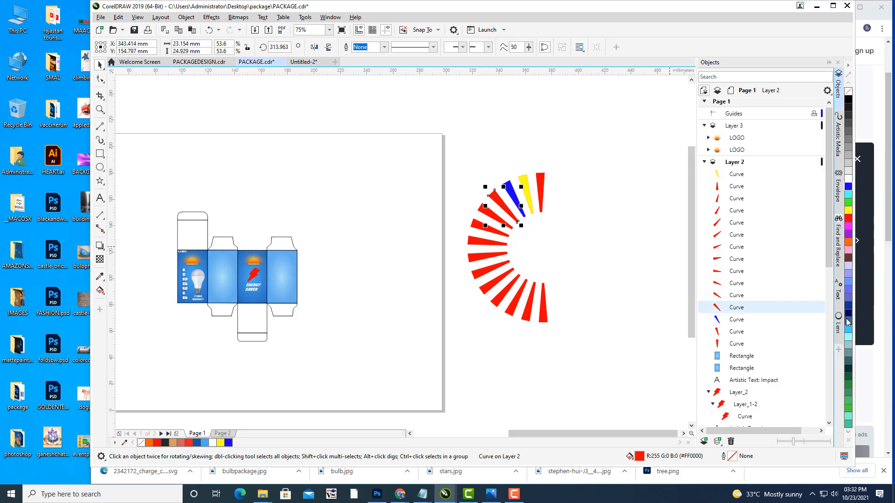
{"action": "left_click", "coordinate": [848, 329]}
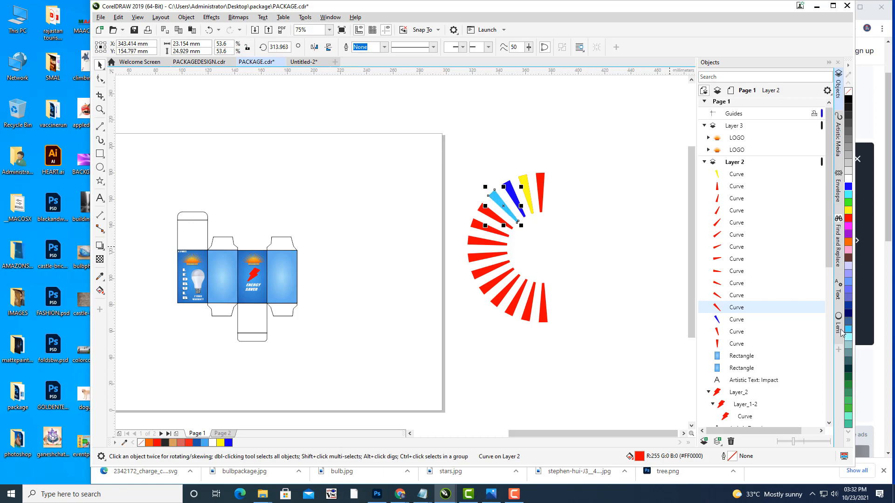
{"action": "left_click", "coordinate": [485, 217]}
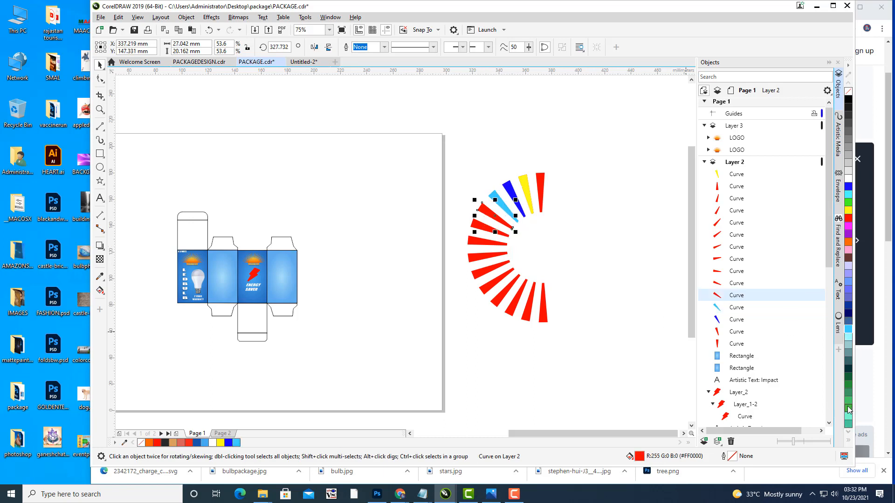
{"action": "left_click", "coordinate": [848, 410]}
Step: Fill the next wedges down light green, orange, yellow-orange and hot pink
{"action": "left_click", "coordinate": [487, 230]}
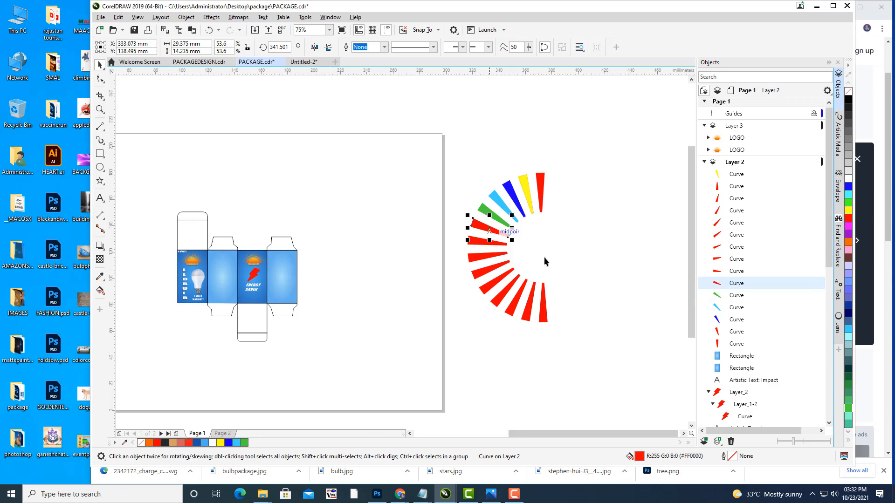
{"action": "left_click", "coordinate": [848, 432]}
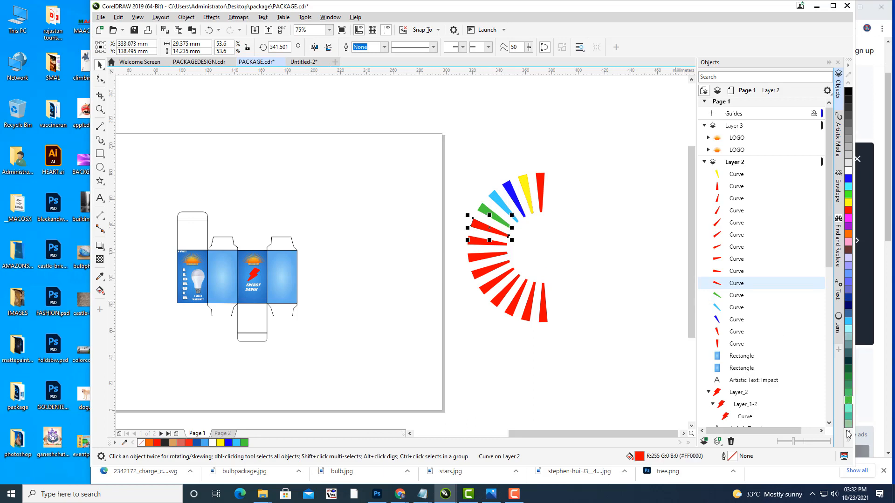
{"action": "scroll", "coordinate": [847, 432], "scroll_direction": "down", "scroll_amount": 6}
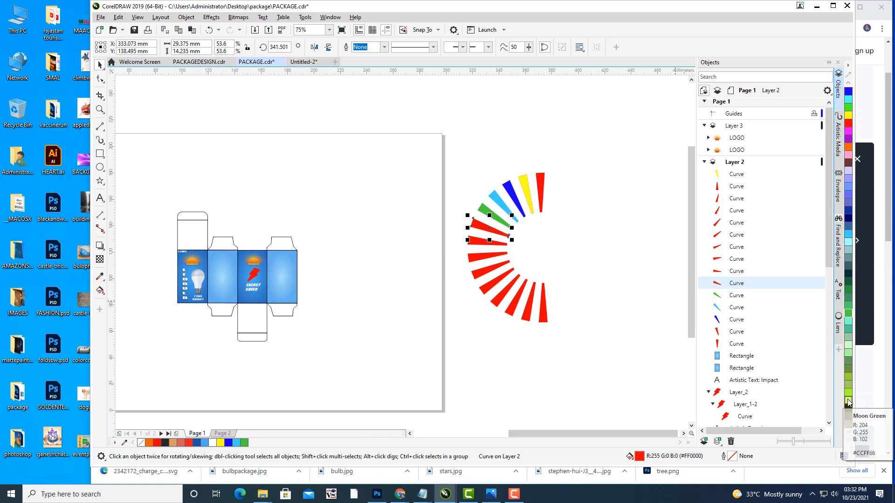
{"action": "left_click", "coordinate": [848, 402]}
{"action": "left_click", "coordinate": [485, 243]}
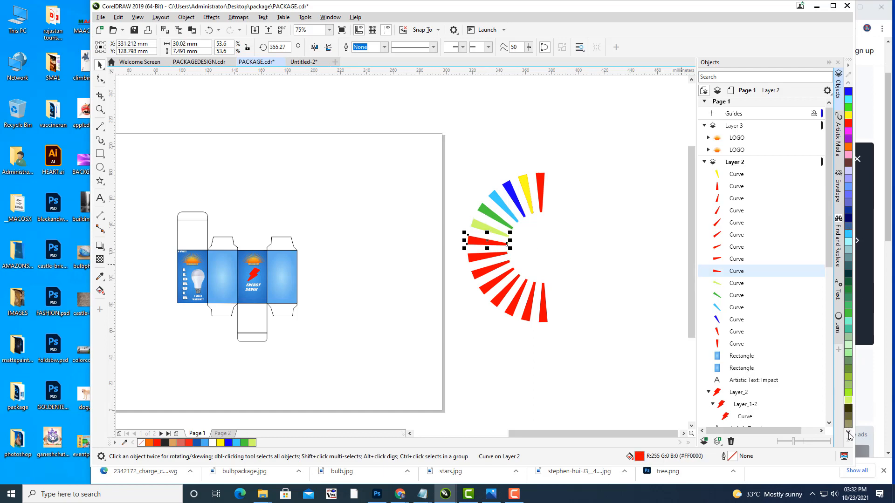
{"action": "scroll", "coordinate": [848, 433], "scroll_direction": "down", "scroll_amount": 8}
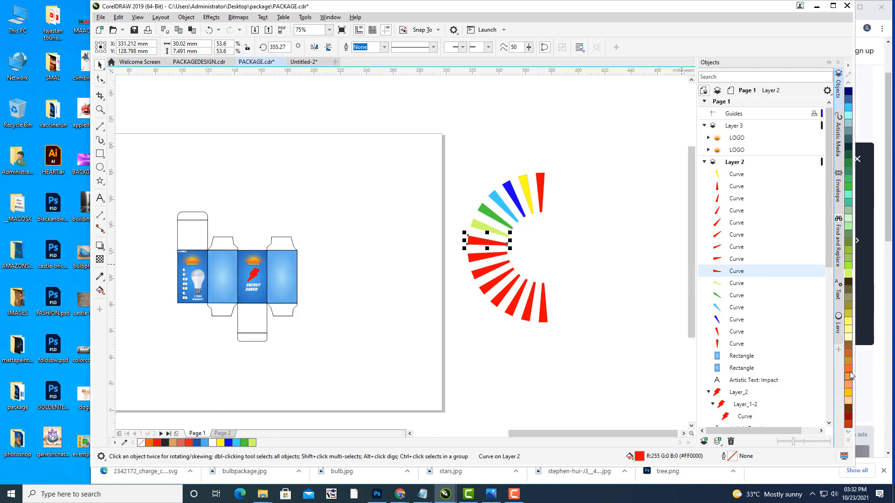
{"action": "left_click", "coordinate": [847, 369]}
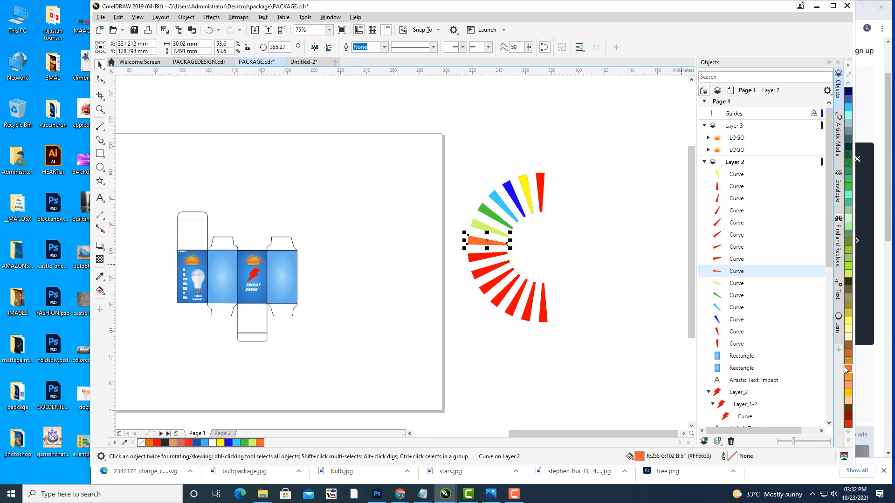
{"action": "left_click", "coordinate": [475, 257]}
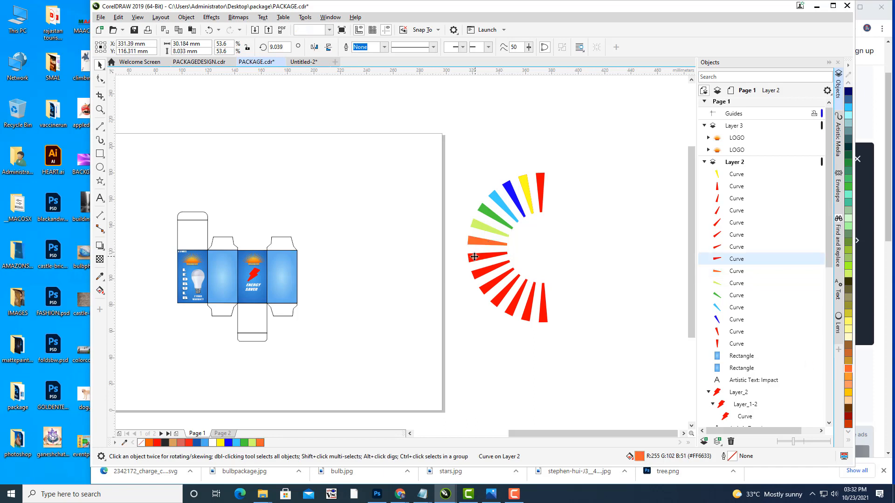
{"action": "left_click", "coordinate": [848, 394]}
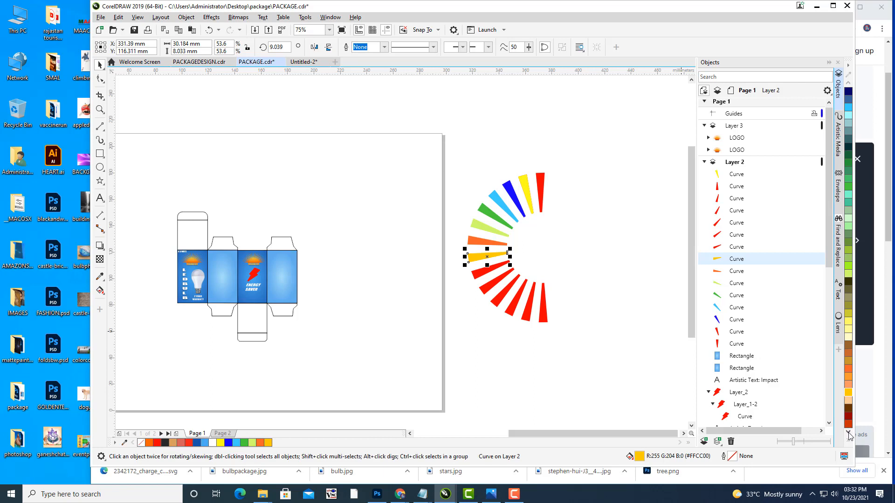
{"action": "left_click", "coordinate": [848, 432]}
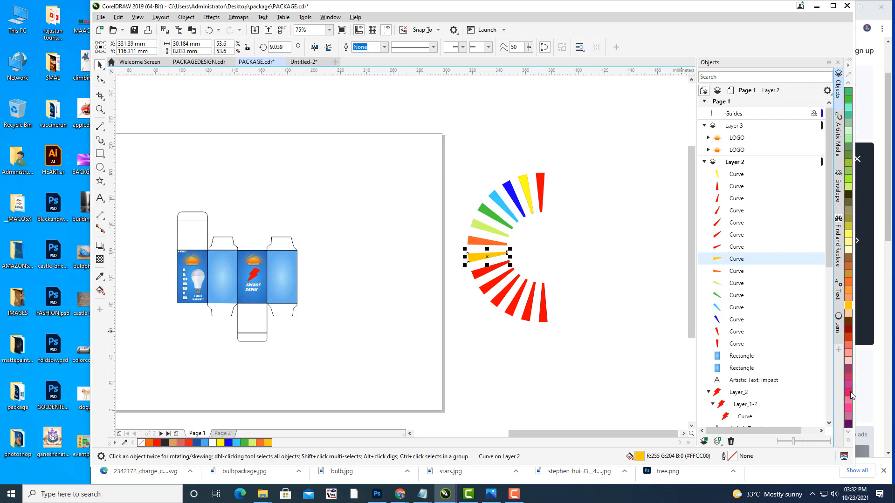
{"action": "left_click", "coordinate": [848, 393]}
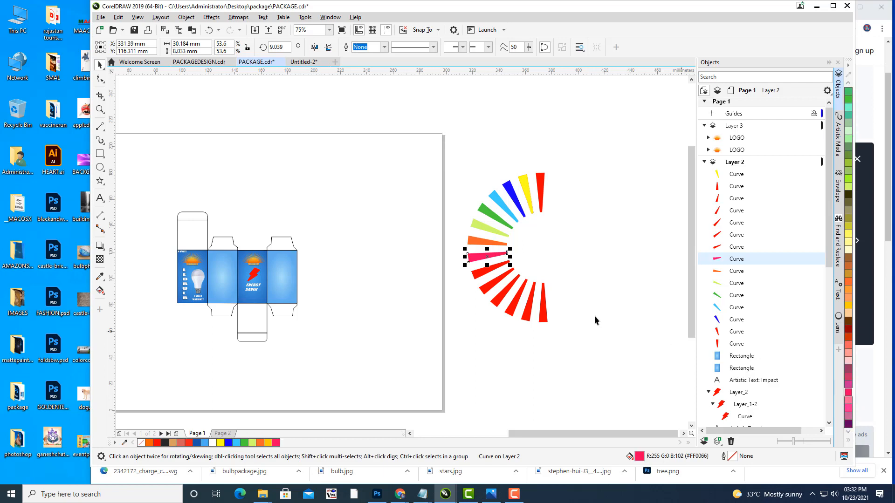
Step: Colour the lower wedges purple, light purple, soft pink and olive yellow
{"action": "left_click", "coordinate": [478, 278]}
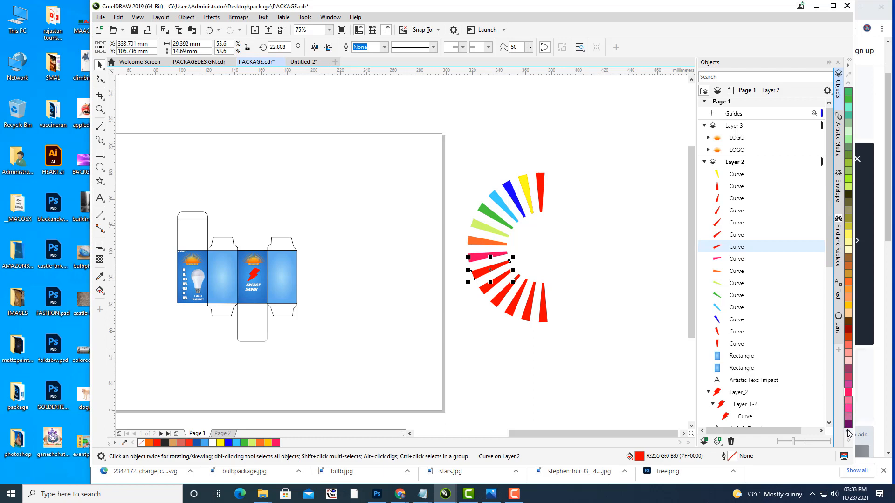
{"action": "left_click", "coordinate": [848, 433]}
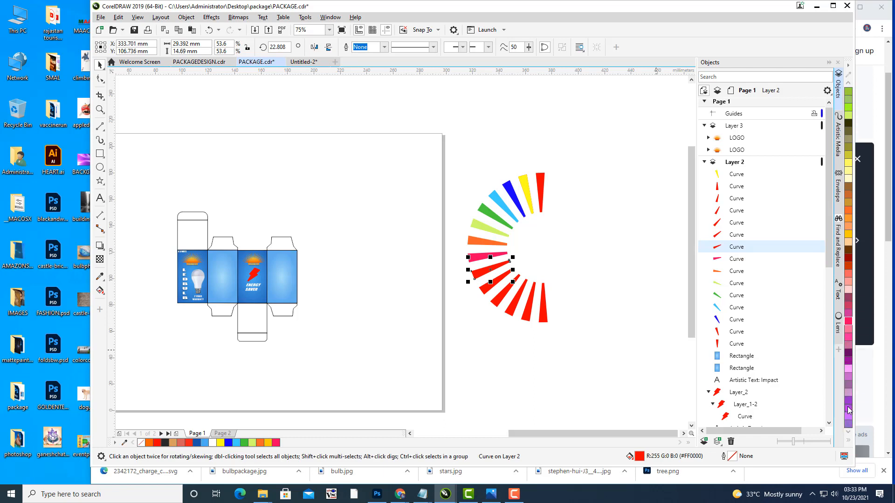
{"action": "left_click", "coordinate": [848, 404]}
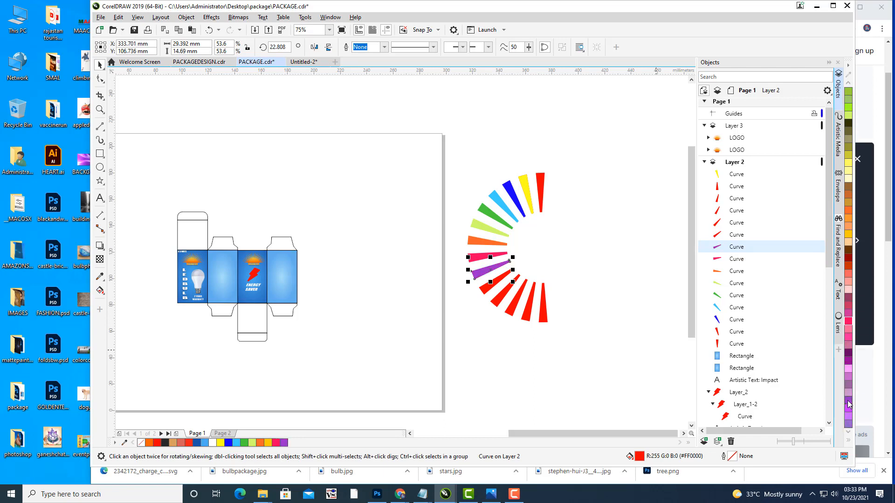
{"action": "left_click", "coordinate": [488, 293]}
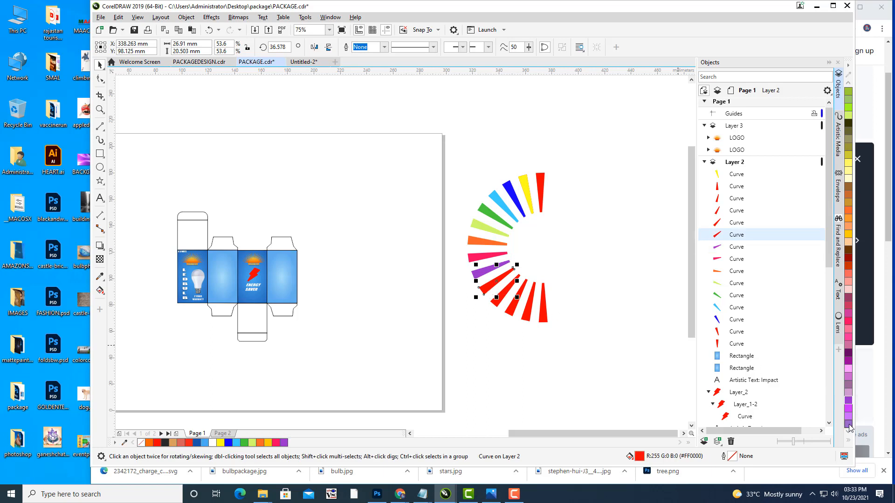
{"action": "left_click", "coordinate": [848, 426]}
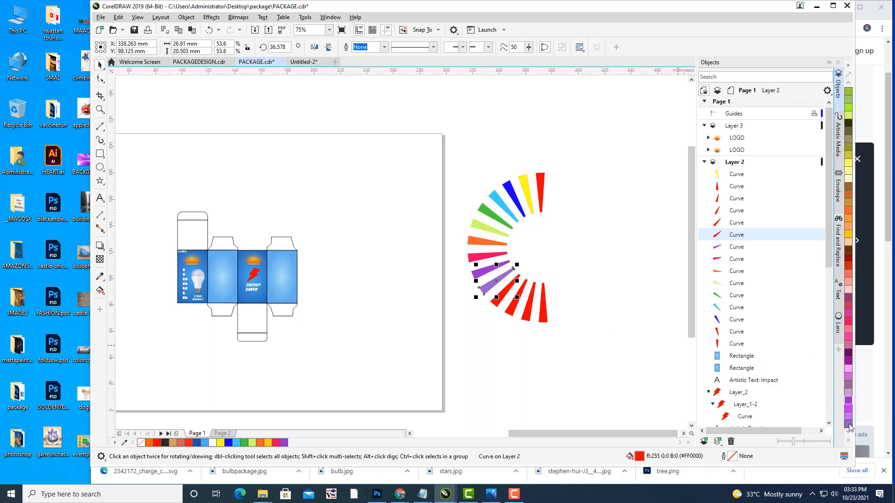
{"action": "left_click", "coordinate": [495, 309]}
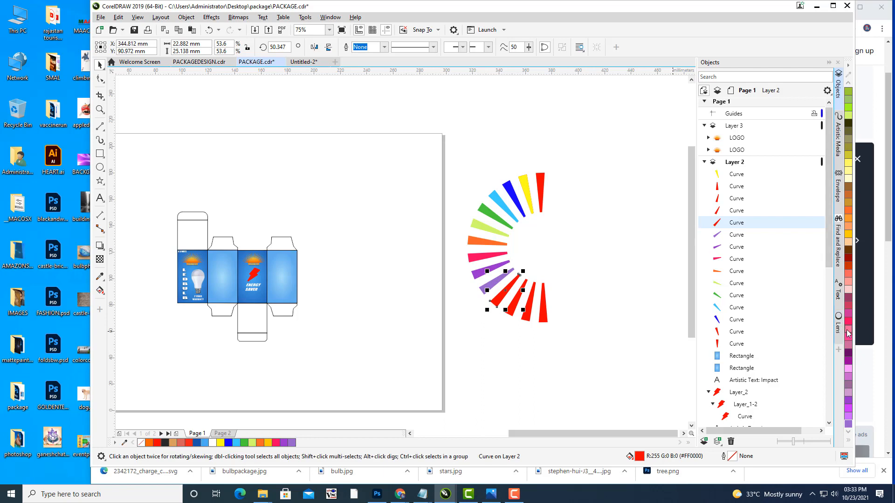
{"action": "left_click", "coordinate": [848, 332]}
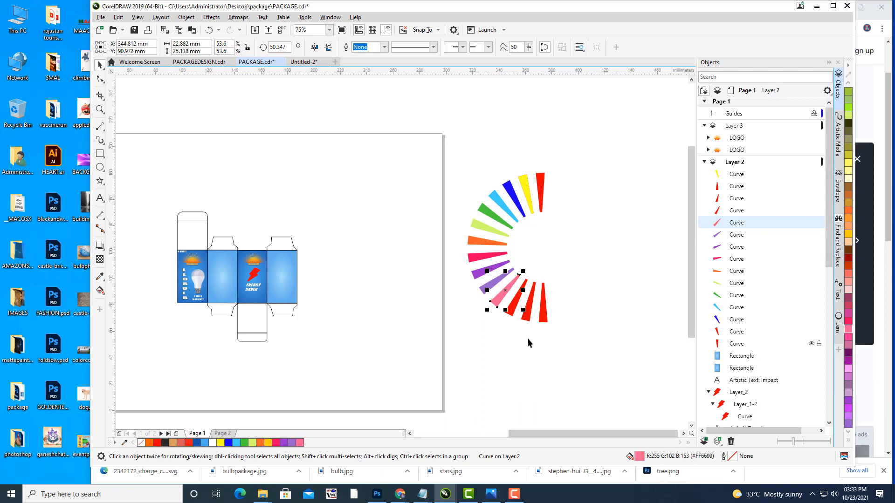
{"action": "left_click", "coordinate": [510, 317]}
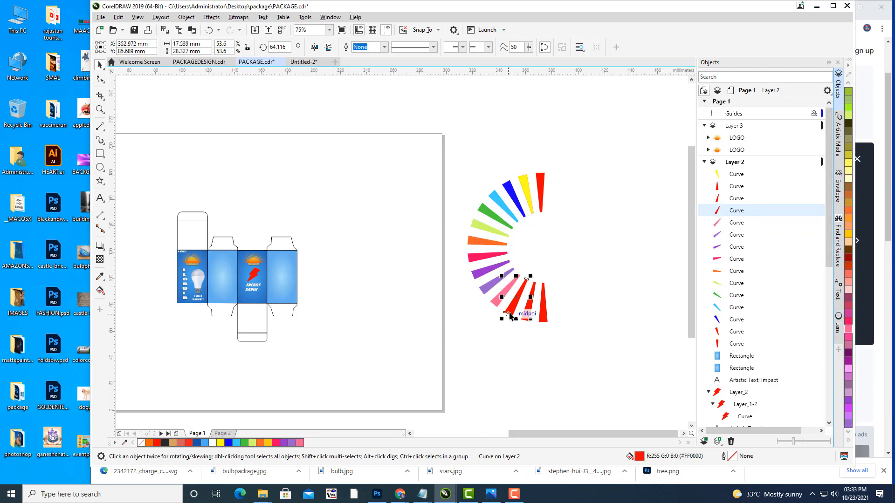
{"action": "left_click", "coordinate": [847, 168]}
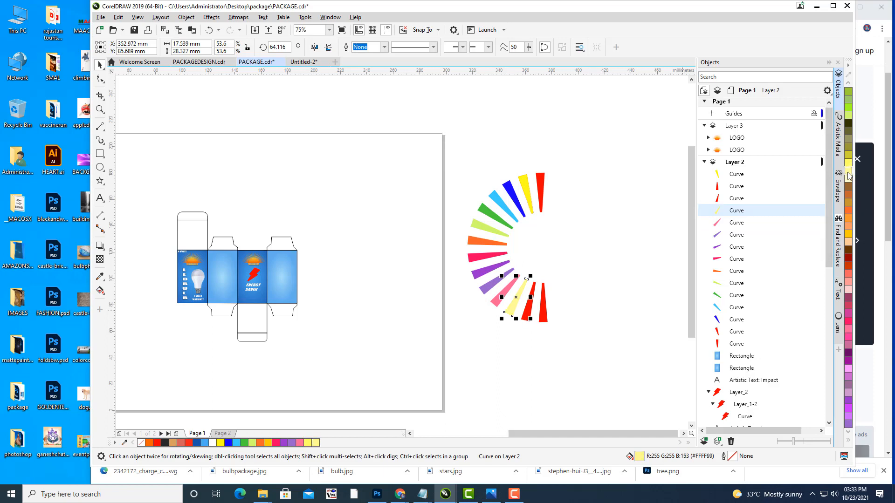
{"action": "left_click", "coordinate": [848, 160]}
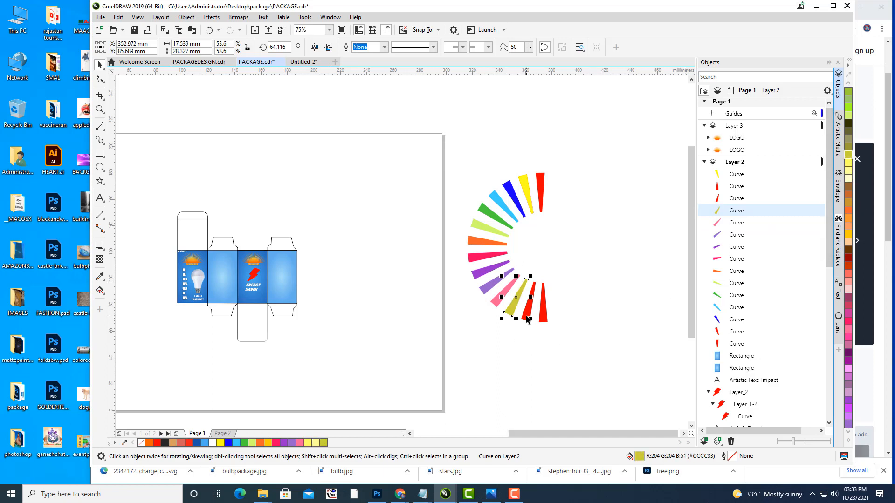
{"action": "left_click", "coordinate": [536, 346]}
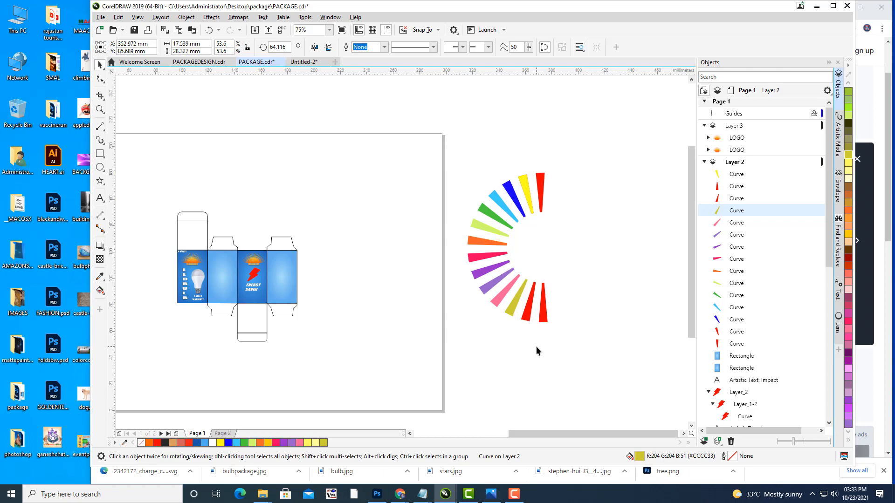
Step: Fill the last two red wedges teal and dark green
{"action": "left_click", "coordinate": [528, 319]}
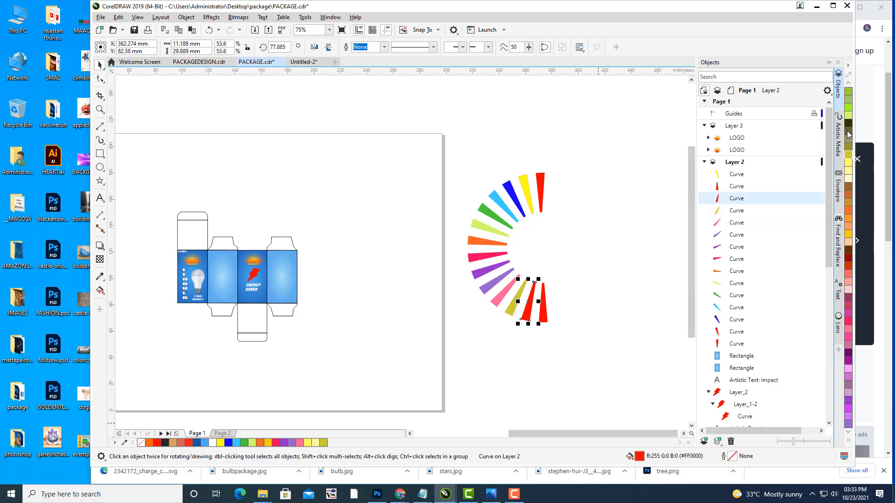
{"action": "left_click", "coordinate": [848, 85]}
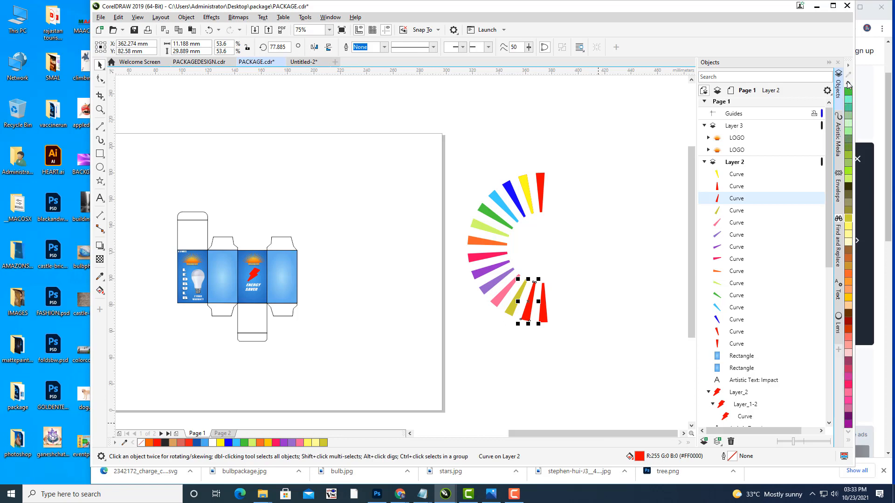
{"action": "left_click", "coordinate": [849, 85]}
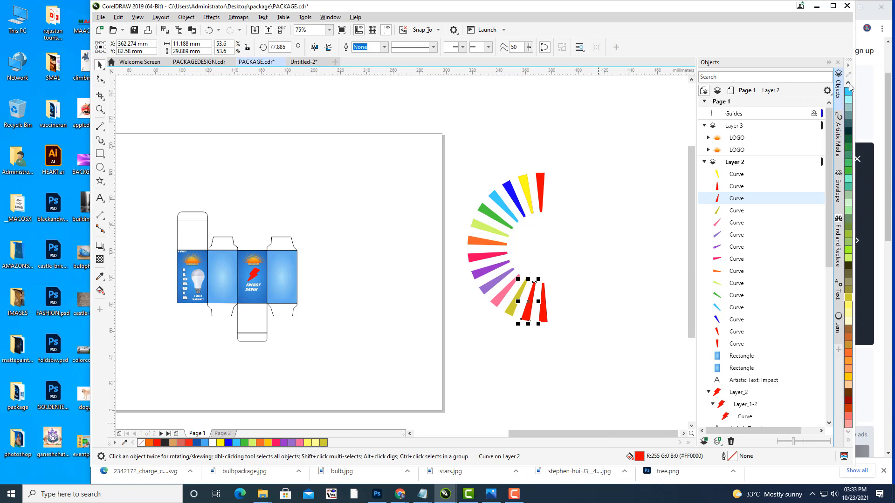
{"action": "left_click", "coordinate": [849, 187]}
{"action": "left_click", "coordinate": [544, 304]}
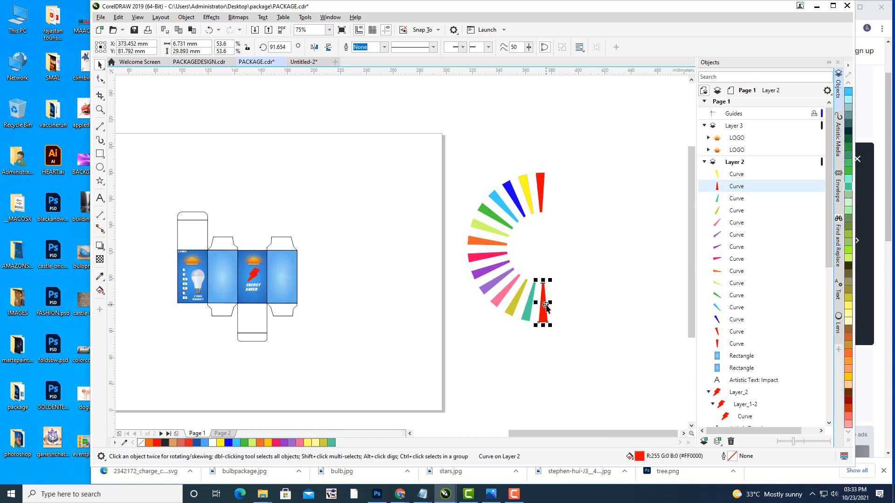
{"action": "left_click", "coordinate": [849, 141]}
Step: Marquee-select all 15 wedges and group them with Ctrl+G
{"action": "left_click", "coordinate": [627, 234]}
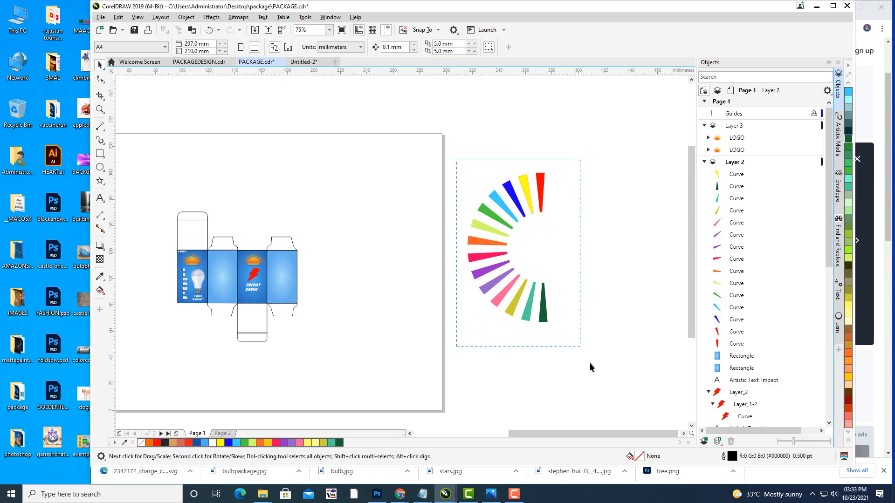
{"action": "left_click_drag", "start_coordinate": [588, 363], "coordinate": [602, 376]}
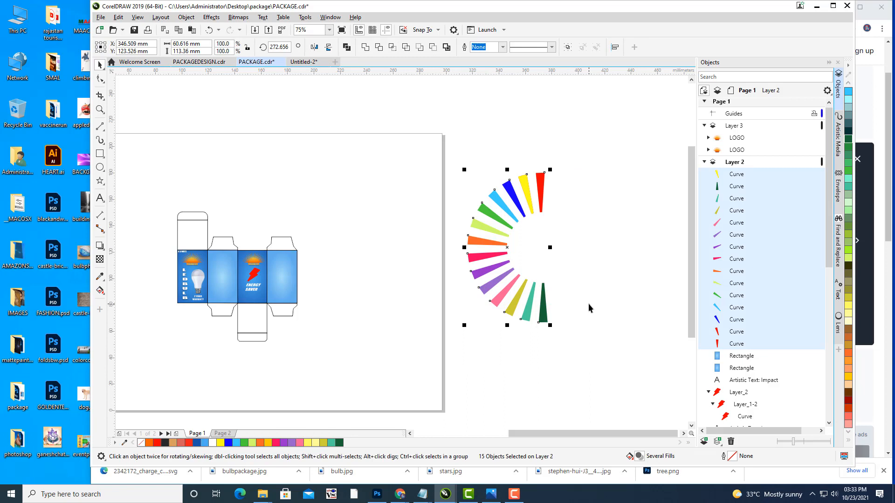
{"action": "key", "text": "ctrl+g"}
Step: Group the 15 colour rays into one fan and move it beside the box dieline
{"action": "left_click_drag", "start_coordinate": [594, 242], "coordinate": [636, 272]}
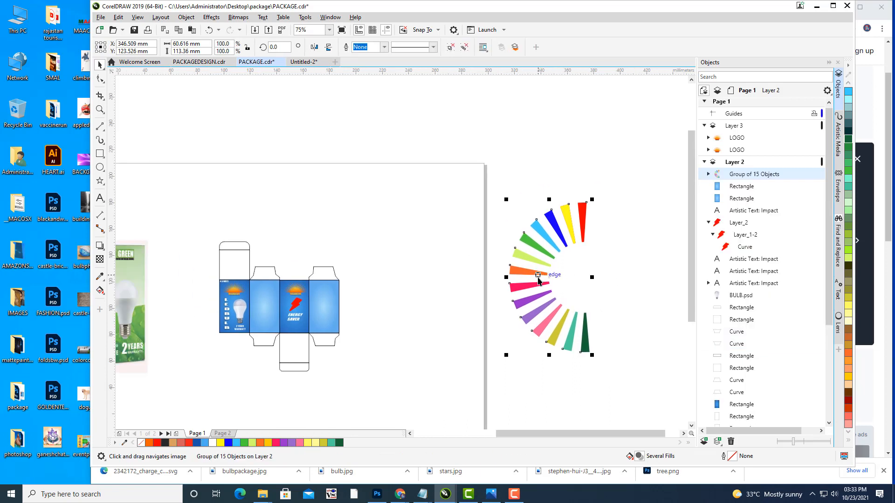
{"action": "left_click_drag", "start_coordinate": [537, 278], "coordinate": [383, 284]}
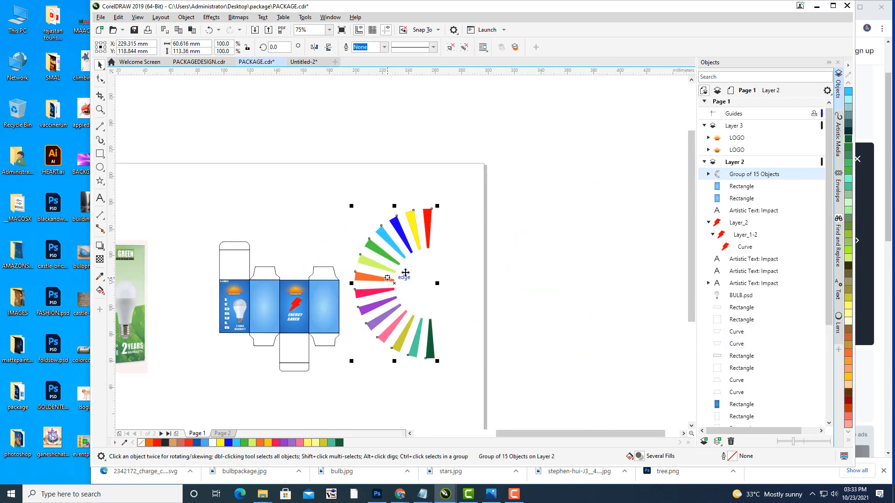
{"action": "left_click_drag", "start_coordinate": [398, 247], "coordinate": [404, 234]}
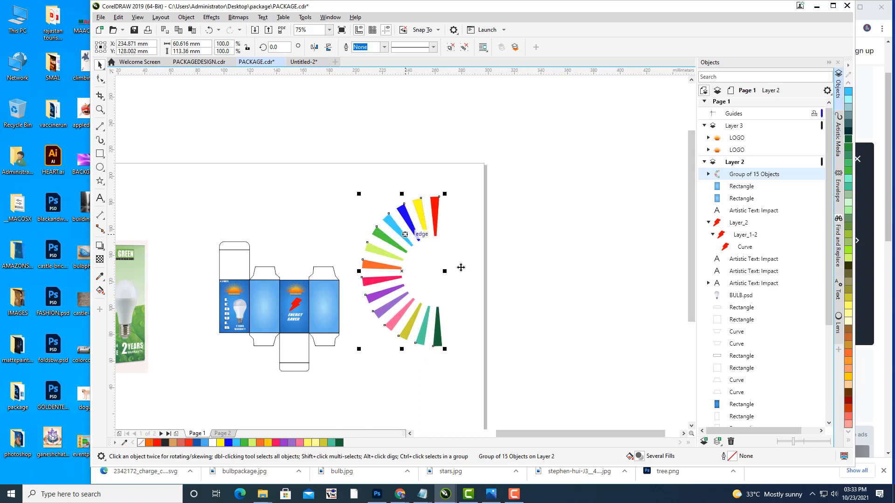
Step: Paste a copy of the fan and scale it to about 41% as an inner ring
{"action": "key", "text": "ctrl+d"}
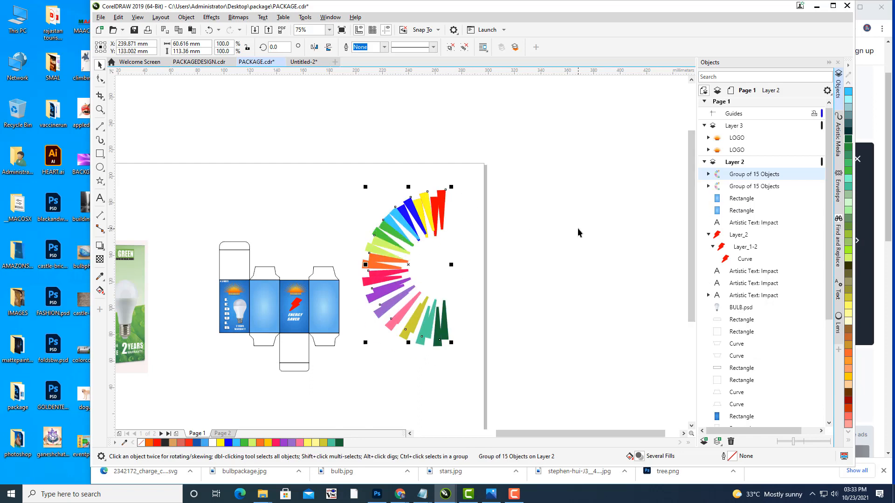
{"action": "key", "text": "ctrl+z"}
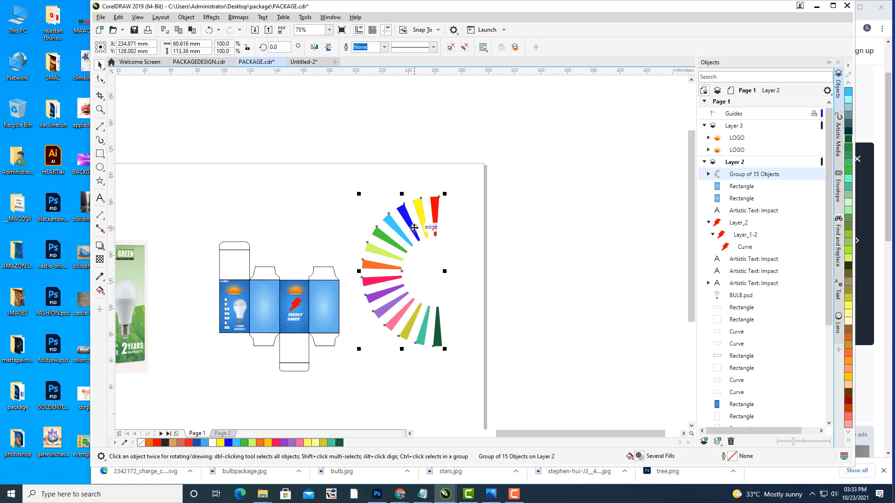
{"action": "key", "text": "ctrl+v"}
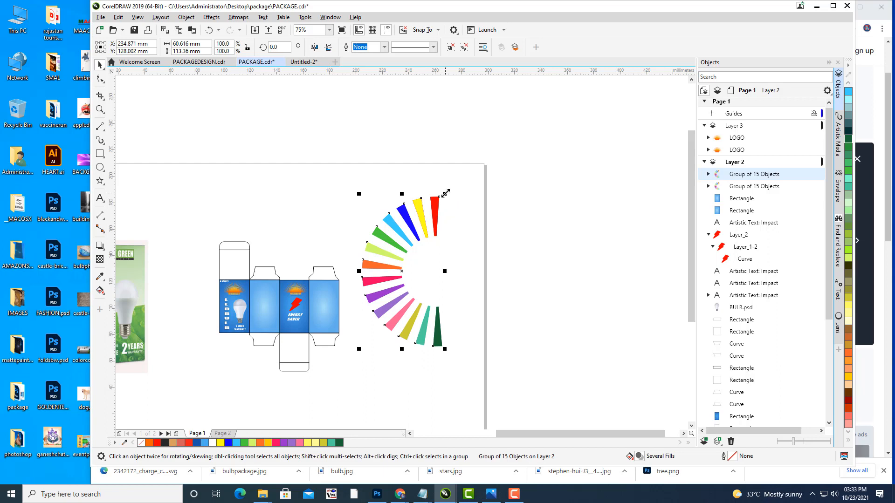
{"action": "left_click_drag", "start_coordinate": [445, 193], "coordinate": [435, 212]}
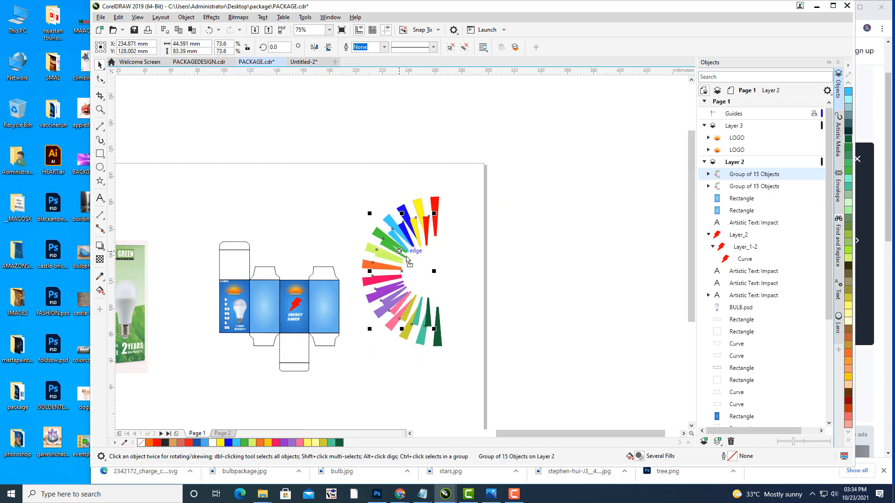
{"action": "left_click_drag", "start_coordinate": [407, 259], "coordinate": [432, 268]}
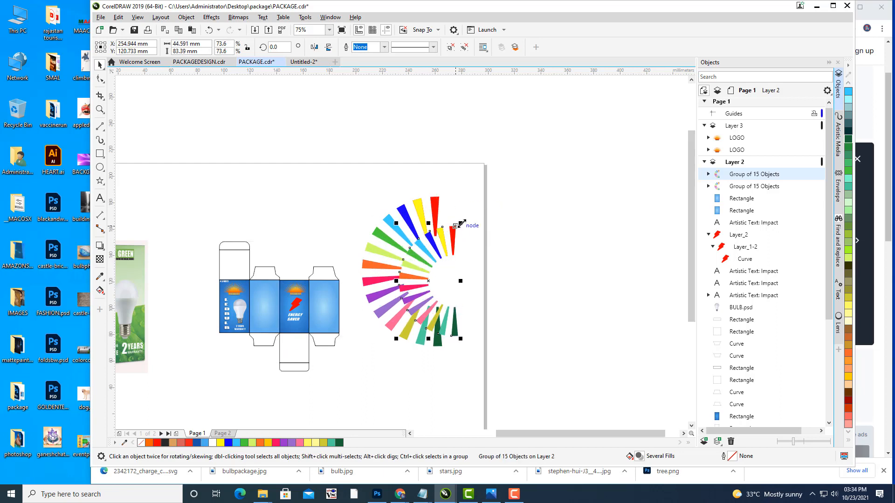
{"action": "left_click_drag", "start_coordinate": [461, 224], "coordinate": [433, 259]}
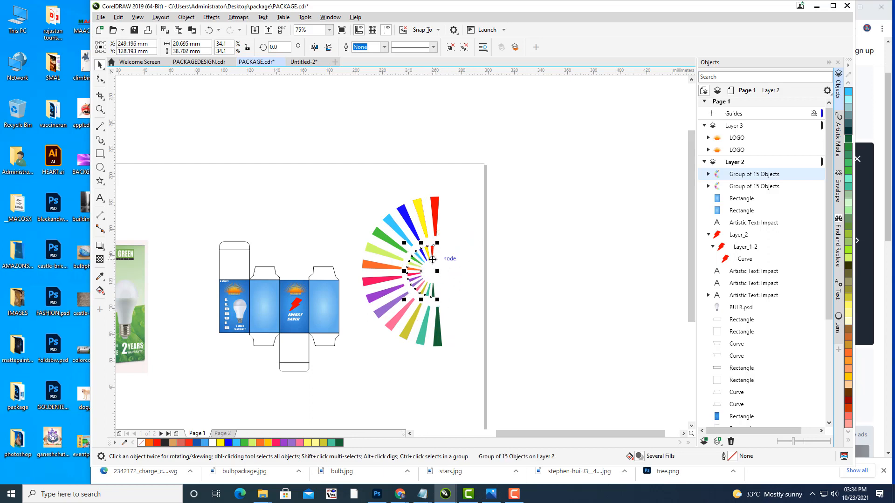
{"action": "scroll", "coordinate": [439, 248], "scroll_direction": "up", "scroll_amount": 2}
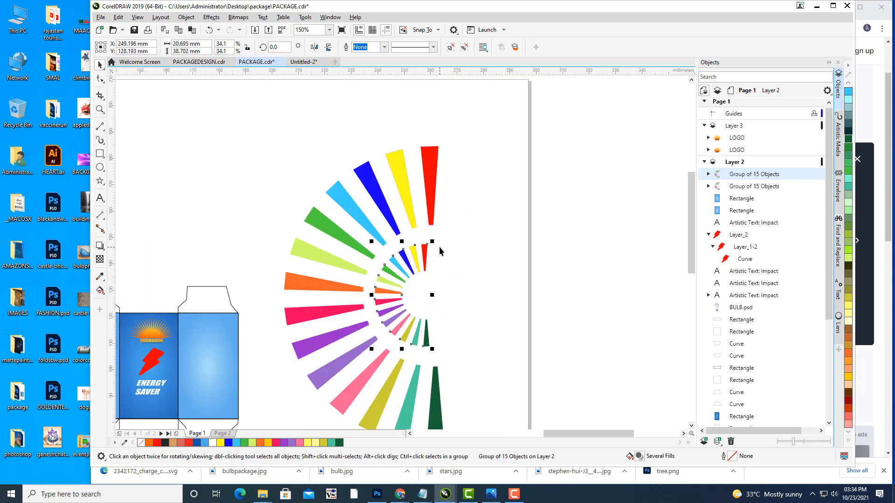
{"action": "left_click_drag", "start_coordinate": [433, 240], "coordinate": [441, 228]}
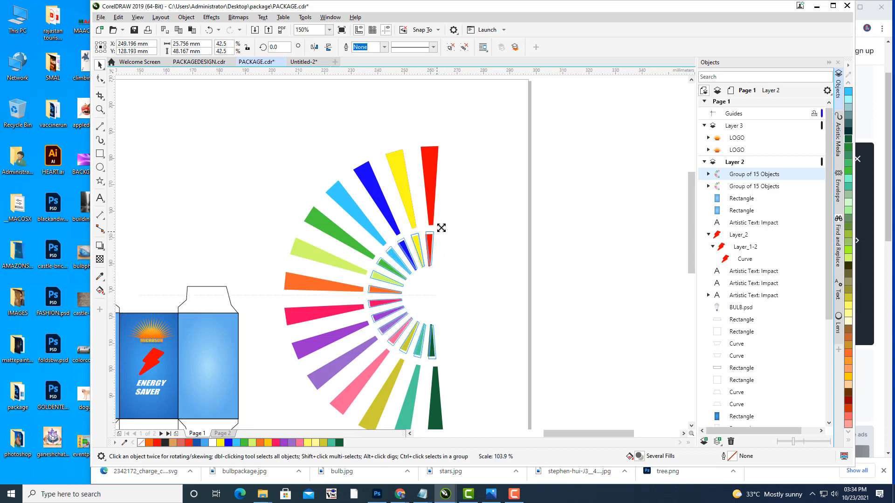
{"action": "left_click", "coordinate": [483, 243]}
{"action": "scroll", "coordinate": [482, 242], "scroll_direction": "down", "scroll_amount": 2}
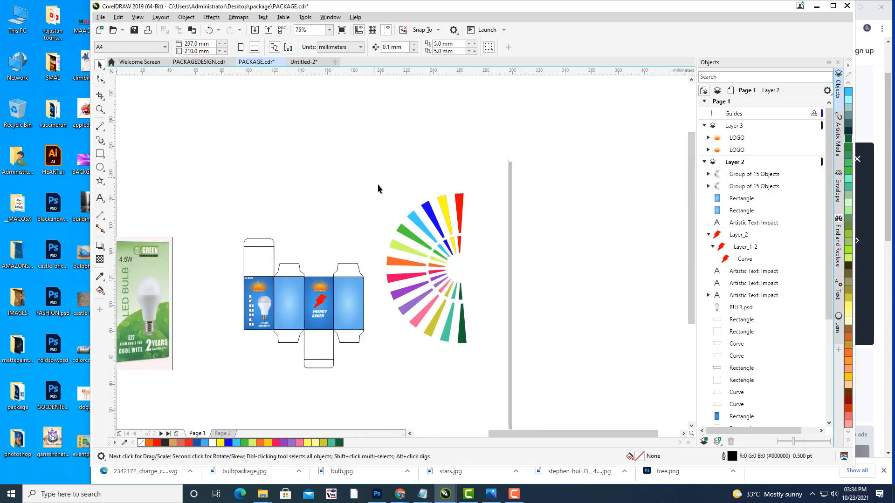
Step: Group both fan rings together and shrink the combined group to about 41%
{"action": "left_click_drag", "start_coordinate": [464, 336], "coordinate": [491, 391]}
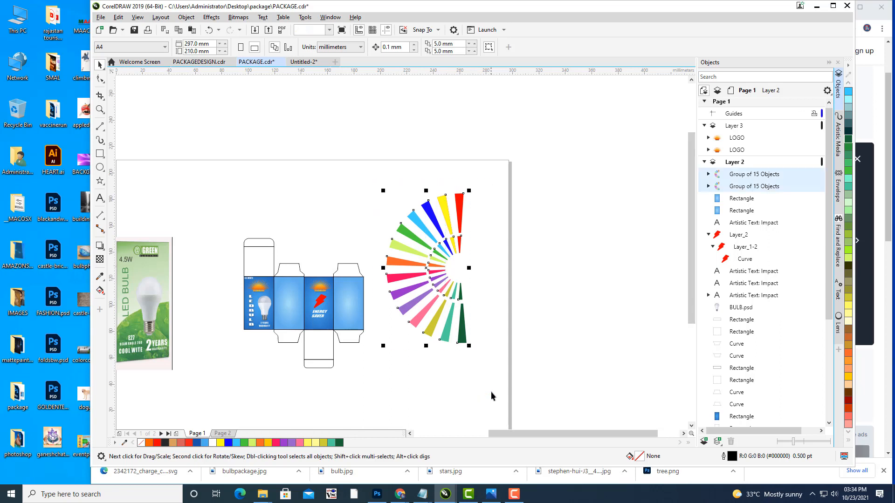
{"action": "key", "text": "ctrl+g"}
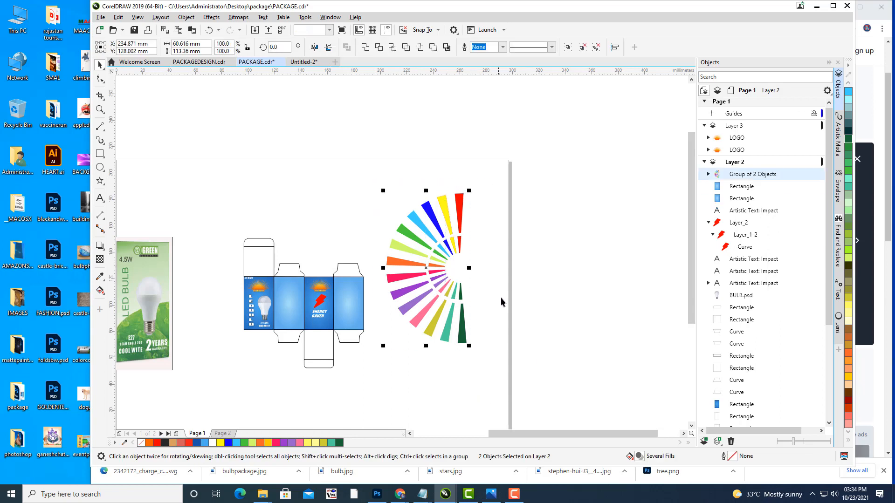
{"action": "left_click", "coordinate": [486, 290]}
{"action": "left_click_drag", "start_coordinate": [487, 290], "coordinate": [494, 207]}
{"action": "scroll", "coordinate": [534, 206], "scroll_direction": "up", "scroll_amount": 2}
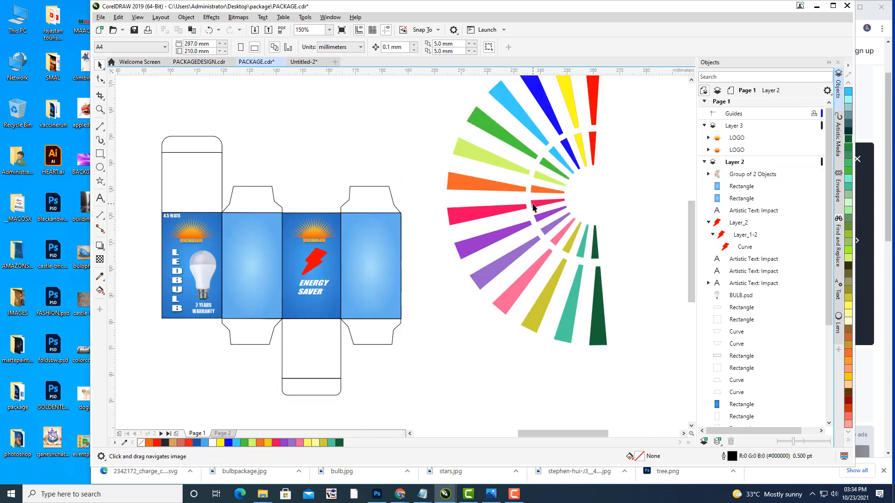
{"action": "left_click", "coordinate": [551, 217]}
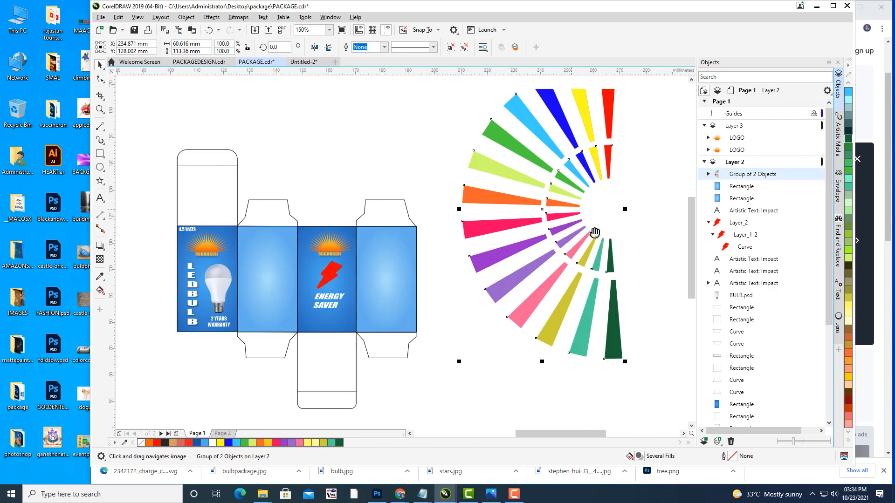
{"action": "left_click_drag", "start_coordinate": [545, 204], "coordinate": [475, 228]}
{"action": "scroll", "coordinate": [491, 206], "scroll_direction": "down", "scroll_amount": 2}
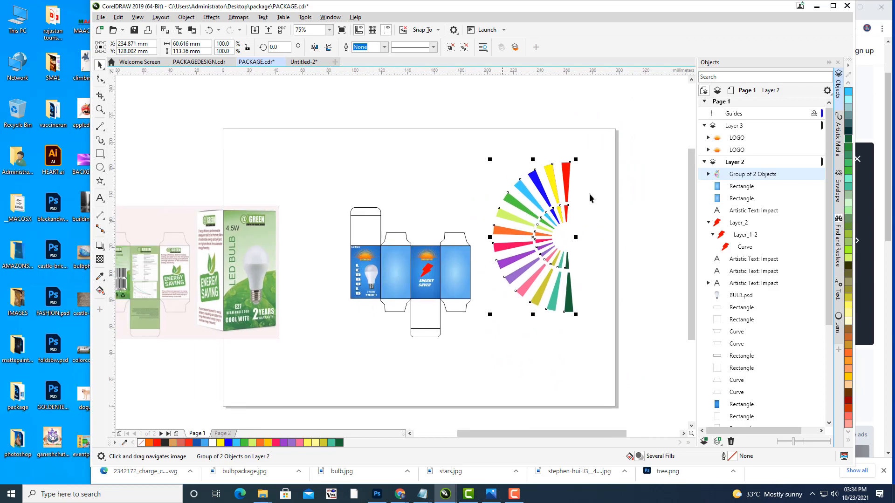
{"action": "left_click_drag", "start_coordinate": [577, 158], "coordinate": [570, 215]}
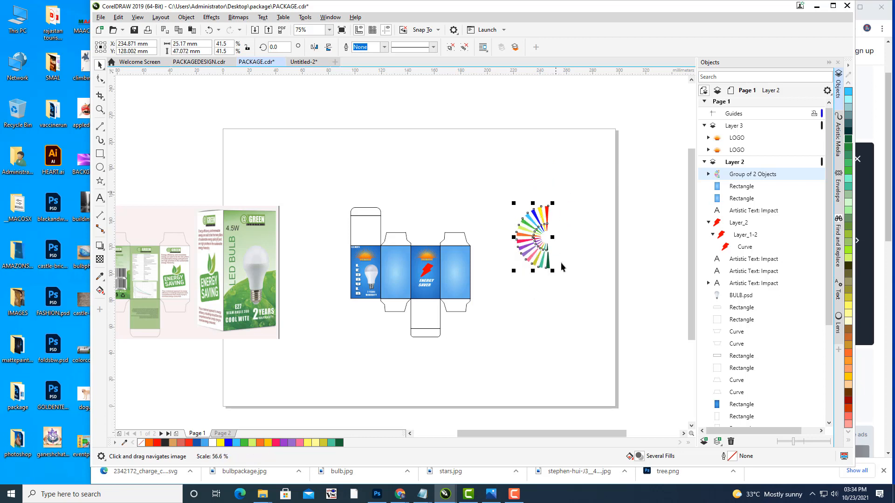
{"action": "left_click", "coordinate": [568, 270]}
Step: Duplicate the combined fan group with Ctrl+C/Ctrl+V and move the copy to the right
{"action": "left_click", "coordinate": [545, 256]}
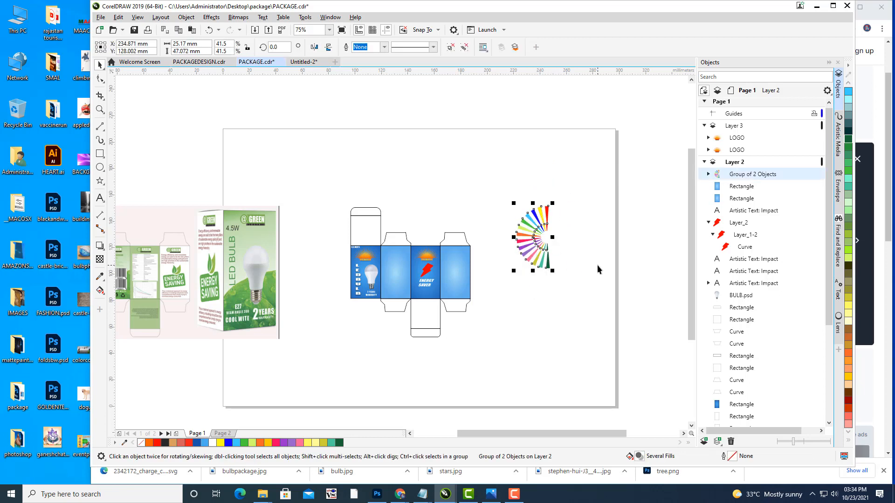
{"action": "key", "text": "ctrl+c"}
{"action": "key", "text": "ctrl+v"}
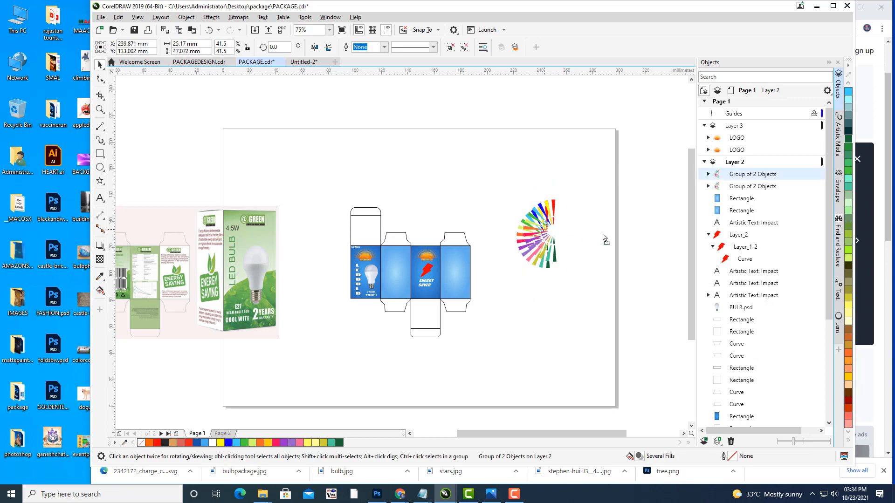
{"action": "left_click_drag", "start_coordinate": [539, 240], "coordinate": [634, 238]}
{"action": "left_click", "coordinate": [556, 277]}
{"action": "left_click_drag", "start_coordinate": [547, 231], "coordinate": [620, 222]}
{"action": "scroll", "coordinate": [554, 259], "scroll_direction": "up", "scroll_amount": 1}
{"action": "left_click", "coordinate": [544, 275]}
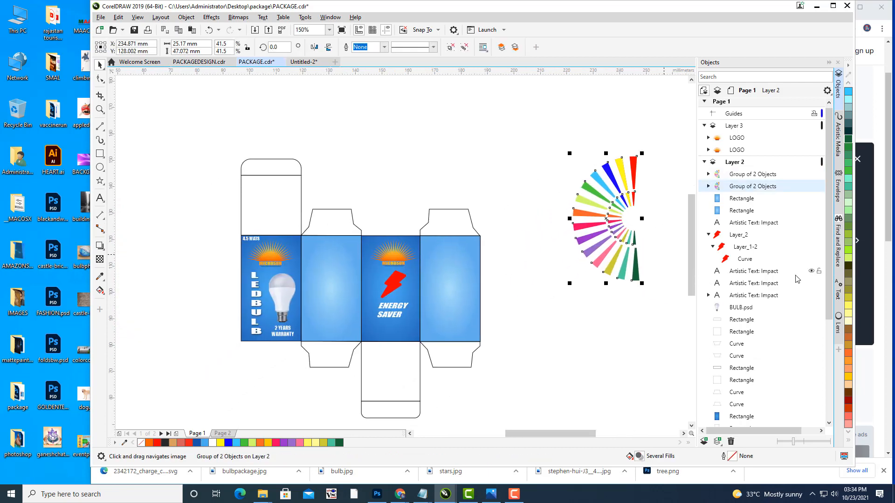
Step: Place the fan group inside the second blue panel as a PowerClip
{"action": "right_click", "coordinate": [591, 210]}
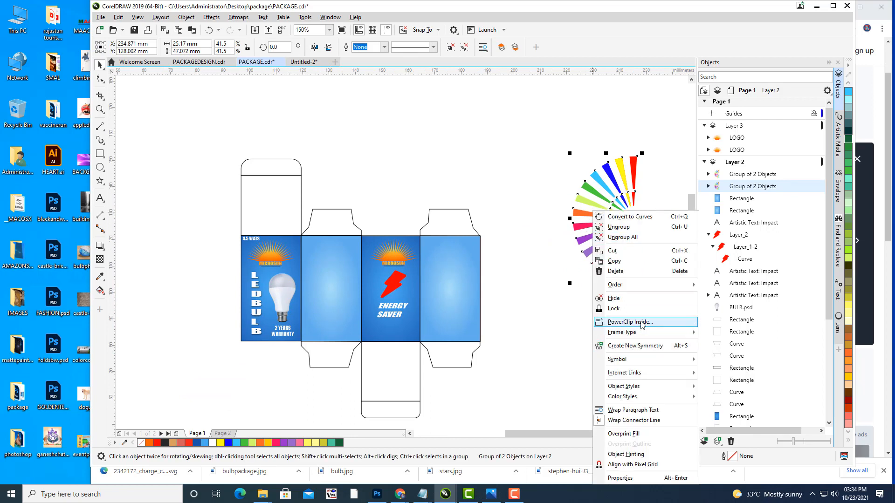
{"action": "left_click", "coordinate": [629, 322]}
{"action": "left_click", "coordinate": [331, 289]}
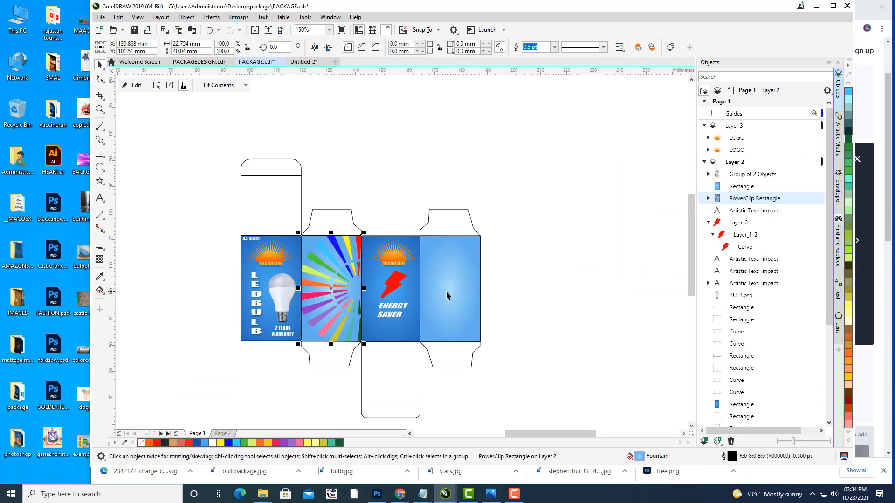
{"action": "left_click", "coordinate": [541, 281]}
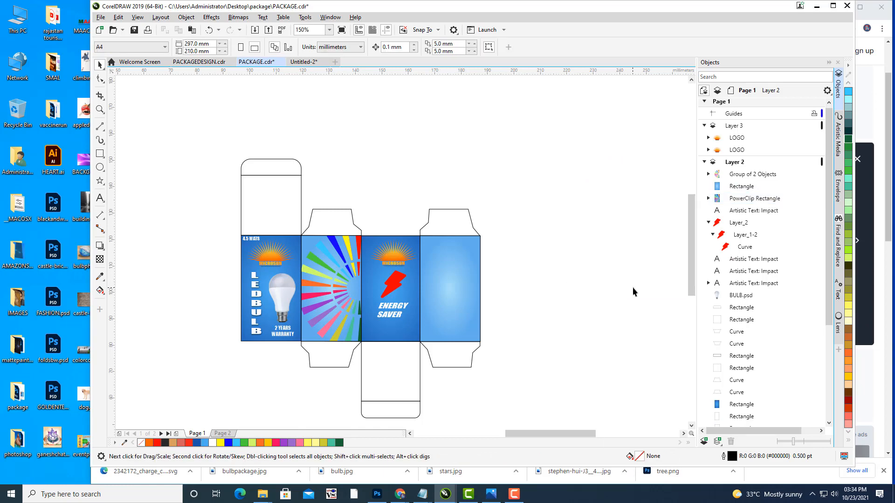
Step: Edit the panel's clipped contents to scale the fan down and shift it into position
{"action": "left_click", "coordinate": [341, 295]}
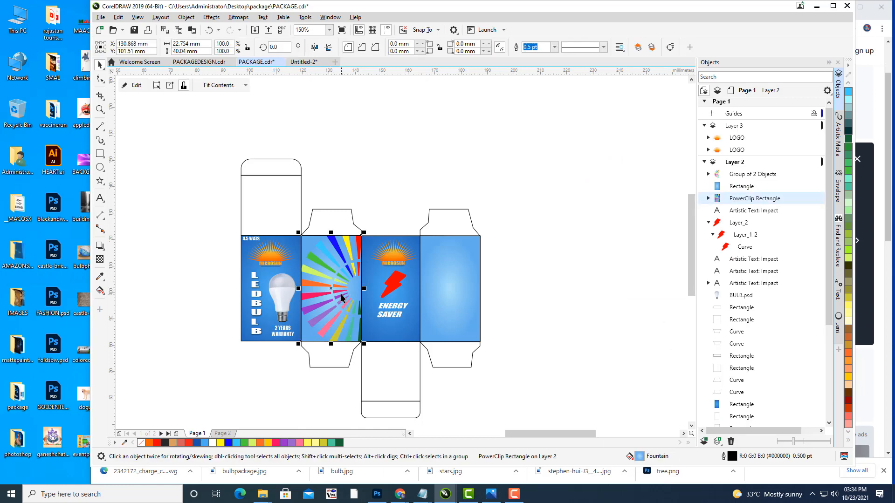
{"action": "left_click", "coordinate": [350, 289], "text": "ctrl"}
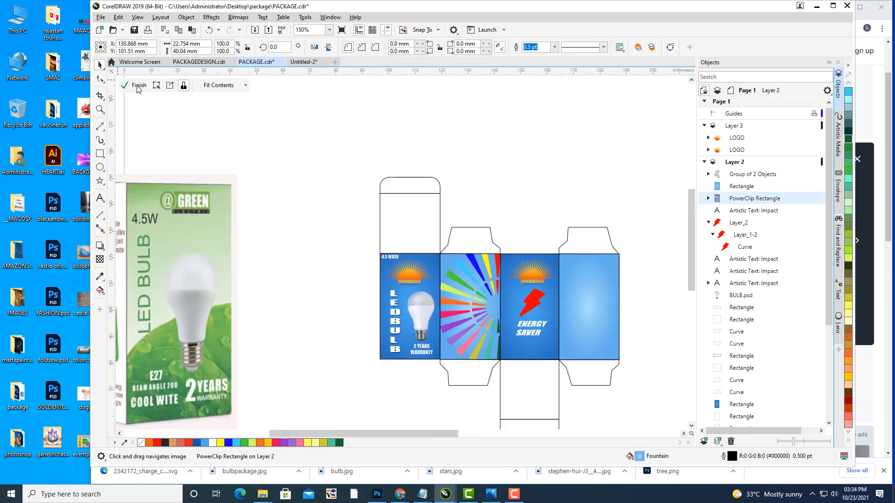
{"action": "left_click_drag", "start_coordinate": [517, 298], "coordinate": [485, 283]}
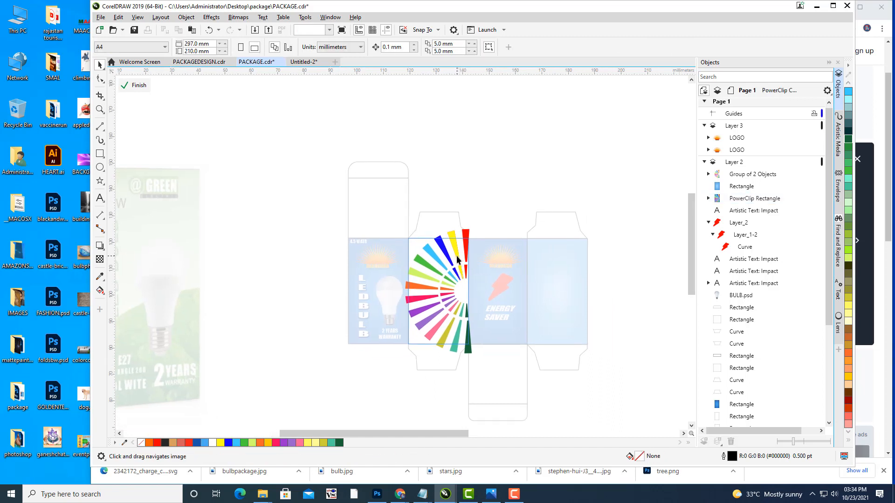
{"action": "left_click", "coordinate": [457, 259]}
{"action": "left_click_drag", "start_coordinate": [475, 225], "coordinate": [467, 240]}
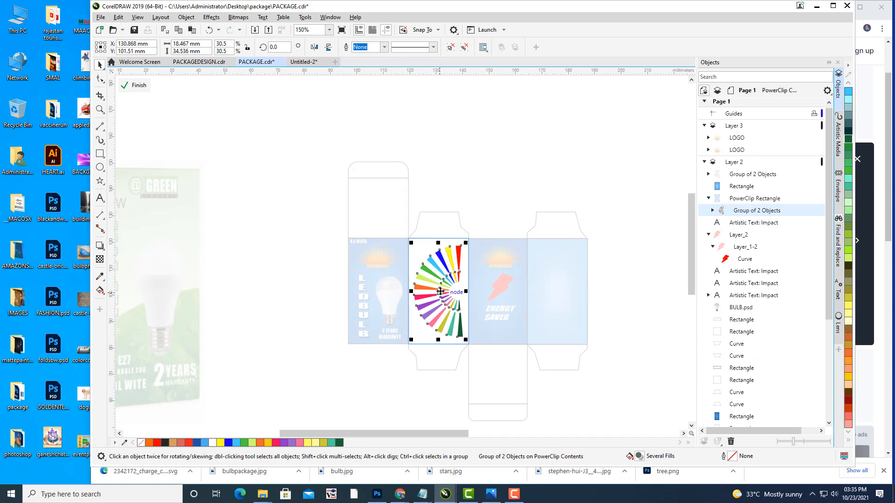
{"action": "left_click_drag", "start_coordinate": [439, 291], "coordinate": [448, 293]}
{"action": "key", "text": "Left"}
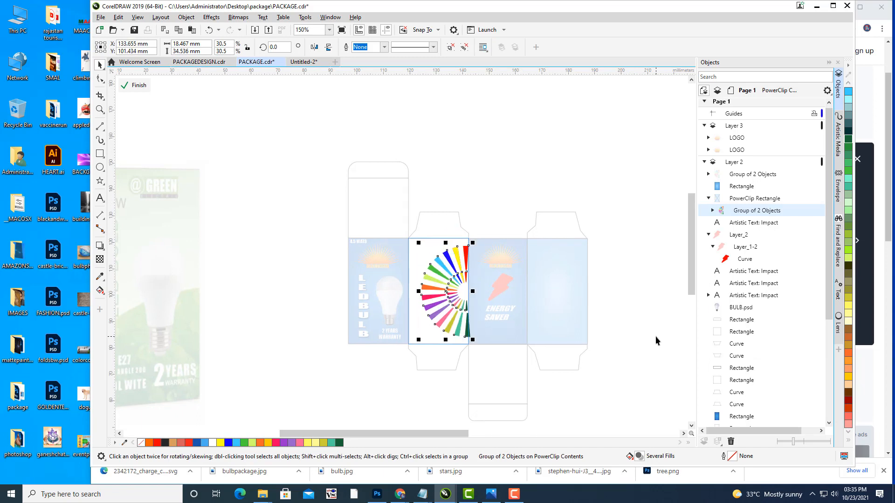
{"action": "left_click", "coordinate": [144, 86]}
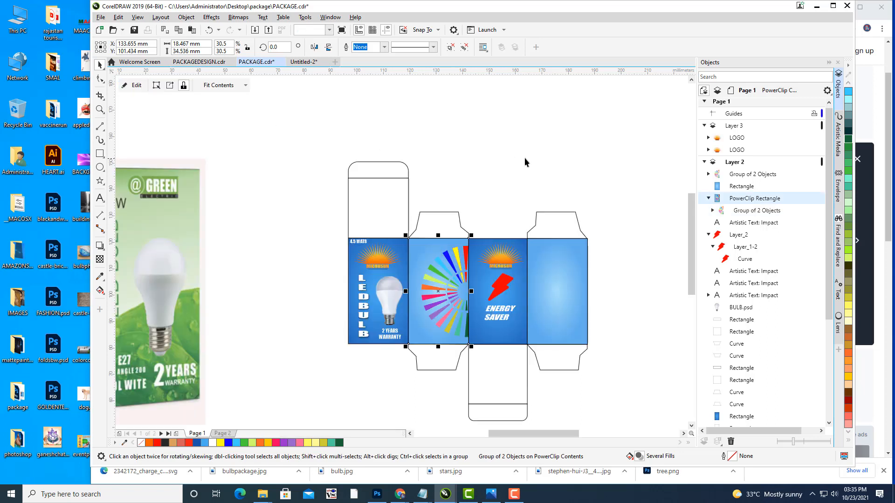
{"action": "left_click", "coordinate": [524, 157]}
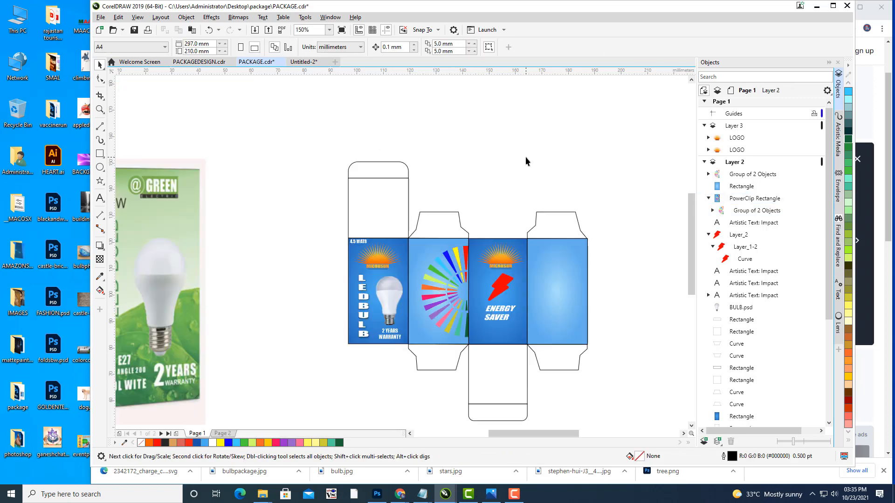
{"action": "left_click_drag", "start_coordinate": [428, 329], "coordinate": [445, 340]}
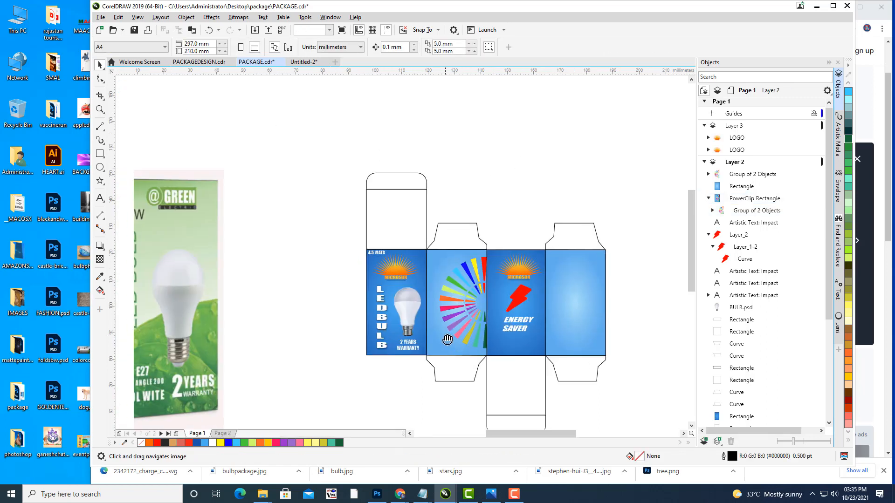
{"action": "left_click", "coordinate": [461, 280]}
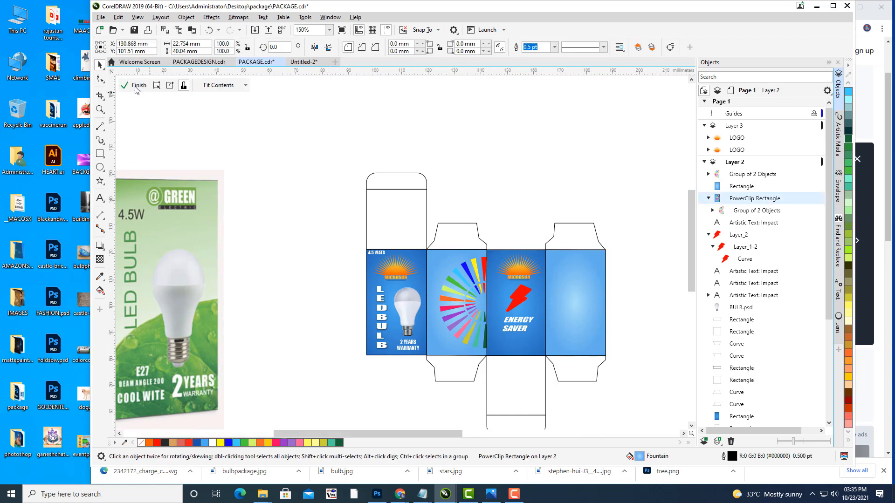
Step: Open the fan panel's clipped contents and expand the fan groups in the Objects docker
{"action": "left_click", "coordinate": [136, 88]}
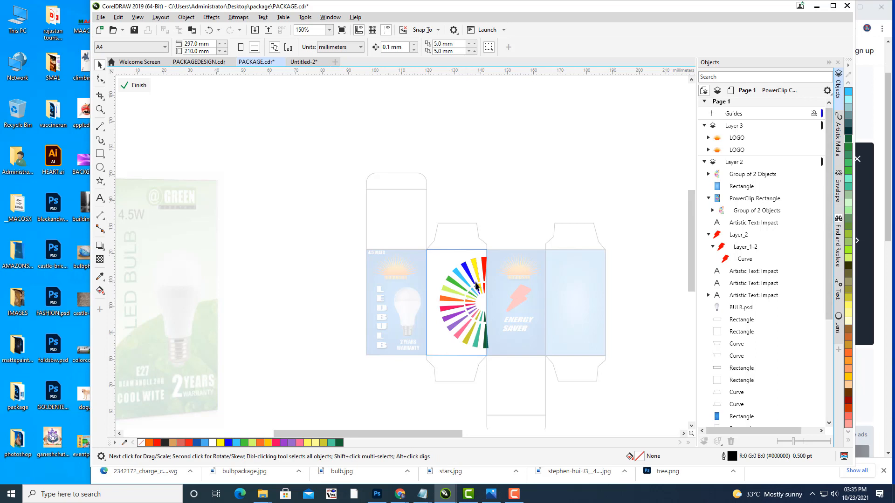
{"action": "scroll", "coordinate": [476, 285], "scroll_direction": "up", "scroll_amount": 2}
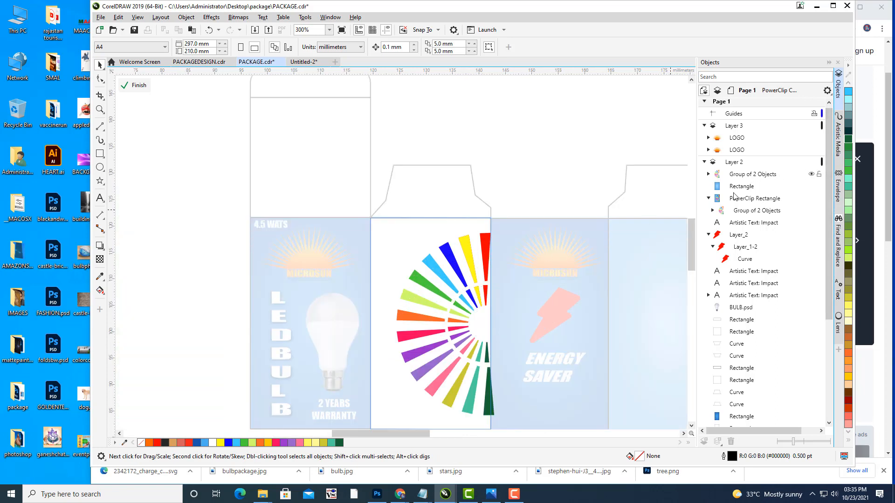
{"action": "left_click", "coordinate": [444, 281]}
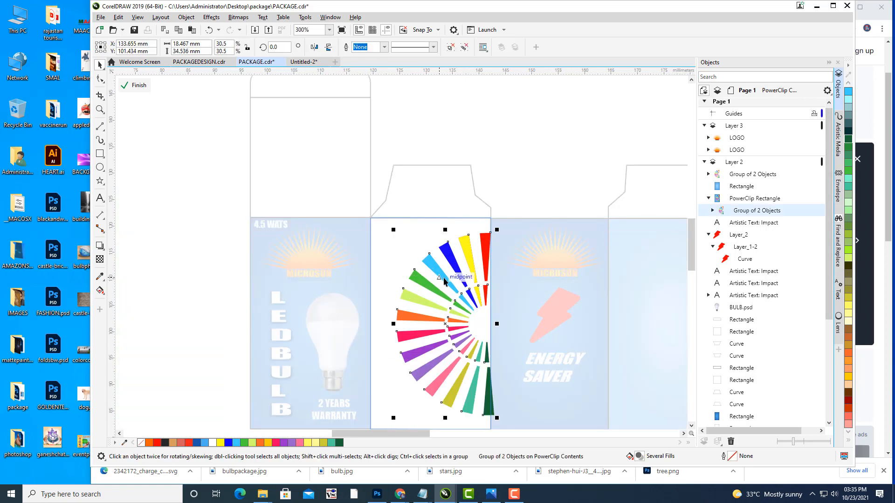
{"action": "left_click", "coordinate": [713, 211]}
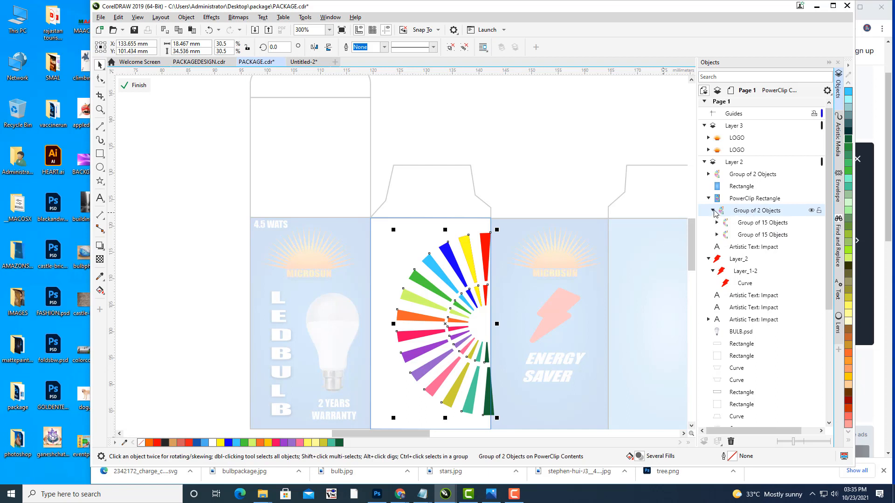
{"action": "left_click", "coordinate": [717, 222]}
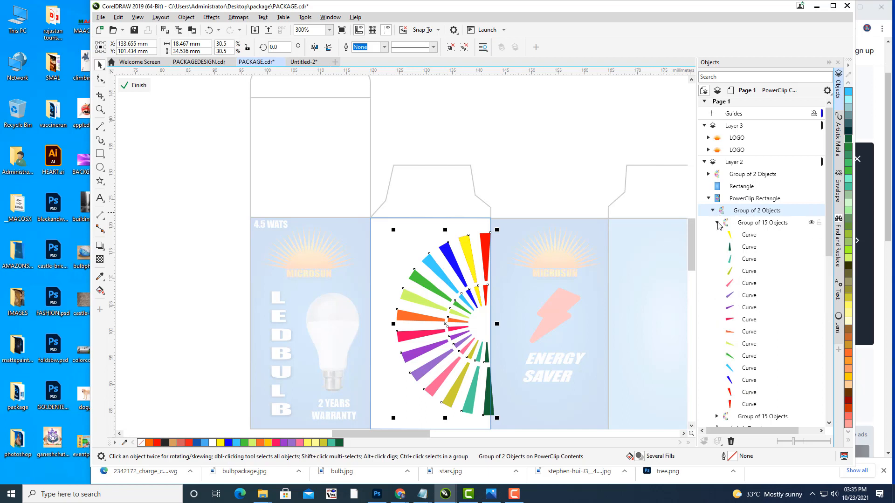
{"action": "left_click", "coordinate": [749, 368]}
{"action": "left_click", "coordinate": [436, 268]}
{"action": "scroll", "coordinate": [762, 261], "scroll_direction": "down", "scroll_amount": 3}
{"action": "scroll", "coordinate": [762, 263], "scroll_direction": "down", "scroll_amount": 2}
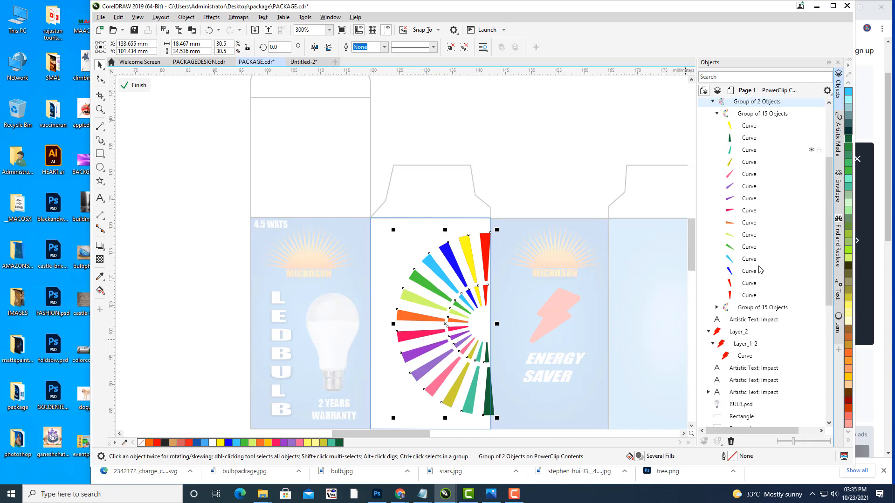
Step: Fill the large and small cyan wedges with Red Brown (#CC6633)
{"action": "left_click", "coordinate": [717, 307]}
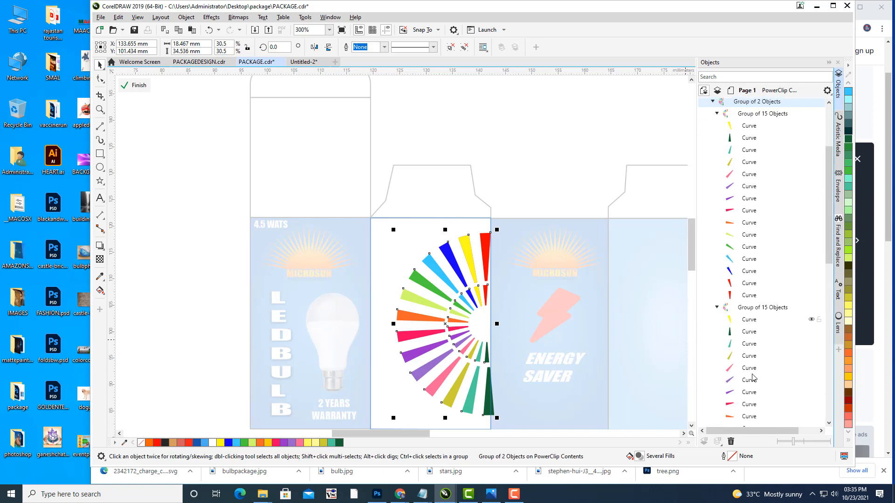
{"action": "scroll", "coordinate": [766, 380], "scroll_direction": "down", "scroll_amount": 3}
{"action": "scroll", "coordinate": [766, 380], "scroll_direction": "down", "scroll_amount": 1}
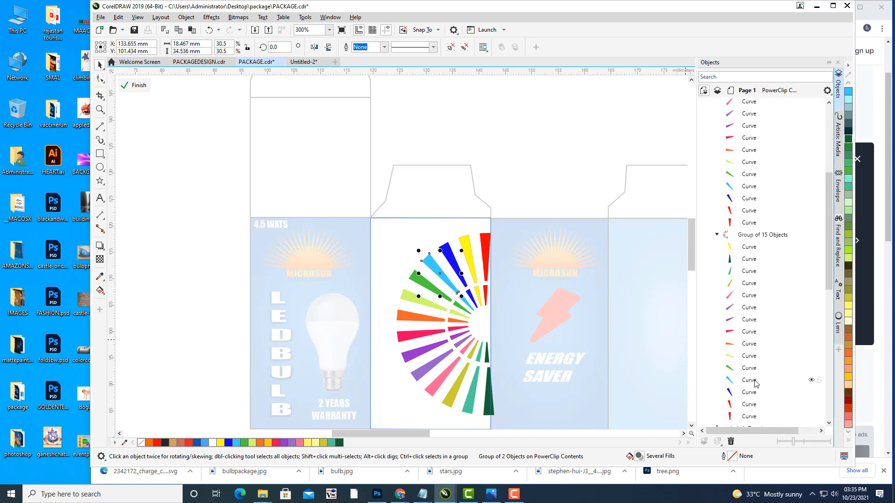
{"action": "left_click", "coordinate": [756, 381]}
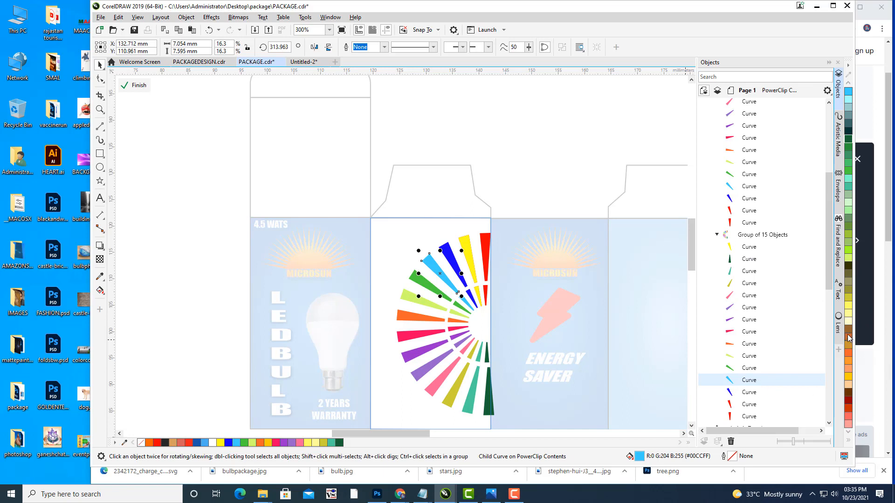
{"action": "left_click", "coordinate": [848, 338]}
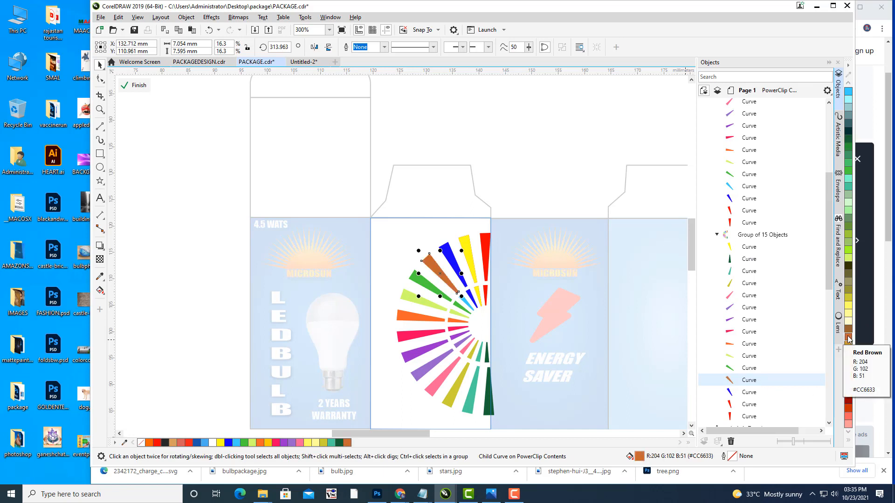
{"action": "left_click", "coordinate": [747, 187]}
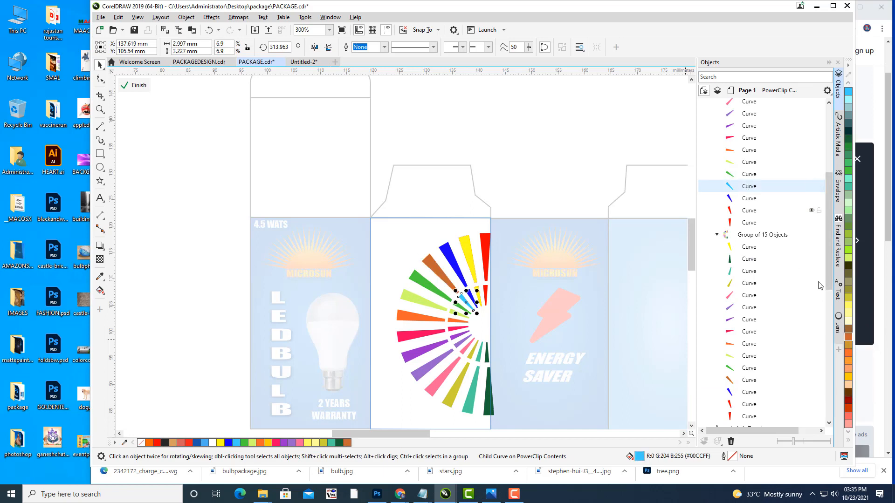
{"action": "left_click", "coordinate": [848, 337]}
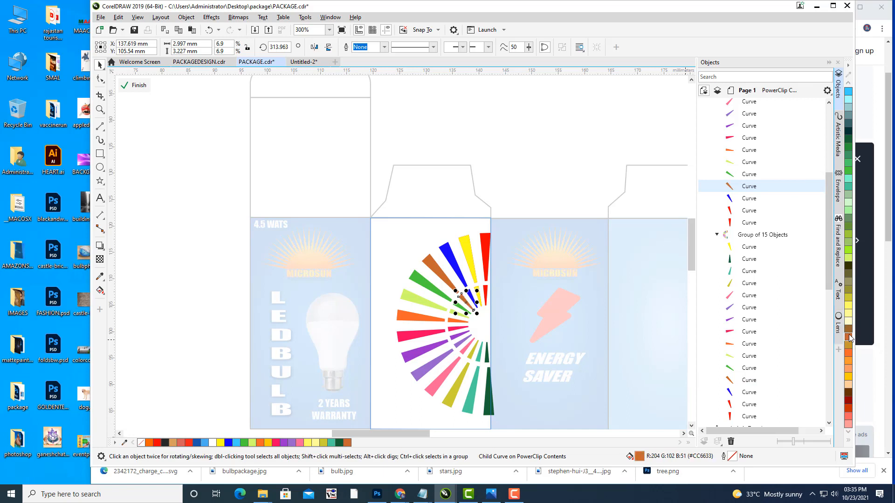
Step: Finish editing the fan panel's clipped contents
{"action": "left_click", "coordinate": [534, 165]}
{"action": "scroll", "coordinate": [534, 162], "scroll_direction": "down", "scroll_amount": 2}
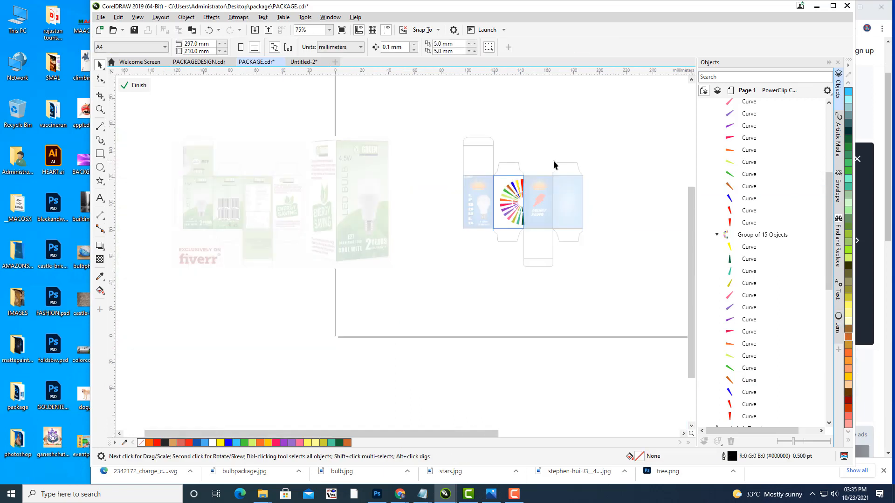
{"action": "scroll", "coordinate": [554, 161], "scroll_direction": "up", "scroll_amount": 2}
{"action": "left_click_drag", "start_coordinate": [557, 163], "coordinate": [560, 168]}
{"action": "left_click", "coordinate": [124, 91]}
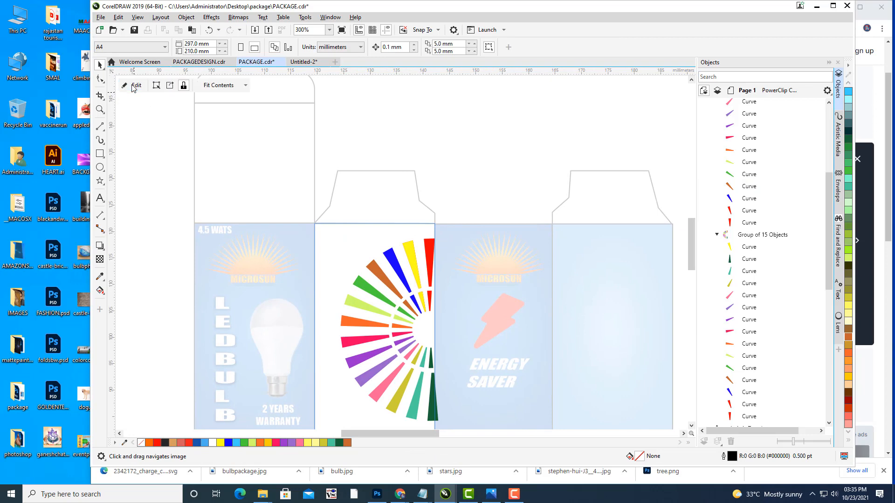
{"action": "scroll", "coordinate": [566, 148], "scroll_direction": "down", "scroll_amount": 2}
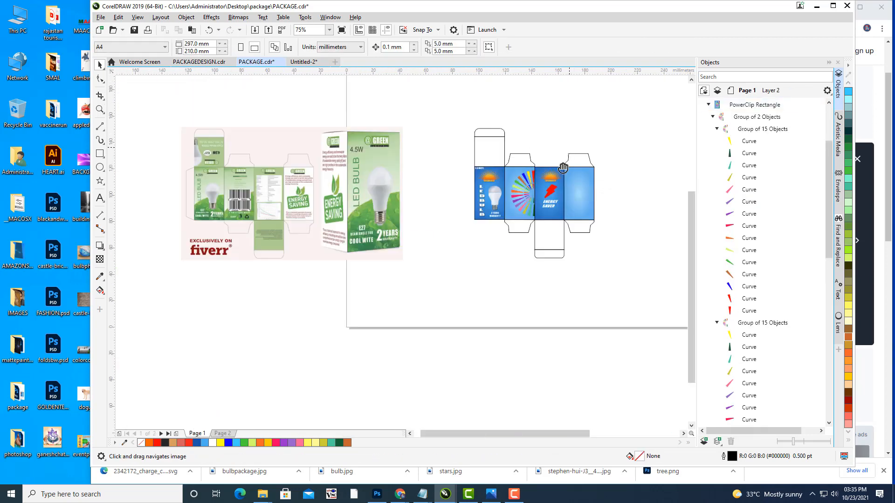
{"action": "scroll", "coordinate": [532, 186], "scroll_direction": "up", "scroll_amount": 3}
{"action": "left_click_drag", "start_coordinate": [536, 154], "coordinate": [543, 137]}
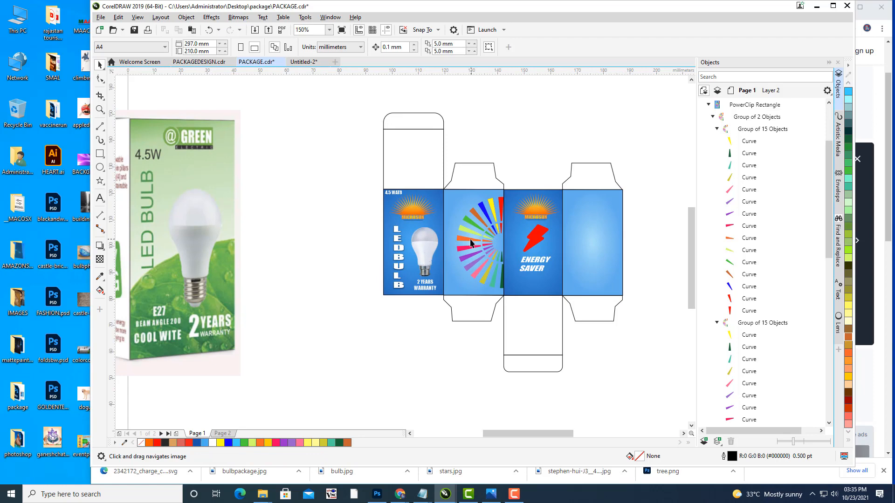
{"action": "left_click_drag", "start_coordinate": [516, 138], "coordinate": [520, 161]}
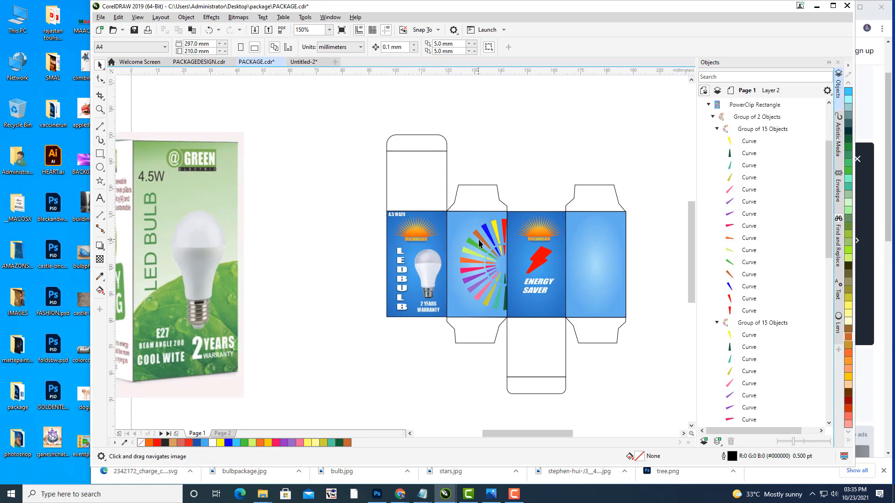
Step: Paste a duplicate of the sunburst panel lined up over the original
{"action": "left_click", "coordinate": [480, 239]}
{"action": "left_click_drag", "start_coordinate": [525, 171], "coordinate": [501, 192]}
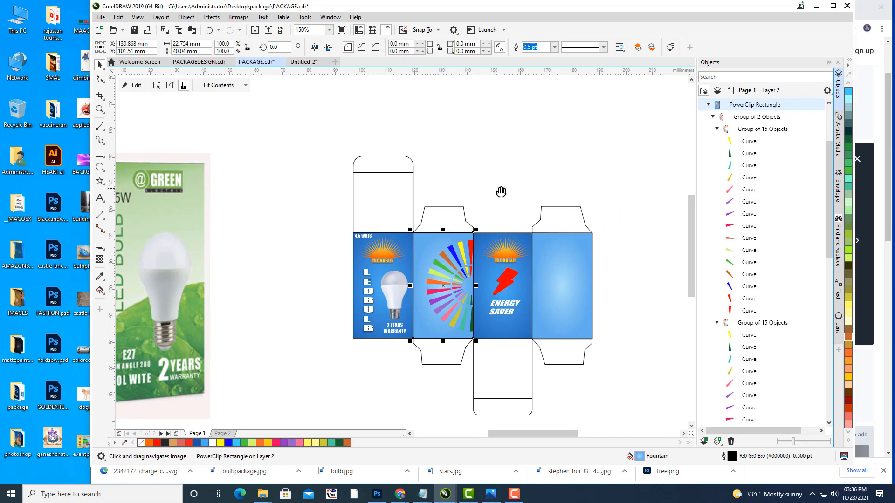
{"action": "key", "text": "ctrl+c"}
{"action": "key", "text": "ctrl+v"}
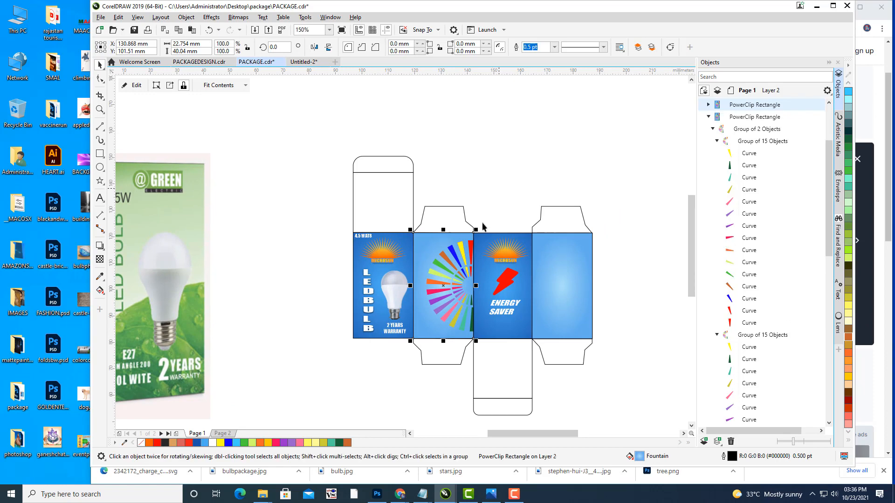
{"action": "key", "text": "Up"}
{"action": "key", "text": "Up"}
{"action": "key", "text": "Up"}
{"action": "key", "text": "Up"}
{"action": "key", "text": "Up"}
{"action": "key", "text": "Up"}
{"action": "key", "text": "Up"}
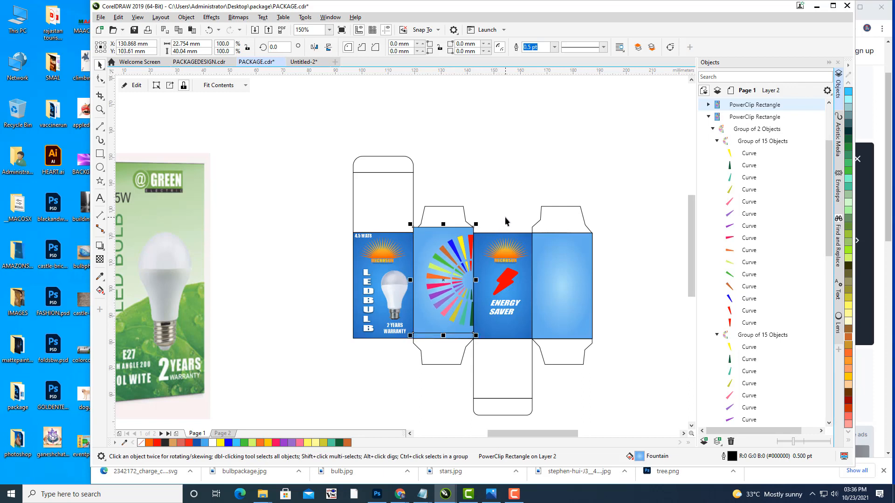
{"action": "key", "text": "ctrl+z"}
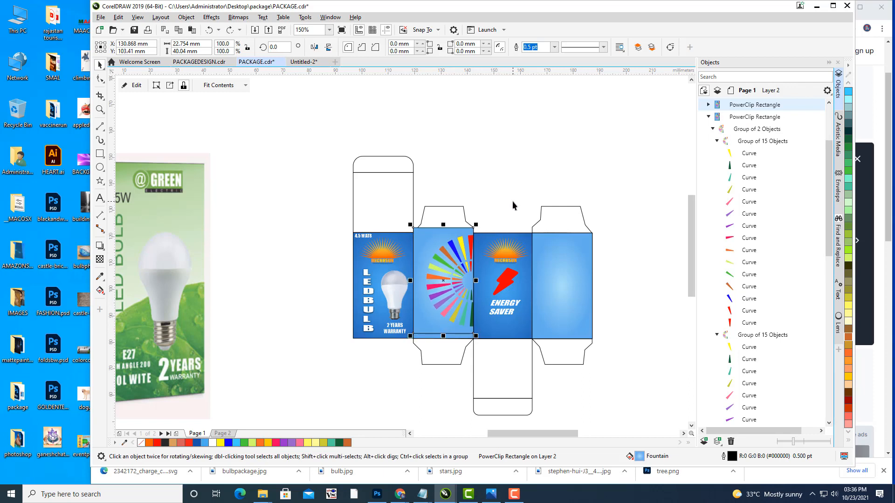
{"action": "key", "text": "ctrl+z"}
{"action": "key", "text": "ctrl+z"}
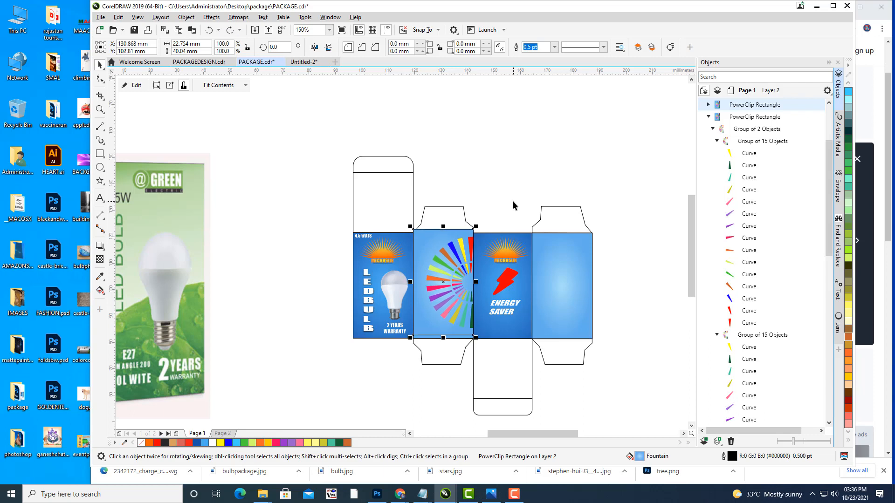
{"action": "key", "text": "ctrl+z"}
{"action": "key", "text": "ctrl+z"}
{"action": "key", "text": "ctrl+z"}
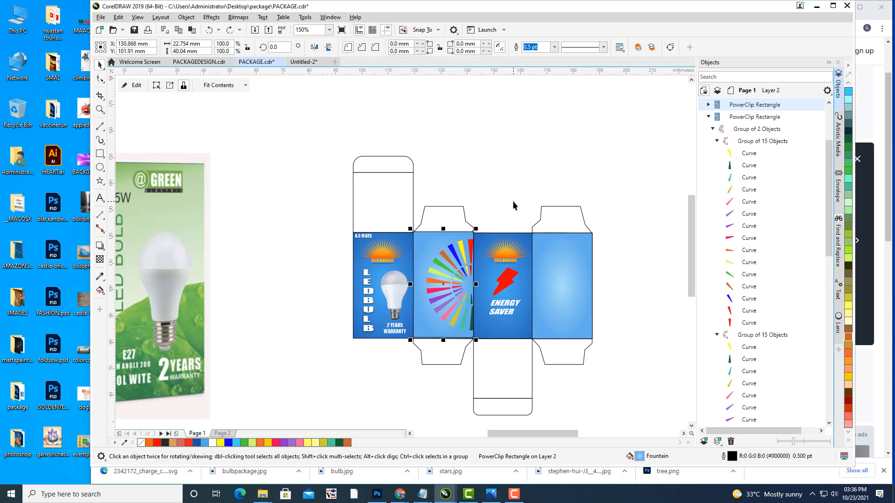
{"action": "key", "text": "ctrl+z"}
{"action": "key", "text": "ctrl+z"}
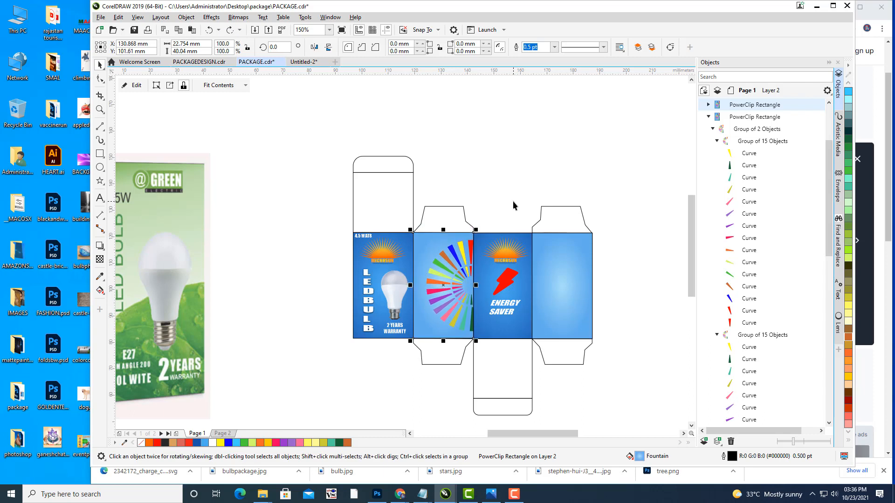
{"action": "left_click", "coordinate": [512, 200]}
{"action": "left_click_drag", "start_coordinate": [513, 240], "coordinate": [449, 268]}
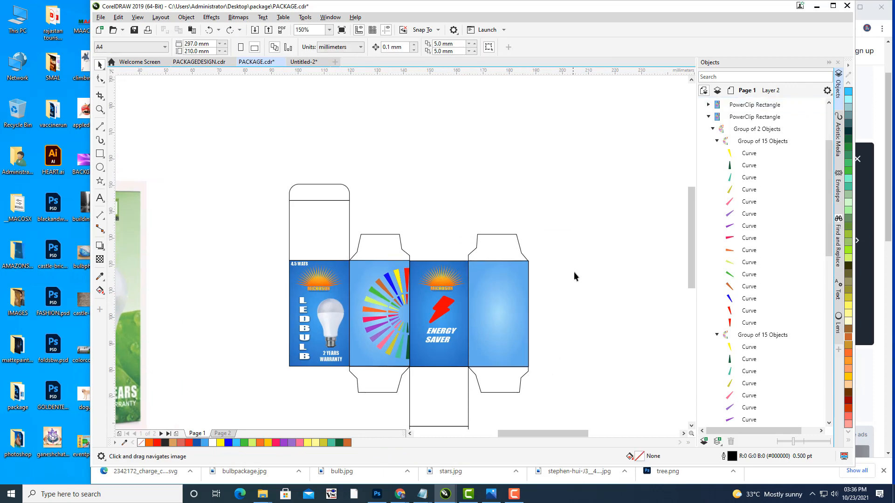
{"action": "left_click_drag", "start_coordinate": [574, 272], "coordinate": [566, 280]}
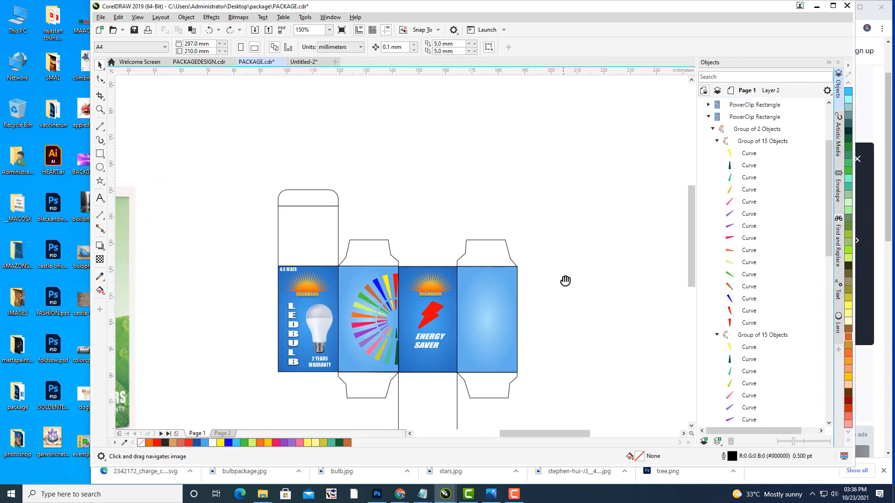
{"action": "left_click", "coordinate": [375, 297]}
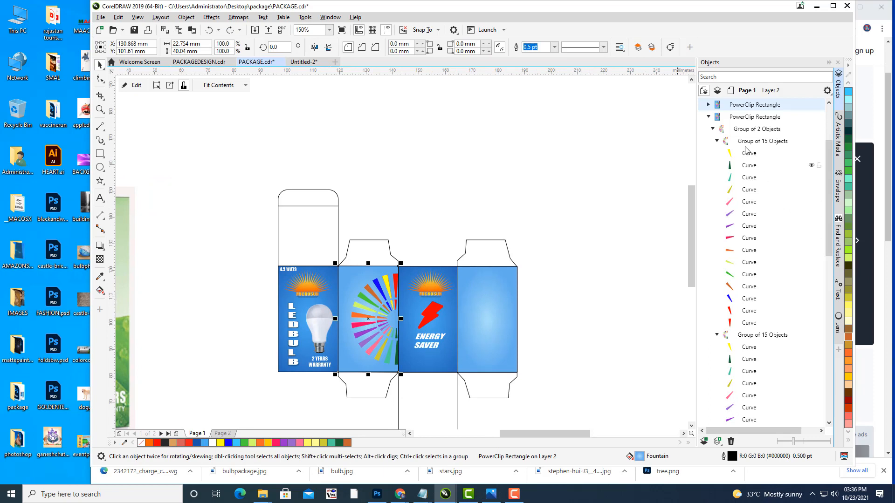
Step: Duplicate the sunburst fan group selected in the Objects docker
{"action": "left_click", "coordinate": [742, 130]}
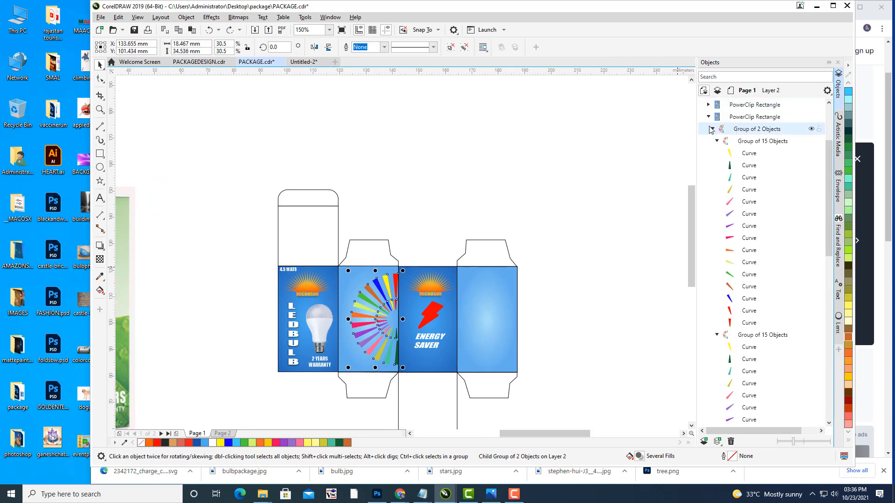
{"action": "left_click", "coordinate": [708, 117]}
{"action": "left_click", "coordinate": [525, 235]}
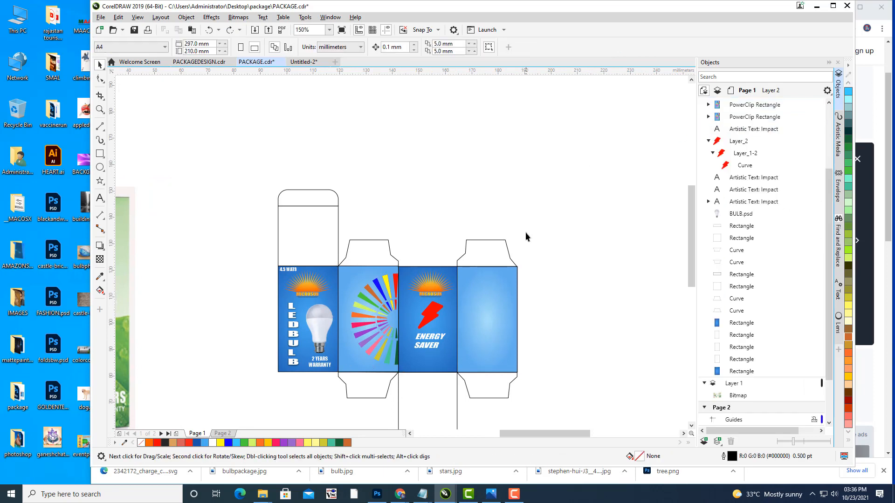
{"action": "left_click_drag", "start_coordinate": [525, 236], "coordinate": [581, 223]}
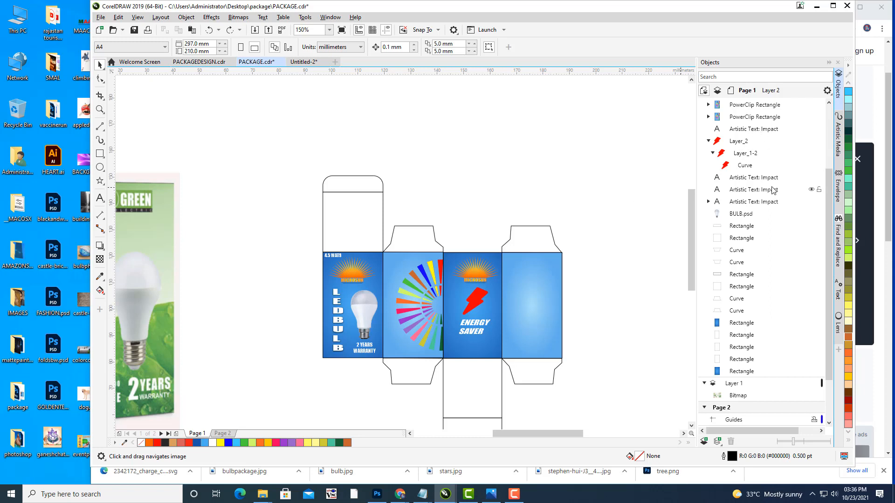
{"action": "scroll", "coordinate": [768, 164], "scroll_direction": "up", "scroll_amount": 3}
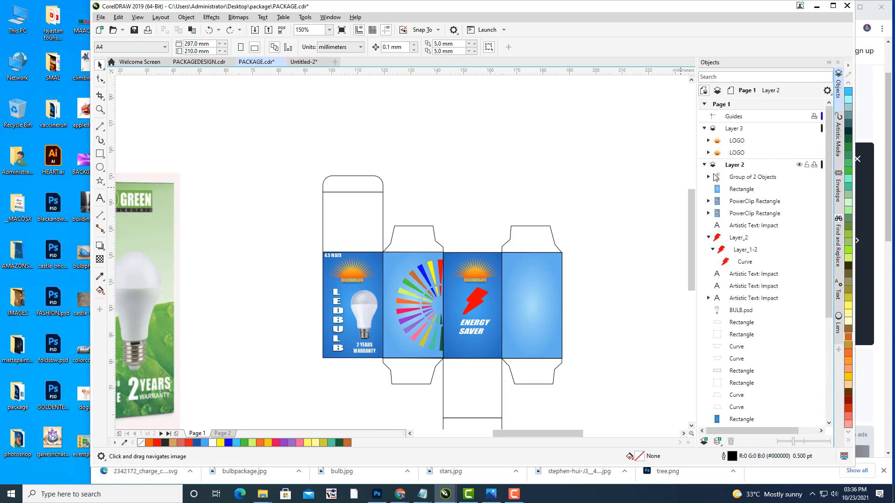
{"action": "left_click", "coordinate": [745, 177]}
{"action": "left_click_drag", "start_coordinate": [513, 217], "coordinate": [533, 237]}
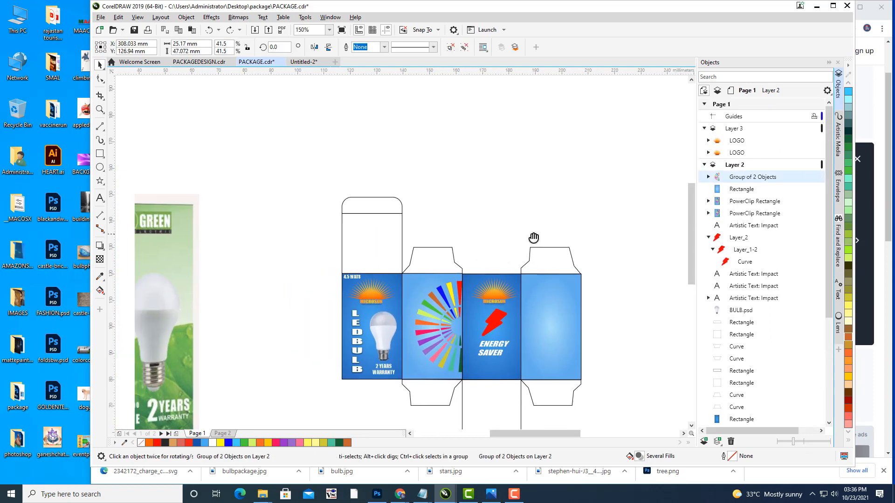
{"action": "left_click_drag", "start_coordinate": [605, 222], "coordinate": [607, 230]}
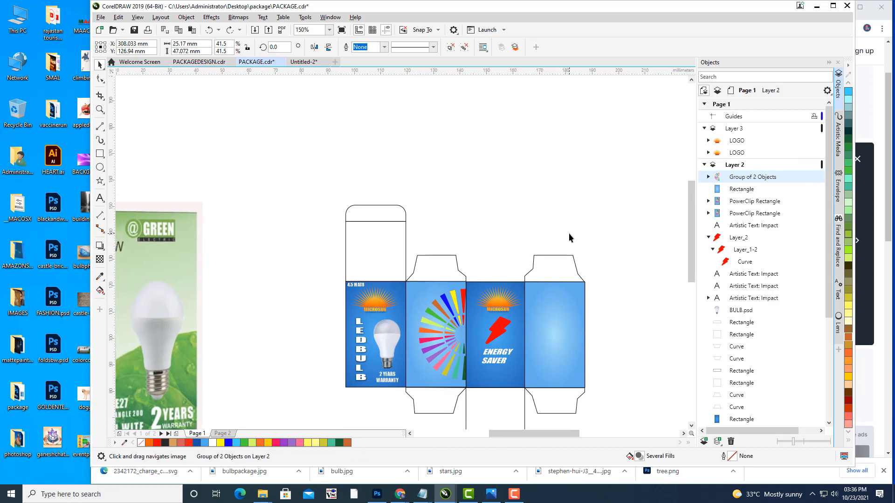
{"action": "key", "text": "ctrl+d"}
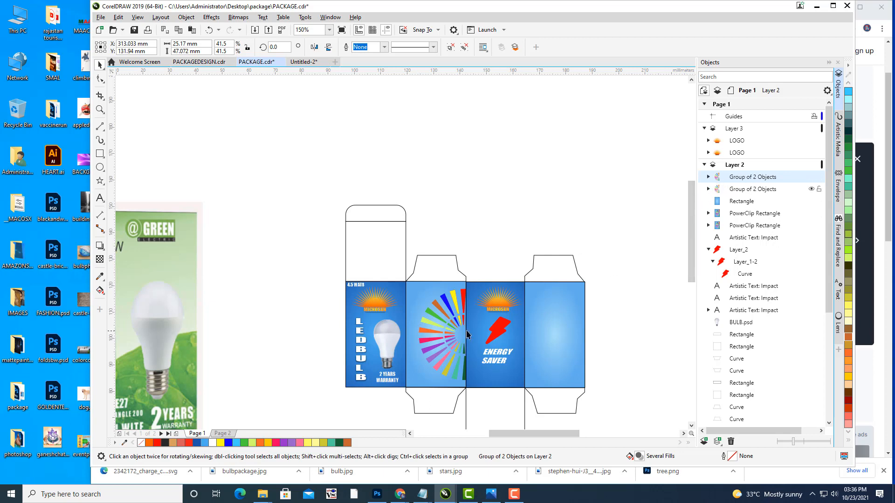
Step: Put a horizontally mirrored copy of the fan panel on the rightmost blue panel, at Layer 2's top
{"action": "left_click", "coordinate": [450, 315]}
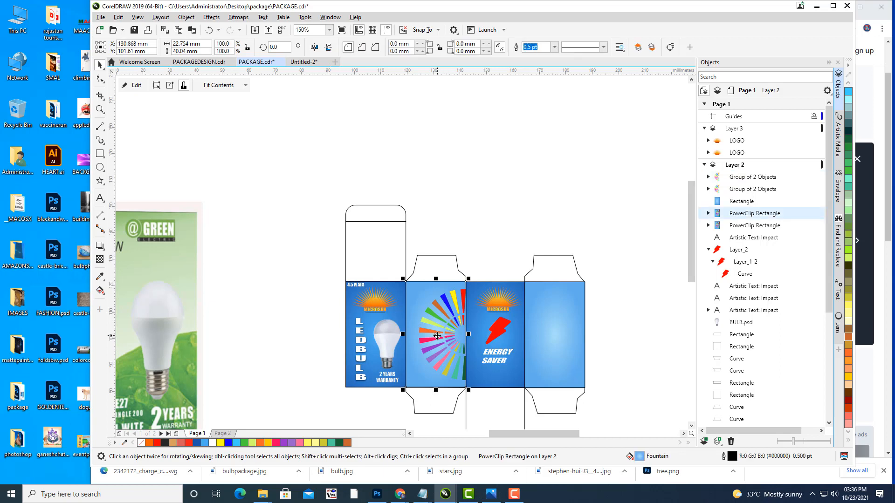
{"action": "left_click_drag", "start_coordinate": [437, 335], "coordinate": [636, 332]}
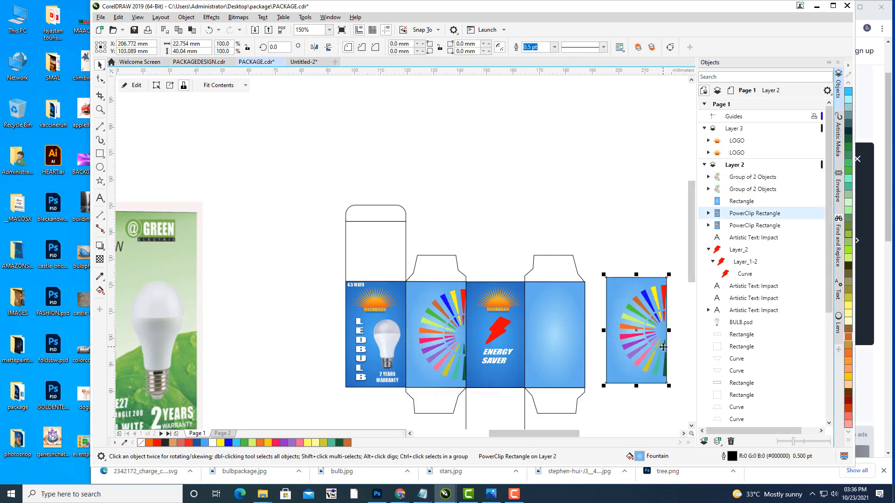
{"action": "scroll", "coordinate": [589, 324], "scroll_direction": "right", "scroll_amount": 3}
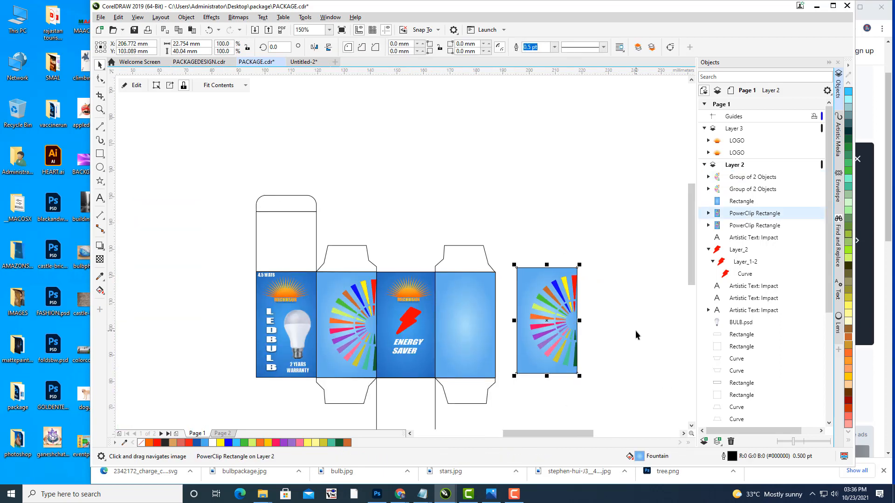
{"action": "left_click", "coordinate": [314, 48]}
{"action": "left_click_drag", "start_coordinate": [562, 322], "coordinate": [488, 325]}
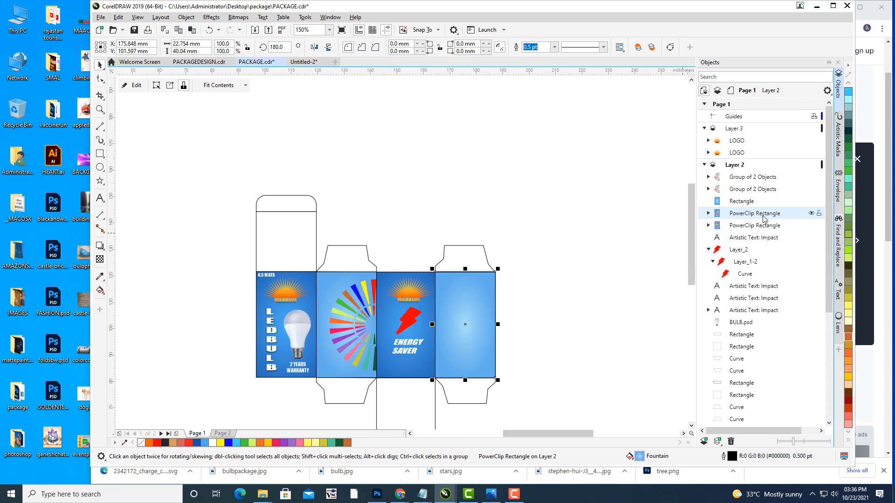
{"action": "left_click_drag", "start_coordinate": [765, 208], "coordinate": [761, 176]}
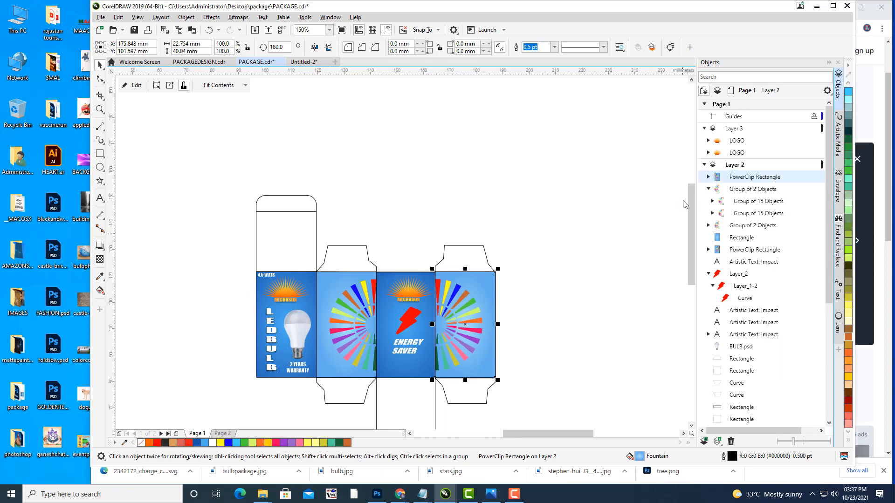
Step: Pan and zoom across the dieline and green reference packaging, then open the Object menu
{"action": "left_click", "coordinate": [601, 211]}
{"action": "mouse_move", "coordinate": [586, 245]}
{"action": "left_mouse_down"}
{"action": "mouse_move", "coordinate": [603, 221]}
{"action": "mouse_move", "coordinate": [576, 230]}
{"action": "left_mouse_up"}
{"action": "scroll", "coordinate": [603, 222], "scroll_direction": "down", "scroll_amount": 2}
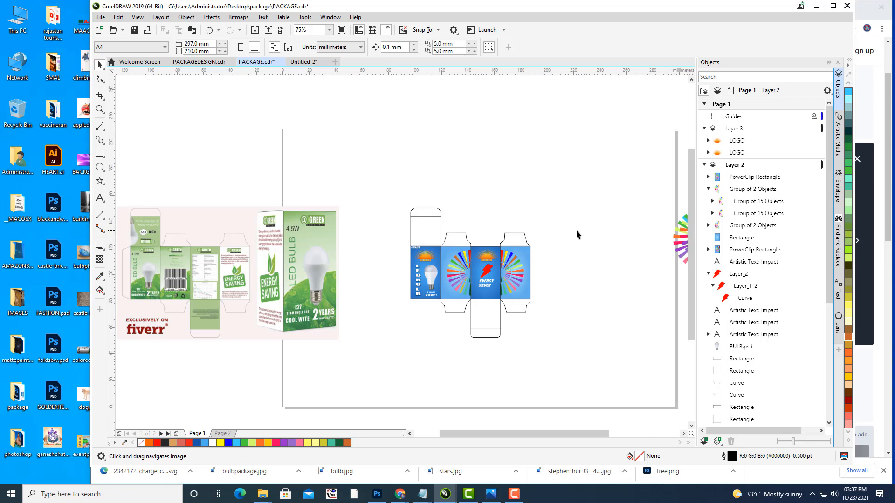
{"action": "scroll", "coordinate": [497, 273], "scroll_direction": "up", "scroll_amount": 2}
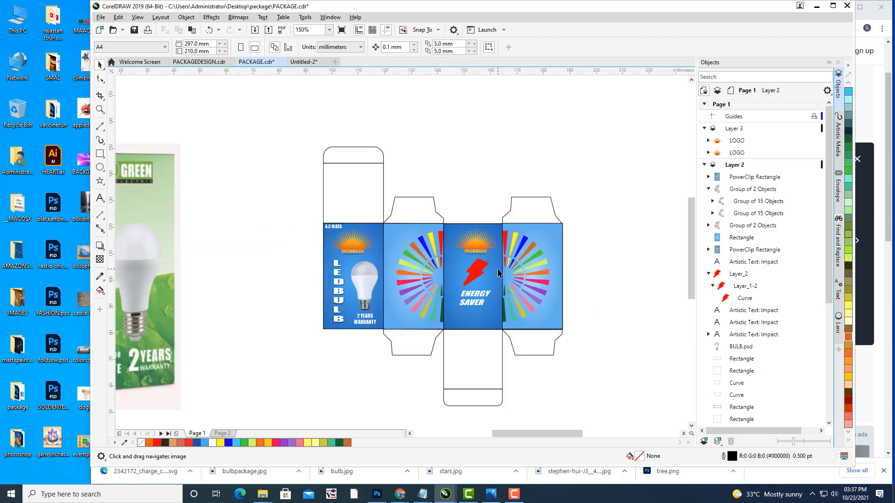
{"action": "left_click_drag", "start_coordinate": [505, 304], "coordinate": [527, 266]}
{"action": "scroll", "coordinate": [559, 258], "scroll_direction": "down", "scroll_amount": 1}
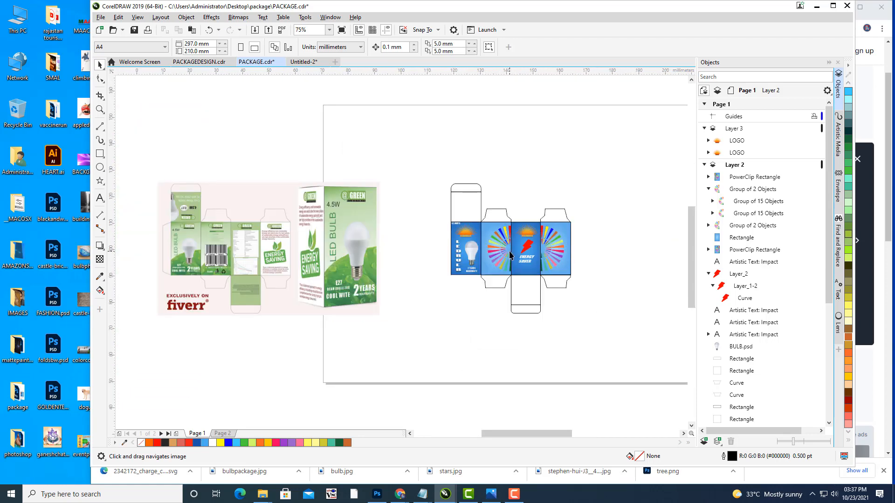
{"action": "scroll", "coordinate": [510, 253], "scroll_direction": "up", "scroll_amount": 2}
{"action": "left_click_drag", "start_coordinate": [471, 258], "coordinate": [284, 266]}
{"action": "scroll", "coordinate": [568, 239], "scroll_direction": "down", "scroll_amount": 1}
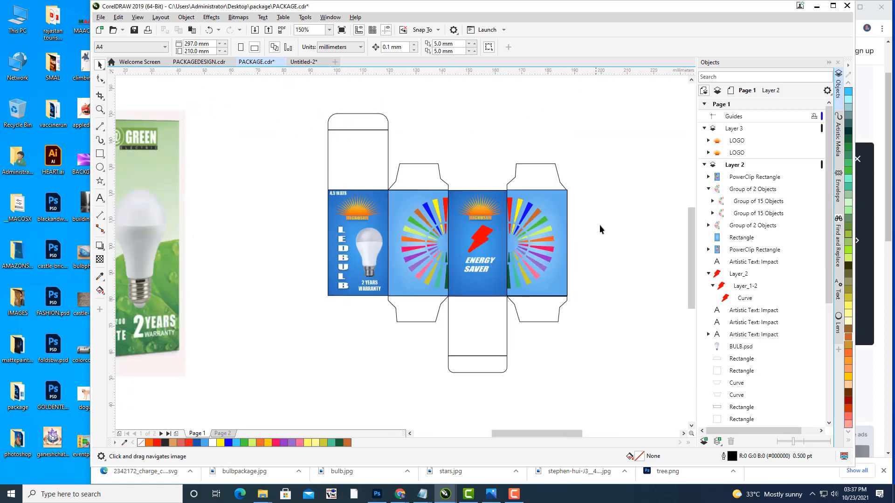
{"action": "left_click_drag", "start_coordinate": [618, 225], "coordinate": [639, 243]}
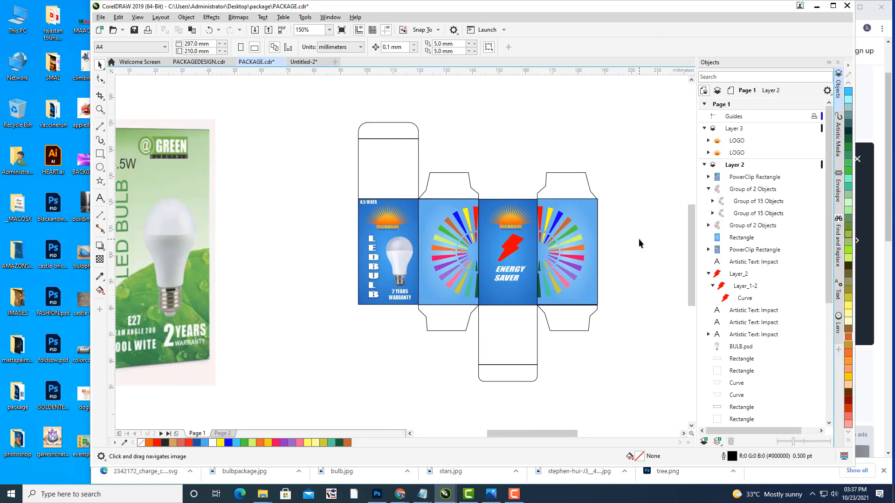
{"action": "left_click_drag", "start_coordinate": [432, 286], "coordinate": [536, 300]}
{"action": "left_click_drag", "start_coordinate": [452, 266], "coordinate": [320, 233]}
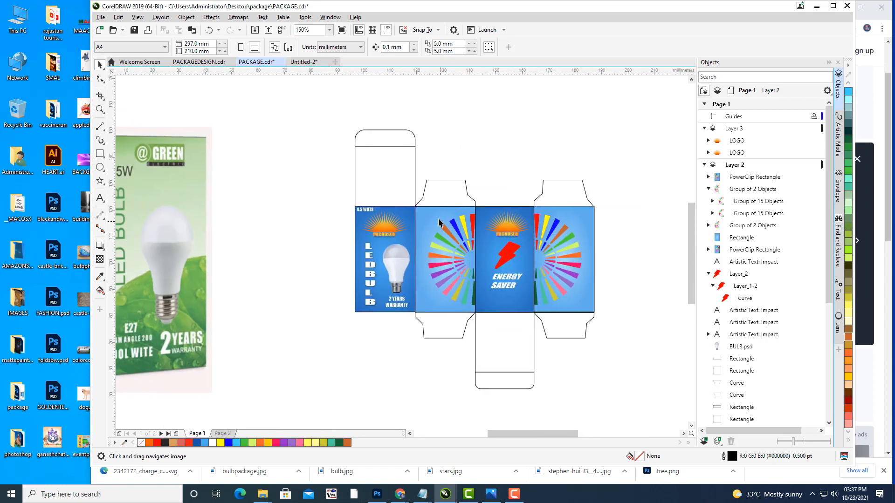
{"action": "left_click", "coordinate": [186, 18]}
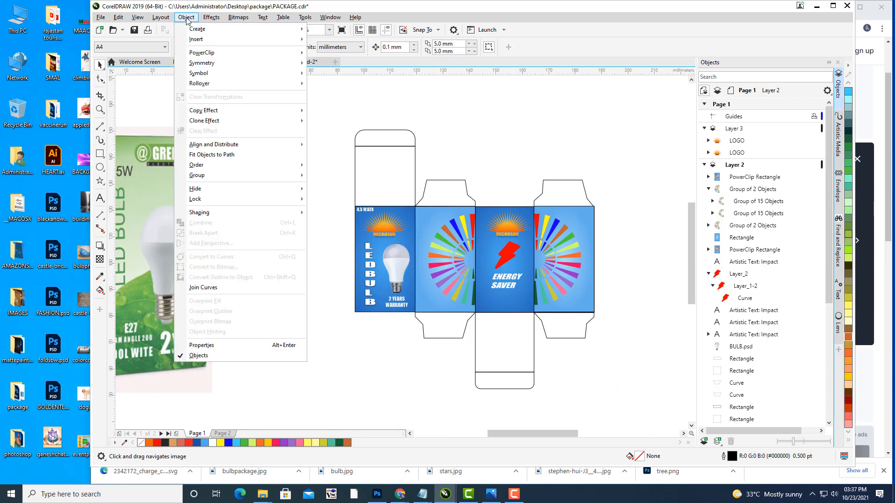
Step: Start a barcode via Object > Insert > Barcode, then cancel the wizard
{"action": "mouse_move", "coordinate": [199, 40]}
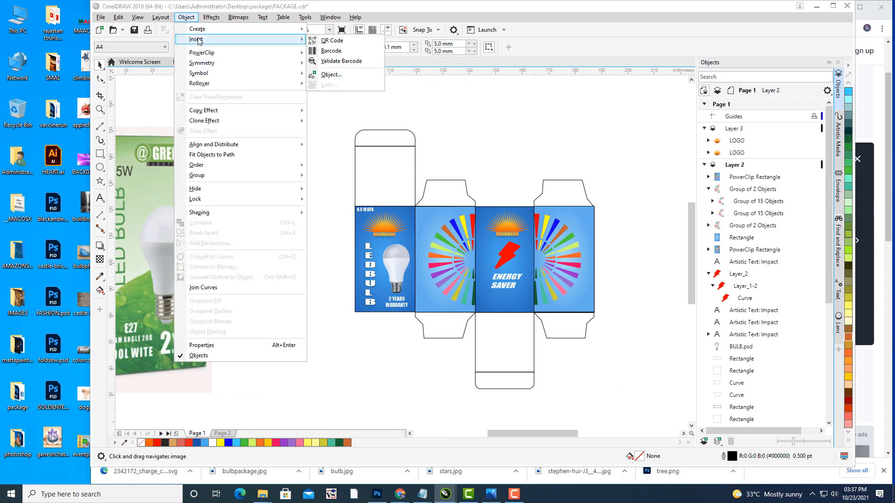
{"action": "left_click", "coordinate": [377, 4]}
{"action": "left_click_drag", "start_coordinate": [371, 10], "coordinate": [352, 28]}
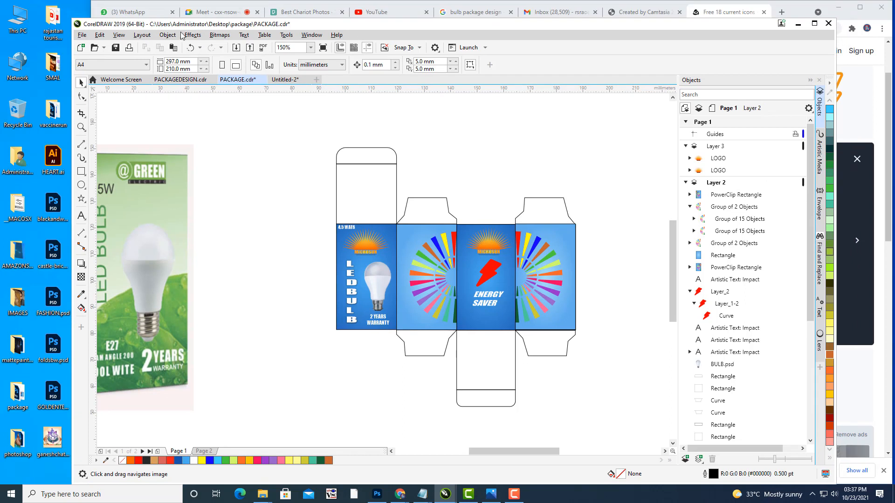
{"action": "left_click", "coordinate": [167, 35]}
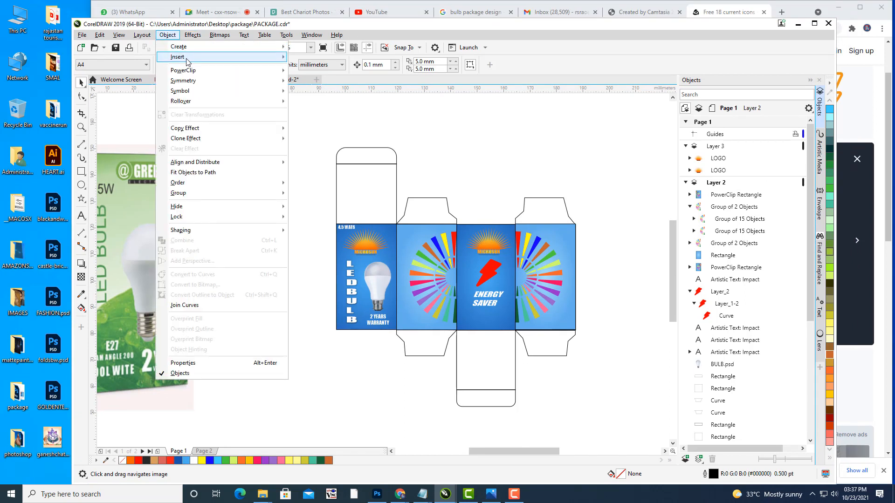
{"action": "mouse_move", "coordinate": [188, 61]}
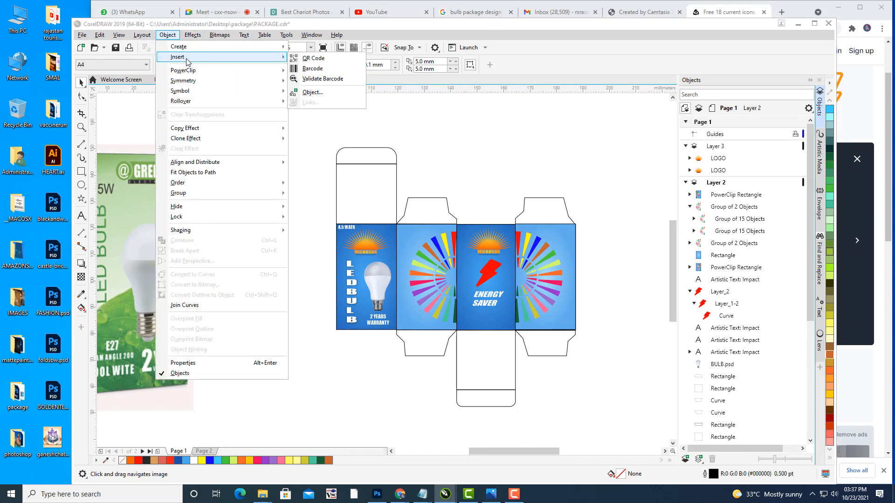
{"action": "left_click", "coordinate": [329, 70]}
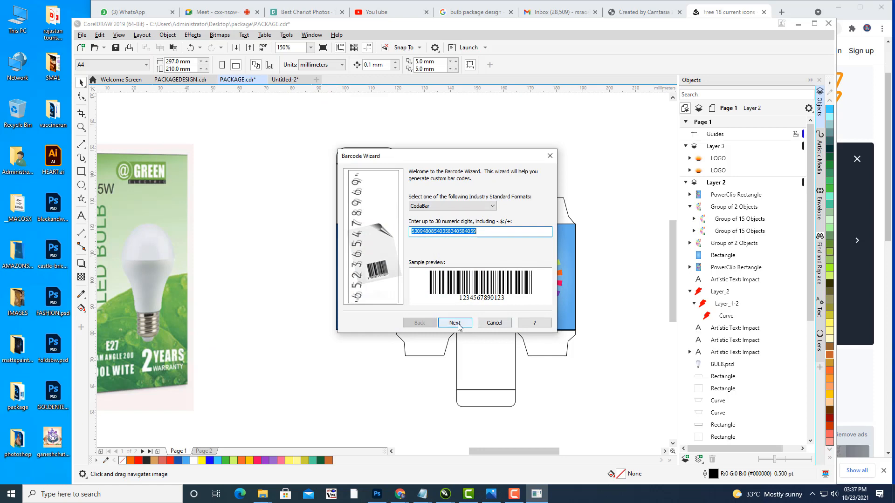
{"action": "left_click", "coordinate": [550, 156]}
Step: Insert a CodaBar barcode, accepting the wizard's default settings such as 1.0 bar height
{"action": "left_click", "coordinate": [169, 36]}
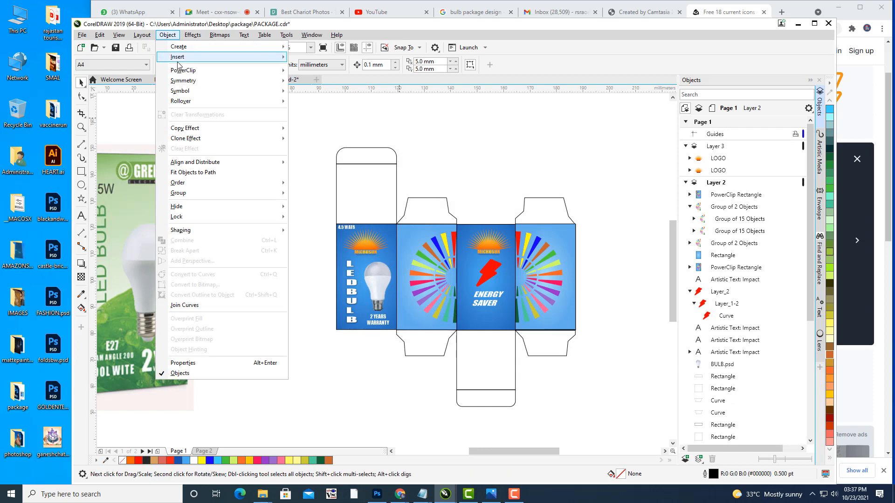
{"action": "mouse_move", "coordinate": [177, 57]}
{"action": "left_click", "coordinate": [305, 67]}
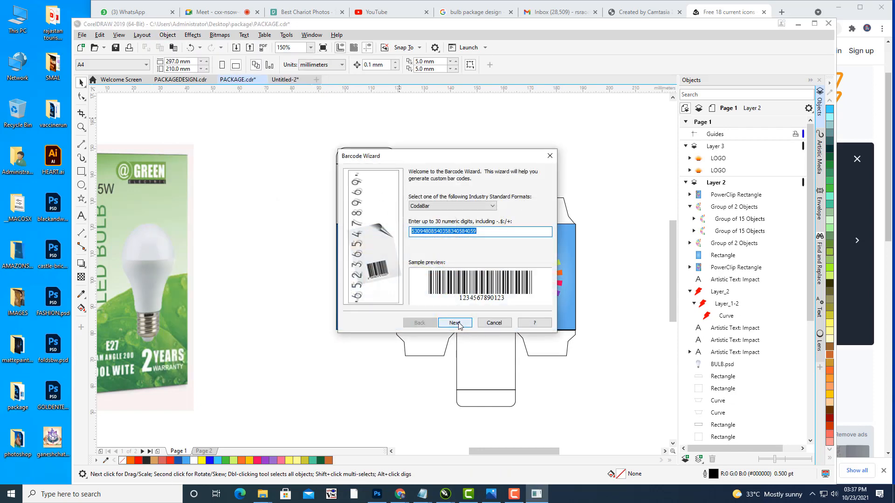
{"action": "left_click", "coordinate": [455, 323]}
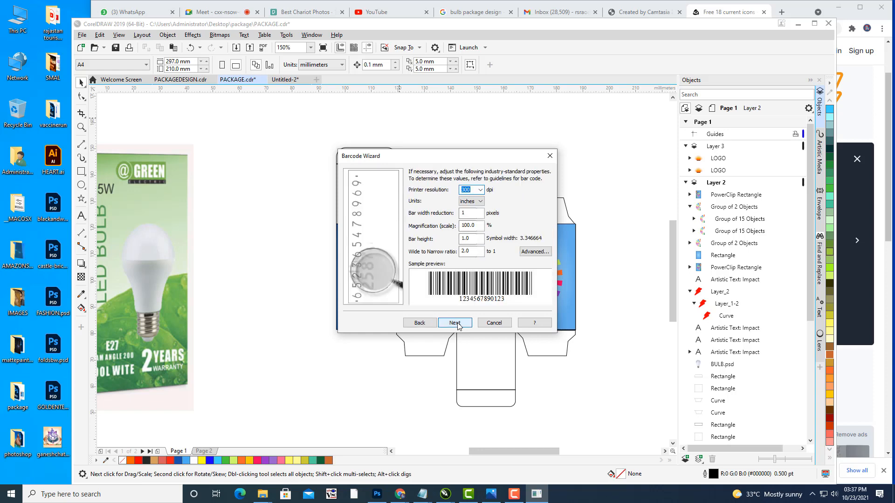
{"action": "left_click", "coordinate": [454, 323]}
{"action": "left_click", "coordinate": [455, 322]}
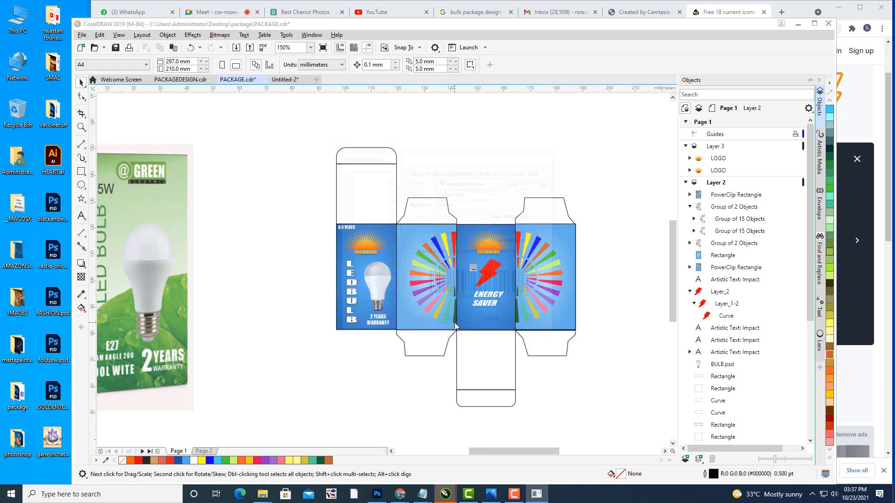
Step: Move the barcode over the box and shrink it to about 38%
{"action": "left_click_drag", "start_coordinate": [496, 262], "coordinate": [412, 326]}
{"action": "scroll", "coordinate": [443, 290], "scroll_direction": "down", "scroll_amount": 1}
{"action": "left_click_drag", "start_coordinate": [443, 290], "coordinate": [568, 297]}
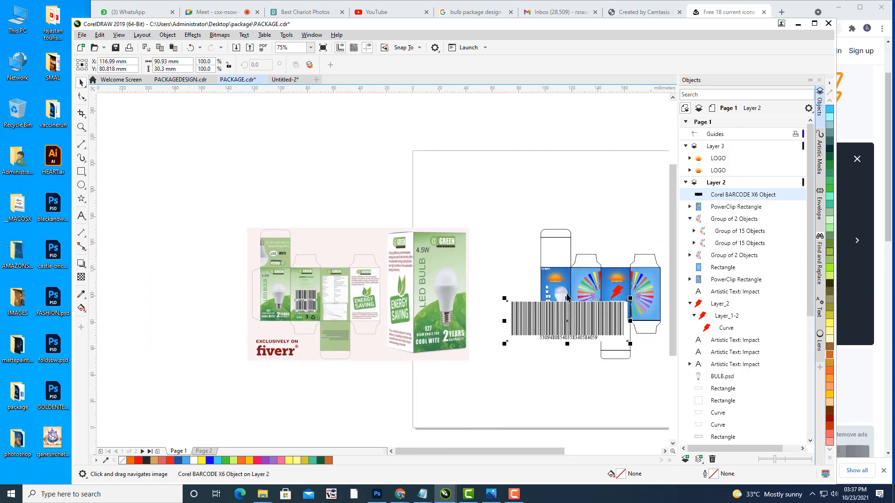
{"action": "left_click_drag", "start_coordinate": [453, 283], "coordinate": [326, 277]}
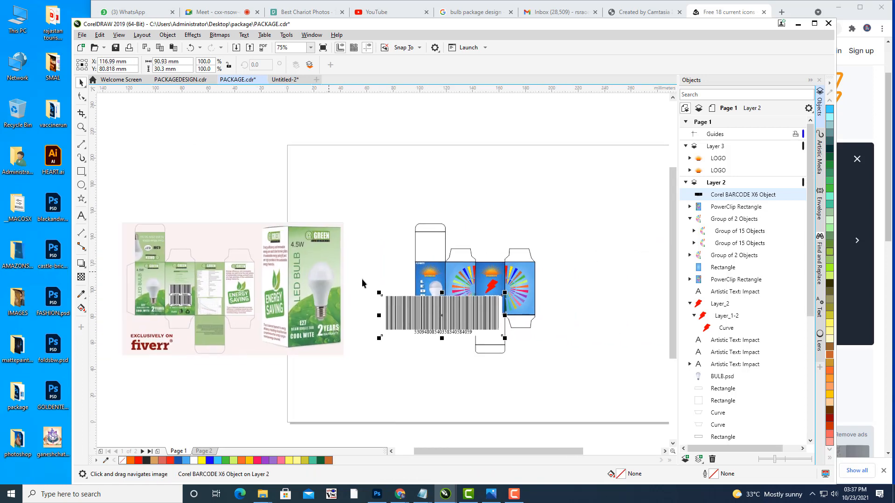
{"action": "scroll", "coordinate": [468, 298], "scroll_direction": "up", "scroll_amount": 1}
{"action": "left_click_drag", "start_coordinate": [526, 287], "coordinate": [445, 290]}
{"action": "scroll", "coordinate": [467, 275], "scroll_direction": "up", "scroll_amount": 1}
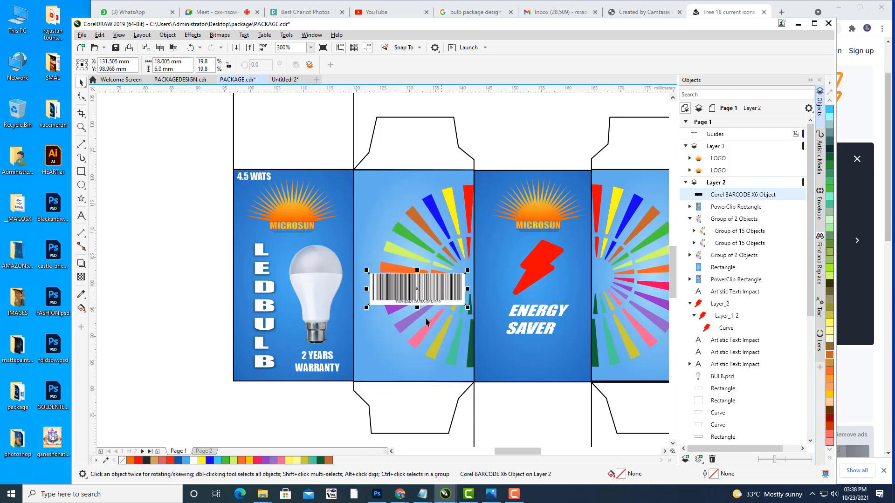
Step: Move the barcode to the sunburst panel's bottom edge and enlarge it to about 21.9%
{"action": "left_click", "coordinate": [519, 135]}
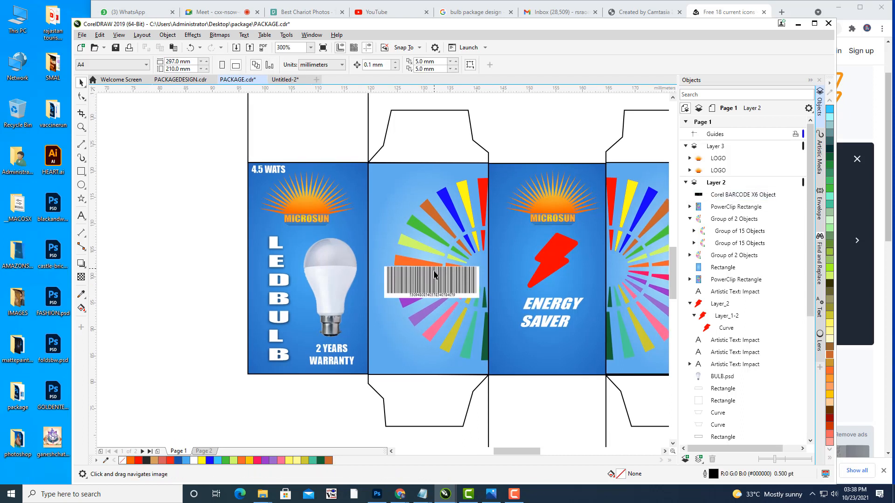
{"action": "left_click_drag", "start_coordinate": [434, 276], "coordinate": [430, 280]}
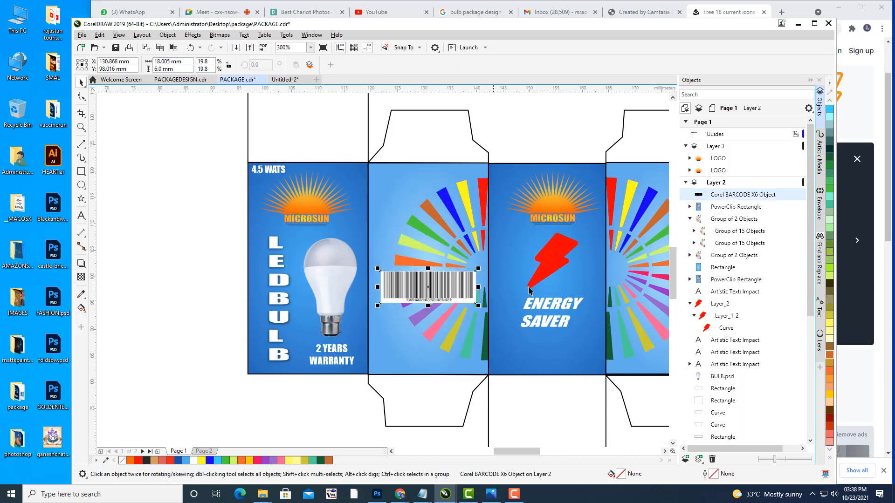
{"action": "key", "text": "Up"}
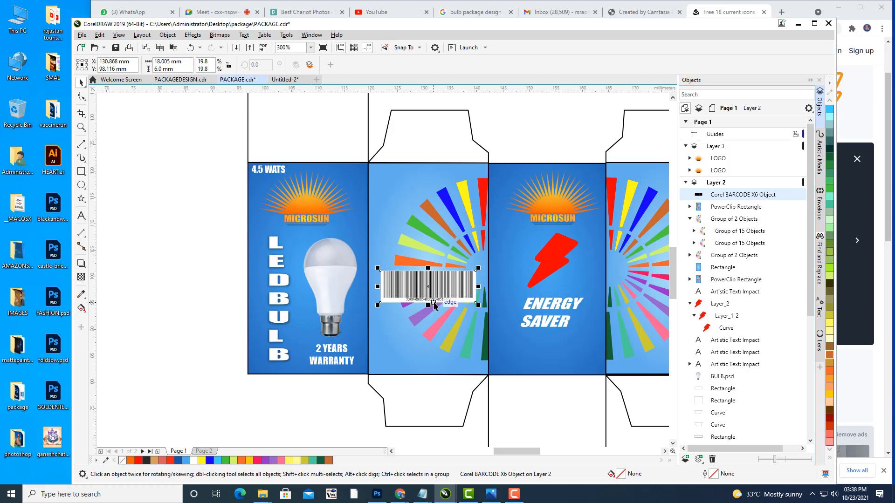
{"action": "left_click_drag", "start_coordinate": [439, 280], "coordinate": [440, 339]}
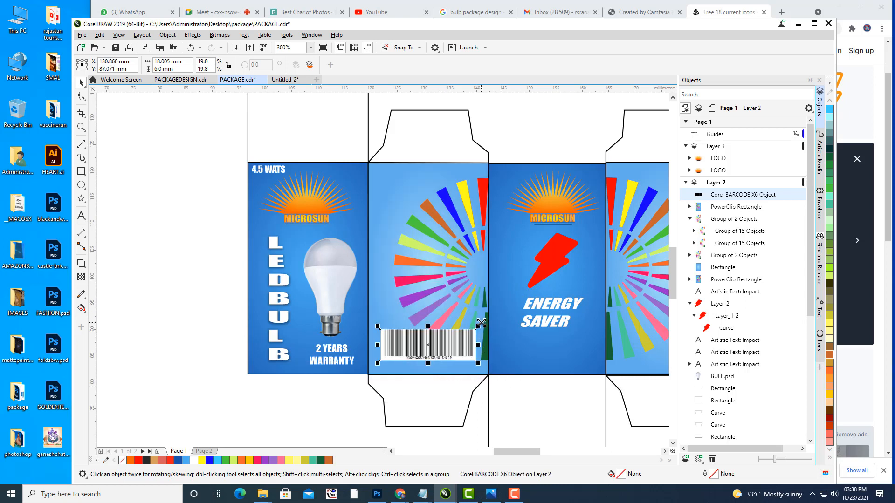
{"action": "scroll", "coordinate": [480, 336], "scroll_direction": "up", "scroll_amount": 2}
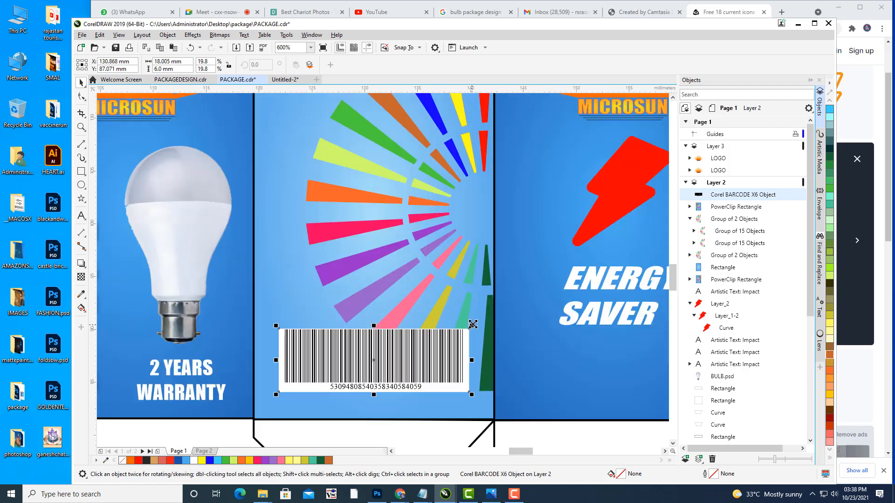
{"action": "left_click_drag", "start_coordinate": [473, 325], "coordinate": [479, 325]}
{"action": "scroll", "coordinate": [470, 312], "scroll_direction": "down", "scroll_amount": 2}
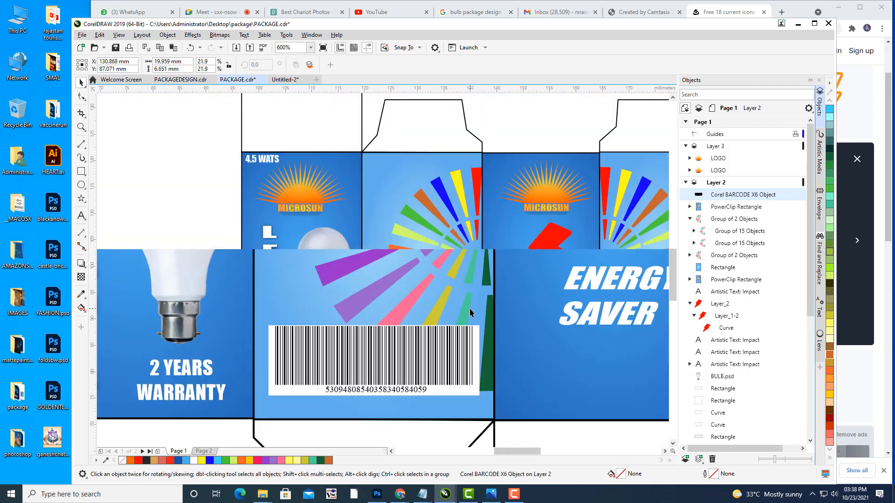
{"action": "scroll", "coordinate": [470, 312], "scroll_direction": "down", "scroll_amount": 2}
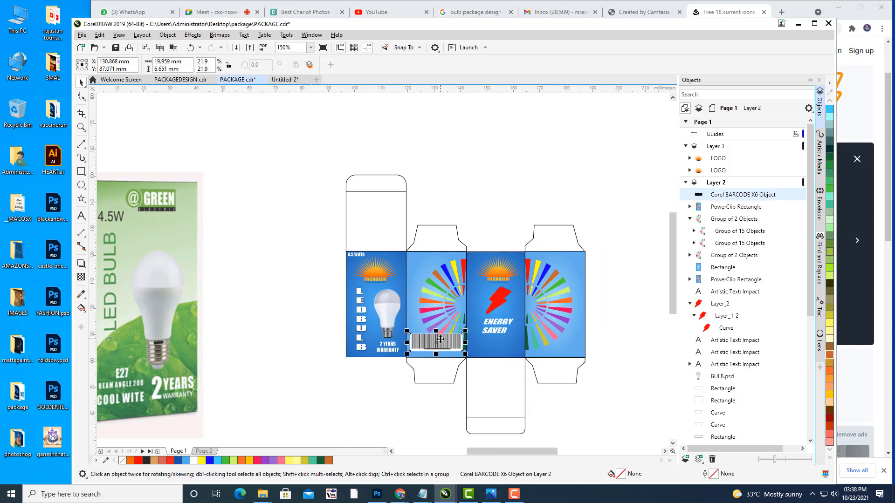
Step: Drop a copy of the barcode just above the original and nudge it into alignment
{"action": "left_click_drag", "start_coordinate": [440, 339], "coordinate": [444, 317]}
{"action": "right_click", "coordinate": [444, 318]}
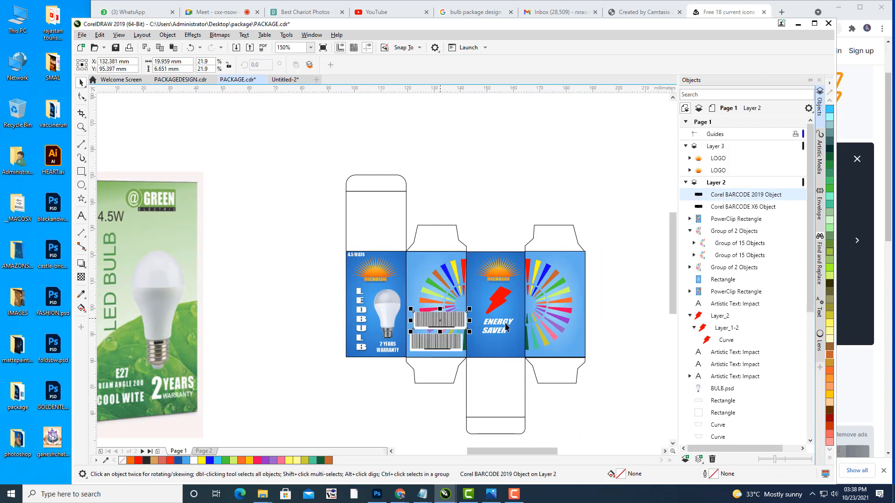
{"action": "left_click", "coordinate": [482, 166]}
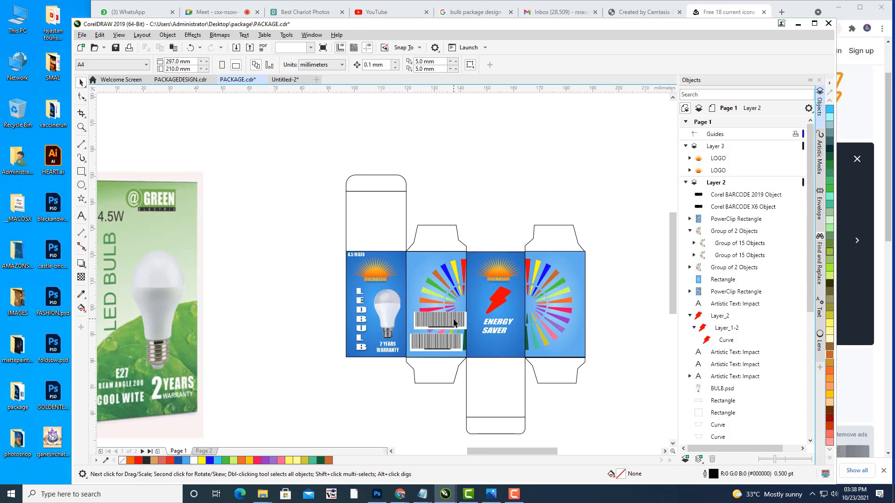
{"action": "left_click", "coordinate": [461, 321]}
{"action": "scroll", "coordinate": [462, 321], "scroll_direction": "up", "scroll_amount": 2}
{"action": "left_click_drag", "start_coordinate": [461, 320], "coordinate": [440, 327]}
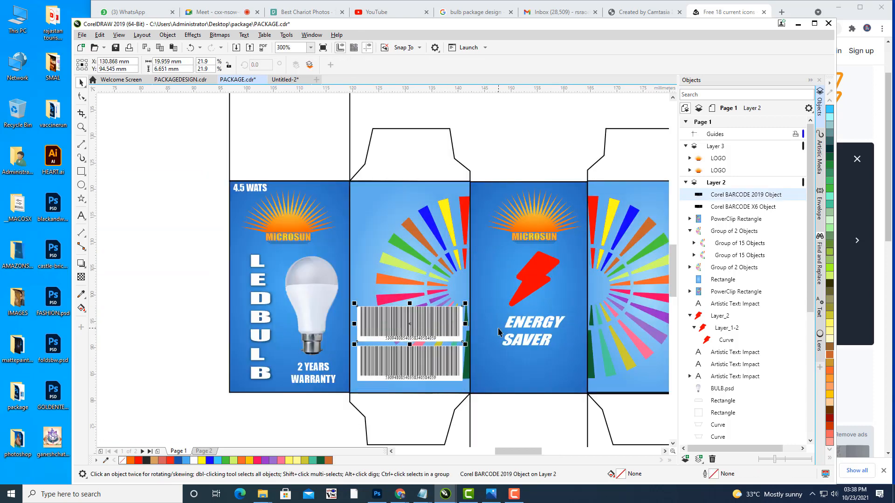
{"action": "key", "text": "Down"}
{"action": "key", "text": "Down"}
{"action": "key", "text": "Down"}
{"action": "key", "text": "Down"}
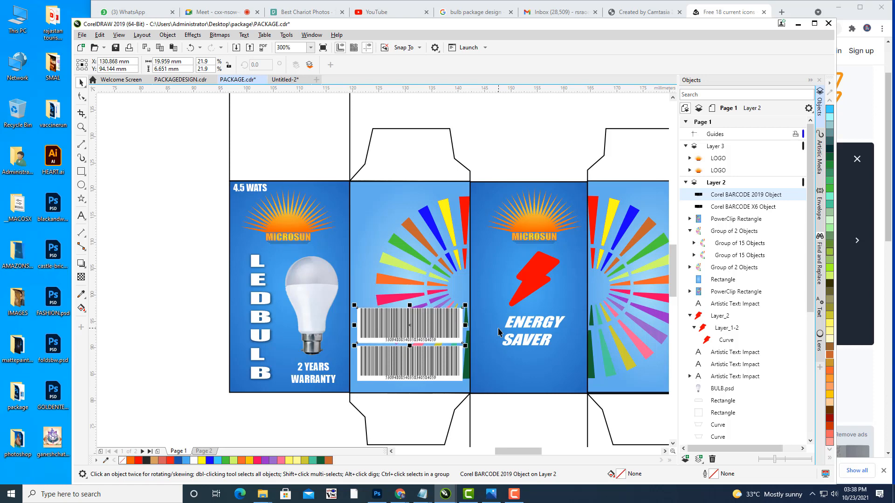
{"action": "key", "text": "Up"}
{"action": "left_click", "coordinate": [541, 177]}
{"action": "scroll", "coordinate": [541, 177], "scroll_direction": "down", "scroll_amount": 2}
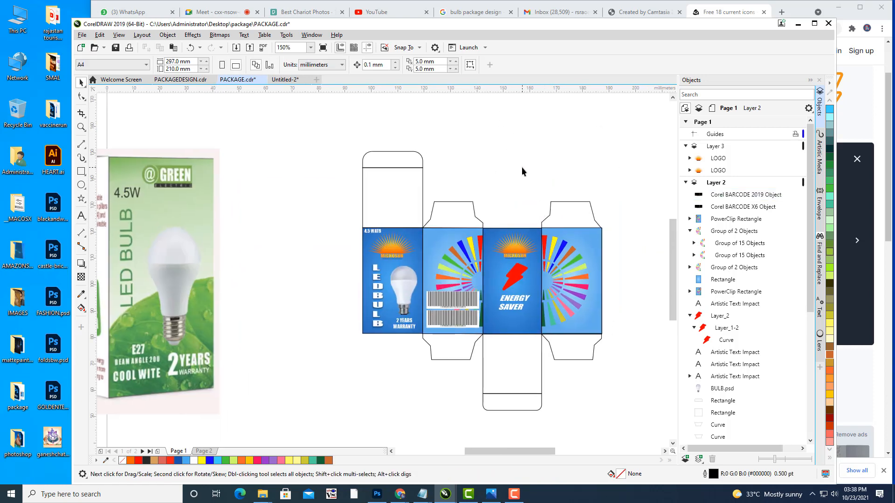
{"action": "left_click_drag", "start_coordinate": [524, 203], "coordinate": [711, 196]}
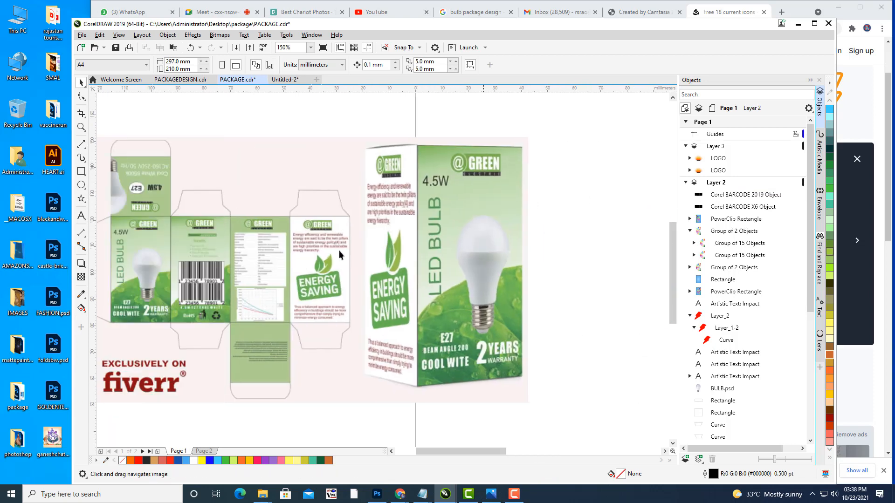
{"action": "left_click_drag", "start_coordinate": [339, 250], "coordinate": [449, 230]}
{"action": "scroll", "coordinate": [308, 228], "scroll_direction": "up", "scroll_amount": 3}
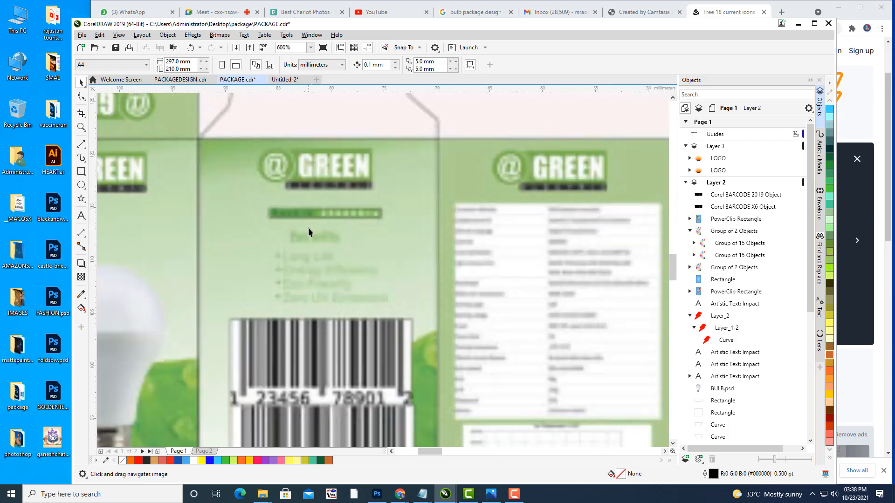
{"action": "scroll", "coordinate": [410, 256], "scroll_direction": "down", "scroll_amount": 3}
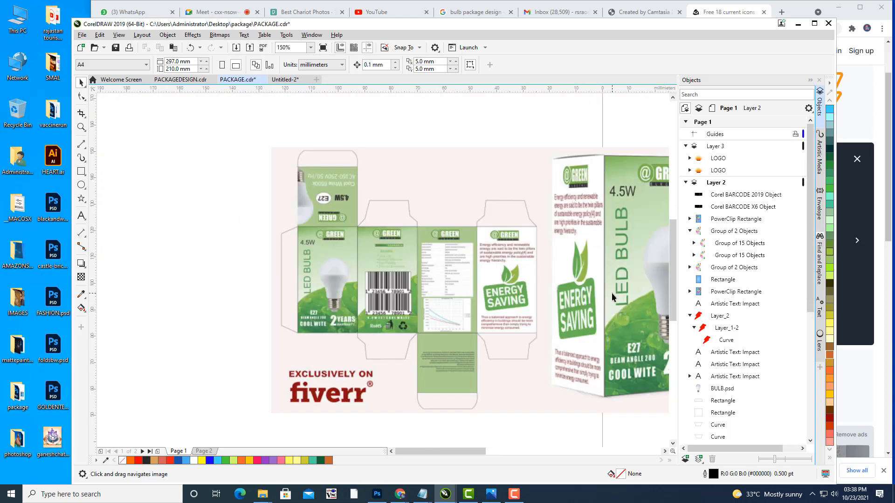
{"action": "left_click_drag", "start_coordinate": [611, 292], "coordinate": [407, 269]}
{"action": "scroll", "coordinate": [407, 269], "scroll_direction": "down", "scroll_amount": 2}
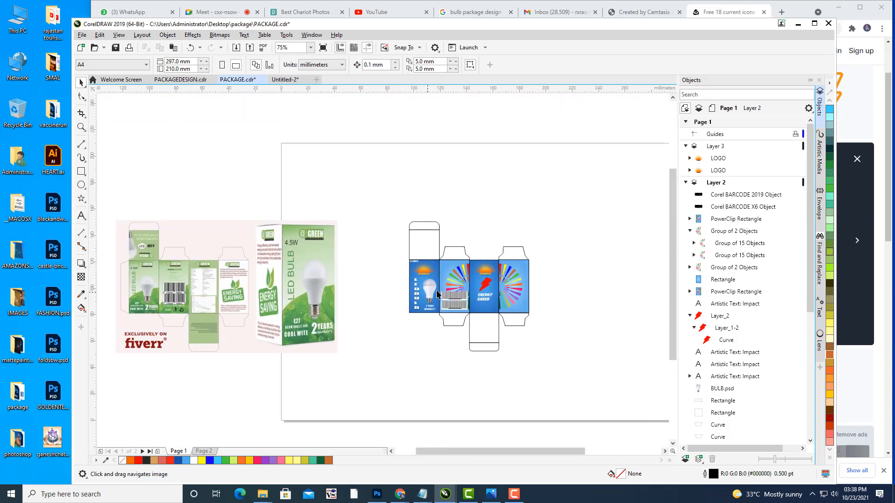
{"action": "scroll", "coordinate": [437, 293], "scroll_direction": "up", "scroll_amount": 2}
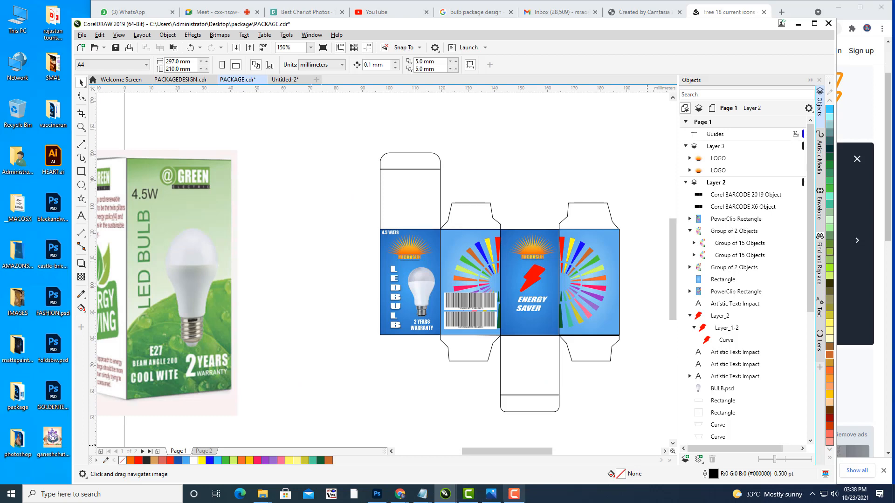
{"action": "left_click", "coordinate": [397, 489]}
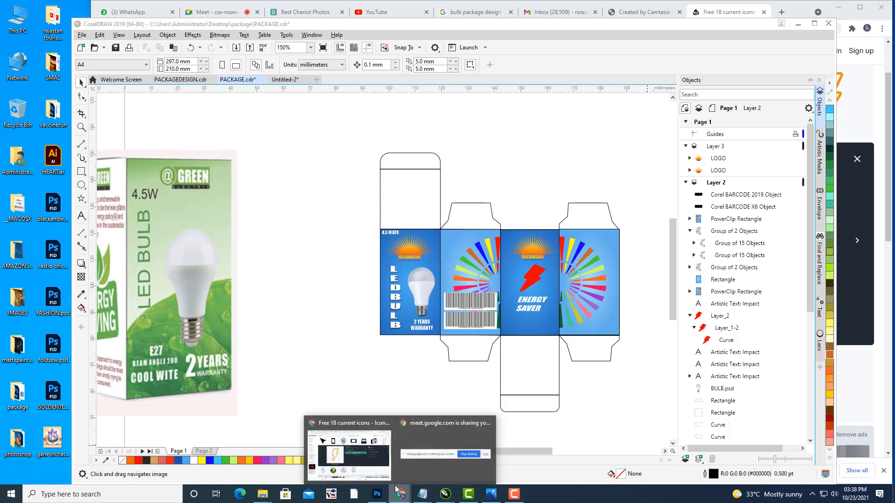
Step: Search Iconfinder for 'REC' and download the man-with-bin recycle icon as SVG
{"action": "left_click", "coordinate": [349, 454]}
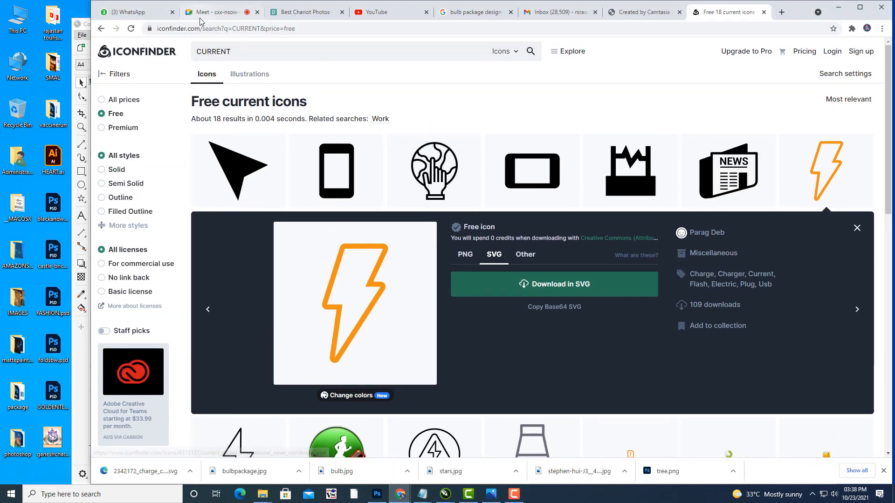
{"action": "double_click", "coordinate": [243, 48]}
{"action": "type", "text": "RECYCLE"}
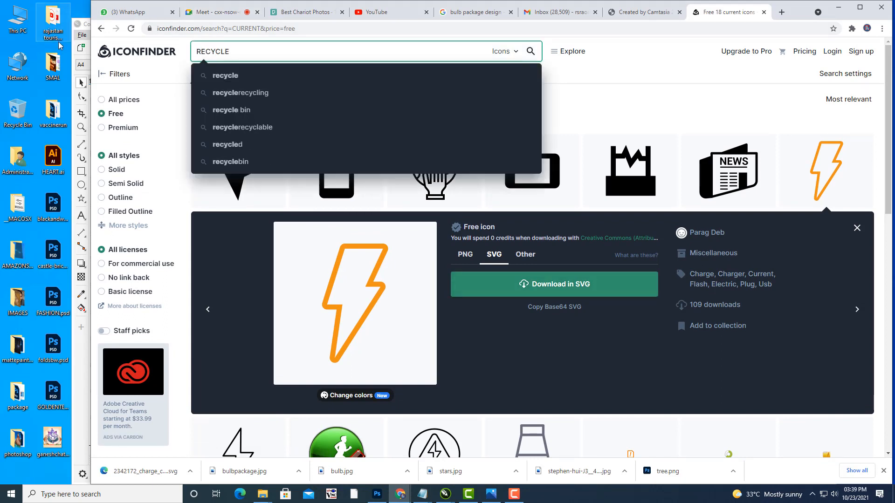
{"action": "key", "text": "Return"}
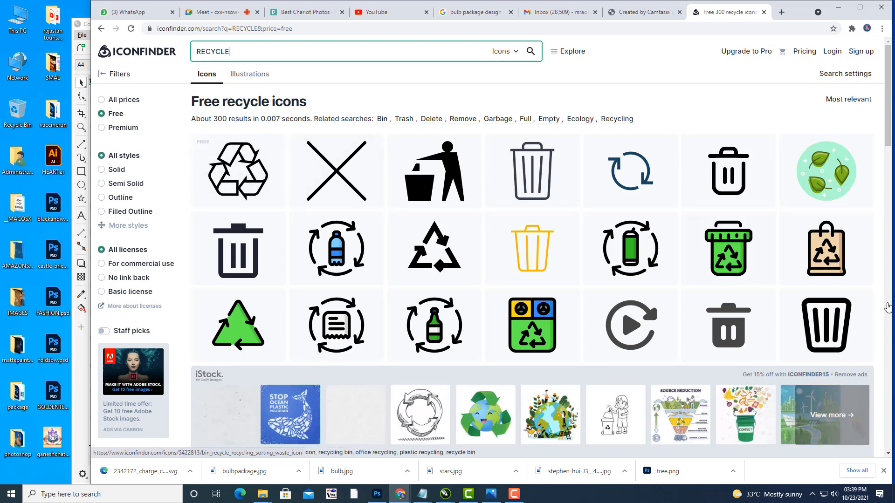
{"action": "left_click", "coordinate": [246, 162]}
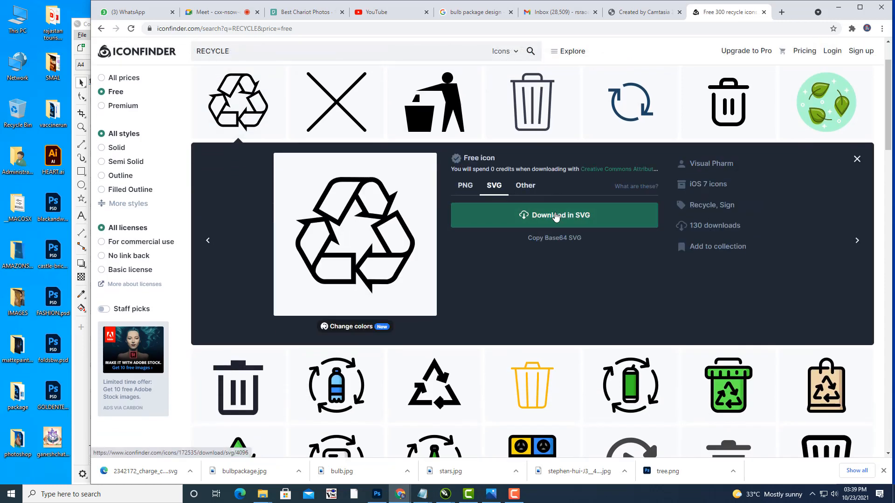
{"action": "left_click", "coordinate": [433, 105]}
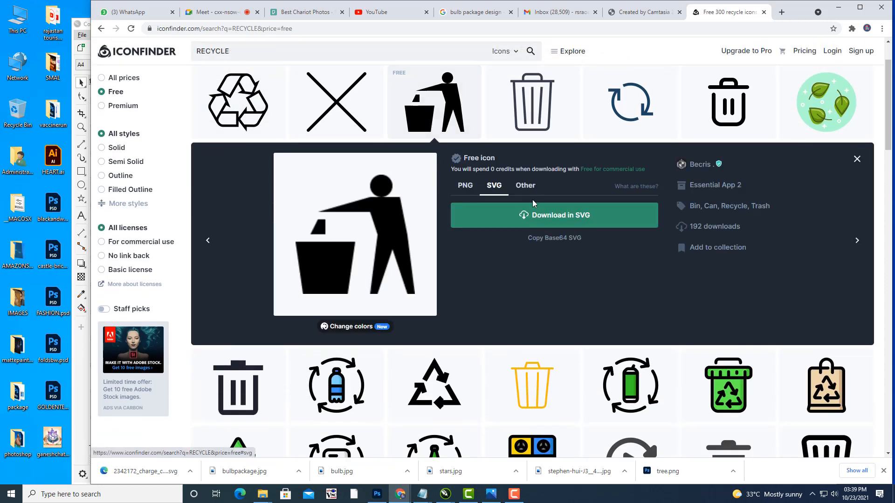
{"action": "left_click", "coordinate": [556, 218]}
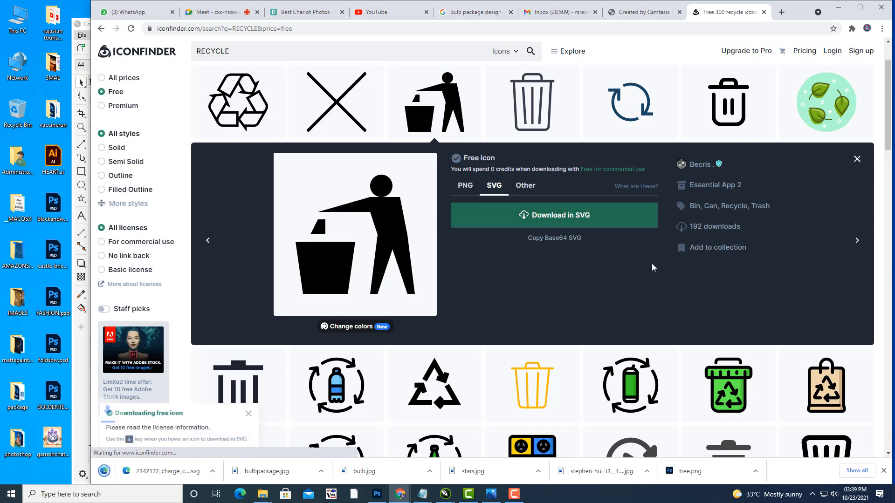
Step: Open the downloaded bin icon SVG from its folder in CorelDRAW 2019
{"action": "left_click", "coordinate": [190, 471]}
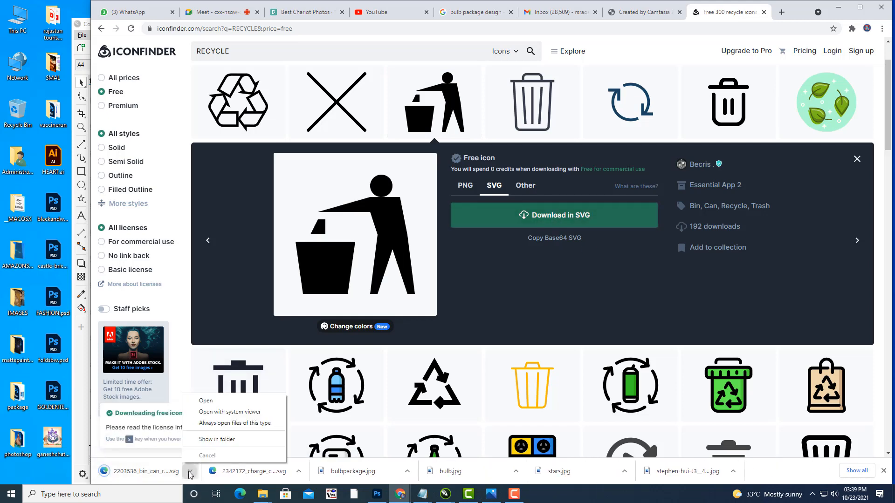
{"action": "left_click", "coordinate": [217, 439]}
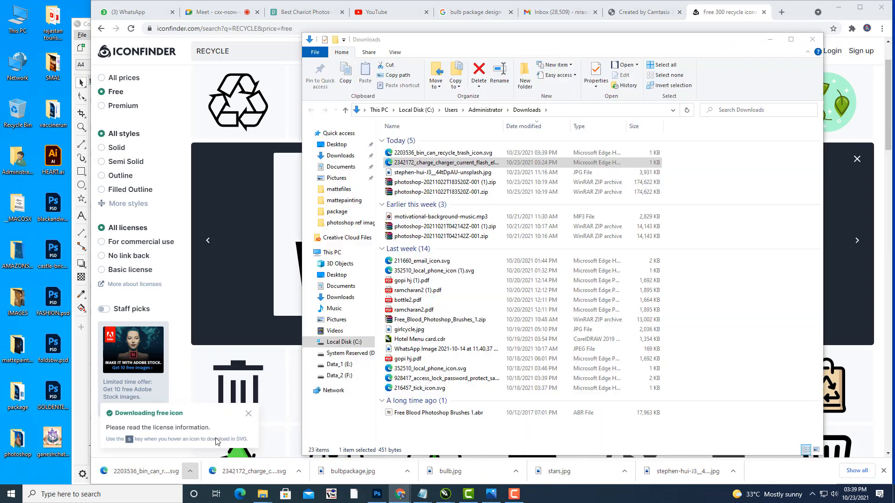
{"action": "right_click", "coordinate": [466, 155]}
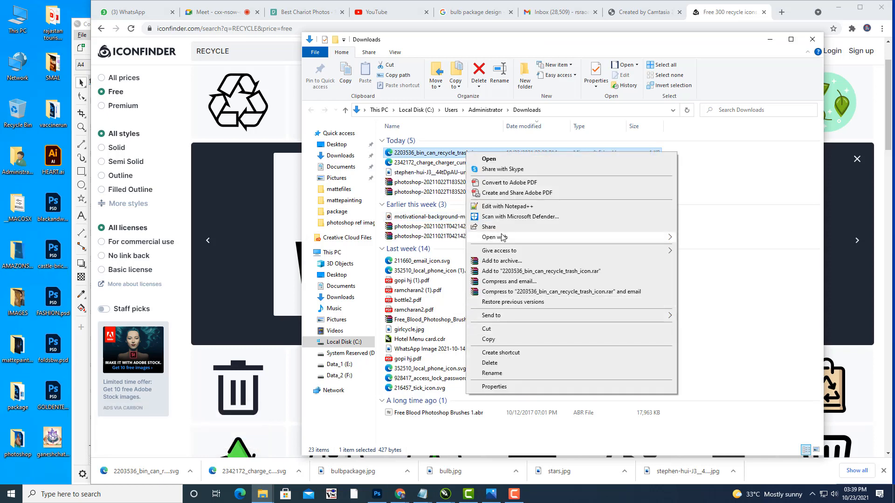
{"action": "mouse_move", "coordinate": [504, 239]}
{"action": "left_click", "coordinate": [720, 258]}
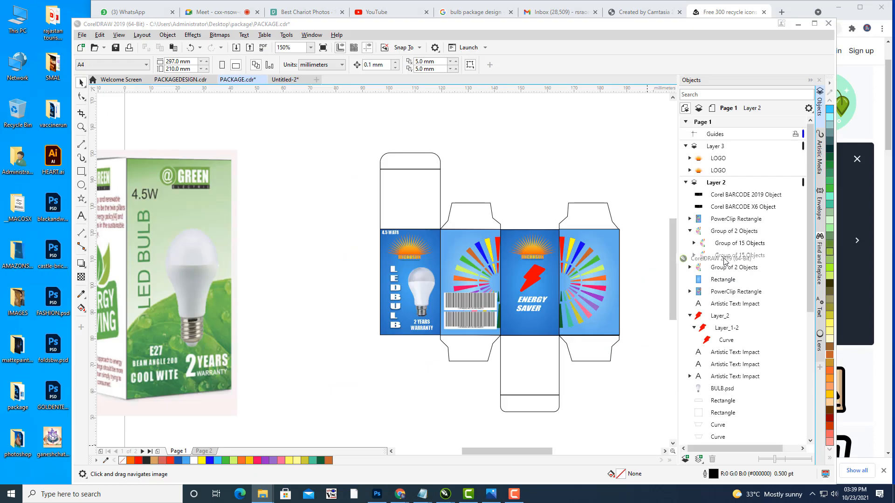
{"action": "left_click", "coordinate": [453, 225]}
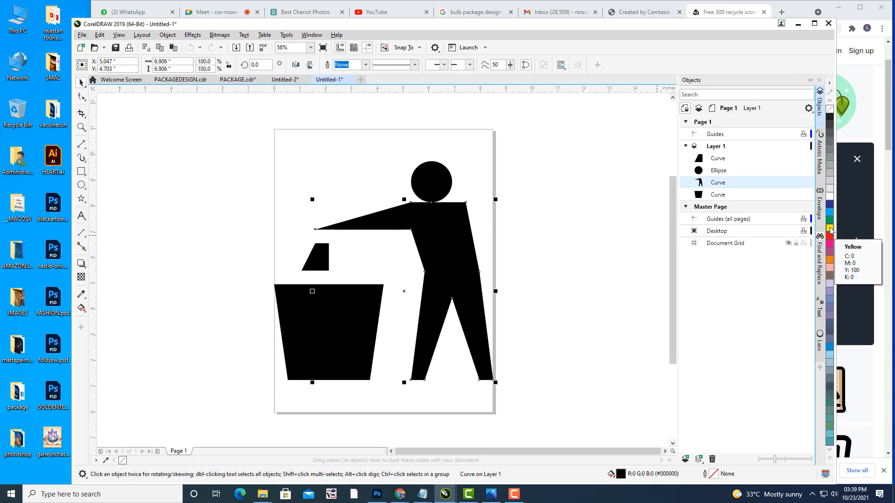
Step: Fill the figure's body, head, trash piece and bin shape yellow
{"action": "left_click", "coordinate": [830, 228]}
{"action": "left_click", "coordinate": [437, 181]}
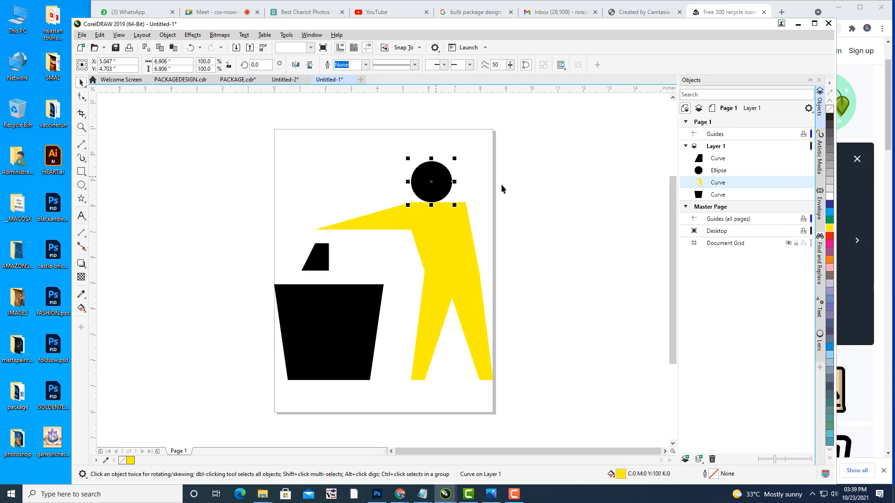
{"action": "left_click", "coordinate": [829, 228]}
{"action": "left_click", "coordinate": [317, 256]}
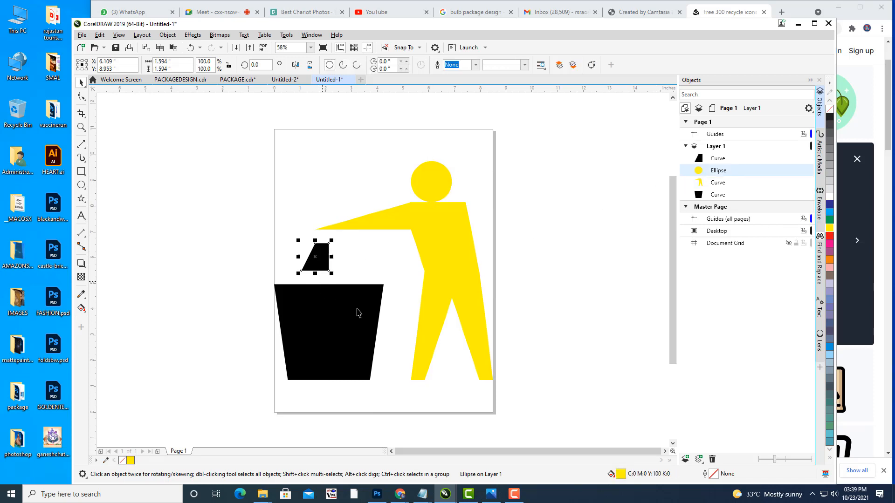
{"action": "left_click", "coordinate": [830, 228]}
{"action": "left_click", "coordinate": [353, 315]}
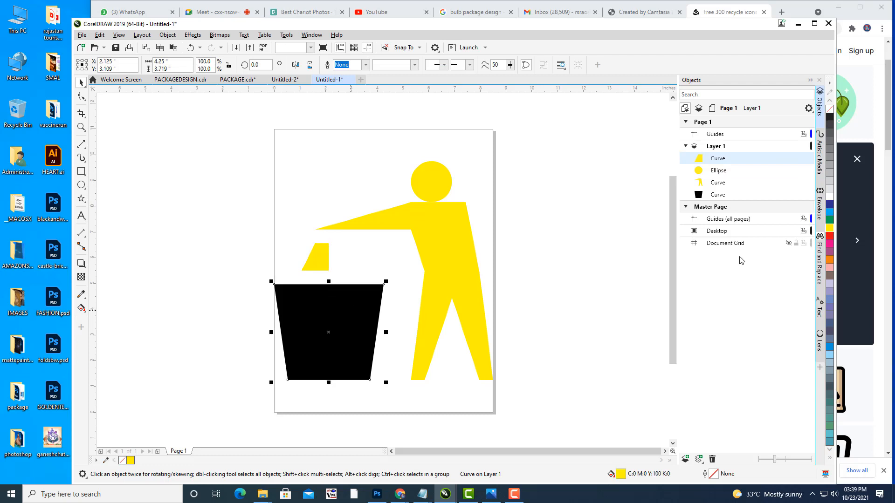
{"action": "left_click", "coordinate": [829, 228]}
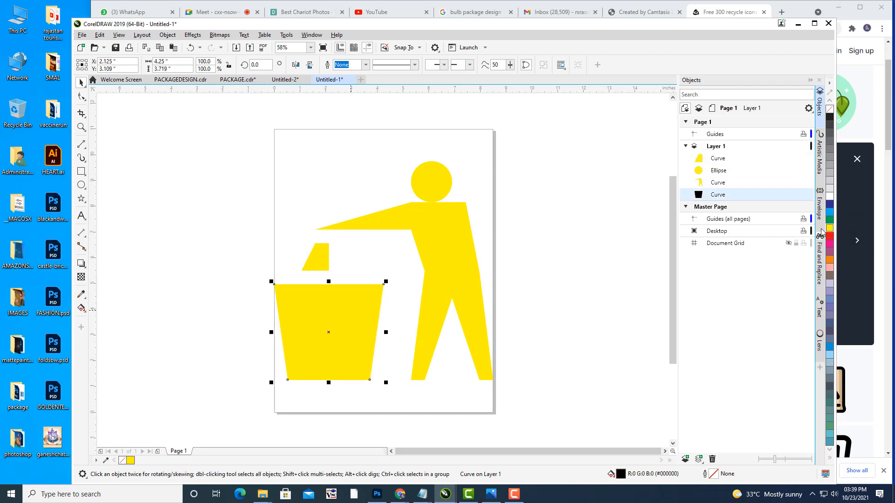
Step: Weld the four yellow parts into one curve and cut it from the page
{"action": "left_click", "coordinate": [720, 159]}
{"action": "left_click", "coordinate": [732, 196], "text": "shift"}
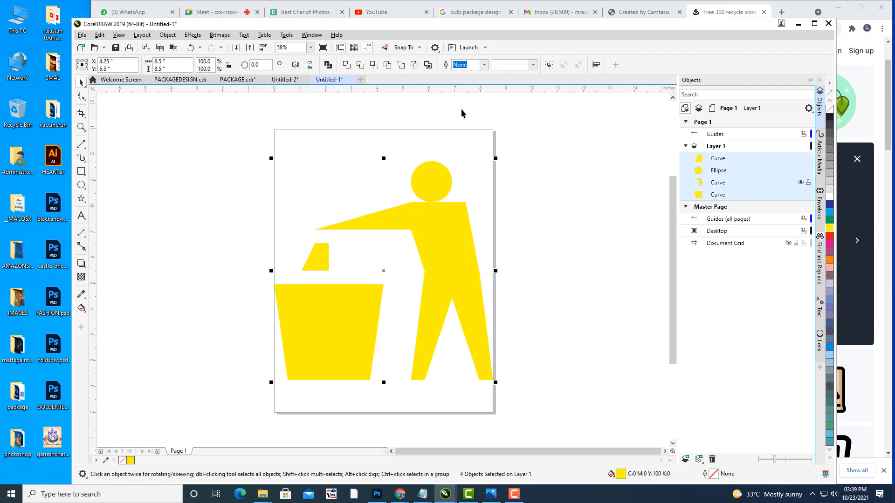
{"action": "left_click", "coordinate": [346, 67]}
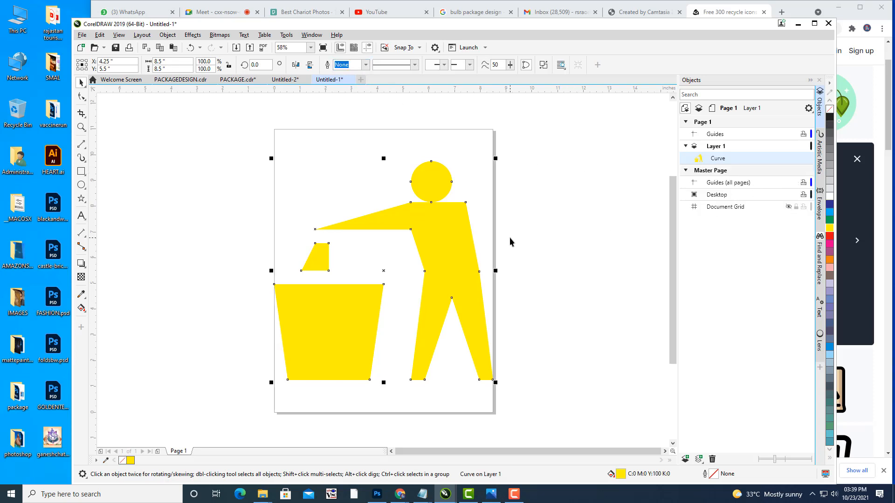
{"action": "key", "text": "ctrl+x"}
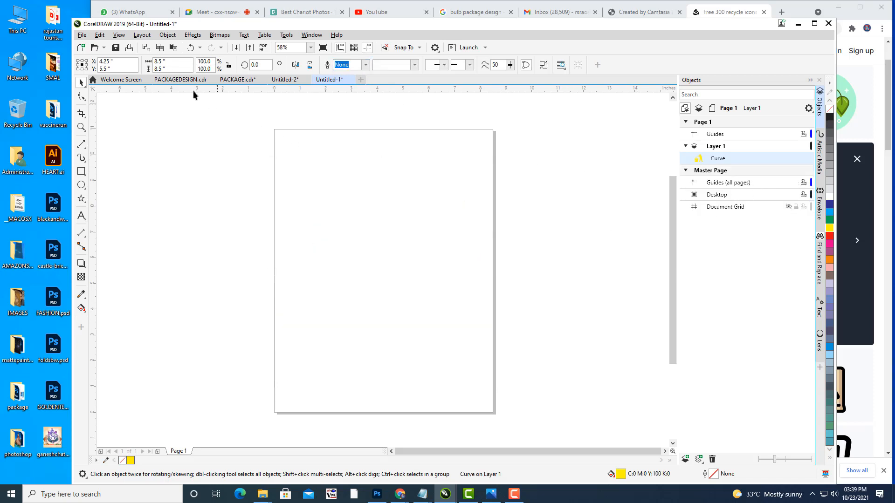
Step: Paste the yellow figure into PACKAGE.cdr and shrink it to about a tenth
{"action": "left_click", "coordinate": [227, 80]}
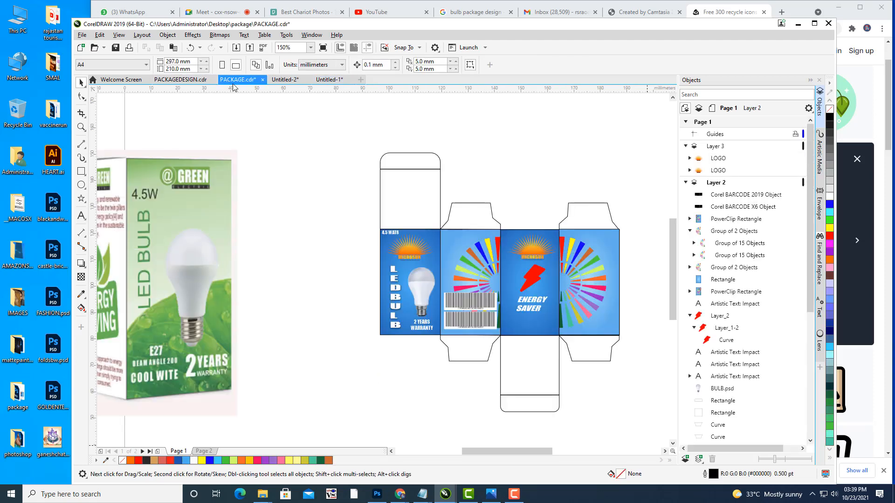
{"action": "key", "text": "ctrl+v"}
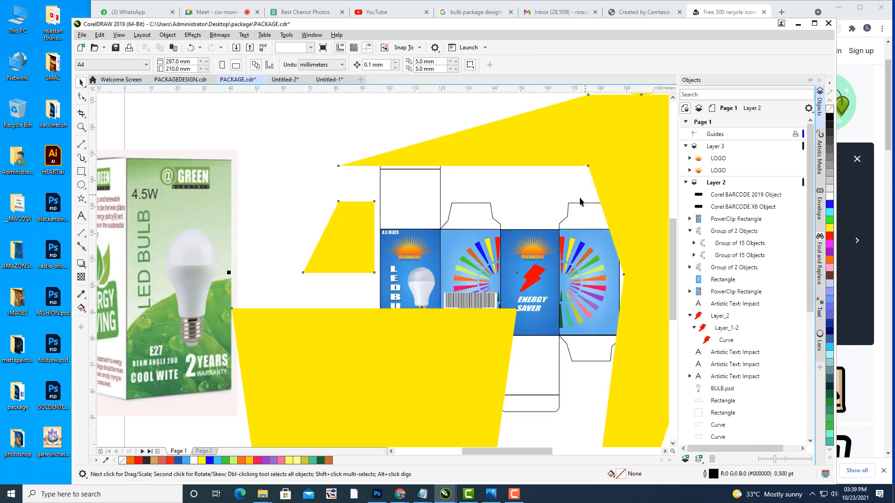
{"action": "scroll", "coordinate": [508, 171], "scroll_direction": "down", "scroll_amount": 3}
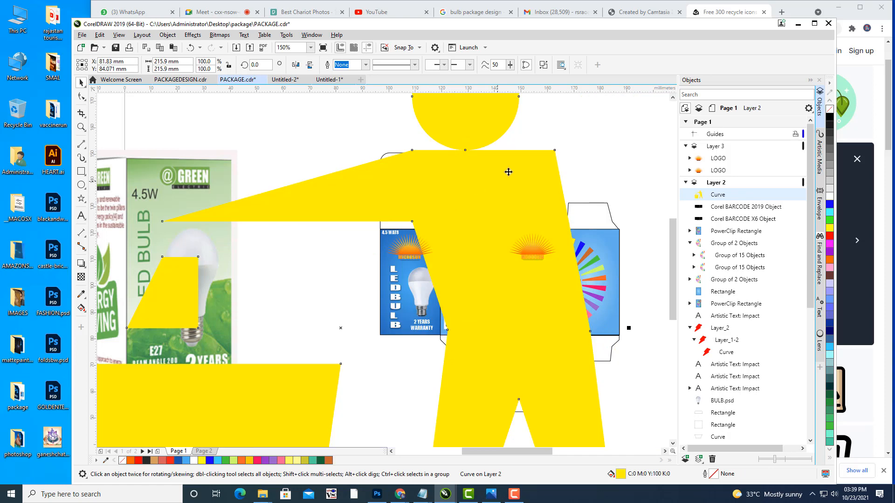
{"action": "left_click_drag", "start_coordinate": [572, 104], "coordinate": [453, 225]}
Step: Place the small bin icon in the top-left corner of the barcode panel
{"action": "scroll", "coordinate": [454, 225], "scroll_direction": "up", "scroll_amount": 3}
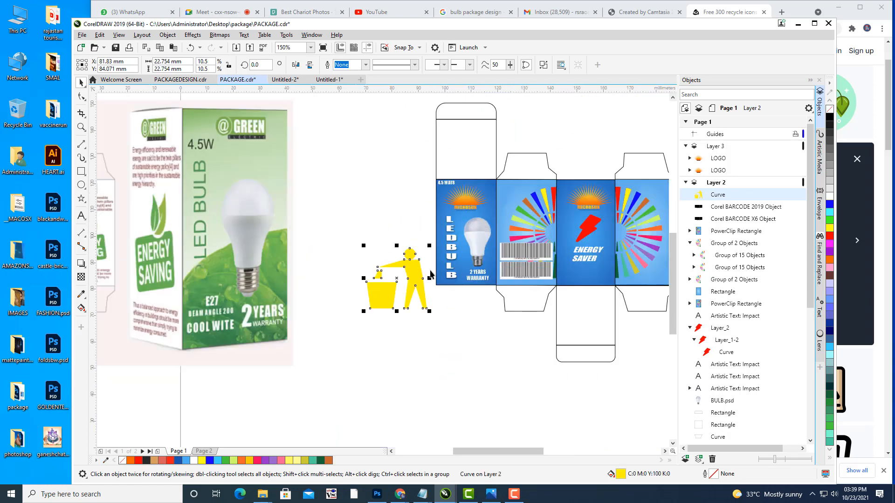
{"action": "left_click_drag", "start_coordinate": [415, 270], "coordinate": [531, 197]}
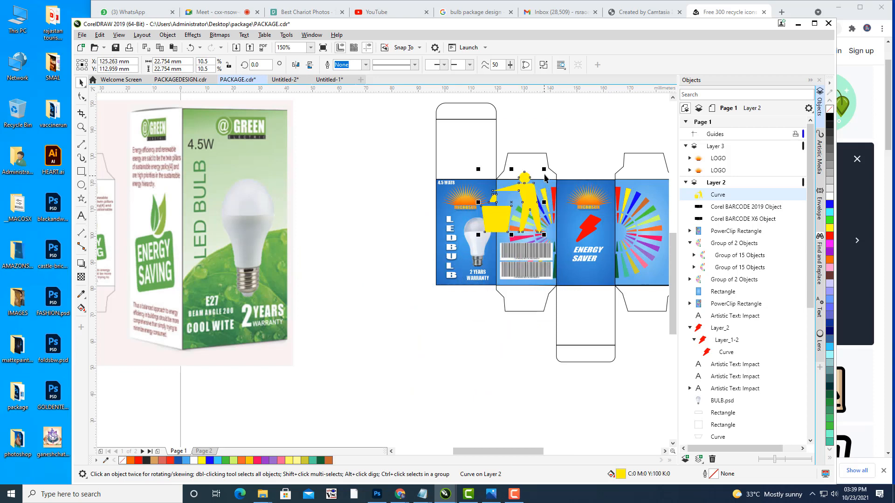
{"action": "scroll", "coordinate": [545, 177], "scroll_direction": "up", "scroll_amount": 3}
{"action": "left_click_drag", "start_coordinate": [501, 201], "coordinate": [474, 204]}
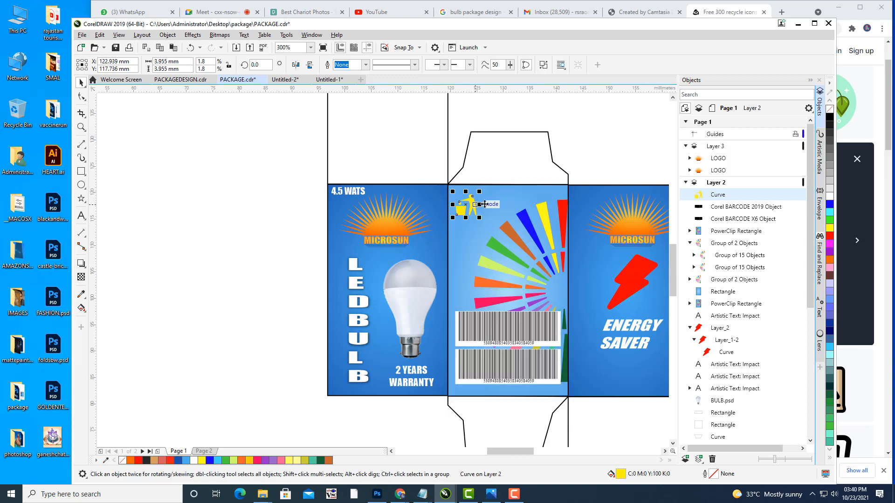
{"action": "left_click", "coordinate": [597, 137]}
{"action": "left_click_drag", "start_coordinate": [597, 137], "coordinate": [479, 146]}
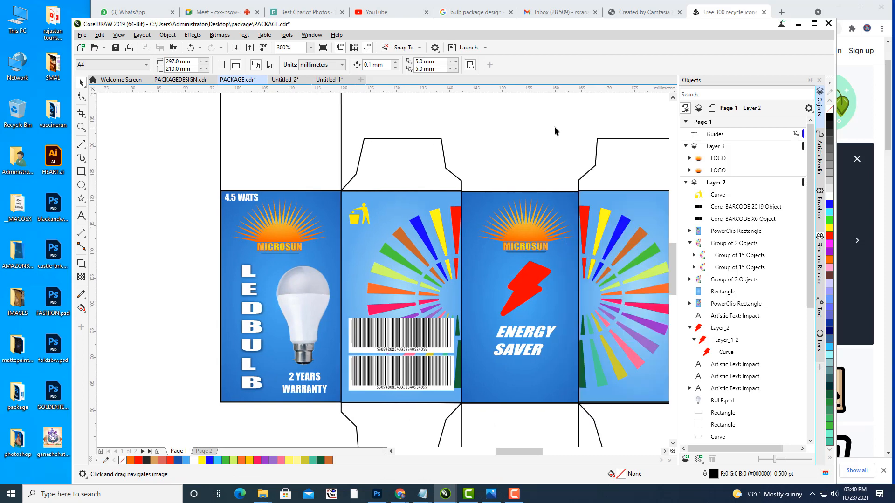
{"action": "left_click_drag", "start_coordinate": [555, 127], "coordinate": [521, 122]}
{"action": "left_click_drag", "start_coordinate": [537, 211], "coordinate": [572, 175]}
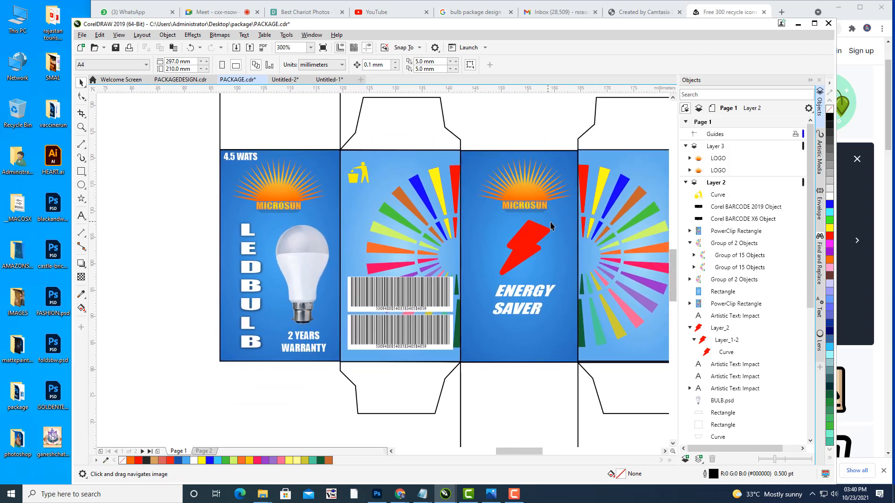
{"action": "scroll", "coordinate": [550, 226], "scroll_direction": "down", "scroll_amount": 5}
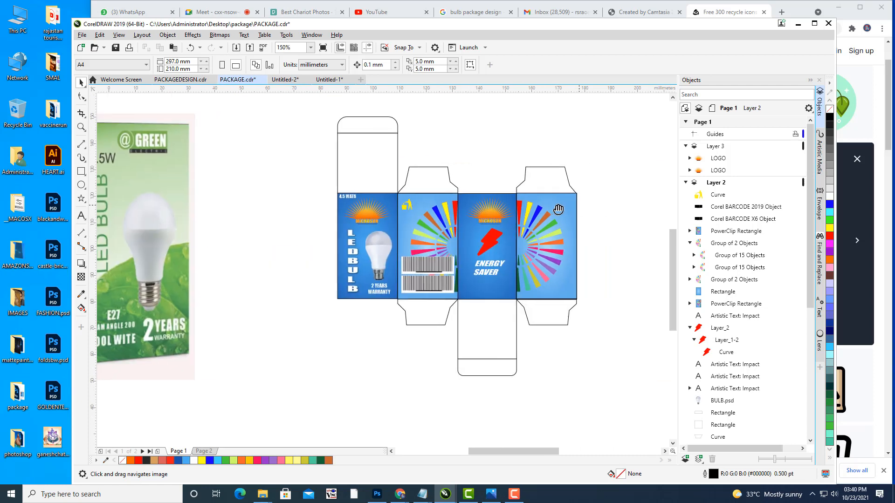
{"action": "left_click_drag", "start_coordinate": [558, 210], "coordinate": [541, 211]}
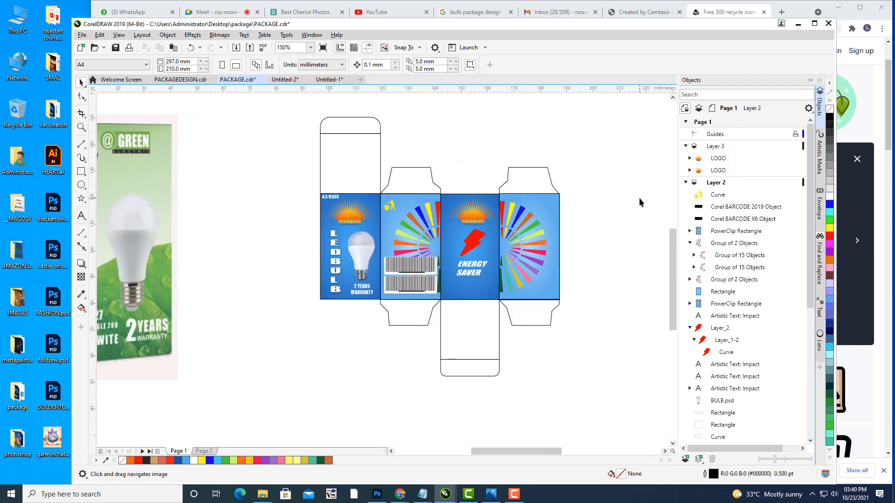
{"action": "left_click_drag", "start_coordinate": [465, 304], "coordinate": [545, 318]}
{"action": "scroll", "coordinate": [462, 253], "scroll_direction": "up", "scroll_amount": 1}
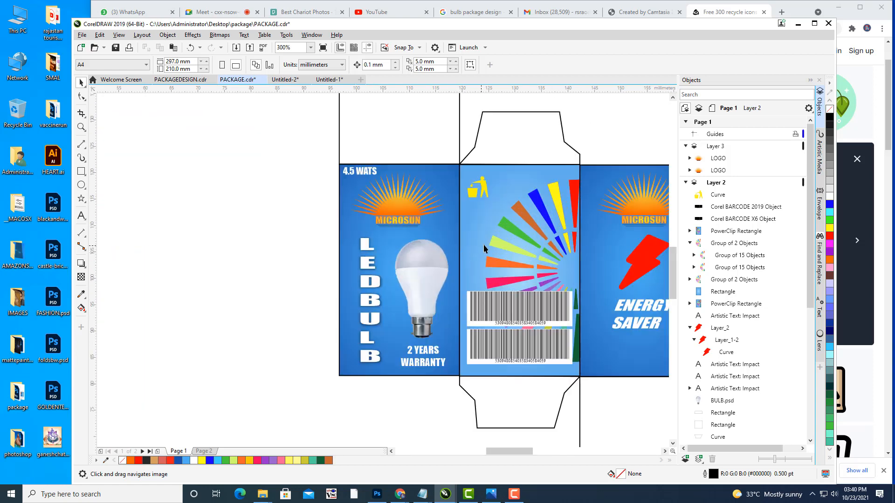
{"action": "left_click_drag", "start_coordinate": [497, 244], "coordinate": [421, 249]}
{"action": "scroll", "coordinate": [474, 238], "scroll_direction": "down", "scroll_amount": 1}
{"action": "left_click_drag", "start_coordinate": [475, 238], "coordinate": [580, 245]}
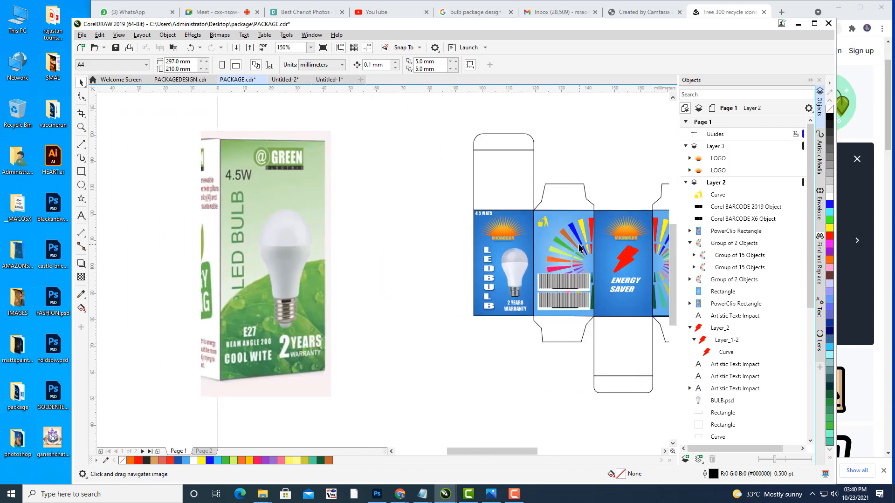
{"action": "left_click_drag", "start_coordinate": [292, 272], "coordinate": [129, 234]}
{"action": "left_click_drag", "start_coordinate": [409, 274], "coordinate": [442, 325]}
{"action": "scroll", "coordinate": [384, 264], "scroll_direction": "up", "scroll_amount": 1}
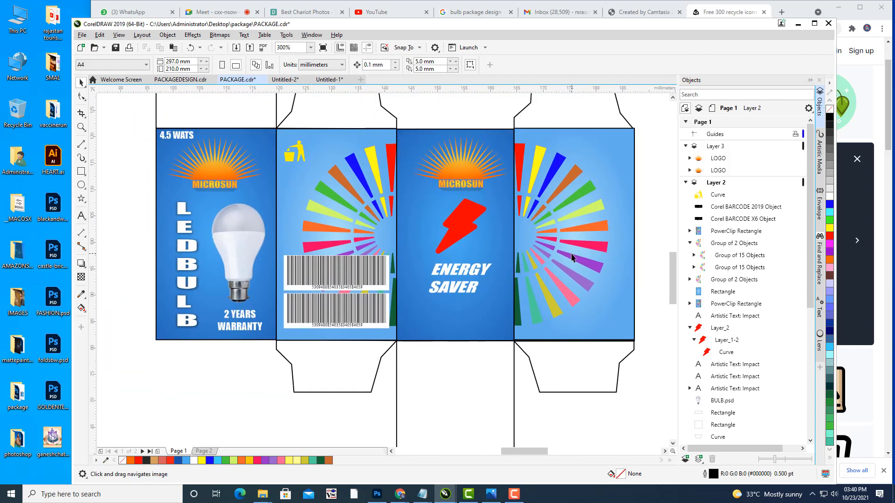
{"action": "left_click_drag", "start_coordinate": [550, 243], "coordinate": [489, 233]}
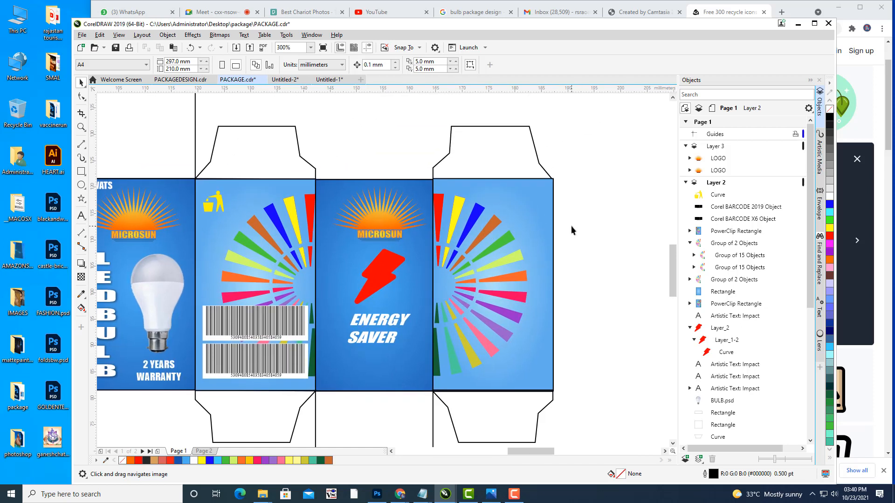
Step: Type the text 'MICROSUN PVT LTD' on the right panel
{"action": "left_click", "coordinate": [81, 215]}
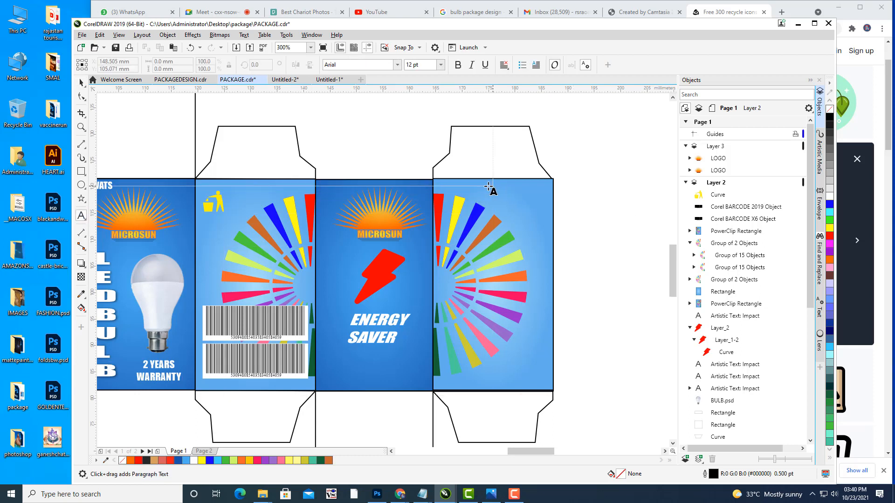
{"action": "left_click_drag", "start_coordinate": [480, 186], "coordinate": [549, 203]}
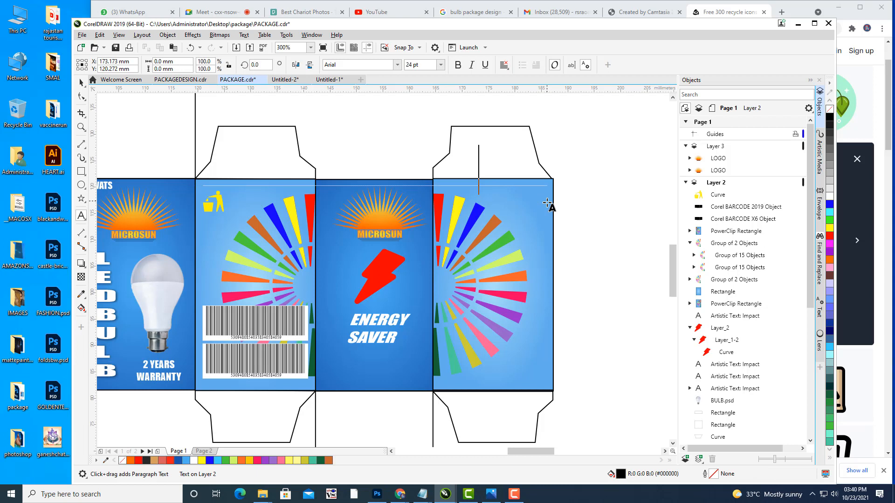
{"action": "left_click", "coordinate": [81, 83]}
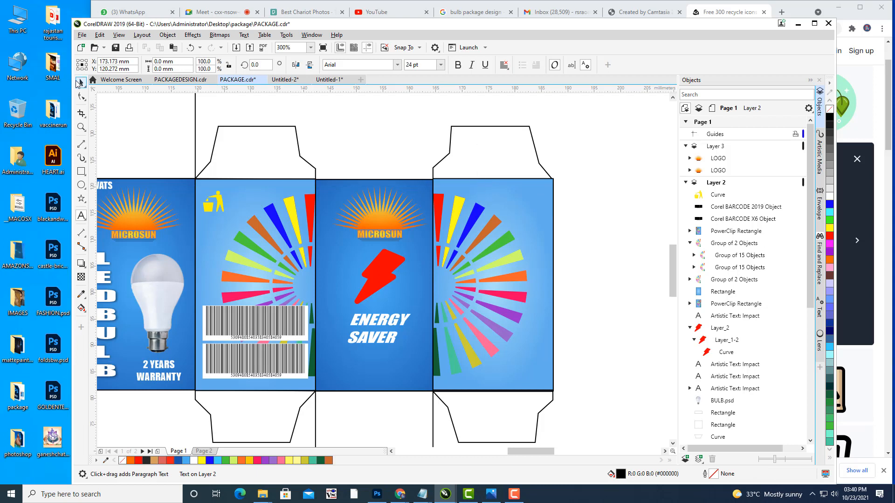
{"action": "left_click", "coordinate": [81, 216]}
{"action": "left_click", "coordinate": [495, 200]}
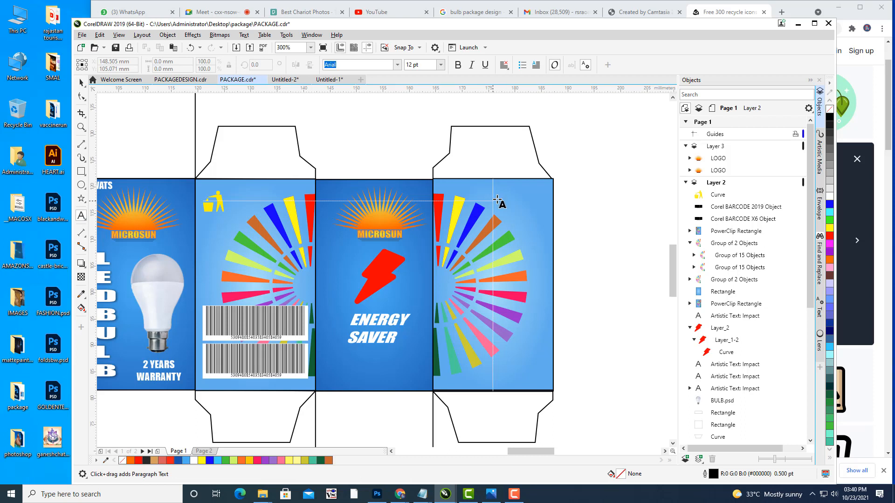
{"action": "type", "text": "M"}
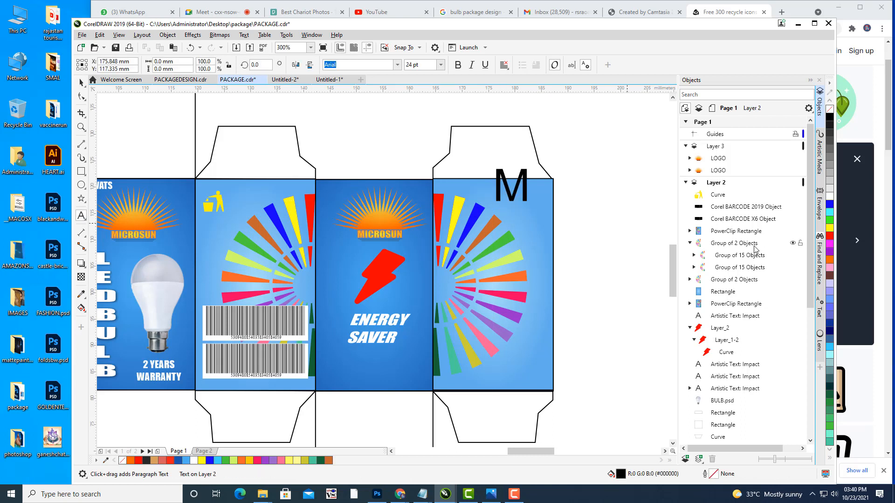
{"action": "type", "text": "ICROSO"}
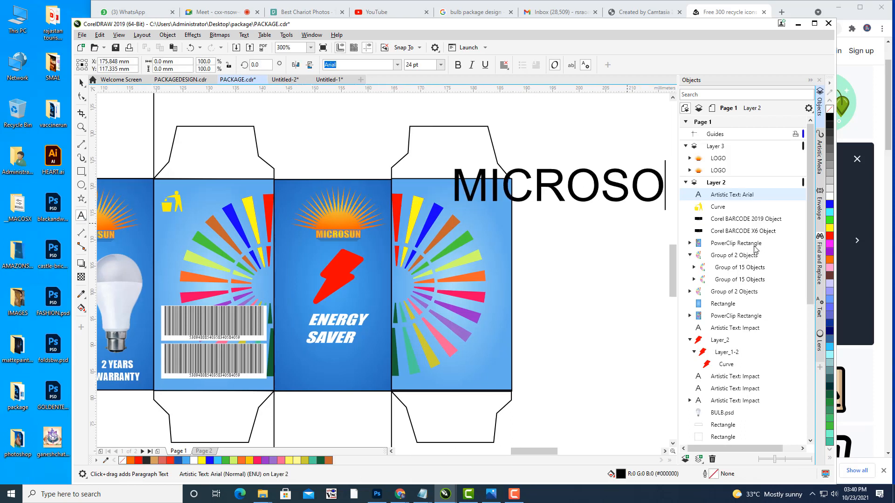
{"action": "key", "text": "BackSpace"}
{"action": "type", "text": "UN PVT L"}
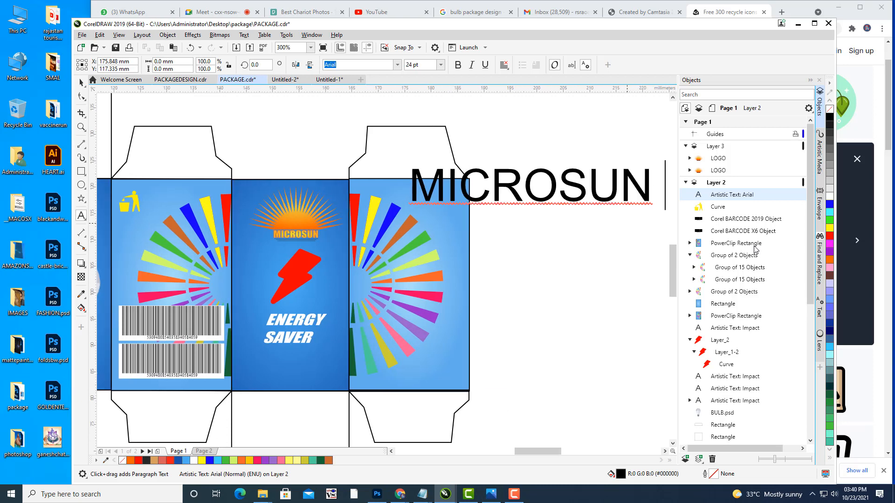
{"action": "type", "text": "T"}
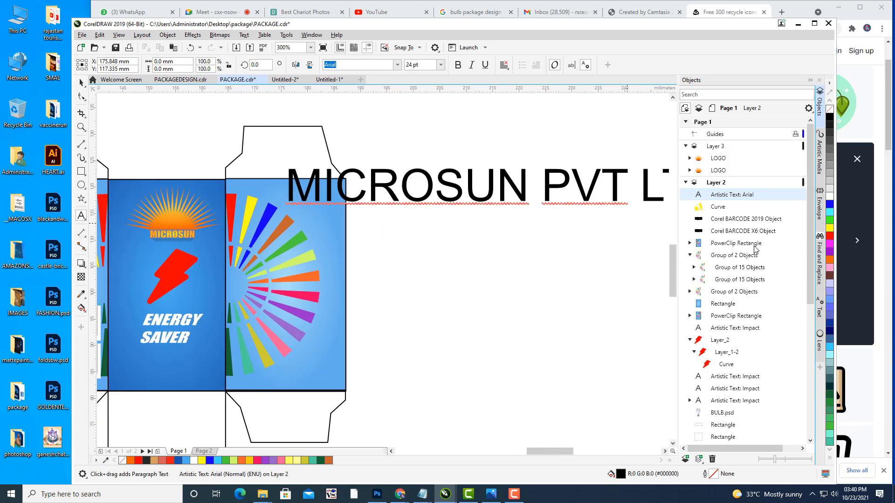
{"action": "type", "text": "D"}
Step: Move the MICROSUN PVT LTD text onto the package and shrink it to half width
{"action": "left_click_drag", "start_coordinate": [499, 320], "coordinate": [561, 352]}
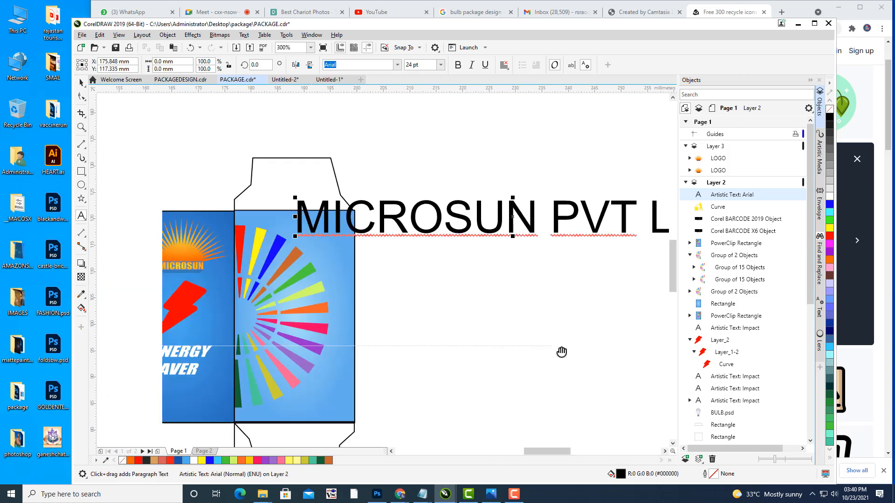
{"action": "left_click", "coordinate": [81, 82]}
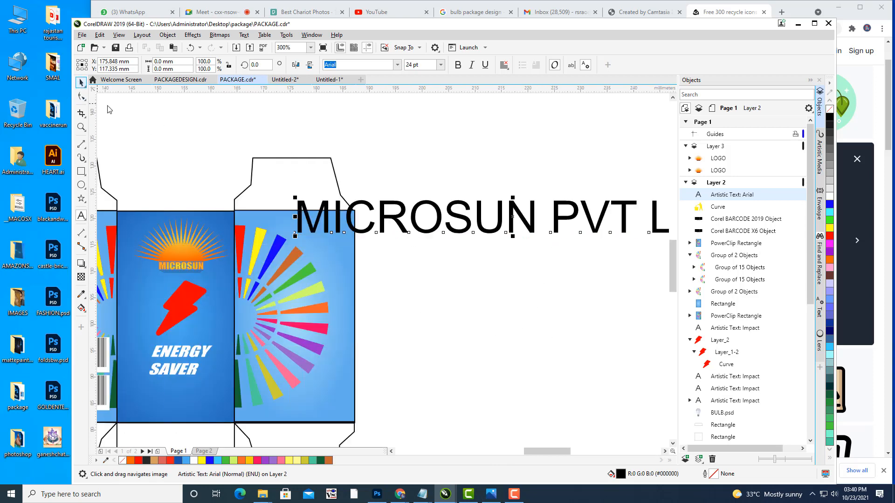
{"action": "key", "text": "F3"}
{"action": "left_click_drag", "start_coordinate": [465, 226], "coordinate": [415, 299]}
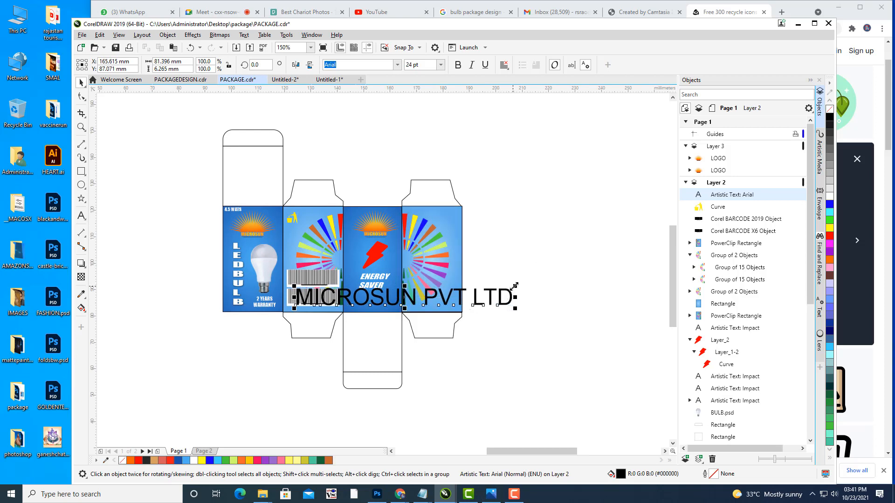
{"action": "left_click_drag", "start_coordinate": [517, 285], "coordinate": [457, 283]}
{"action": "scroll", "coordinate": [470, 300], "scroll_direction": "up", "scroll_amount": 2}
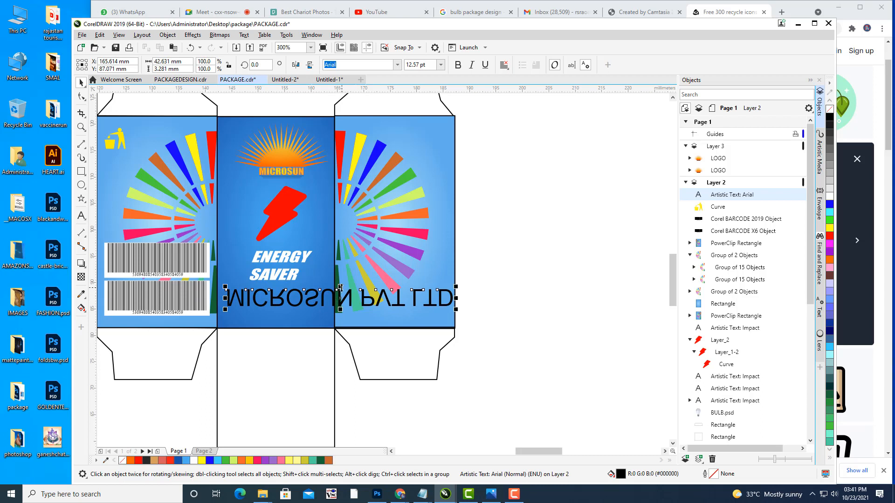
Step: Flip the company name upright, set its font to Impact and colour it white
{"action": "left_click_drag", "start_coordinate": [340, 287], "coordinate": [452, 309]}
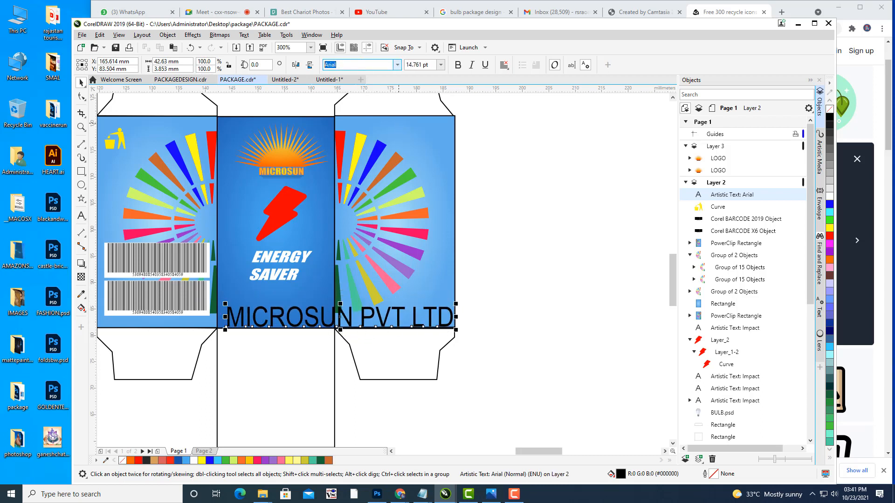
{"action": "type", "text": "Impact"}
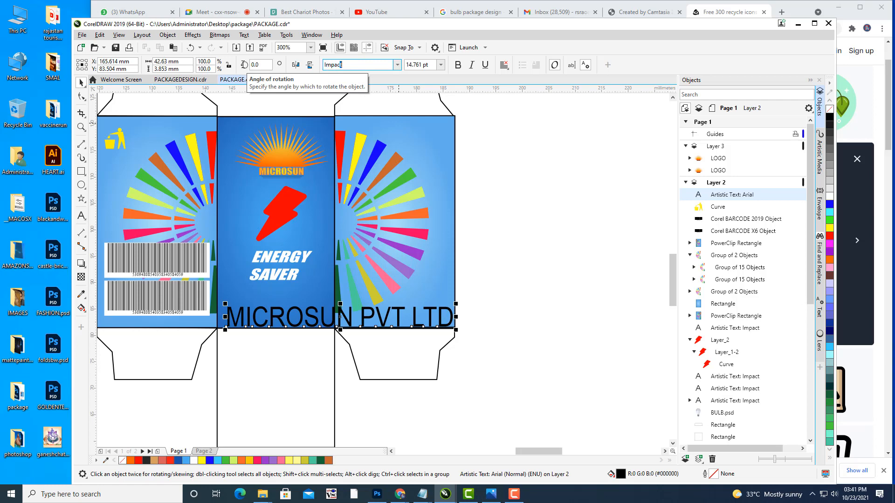
{"action": "key", "text": "Return"}
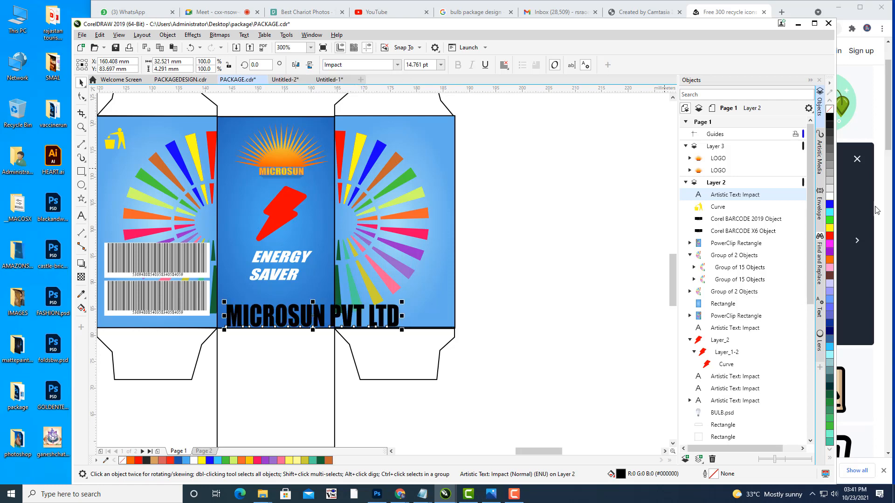
{"action": "left_click", "coordinate": [829, 197]}
Step: Scale the company name to about half size at the right panel's bottom
{"action": "scroll", "coordinate": [535, 302], "scroll_direction": "left", "scroll_amount": 3}
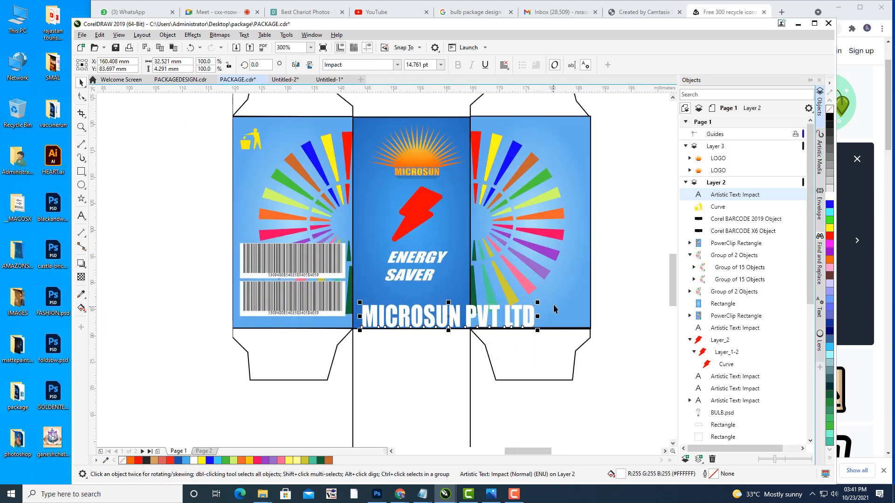
{"action": "left_click_drag", "start_coordinate": [540, 303], "coordinate": [561, 298]}
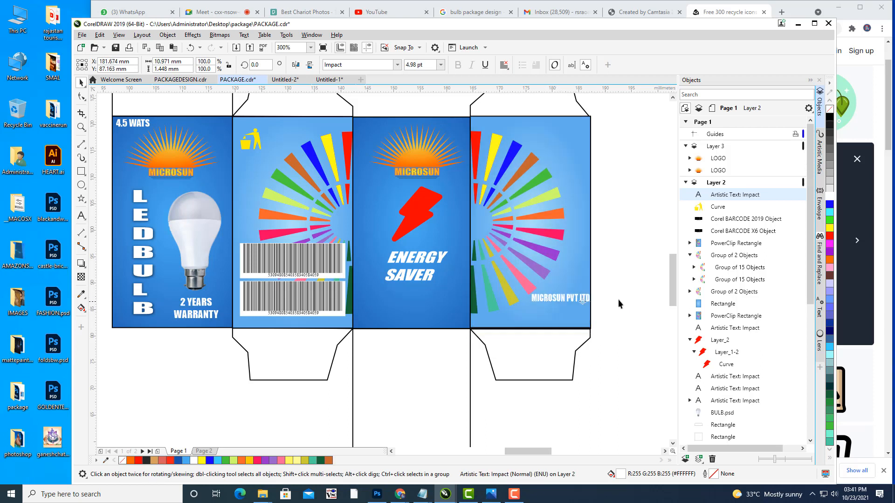
{"action": "left_click", "coordinate": [619, 298]}
{"action": "left_click", "coordinate": [575, 298]}
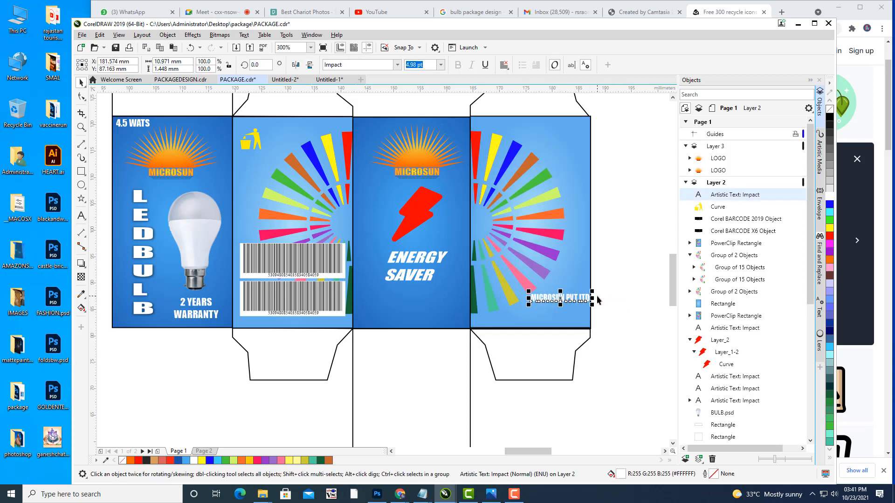
{"action": "left_click", "coordinate": [647, 292]}
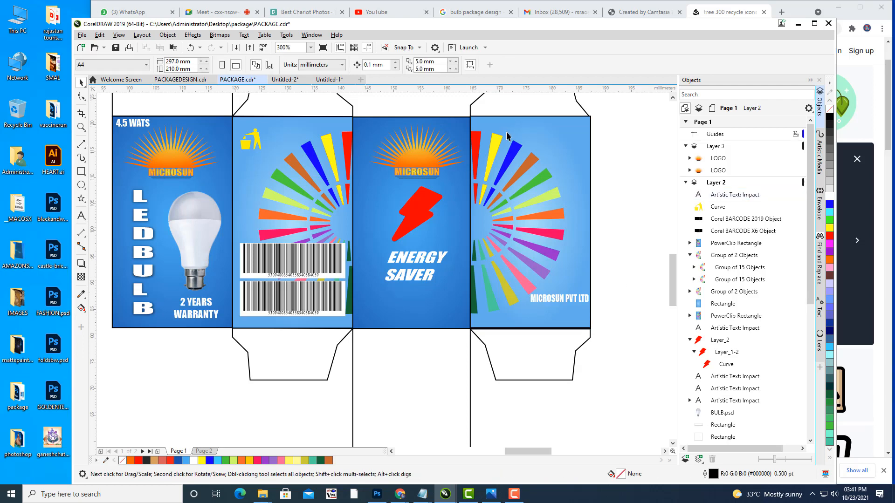
{"action": "left_click_drag", "start_coordinate": [537, 256], "coordinate": [469, 246]}
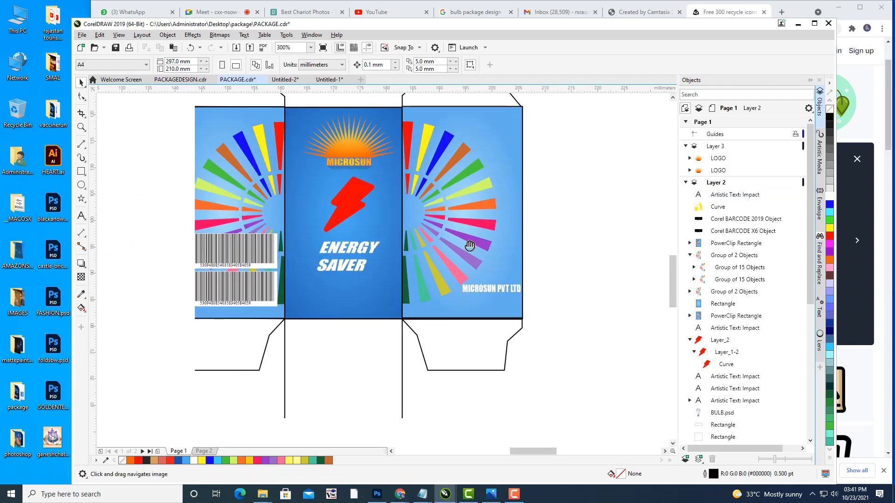
Step: Draw a rectangle beneath the company name and round its corners
{"action": "left_click", "coordinate": [81, 171]}
{"action": "scroll", "coordinate": [430, 264], "scroll_direction": "up", "scroll_amount": 2}
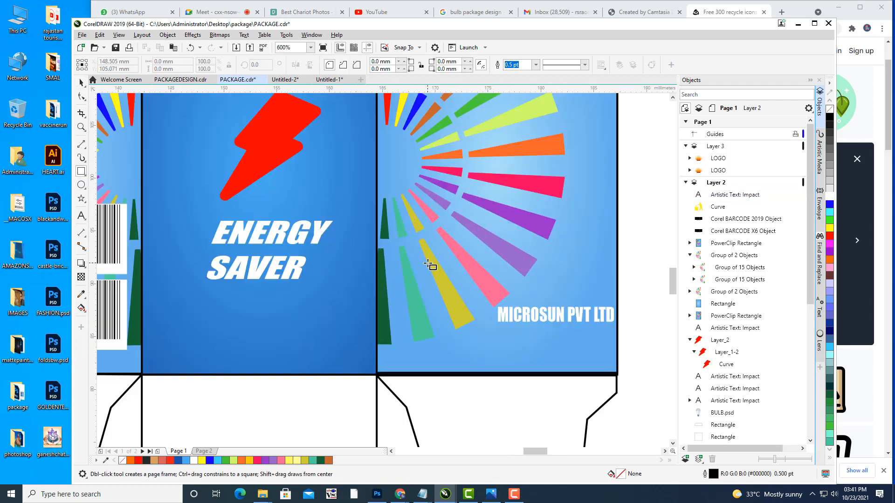
{"action": "left_click_drag", "start_coordinate": [566, 297], "coordinate": [504, 256]}
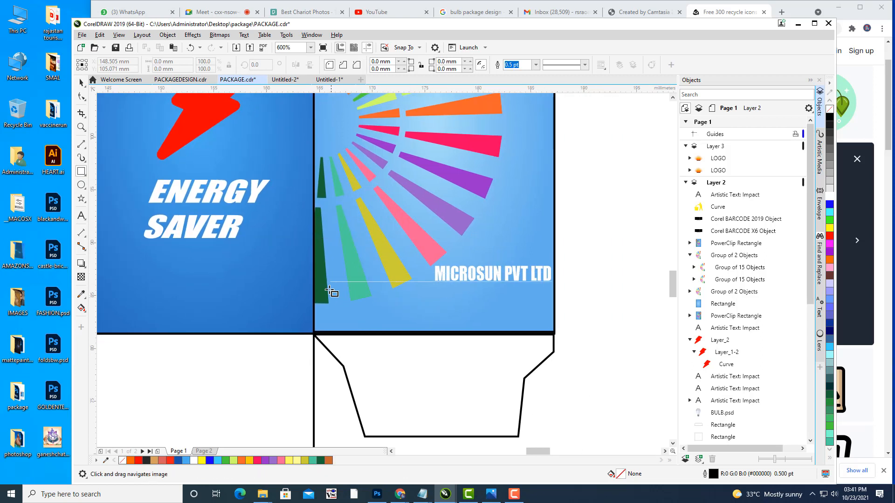
{"action": "left_click_drag", "start_coordinate": [328, 286], "coordinate": [547, 330]}
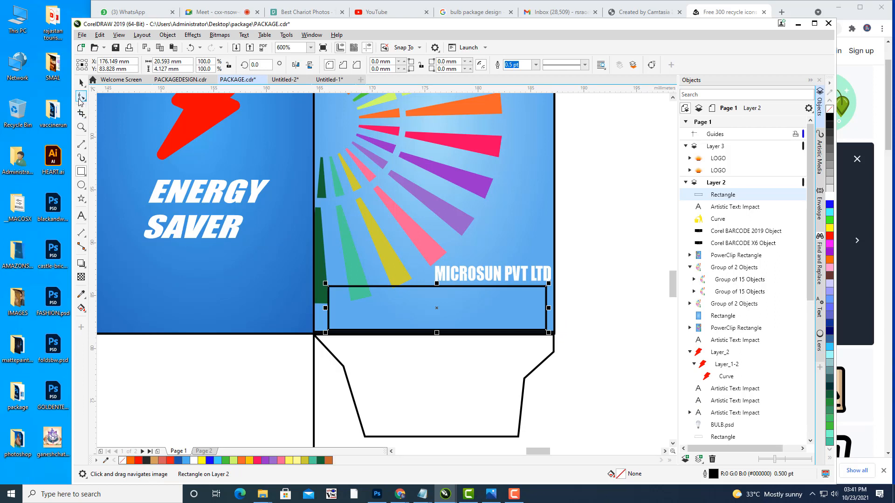
{"action": "left_click", "coordinate": [81, 96]}
{"action": "left_click_drag", "start_coordinate": [326, 288], "coordinate": [347, 288]}
{"action": "left_click", "coordinate": [84, 86]}
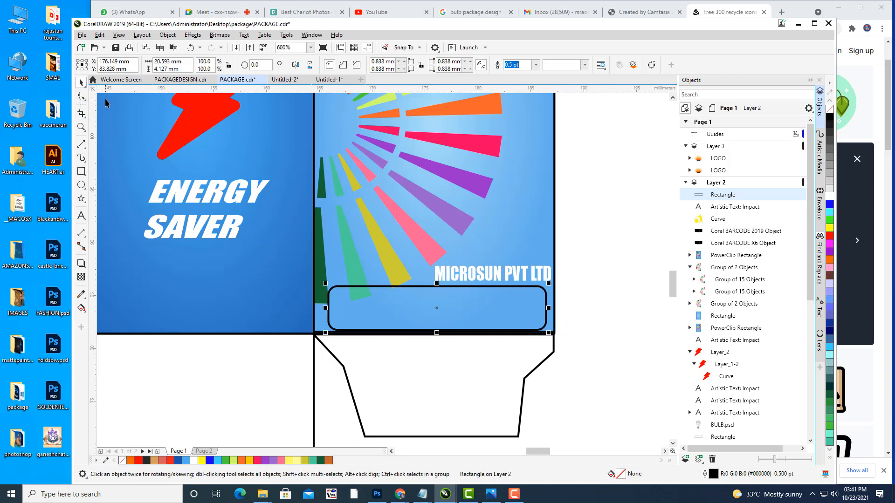
{"action": "key", "text": "Up"}
{"action": "key", "text": "Up"}
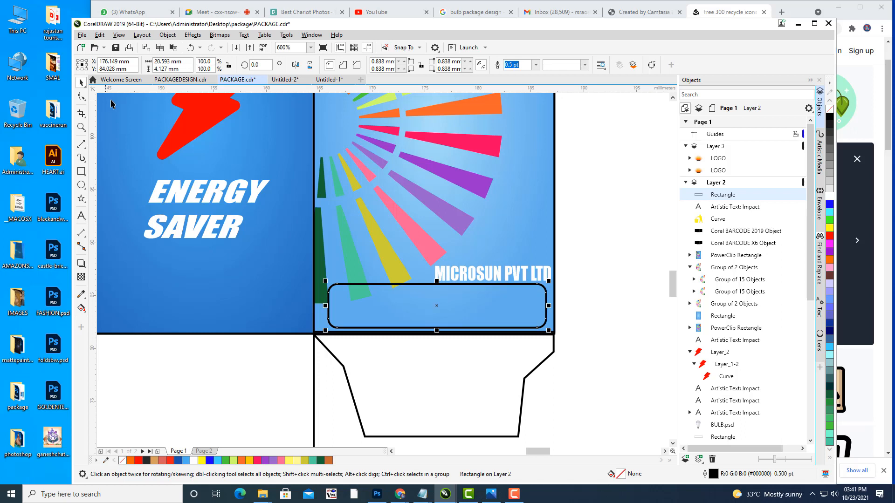
Step: Nudge MICROSUN PVT LTD up and left above the bar and colour it yellow
{"action": "left_click", "coordinate": [461, 265]}
{"action": "key", "text": "Up"}
{"action": "key", "text": "Up"}
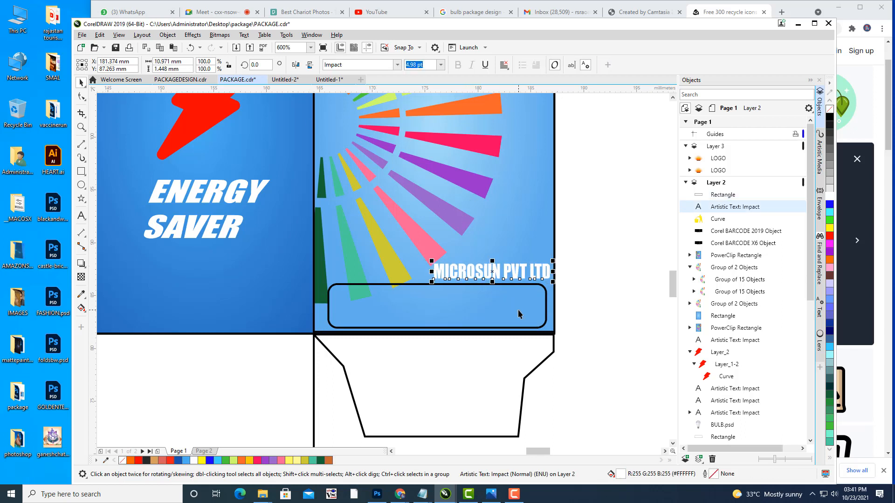
{"action": "key", "text": "Up"}
{"action": "key", "text": "Left"}
{"action": "key", "text": "Left"}
{"action": "key", "text": "Left"}
{"action": "key", "text": "Left"}
{"action": "key", "text": "Left"}
{"action": "key", "text": "Left"}
{"action": "key", "text": "Left"}
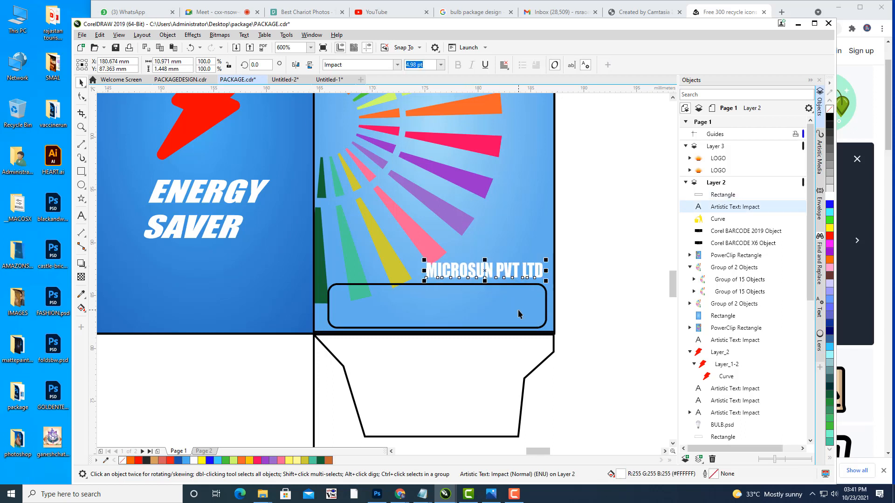
{"action": "key", "text": "Up"}
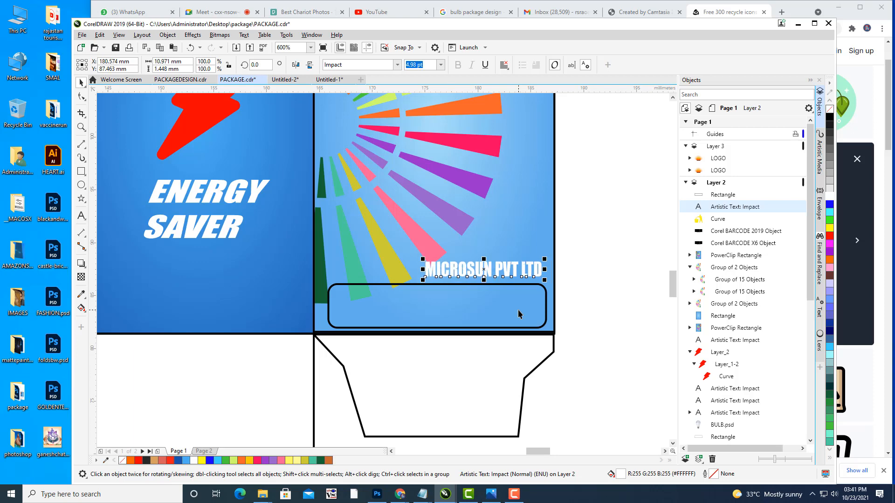
{"action": "key", "text": "Left"}
{"action": "key", "text": "Left"}
{"action": "key", "text": "Up"}
{"action": "left_click", "coordinate": [830, 228]}
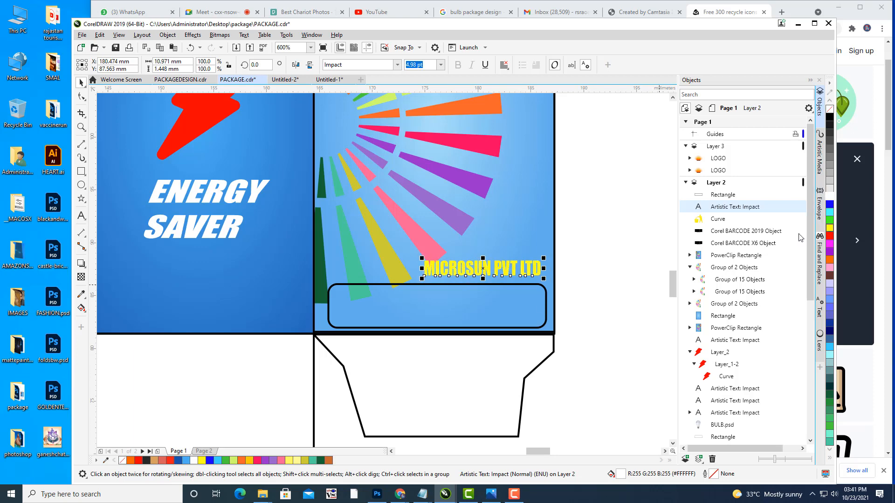
{"action": "left_click", "coordinate": [600, 246]}
{"action": "scroll", "coordinate": [548, 193], "scroll_direction": "down", "scroll_amount": 2}
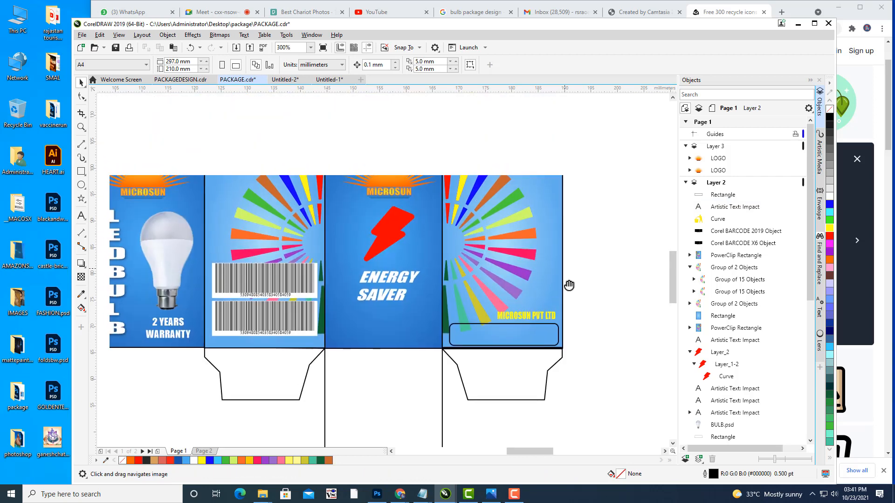
{"action": "scroll", "coordinate": [606, 280], "scroll_direction": "down", "scroll_amount": 2}
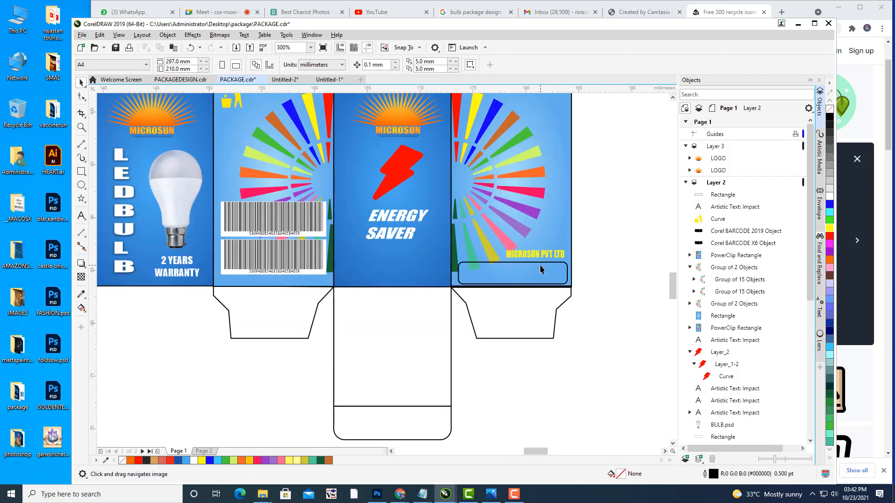
{"action": "scroll", "coordinate": [539, 264], "scroll_direction": "up", "scroll_amount": 2}
Step: Fill the rounded rectangle below MICROSUN PVT LTD with orange
{"action": "left_click", "coordinate": [491, 259]}
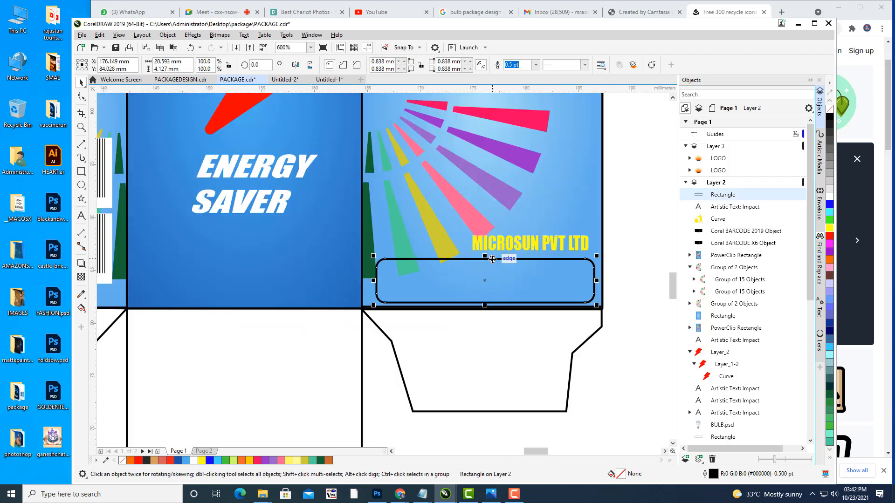
{"action": "left_click", "coordinate": [829, 261]}
{"action": "left_click", "coordinate": [636, 166]}
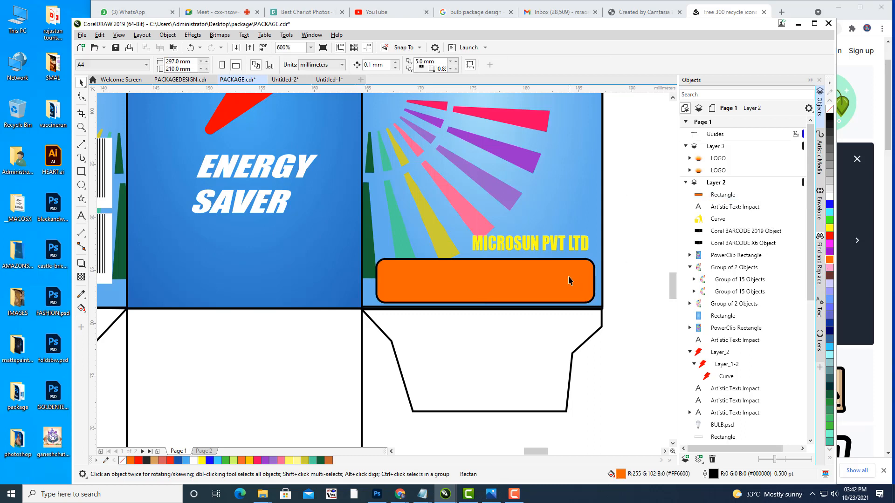
{"action": "left_click", "coordinate": [569, 276]}
{"action": "left_click_drag", "start_coordinate": [608, 183], "coordinate": [607, 211]}
Step: Set the orange bar's outline width to None
{"action": "left_click", "coordinate": [536, 65]}
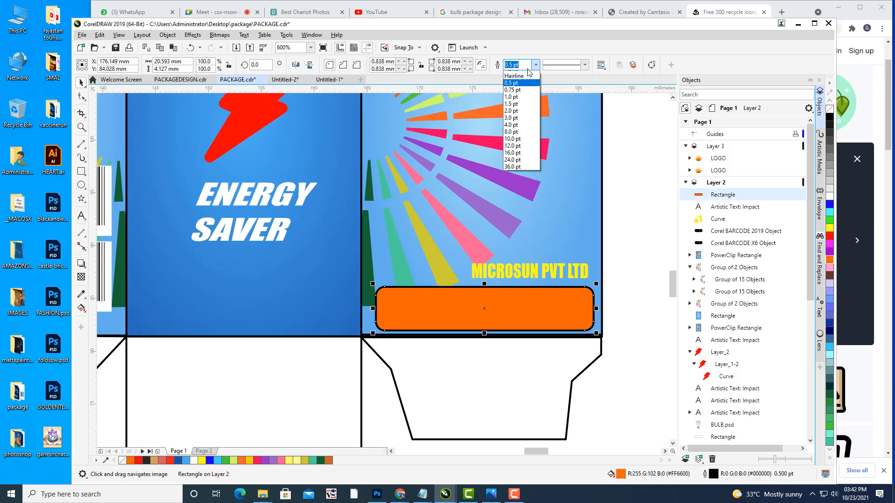
{"action": "left_click", "coordinate": [516, 72]}
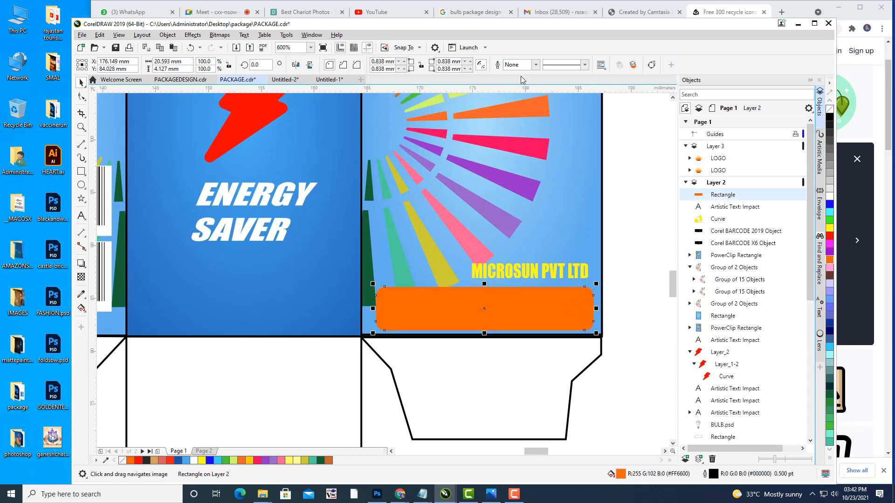
{"action": "left_click", "coordinate": [640, 168]}
{"action": "left_click_drag", "start_coordinate": [607, 202], "coordinate": [621, 238]}
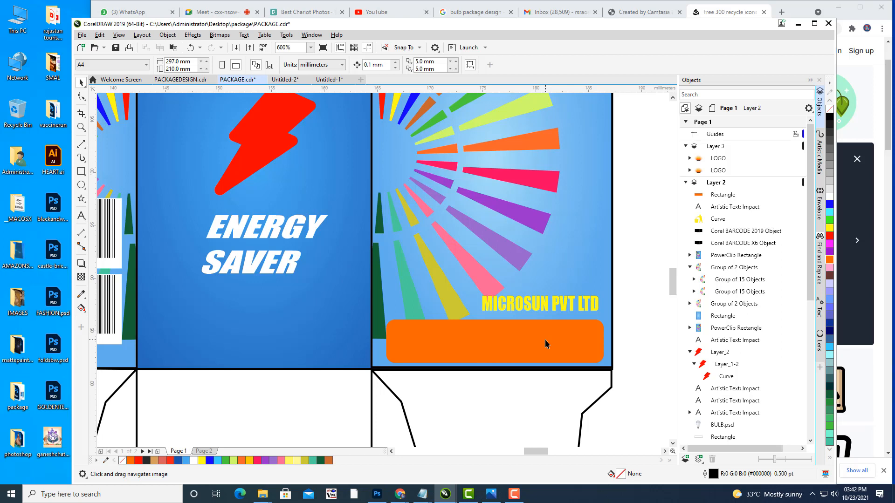
Step: Refill the orange rounded bar under MICROSUN PVT LTD with yellow
{"action": "left_click", "coordinate": [547, 344]}
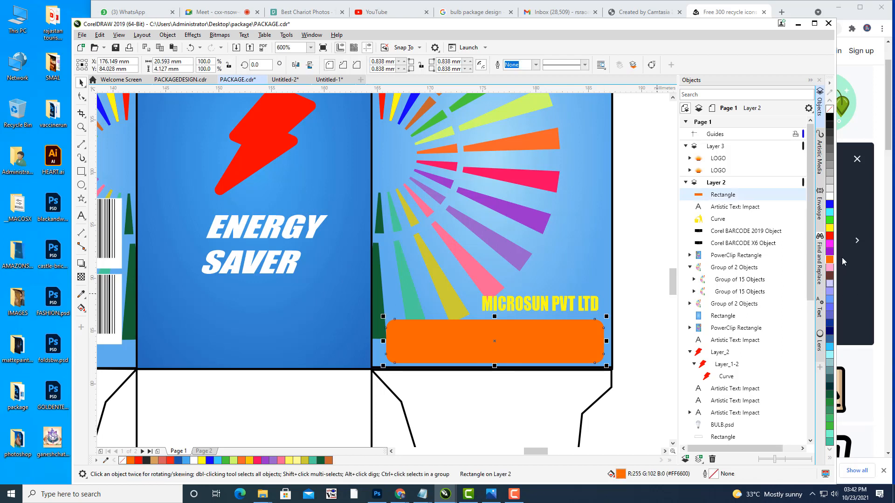
{"action": "left_click", "coordinate": [830, 229]}
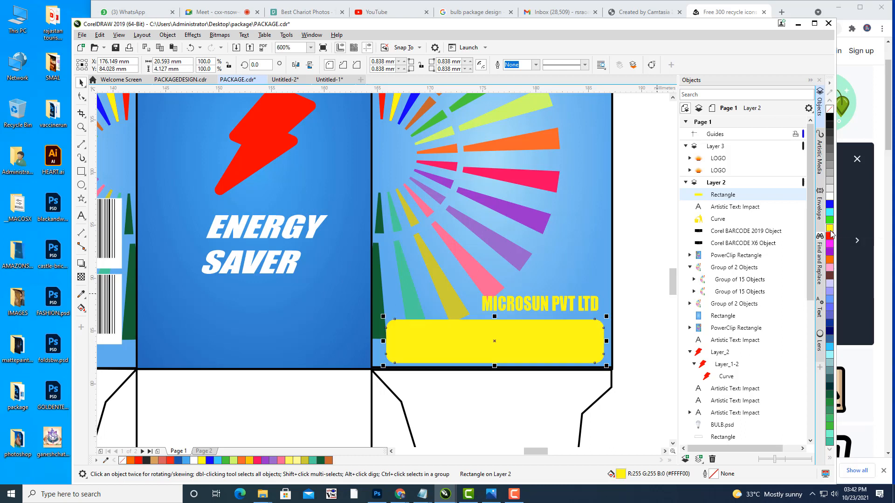
{"action": "left_click", "coordinate": [828, 263]}
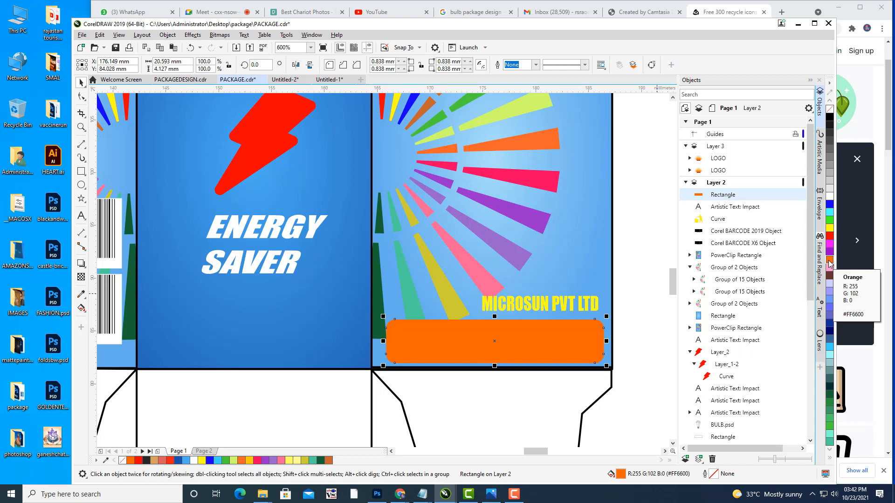
{"action": "left_click", "coordinate": [630, 396]}
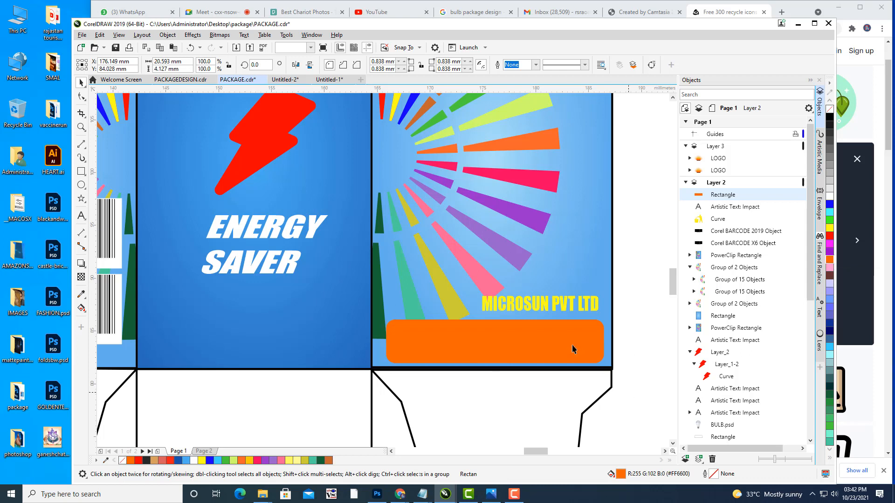
{"action": "left_click", "coordinate": [538, 332]}
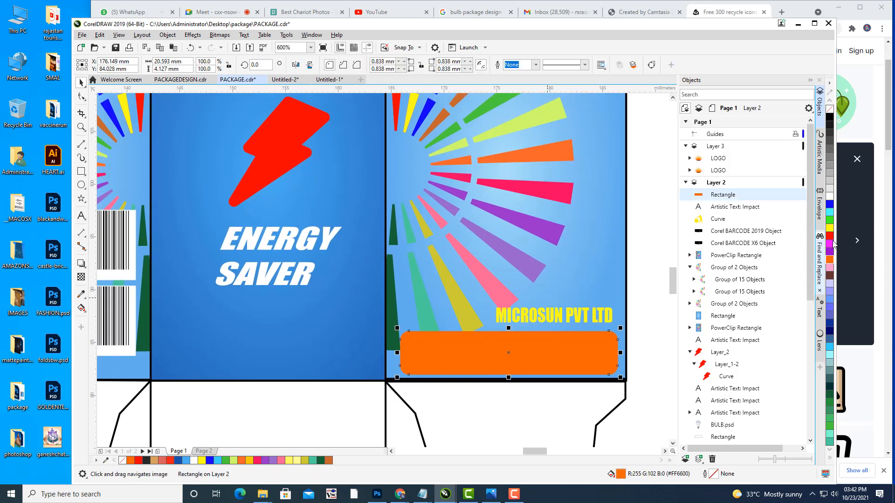
{"action": "left_click", "coordinate": [828, 227]}
{"action": "left_click_drag", "start_coordinate": [471, 280], "coordinate": [478, 300]}
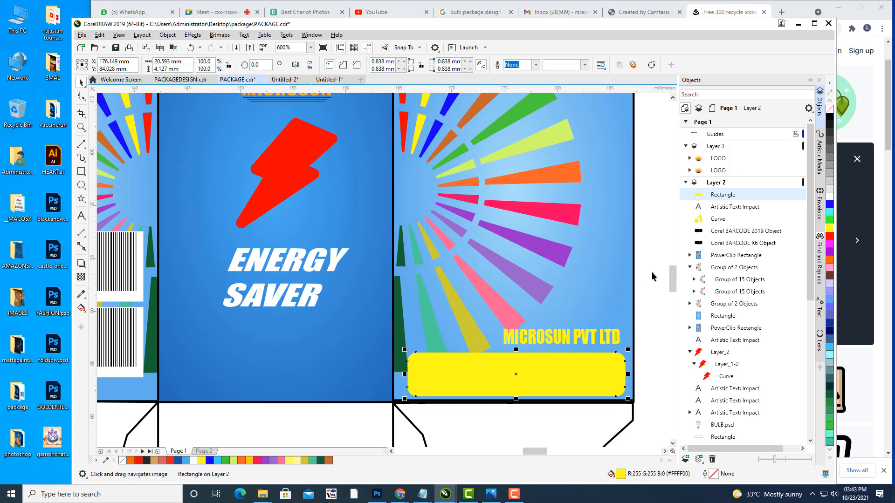
Step: Look over the browser's search results and meeting tab, then minimize Chrome
{"action": "left_click", "coordinate": [156, 12]}
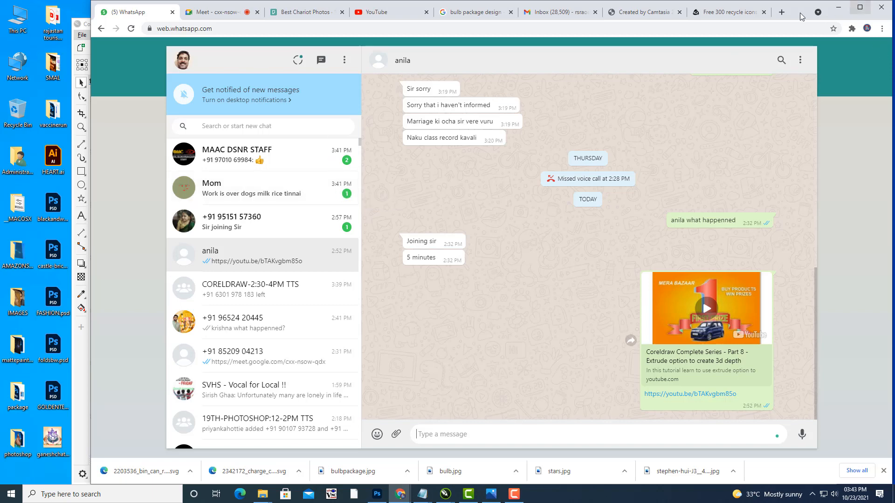
{"action": "left_click", "coordinate": [726, 13]}
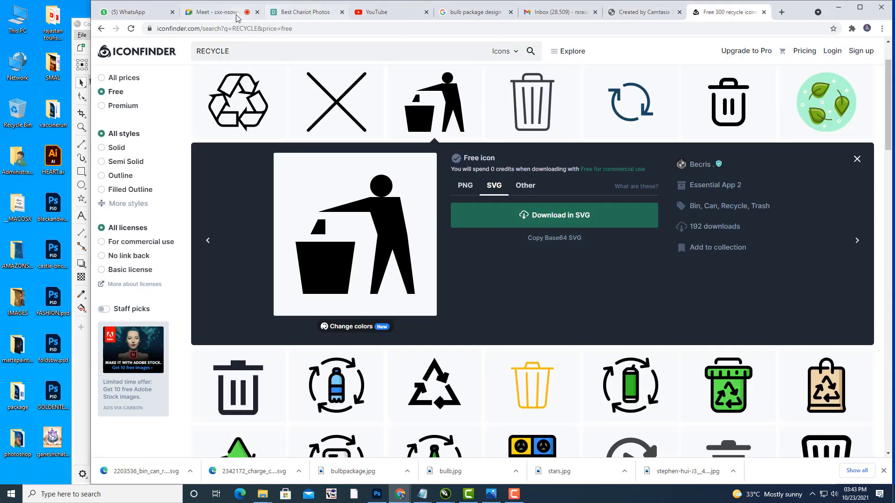
{"action": "left_click", "coordinate": [213, 12]}
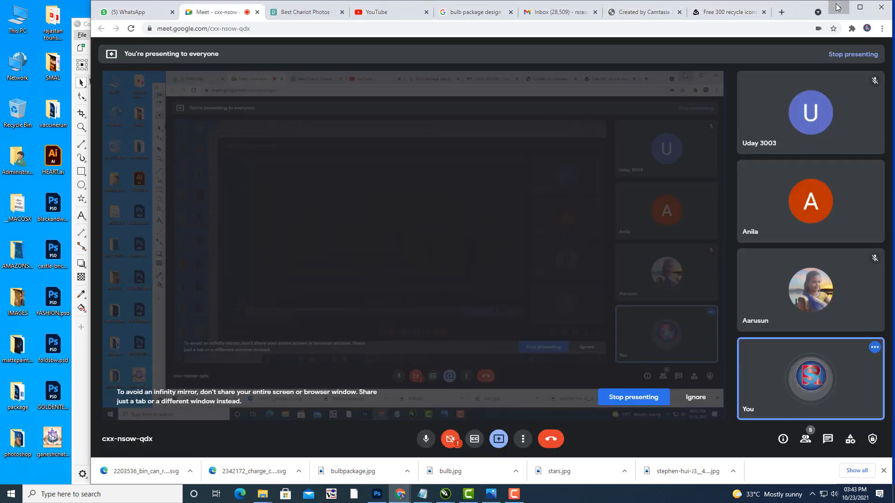
{"action": "left_click", "coordinate": [841, 9]}
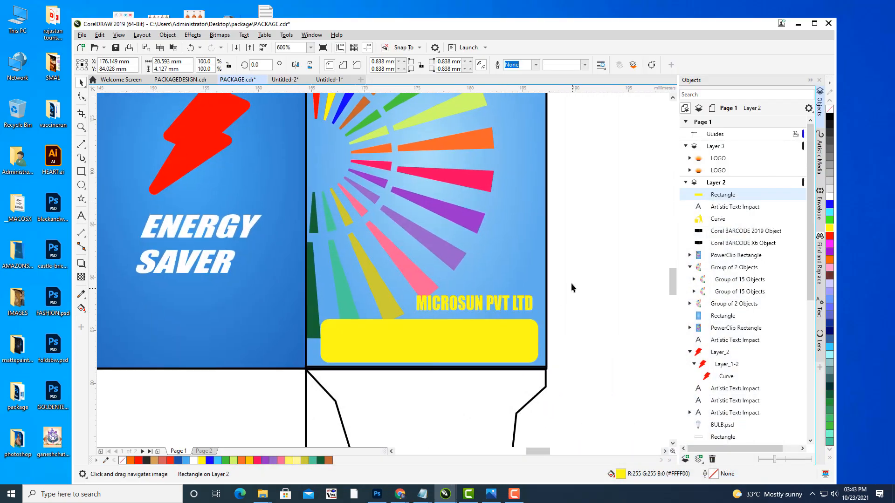
Step: Give the yellow bar a Hairline outline width
{"action": "left_click", "coordinate": [571, 283]}
{"action": "scroll", "coordinate": [578, 253], "scroll_direction": "down", "scroll_amount": 2}
{"action": "scroll", "coordinate": [602, 273], "scroll_direction": "up", "scroll_amount": 1}
{"action": "scroll", "coordinate": [460, 385], "scroll_direction": "down", "scroll_amount": 2}
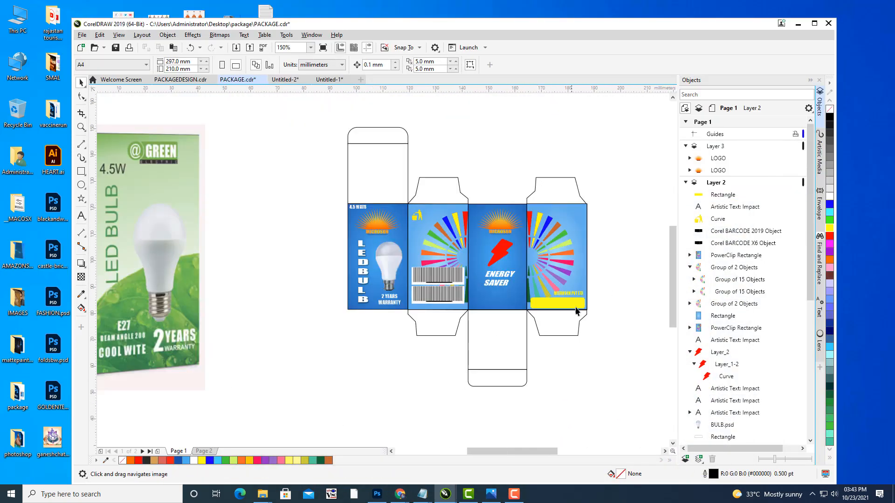
{"action": "scroll", "coordinate": [577, 296], "scroll_direction": "up", "scroll_amount": 3}
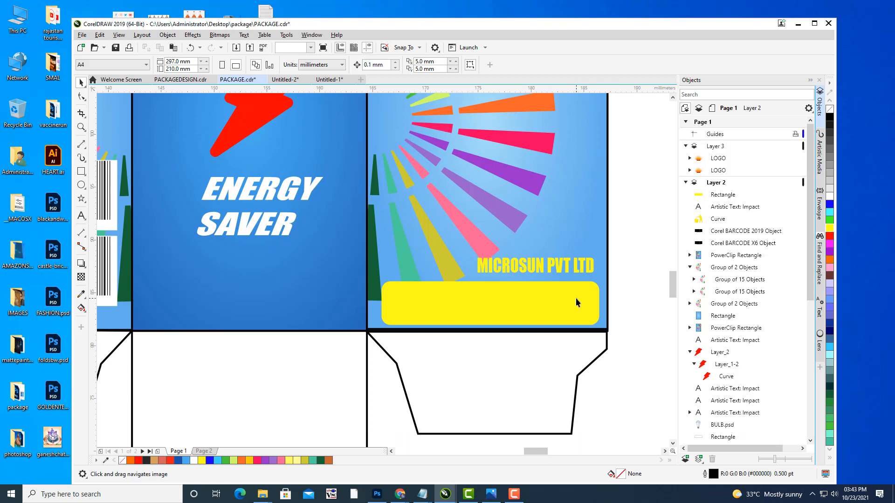
{"action": "left_click", "coordinate": [576, 302]}
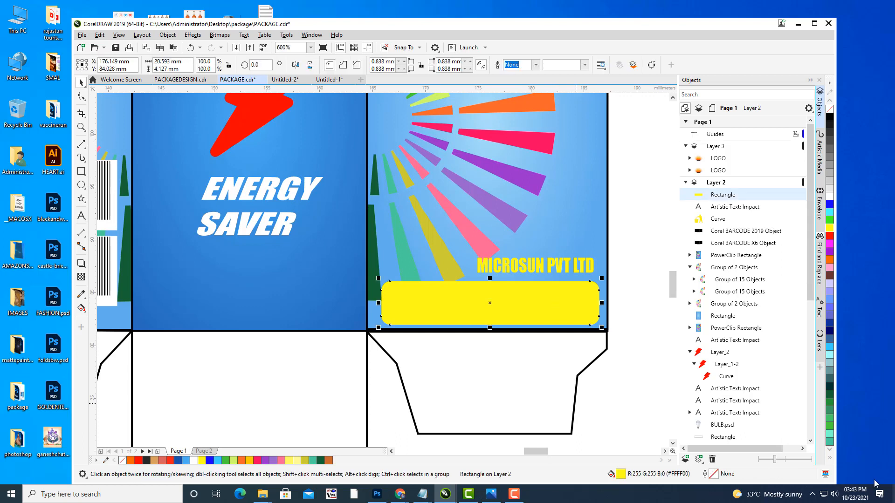
{"action": "left_click", "coordinate": [536, 65]}
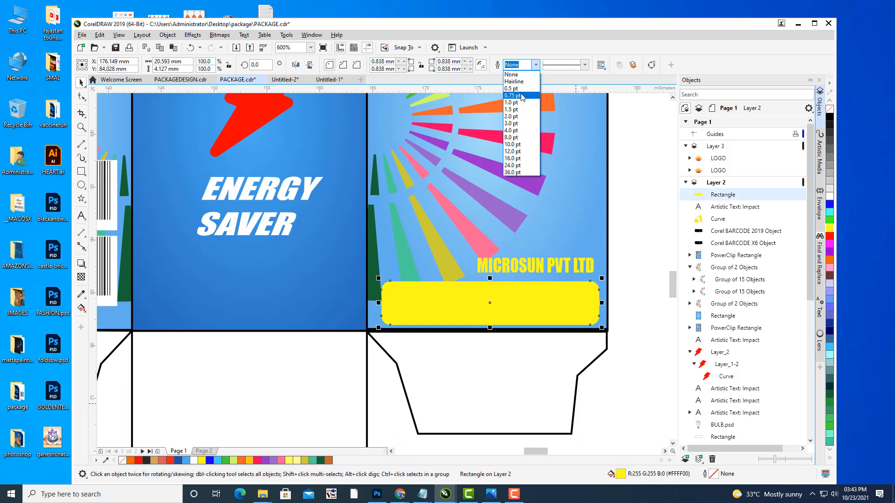
{"action": "left_click", "coordinate": [523, 83]}
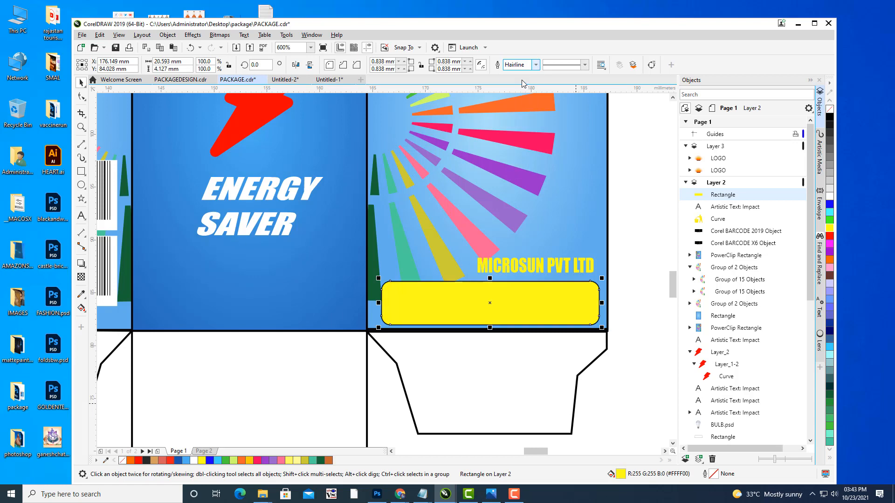
Step: Set the yellow bar's outline colour to red in the Outline Pen dialog
{"action": "double_click", "coordinate": [713, 474]}
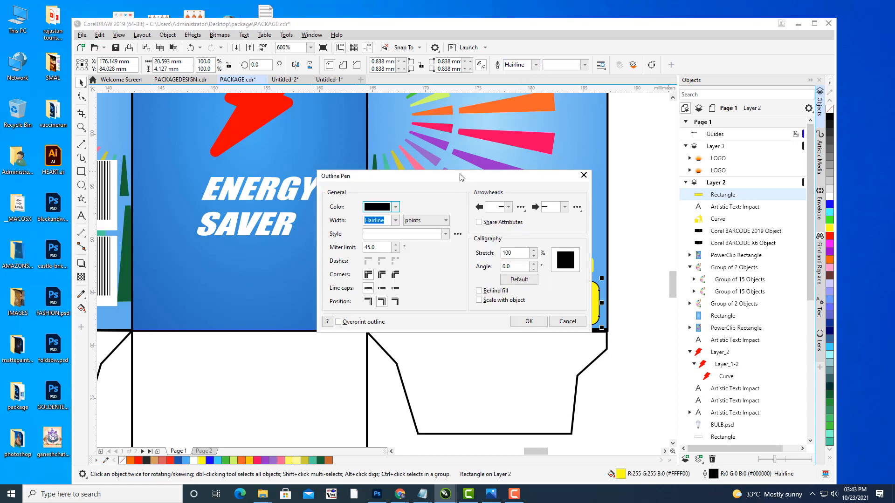
{"action": "left_click_drag", "start_coordinate": [461, 177], "coordinate": [754, 54]}
{"action": "left_click", "coordinate": [689, 85]}
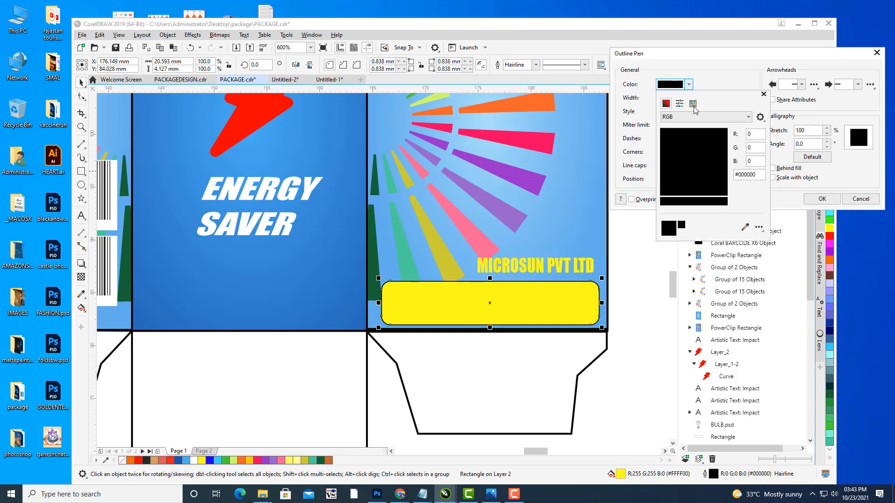
{"action": "left_click", "coordinate": [712, 135]}
{"action": "left_click", "coordinate": [828, 198]}
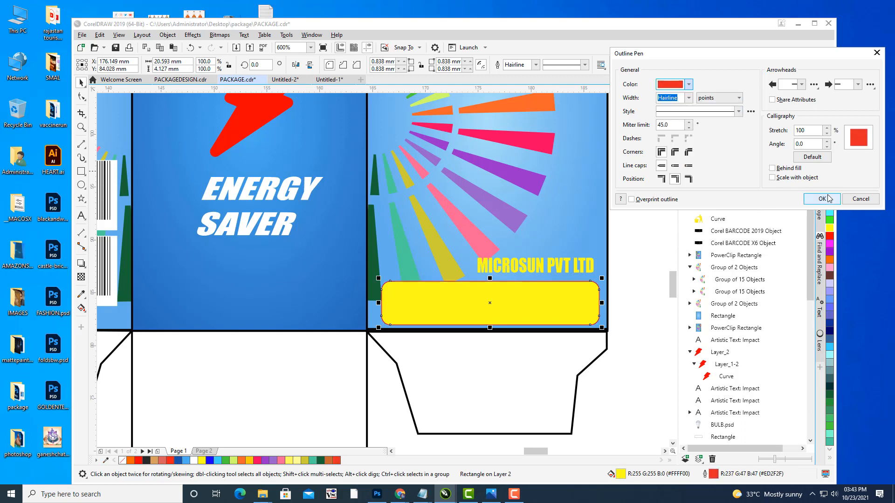
{"action": "left_click", "coordinate": [828, 199]}
{"action": "left_click", "coordinate": [632, 223]}
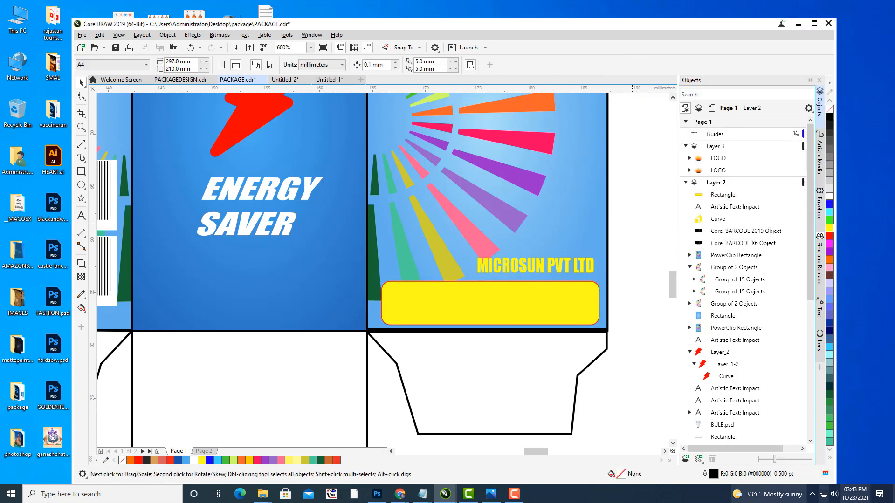
{"action": "left_click_drag", "start_coordinate": [436, 278], "coordinate": [457, 293]}
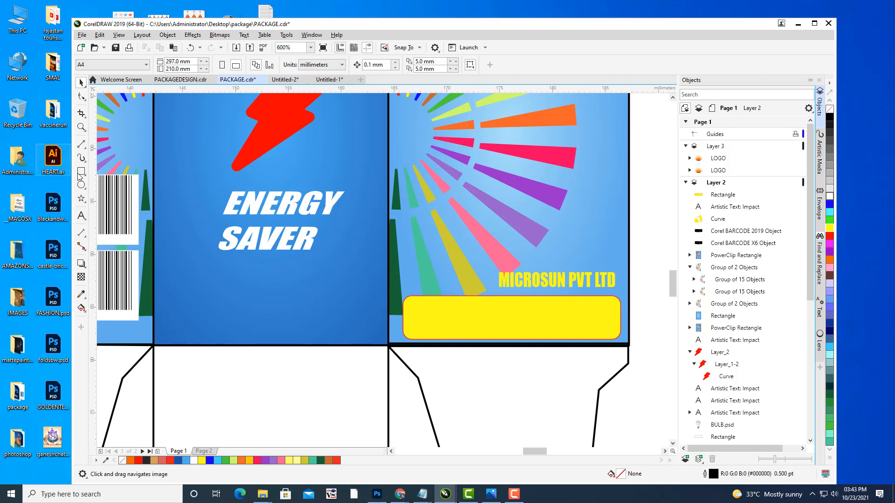
{"action": "key", "text": "F8"}
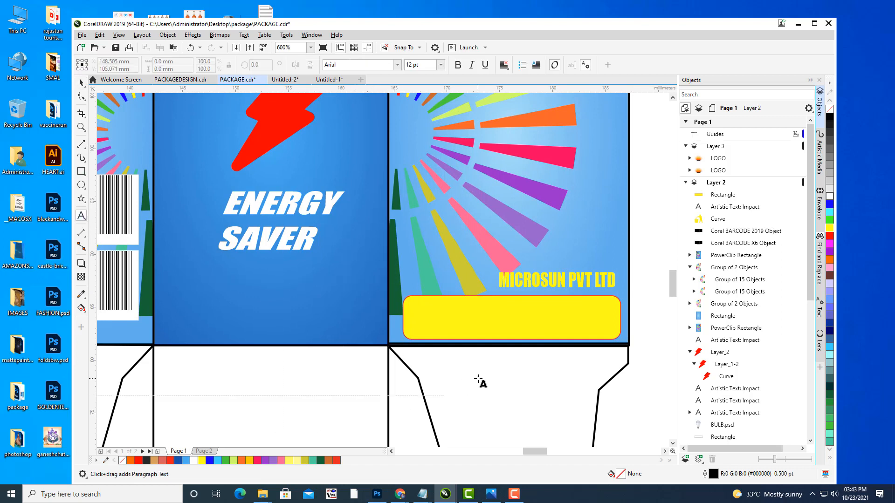
{"action": "left_click", "coordinate": [477, 378]}
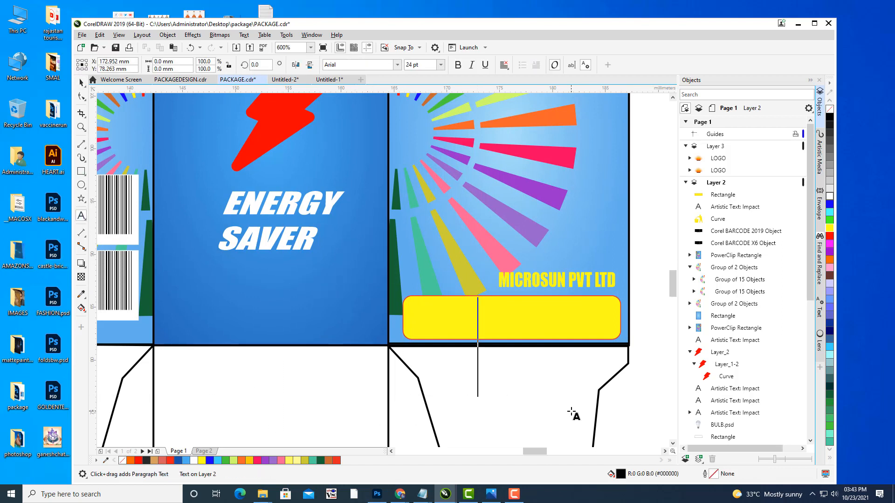
{"action": "type", "text": "NACHAR"}
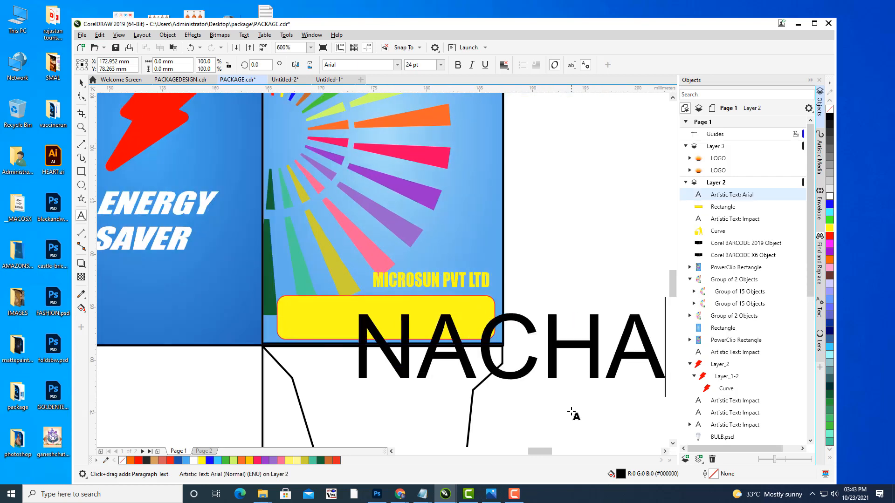
{"action": "key", "text": "BackSpace"}
{"action": "key", "text": "BackSpace"}
{"action": "key", "text": "BackSpace"}
{"action": "key", "text": "BackSpace"}
{"action": "key", "text": "BackSpace"}
{"action": "key", "text": "BackSpace"}
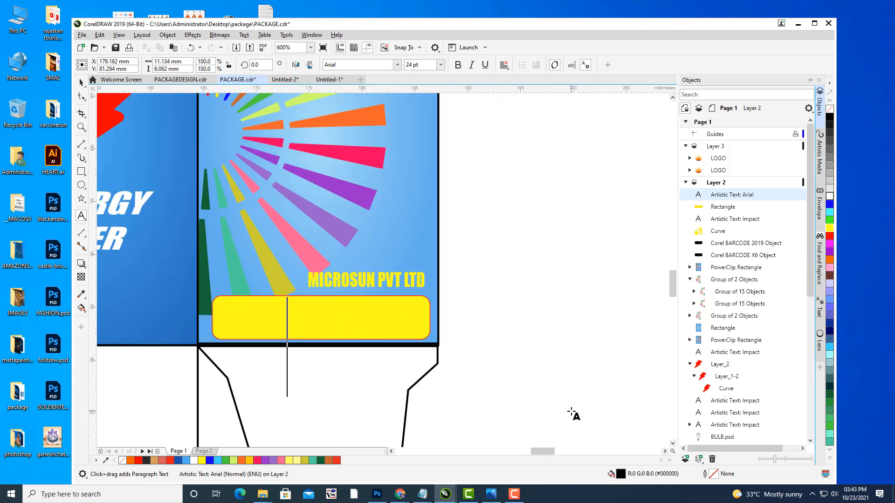
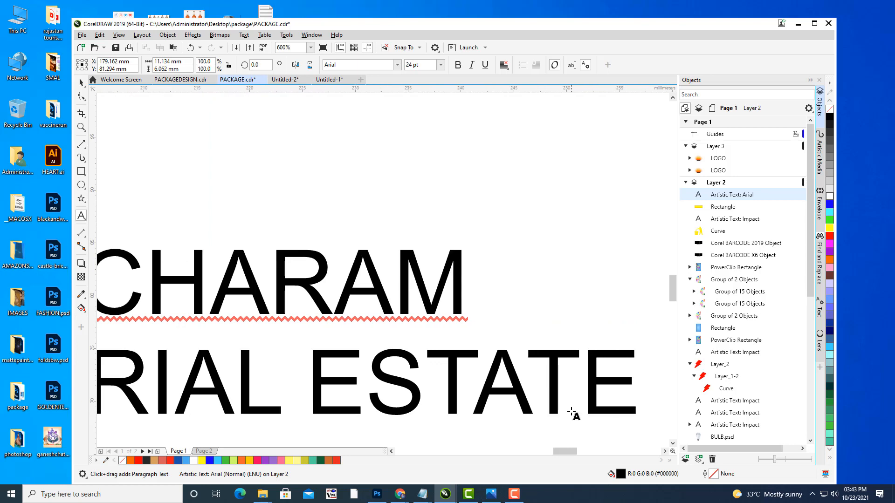
{"action": "key", "text": "Return"}
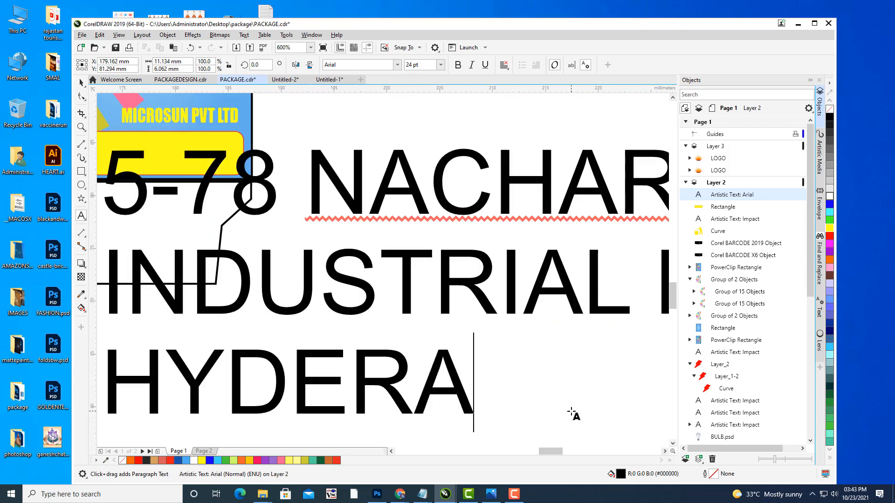
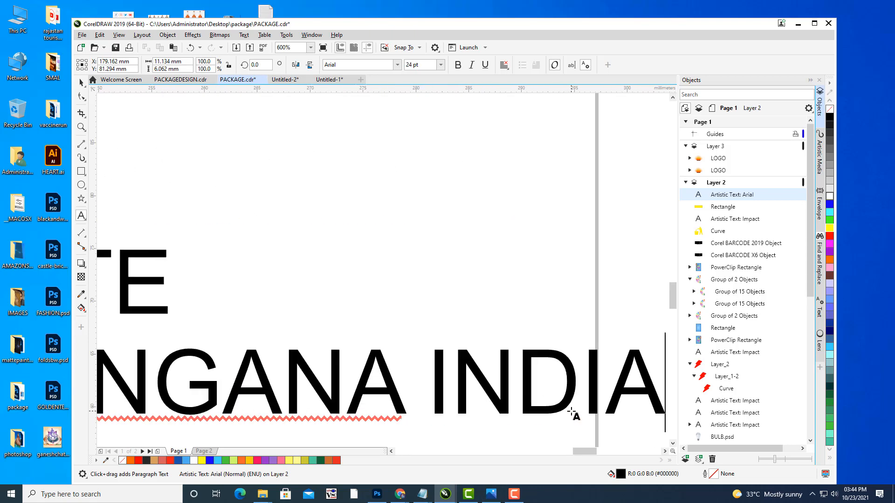
{"action": "scroll", "coordinate": [469, 195], "scroll_direction": "down", "scroll_amount": 5}
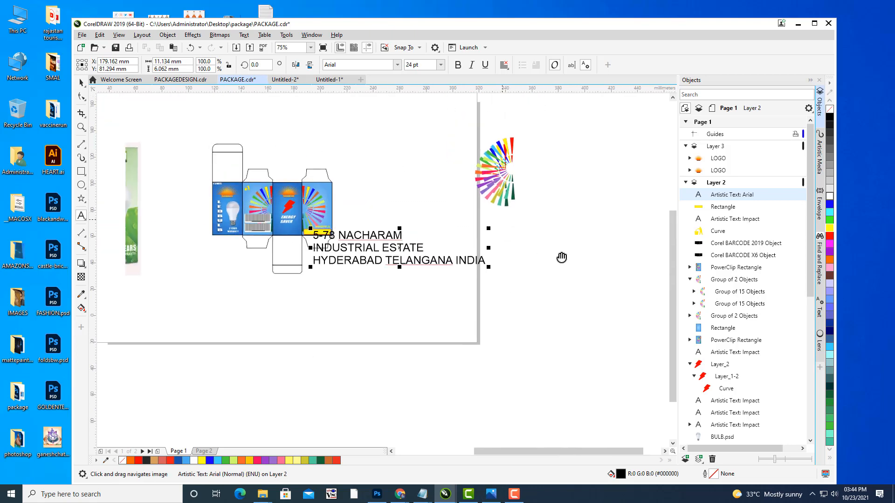
Step: Centre-align the address text and set its font to Impact
{"action": "scroll", "coordinate": [446, 250], "scroll_direction": "up", "scroll_amount": 2}
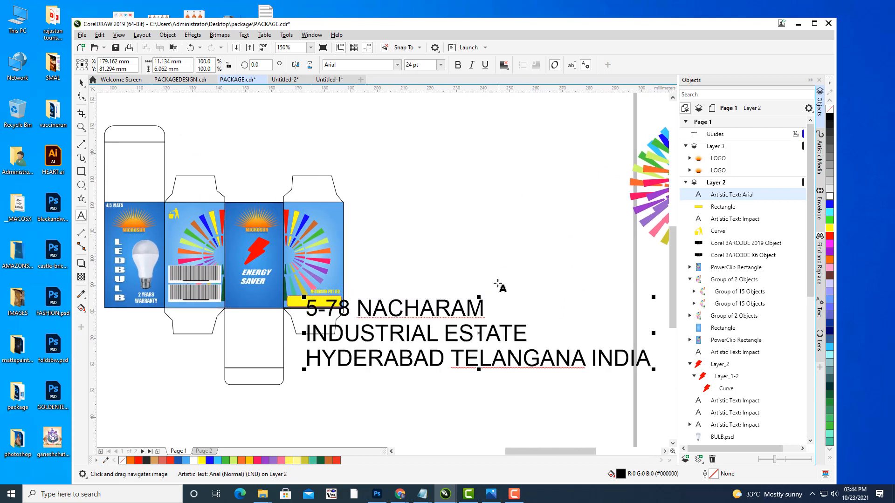
{"action": "left_click", "coordinate": [504, 64]}
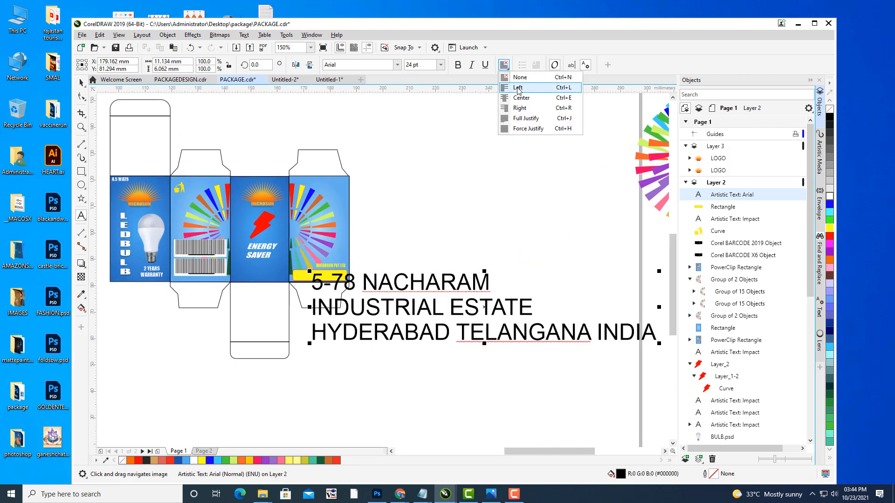
{"action": "left_click", "coordinate": [517, 96]}
{"action": "left_click_drag", "start_coordinate": [502, 199], "coordinate": [514, 214]}
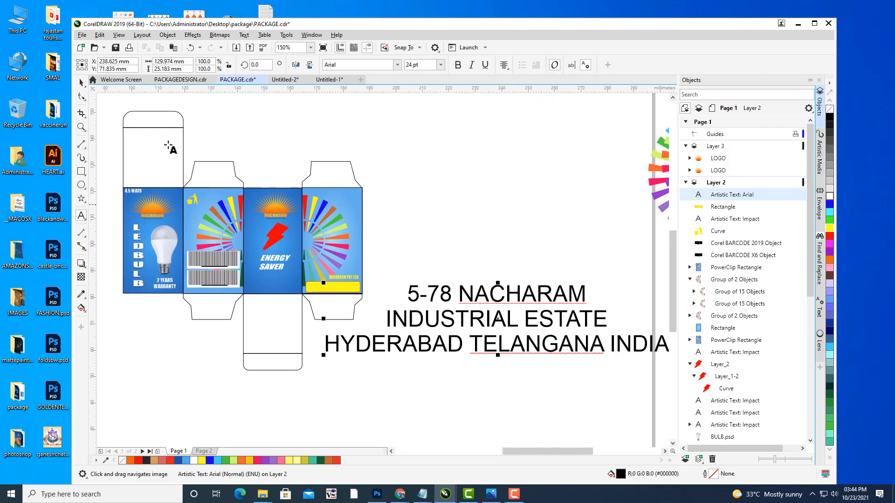
{"action": "left_click", "coordinate": [82, 83]}
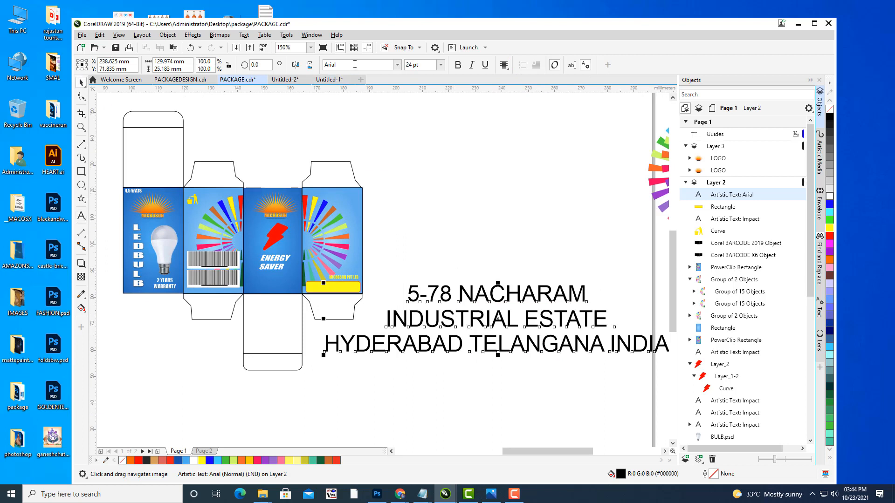
{"action": "left_click", "coordinate": [355, 64]}
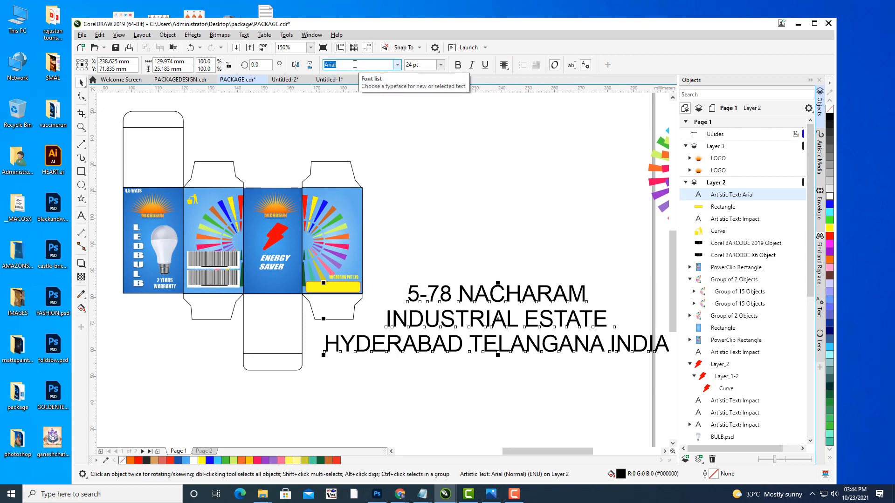
{"action": "key", "text": "Return"}
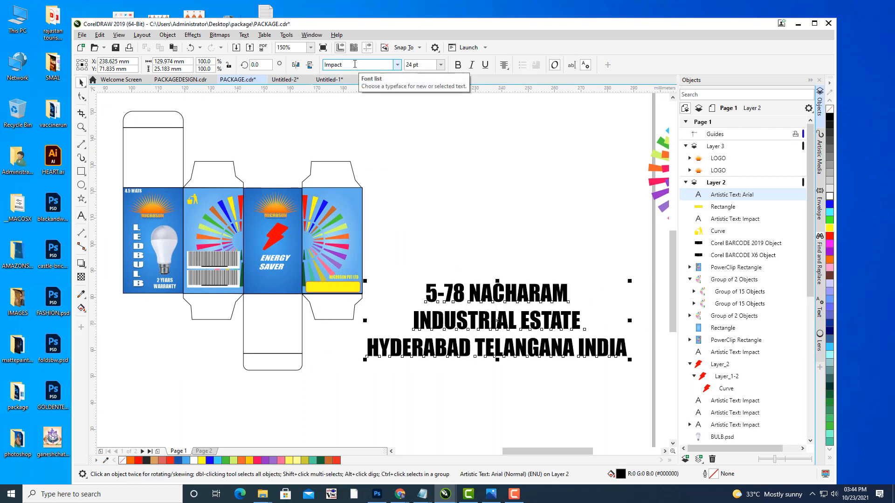
Step: Shrink the address text and move it into the yellow bar
{"action": "left_click_drag", "start_coordinate": [494, 306], "coordinate": [356, 277]}
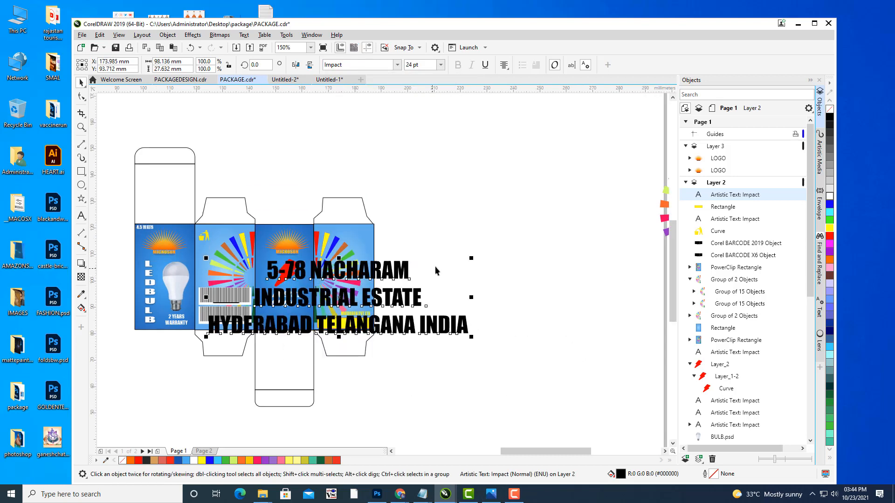
{"action": "left_click_drag", "start_coordinate": [470, 258], "coordinate": [361, 305]}
{"action": "scroll", "coordinate": [361, 305], "scroll_direction": "up", "scroll_amount": 2}
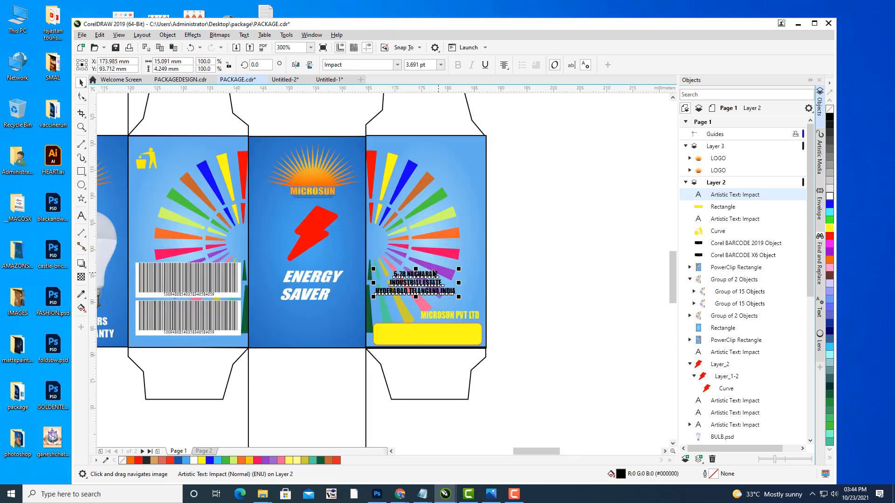
{"action": "left_click_drag", "start_coordinate": [417, 282], "coordinate": [445, 328]}
{"action": "scroll", "coordinate": [447, 333], "scroll_direction": "up", "scroll_amount": 2}
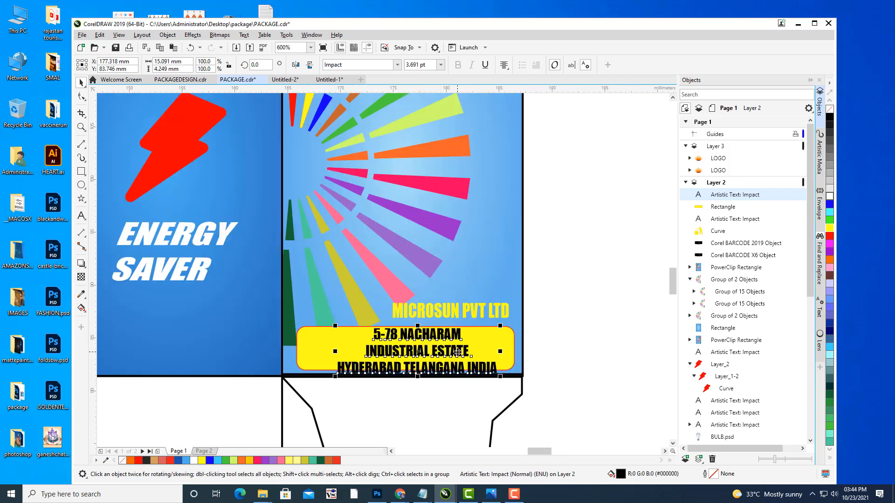
Step: Join the first two address lines and reposition the text within the bar
{"action": "left_click", "coordinate": [80, 217]}
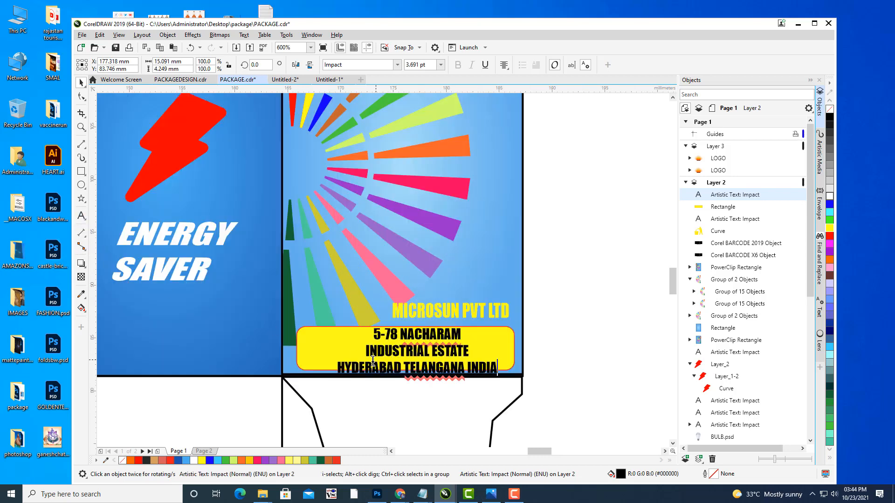
{"action": "key", "text": "BackSpace"}
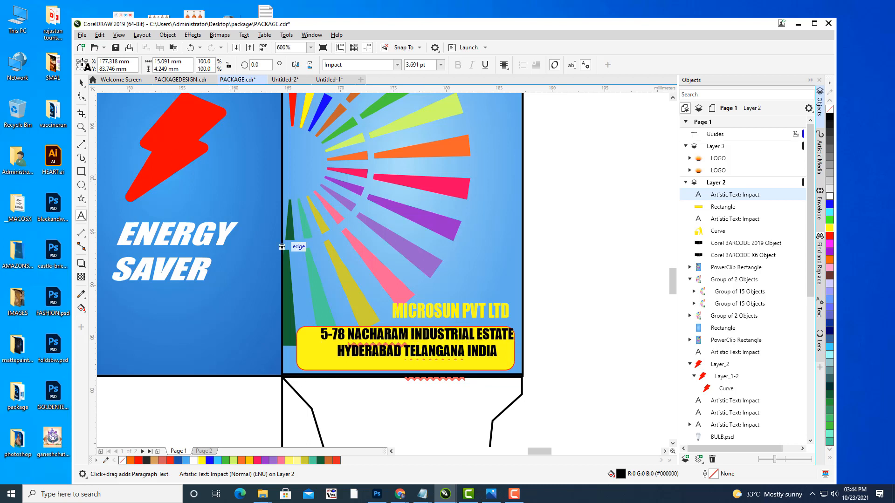
{"action": "key", "text": "ctrl+space"}
{"action": "key", "text": "ctrl+space"}
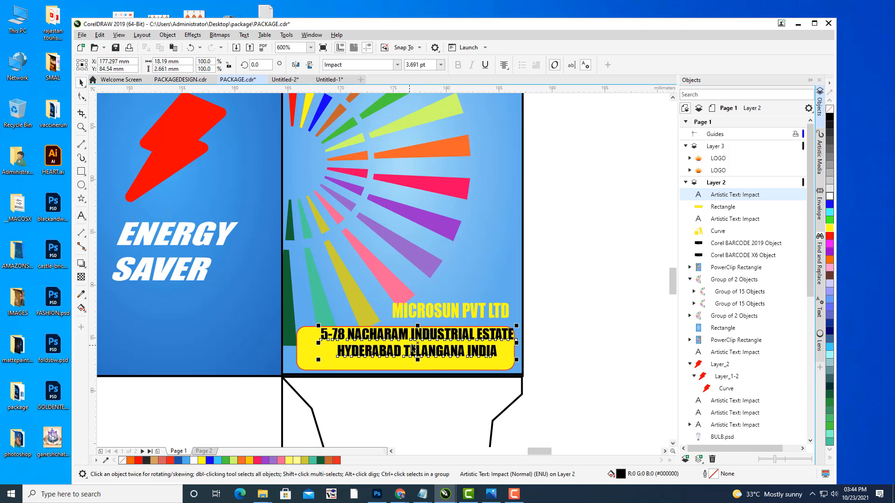
{"action": "left_click_drag", "start_coordinate": [416, 342], "coordinate": [402, 348]}
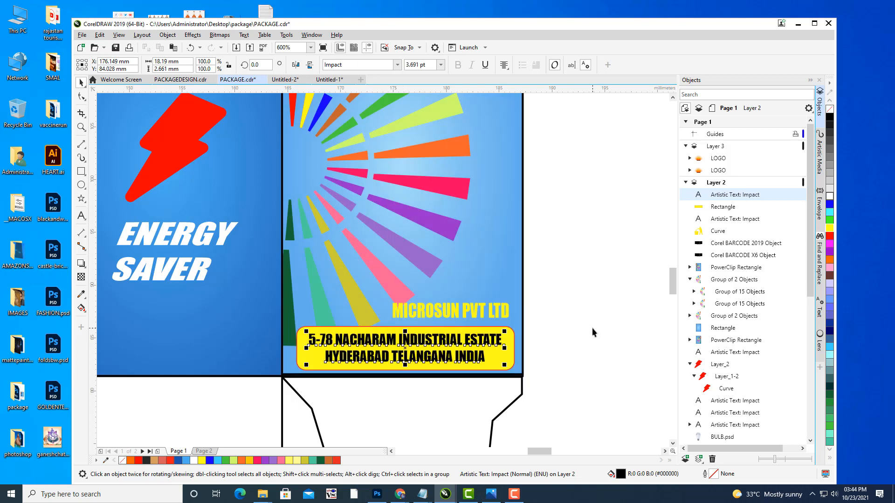
Step: Deselect the address, pan across the dieline, and switch to the browser
{"action": "left_click", "coordinate": [591, 224]}
{"action": "scroll", "coordinate": [591, 224], "scroll_direction": "down", "scroll_amount": 1}
{"action": "left_click_drag", "start_coordinate": [583, 197], "coordinate": [542, 203]}
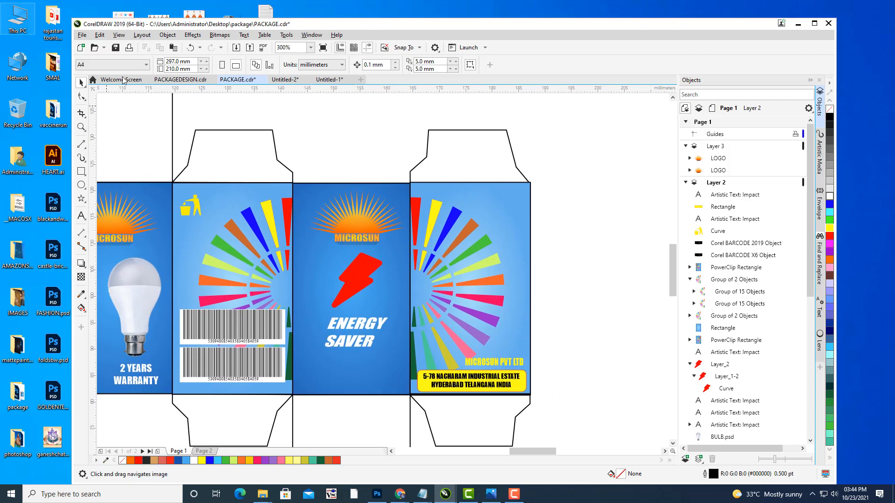
{"action": "left_click_drag", "start_coordinate": [449, 166], "coordinate": [461, 181]}
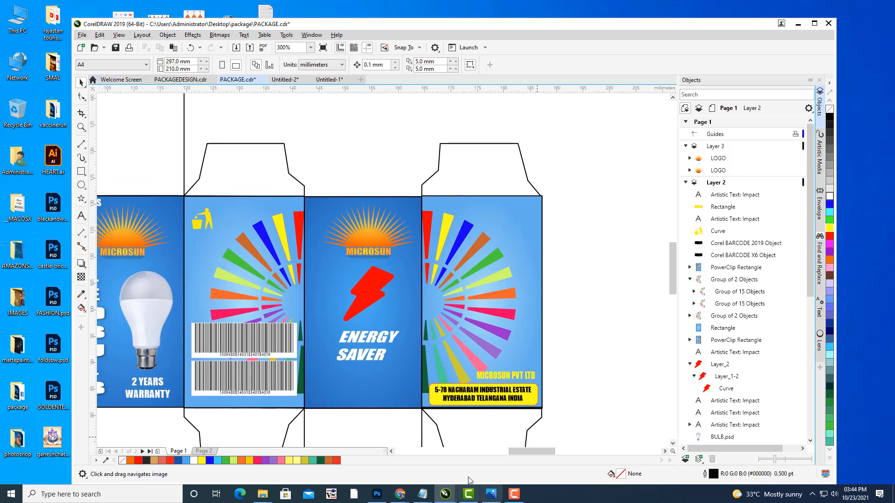
{"action": "mouse_move", "coordinate": [400, 495]}
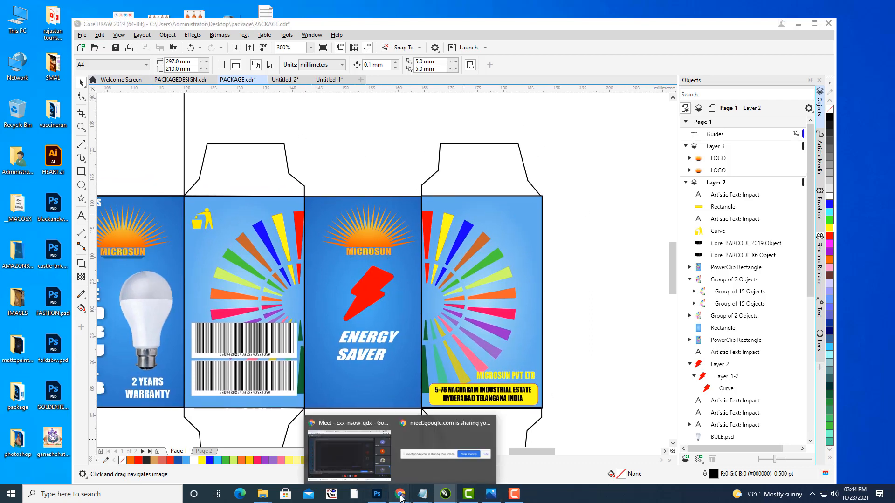
{"action": "left_click", "coordinate": [347, 448]}
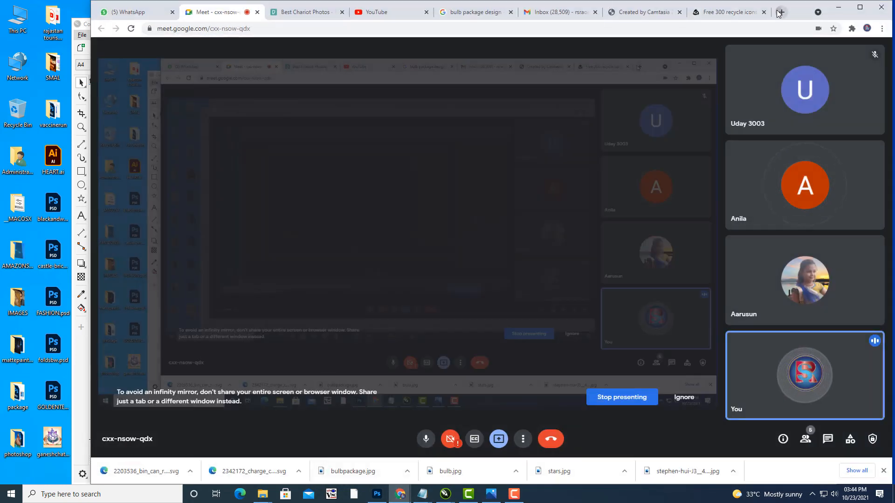
Step: Search Google Images for 'ITC LOGO' and preview the ITC Limited logo
{"action": "left_click", "coordinate": [781, 11]}
{"action": "left_click", "coordinate": [827, 52]}
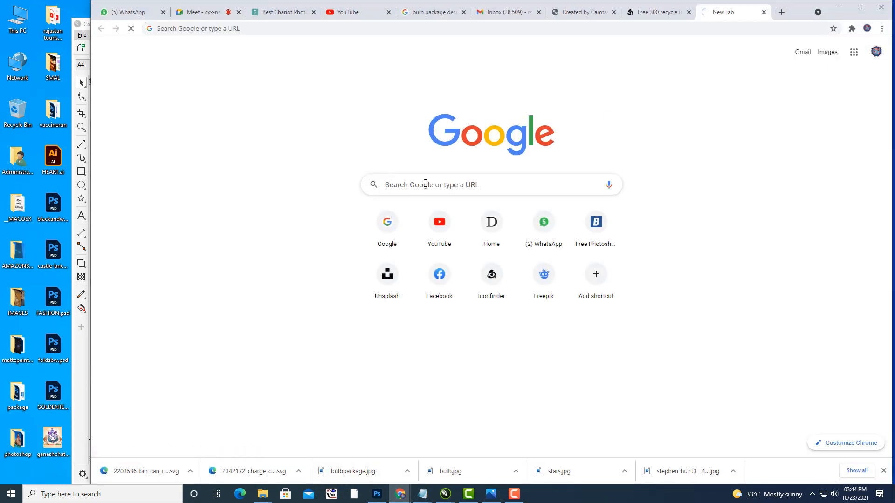
{"action": "type", "text": "ITC L"}
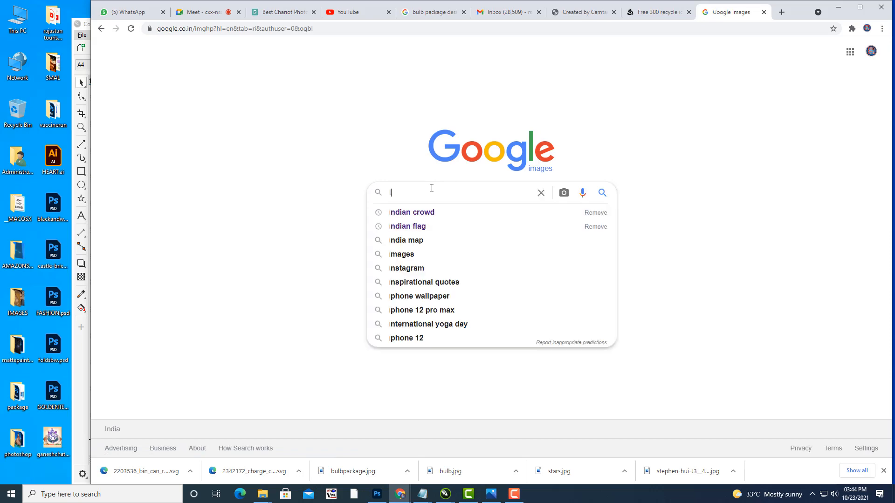
{"action": "type", "text": "OGO"}
{"action": "key", "text": "Return"}
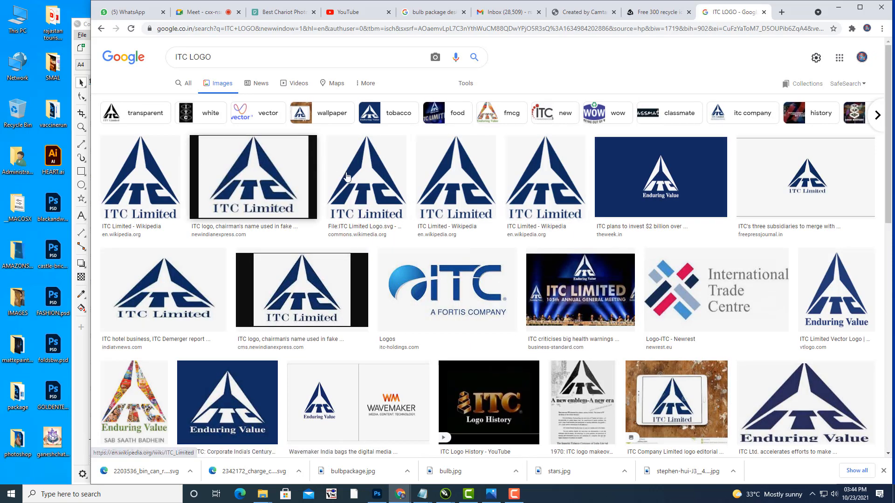
{"action": "left_click", "coordinate": [582, 179]}
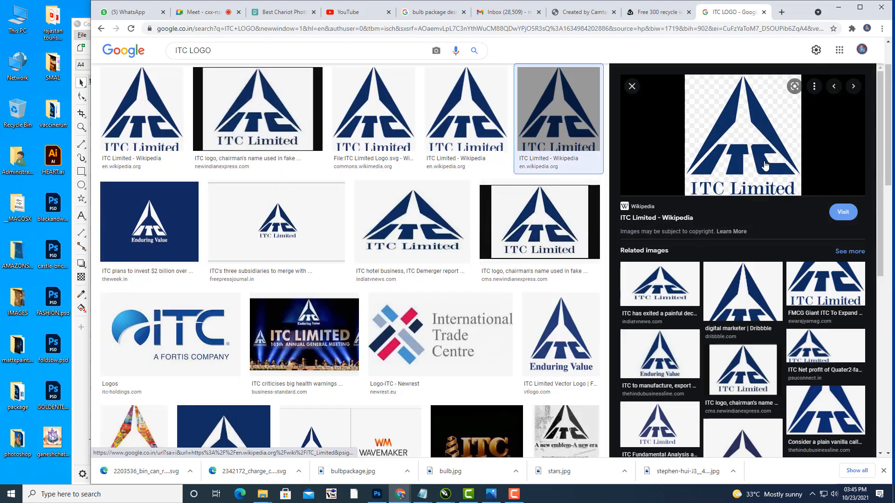
Step: Save the logo image to the Desktop as ITC_Limited_Logo.svg.png
{"action": "right_click", "coordinate": [768, 158]}
{"action": "left_click", "coordinate": [812, 254]}
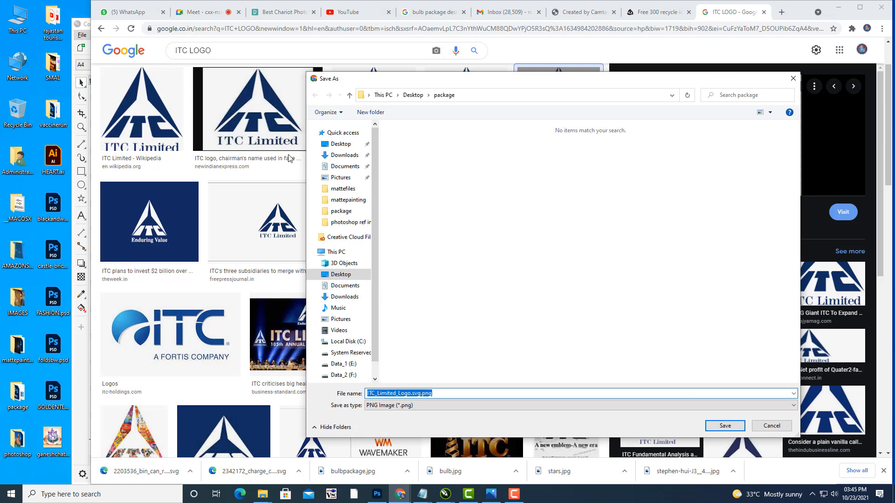
{"action": "left_click", "coordinate": [341, 144]}
{"action": "left_click", "coordinate": [724, 426]}
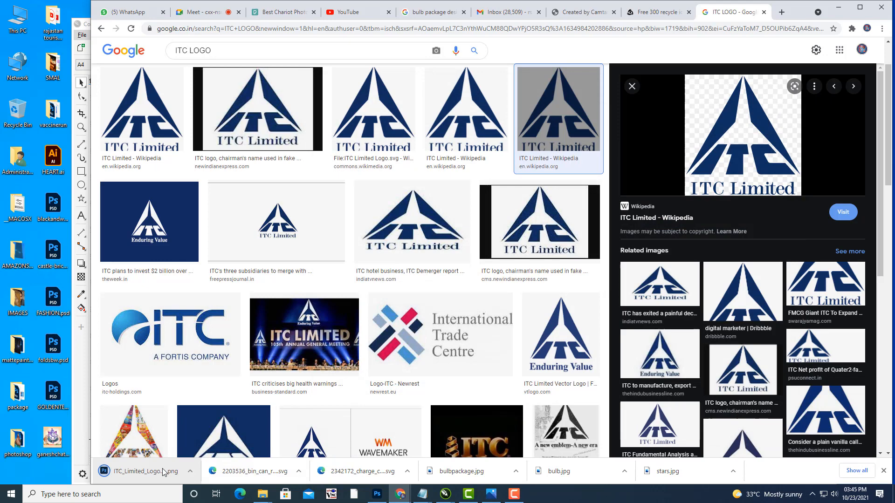
{"action": "left_click", "coordinate": [190, 471]}
Step: Open ITC_Limited_Logo.svg.png from its folder with CorelDRAW 2019
{"action": "left_click", "coordinate": [233, 441]}
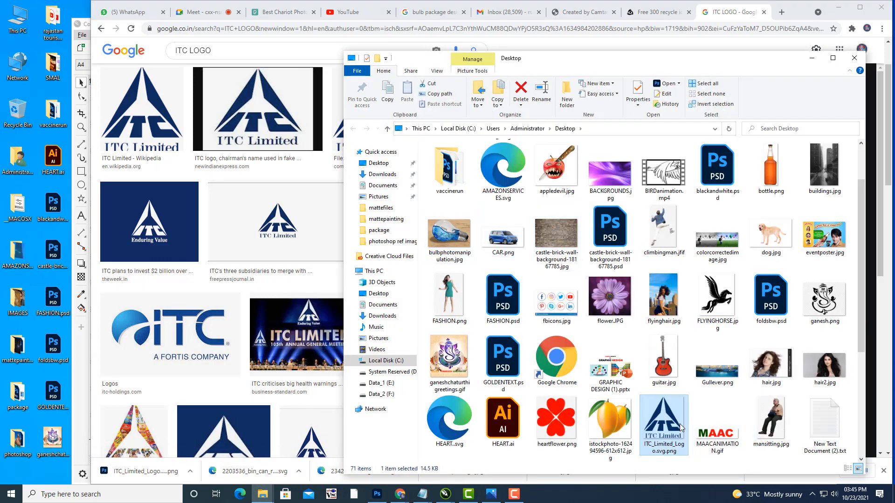
{"action": "right_click", "coordinate": [672, 426]}
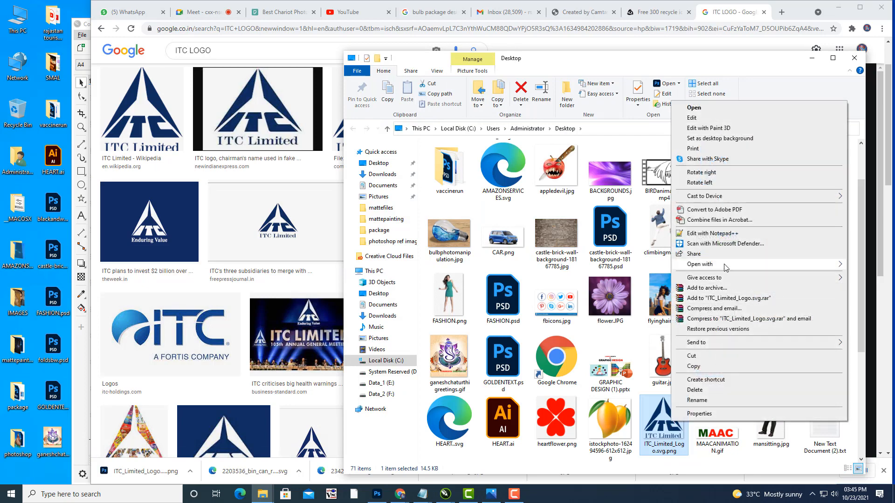
{"action": "mouse_move", "coordinate": [716, 265]}
{"action": "left_click", "coordinate": [578, 286]}
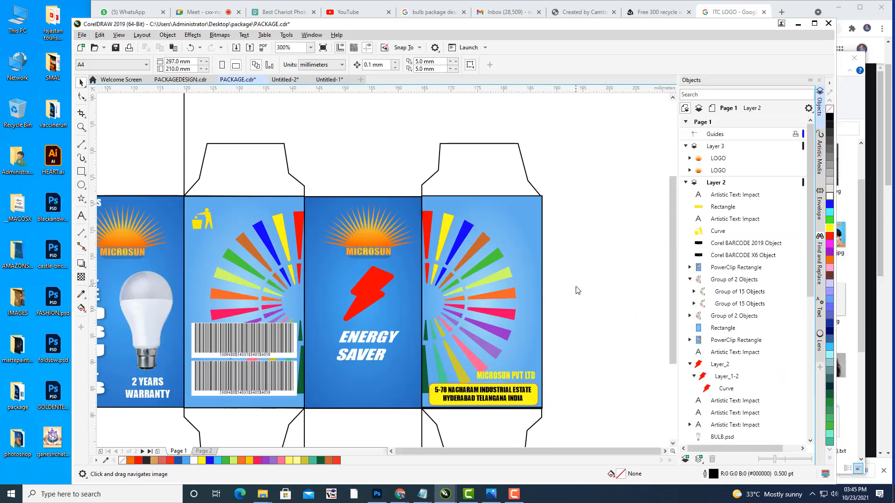
Step: Trace the ITC logo bitmap with Outline Trace > Clipart
{"action": "left_click", "coordinate": [403, 270]}
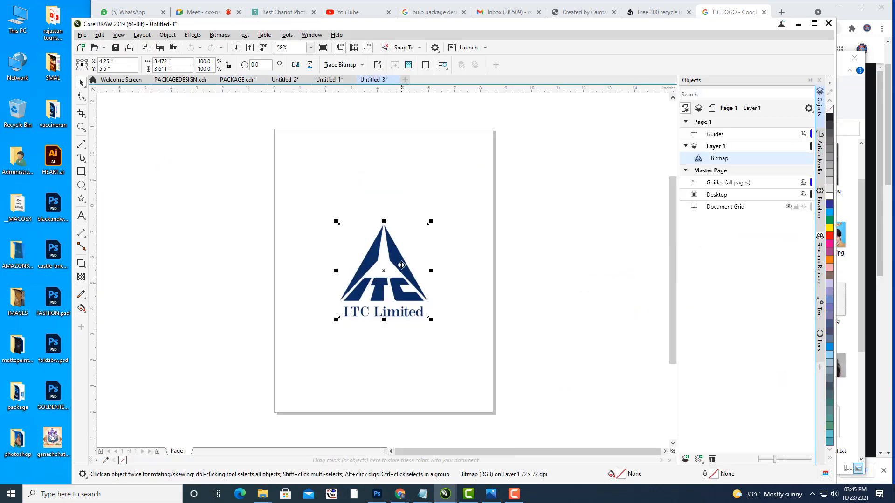
{"action": "left_click_drag", "start_coordinate": [403, 271], "coordinate": [416, 220]}
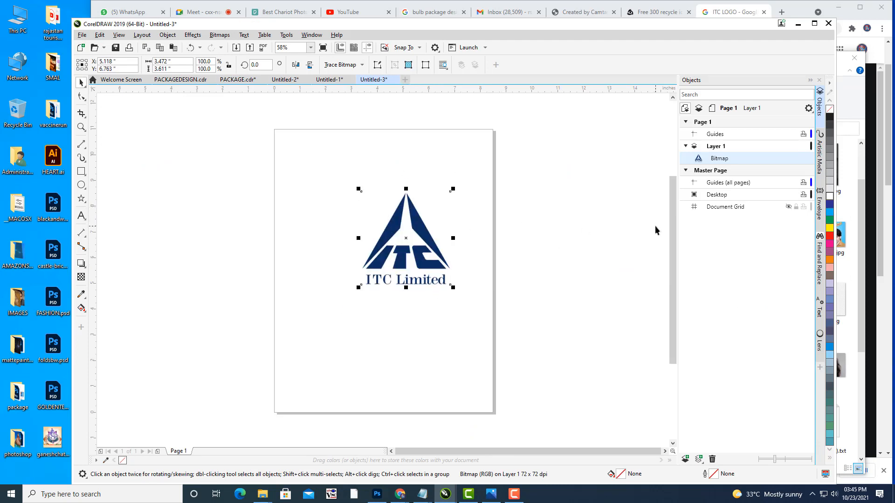
{"action": "left_click_drag", "start_coordinate": [413, 219], "coordinate": [360, 199]}
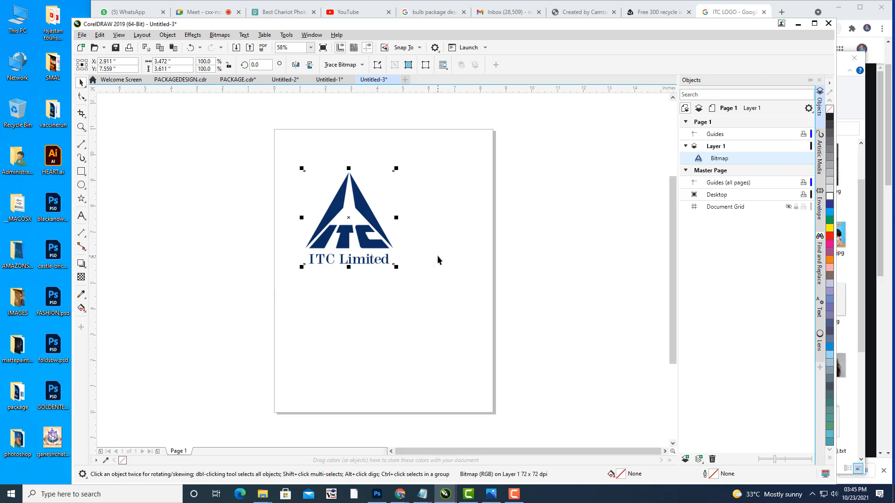
{"action": "left_click", "coordinate": [363, 66]}
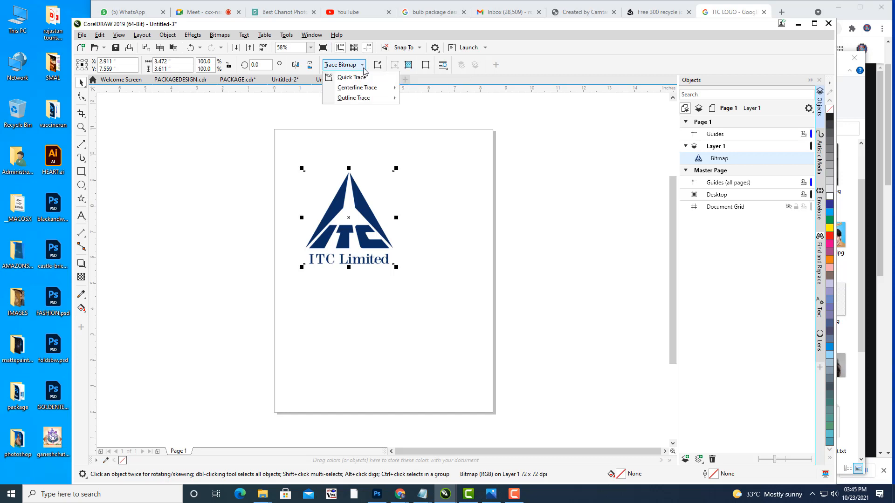
{"action": "mouse_move", "coordinate": [366, 102]}
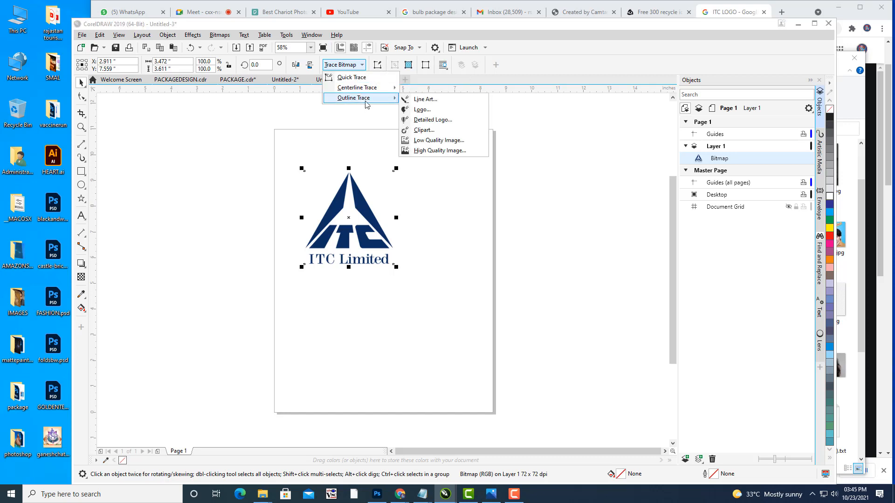
{"action": "left_click", "coordinate": [425, 130]}
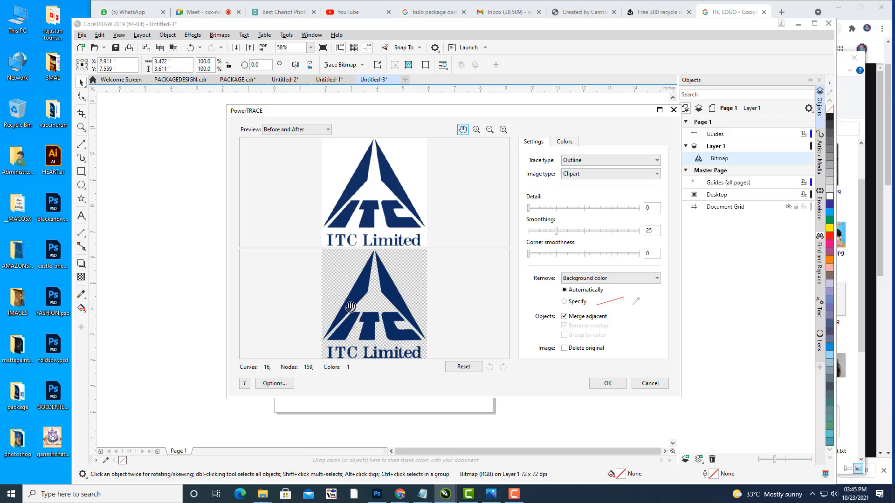
{"action": "left_click", "coordinate": [608, 384]}
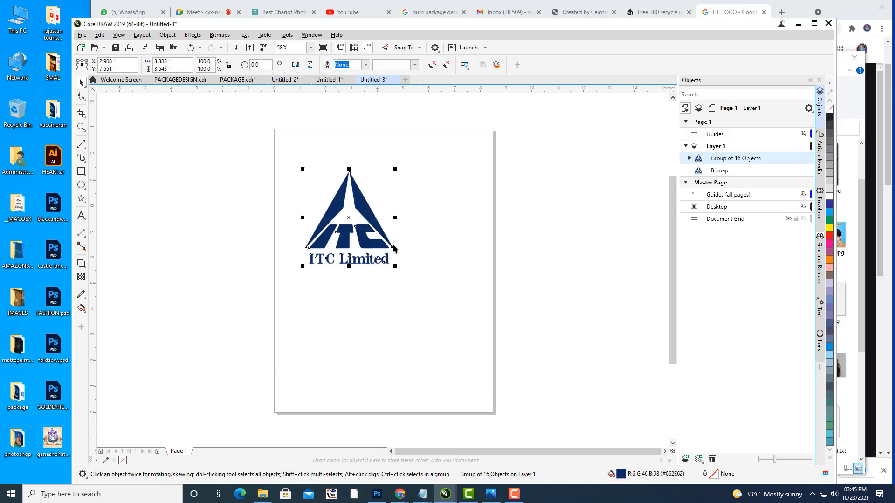
Step: Delete the original logo bitmap and cut the traced vector logo group
{"action": "mouse_move", "coordinate": [355, 228]}
{"action": "left_mouse_down"}
{"action": "mouse_move", "coordinate": [189, 235]}
{"action": "mouse_move", "coordinate": [191, 243]}
{"action": "left_mouse_up"}
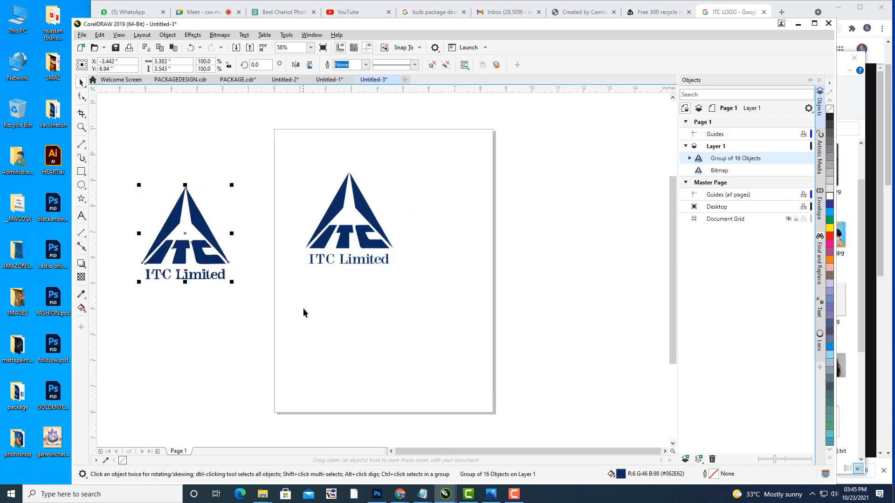
{"action": "left_click", "coordinate": [364, 208]}
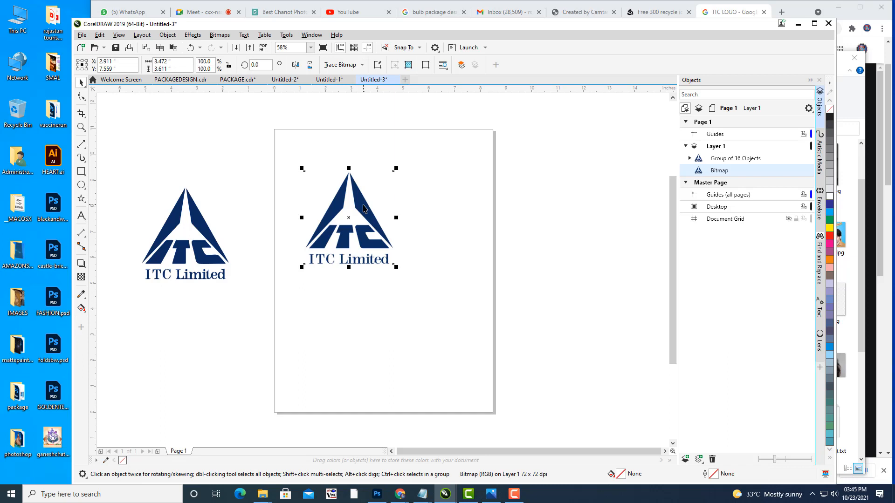
{"action": "key", "text": "Delete"}
{"action": "left_click", "coordinate": [204, 228]}
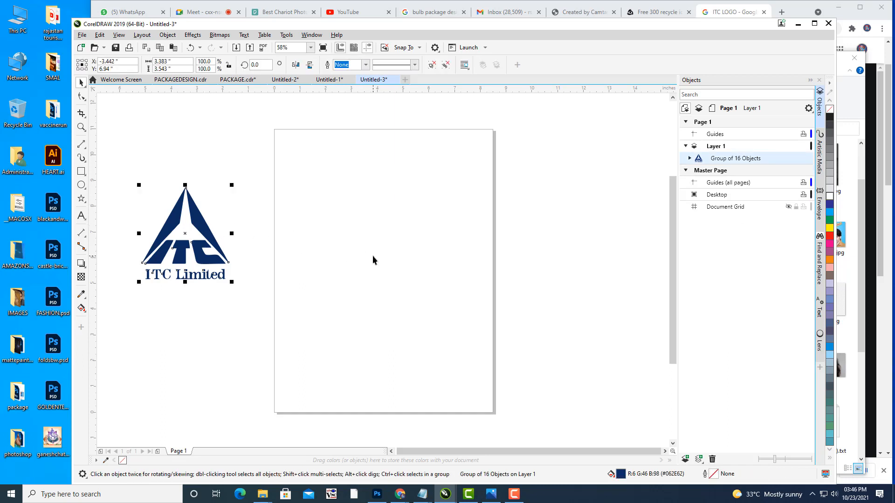
{"action": "key", "text": "Delete"}
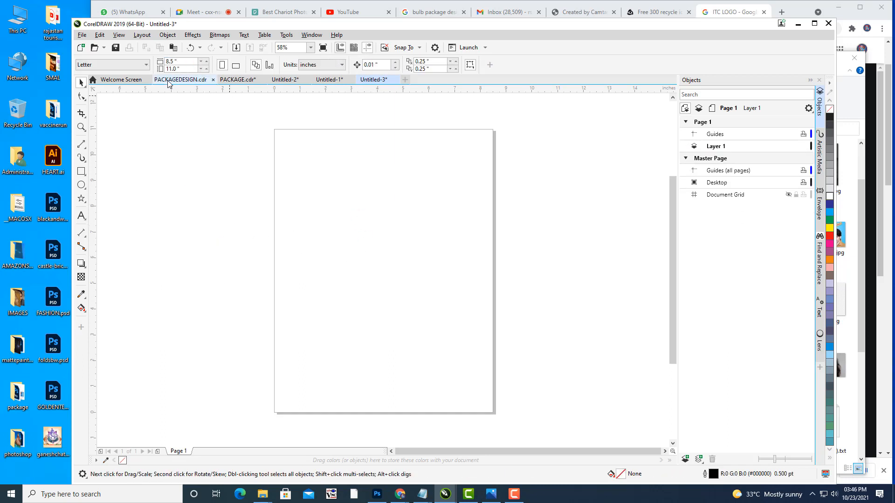
{"action": "left_click", "coordinate": [169, 82]}
Step: Paste the vector ITC logo into PACKAGE.cdr and move it over the dieline
{"action": "left_click", "coordinate": [237, 80]}
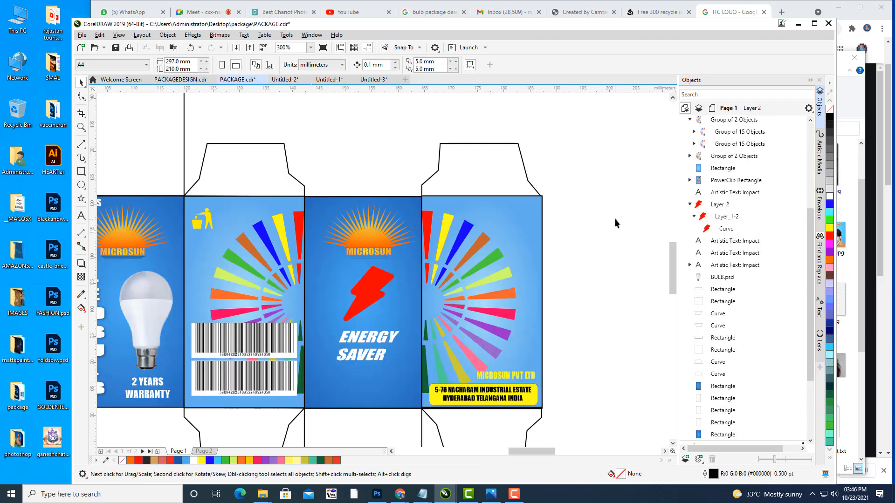
{"action": "key", "text": "ctrl+v"}
{"action": "scroll", "coordinate": [536, 225], "scroll_direction": "down", "scroll_amount": 4}
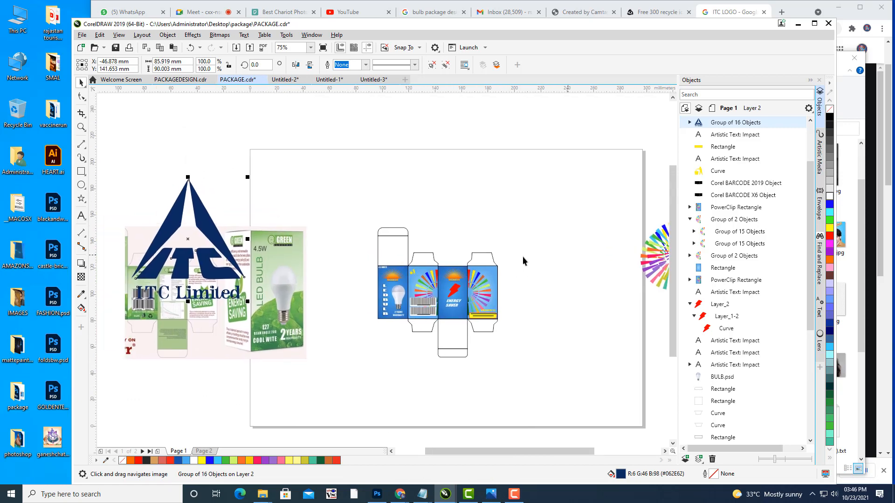
{"action": "left_click_drag", "start_coordinate": [220, 218], "coordinate": [548, 224]}
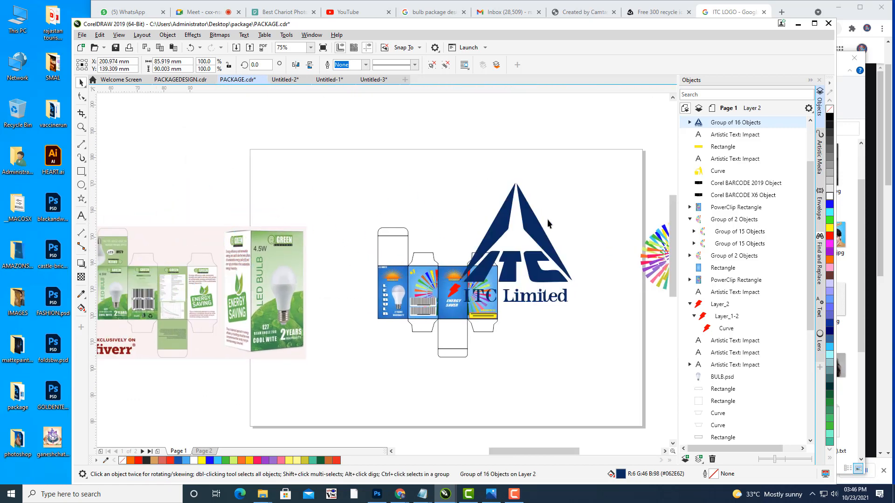
{"action": "scroll", "coordinate": [548, 224], "scroll_direction": "up", "scroll_amount": 2}
Step: Scale the logo down and place it in the right blue panel's top corner
{"action": "left_click_drag", "start_coordinate": [602, 144], "coordinate": [505, 242]}
{"action": "left_click_drag", "start_coordinate": [523, 203], "coordinate": [458, 257]}
{"action": "scroll", "coordinate": [488, 237], "scroll_direction": "up", "scroll_amount": 2}
{"action": "left_click_drag", "start_coordinate": [481, 211], "coordinate": [480, 233]}
{"action": "scroll", "coordinate": [486, 273], "scroll_direction": "up", "scroll_amount": 2}
Step: Fine-tune the logo's size and fill it white
{"action": "left_click", "coordinate": [571, 249]}
{"action": "scroll", "coordinate": [571, 250], "scroll_direction": "down", "scroll_amount": 1}
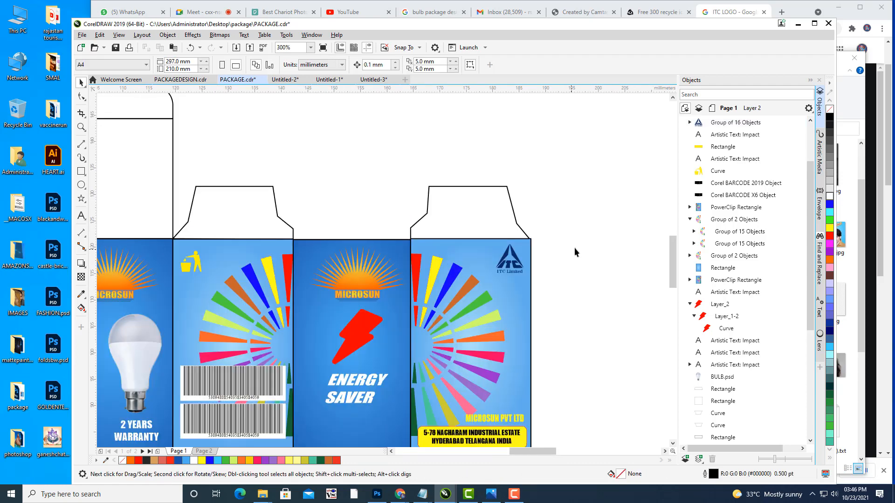
{"action": "scroll", "coordinate": [574, 248], "scroll_direction": "down", "scroll_amount": 2}
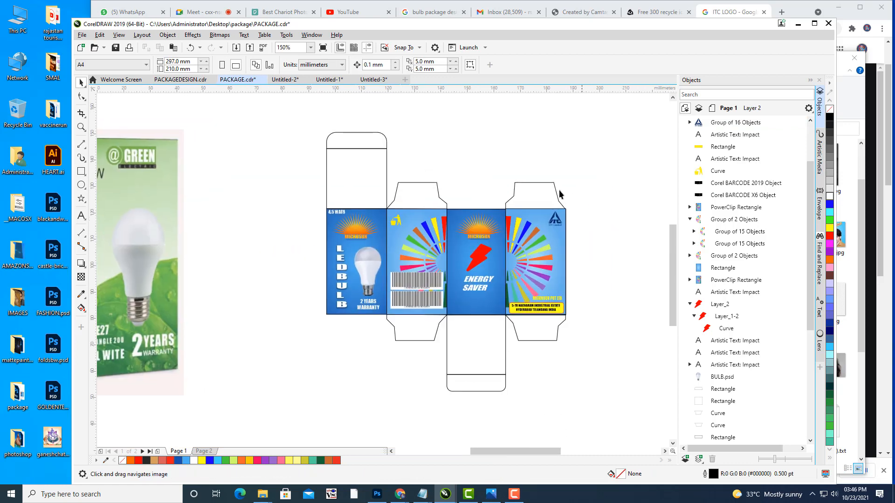
{"action": "scroll", "coordinate": [564, 210], "scroll_direction": "up", "scroll_amount": 1}
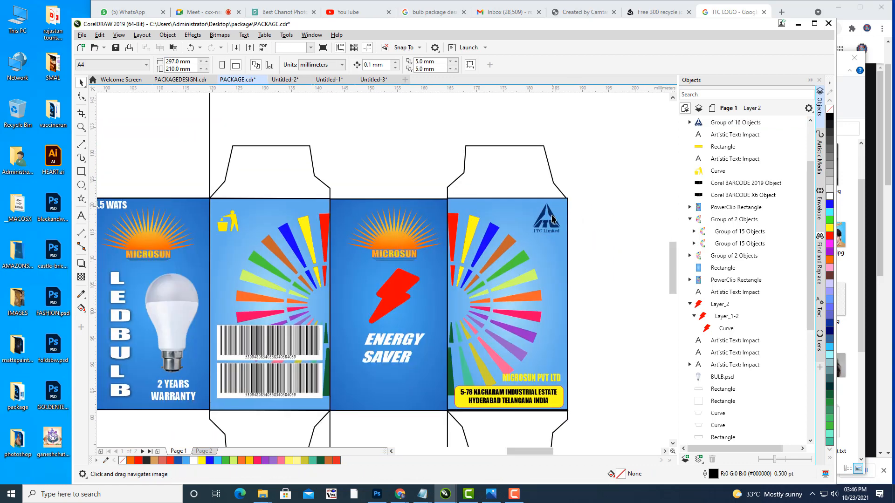
{"action": "left_click", "coordinate": [552, 218]}
{"action": "left_click", "coordinate": [830, 198]}
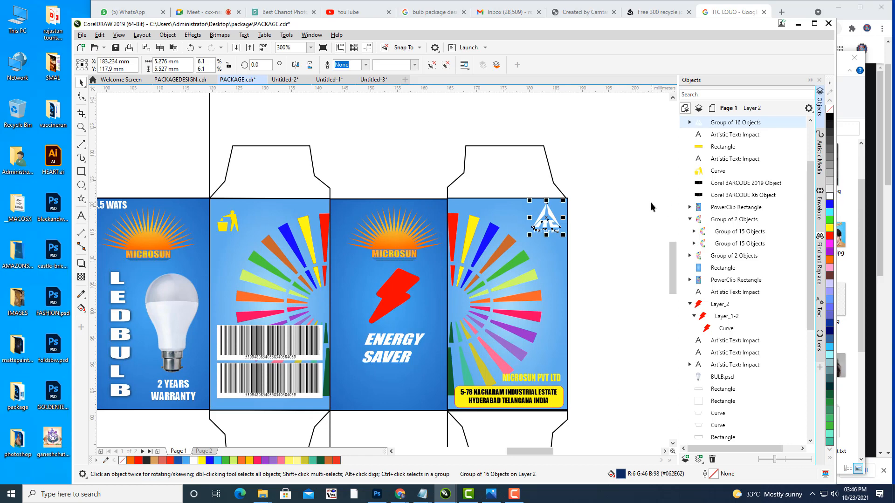
Step: Add a drop shadow to the white ITC logo
{"action": "left_click", "coordinate": [633, 200]}
{"action": "scroll", "coordinate": [588, 215], "scroll_direction": "up", "scroll_amount": 1}
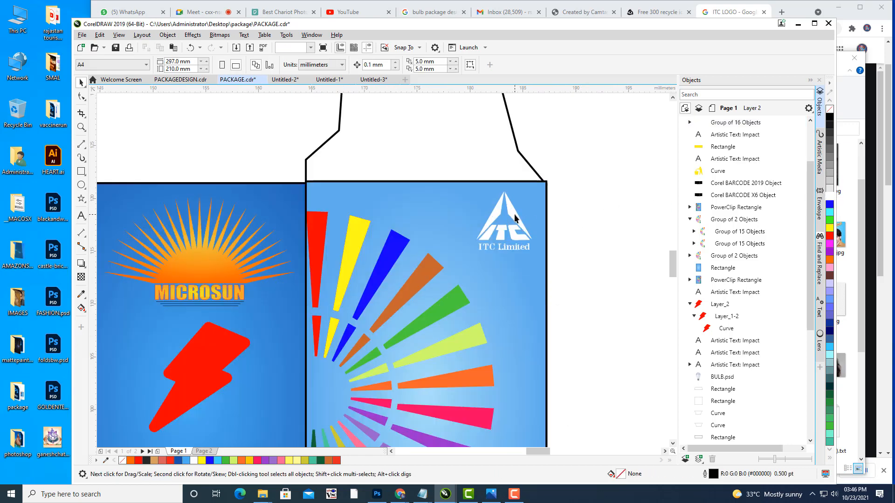
{"action": "left_click", "coordinate": [514, 214]}
{"action": "left_click", "coordinate": [80, 264]}
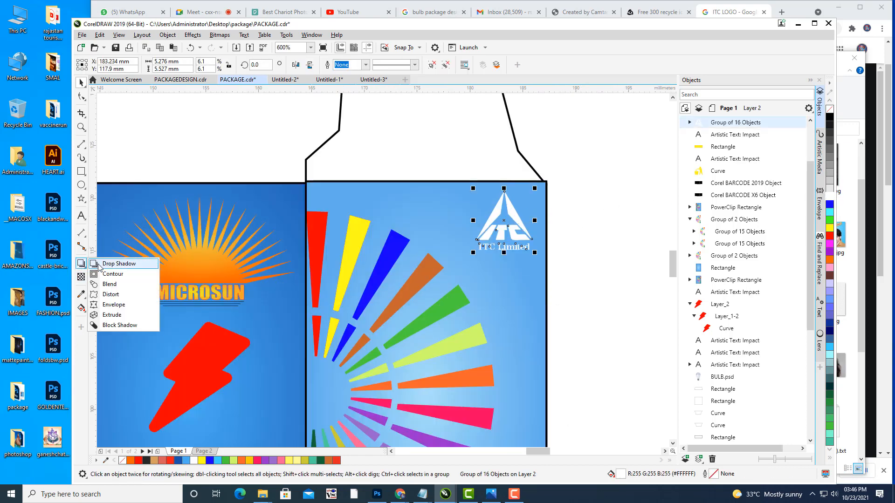
{"action": "left_click", "coordinate": [118, 263]}
{"action": "left_click_drag", "start_coordinate": [502, 225], "coordinate": [535, 238]}
{"action": "left_click_drag", "start_coordinate": [535, 237], "coordinate": [534, 234]}
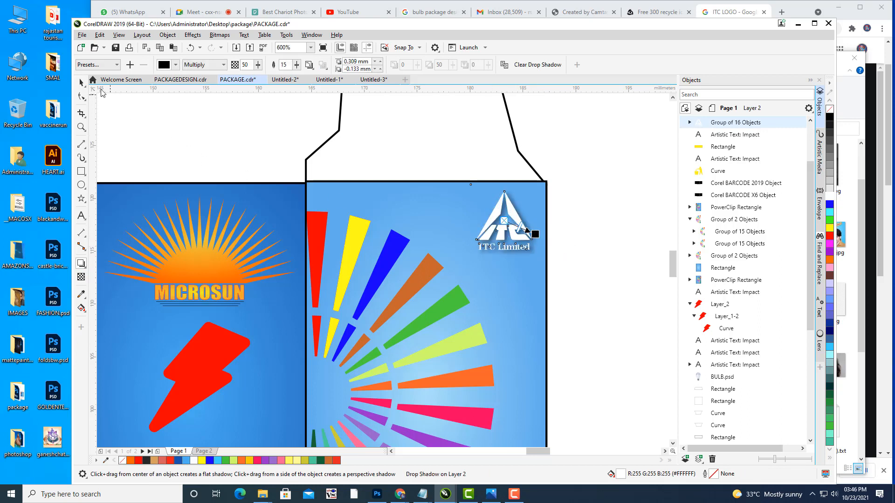
Step: Pull the shadow in close behind the logo and view the whole dieline
{"action": "scroll", "coordinate": [559, 210], "scroll_direction": "up", "scroll_amount": 2}
{"action": "left_click_drag", "start_coordinate": [511, 262], "coordinate": [506, 239]}
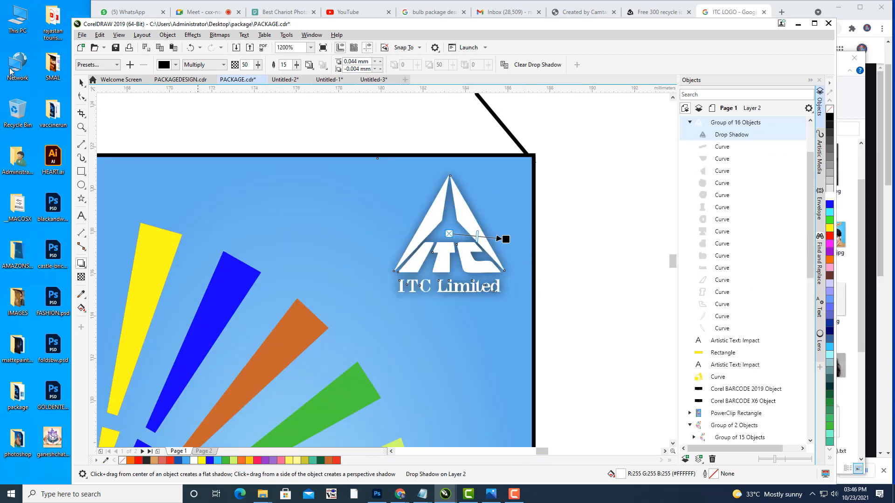
{"action": "key", "text": "space"}
{"action": "left_click", "coordinate": [604, 226]}
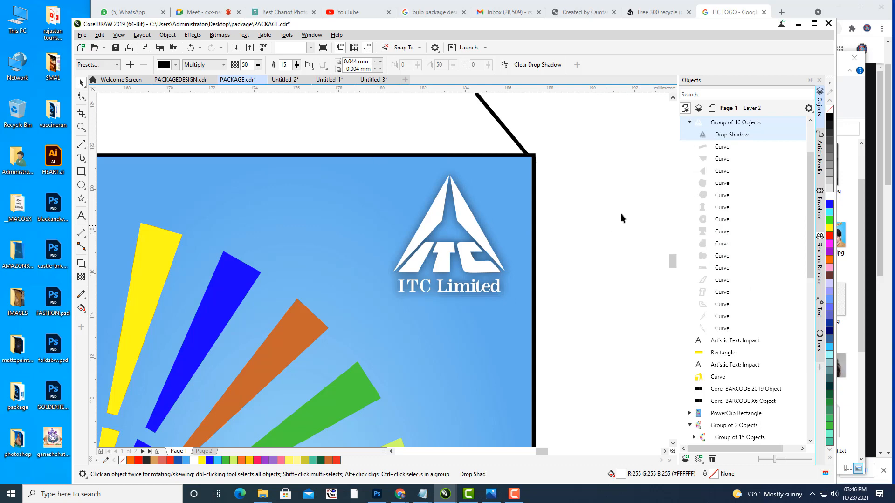
{"action": "scroll", "coordinate": [623, 211], "scroll_direction": "down", "scroll_amount": 3}
{"action": "left_click_drag", "start_coordinate": [625, 212], "coordinate": [587, 188]}
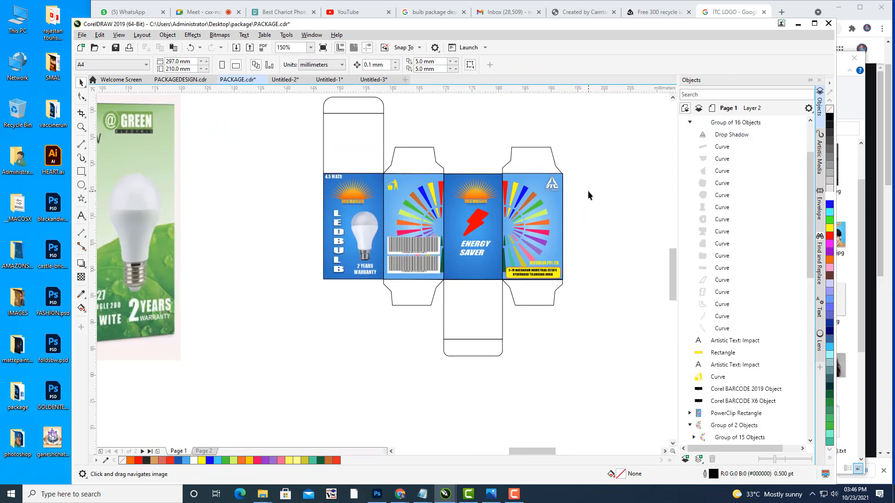
Step: Centre the box panels in view and draw a paragraph text frame on the ENERGY SAVER panel
{"action": "scroll", "coordinate": [587, 192], "scroll_direction": "up", "scroll_amount": 1}
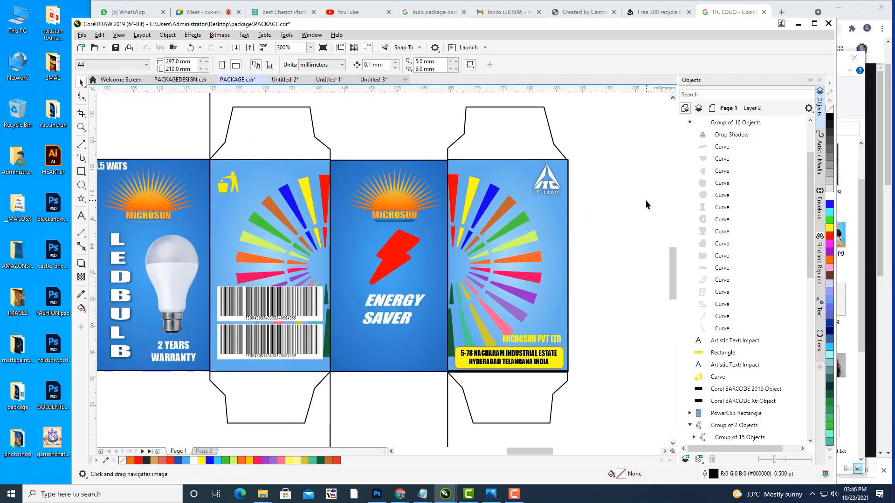
{"action": "mouse_move", "coordinate": [620, 196]}
{"action": "left_mouse_down"}
{"action": "mouse_move", "coordinate": [648, 189]}
{"action": "mouse_move", "coordinate": [661, 208]}
{"action": "mouse_move", "coordinate": [675, 206]}
{"action": "left_mouse_up"}
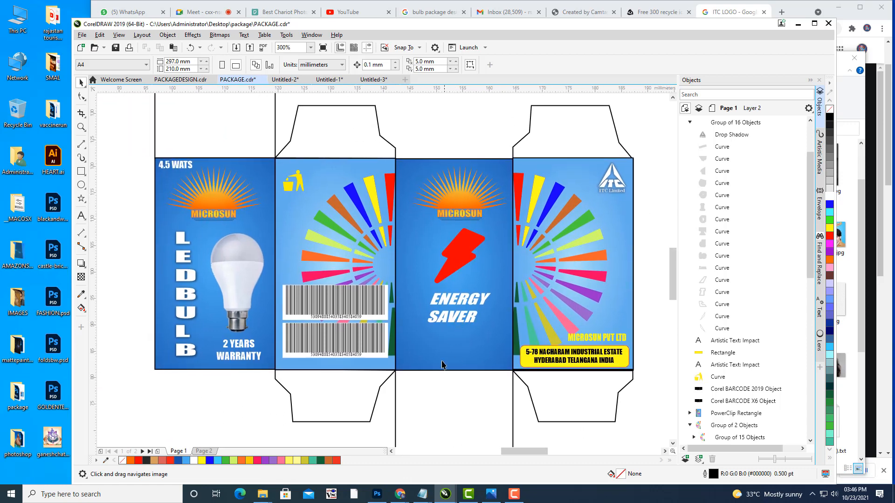
{"action": "left_click_drag", "start_coordinate": [444, 363], "coordinate": [454, 361]}
{"action": "mouse_move", "coordinate": [490, 323]}
{"action": "left_mouse_down"}
{"action": "mouse_move", "coordinate": [457, 321]}
{"action": "mouse_move", "coordinate": [475, 326]}
{"action": "left_mouse_up"}
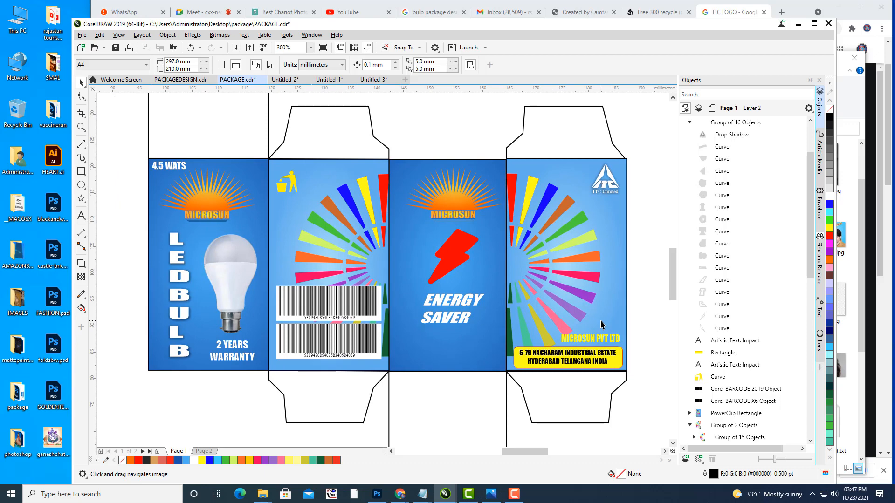
{"action": "left_click_drag", "start_coordinate": [482, 247], "coordinate": [495, 233]}
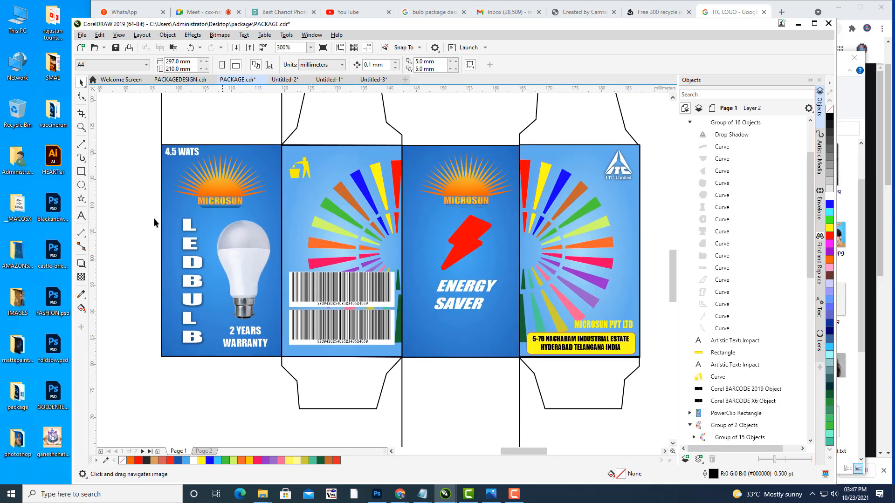
{"action": "left_click", "coordinate": [81, 216]}
{"action": "left_click_drag", "start_coordinate": [285, 215], "coordinate": [452, 345]}
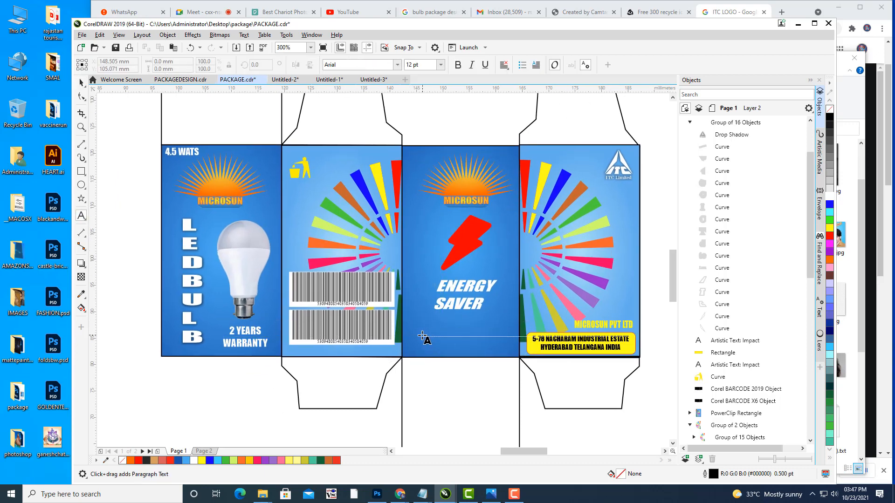
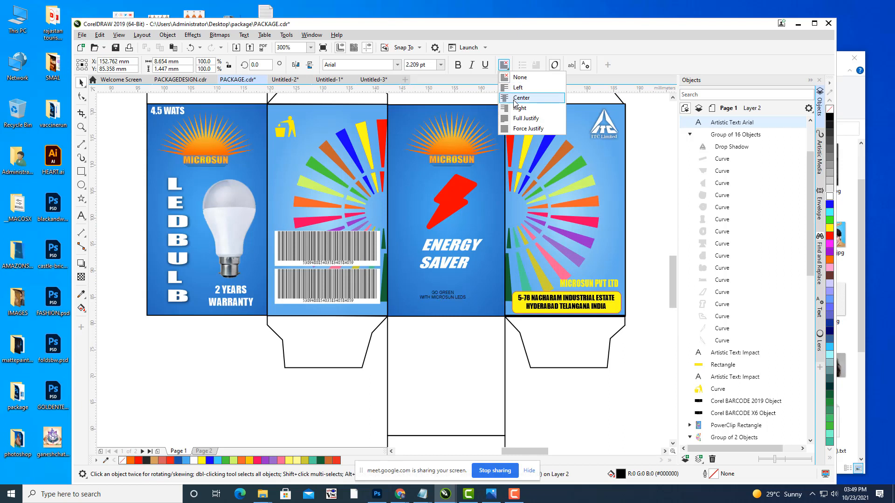
Step: Enlarge the GO GREEN / WITH MICROSUN LEDS text, nudge it down, left-align it and make it white
{"action": "left_click_drag", "start_coordinate": [470, 287], "coordinate": [443, 297]}
{"action": "key", "text": "Down"}
{"action": "key", "text": "Down"}
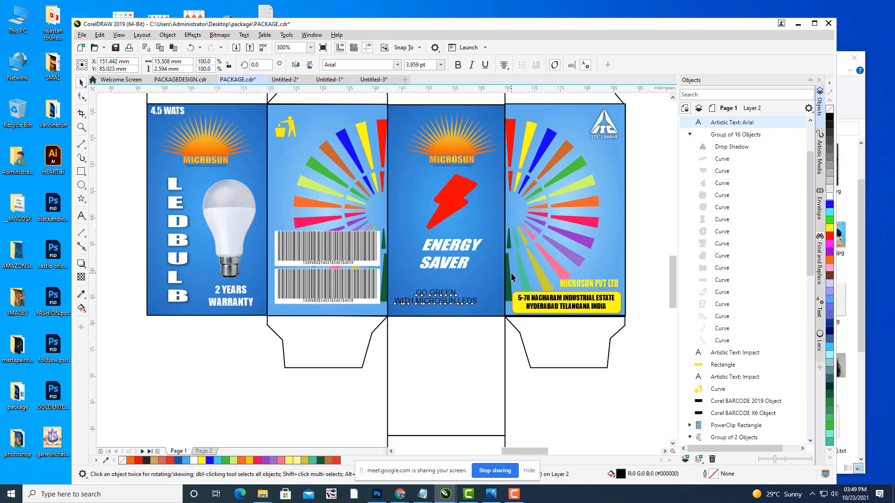
{"action": "left_click", "coordinate": [504, 66]}
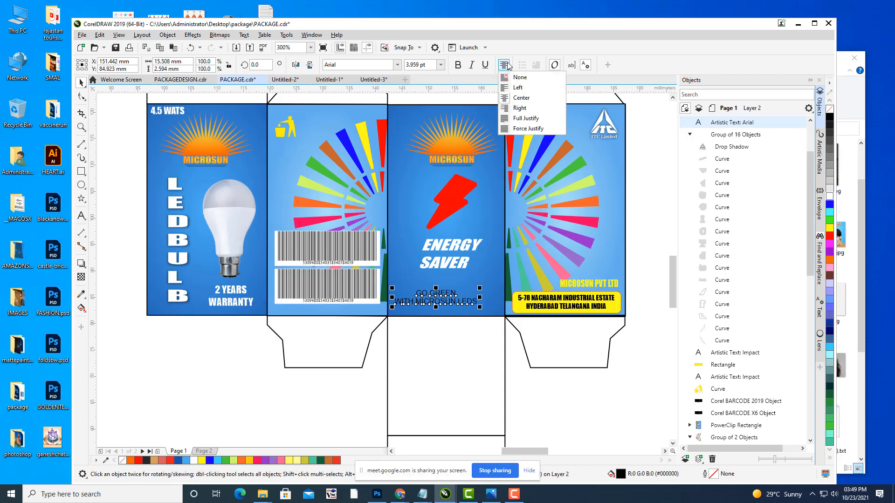
{"action": "left_click", "coordinate": [517, 88]}
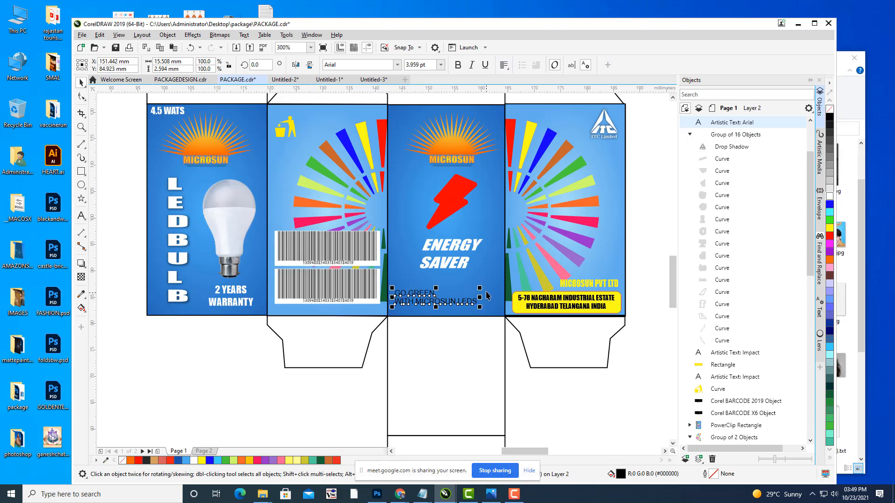
{"action": "left_click", "coordinate": [829, 196]}
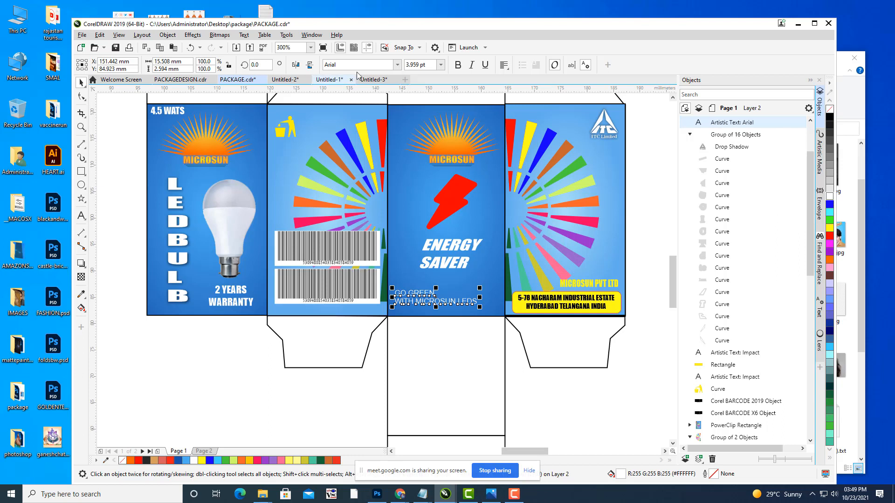
Step: Make the GO GREEN text bold and set its font to Impact
{"action": "left_click", "coordinate": [459, 66]}
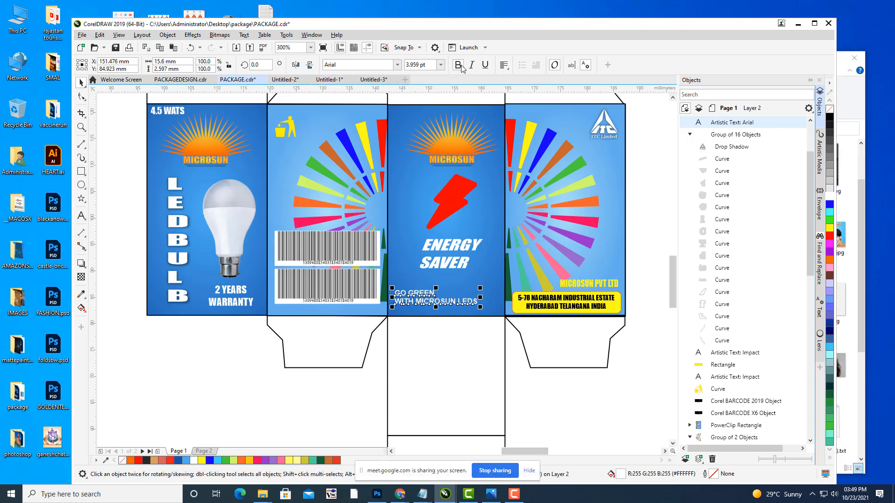
{"action": "left_click", "coordinate": [345, 65]}
{"action": "key", "text": "BackSpace"}
{"action": "type", "text": "Impact"}
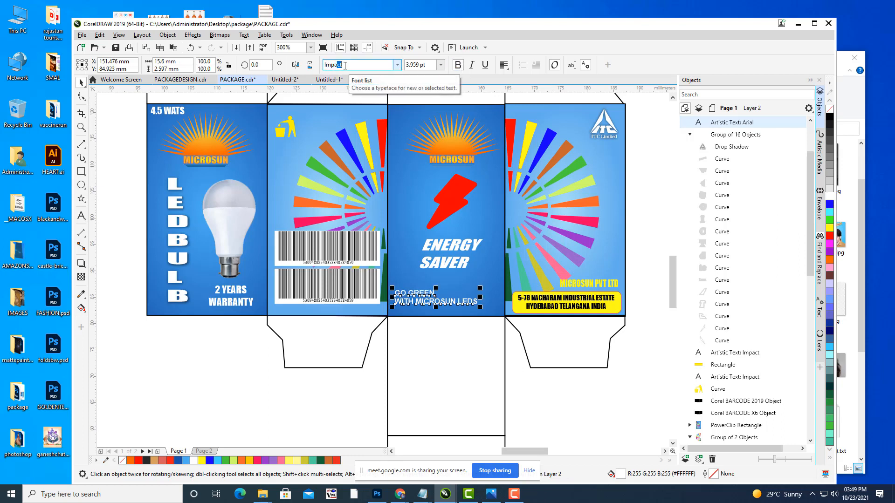
{"action": "key", "text": "Return"}
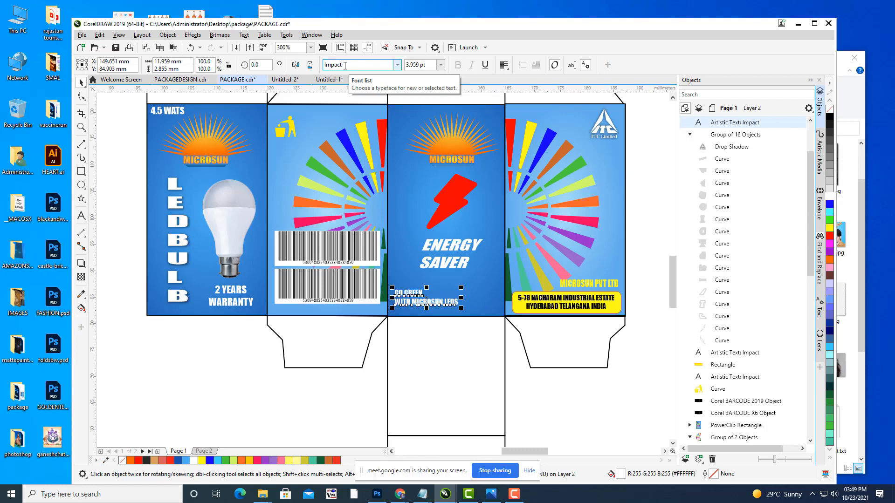
{"action": "left_click", "coordinate": [626, 414]}
{"action": "left_click_drag", "start_coordinate": [479, 258], "coordinate": [420, 268]}
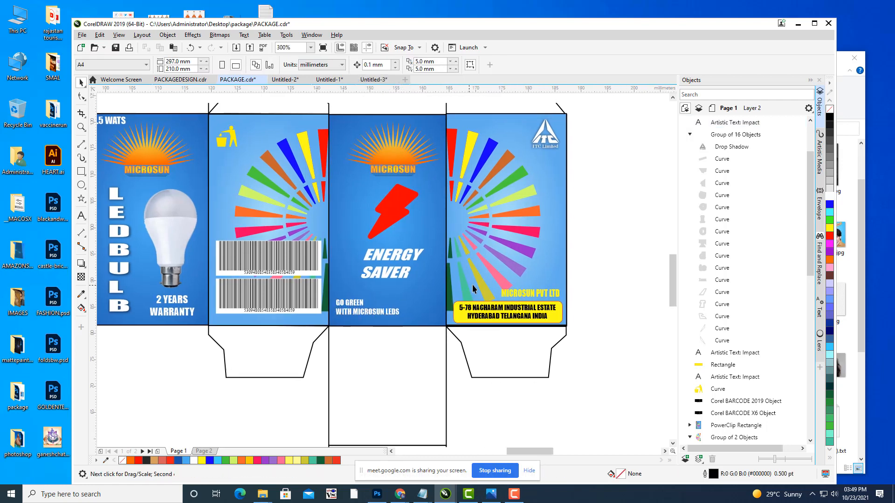
Step: Add two-line text 'PRICE' / '150 MRP' on the ENERGY SAVER panel
{"action": "scroll", "coordinate": [420, 268], "scroll_direction": "up", "scroll_amount": 2}
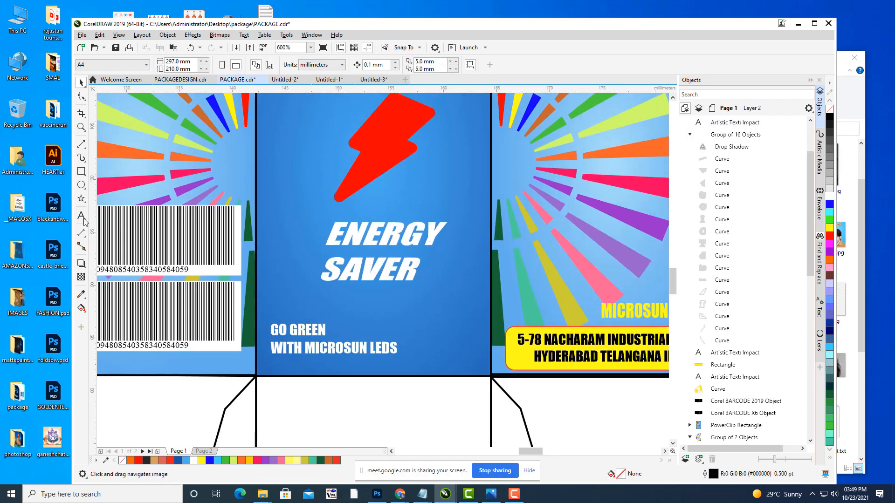
{"action": "left_click", "coordinate": [83, 218]}
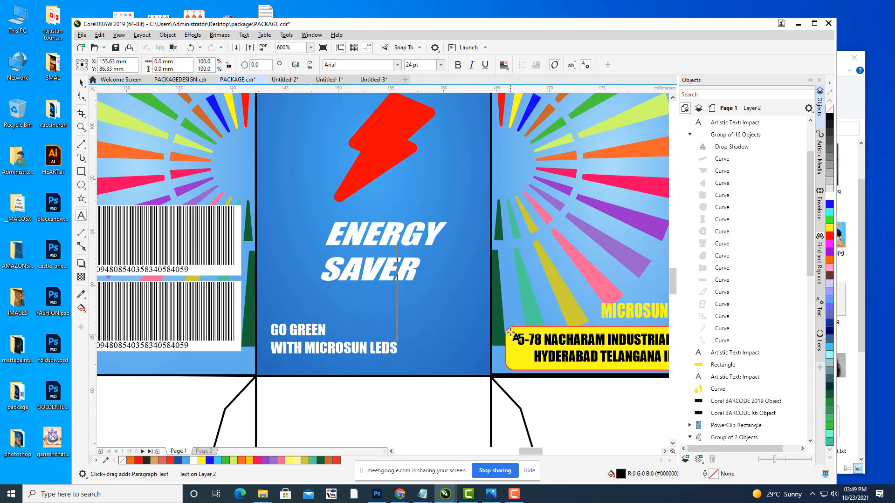
{"action": "left_click", "coordinate": [401, 323]}
{"action": "type", "text": "PRICE"}
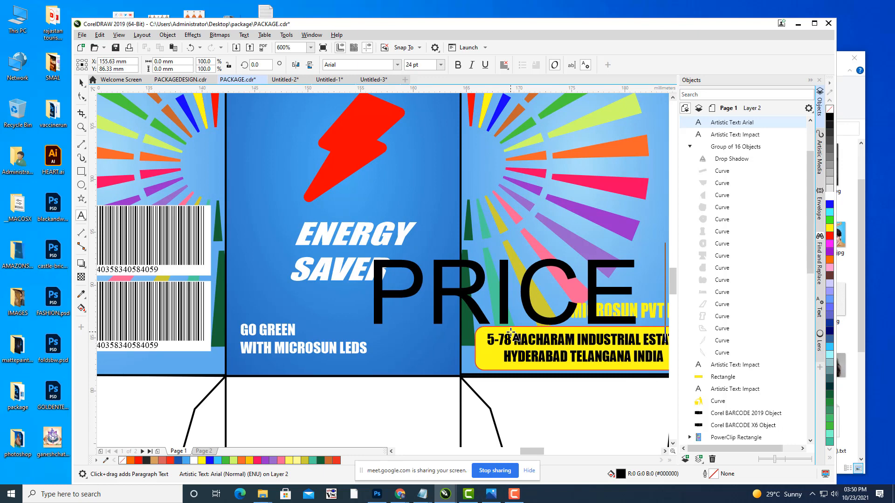
{"action": "key", "text": "Return"}
{"action": "type", "text": "150"}
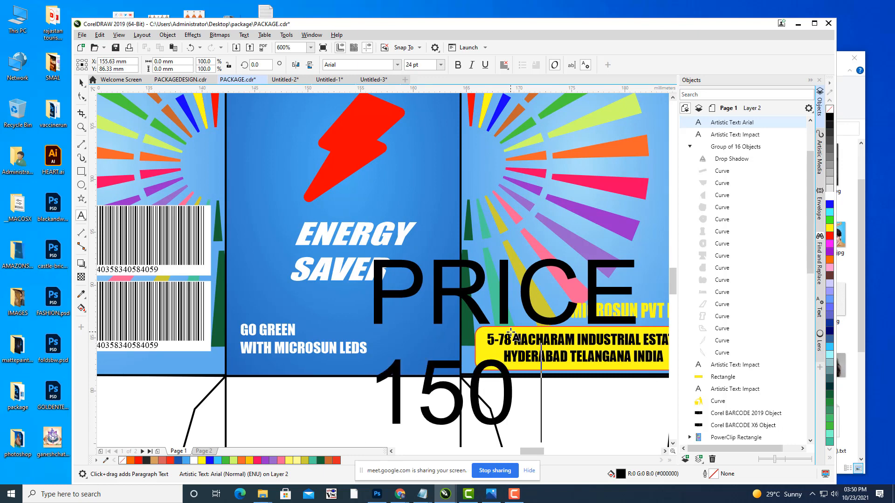
{"action": "type", "text": " MRP"}
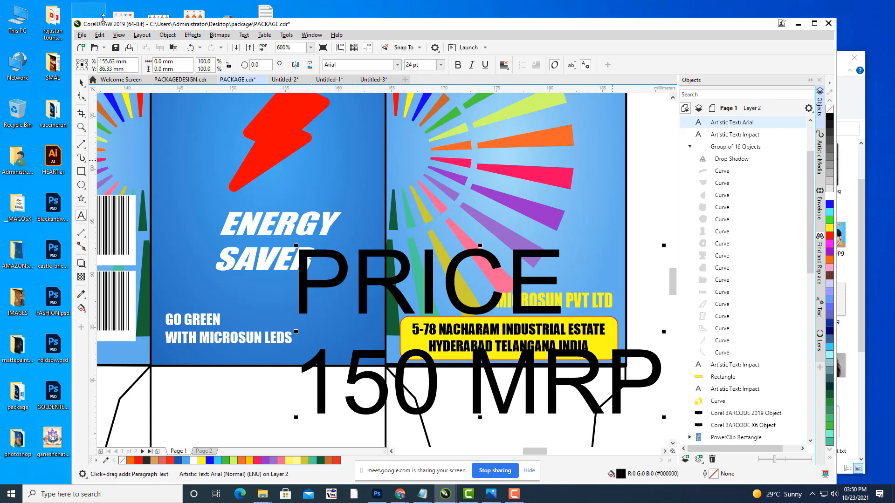
{"action": "key", "text": "ctrl+space"}
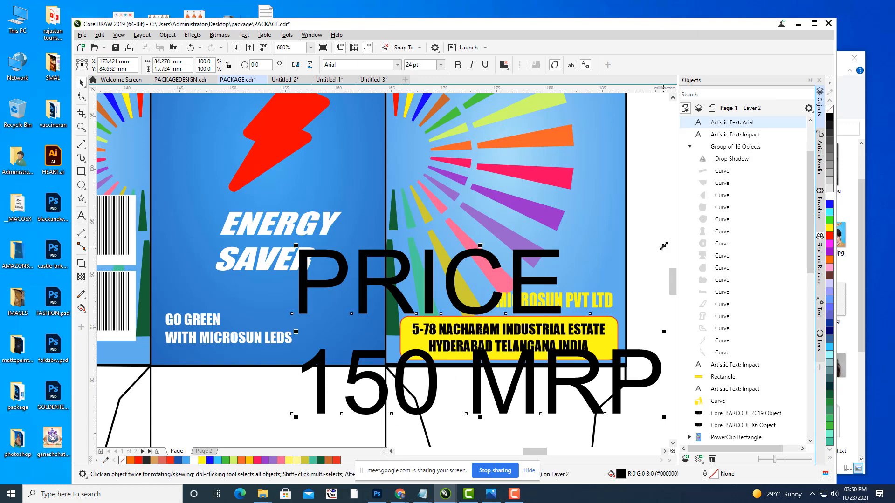
Step: Shrink the price text, move it to the panel's lower right, and make it bold and red
{"action": "left_click_drag", "start_coordinate": [663, 245], "coordinate": [368, 321]}
{"action": "scroll", "coordinate": [531, 289], "scroll_direction": "left", "scroll_amount": 2}
{"action": "left_click_drag", "start_coordinate": [412, 300], "coordinate": [403, 303]}
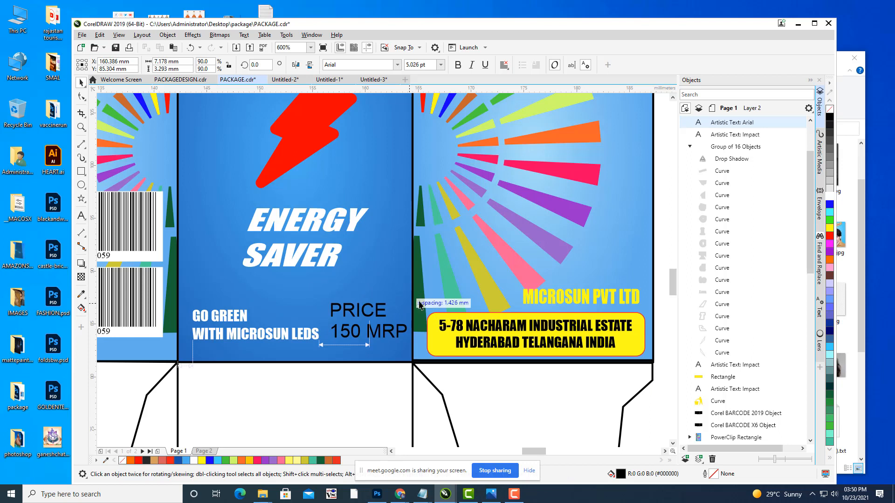
{"action": "key", "text": "Down"}
{"action": "key", "text": "Down"}
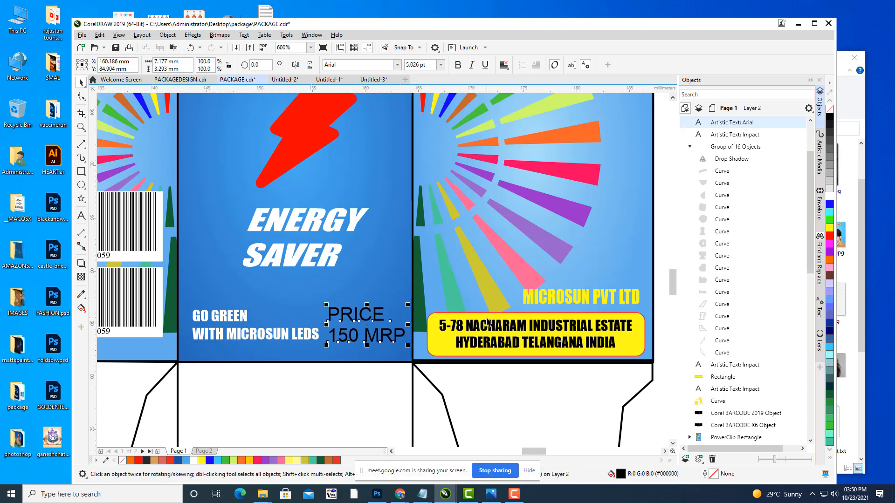
{"action": "left_click", "coordinate": [458, 64]}
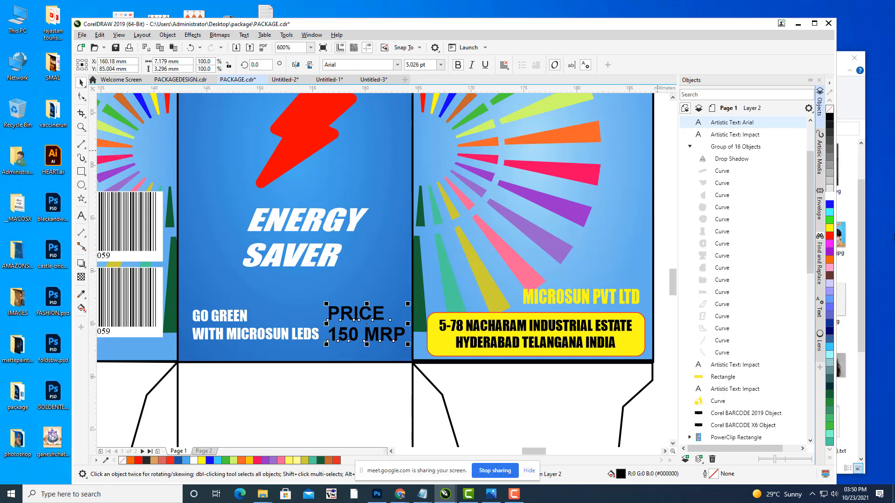
{"action": "left_click", "coordinate": [829, 197]}
{"action": "left_click_drag", "start_coordinate": [362, 356], "coordinate": [407, 339]}
{"action": "left_click", "coordinate": [829, 236]}
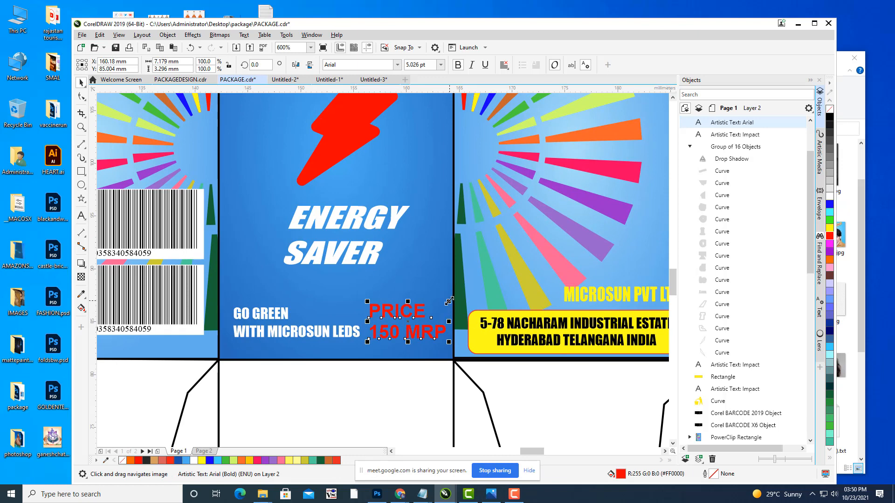
Step: Shrink the red price text further, slant it, and nudge it into final position
{"action": "left_click_drag", "start_coordinate": [448, 301], "coordinate": [421, 304]}
{"action": "left_click", "coordinate": [410, 314]}
{"action": "key", "text": "Left"}
{"action": "key", "text": "Left"}
{"action": "key", "text": "Left"}
{"action": "key", "text": "Left"}
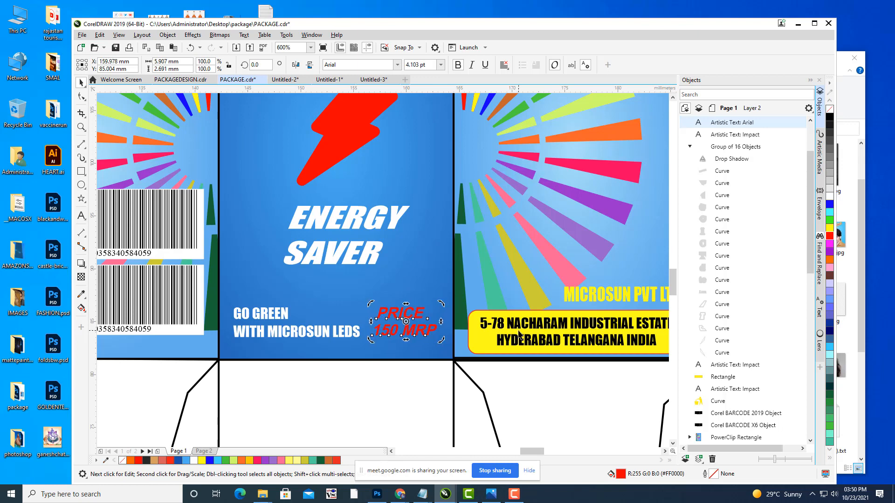
{"action": "key", "text": "Down"}
{"action": "key", "text": "Up"}
{"action": "left_click", "coordinate": [580, 399]}
{"action": "scroll", "coordinate": [581, 315], "scroll_direction": "down", "scroll_amount": 2}
{"action": "left_click_drag", "start_coordinate": [583, 312], "coordinate": [573, 334]}
{"action": "left_click", "coordinate": [639, 265]}
{"action": "left_click_drag", "start_coordinate": [612, 205], "coordinate": [550, 230]}
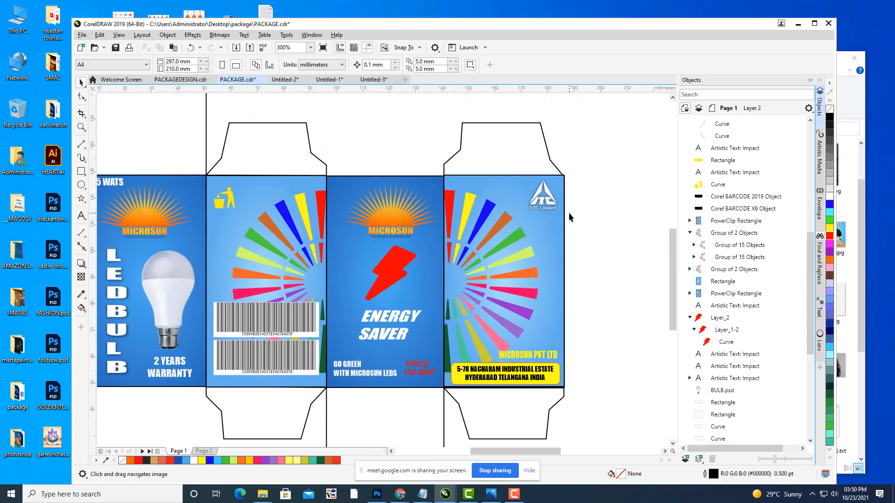
{"action": "scroll", "coordinate": [569, 218], "scroll_direction": "down", "scroll_amount": 2}
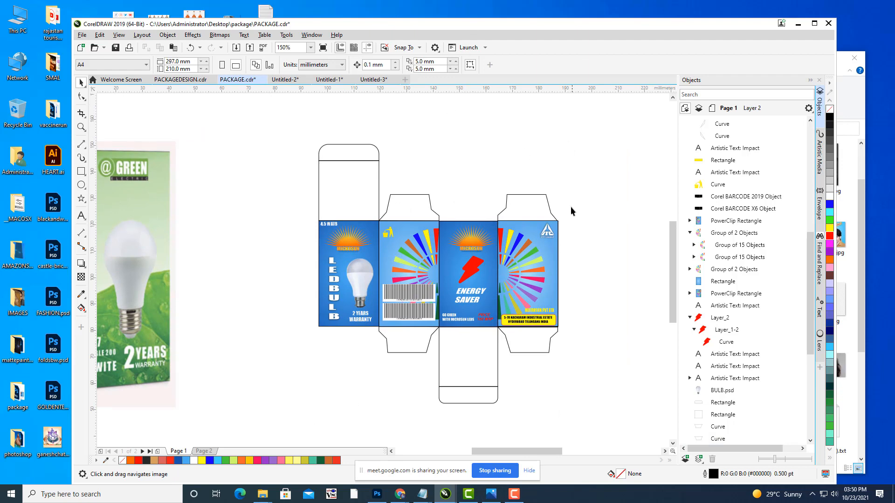
{"action": "scroll", "coordinate": [570, 224], "scroll_direction": "up", "scroll_amount": 3}
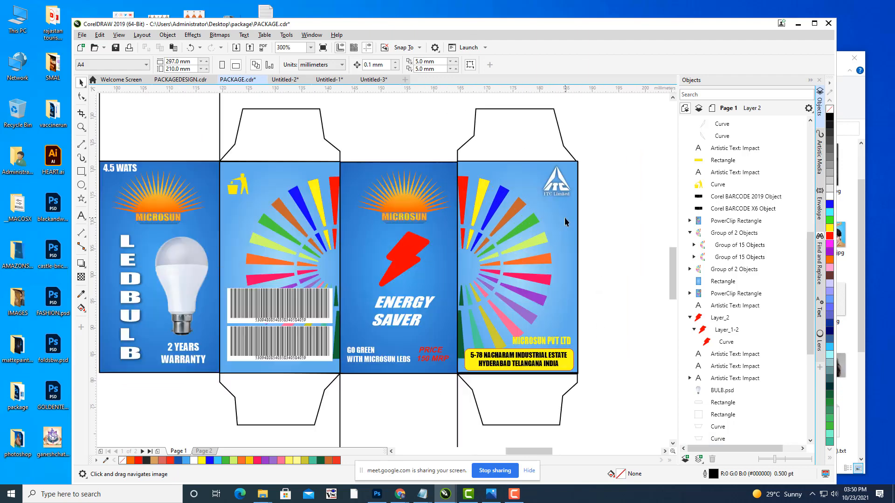
{"action": "scroll", "coordinate": [477, 207], "scroll_direction": "down", "scroll_amount": 2}
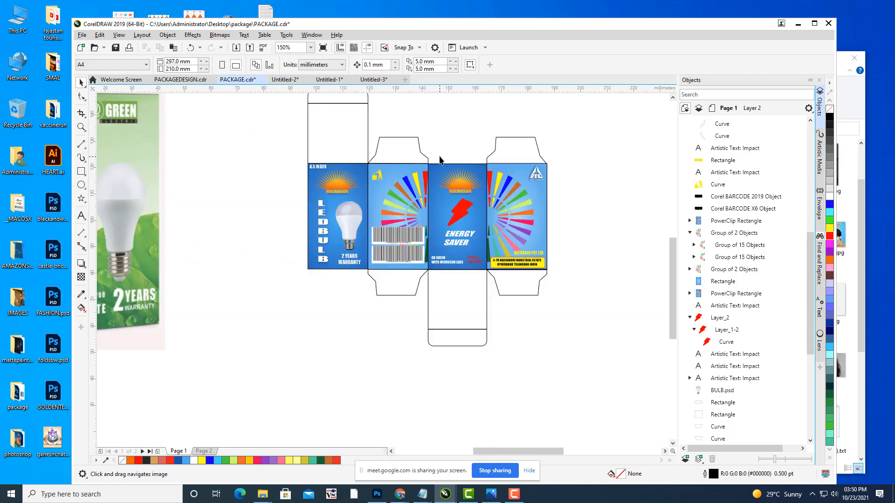
{"action": "left_click_drag", "start_coordinate": [401, 149], "coordinate": [455, 184]}
{"action": "scroll", "coordinate": [556, 162], "scroll_direction": "down", "scroll_amount": 1}
{"action": "scroll", "coordinate": [526, 189], "scroll_direction": "up", "scroll_amount": 2}
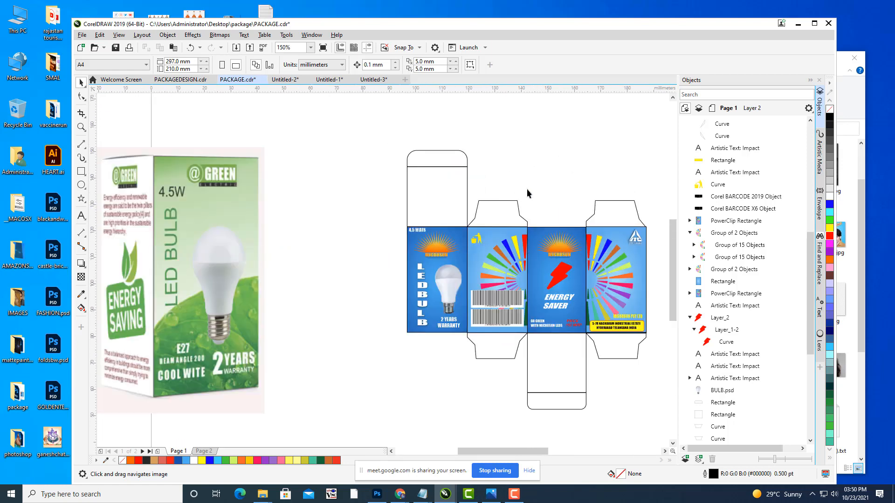
{"action": "left_click_drag", "start_coordinate": [527, 188], "coordinate": [455, 178]}
{"action": "left_click", "coordinate": [414, 195]}
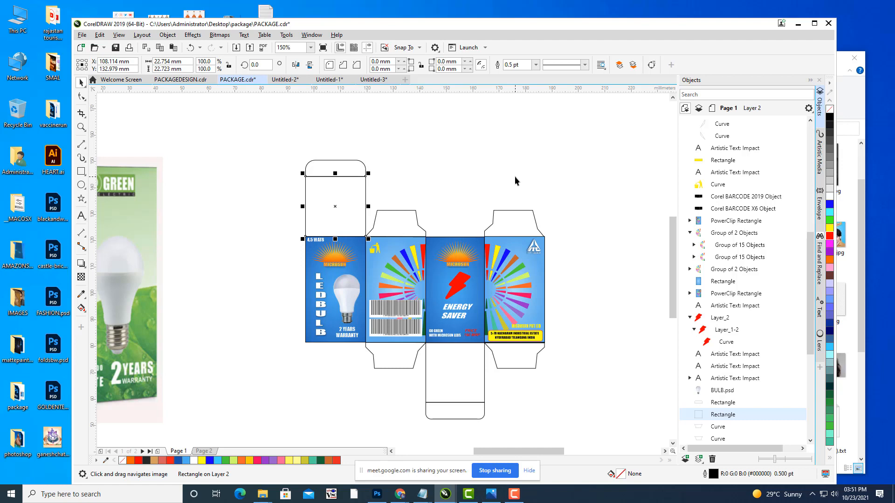
Step: Give the top panel the blue preset gradient, sampling the box blue as the start colour
{"action": "key", "text": "F11"}
{"action": "left_click_drag", "start_coordinate": [391, 119], "coordinate": [689, 33]}
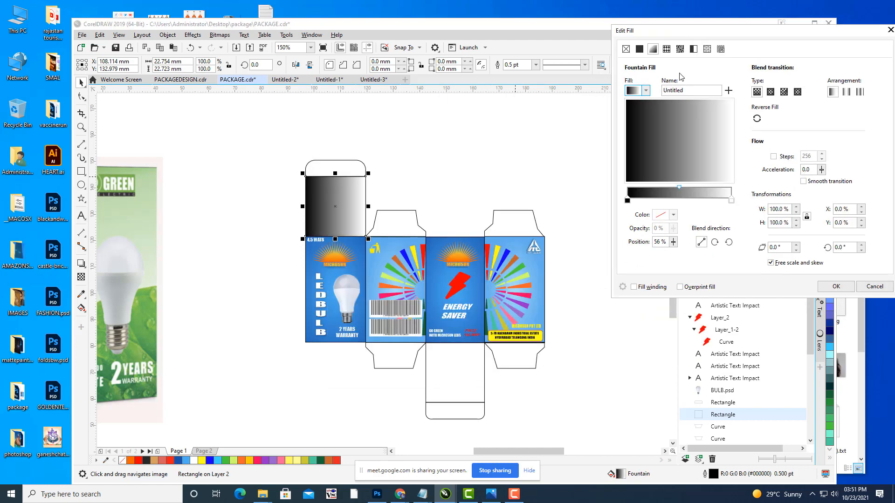
{"action": "left_click", "coordinate": [645, 90]}
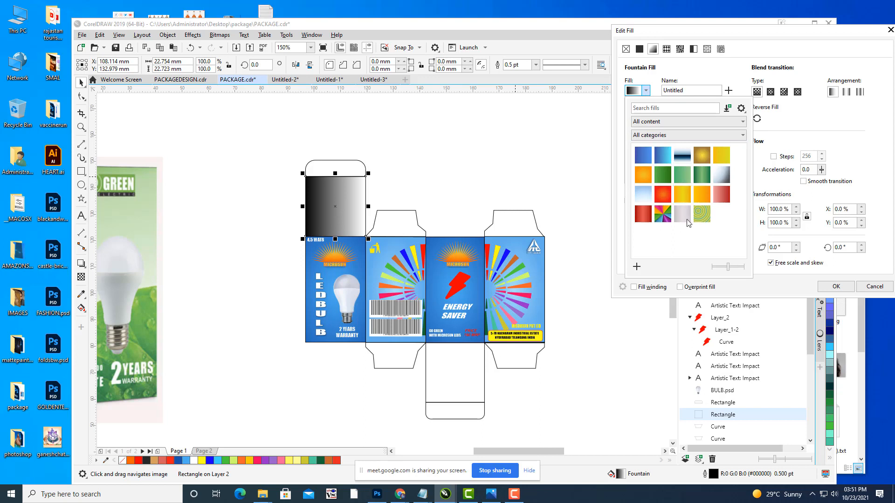
{"action": "left_click", "coordinate": [661, 161]}
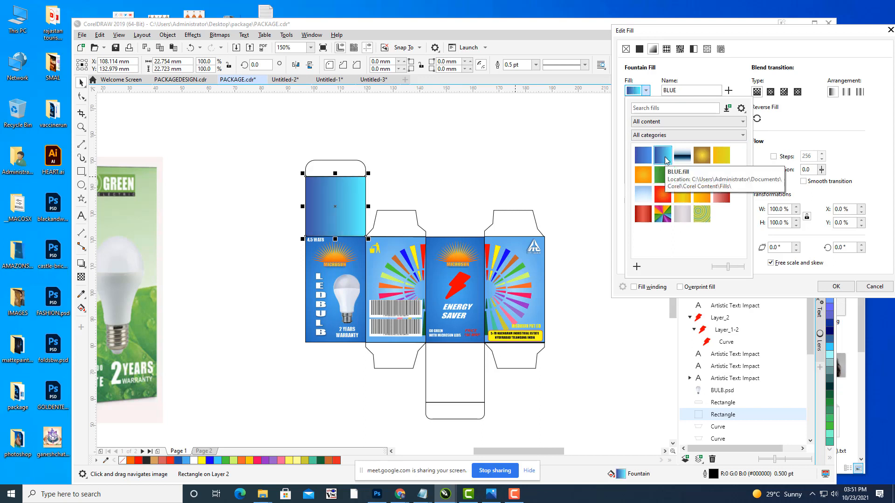
{"action": "left_click", "coordinate": [746, 69]}
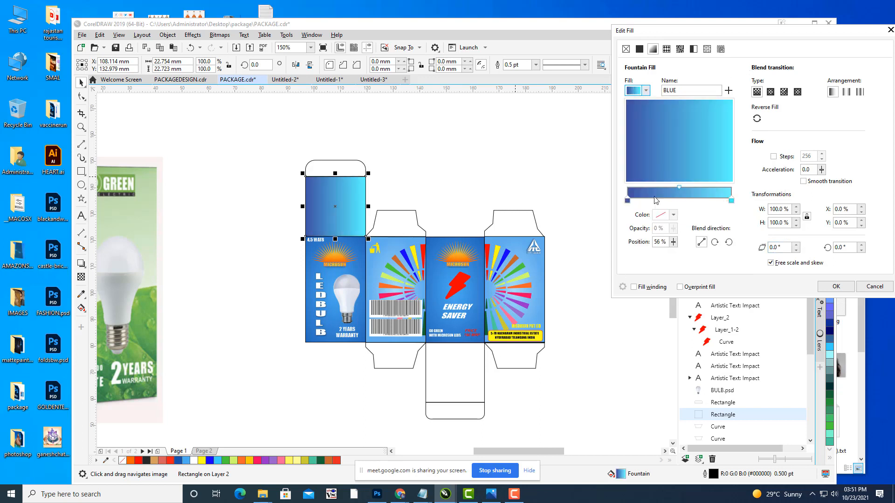
{"action": "left_click", "coordinate": [627, 201]}
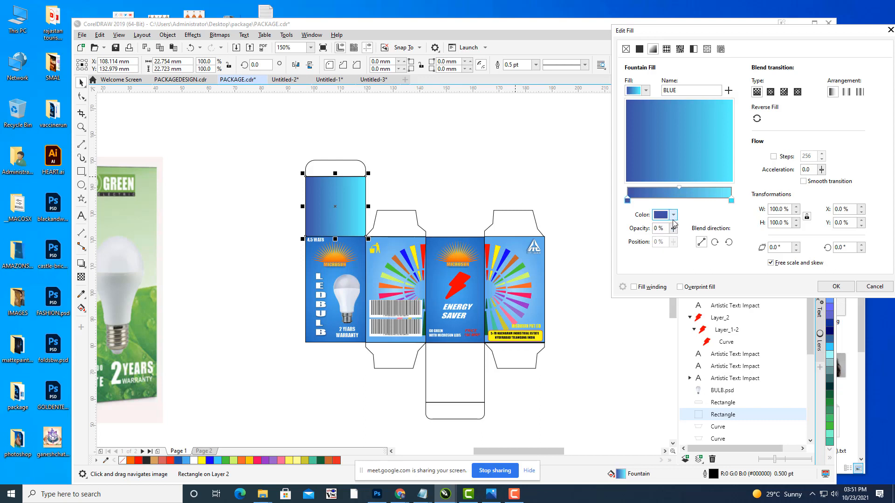
{"action": "left_click", "coordinate": [673, 215]}
{"action": "left_click", "coordinate": [740, 358]}
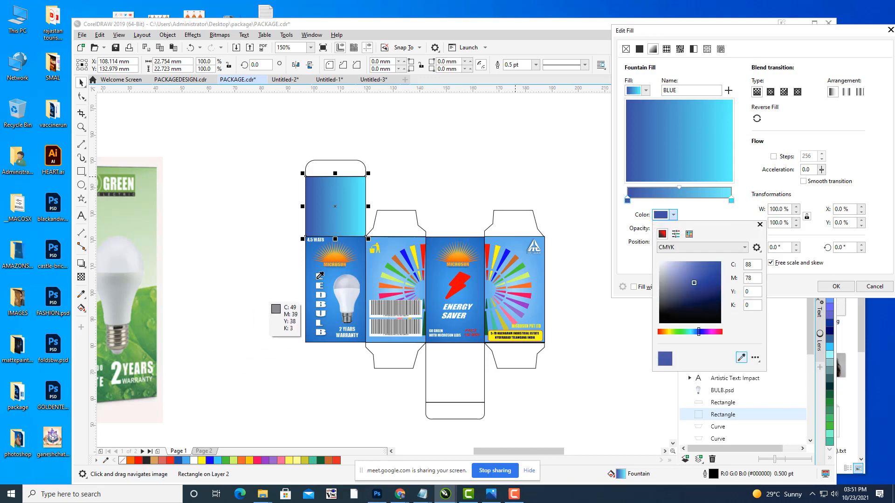
{"action": "left_click", "coordinate": [358, 237]}
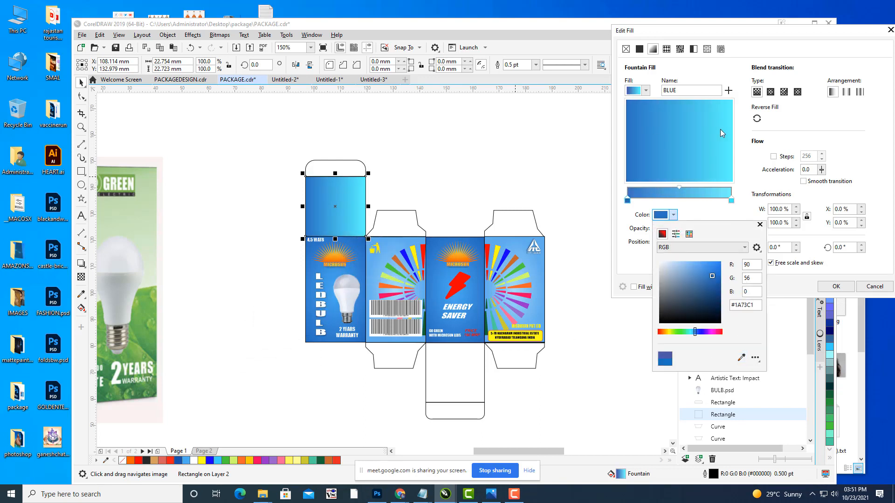
{"action": "left_click", "coordinate": [731, 201]}
Step: Set the gradient end colour to box blue #1870BF and lighten the start to #96C9F5
{"action": "left_click", "coordinate": [732, 201]}
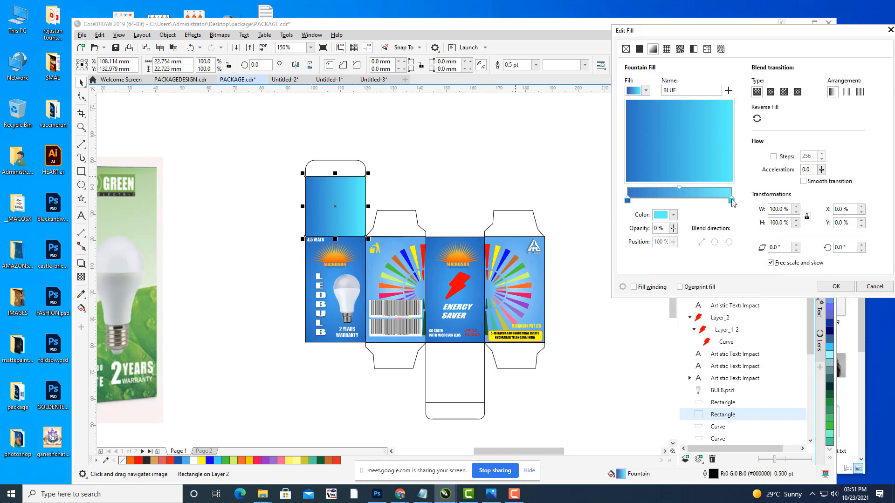
{"action": "left_click", "coordinate": [674, 215]}
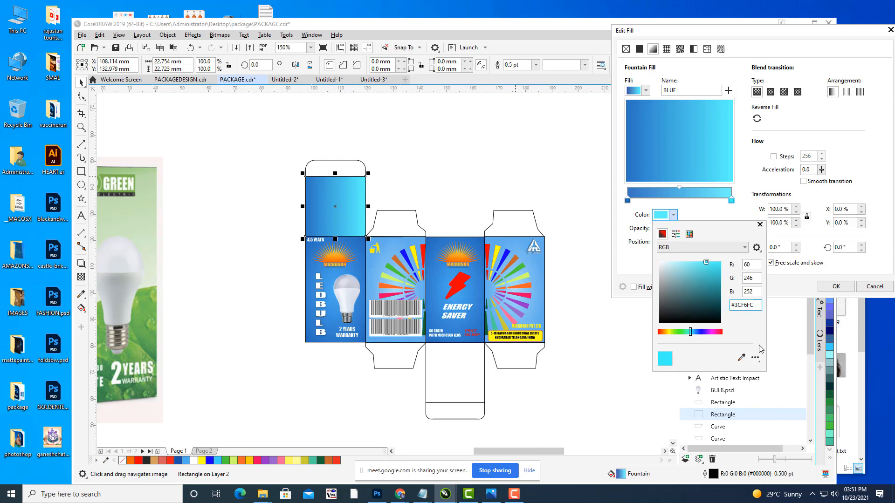
{"action": "left_click", "coordinate": [741, 358]}
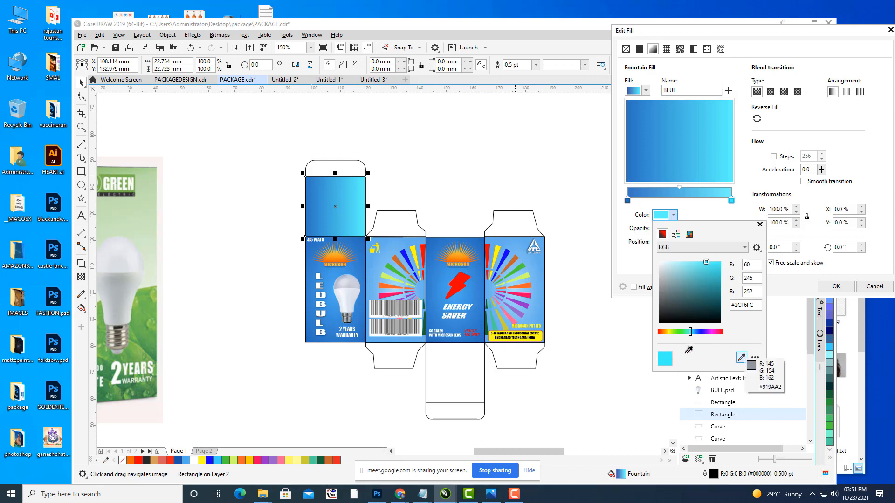
{"action": "left_click", "coordinate": [364, 237]}
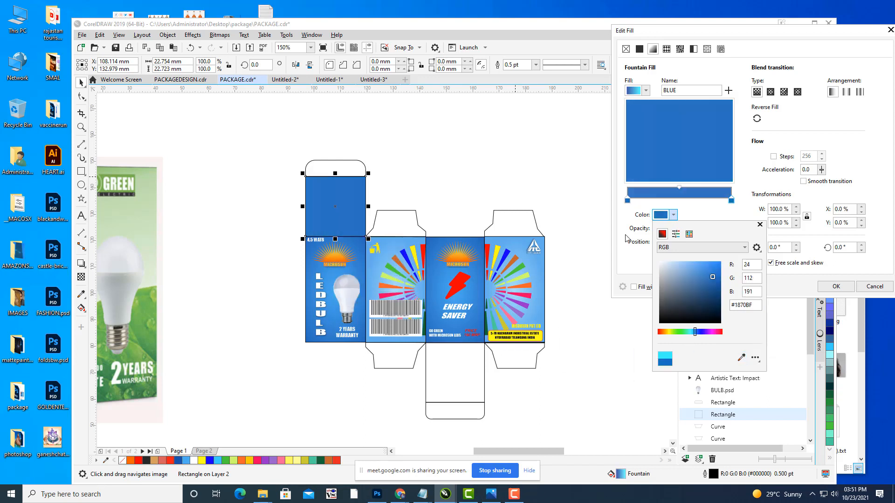
{"action": "left_click", "coordinate": [702, 208]}
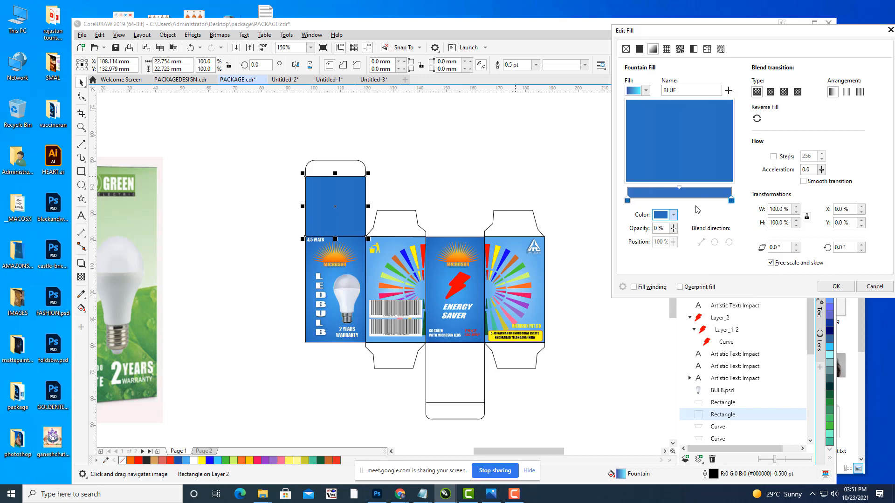
{"action": "left_click", "coordinate": [627, 201]}
{"action": "left_click", "coordinate": [674, 215]}
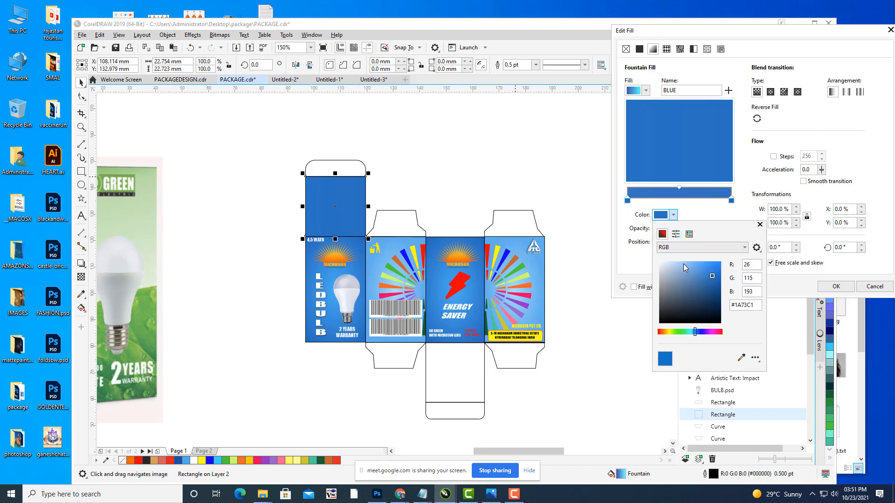
{"action": "left_click", "coordinate": [683, 263]}
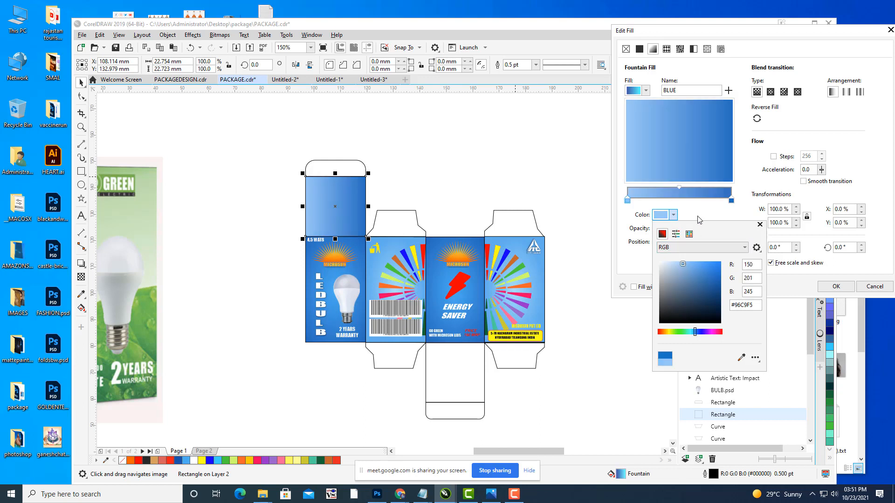
Step: Make the gradient radial, reverse it, add a midpoint node at 51 % and apply
{"action": "left_click", "coordinate": [770, 92]}
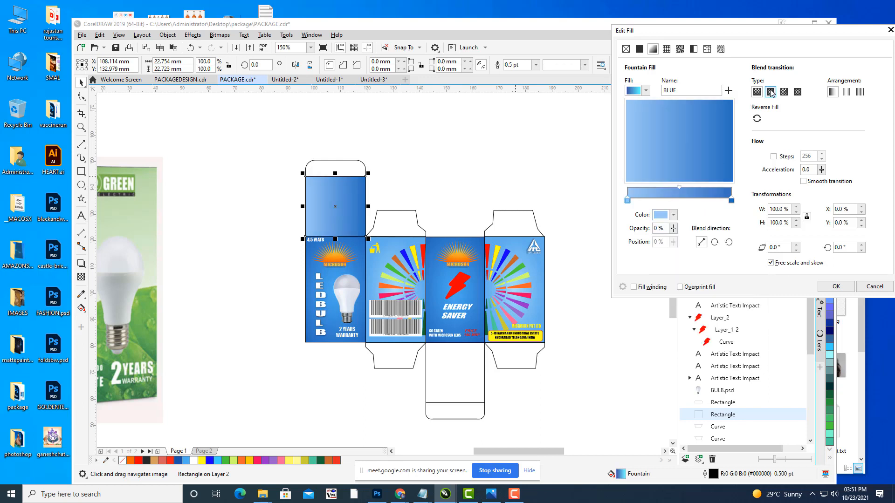
{"action": "left_click", "coordinate": [757, 119]}
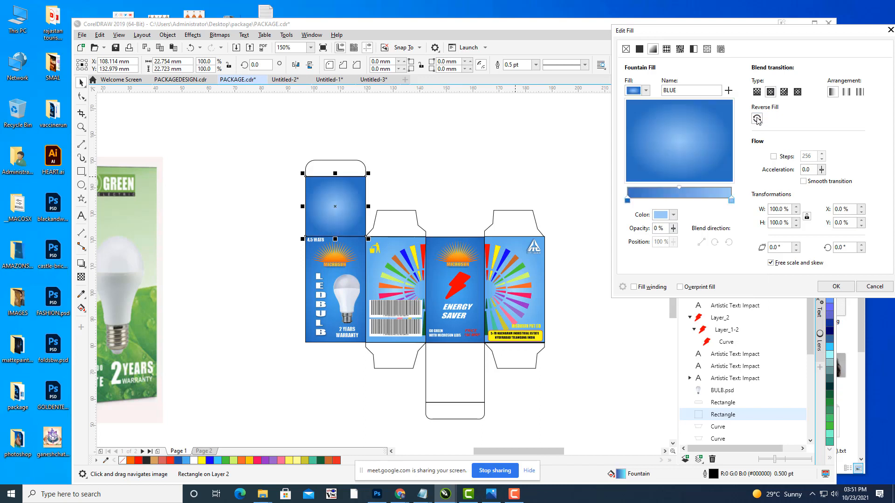
{"action": "double_click", "coordinate": [677, 189]}
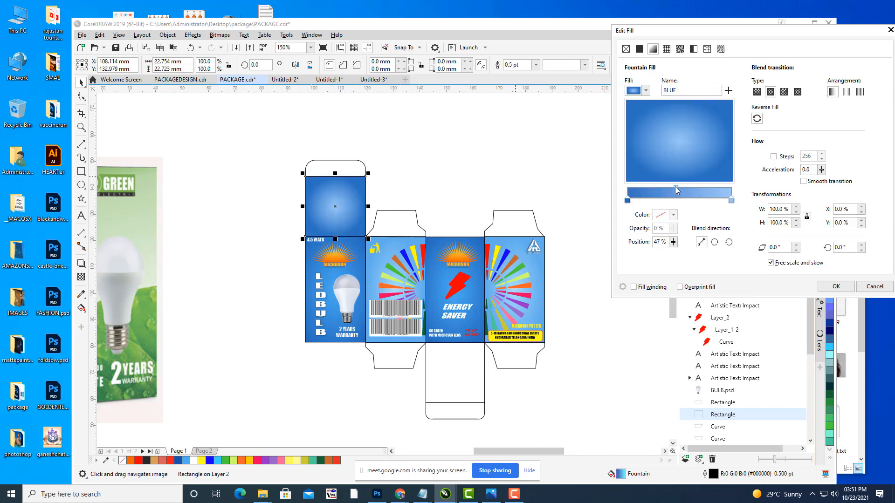
{"action": "left_click_drag", "start_coordinate": [678, 186], "coordinate": [680, 186]}
{"action": "left_click", "coordinate": [836, 286]}
{"action": "left_click", "coordinate": [482, 147]}
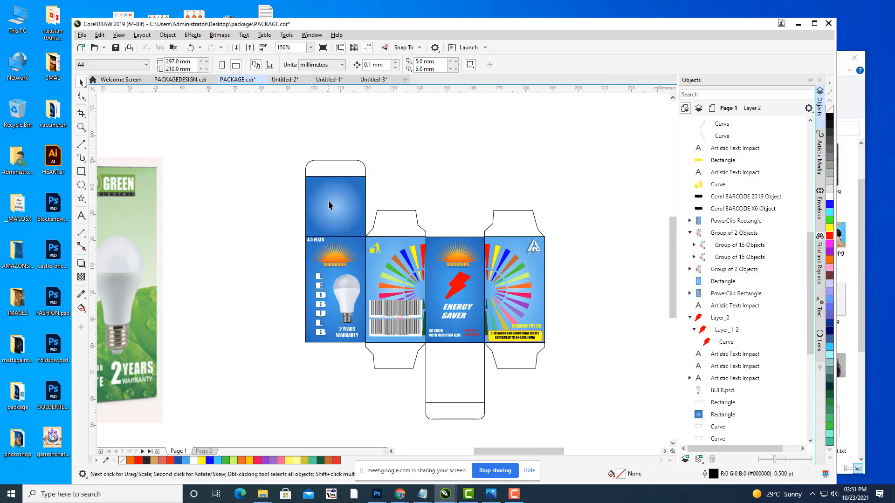
Step: Apply the BLUE preset gradient to the flap above the barcode panel with a sampled light-blue start
{"action": "left_click", "coordinate": [418, 221]}
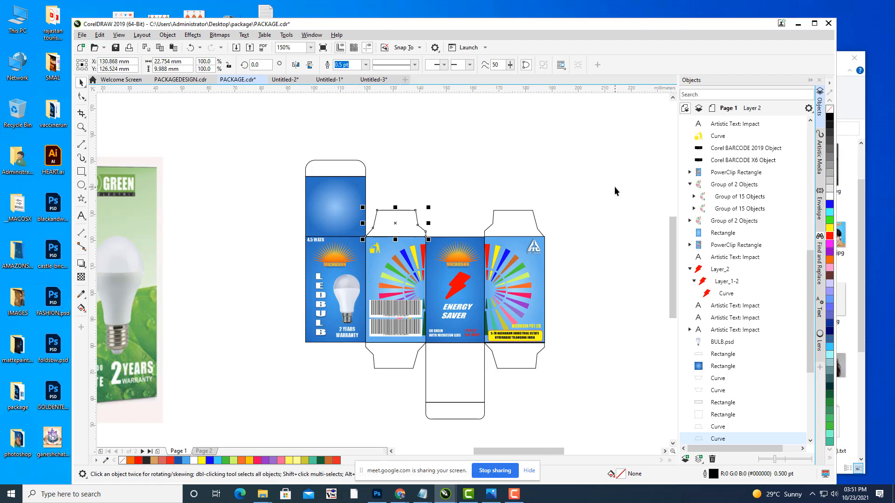
{"action": "key", "text": "F11"}
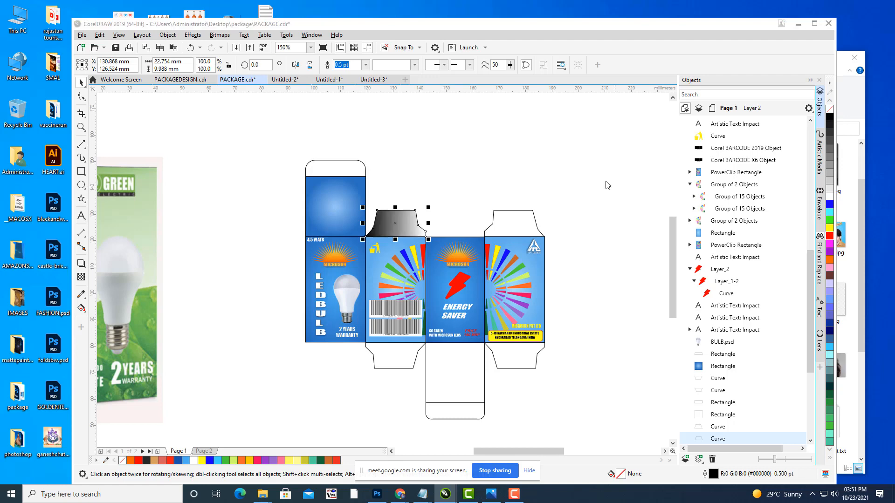
{"action": "left_click_drag", "start_coordinate": [445, 122], "coordinate": [706, 55]}
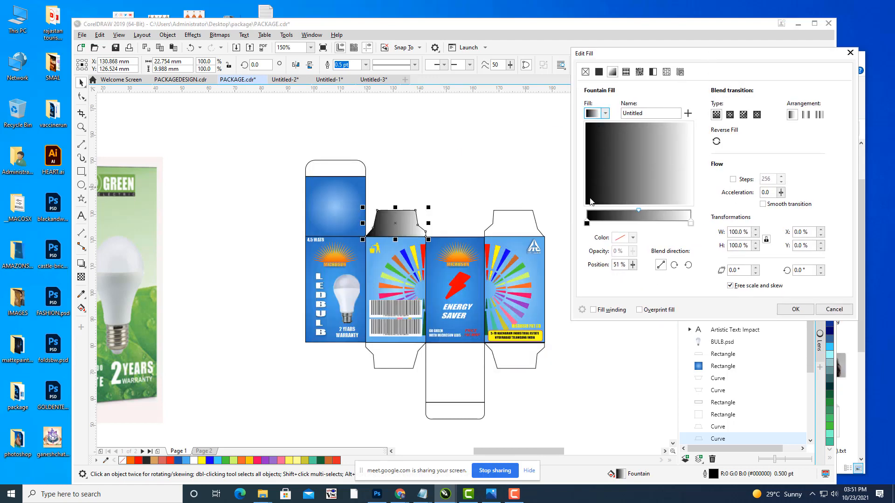
{"action": "left_click", "coordinate": [604, 117]}
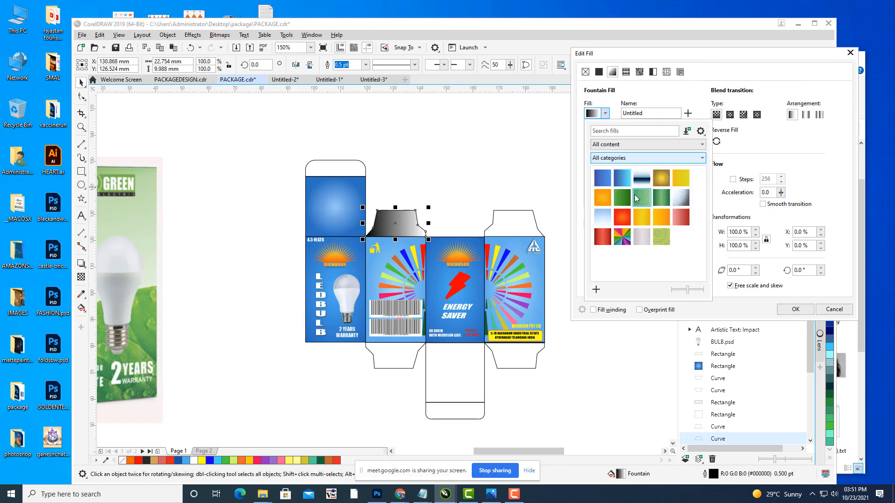
{"action": "left_click", "coordinate": [620, 173]}
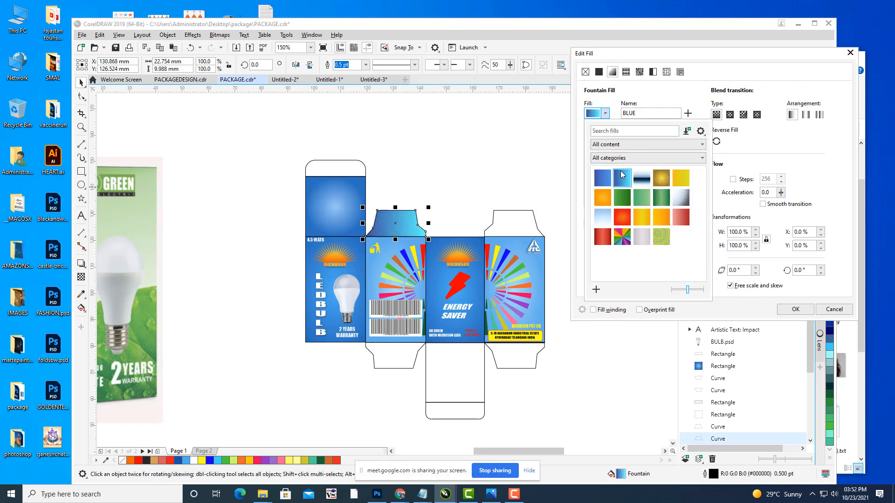
{"action": "left_click", "coordinate": [737, 299]}
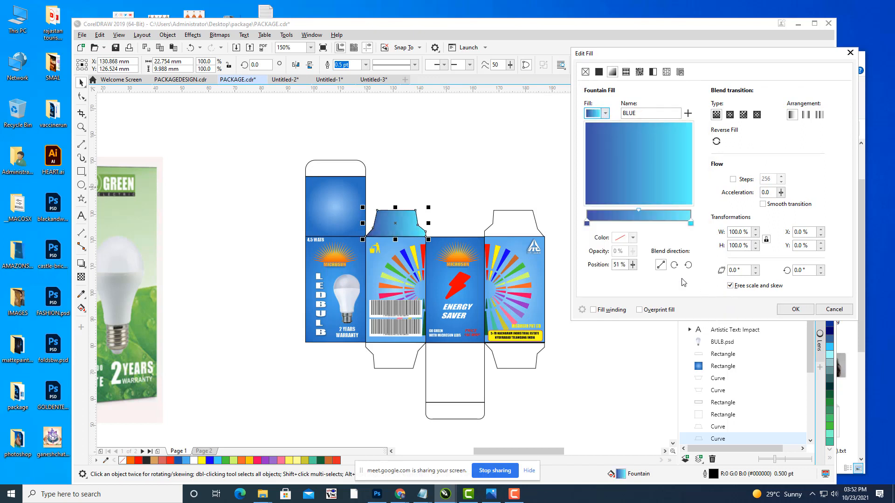
{"action": "left_click", "coordinate": [586, 223]}
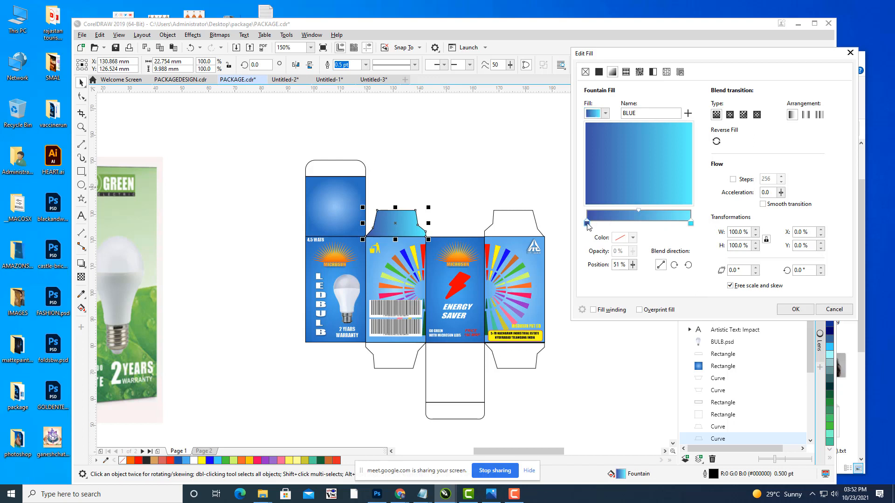
{"action": "left_click", "coordinate": [632, 239]}
{"action": "left_click", "coordinate": [700, 380]}
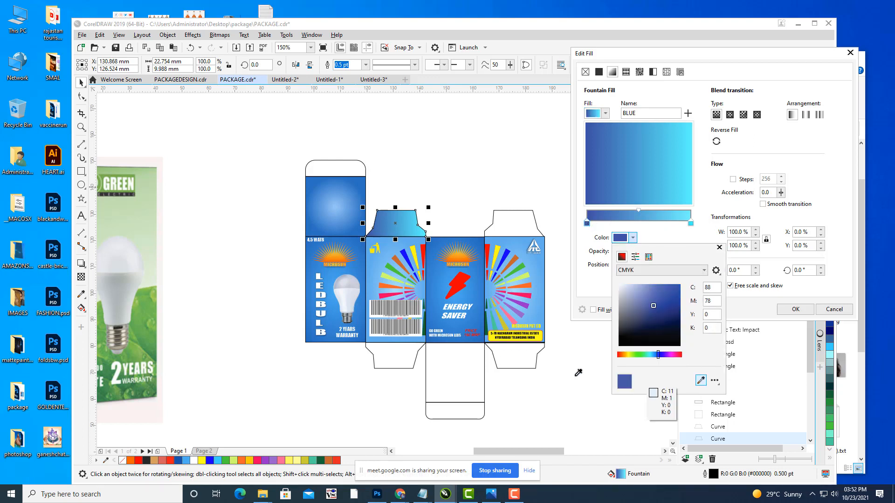
{"action": "left_click", "coordinate": [413, 243]}
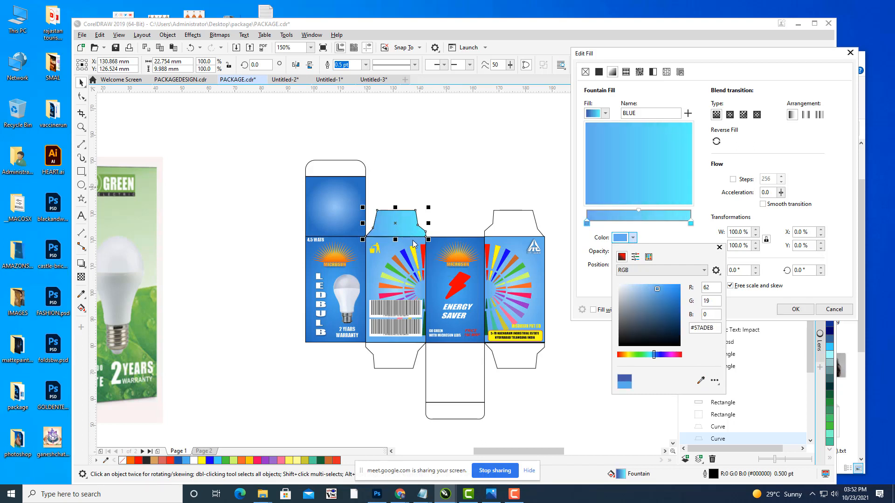
Step: Set the end colour to light blue #74C0EF, make it radial with a midpoint node, and confirm
{"action": "left_click", "coordinate": [691, 224]}
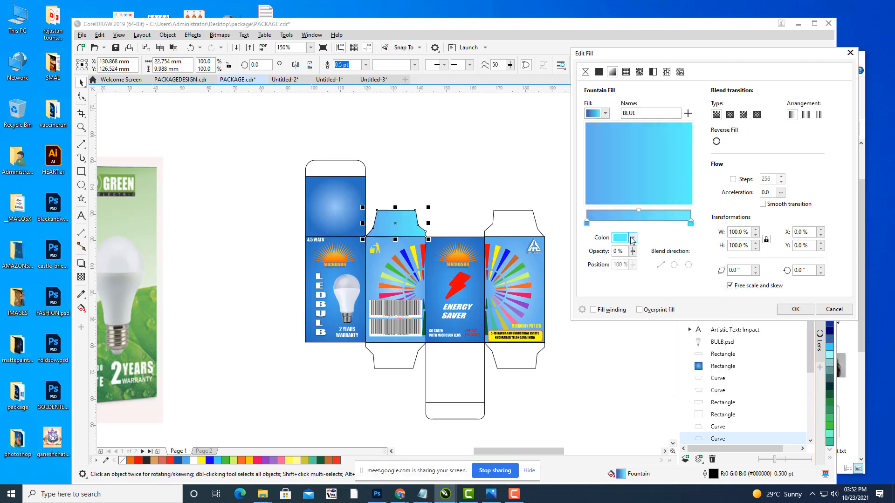
{"action": "left_click", "coordinate": [633, 238]}
{"action": "left_click", "coordinate": [701, 381]}
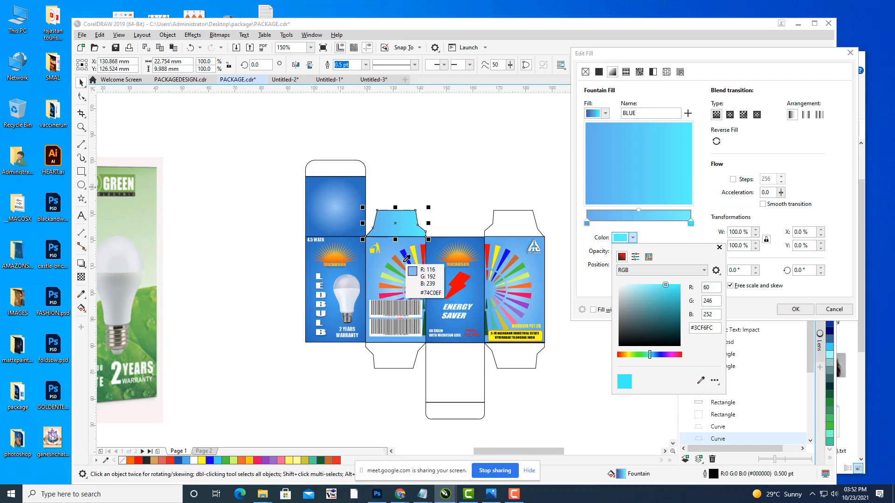
{"action": "left_click", "coordinate": [405, 261]}
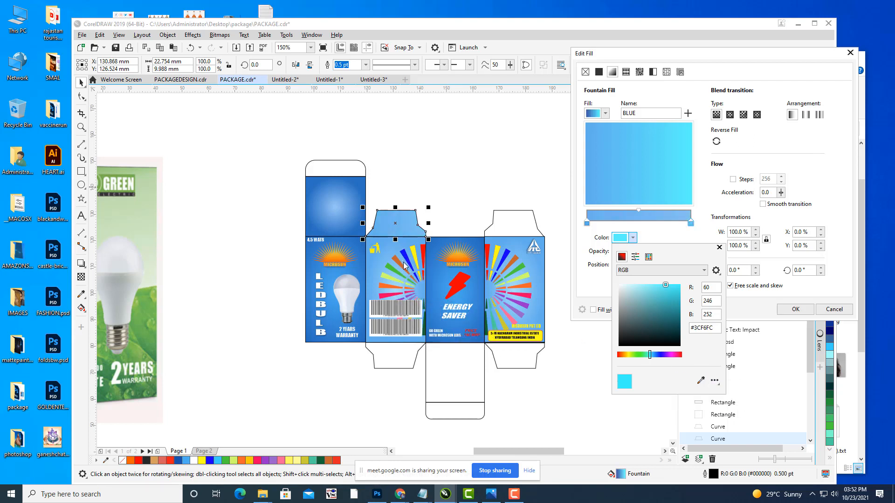
{"action": "left_click", "coordinate": [736, 147]}
{"action": "left_click", "coordinate": [730, 115]}
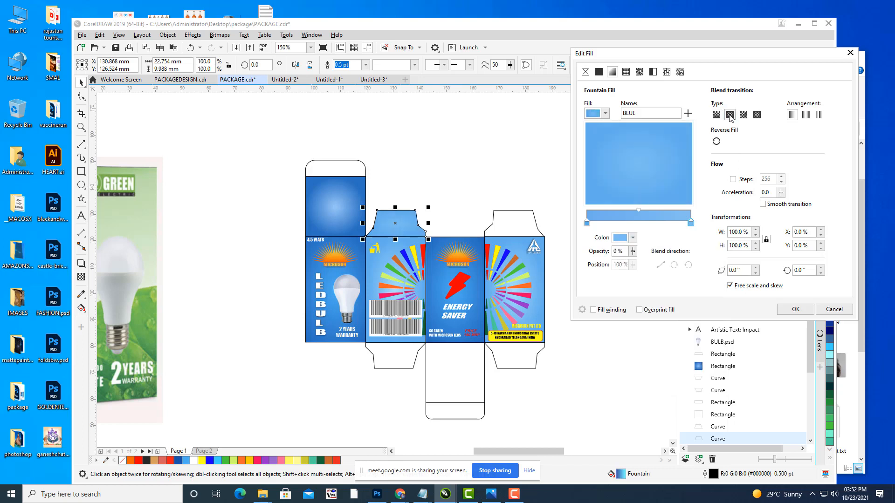
{"action": "double_click", "coordinate": [639, 208]}
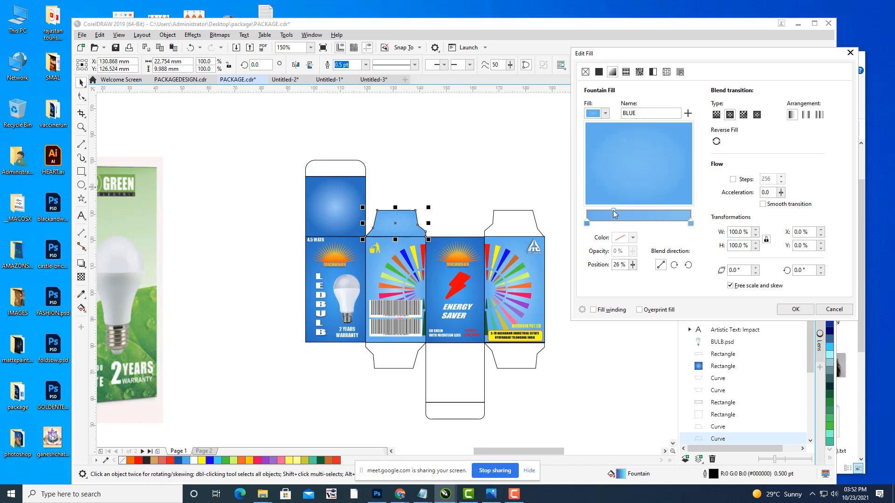
{"action": "left_click", "coordinate": [795, 309]}
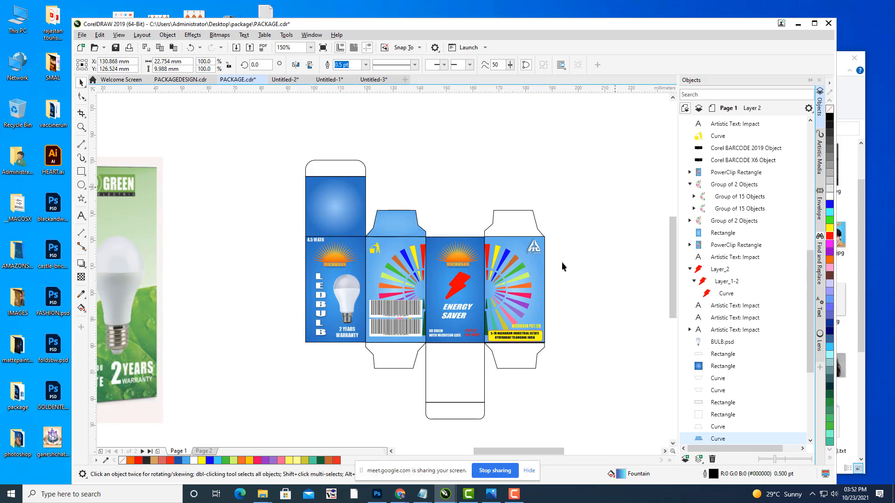
Step: Give the top flap above the right panel the blue fill
{"action": "left_click", "coordinate": [495, 215]}
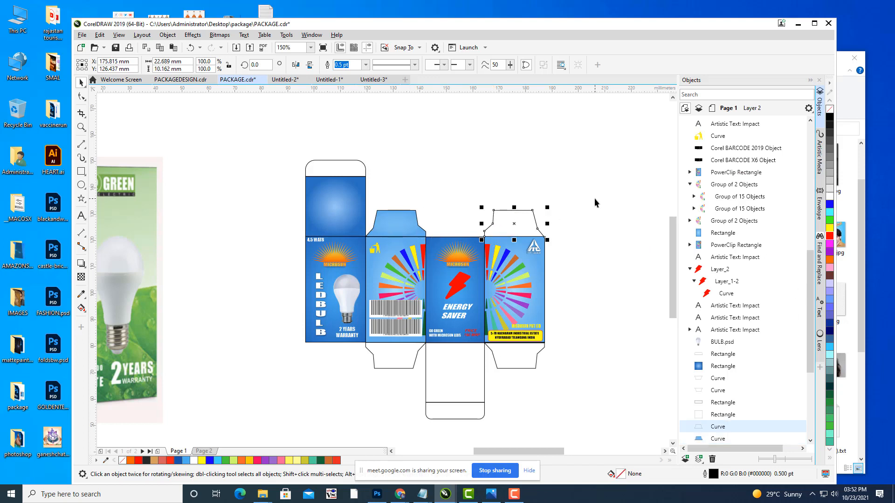
{"action": "key", "text": "ctrl+r"}
{"action": "left_click", "coordinate": [589, 196]}
{"action": "left_click_drag", "start_coordinate": [467, 336], "coordinate": [477, 298]}
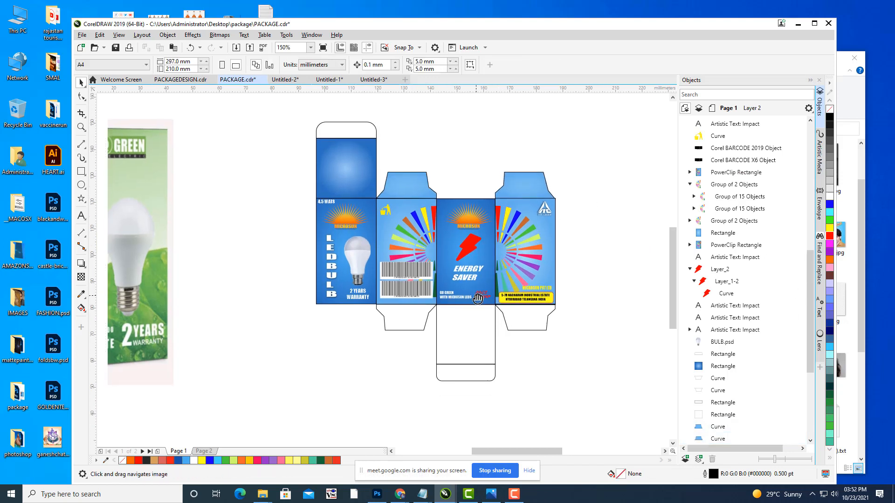
Step: Select the flap below the barcode panel and confirm its fill settings, undoing an accidental move
{"action": "left_click", "coordinate": [493, 338]}
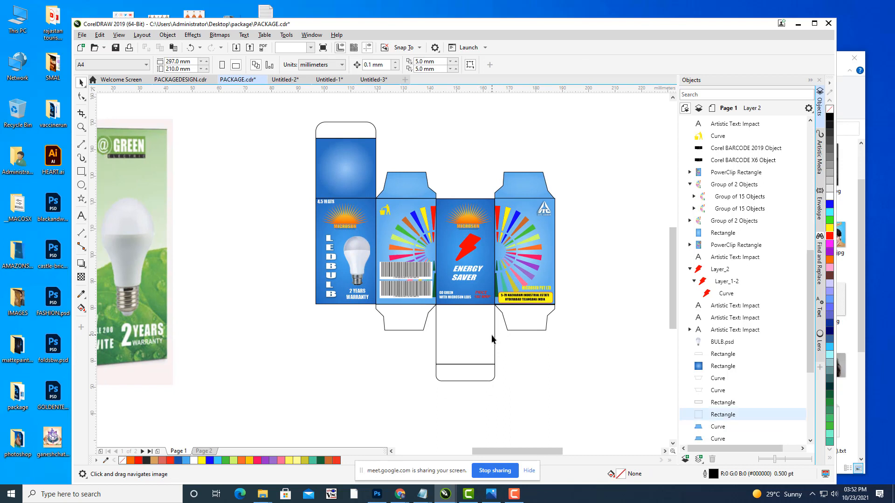
{"action": "left_click", "coordinate": [423, 328]}
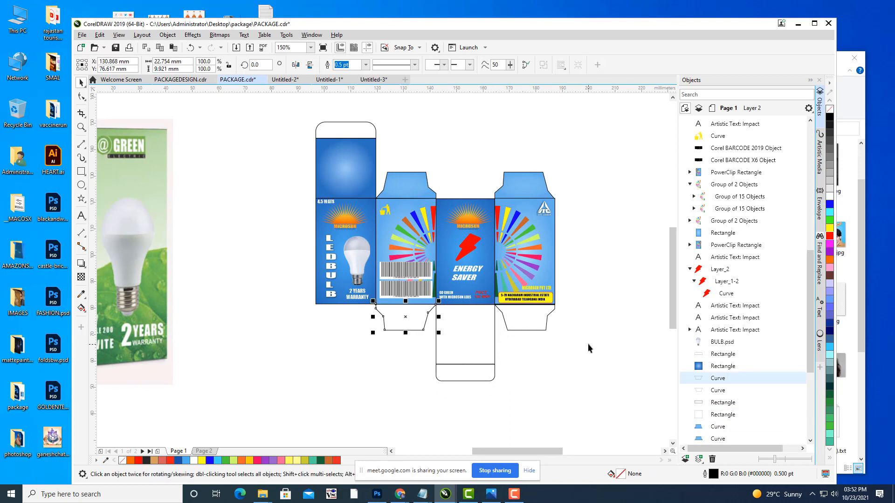
{"action": "left_click", "coordinate": [598, 305]}
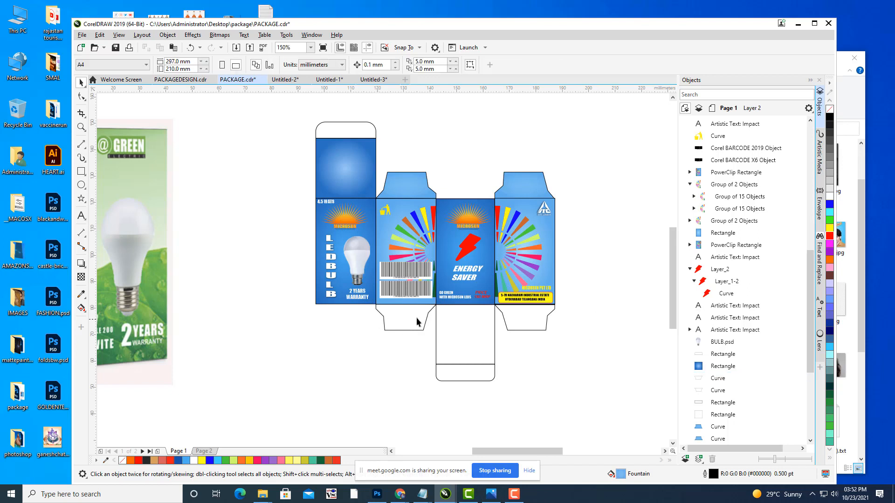
{"action": "left_click", "coordinate": [428, 315]}
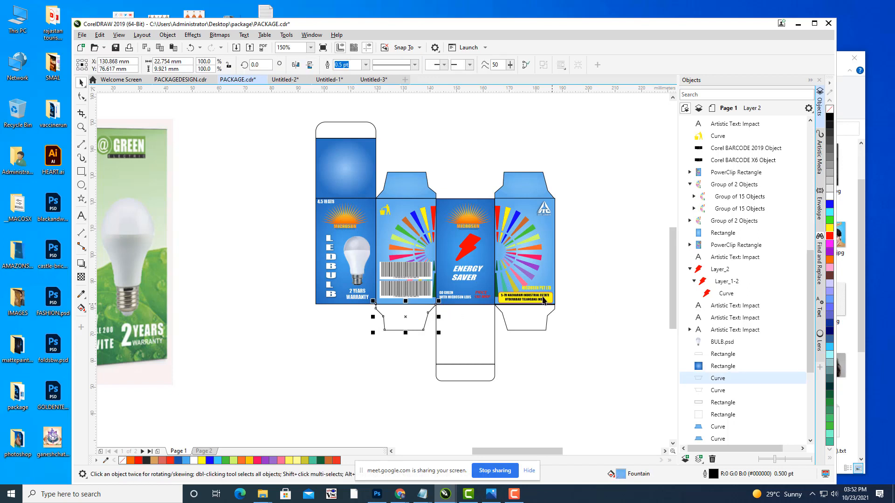
{"action": "key", "text": "F11"}
{"action": "left_click_drag", "start_coordinate": [461, 120], "coordinate": [680, 101]}
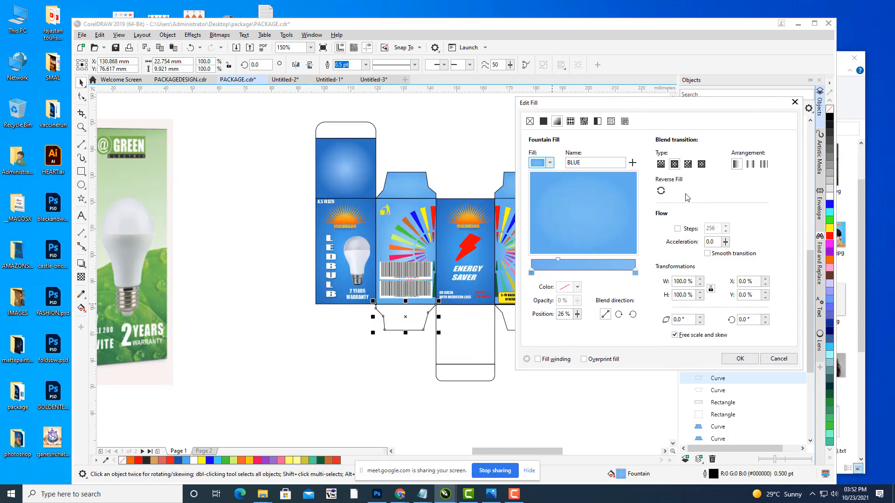
{"action": "left_click", "coordinate": [735, 358]}
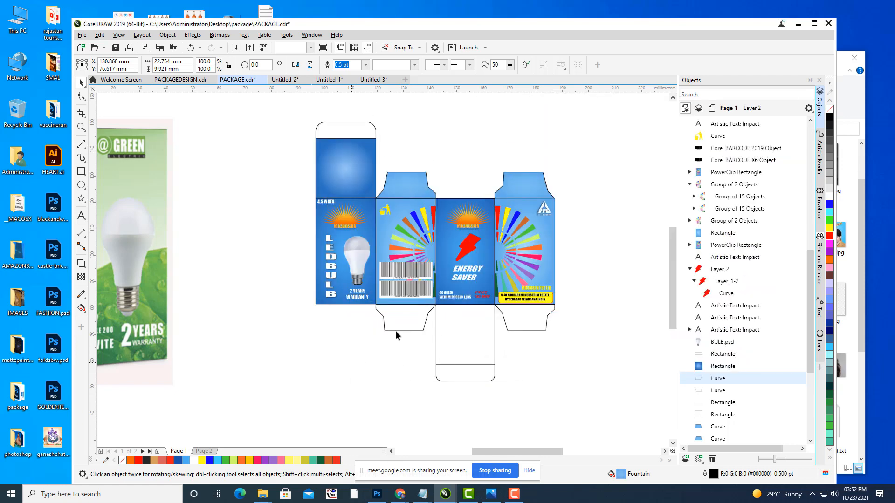
{"action": "left_click_drag", "start_coordinate": [406, 319], "coordinate": [385, 370]}
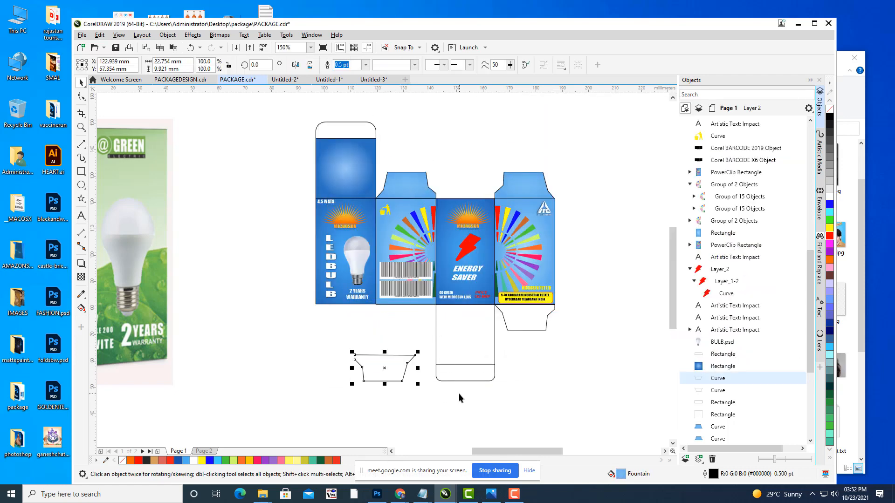
{"action": "key", "text": "ctrl+z"}
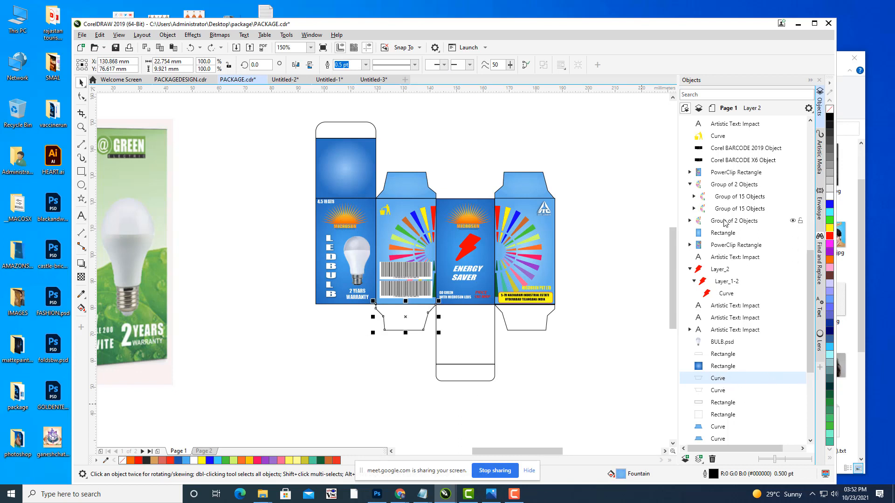
Step: Raise the lower flap curve in the Objects docker stacking order and fill it orange
{"action": "left_click_drag", "start_coordinate": [718, 382], "coordinate": [725, 166]}
{"action": "left_click_drag", "start_coordinate": [730, 205], "coordinate": [732, 178]}
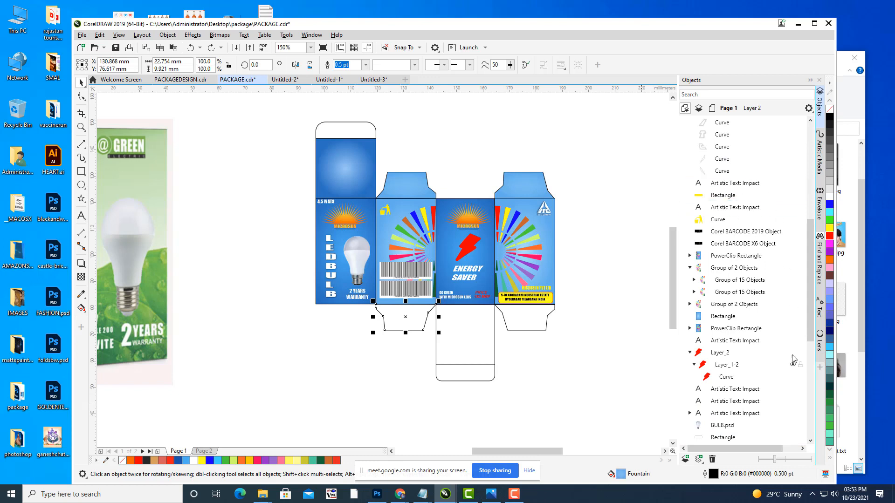
{"action": "left_click", "coordinate": [406, 342]}
{"action": "left_click", "coordinate": [418, 325]}
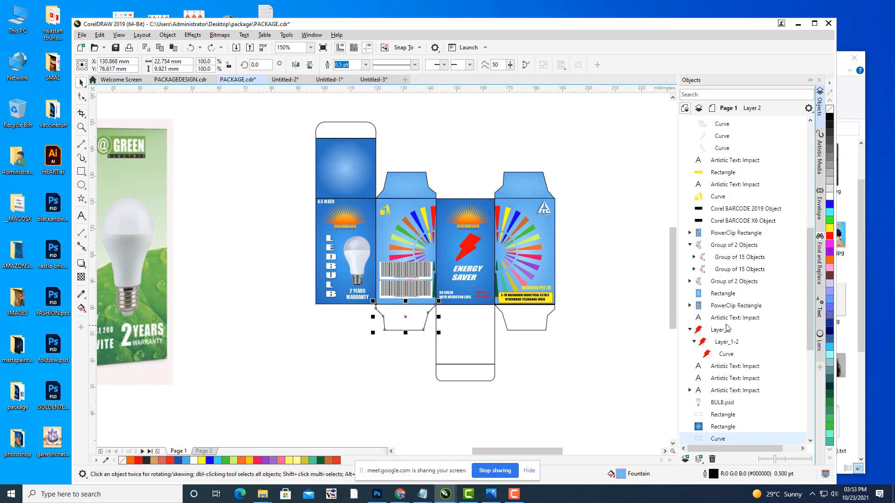
{"action": "left_click", "coordinate": [829, 264]}
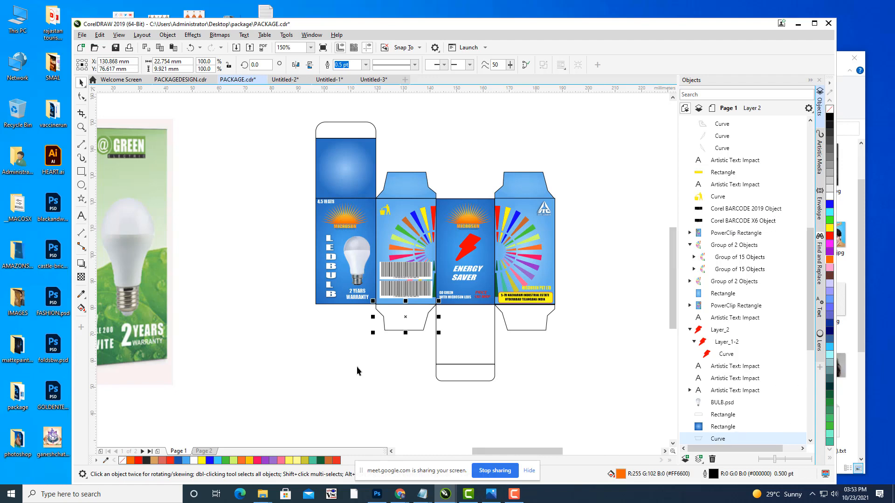
Step: Join the flap's open corner nodes to close it, then move it back under the barcode panel
{"action": "scroll", "coordinate": [390, 379], "scroll_direction": "up", "scroll_amount": 4}
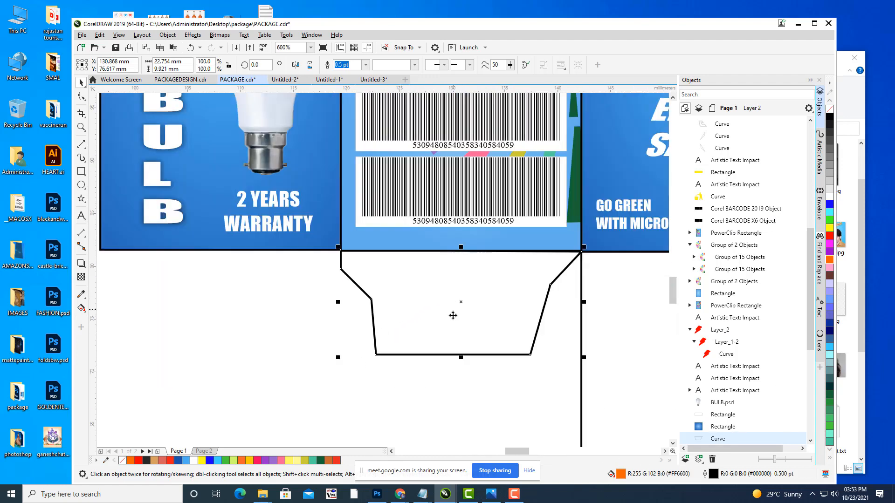
{"action": "left_click_drag", "start_coordinate": [467, 296], "coordinate": [453, 330]}
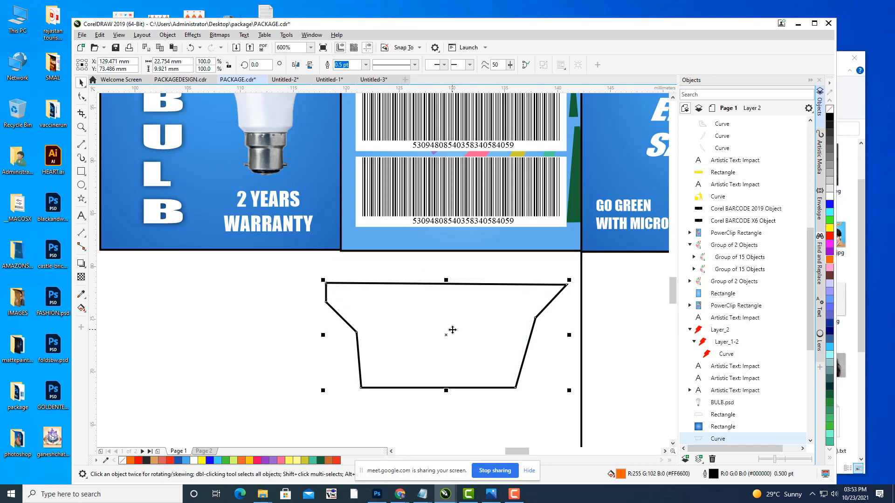
{"action": "scroll", "coordinate": [306, 318], "scroll_direction": "up", "scroll_amount": 4}
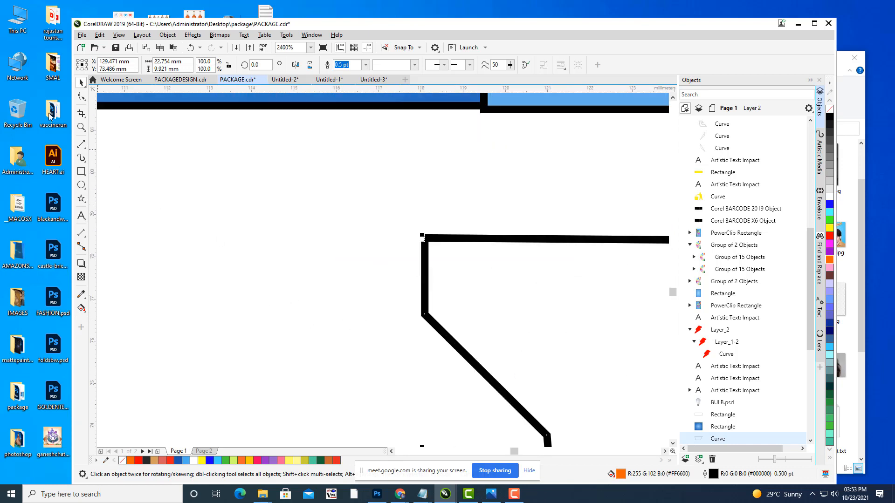
{"action": "left_click", "coordinate": [82, 96]}
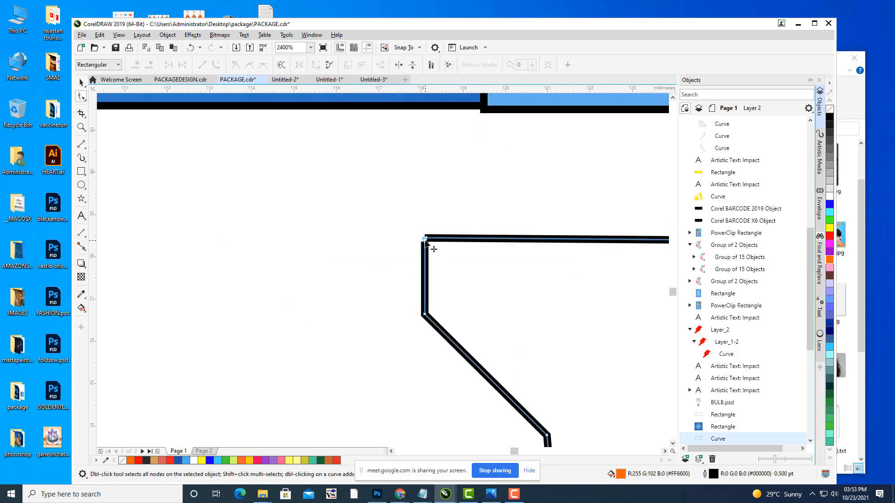
{"action": "left_click_drag", "start_coordinate": [424, 241], "coordinate": [425, 238]}
{"action": "scroll", "coordinate": [539, 275], "scroll_direction": "down", "scroll_amount": 2}
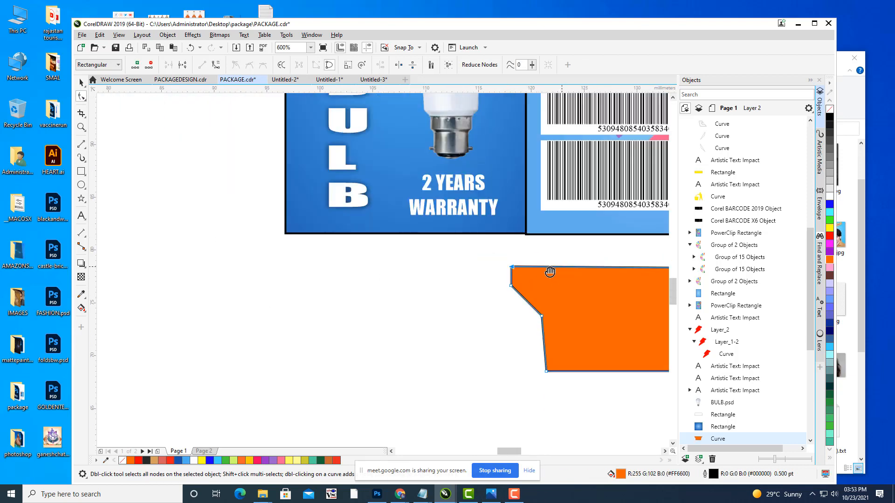
{"action": "left_click_drag", "start_coordinate": [550, 272], "coordinate": [377, 283]}
{"action": "left_click", "coordinate": [81, 83]}
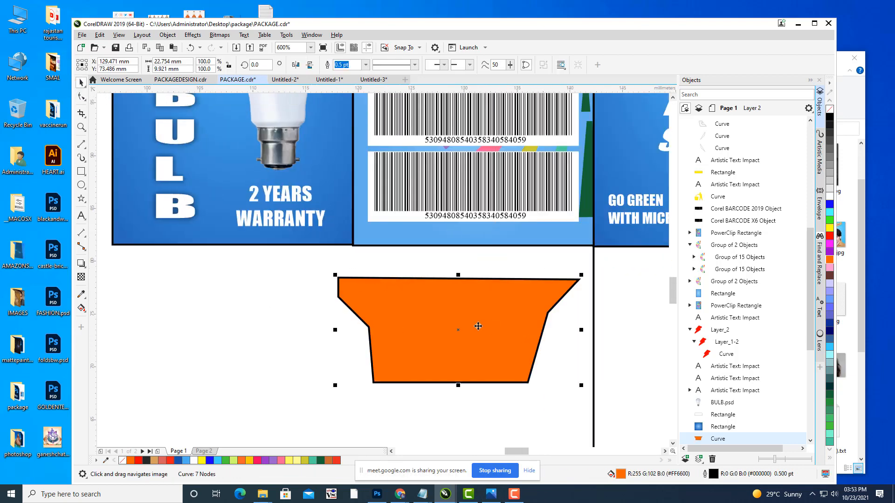
{"action": "left_click_drag", "start_coordinate": [466, 320], "coordinate": [474, 295]}
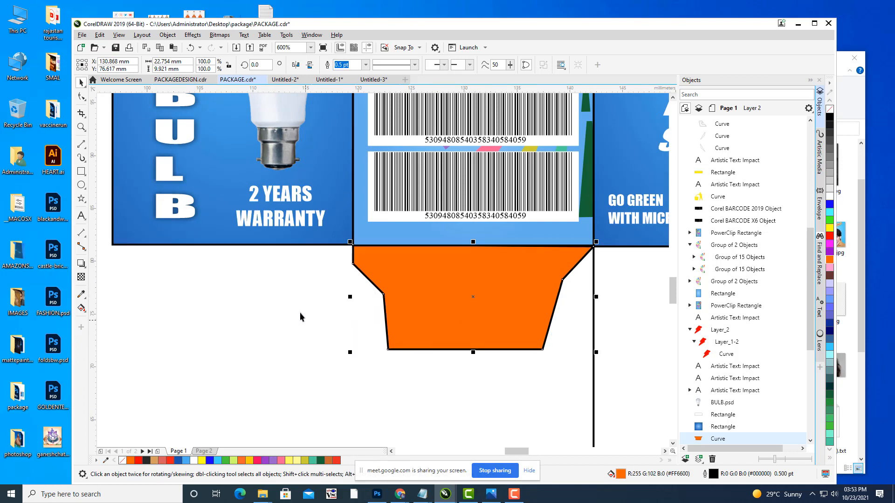
Step: Replace the flap's orange gradient stop with light blue sampled from the panel above
{"action": "key", "text": "F11"}
{"action": "left_click_drag", "start_coordinate": [444, 118], "coordinate": [722, 75]}
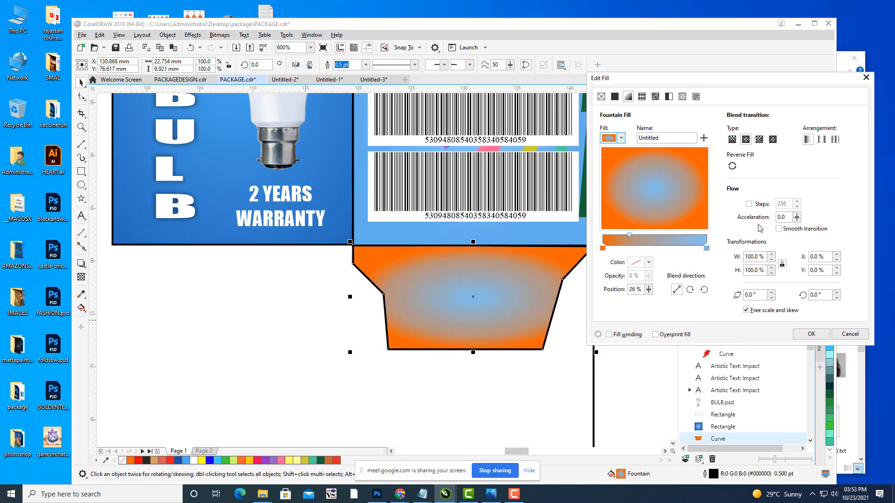
{"action": "left_click", "coordinate": [604, 249]}
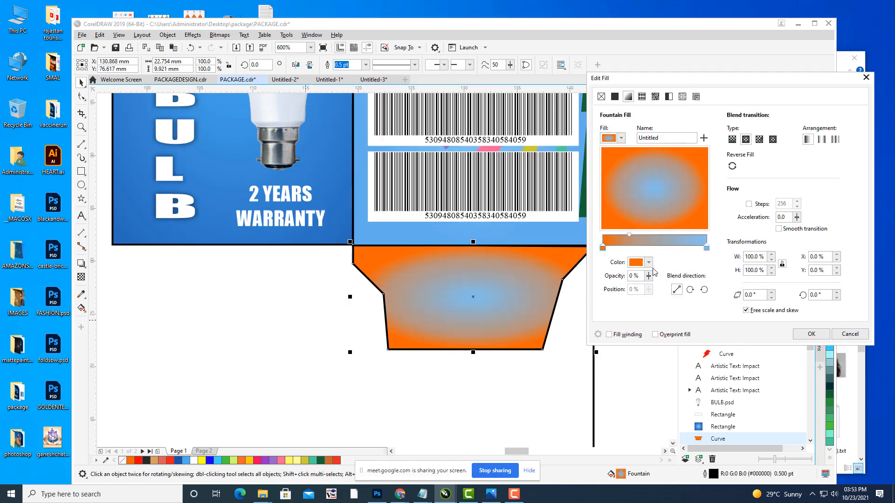
{"action": "left_click", "coordinate": [648, 262]}
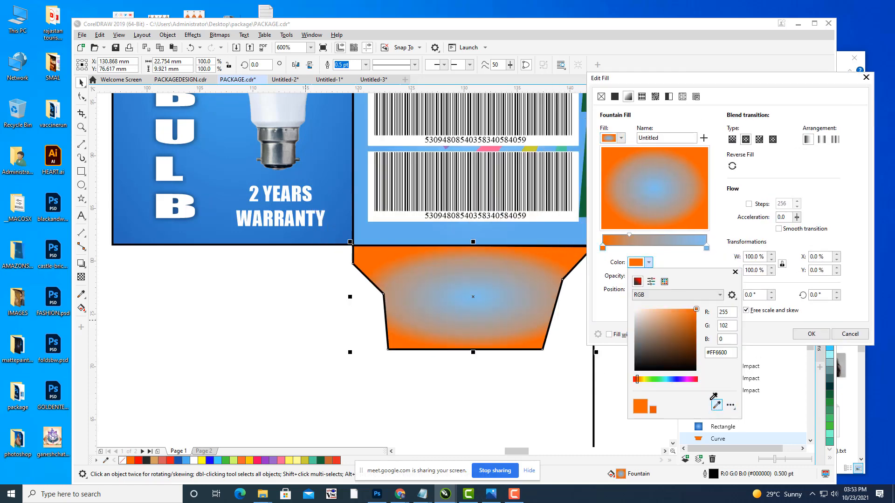
{"action": "left_click", "coordinate": [366, 240]}
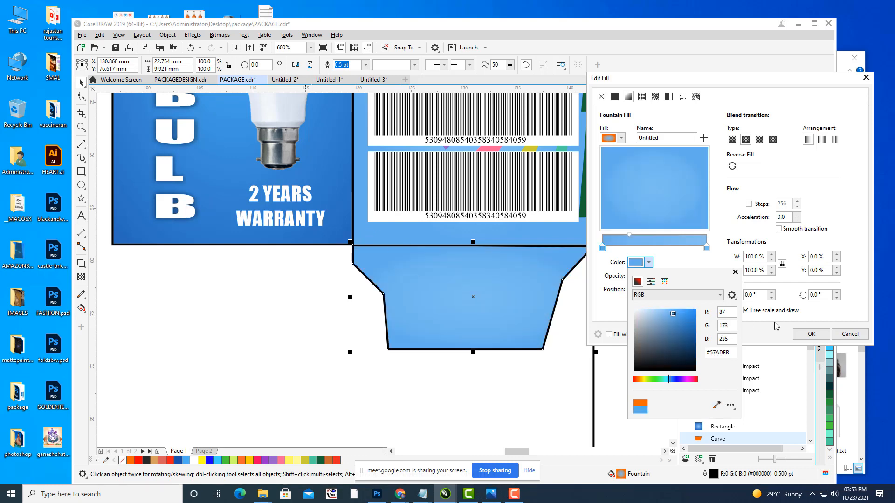
{"action": "left_click", "coordinate": [811, 334]}
{"action": "left_click", "coordinate": [811, 333]}
{"action": "left_click", "coordinate": [244, 326]}
{"action": "scroll", "coordinate": [345, 277], "scroll_direction": "down", "scroll_amount": 6}
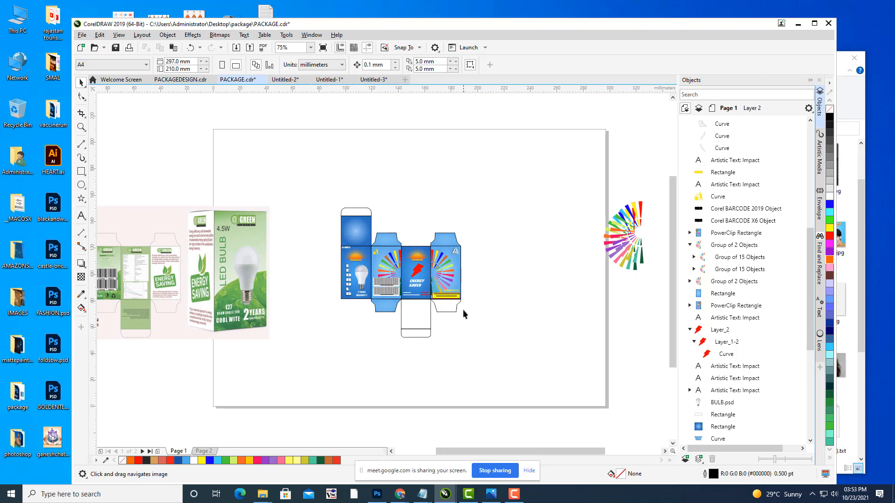
Step: Repeat the blue fill on the white flap under the right panel
{"action": "scroll", "coordinate": [462, 309], "scroll_direction": "up", "scroll_amount": 2}
{"action": "left_click", "coordinate": [491, 327]}
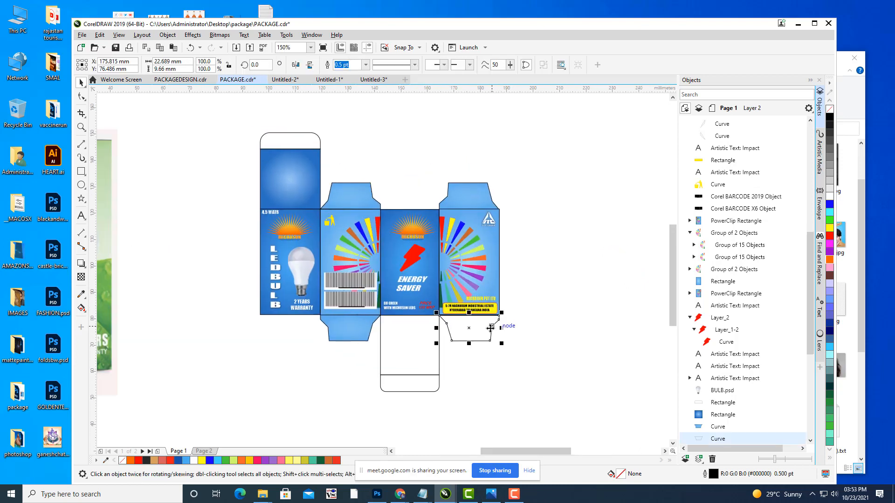
{"action": "key", "text": "ctrl+r"}
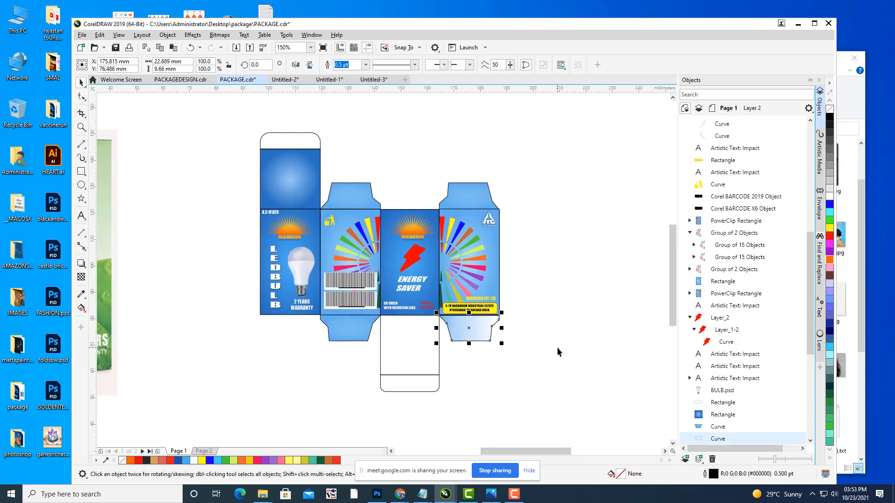
{"action": "left_click", "coordinate": [552, 347]}
{"action": "left_click", "coordinate": [474, 328]}
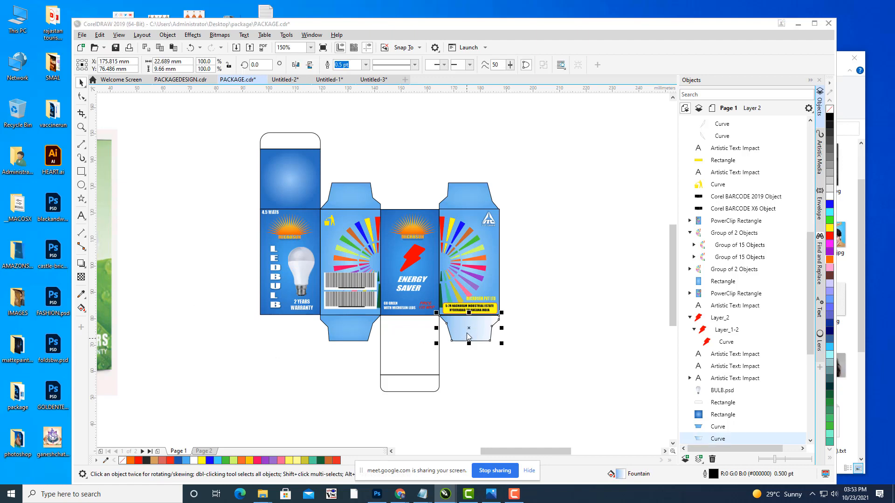
Step: Change the flap's fountain fill end colour to the light blue sampled from the box art
{"action": "key", "text": "F11"}
{"action": "left_click_drag", "start_coordinate": [375, 126], "coordinate": [540, 87]}
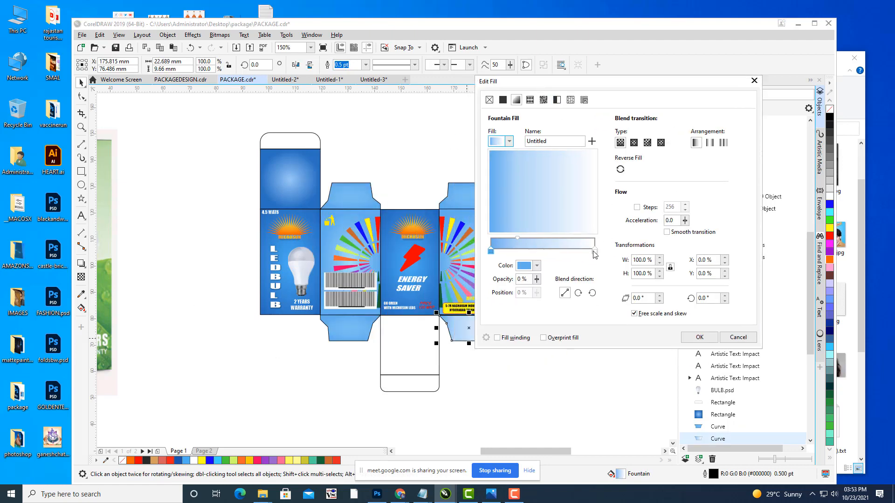
{"action": "left_click", "coordinate": [595, 251]}
{"action": "left_click", "coordinate": [595, 252]}
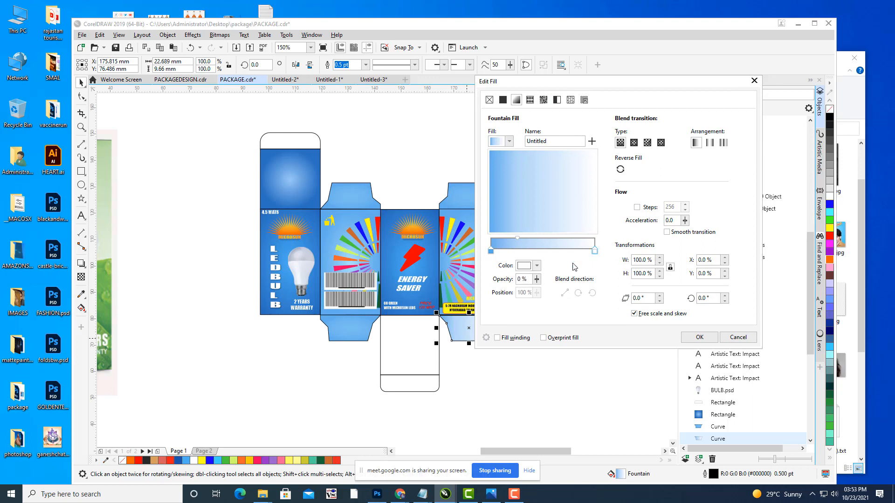
{"action": "left_click", "coordinate": [537, 266]}
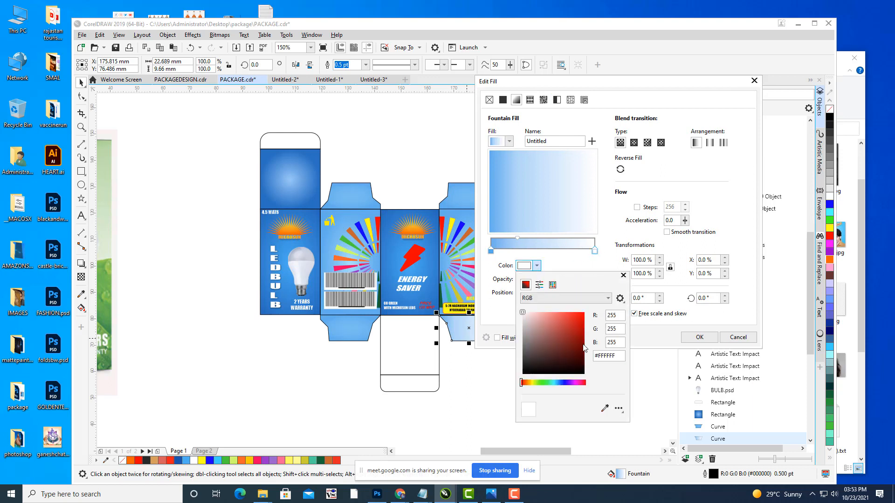
{"action": "left_click", "coordinate": [604, 408]}
{"action": "left_click", "coordinate": [374, 319]}
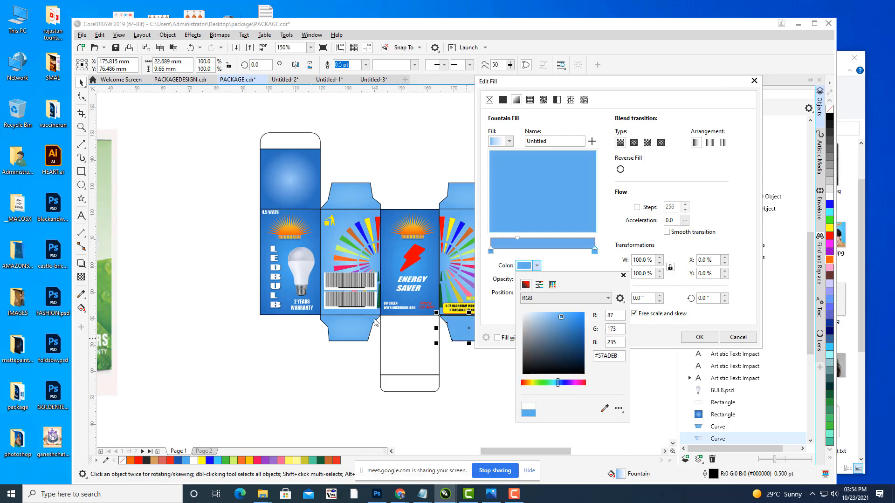
{"action": "left_click", "coordinate": [705, 337]}
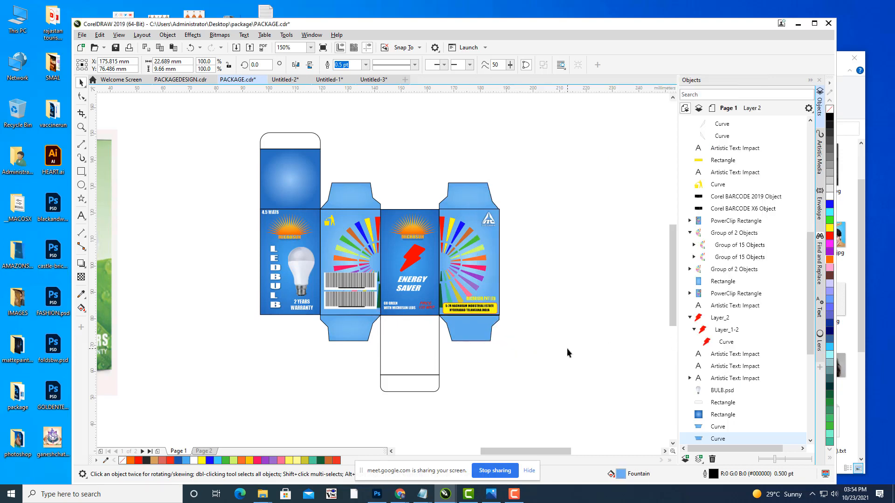
{"action": "left_click", "coordinate": [566, 348]}
Step: Give the bottom panel a fountain fill starting with dark blue sampled from the box art
{"action": "left_click_drag", "start_coordinate": [445, 337], "coordinate": [510, 312]}
{"action": "left_click", "coordinate": [494, 312]}
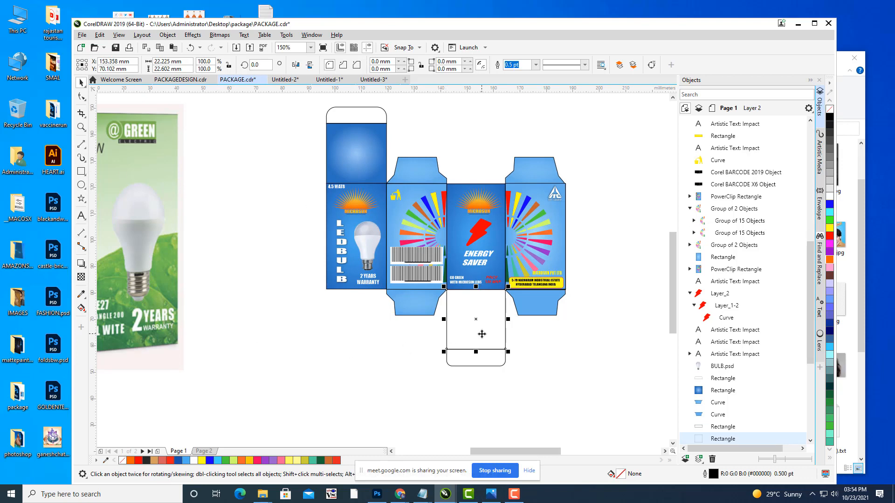
{"action": "key", "text": "F11"}
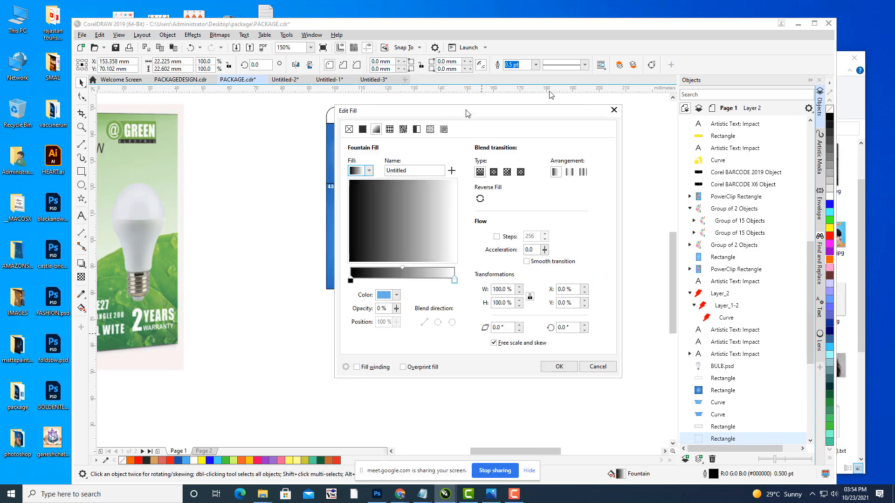
{"action": "left_click", "coordinate": [600, 213]}
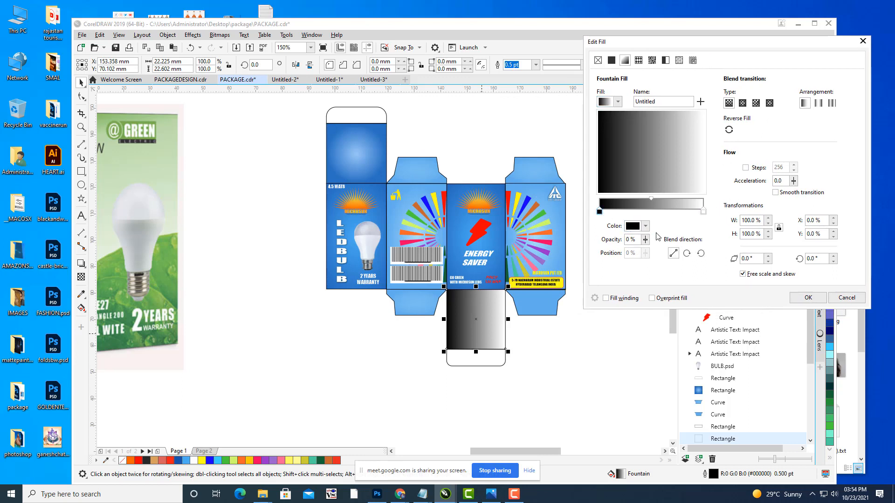
{"action": "left_click", "coordinate": [645, 225]}
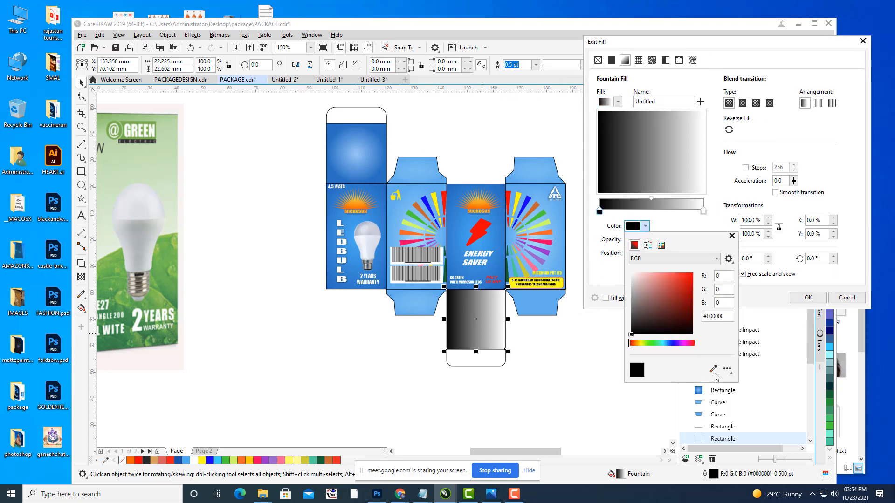
{"action": "left_click", "coordinate": [713, 369]}
{"action": "left_click", "coordinate": [500, 187]}
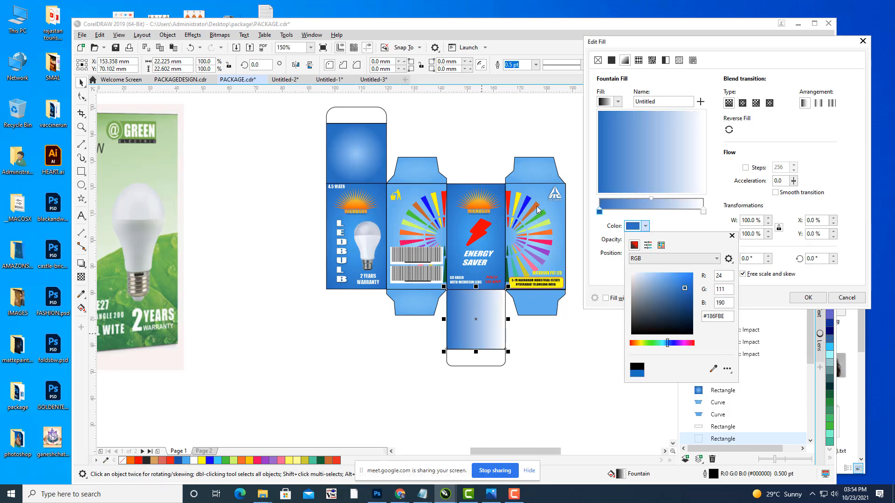
{"action": "left_click", "coordinate": [703, 211]}
Step: Set the gradient's end colour to lighter blue #33A3E9 and repeat the fill on the bottom tab
{"action": "left_click", "coordinate": [703, 212]}
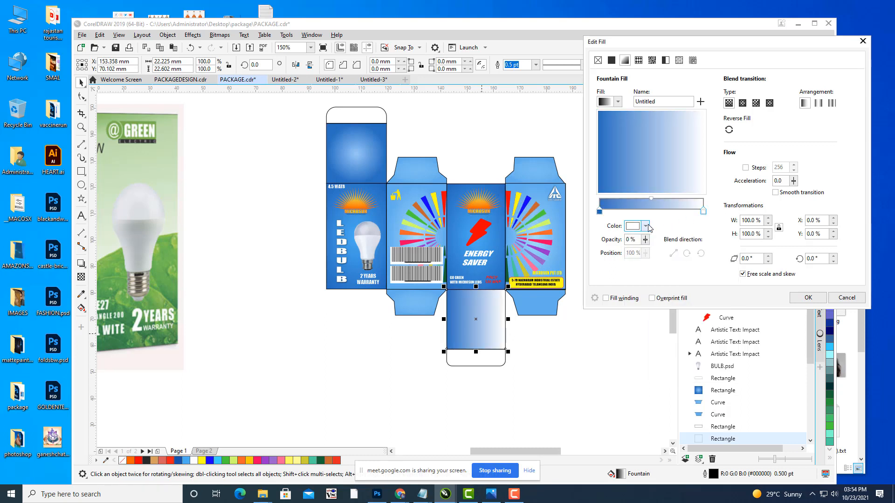
{"action": "left_click", "coordinate": [645, 227]}
{"action": "left_click", "coordinate": [713, 368]}
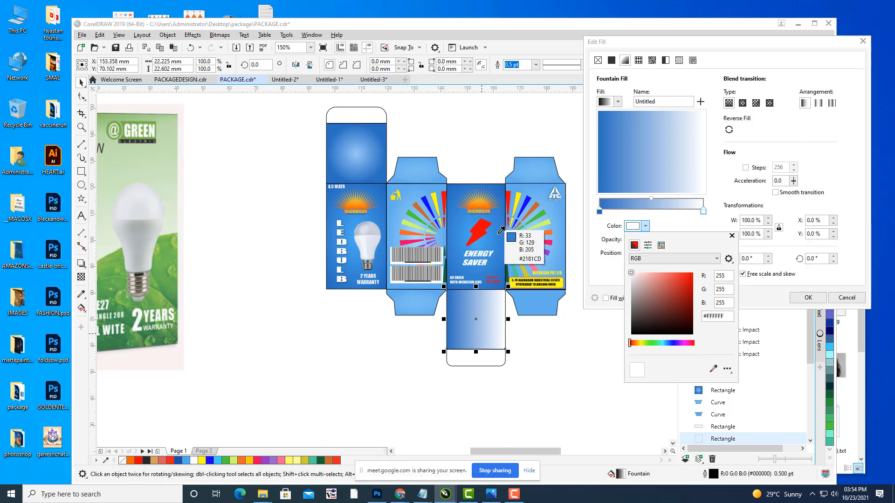
{"action": "left_click", "coordinate": [485, 238]}
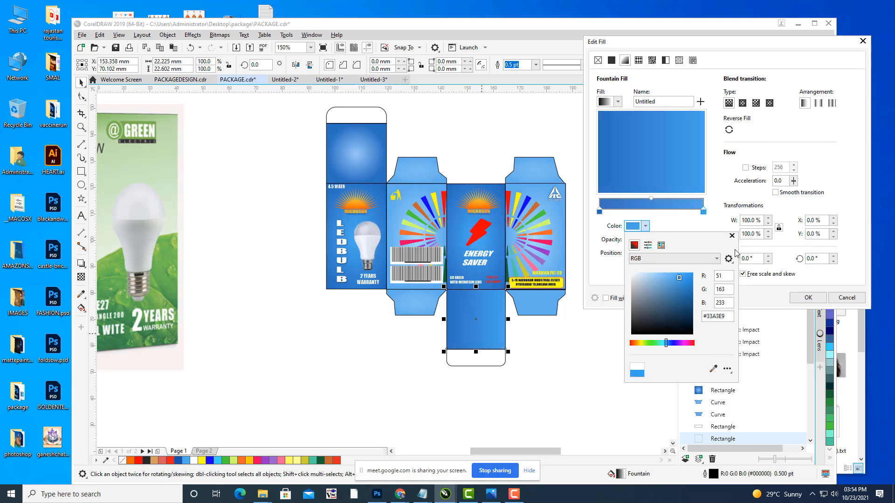
{"action": "left_click", "coordinate": [704, 227]}
{"action": "left_click", "coordinate": [808, 298]}
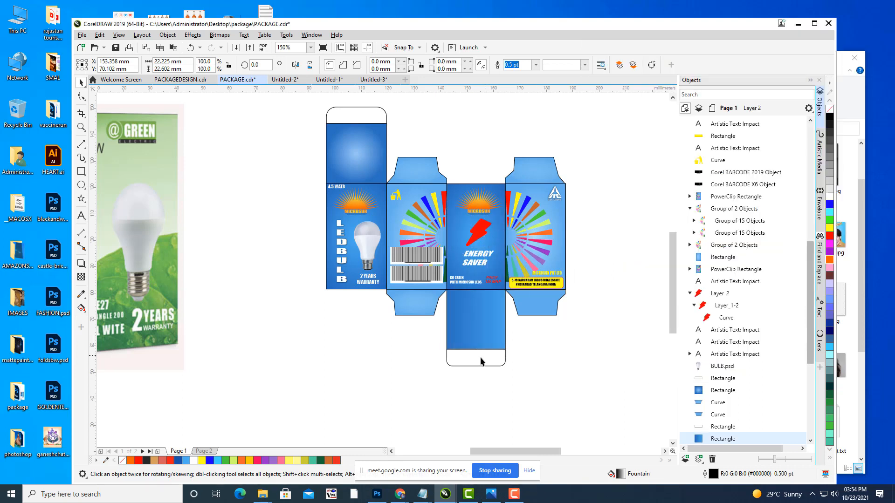
{"action": "left_click", "coordinate": [501, 361]}
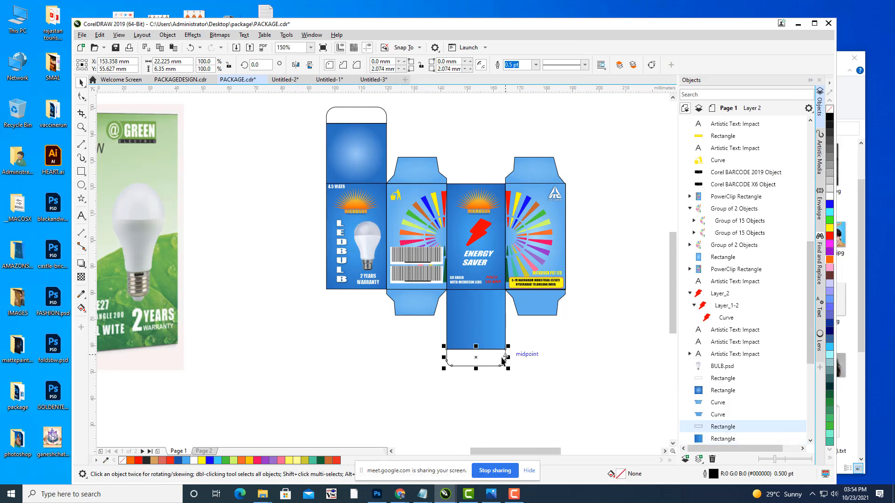
{"action": "key", "text": "ctrl+r"}
Step: Repeat the blue gradient fill on the white top tab
{"action": "left_click", "coordinate": [583, 349]}
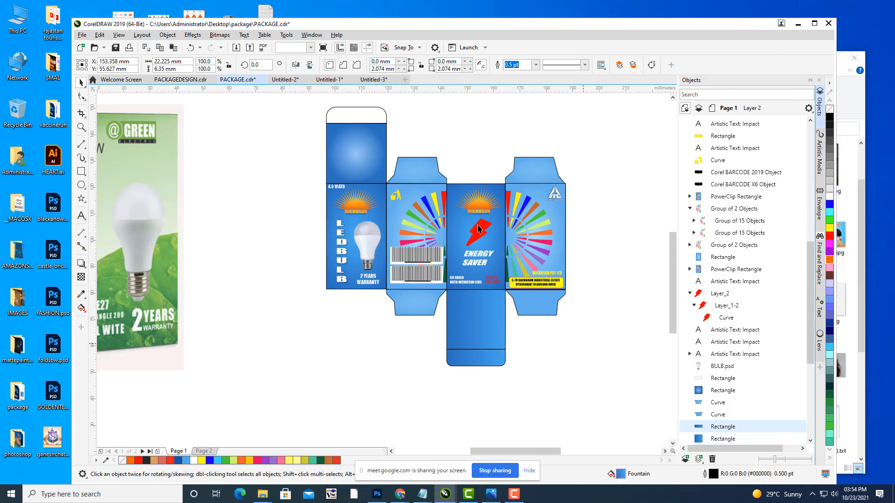
{"action": "left_click", "coordinate": [347, 112]}
{"action": "key", "text": "ctrl+r"}
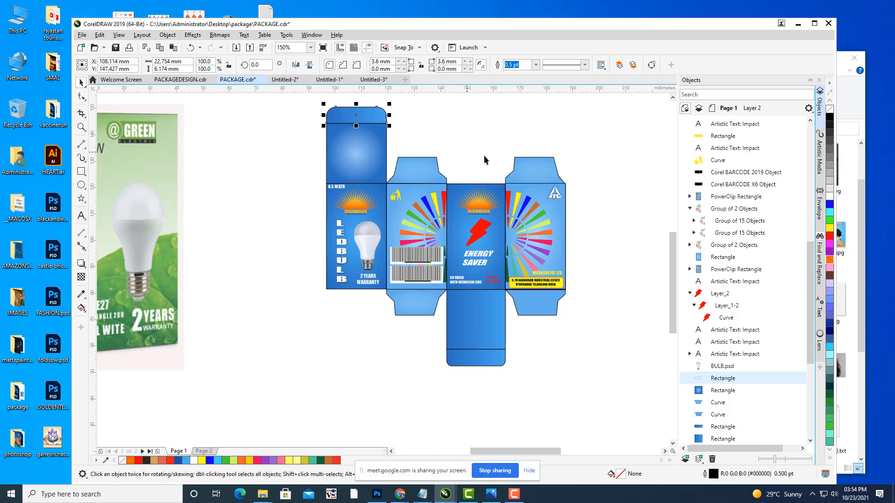
{"action": "left_click", "coordinate": [535, 131]}
Step: Delete the stray fan graphic beside the page
{"action": "left_click_drag", "start_coordinate": [596, 204], "coordinate": [428, 252]}
{"action": "scroll", "coordinate": [538, 222], "scroll_direction": "down", "scroll_amount": 3}
{"action": "left_click", "coordinate": [548, 221]}
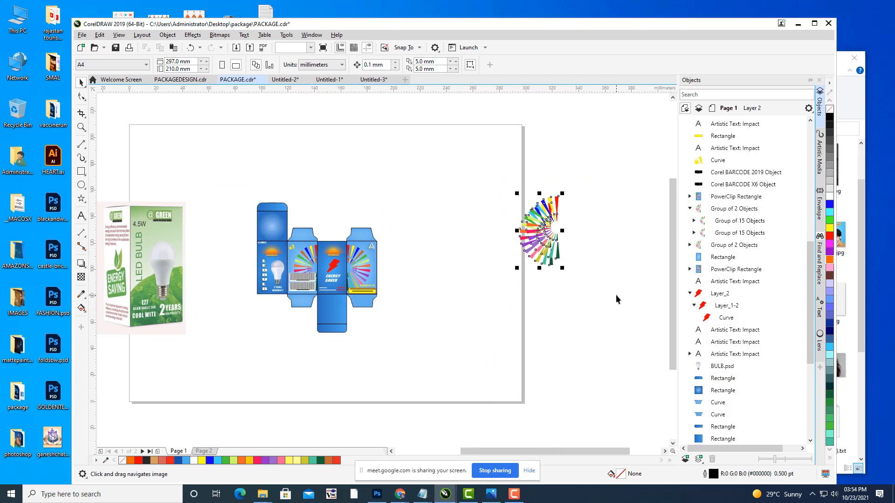
{"action": "key", "text": "Delete"}
Step: Delete the reference package image and return the view to the dieline
{"action": "scroll", "coordinate": [476, 278], "scroll_direction": "left", "scroll_amount": 3}
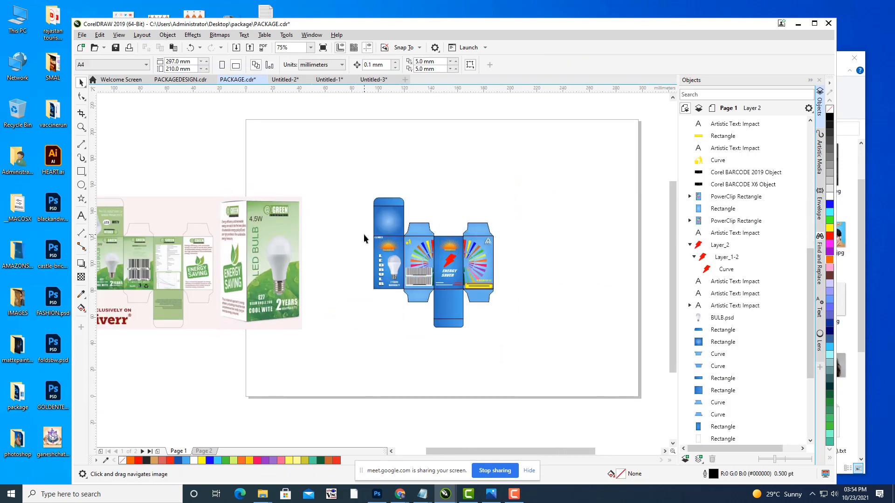
{"action": "scroll", "coordinate": [761, 271], "scroll_direction": "down", "scroll_amount": 5}
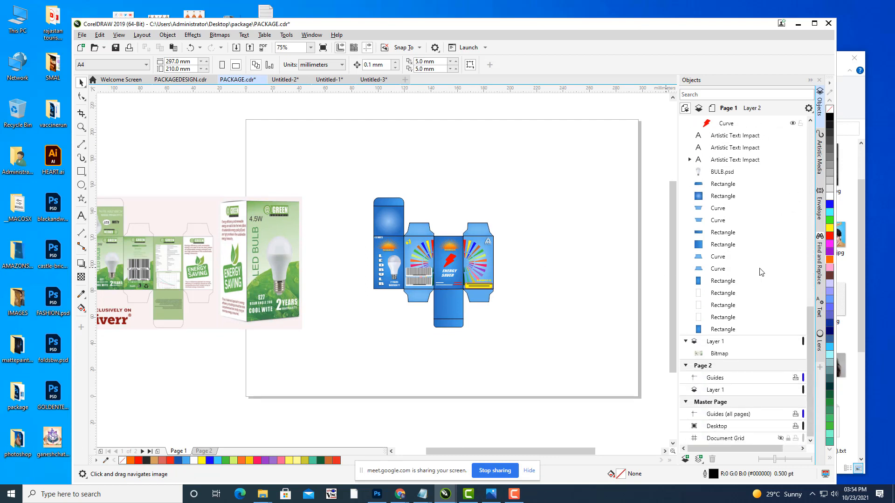
{"action": "left_click", "coordinate": [722, 354]}
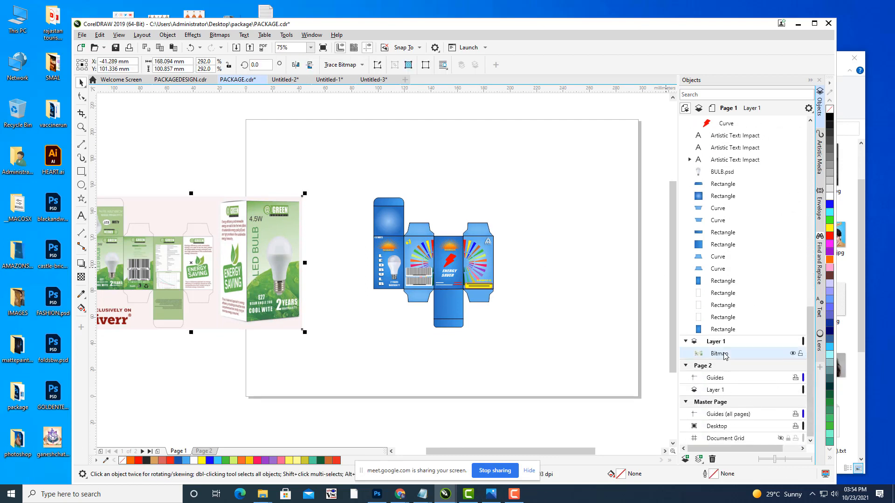
{"action": "key", "text": "Delete"}
{"action": "left_click_drag", "start_coordinate": [570, 281], "coordinate": [459, 283]}
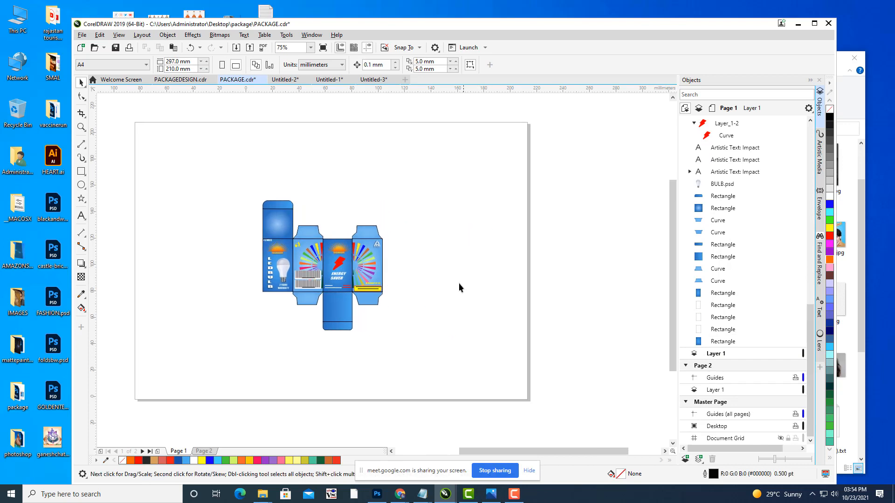
Step: Draw a paragraph text frame on the blue bottom panel of the dieline
{"action": "scroll", "coordinate": [395, 248], "scroll_direction": "up", "scroll_amount": 1}
{"action": "left_click_drag", "start_coordinate": [389, 242], "coordinate": [380, 234]}
{"action": "left_click_drag", "start_coordinate": [498, 222], "coordinate": [545, 228]}
{"action": "left_click_drag", "start_coordinate": [491, 252], "coordinate": [614, 239]}
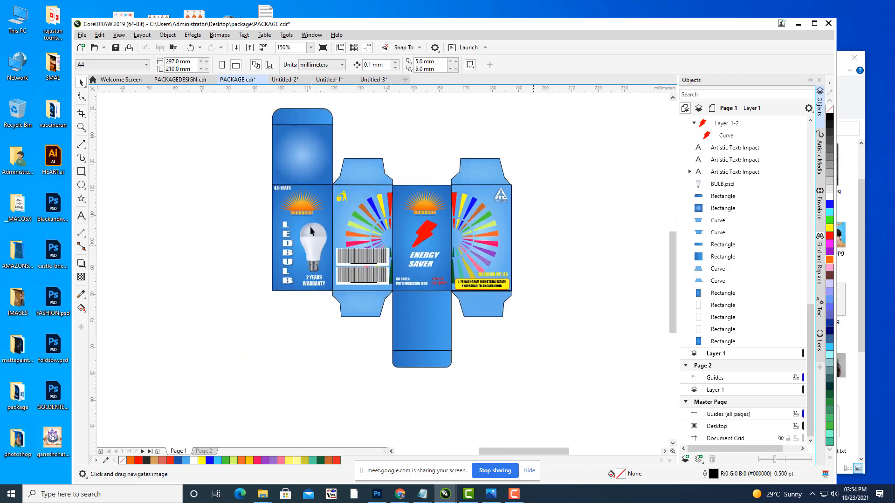
{"action": "left_click", "coordinate": [81, 215]}
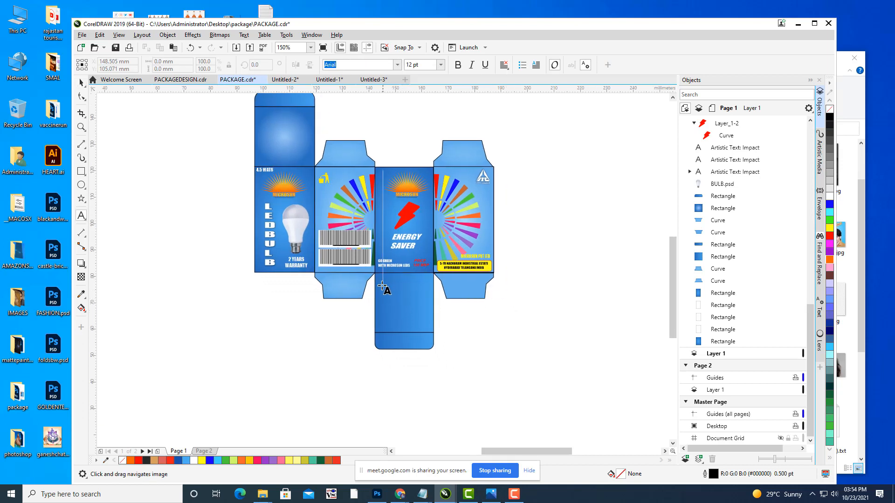
{"action": "left_click_drag", "start_coordinate": [382, 285], "coordinate": [429, 323]}
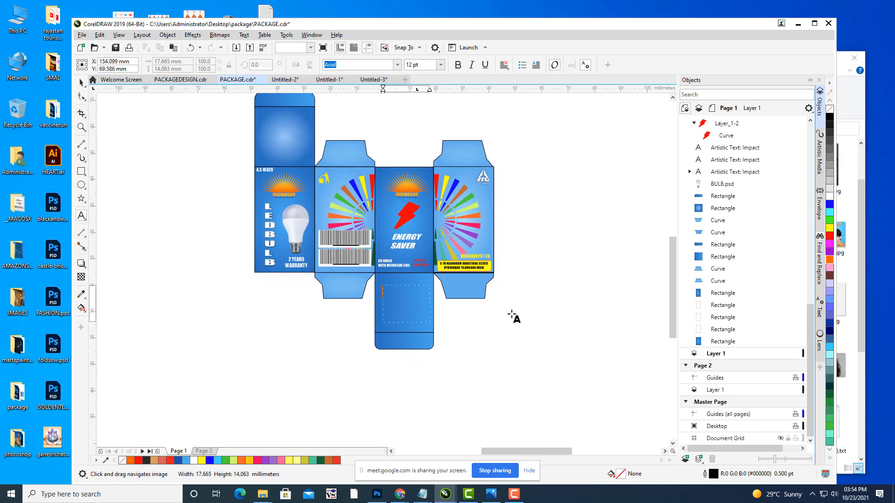
{"action": "right_click", "coordinate": [408, 295]}
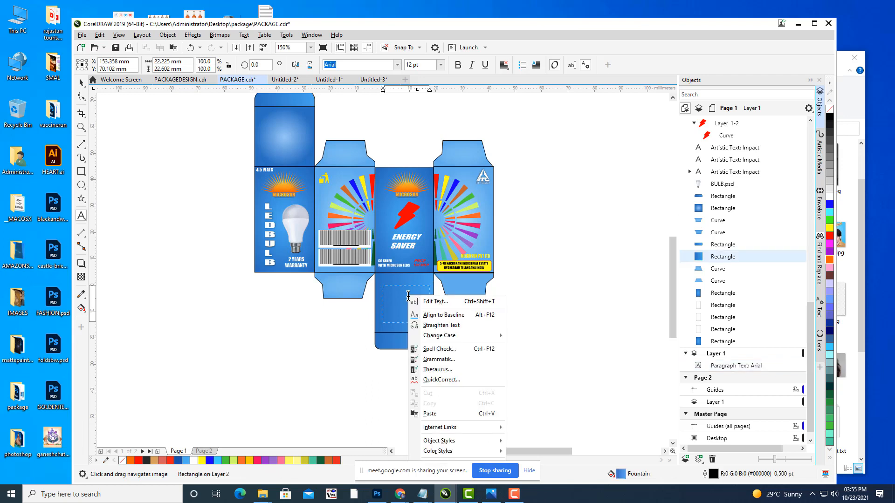
{"action": "left_click", "coordinate": [395, 292]}
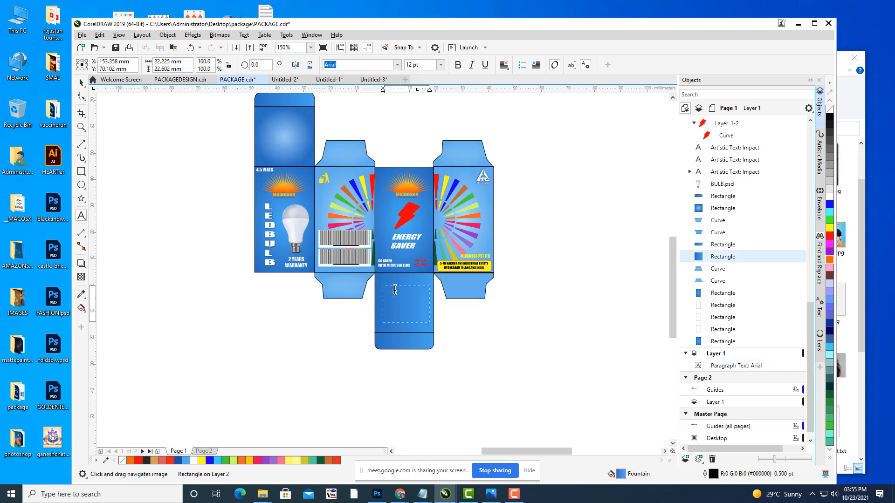
{"action": "left_click", "coordinate": [394, 292]}
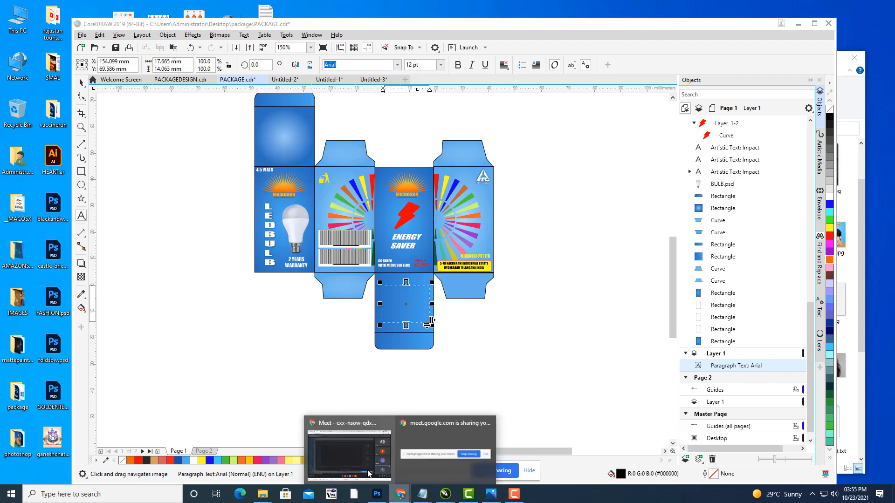
{"action": "left_click", "coordinate": [354, 447]}
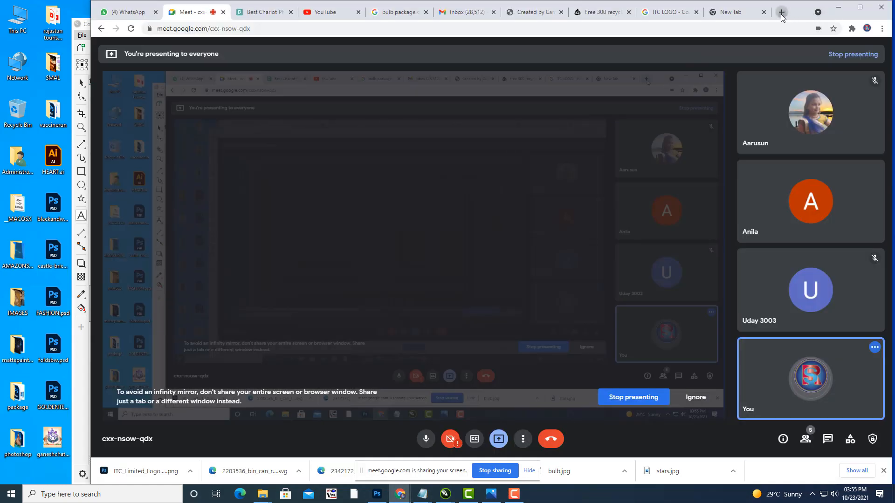
Step: In a new tab, search for Wikipedia and open the City of Portsmouth War Memorial article
{"action": "left_click", "coordinate": [780, 12]}
{"action": "left_click", "coordinate": [386, 223]}
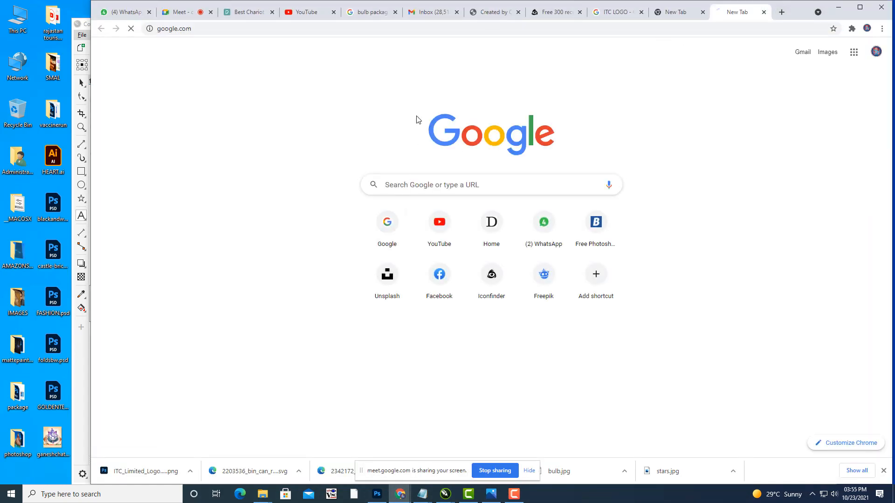
{"action": "left_click", "coordinate": [379, 223]}
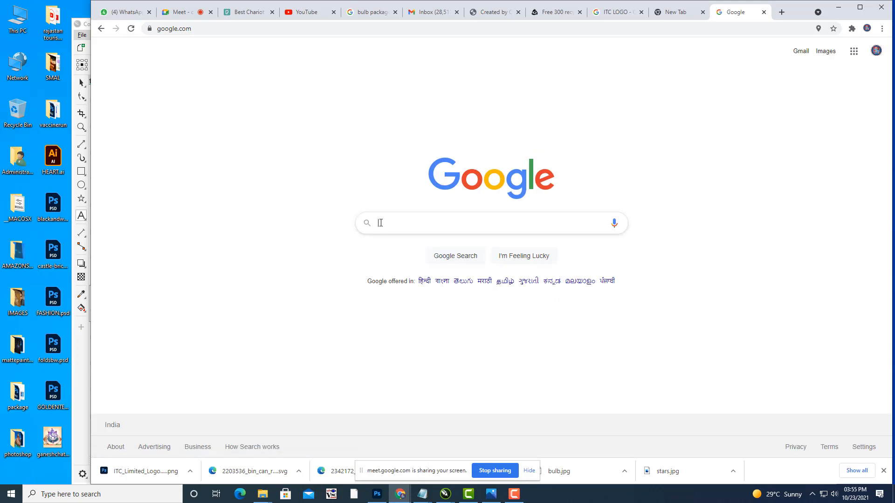
{"action": "type", "text": "W"}
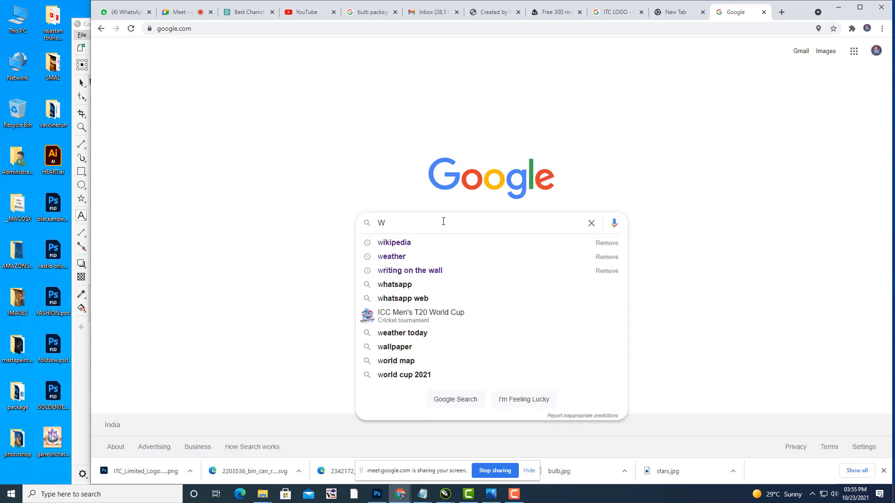
{"action": "left_click", "coordinate": [396, 244]}
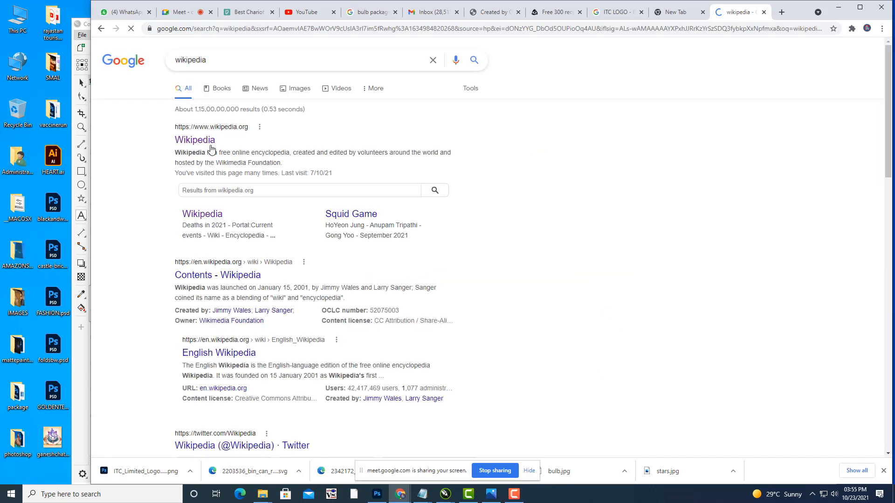
{"action": "left_click", "coordinate": [207, 147]}
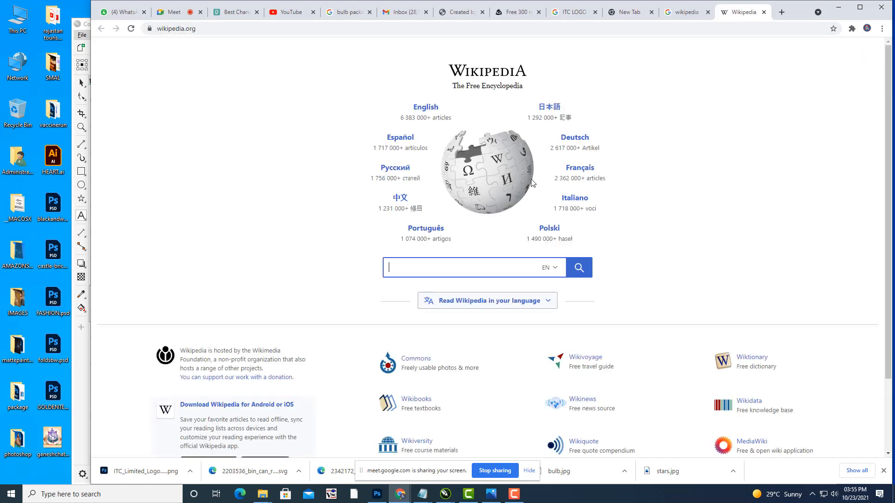
{"action": "left_click", "coordinate": [459, 118]}
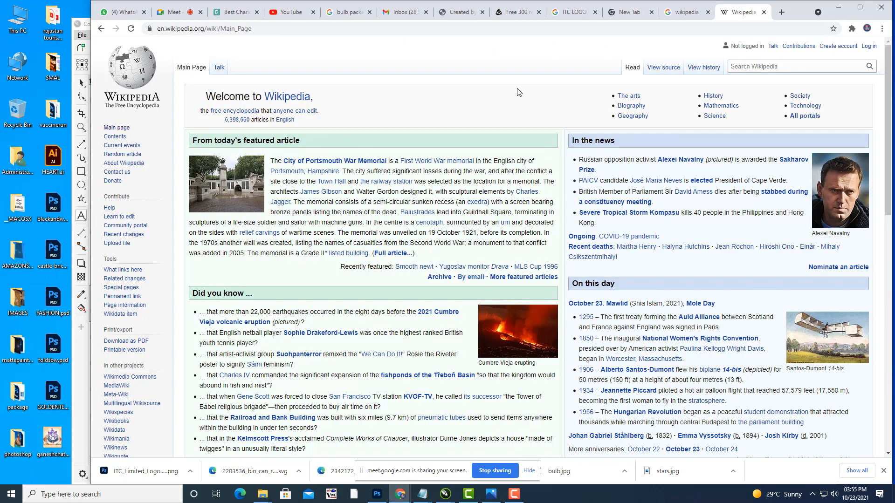
{"action": "left_click", "coordinate": [312, 162]}
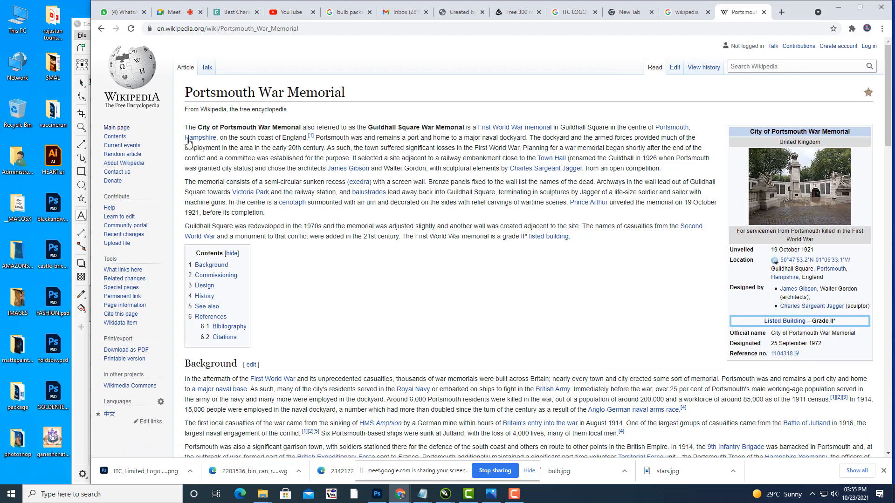
Step: Copy the article's opening paragraphs and minimise Chrome
{"action": "left_click_drag", "start_coordinate": [186, 126], "coordinate": [634, 238]}
{"action": "right_click", "coordinate": [572, 177]}
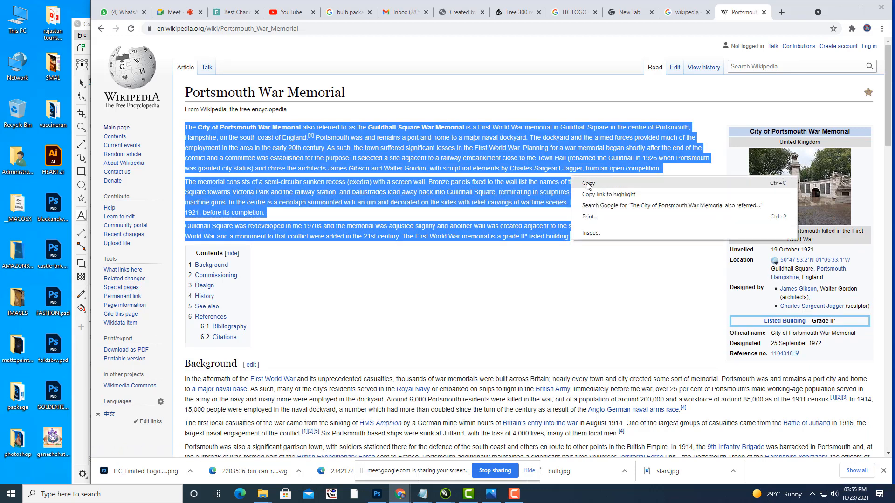
{"action": "left_click", "coordinate": [588, 183]}
{"action": "left_click", "coordinate": [837, 7]}
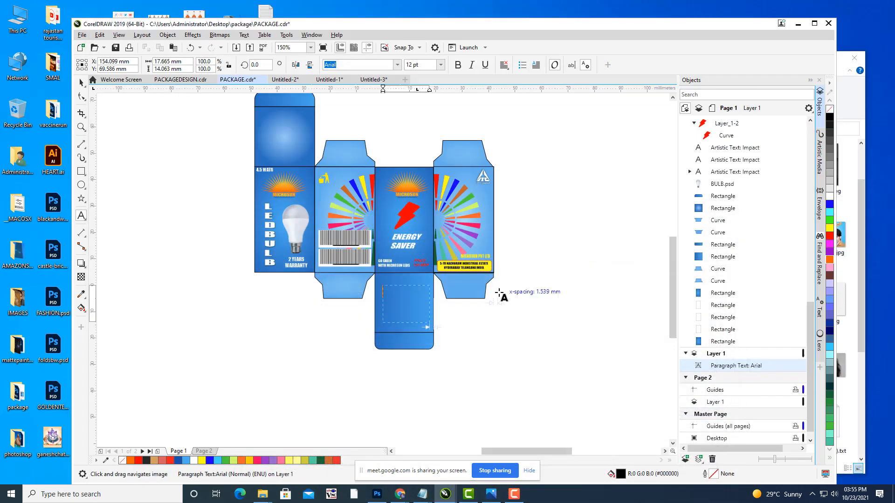
Step: Paste the Portsmouth War Memorial text into the frame and apply Times New Roman
{"action": "key", "text": "ctrl+v"}
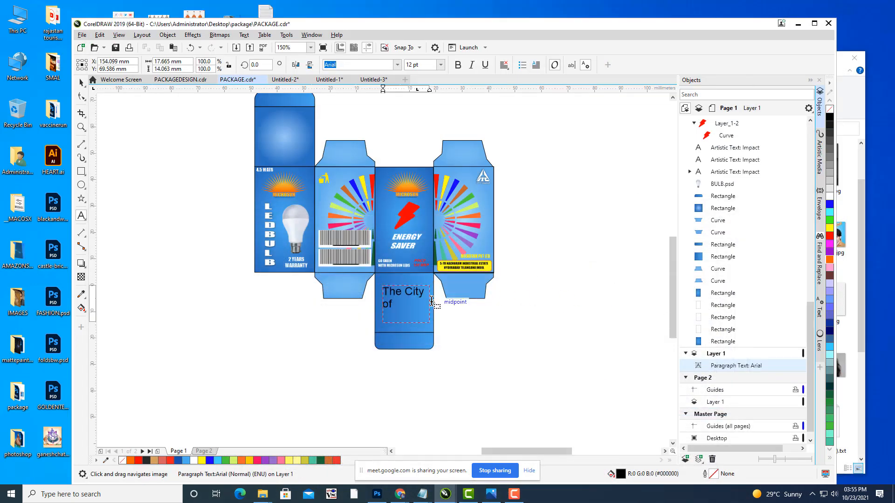
{"action": "key", "text": "ctrl+a"}
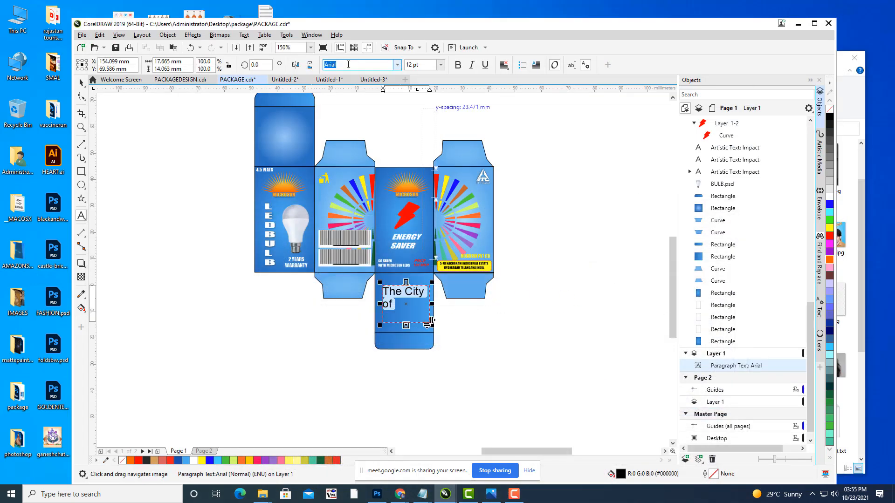
{"action": "type", "text": "T"}
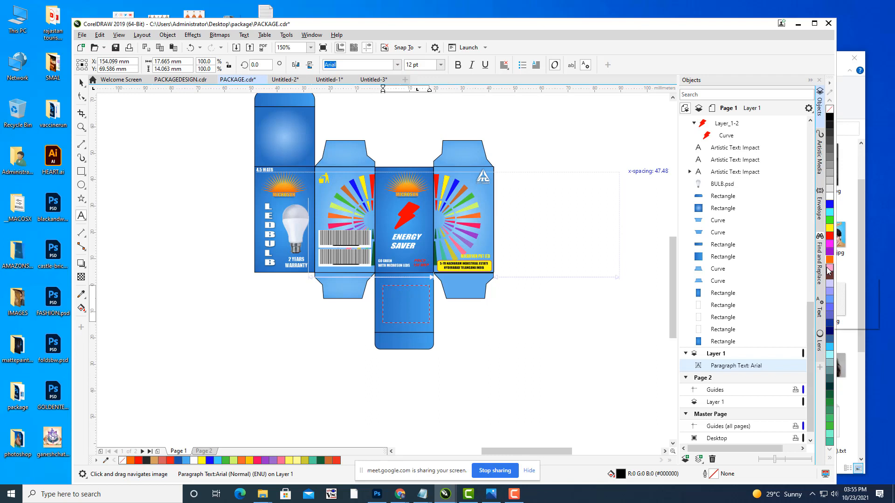
{"action": "left_click", "coordinate": [412, 302]}
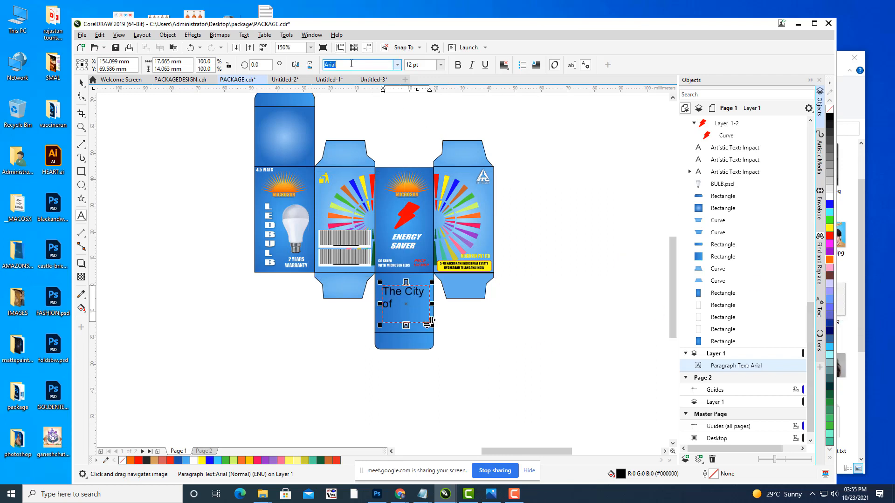
{"action": "type", "text": "Times New Roman"}
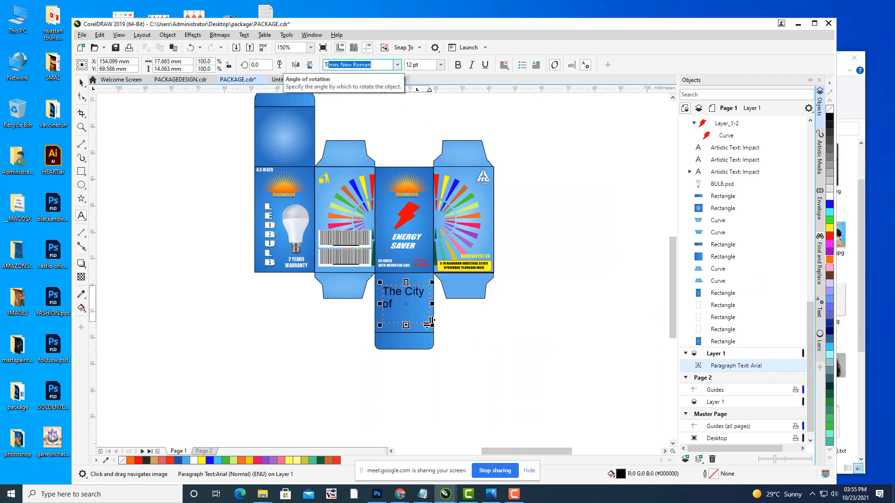
{"action": "left_click", "coordinate": [419, 318]}
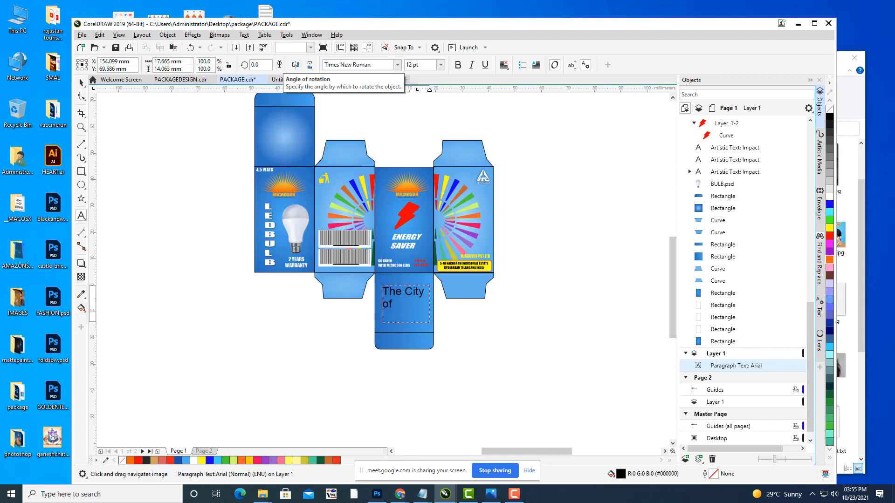
Step: Enlarge the text frame and force-justify all the paragraph text
{"action": "scroll", "coordinate": [438, 292], "scroll_direction": "up", "scroll_amount": 3}
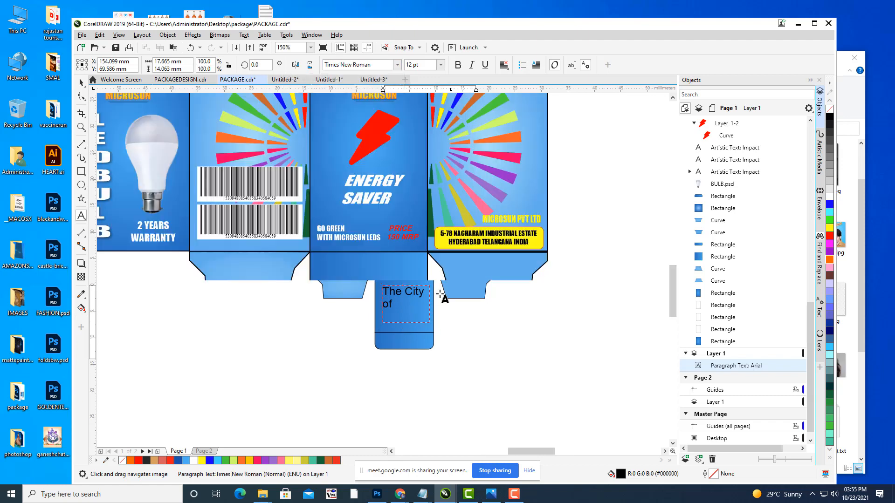
{"action": "left_click_drag", "start_coordinate": [419, 353], "coordinate": [517, 406]}
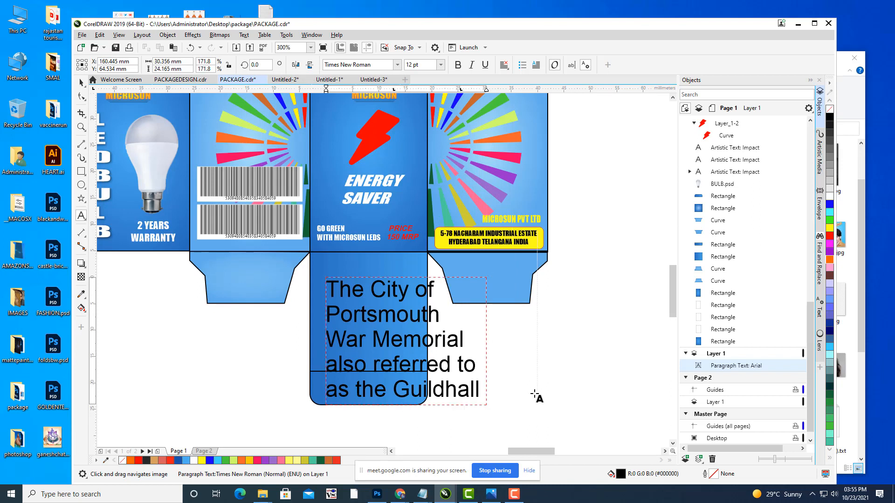
{"action": "key", "text": "ctrl+a"}
{"action": "left_click", "coordinate": [504, 65]}
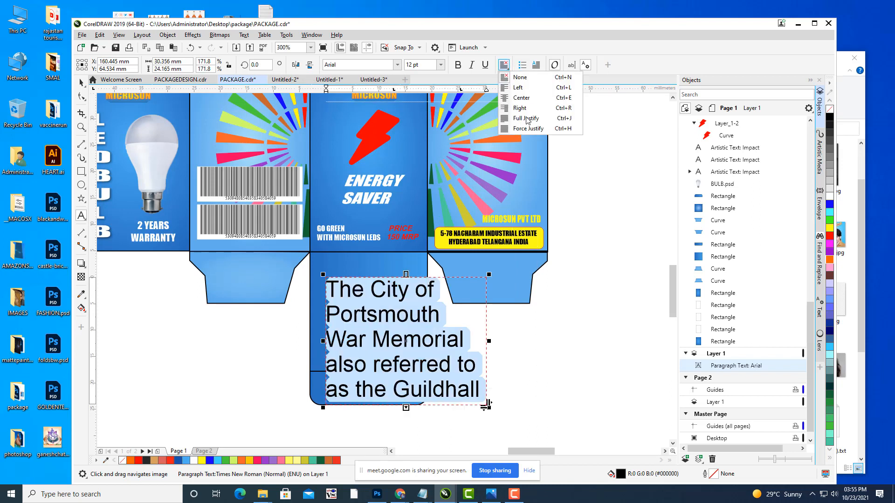
{"action": "left_click", "coordinate": [529, 128]}
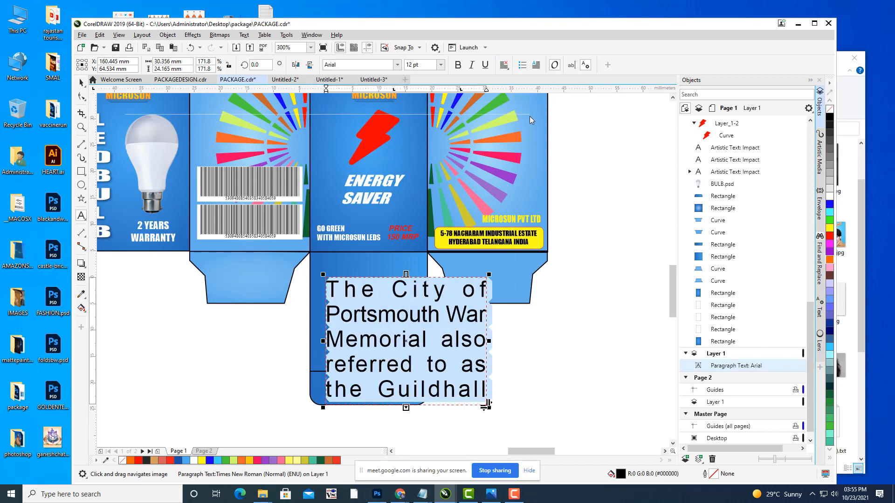
Step: Set the text size to 4 pt and enter Times in the font box
{"action": "left_click", "coordinate": [423, 66]}
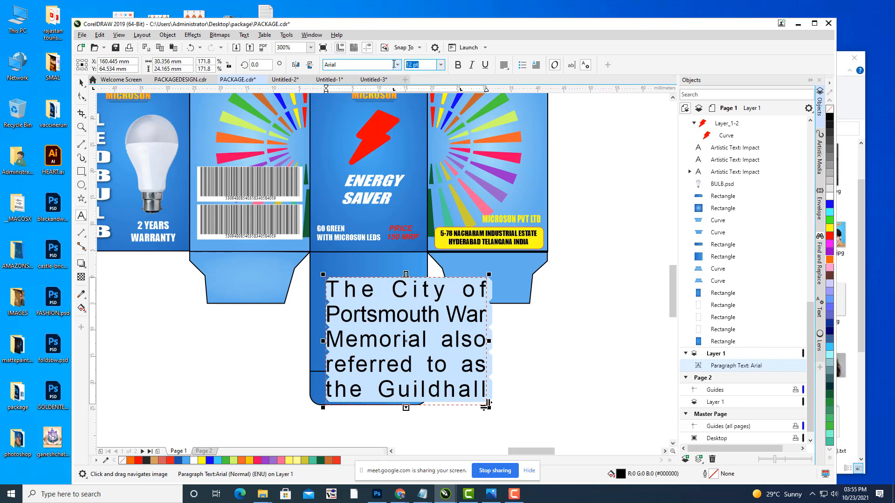
{"action": "key", "text": "Return"}
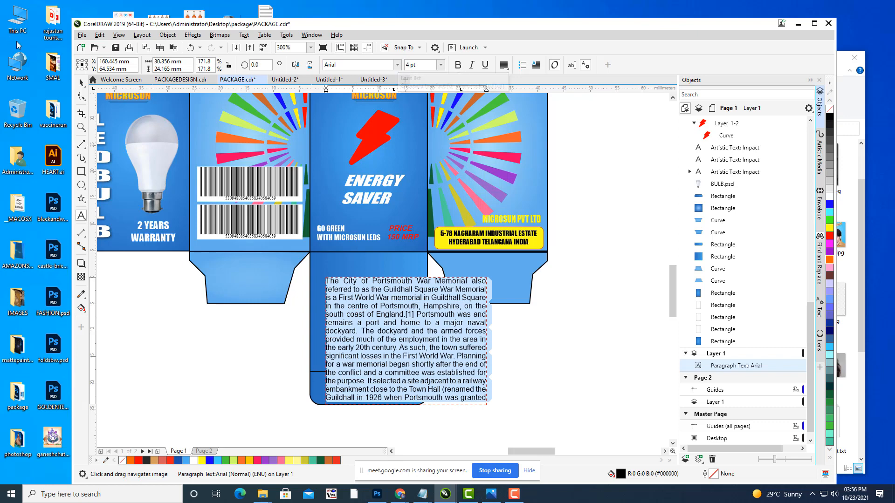
{"action": "left_click", "coordinate": [341, 64]}
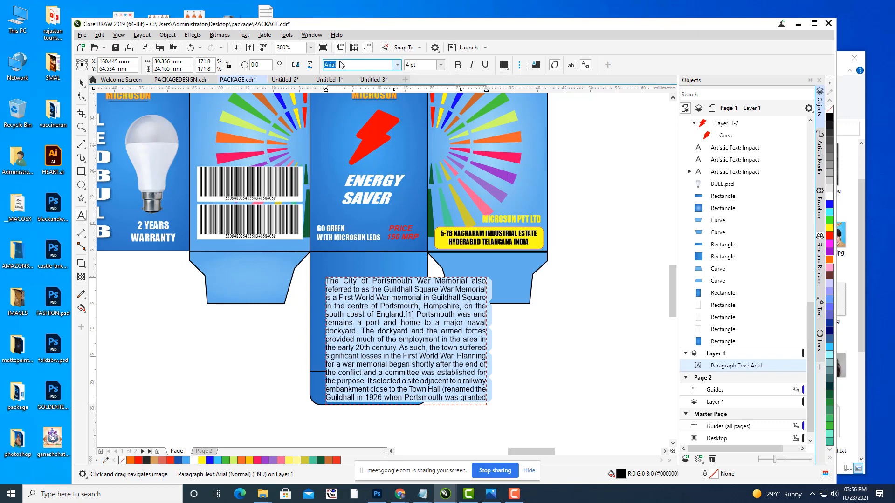
{"action": "type", "text": "Times New Roman"}
{"action": "key", "text": "End"}
Step: Apply Times New Roman, then move the paragraph frame onto Layer 3
{"action": "key", "text": "Return"}
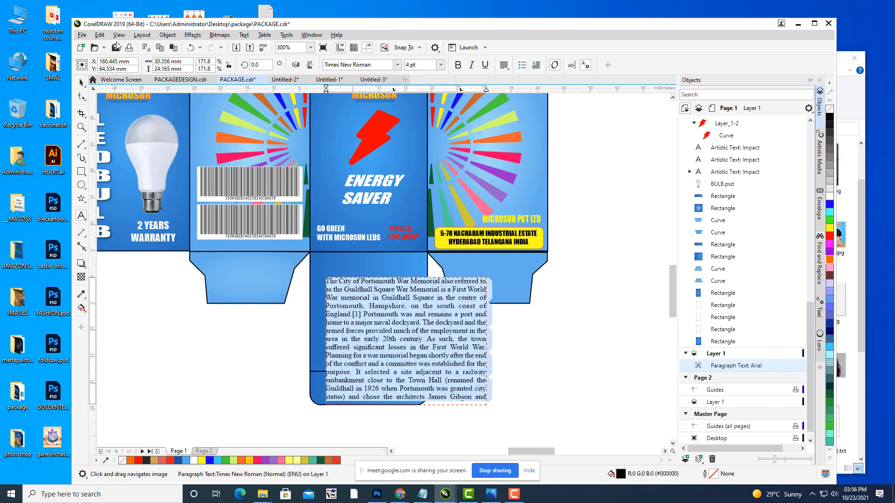
{"action": "left_click", "coordinate": [82, 84]}
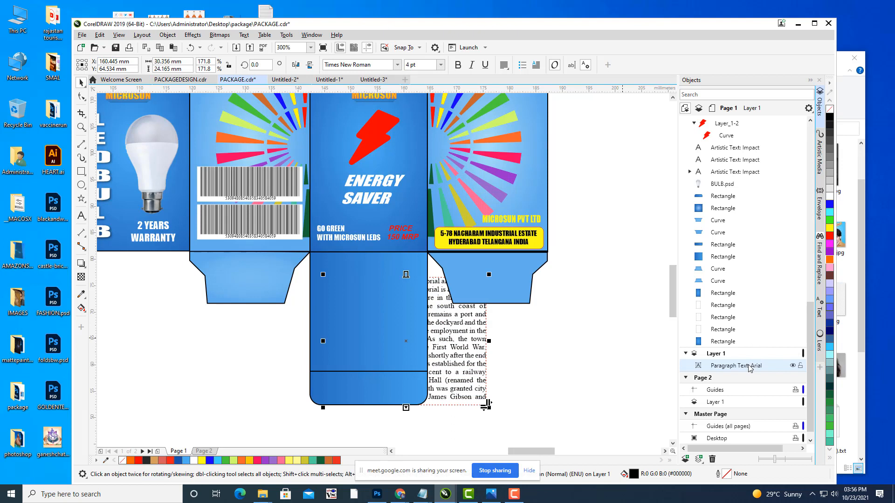
{"action": "left_click_drag", "start_coordinate": [749, 368], "coordinate": [729, 189]}
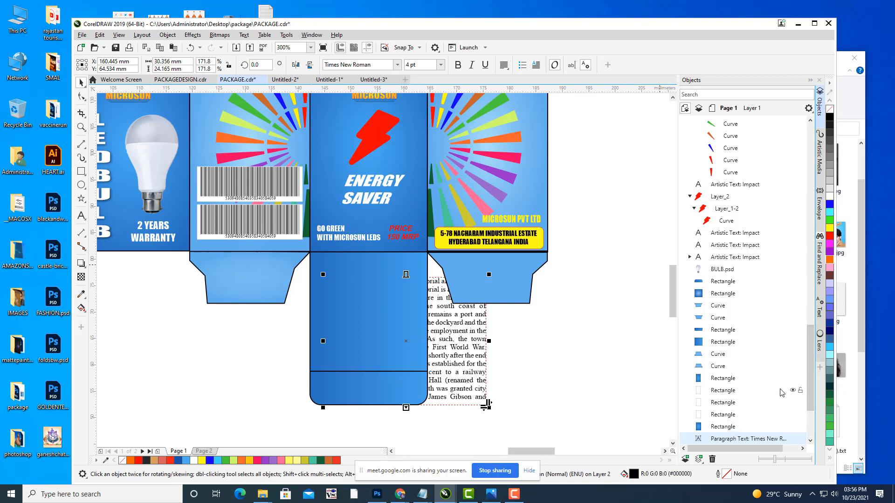
{"action": "key", "text": "Delete"}
{"action": "left_click_drag", "start_coordinate": [809, 377], "coordinate": [800, 101]}
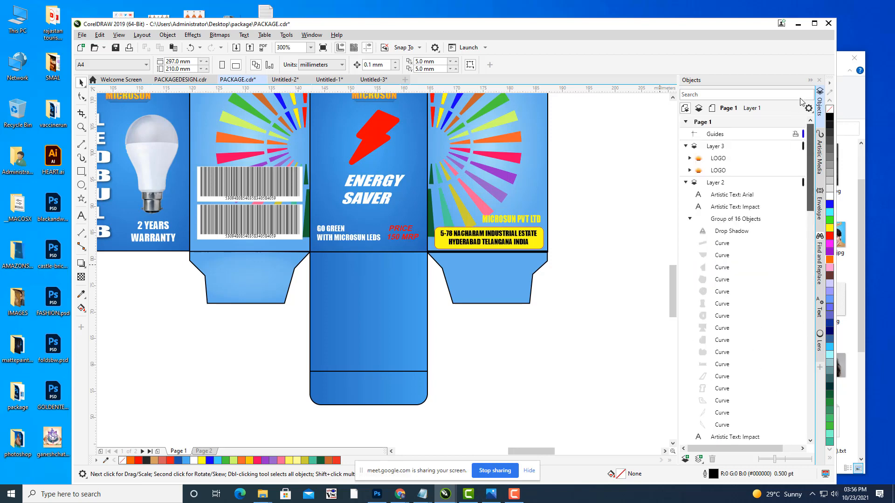
{"action": "left_click", "coordinate": [721, 147]}
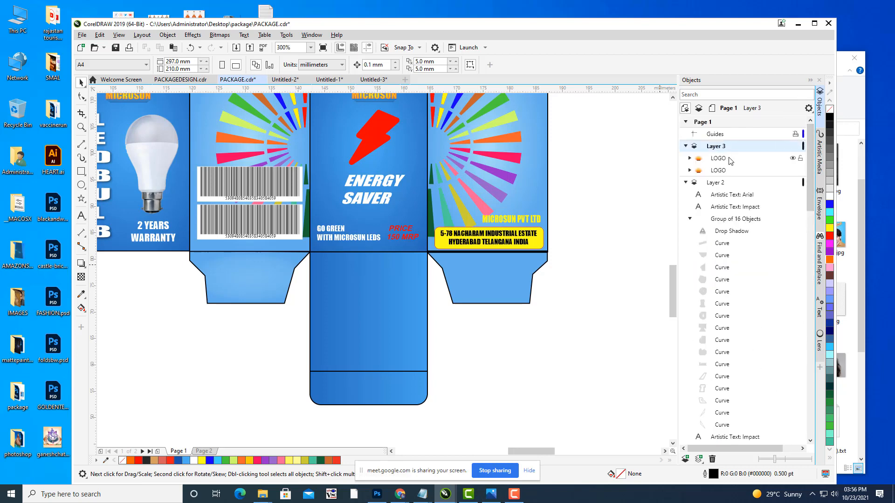
{"action": "key", "text": "ctrl+v"}
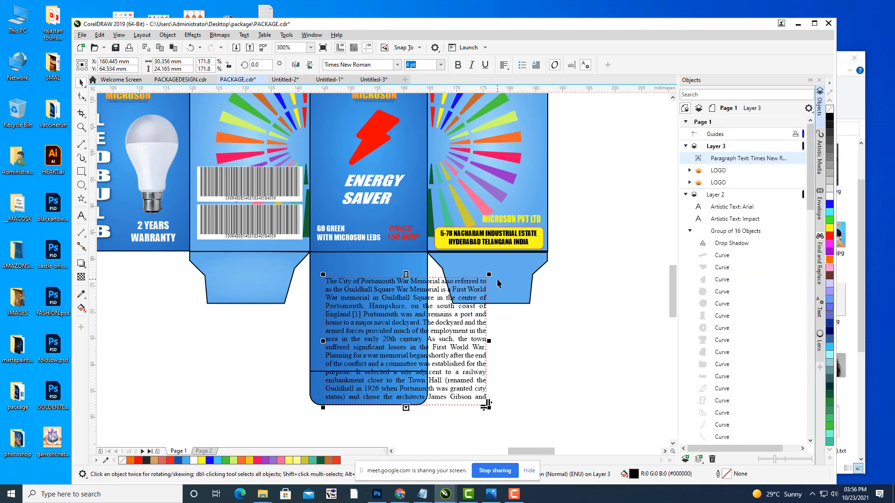
Step: Narrow the text frame and position it on the bottom blue flap
{"action": "left_click_drag", "start_coordinate": [488, 275], "coordinate": [456, 300]}
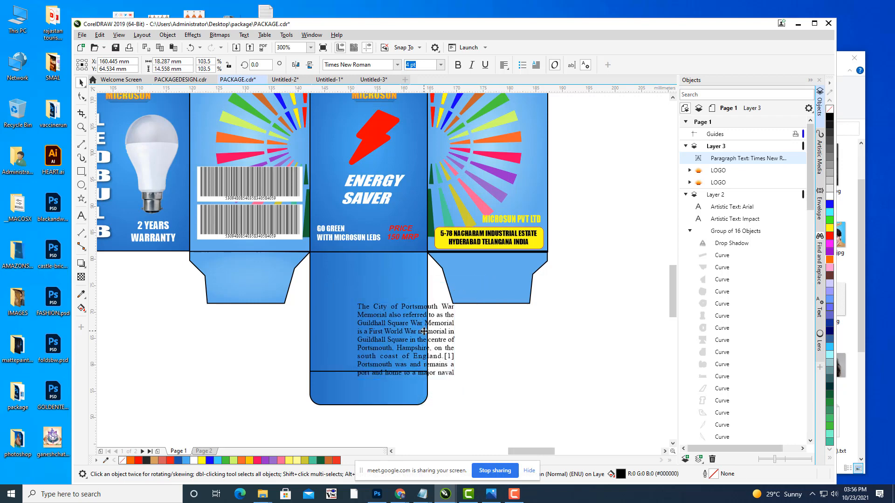
{"action": "left_click_drag", "start_coordinate": [414, 332], "coordinate": [378, 303]}
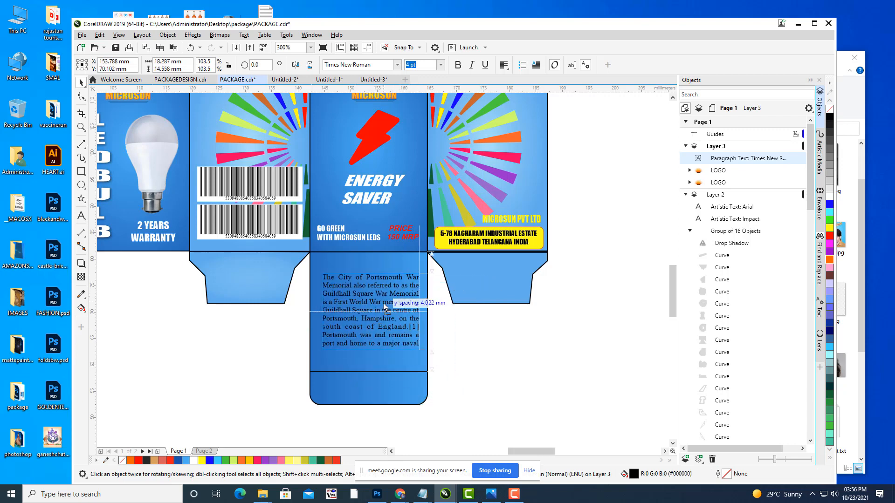
{"action": "left_click", "coordinate": [586, 259]}
{"action": "scroll", "coordinate": [586, 255], "scroll_direction": "down", "scroll_amount": 1}
{"action": "left_click_drag", "start_coordinate": [586, 254], "coordinate": [468, 322]}
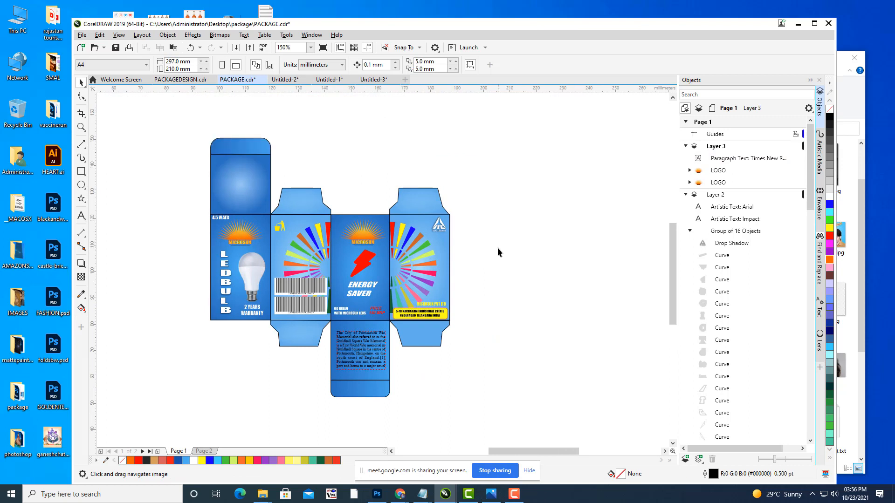
Step: Duplicate the paragraph text and place the copy on the top-left flap
{"action": "left_click", "coordinate": [374, 356]}
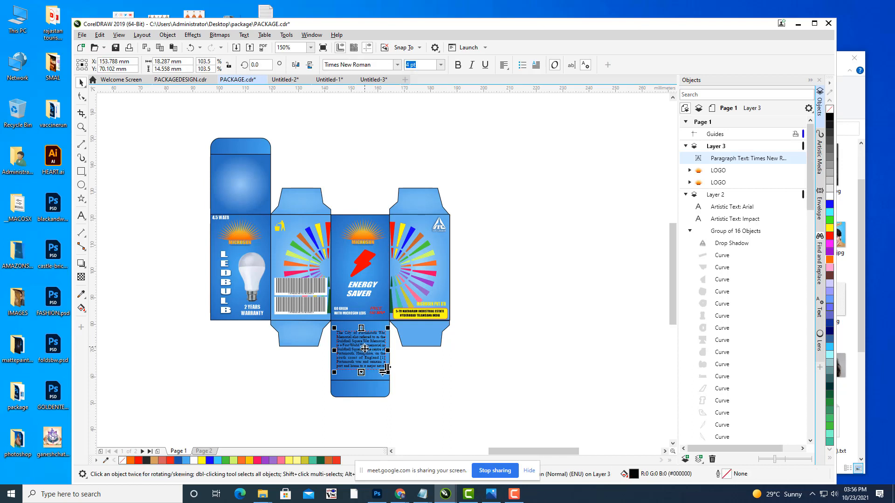
{"action": "left_click_drag", "start_coordinate": [366, 355], "coordinate": [332, 283]}
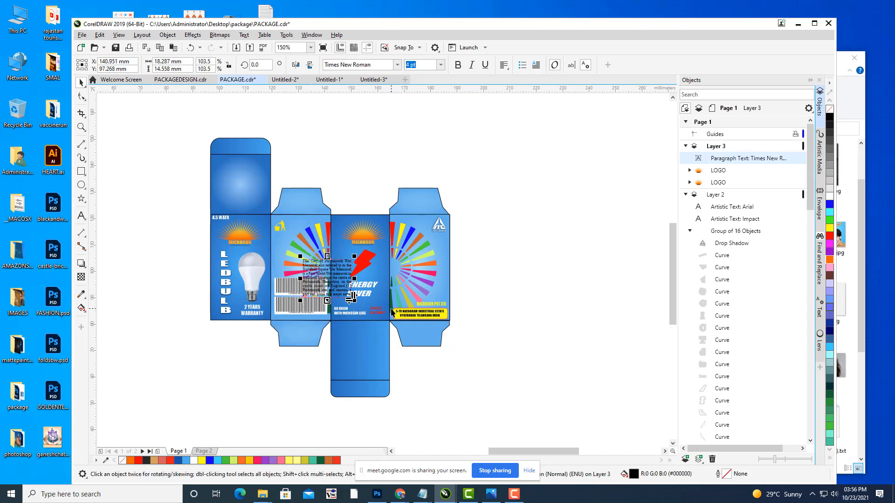
{"action": "key", "text": "ctrl+z"}
{"action": "key", "text": "ctrl+d"}
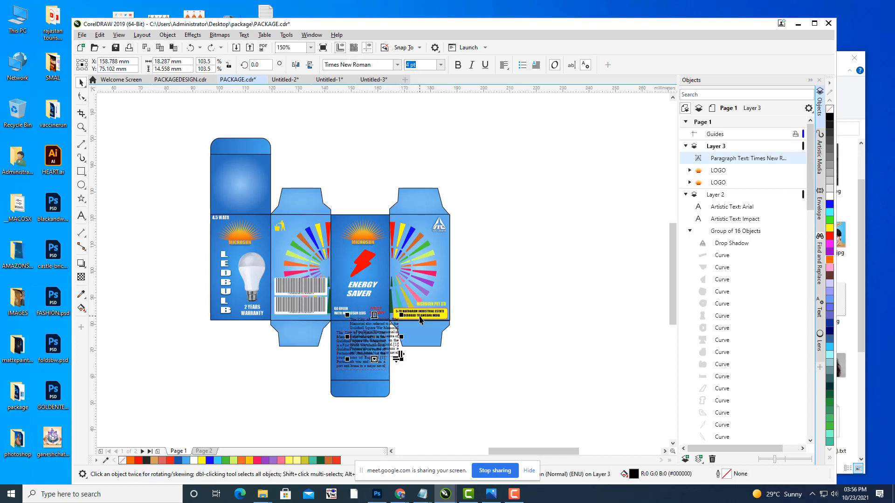
{"action": "left_click_drag", "start_coordinate": [368, 334], "coordinate": [240, 185]}
{"action": "left_click", "coordinate": [390, 149]}
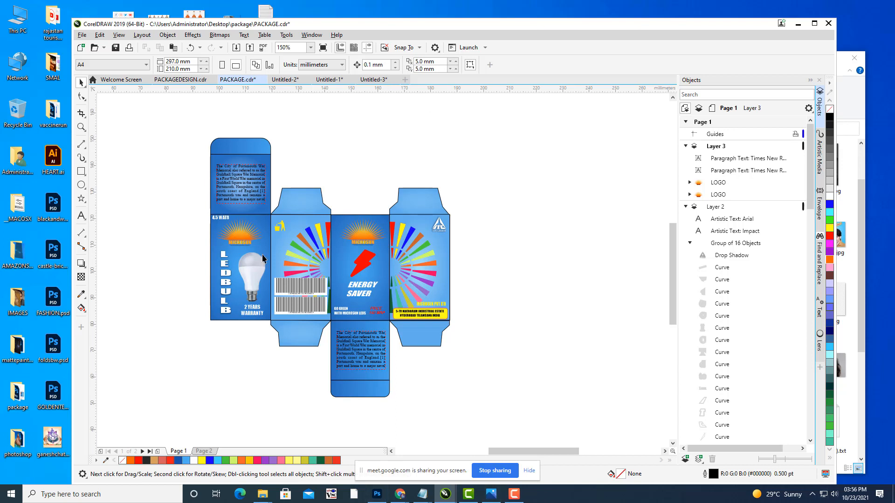
Step: Zoom out to show the whole page around the dieline
{"action": "left_click_drag", "start_coordinate": [444, 209], "coordinate": [270, 195]}
{"action": "scroll", "coordinate": [411, 182], "scroll_direction": "down", "scroll_amount": 1}
{"action": "left_click_drag", "start_coordinate": [427, 187], "coordinate": [502, 239]}
{"action": "left_click", "coordinate": [81, 172]}
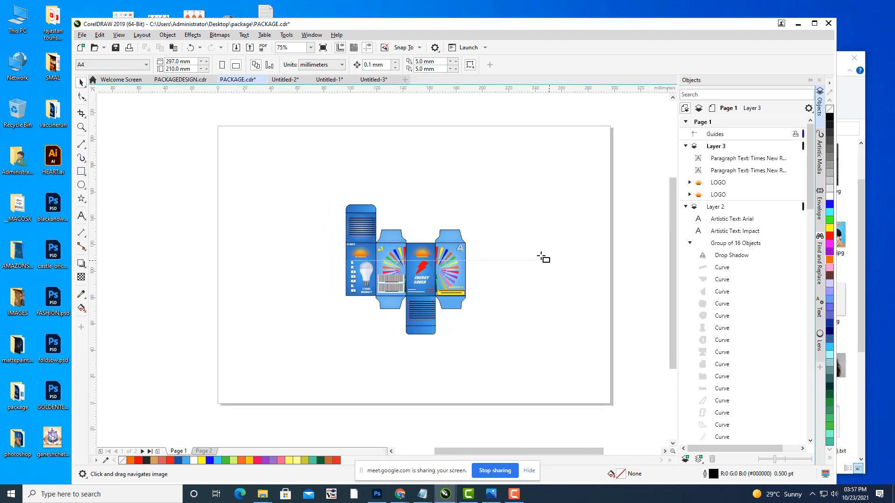
Step: Draw a rectangle right of the dieline with light lavender fill and no outline
{"action": "left_click_drag", "start_coordinate": [497, 192], "coordinate": [582, 321]}
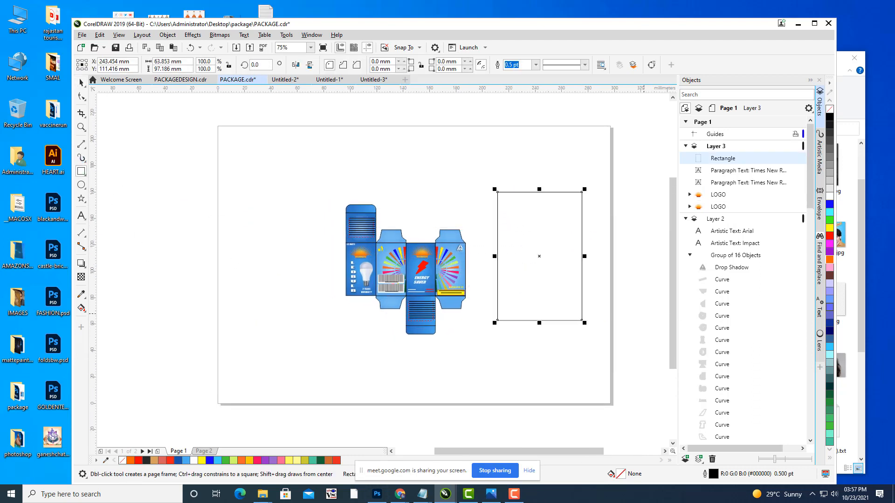
{"action": "left_click", "coordinate": [828, 283]}
{"action": "left_click_drag", "start_coordinate": [446, 157], "coordinate": [396, 171]}
{"action": "scroll", "coordinate": [462, 264], "scroll_direction": "down", "scroll_amount": 2}
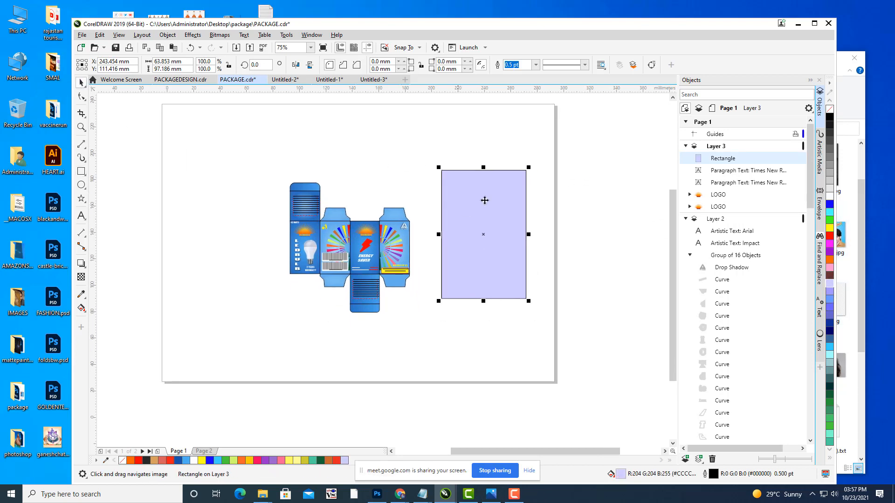
{"action": "left_click", "coordinate": [536, 64]}
{"action": "left_click", "coordinate": [534, 93]}
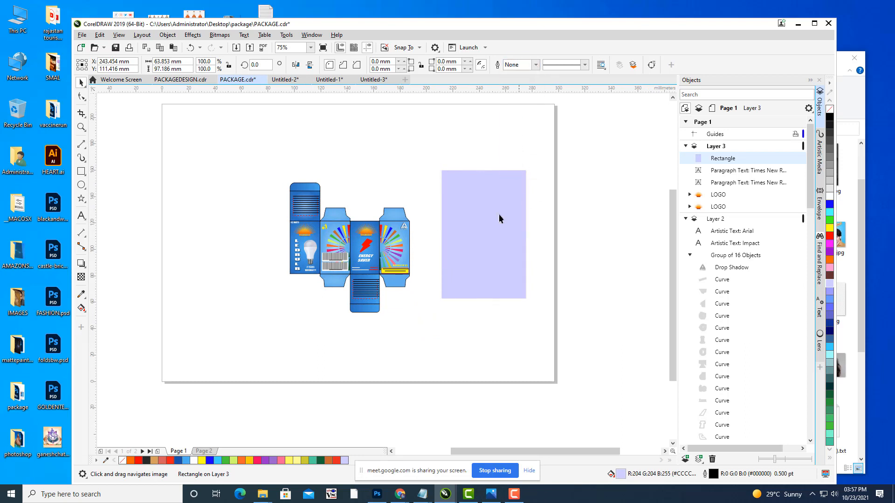
Step: Reposition the lavender rectangle and scale it down to 78%
{"action": "left_click_drag", "start_coordinate": [497, 192], "coordinate": [468, 218]}
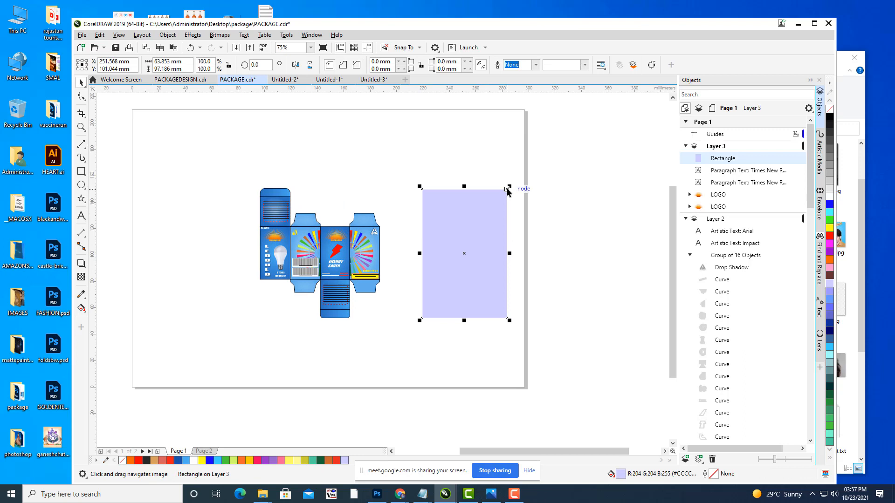
{"action": "left_click_drag", "start_coordinate": [508, 186], "coordinate": [609, 196]}
{"action": "scroll", "coordinate": [555, 208], "scroll_direction": "up", "scroll_amount": 5}
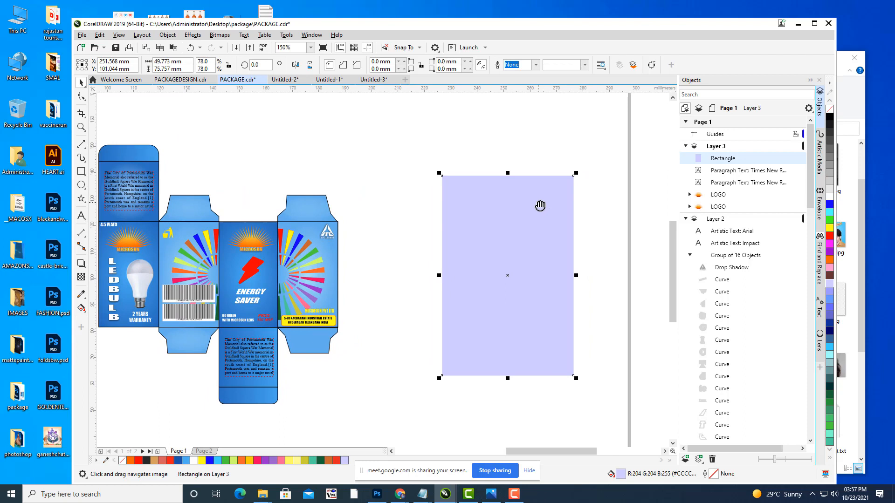
{"action": "left_click", "coordinate": [82, 264]}
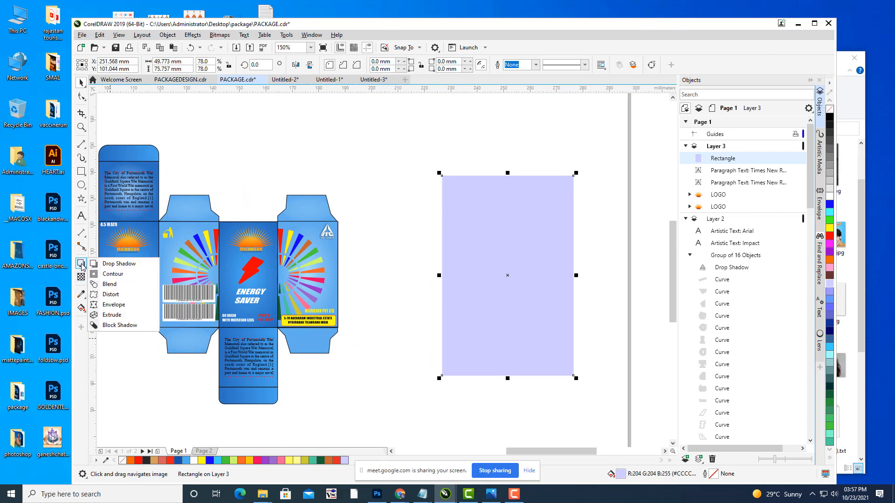
{"action": "left_click", "coordinate": [112, 315]}
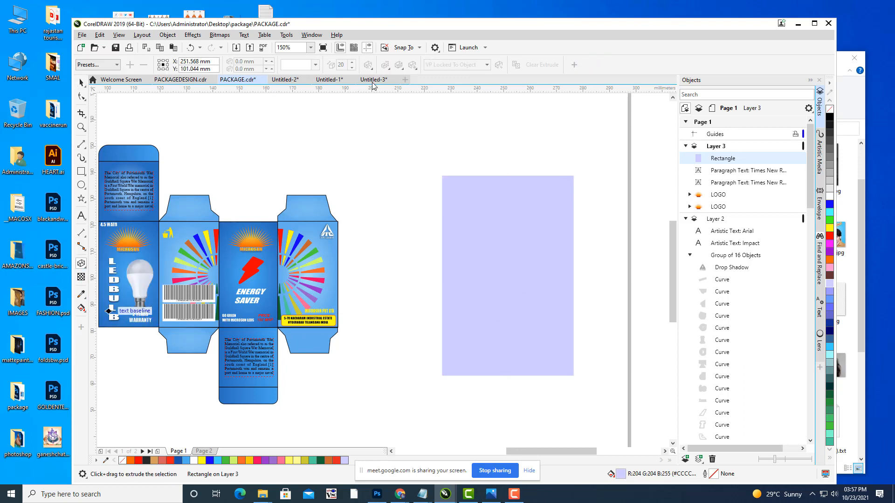
Step: Extrude the rectangle leftward into a 3D box, adjusting vanishing point, rotation and depth
{"action": "left_click_drag", "start_coordinate": [550, 294], "coordinate": [295, 254]}
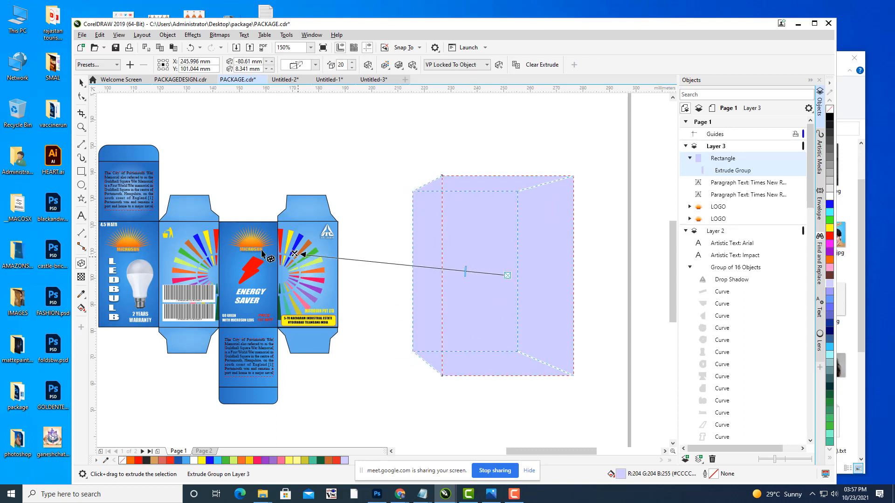
{"action": "left_click_drag", "start_coordinate": [292, 253], "coordinate": [281, 255]}
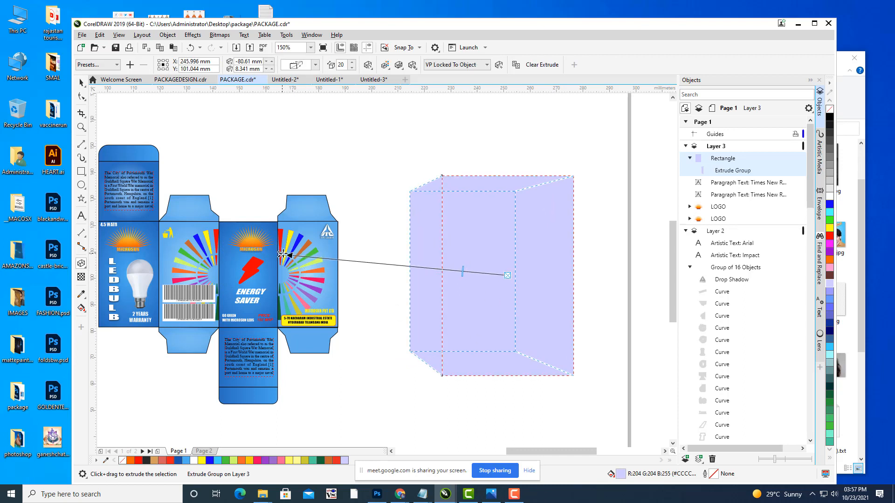
{"action": "left_click", "coordinate": [368, 66]}
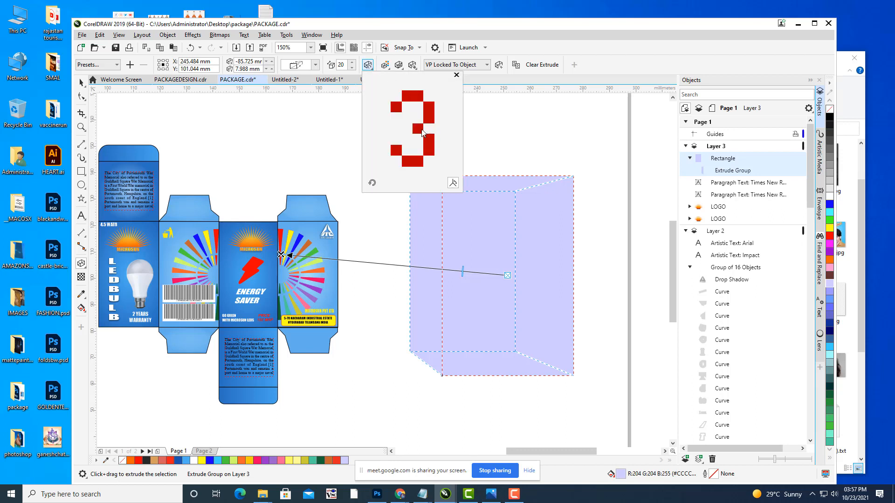
{"action": "left_click_drag", "start_coordinate": [421, 132], "coordinate": [418, 132]}
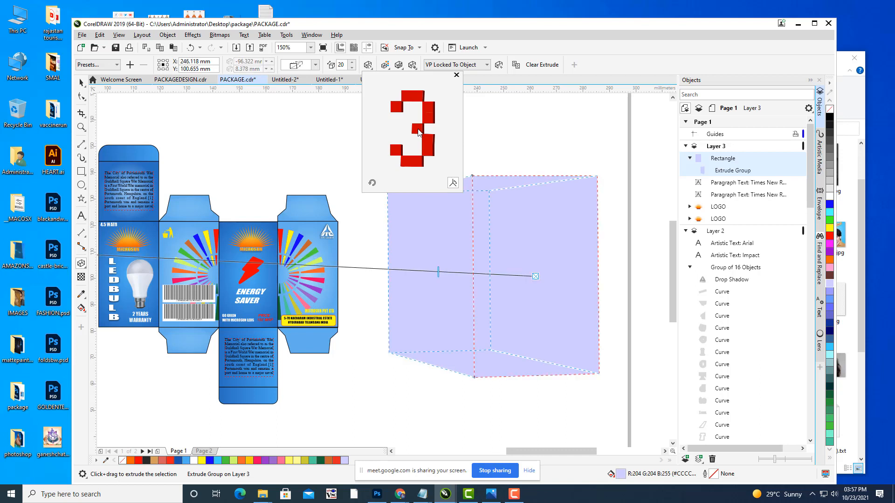
{"action": "left_click_drag", "start_coordinate": [421, 132], "coordinate": [418, 129]}
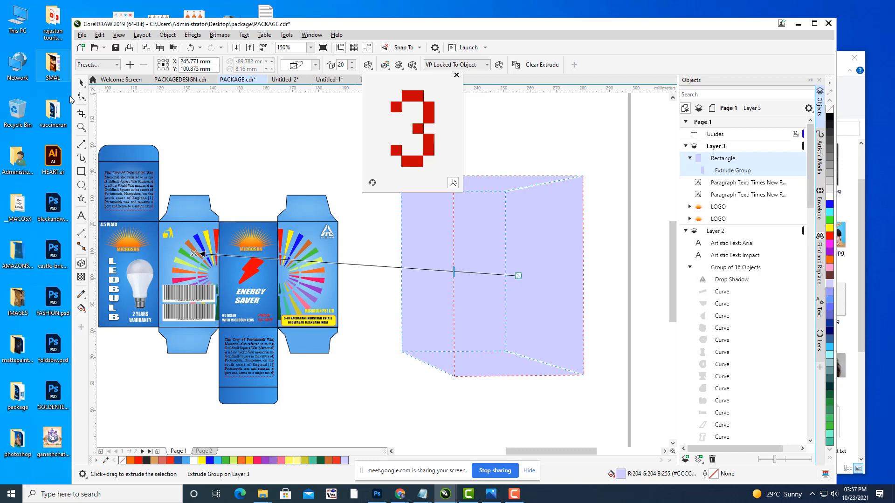
{"action": "left_click", "coordinate": [81, 85]}
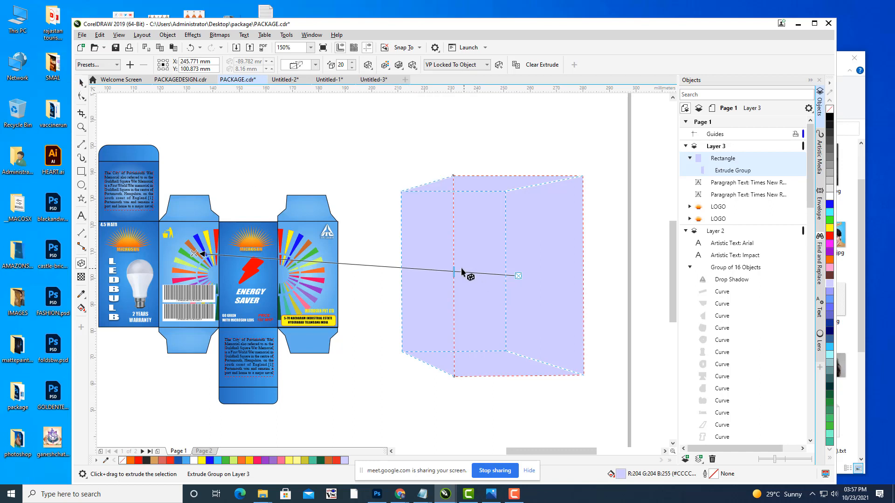
{"action": "left_click_drag", "start_coordinate": [453, 268], "coordinate": [481, 274]}
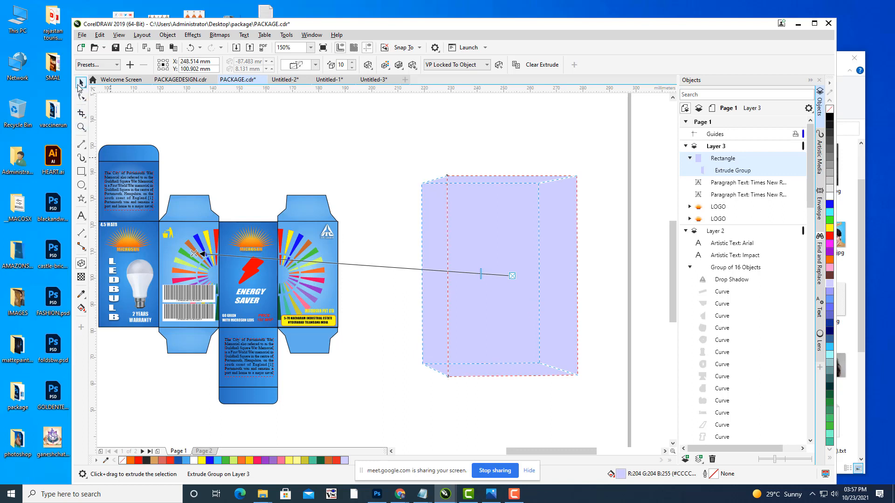
{"action": "left_click", "coordinate": [82, 85]}
Step: Give the extruded box a solid pink-red side colour
{"action": "left_click", "coordinate": [331, 161]}
{"action": "left_click", "coordinate": [527, 259]}
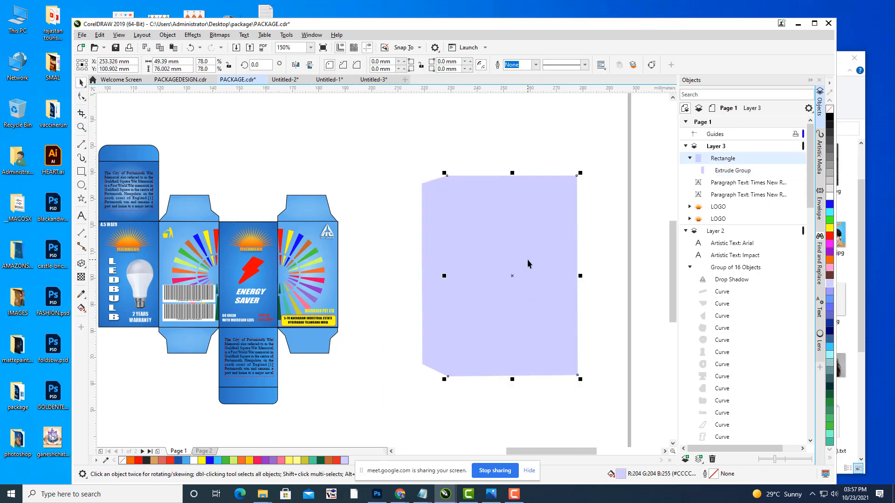
{"action": "left_click", "coordinate": [81, 264]}
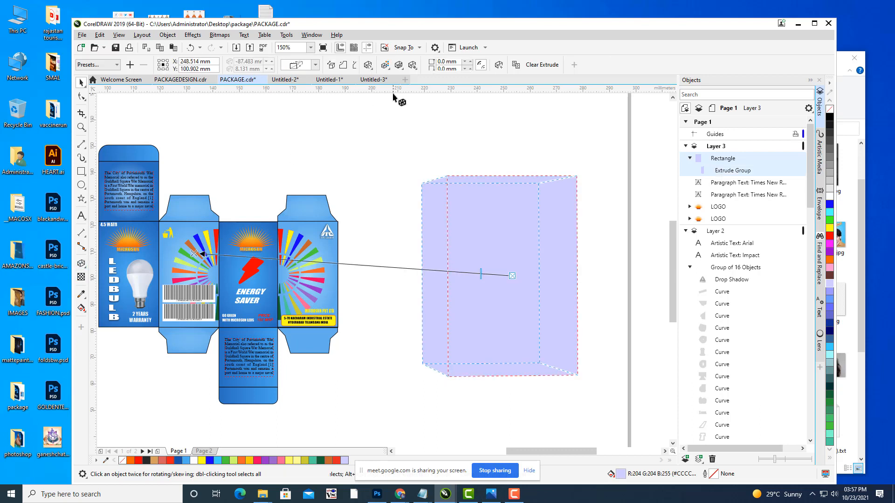
{"action": "left_click", "coordinate": [384, 66]}
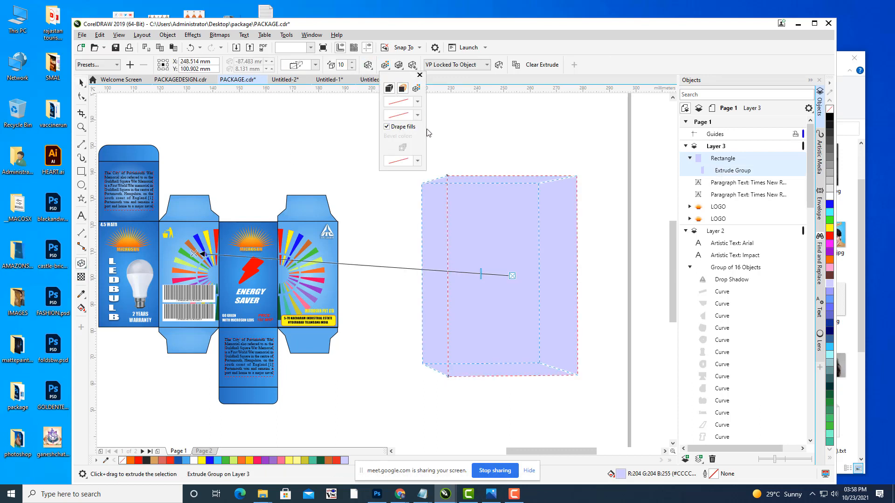
{"action": "left_click", "coordinate": [402, 89]}
{"action": "left_click", "coordinate": [417, 111]}
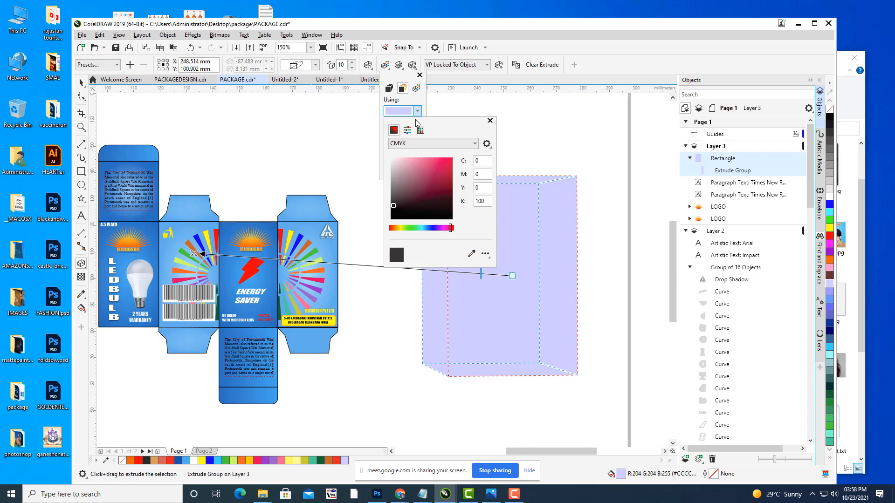
{"action": "left_click", "coordinate": [443, 161]}
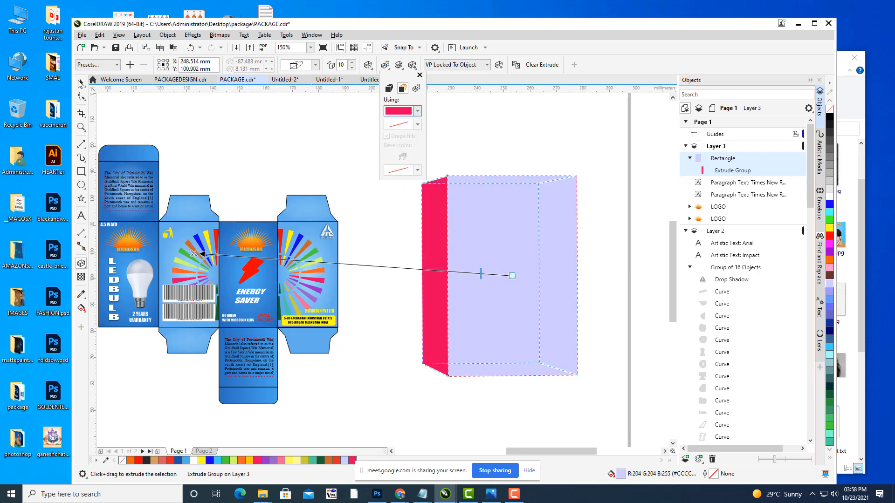
{"action": "left_click", "coordinate": [257, 133]}
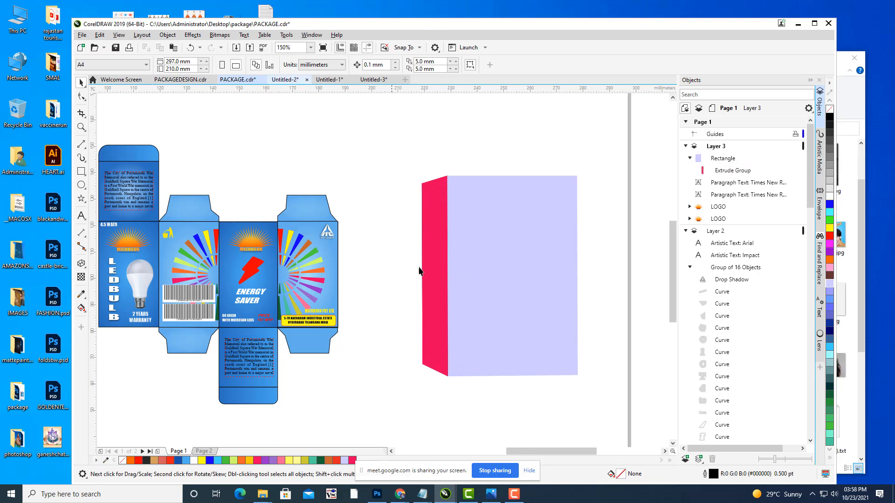
Step: Save the document
{"action": "left_click", "coordinate": [487, 184]}
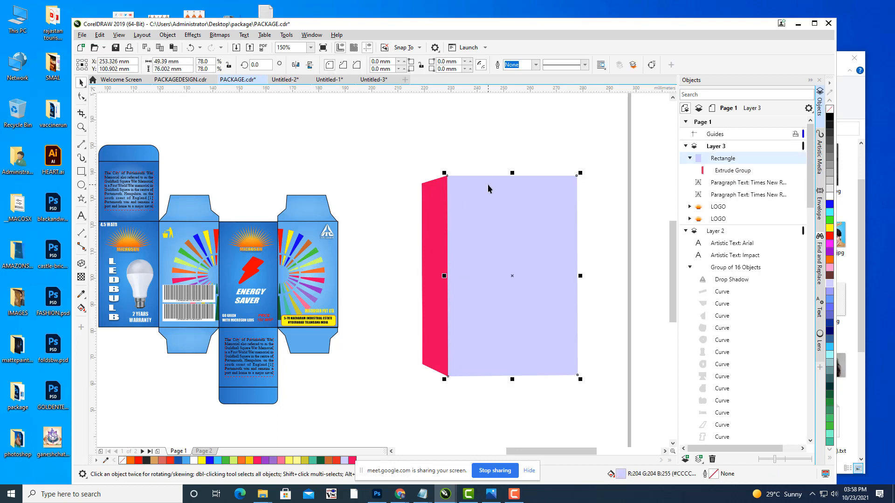
{"action": "left_click", "coordinate": [82, 35]}
{"action": "left_click", "coordinate": [98, 118]}
{"action": "left_click", "coordinate": [192, 111]}
Step: Break the extruded box apart so its front and side faces become separate curves
{"action": "left_click", "coordinate": [481, 217]}
{"action": "right_click", "coordinate": [481, 216]}
{"action": "left_click", "coordinate": [748, 171]}
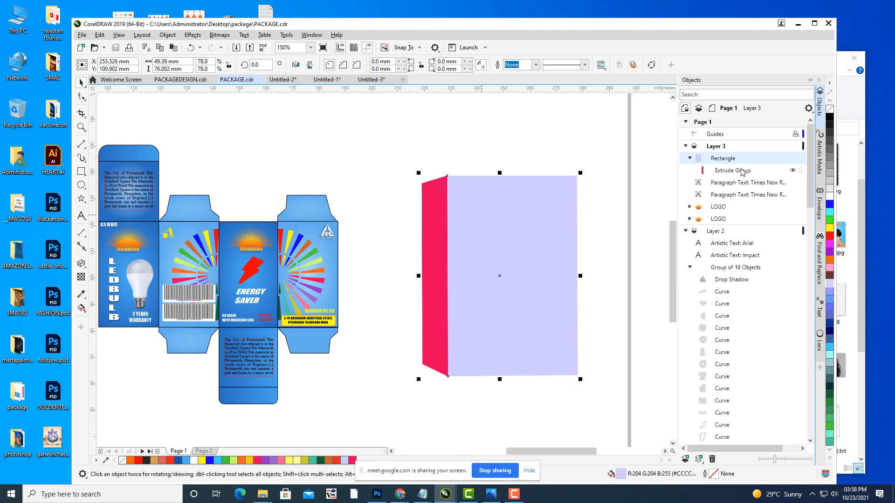
{"action": "left_click", "coordinate": [748, 171]}
{"action": "right_click", "coordinate": [756, 179]}
{"action": "left_click", "coordinate": [755, 176]}
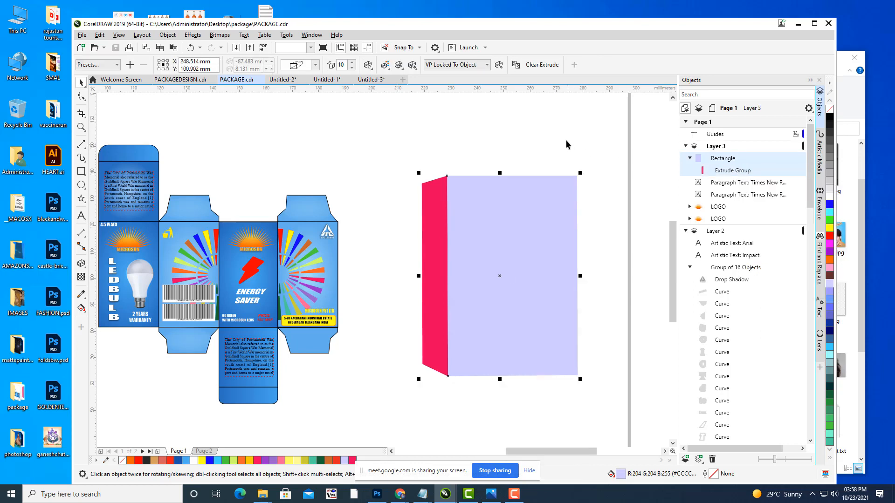
{"action": "left_click_drag", "start_coordinate": [503, 224], "coordinate": [547, 237]}
{"action": "key", "text": "ctrl+z"}
{"action": "left_click", "coordinate": [398, 156]}
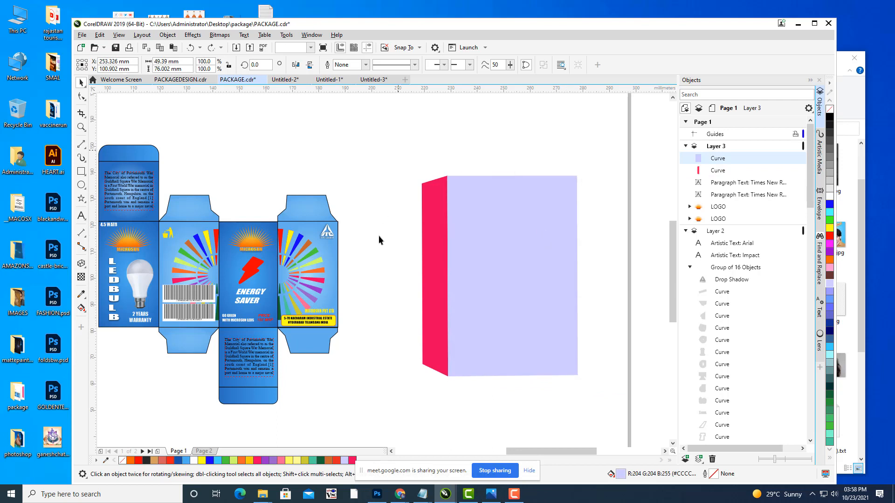
{"action": "left_click_drag", "start_coordinate": [379, 236], "coordinate": [390, 218]}
Step: Duplicate the bulb image from the dieline and place the copy above the box mockup
{"action": "left_click", "coordinate": [566, 274]}
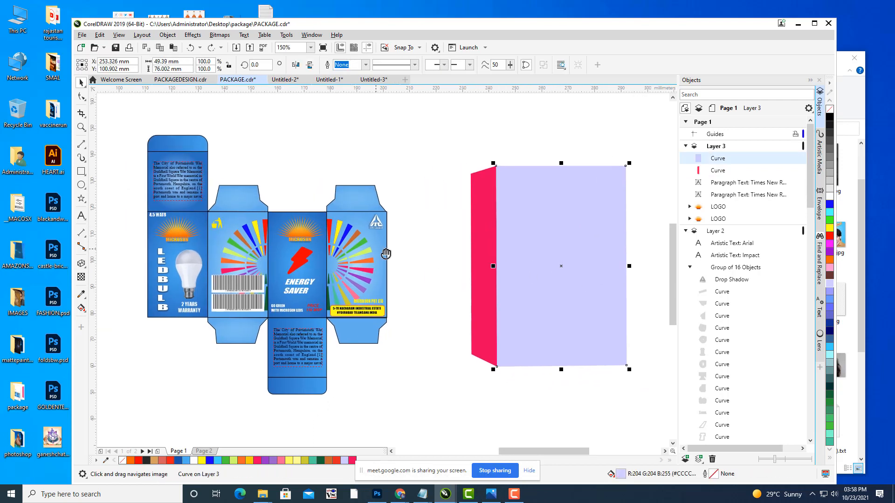
{"action": "left_click", "coordinate": [199, 267]}
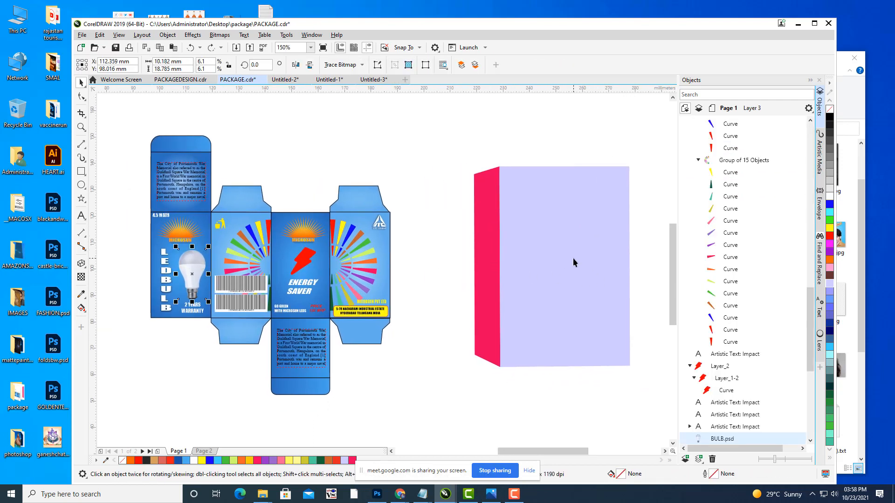
{"action": "left_click_drag", "start_coordinate": [574, 262], "coordinate": [552, 278]}
{"action": "key", "text": "ctrl+d"}
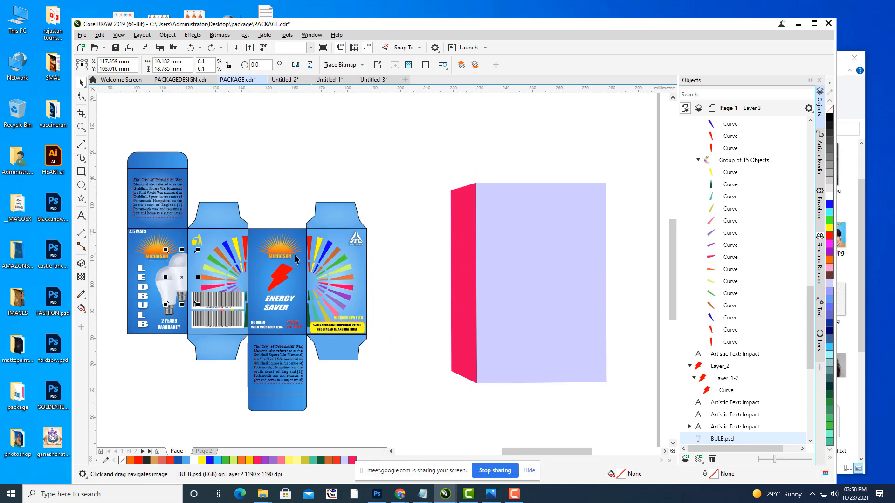
{"action": "left_click_drag", "start_coordinate": [182, 277], "coordinate": [432, 168]}
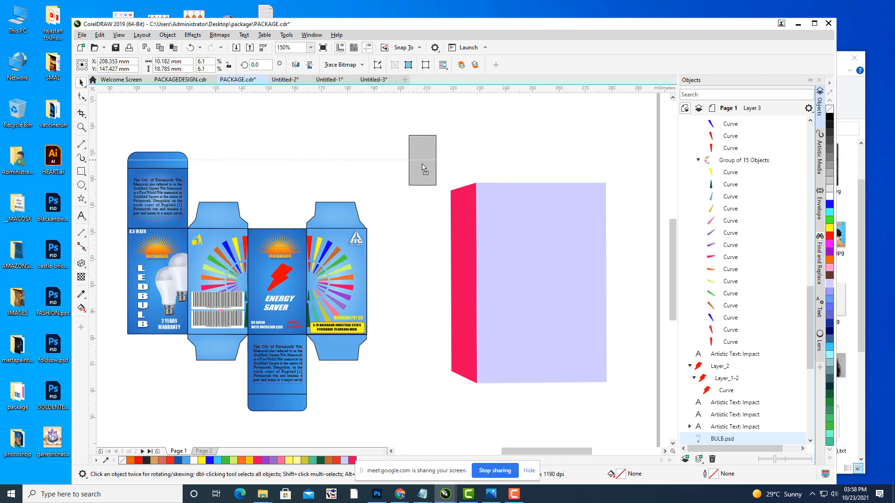
Step: Open the fountain fill editor (F11) for the box's front face
{"action": "left_click", "coordinate": [588, 259]}
{"action": "left_click_drag", "start_coordinate": [555, 229], "coordinate": [552, 237]}
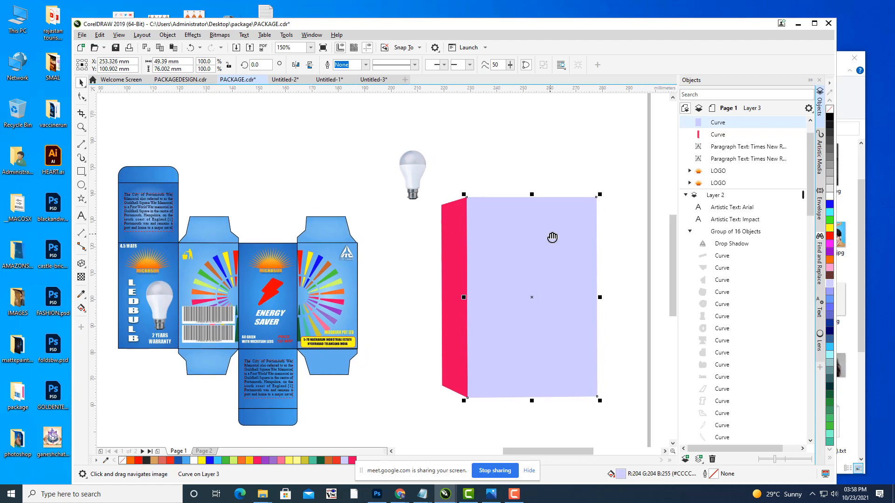
{"action": "key", "text": "F11"}
{"action": "left_click_drag", "start_coordinate": [399, 129], "coordinate": [619, 72]}
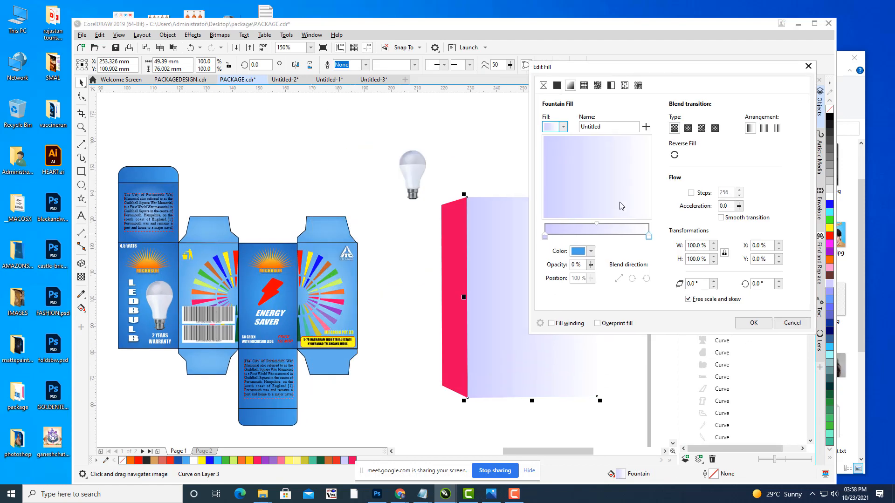
Step: Fill the front face with a reversed elliptical gradient from #32A2E8 to #176DBD, colours sampled from the package
{"action": "left_click", "coordinate": [647, 236]}
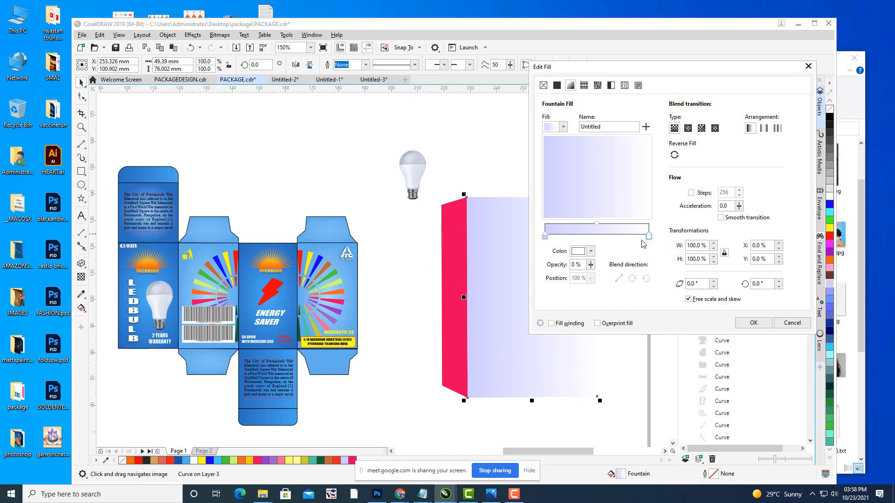
{"action": "left_click", "coordinate": [591, 251]}
{"action": "left_click", "coordinate": [658, 394]}
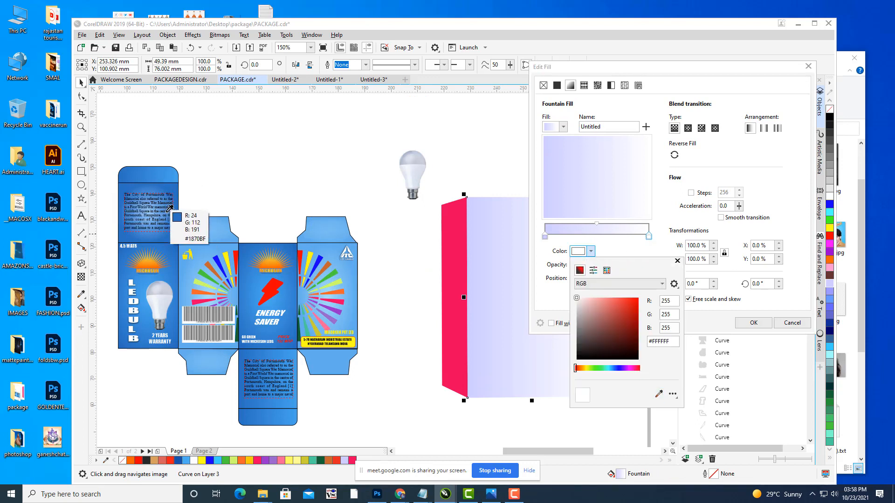
{"action": "left_click", "coordinate": [177, 242]}
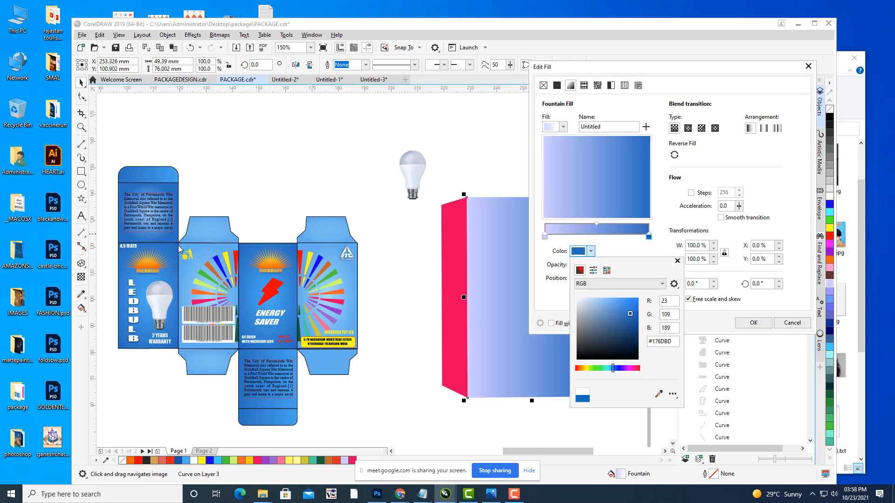
{"action": "left_click", "coordinate": [545, 236]}
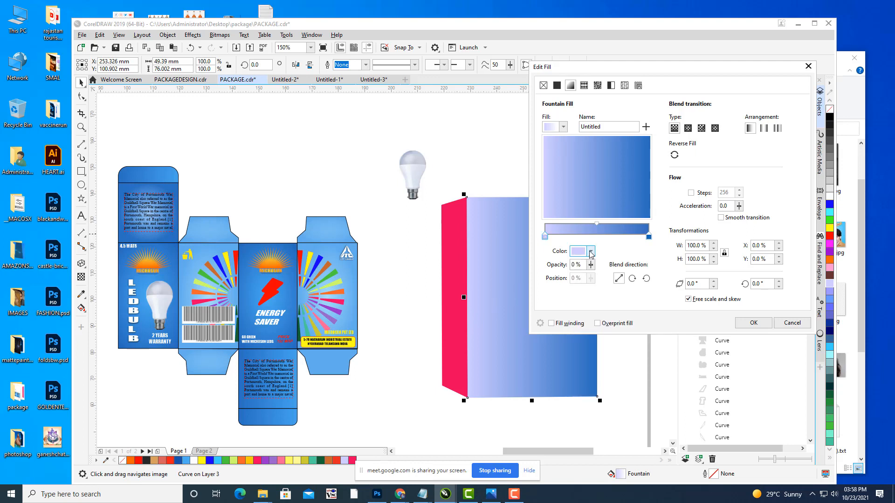
{"action": "left_click", "coordinate": [591, 251]}
{"action": "left_click", "coordinate": [659, 394]}
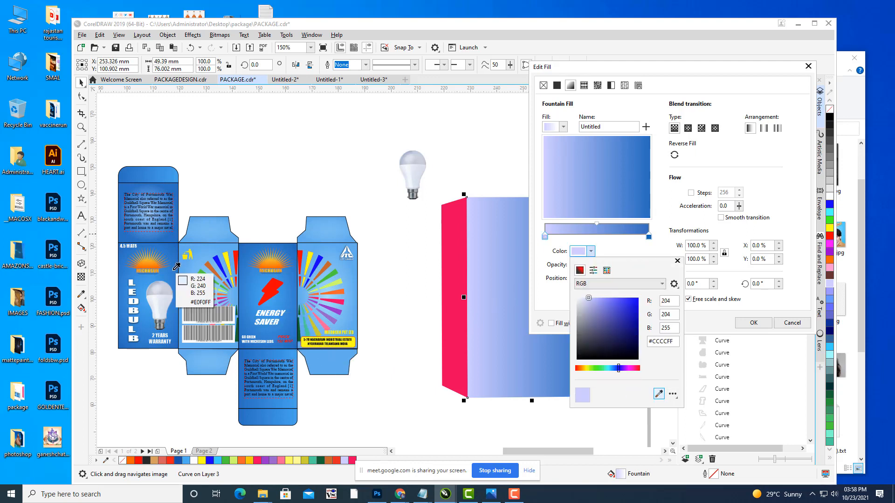
{"action": "left_click", "coordinate": [145, 285]}
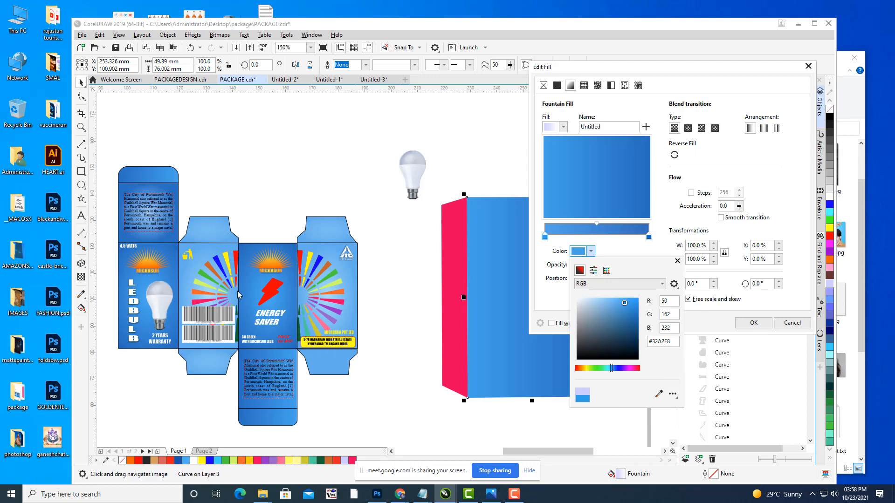
{"action": "left_click", "coordinate": [688, 129]}
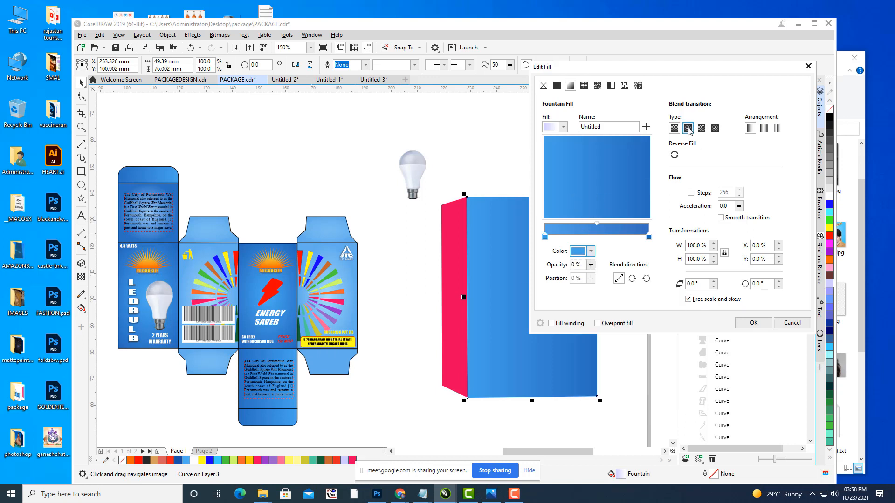
{"action": "left_click", "coordinate": [673, 156]}
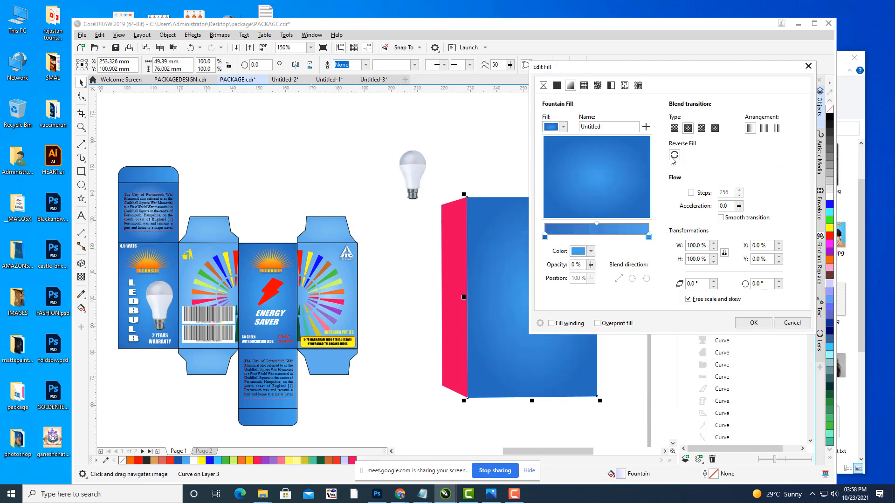
{"action": "left_click", "coordinate": [752, 322]}
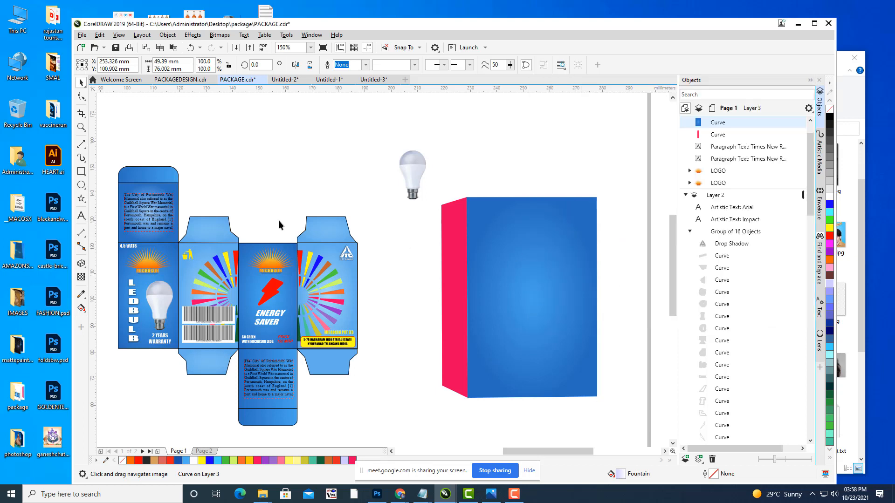
Step: Open the fountain fill editor (F11) for the pink side panel of the box
{"action": "left_click", "coordinate": [455, 270]}
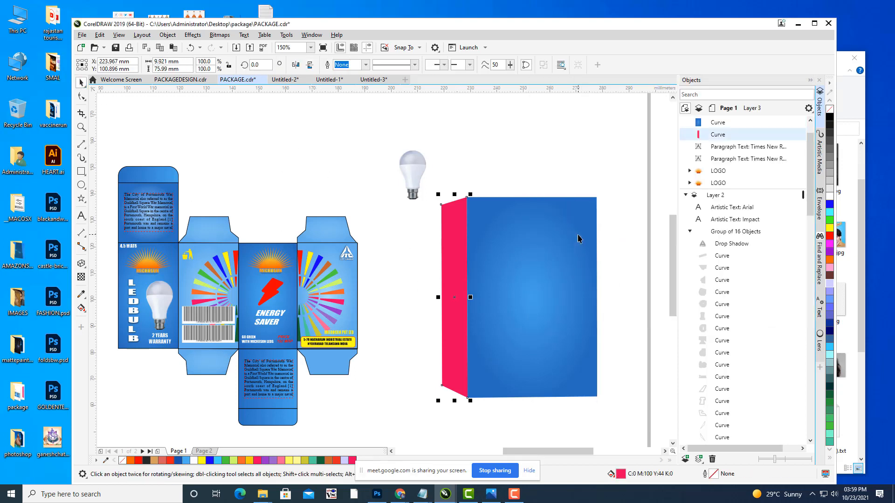
{"action": "left_click_drag", "start_coordinate": [578, 238], "coordinate": [571, 242]}
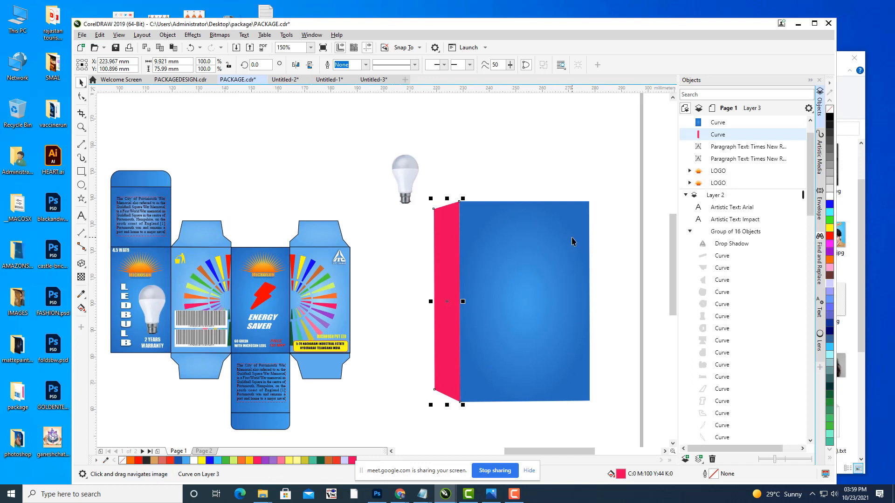
{"action": "key", "text": "F11"}
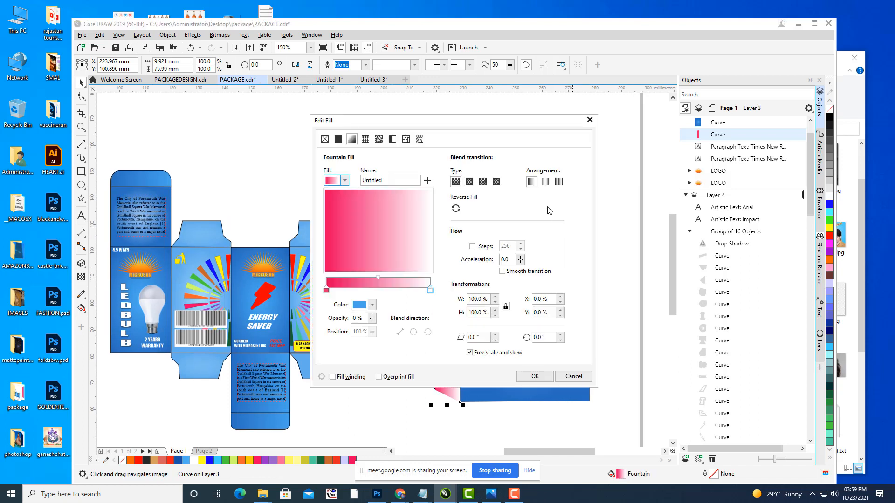
{"action": "left_click_drag", "start_coordinate": [419, 124], "coordinate": [649, 56]}
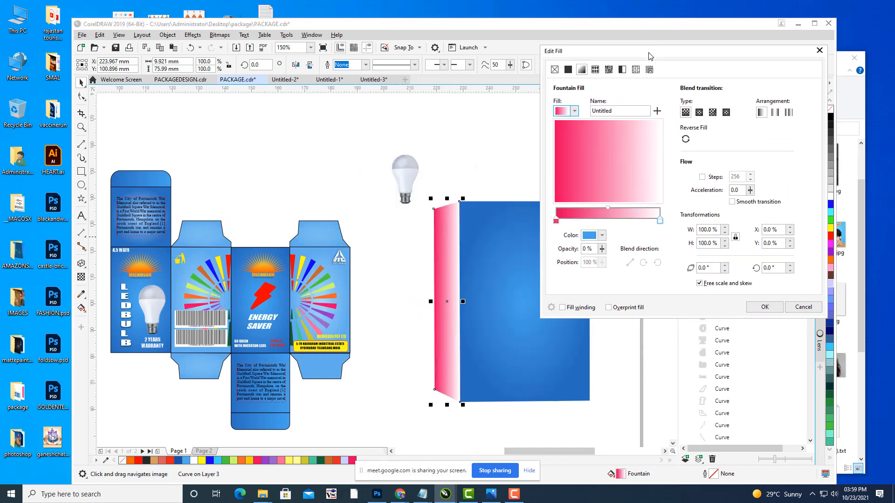
Step: Set the gradient's end colour to light blue #73BFEF sampled from the artwork
{"action": "left_click", "coordinate": [660, 220]}
{"action": "left_click", "coordinate": [602, 236]}
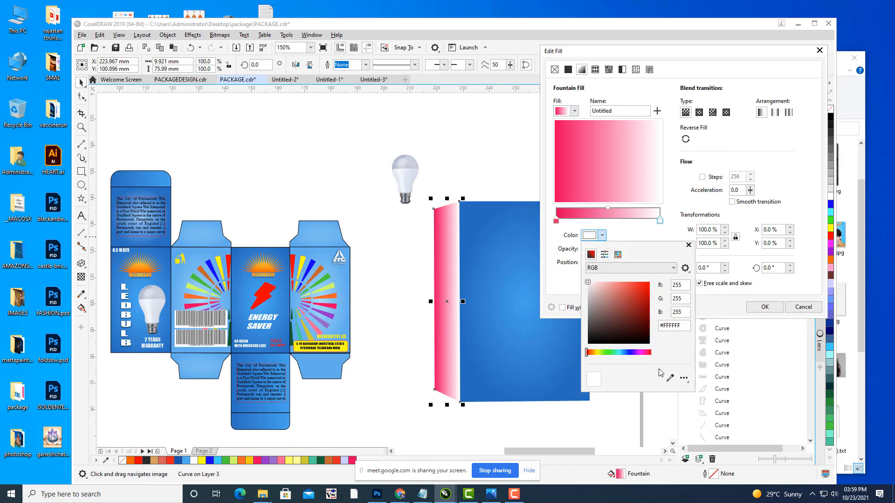
{"action": "left_click", "coordinate": [670, 379]}
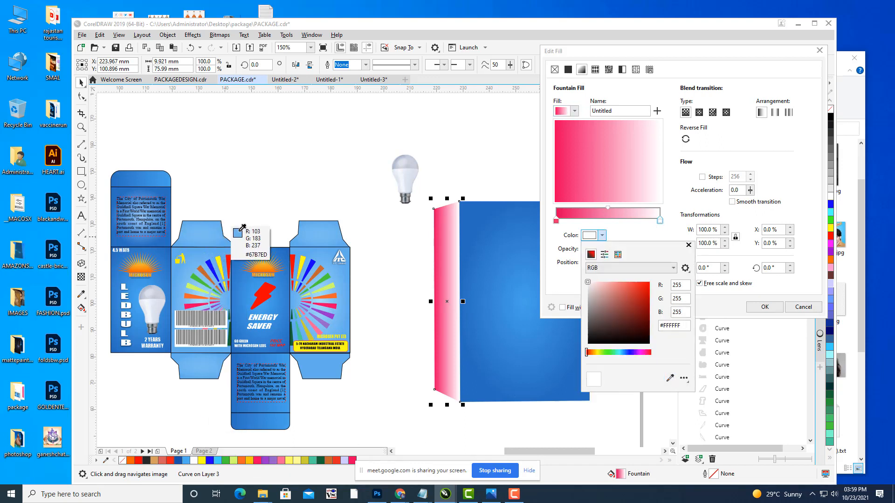
{"action": "left_click", "coordinate": [229, 241]}
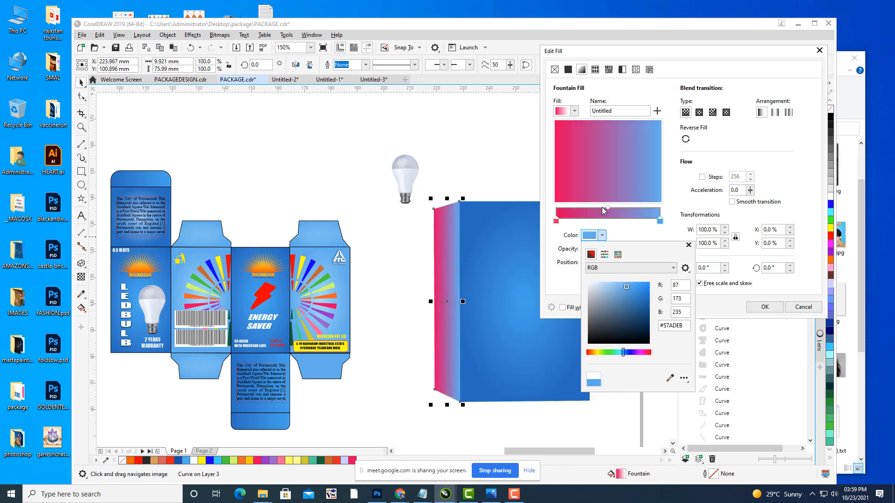
{"action": "left_click", "coordinate": [556, 221]}
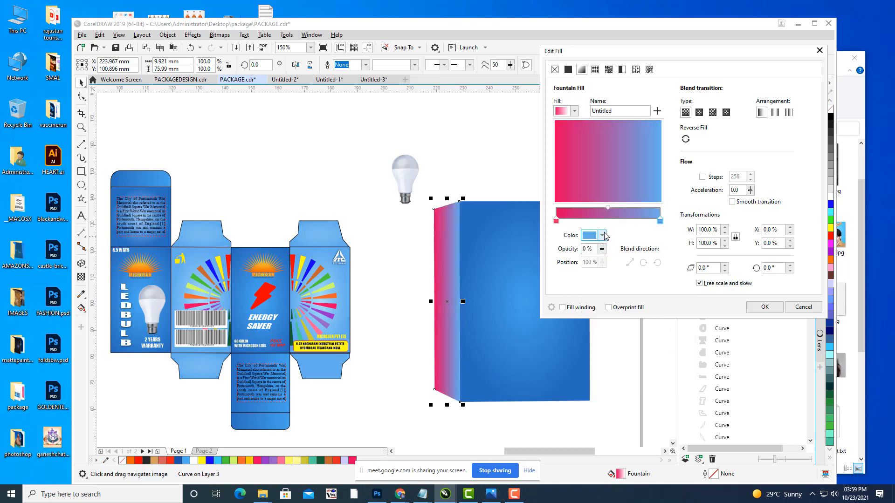
{"action": "left_click", "coordinate": [602, 235]}
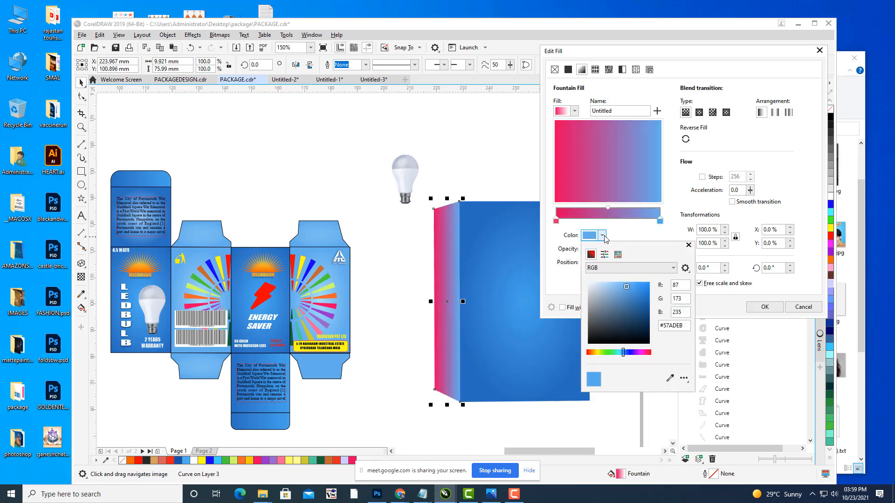
{"action": "left_click", "coordinate": [669, 379]}
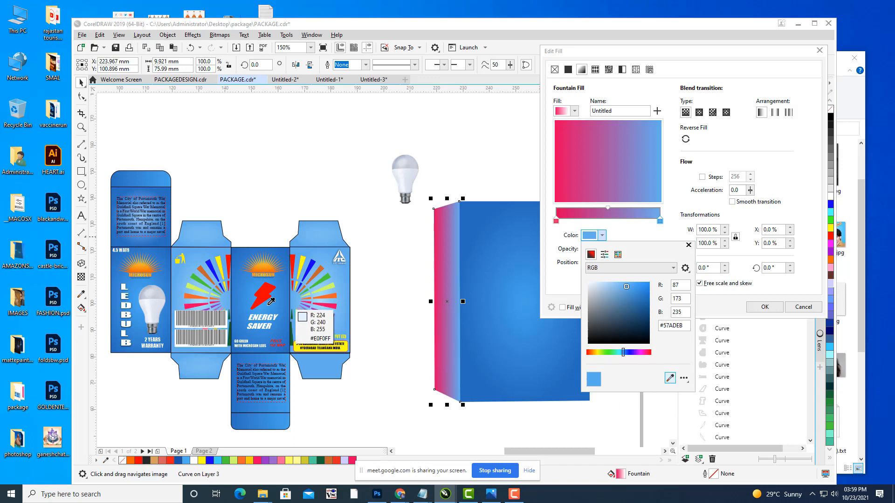
{"action": "left_click", "coordinate": [203, 238]}
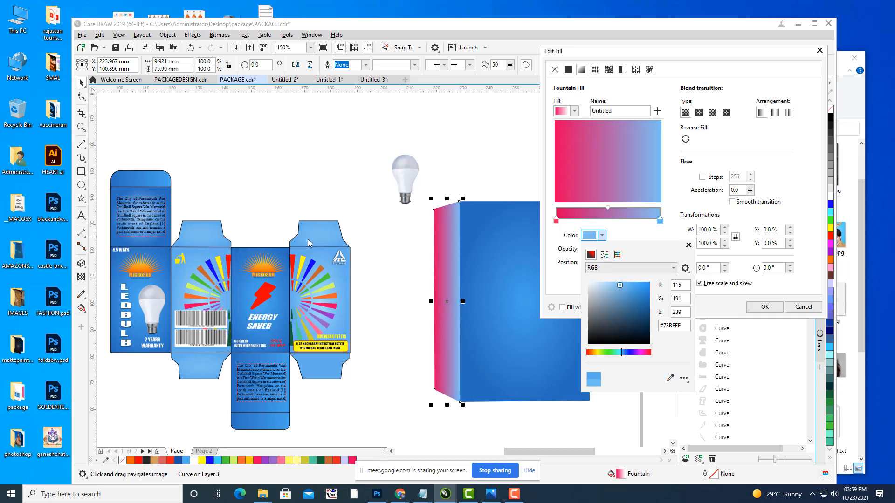
Step: Change the pink start colour to pale blue #9CDAF6 and apply the gradient
{"action": "left_click", "coordinate": [556, 221]}
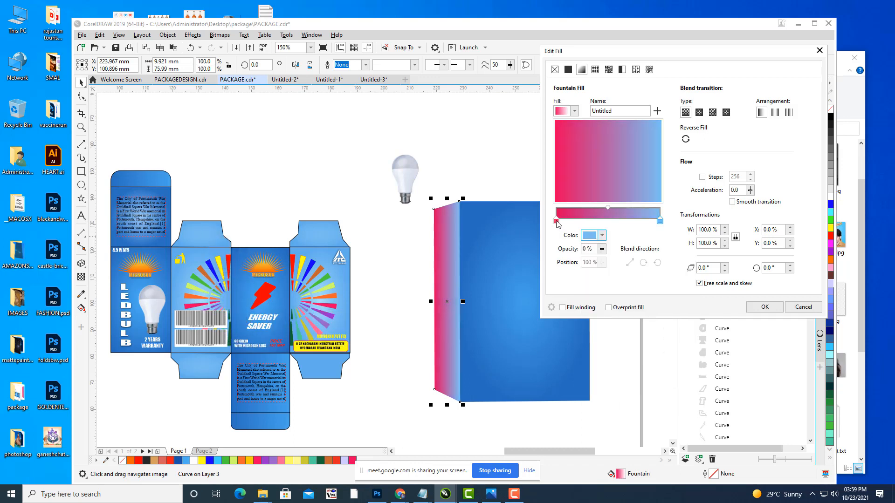
{"action": "left_click", "coordinate": [602, 236]}
{"action": "left_click", "coordinate": [670, 379]}
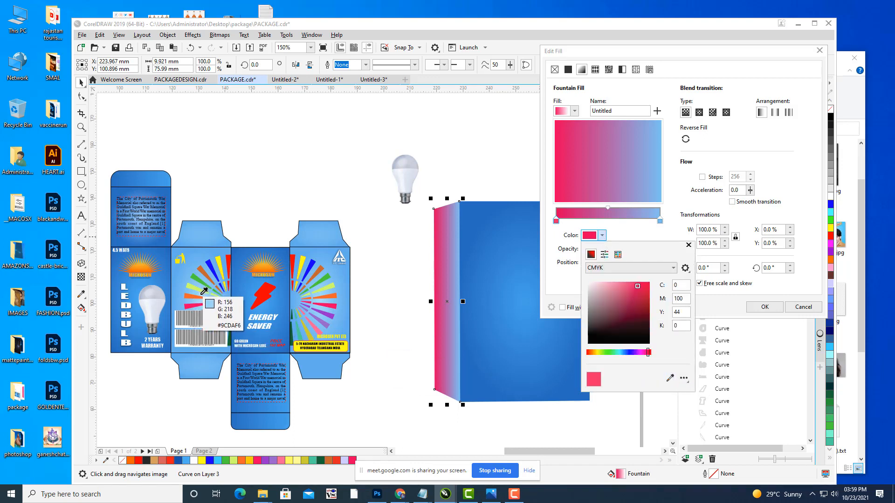
{"action": "left_click", "coordinate": [201, 294]}
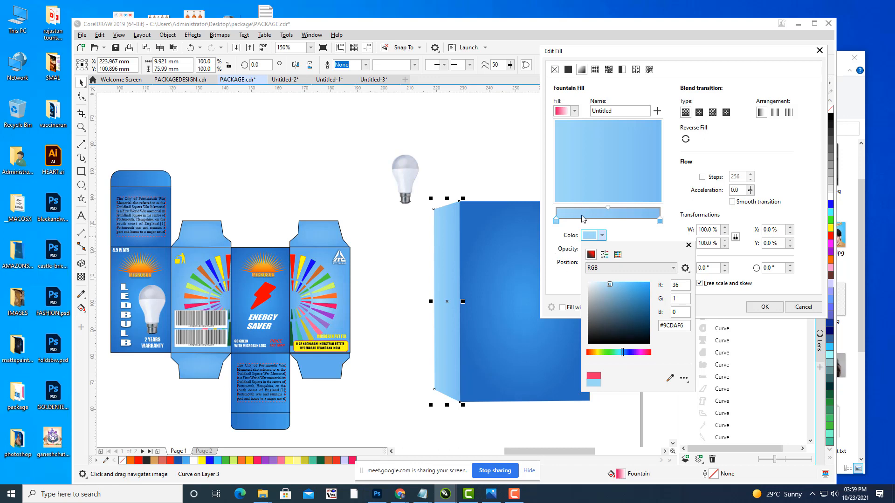
{"action": "left_click", "coordinate": [576, 229]}
{"action": "left_click", "coordinate": [765, 307]}
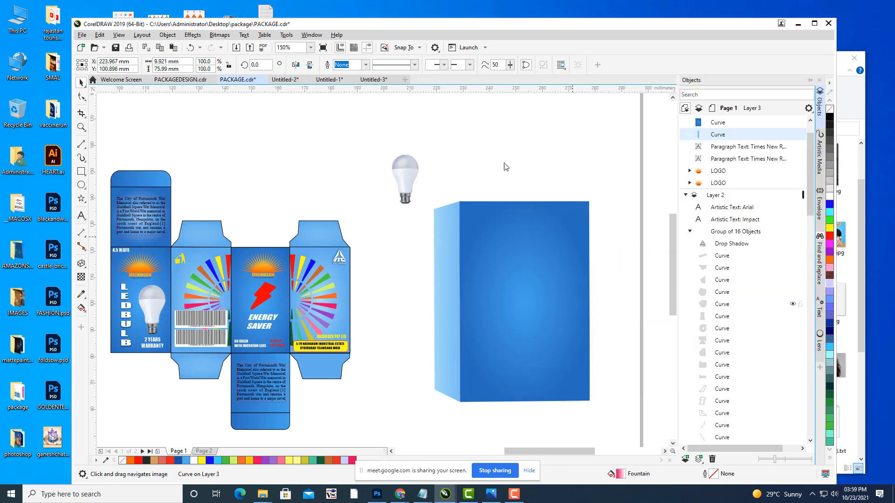
{"action": "left_click", "coordinate": [518, 158]}
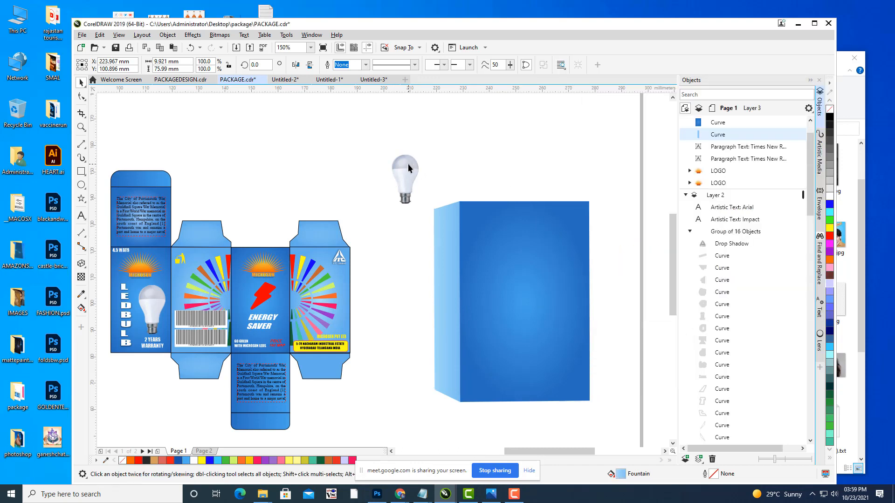
Step: Move the bulb copy onto the box front in Layer 3 and enlarge it in the centre
{"action": "left_click_drag", "start_coordinate": [408, 167], "coordinate": [528, 295]}
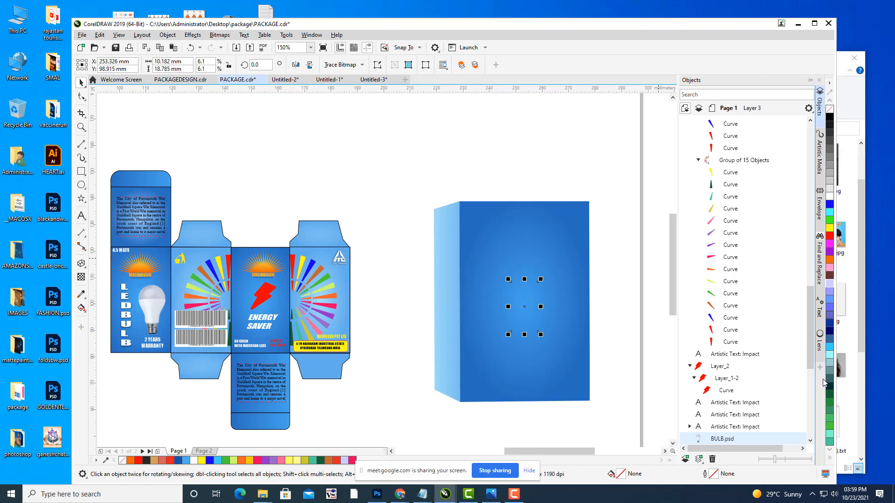
{"action": "key", "text": "Escape"}
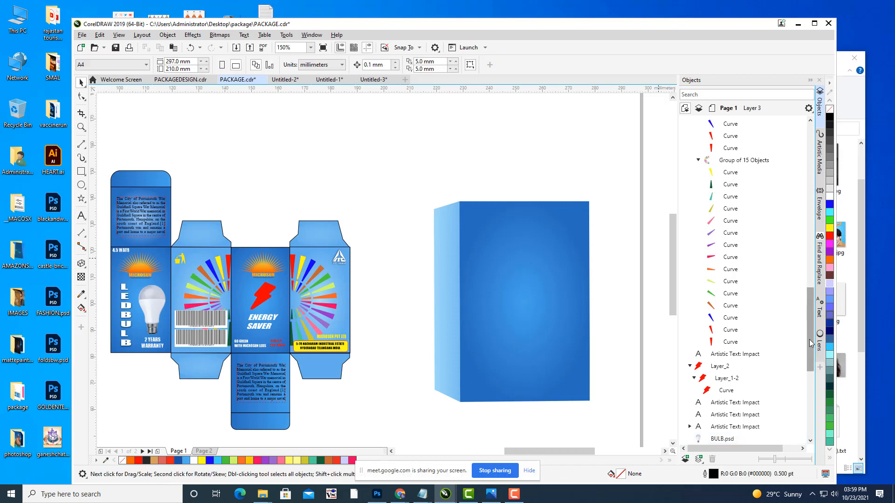
{"action": "scroll", "coordinate": [801, 200], "scroll_direction": "up", "scroll_amount": 4}
{"action": "scroll", "coordinate": [800, 199], "scroll_direction": "up", "scroll_amount": 5}
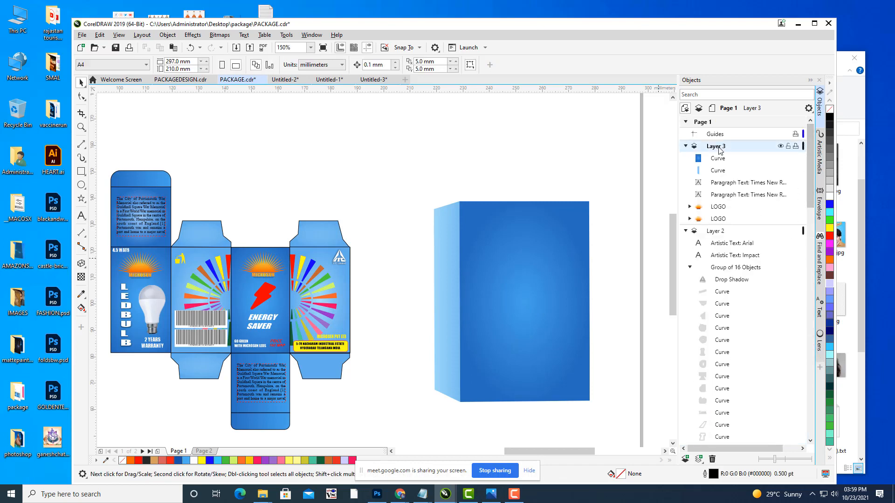
{"action": "key", "text": "ctrl+v"}
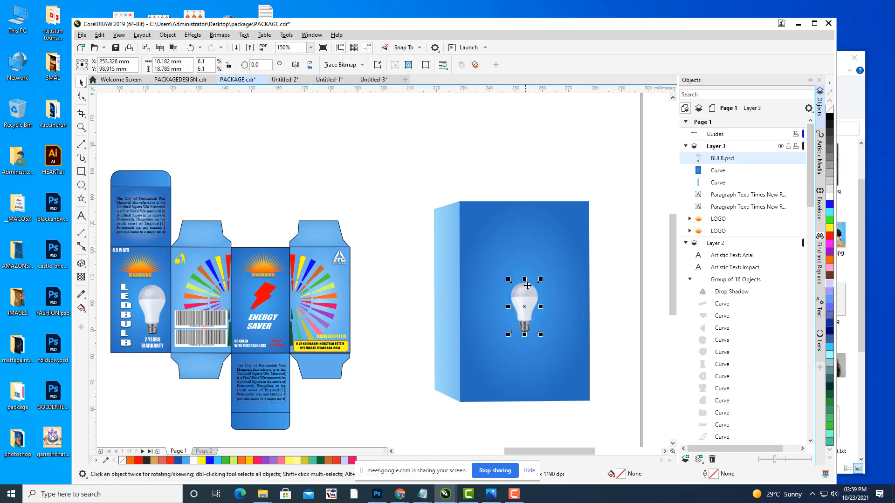
{"action": "mouse_move", "coordinate": [540, 279]}
{"action": "left_mouse_down"}
{"action": "mouse_move", "coordinate": [571, 229]}
{"action": "mouse_move", "coordinate": [555, 277]}
{"action": "left_mouse_up"}
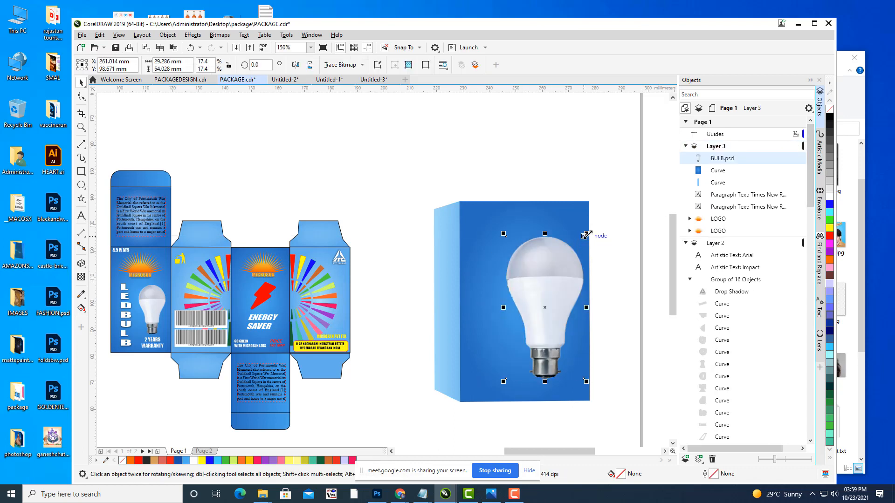
{"action": "left_click_drag", "start_coordinate": [585, 230], "coordinate": [583, 242]}
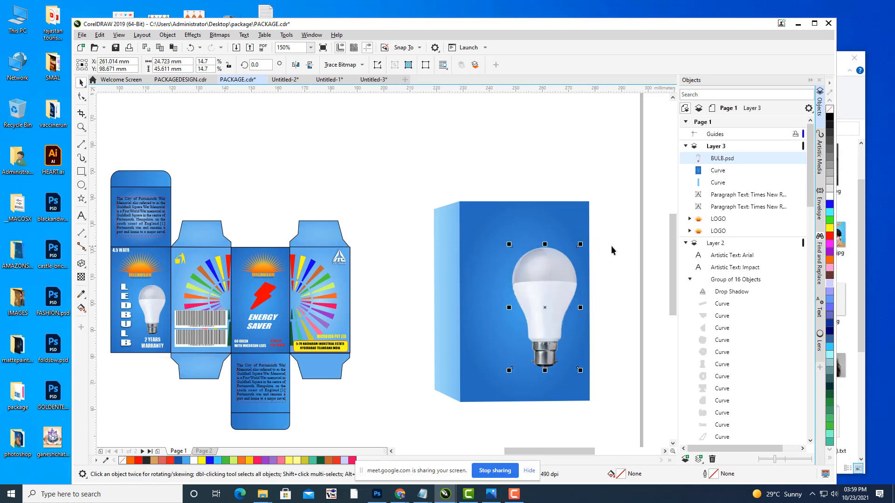
{"action": "left_click", "coordinate": [611, 245]}
{"action": "left_click", "coordinate": [120, 300]}
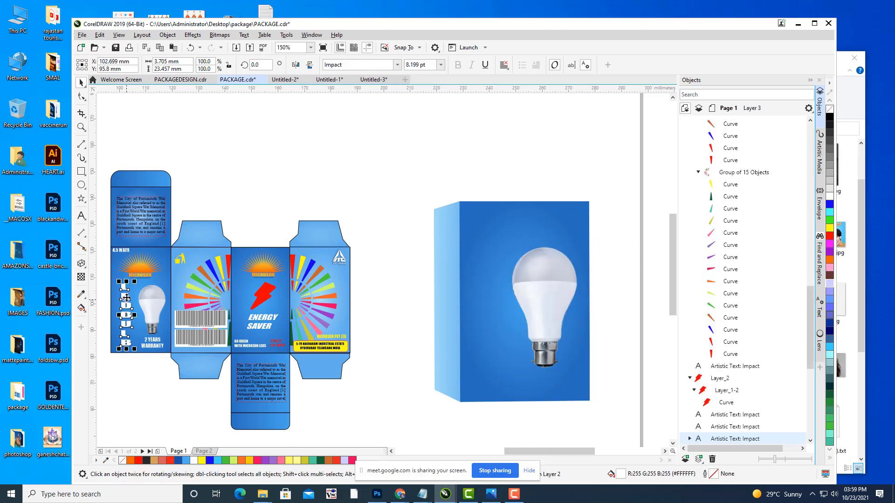
Step: Place an enlarged copy of the vertical LEDBULB text on the box front, above the bulb in Layer 3
{"action": "key", "text": "ctrl+d"}
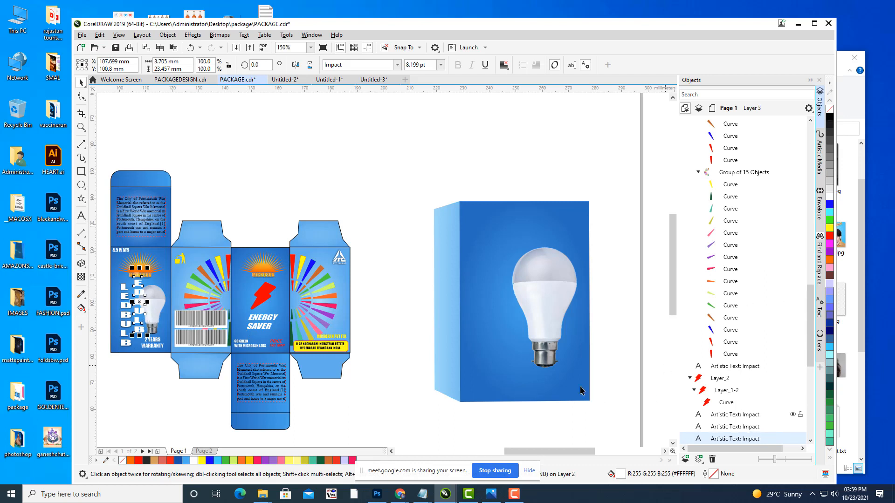
{"action": "left_click_drag", "start_coordinate": [140, 305], "coordinate": [488, 321]}
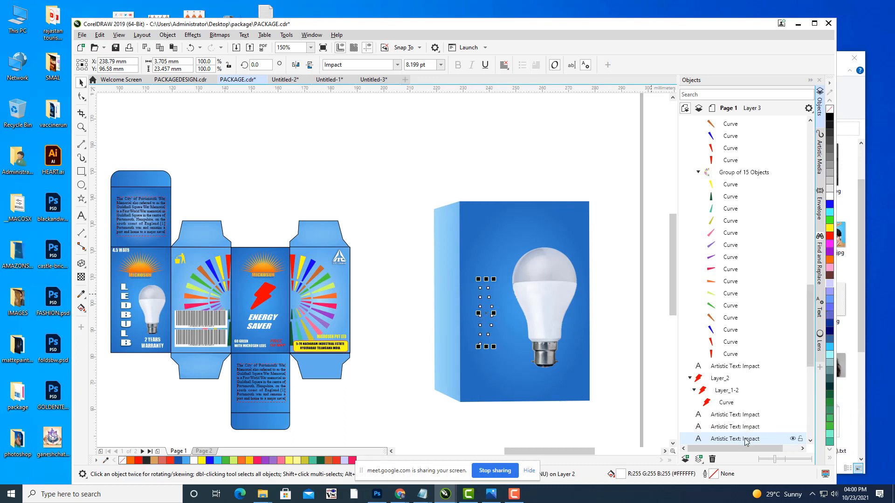
{"action": "left_click_drag", "start_coordinate": [745, 439], "coordinate": [726, 150]}
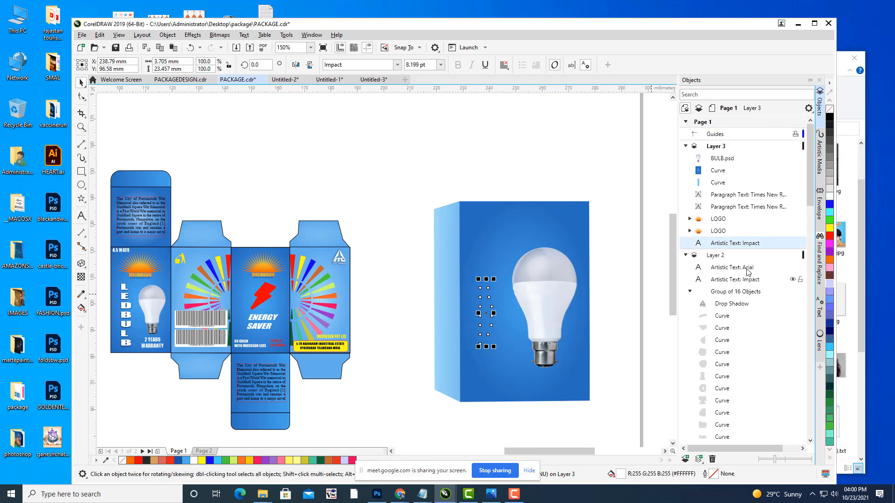
{"action": "left_click_drag", "start_coordinate": [743, 231], "coordinate": [730, 159]}
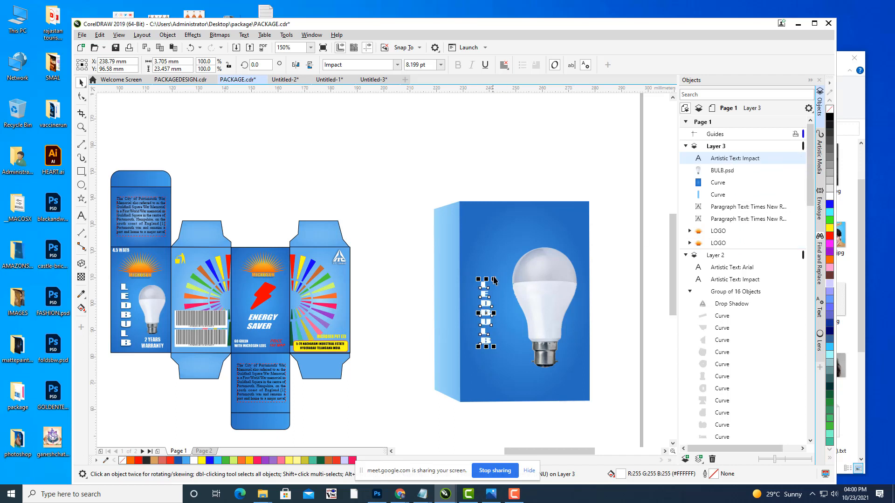
{"action": "left_click_drag", "start_coordinate": [495, 277], "coordinate": [511, 249]}
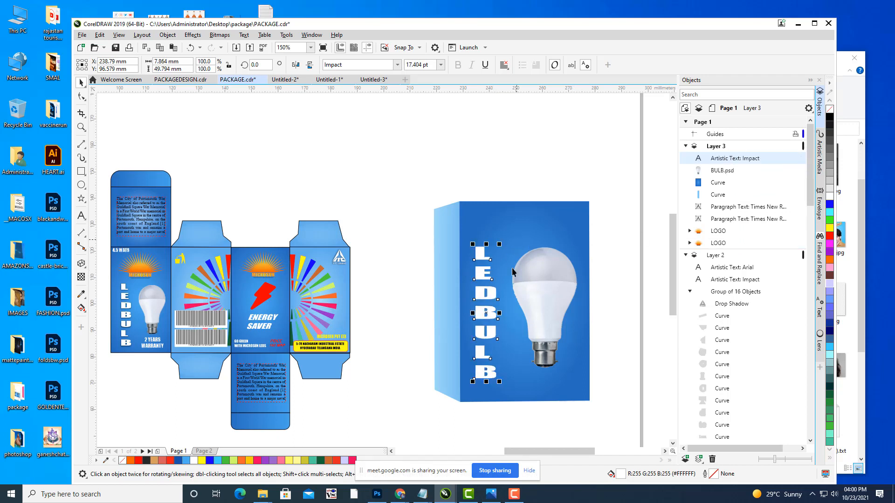
{"action": "left_click_drag", "start_coordinate": [487, 289], "coordinate": [494, 288]}
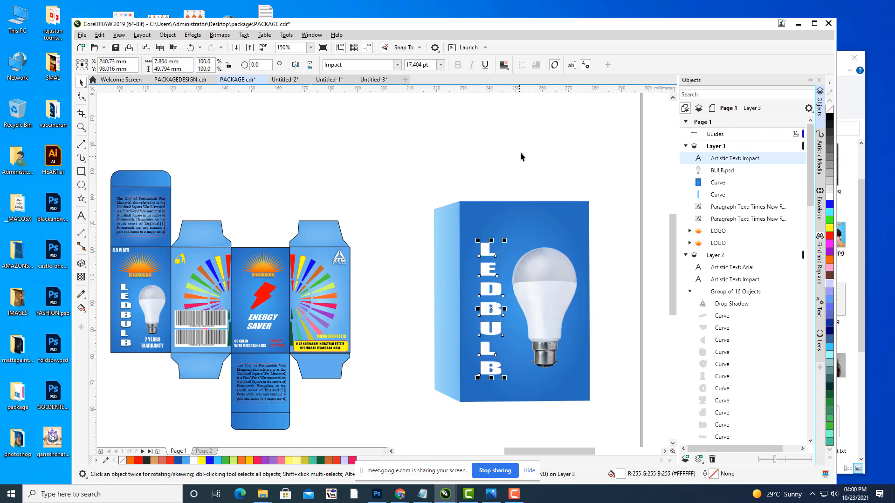
{"action": "key", "text": "Escape"}
{"action": "left_click", "coordinate": [137, 270]}
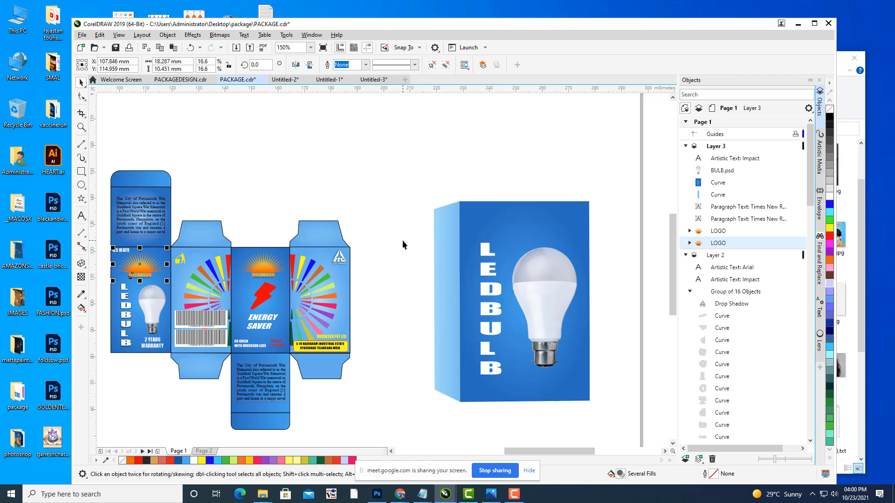
Step: Place an enlarged copy of the MICROSUN sun logo atop the box front, at the top of Layer 3
{"action": "key", "text": "ctrl+d"}
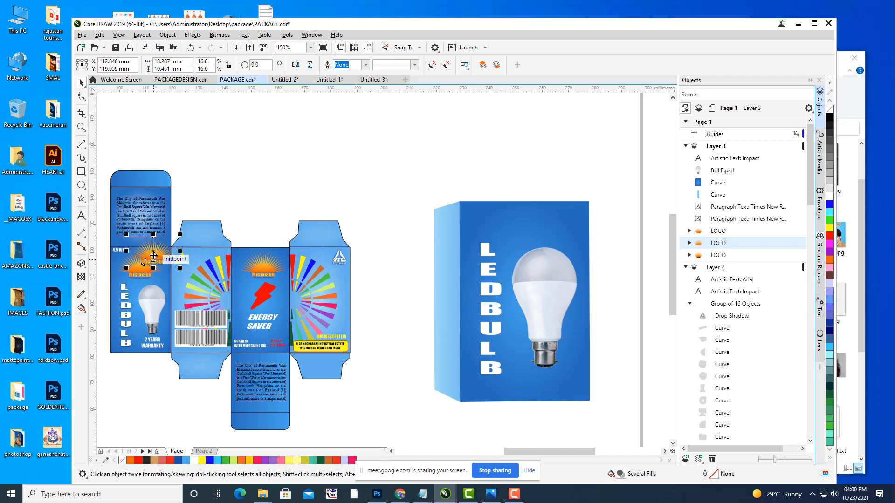
{"action": "left_click_drag", "start_coordinate": [158, 250], "coordinate": [525, 224]}
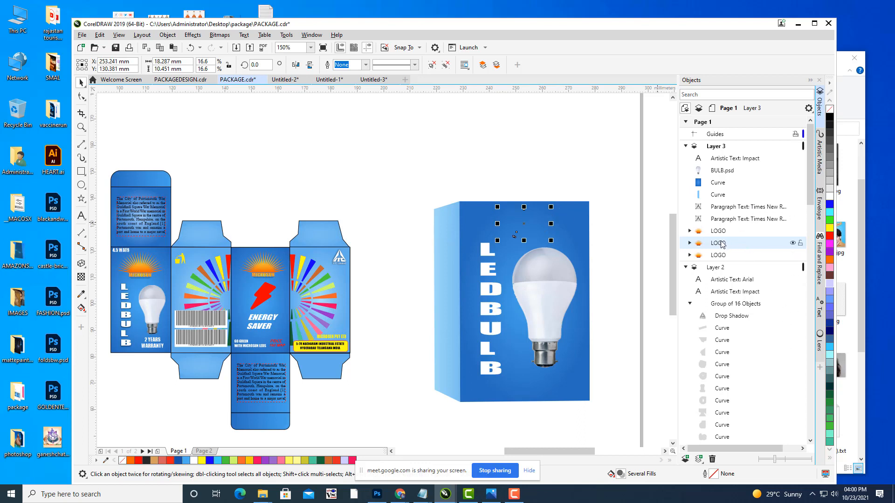
{"action": "left_click_drag", "start_coordinate": [730, 212], "coordinate": [730, 158]}
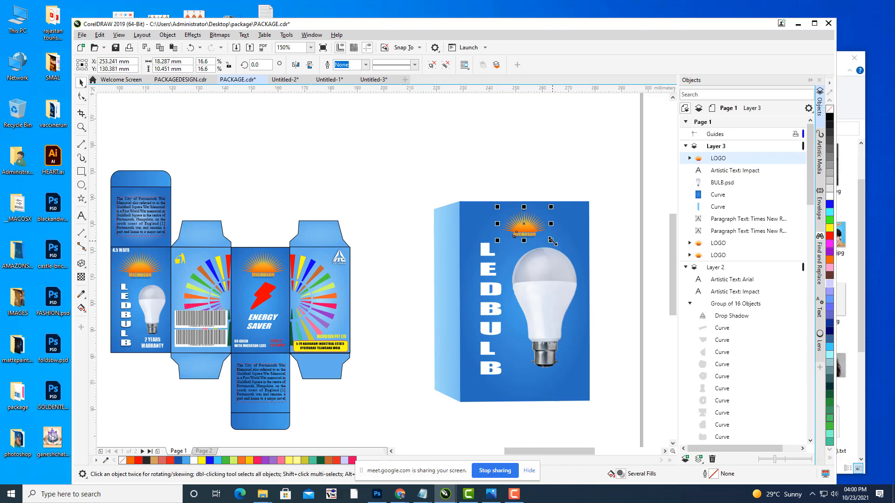
{"action": "mouse_move", "coordinate": [552, 240]}
{"action": "left_mouse_down"}
{"action": "mouse_move", "coordinate": [578, 245]}
{"action": "mouse_move", "coordinate": [566, 248]}
{"action": "mouse_move", "coordinate": [533, 225]}
{"action": "mouse_move", "coordinate": [548, 227]}
{"action": "mouse_move", "coordinate": [540, 231]}
{"action": "left_mouse_up"}
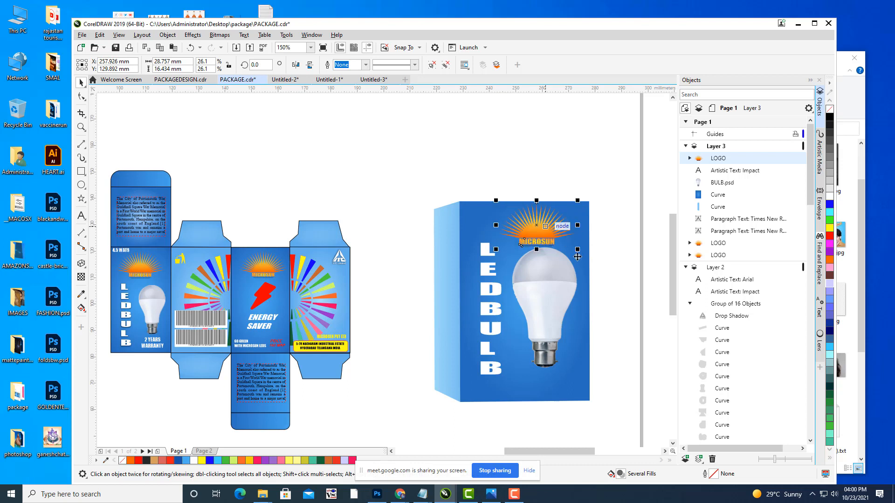
{"action": "left_click", "coordinate": [545, 304]}
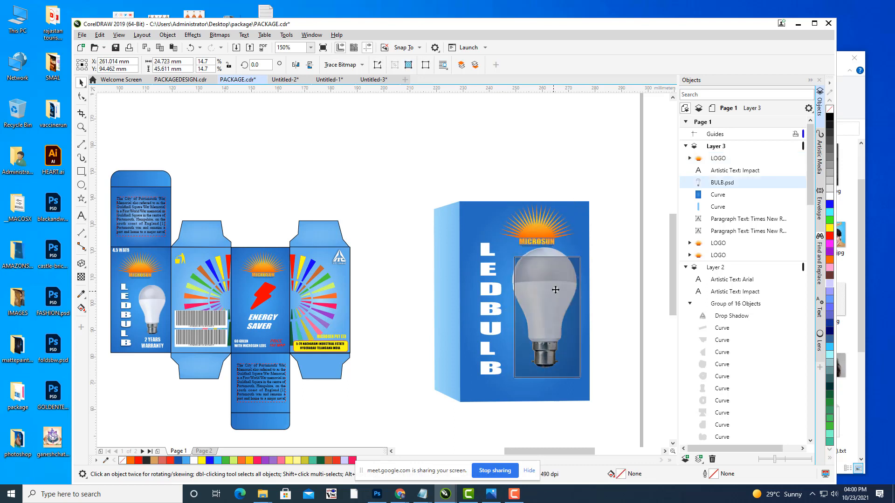
{"action": "left_click", "coordinate": [153, 344]}
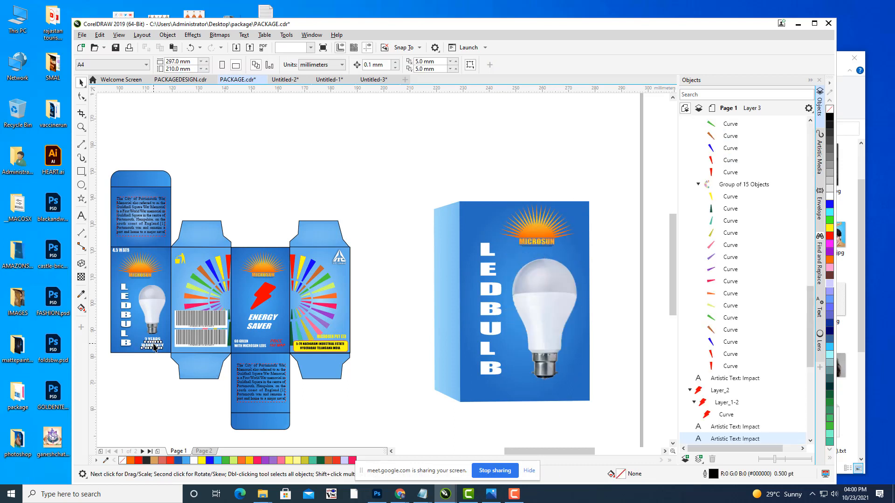
Step: Copy the 2 YEARS WARRANTY text to the bottom of the box front and shrink the bulb slightly
{"action": "key", "text": "ctrl+d"}
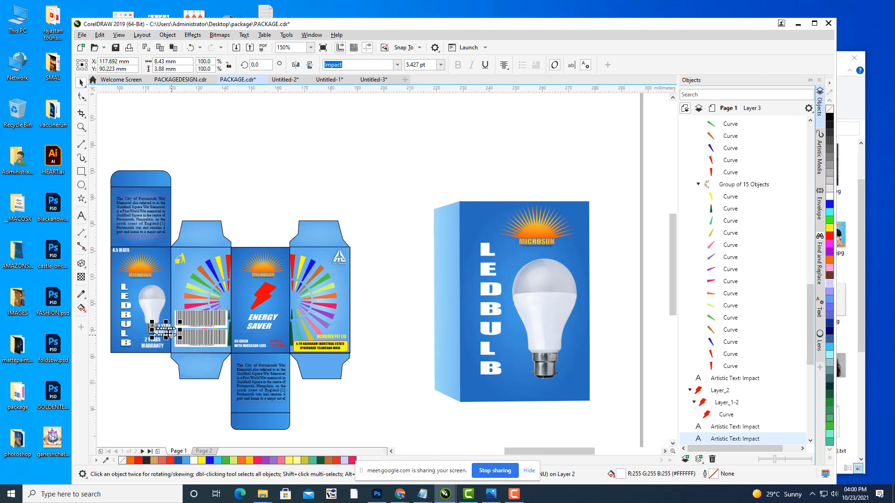
{"action": "left_click_drag", "start_coordinate": [164, 332], "coordinate": [519, 393]}
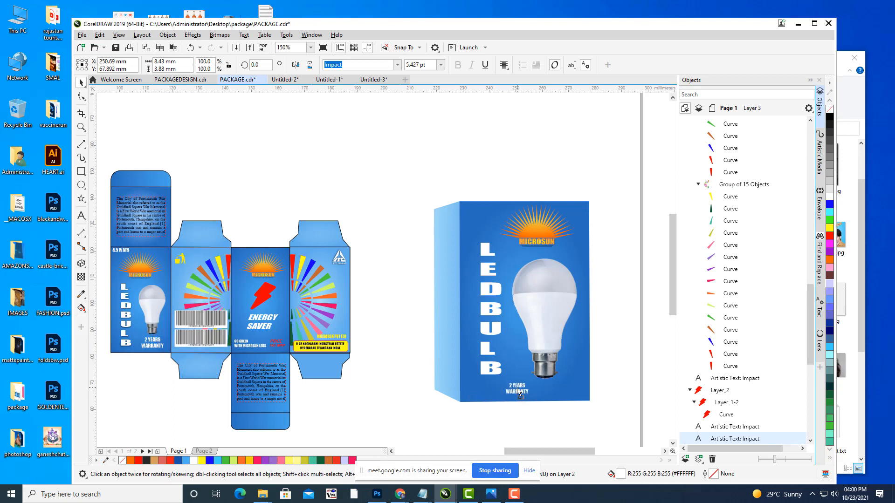
{"action": "left_click", "coordinate": [561, 331]}
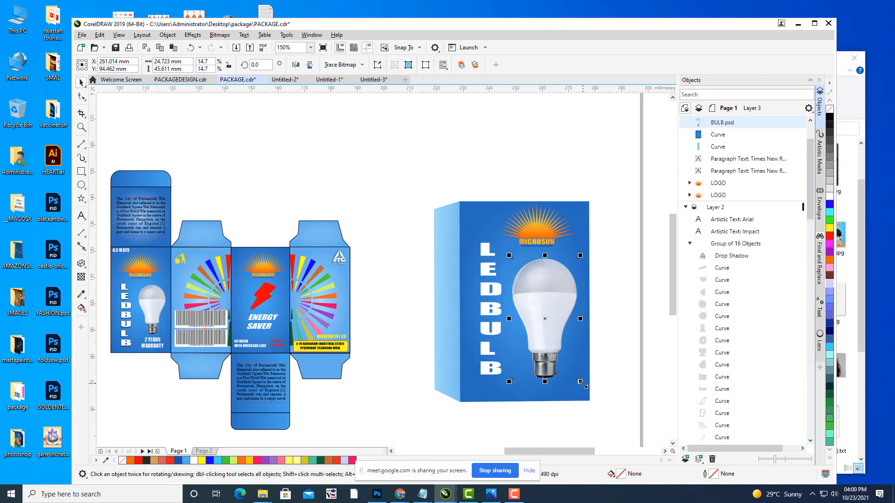
{"action": "left_click_drag", "start_coordinate": [582, 384], "coordinate": [573, 367]}
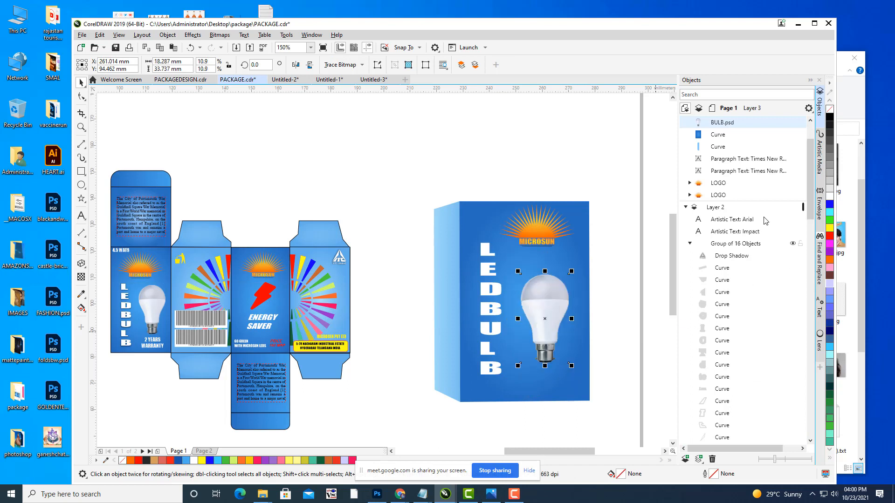